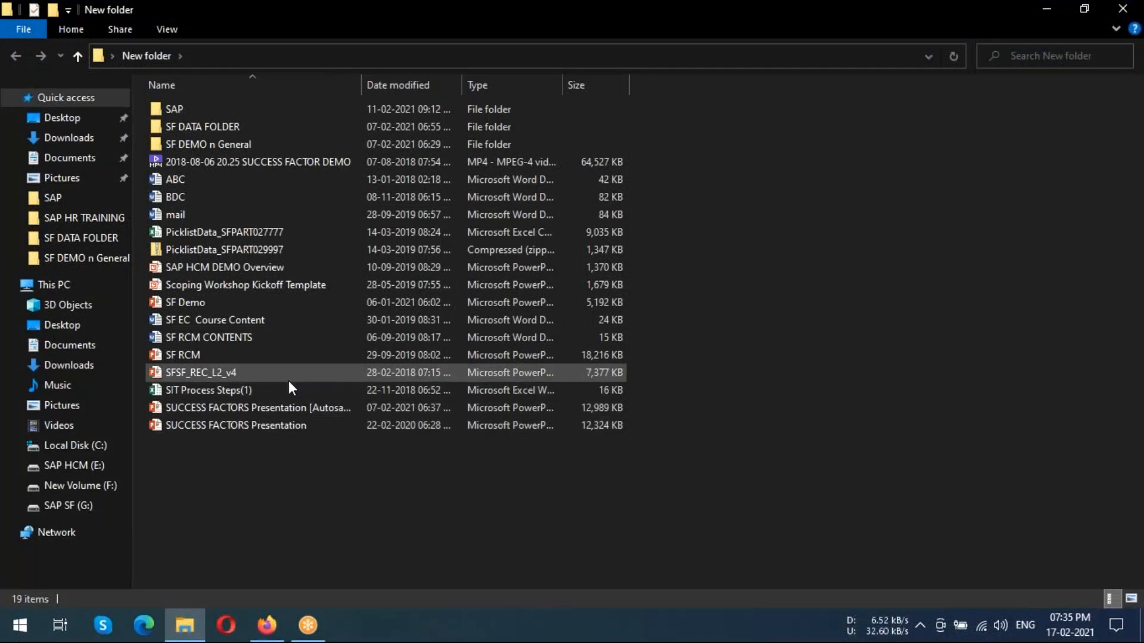
Open the SAP NOTEPAD text file from the SAP folder
{"action": "left_click", "coordinate": [188, 108]}
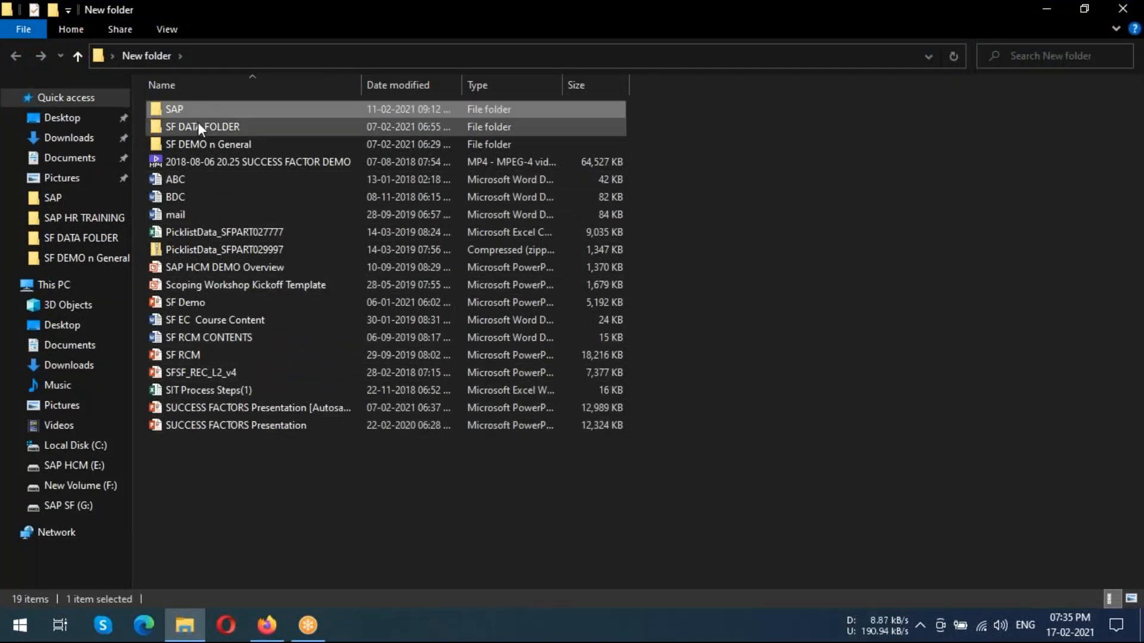
{"action": "double_click", "coordinate": [200, 109]}
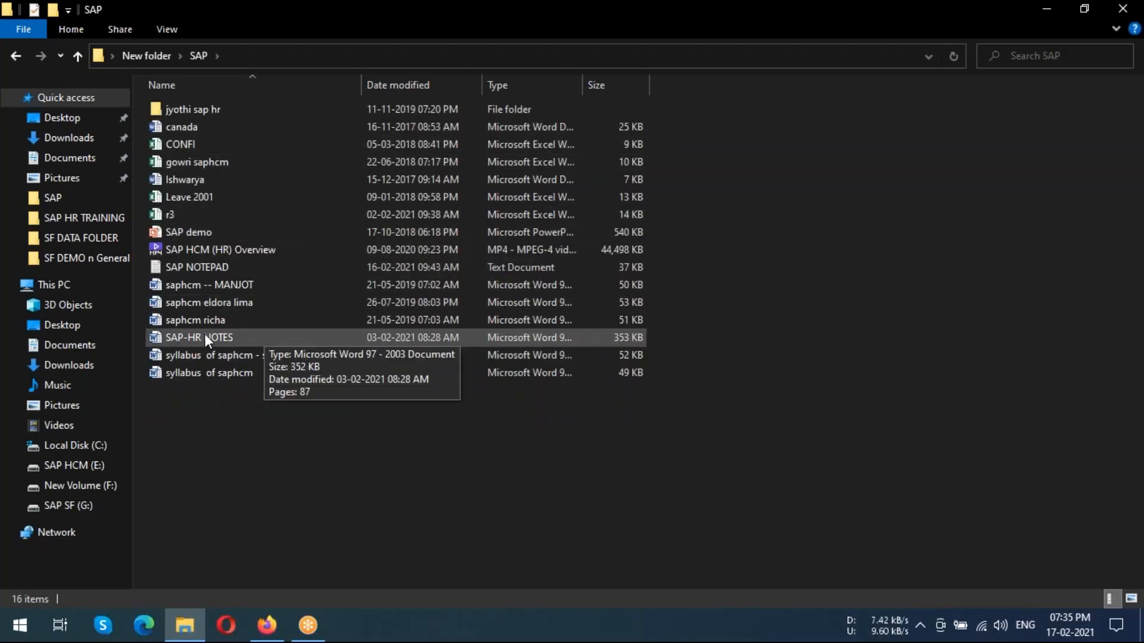
{"action": "left_click", "coordinate": [186, 269]}
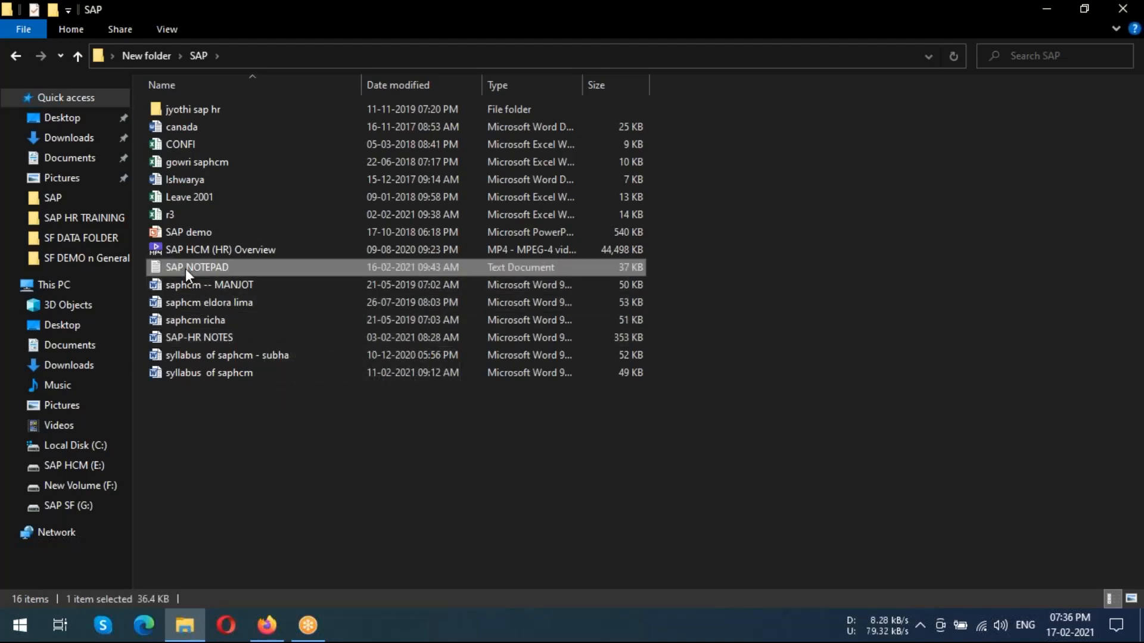
{"action": "double_click", "coordinate": [186, 269]}
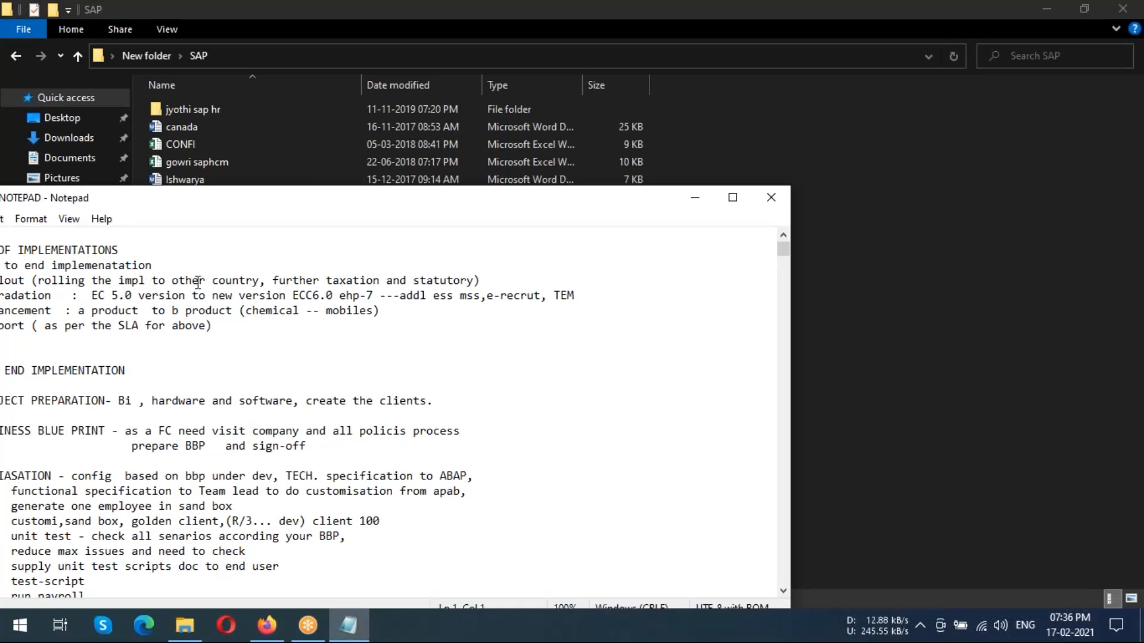
Search upward through the notes for the word "taxation"
{"action": "scroll", "coordinate": [198, 283], "scroll_direction": "down", "scroll_amount": 1}
{"action": "scroll", "coordinate": [199, 283], "scroll_direction": "down", "scroll_amount": 1}
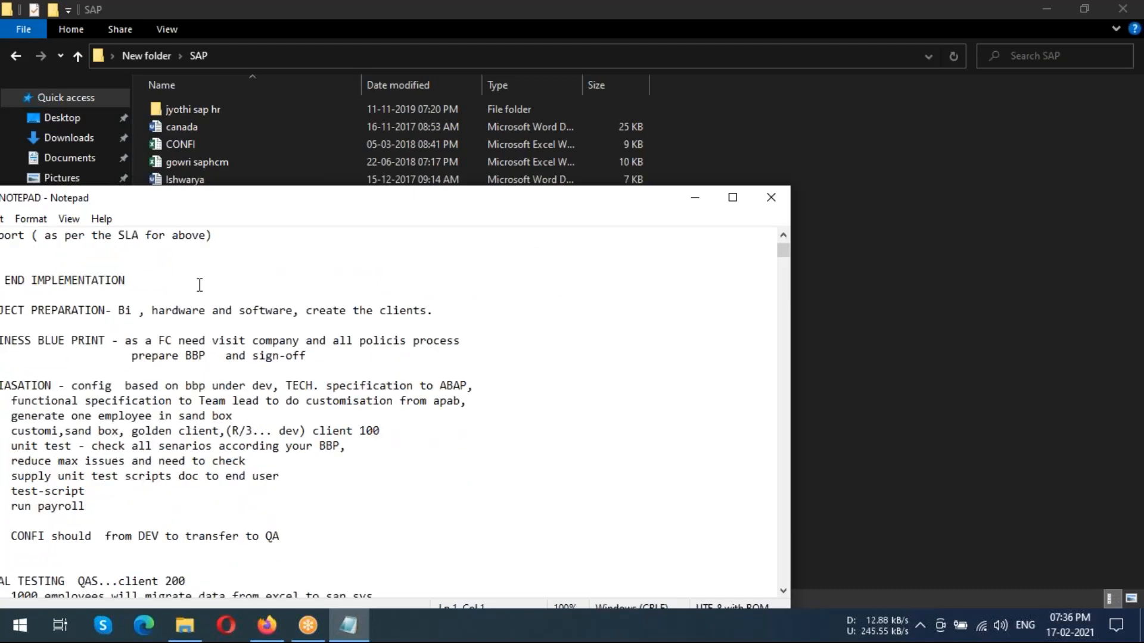
{"action": "scroll", "coordinate": [199, 284], "scroll_direction": "down", "scroll_amount": 1}
{"action": "key", "text": "ctrl+f"}
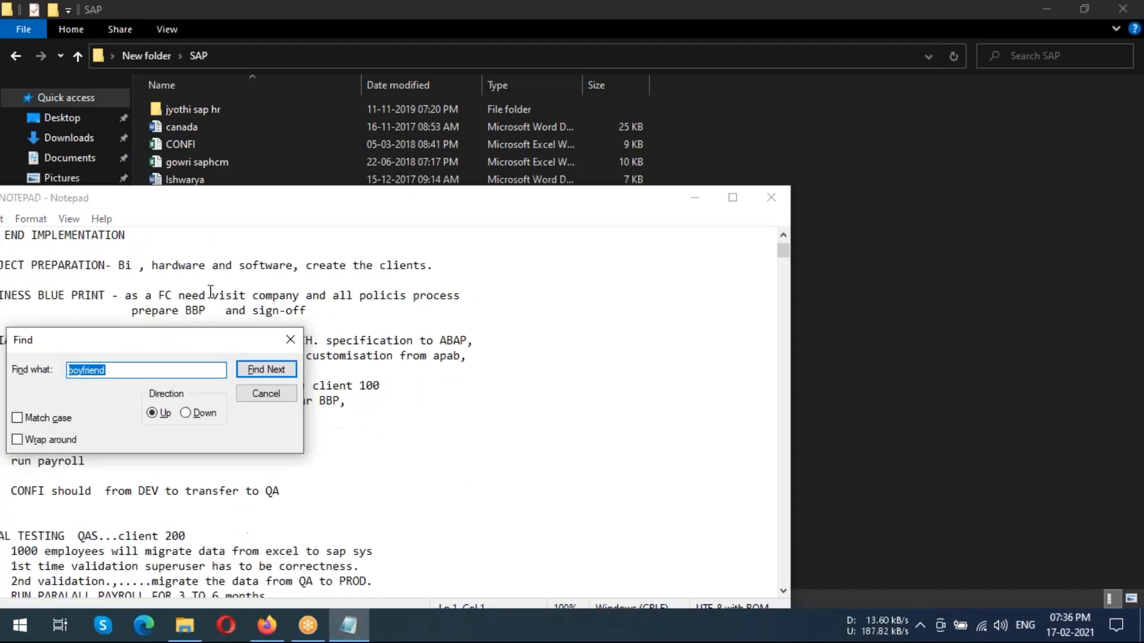
{"action": "key", "text": "BackSpace"}
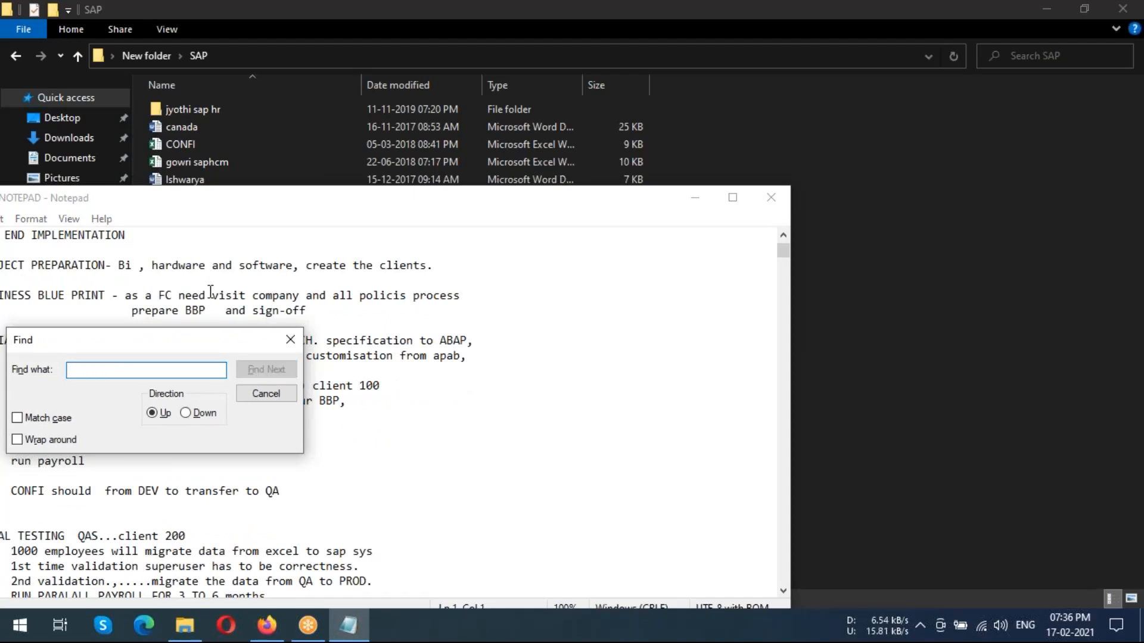
{"action": "type", "text": "ta"}
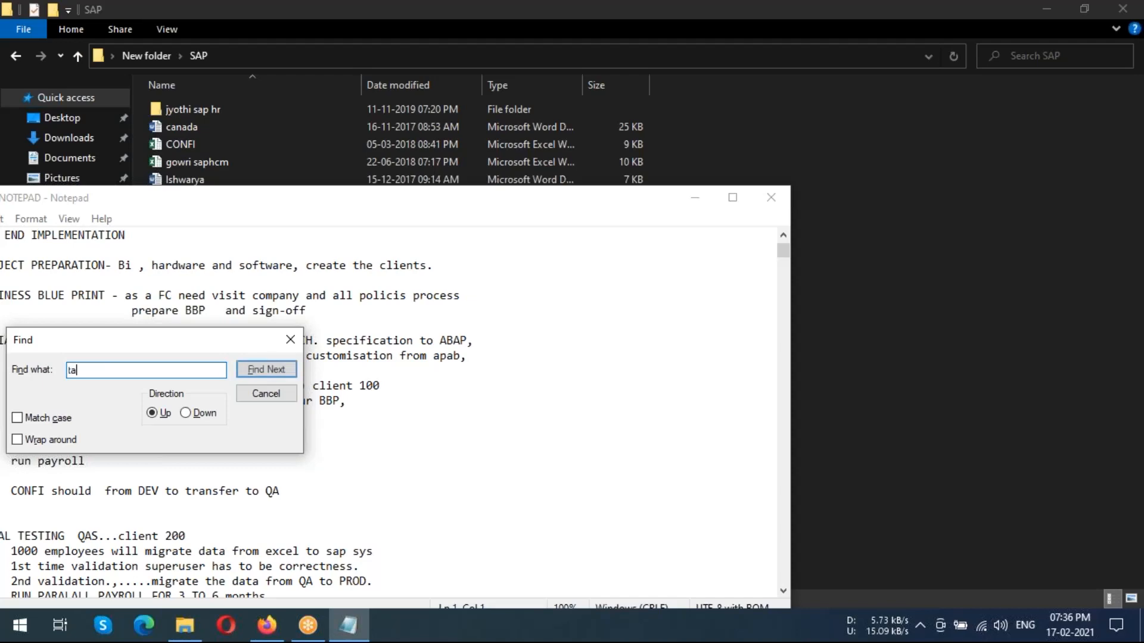
{"action": "type", "text": "xation"}
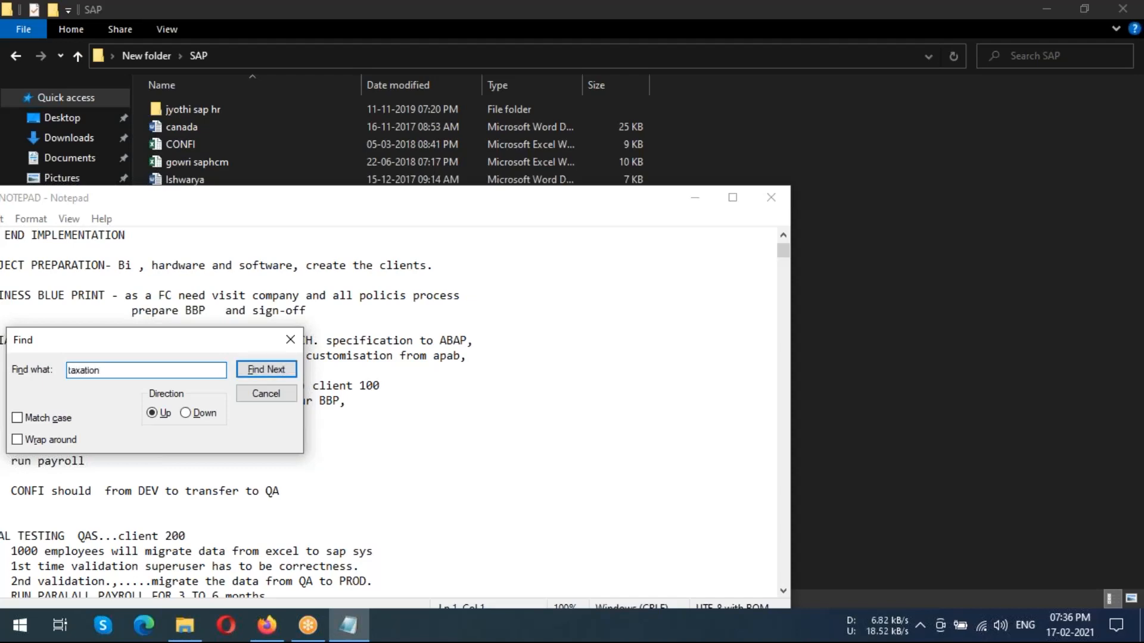
{"action": "key", "text": "Return"}
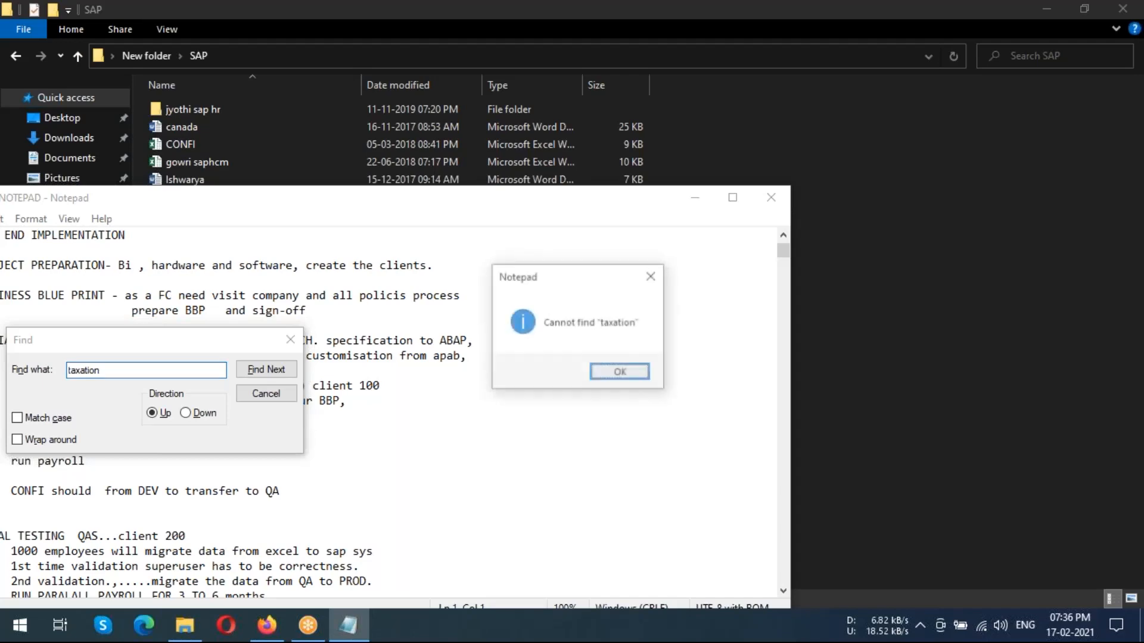
{"action": "key", "text": "Return"}
Repeat the upward search for "taxation" from the client 100 notes and close the search
{"action": "left_click", "coordinate": [498, 396]}
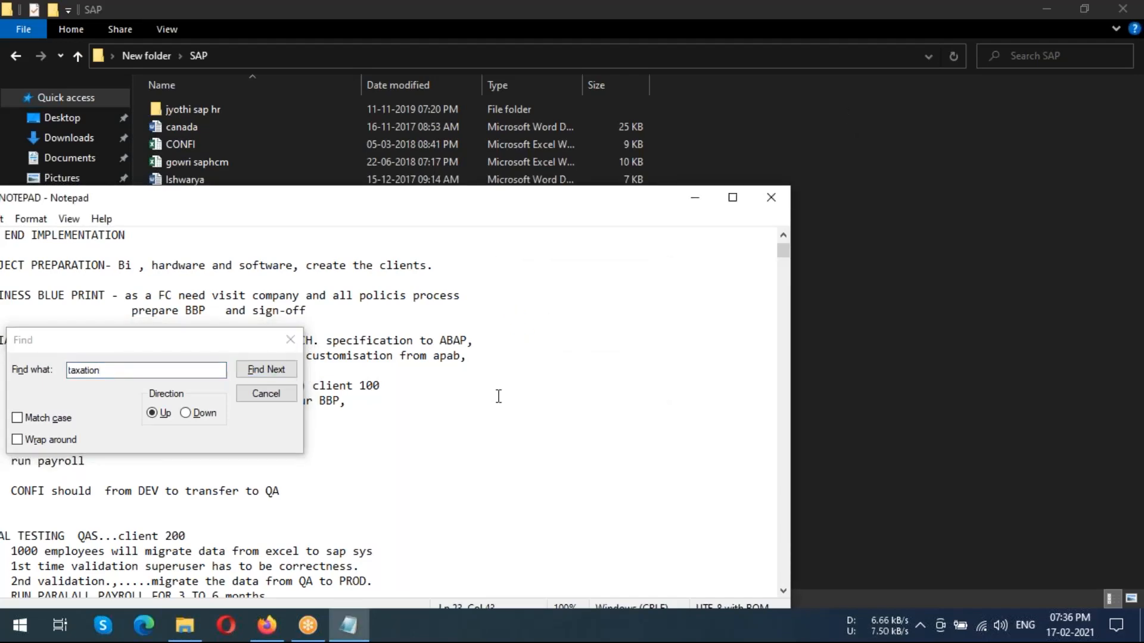
{"action": "scroll", "coordinate": [499, 396], "scroll_direction": "down", "scroll_amount": 1}
{"action": "left_click", "coordinate": [280, 371]}
{"action": "left_click", "coordinate": [283, 372]}
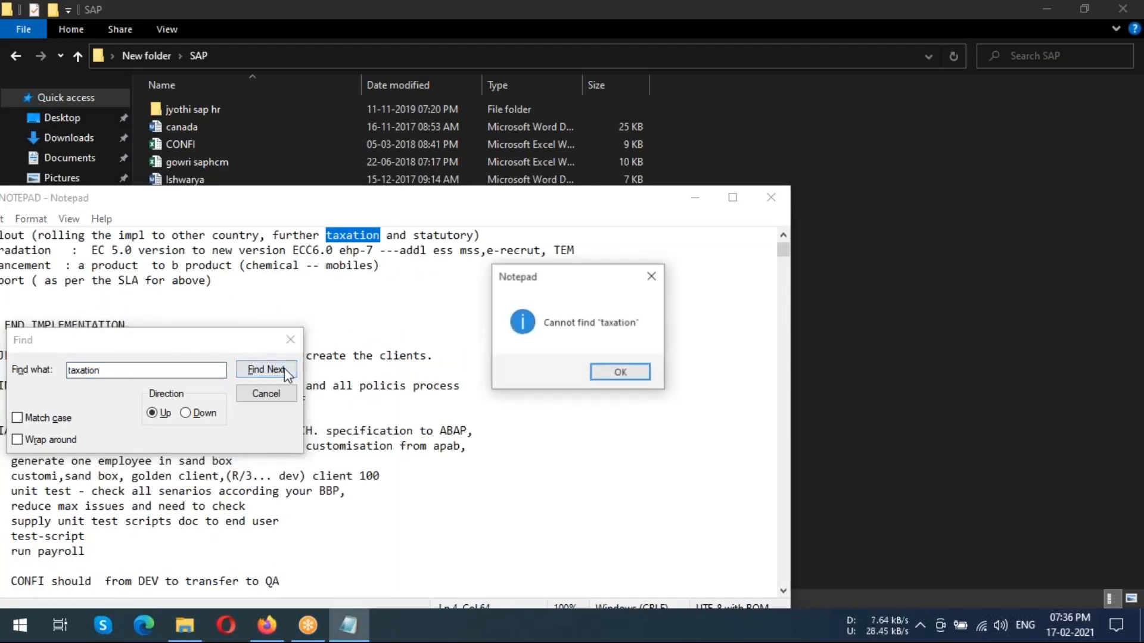
{"action": "key", "text": "Return"}
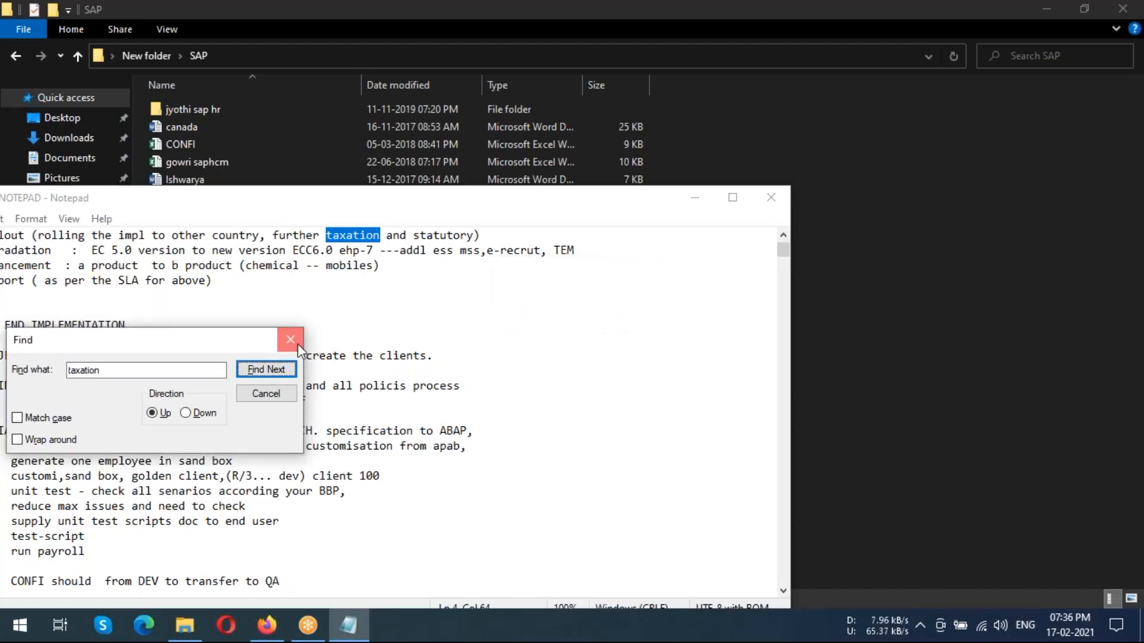
{"action": "left_click", "coordinate": [298, 344]}
Maximize the notes window and examine the notes from the common SAP HCM terms to the USA tax and benefits infotypes
{"action": "scroll", "coordinate": [571, 390], "scroll_direction": "down", "scroll_amount": 15}
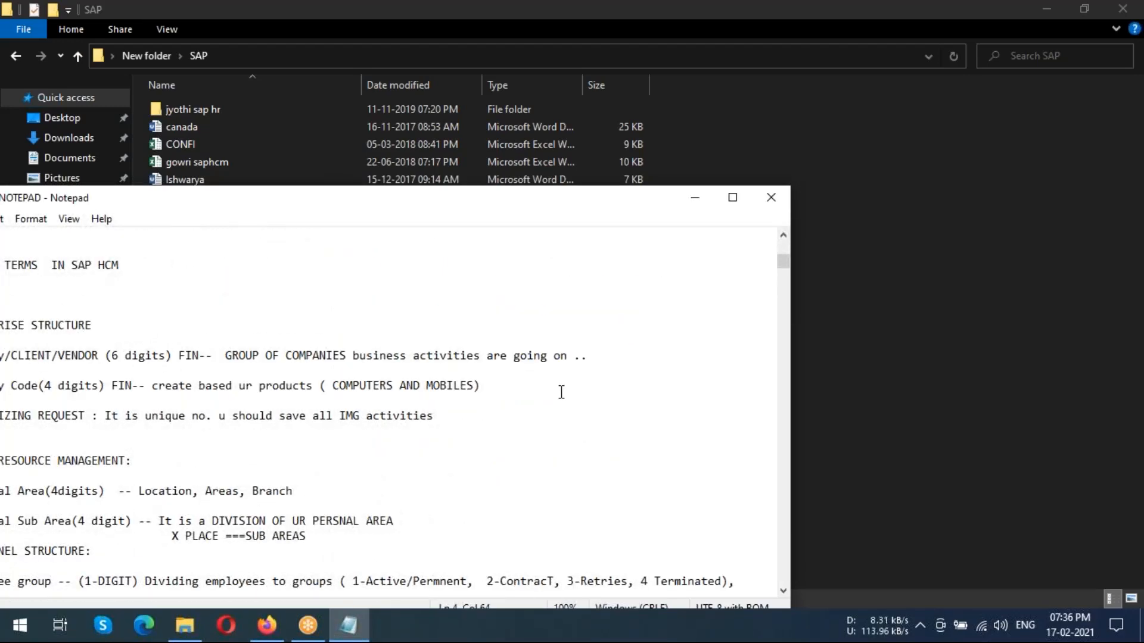
{"action": "left_click", "coordinate": [733, 198]}
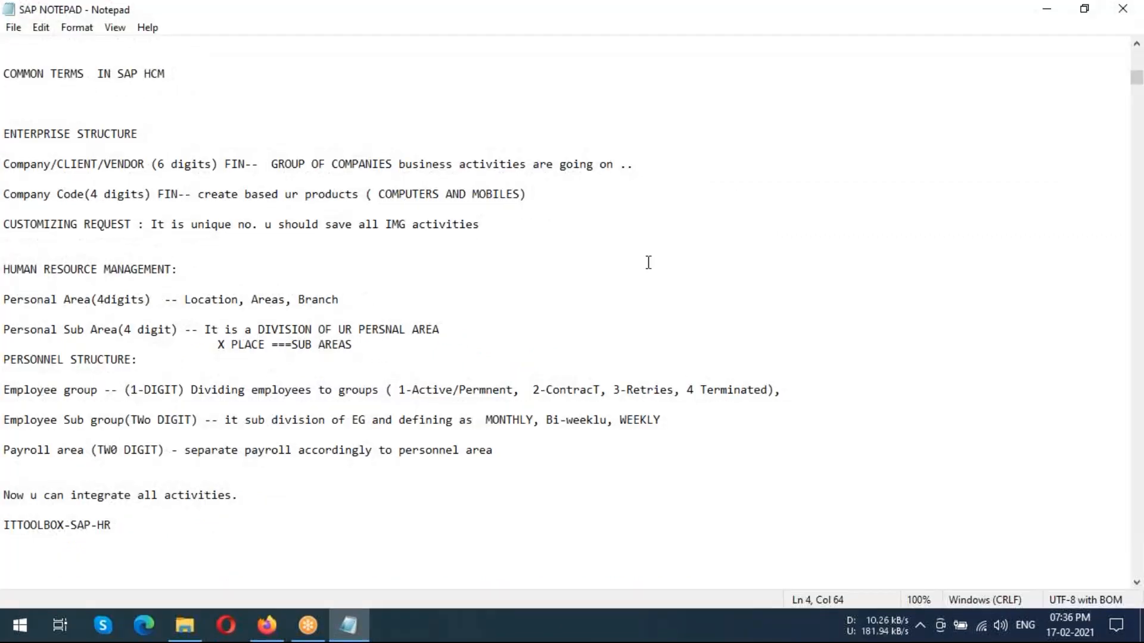
{"action": "left_click", "coordinate": [850, 111]}
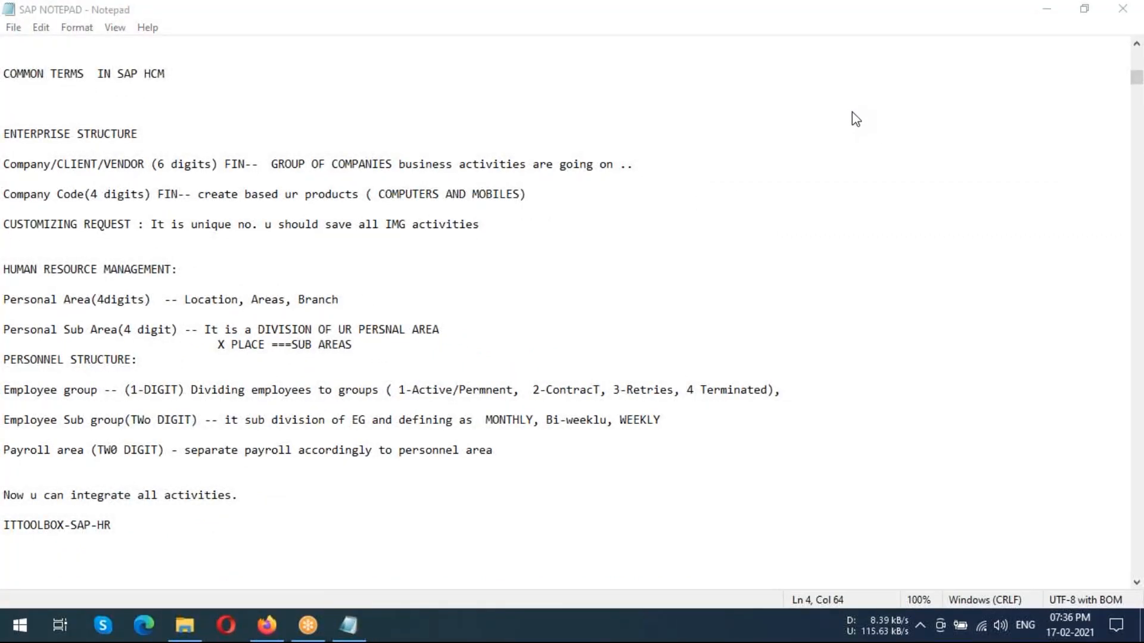
{"action": "scroll", "coordinate": [643, 206], "scroll_direction": "down", "scroll_amount": 20}
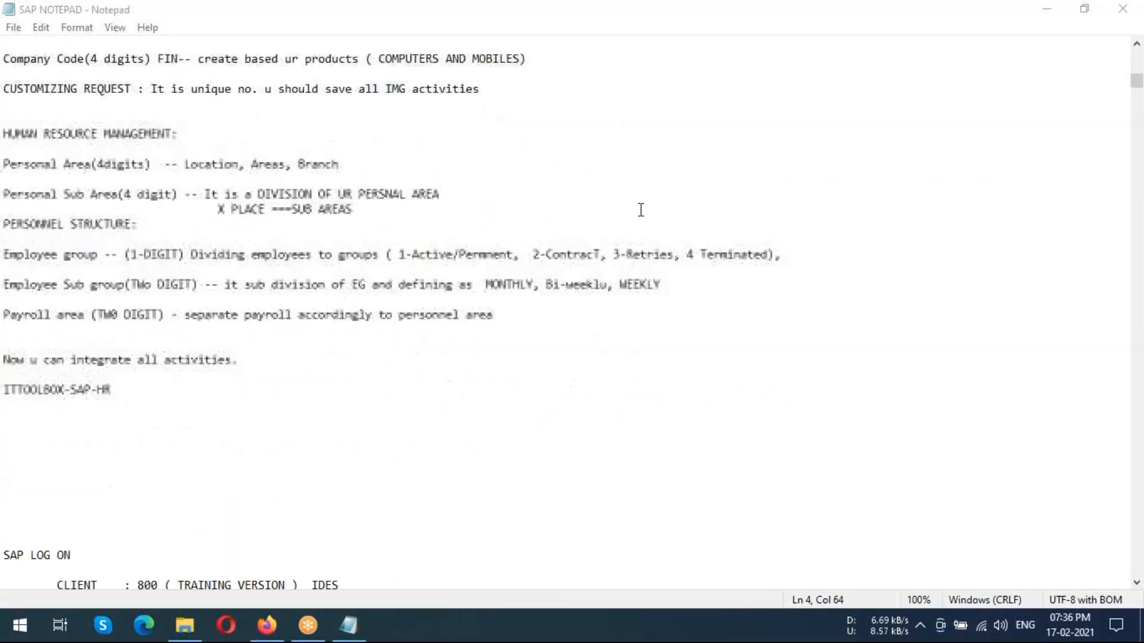
{"action": "scroll", "coordinate": [633, 231], "scroll_direction": "down", "scroll_amount": 20}
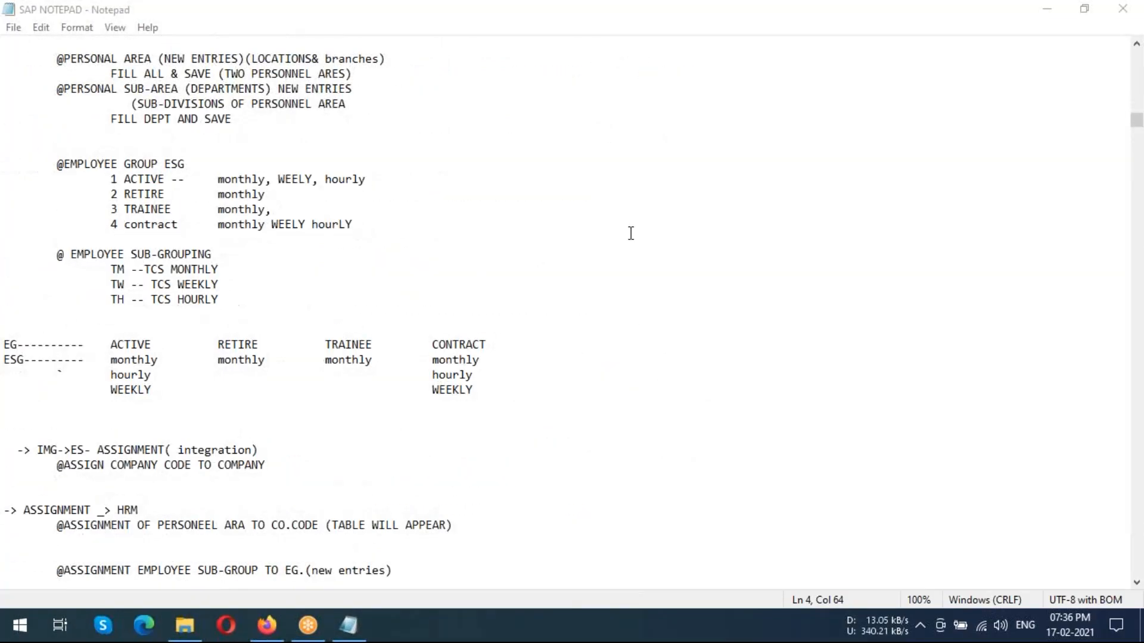
{"action": "scroll", "coordinate": [635, 234], "scroll_direction": "down", "scroll_amount": 20}
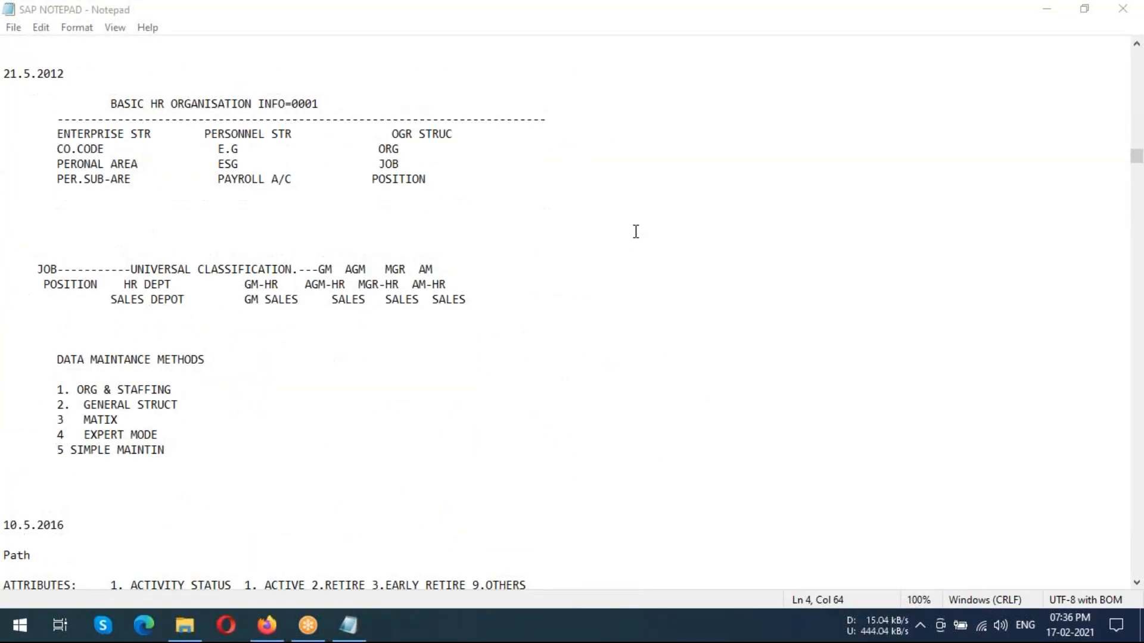
{"action": "scroll", "coordinate": [637, 233], "scroll_direction": "down", "scroll_amount": 20}
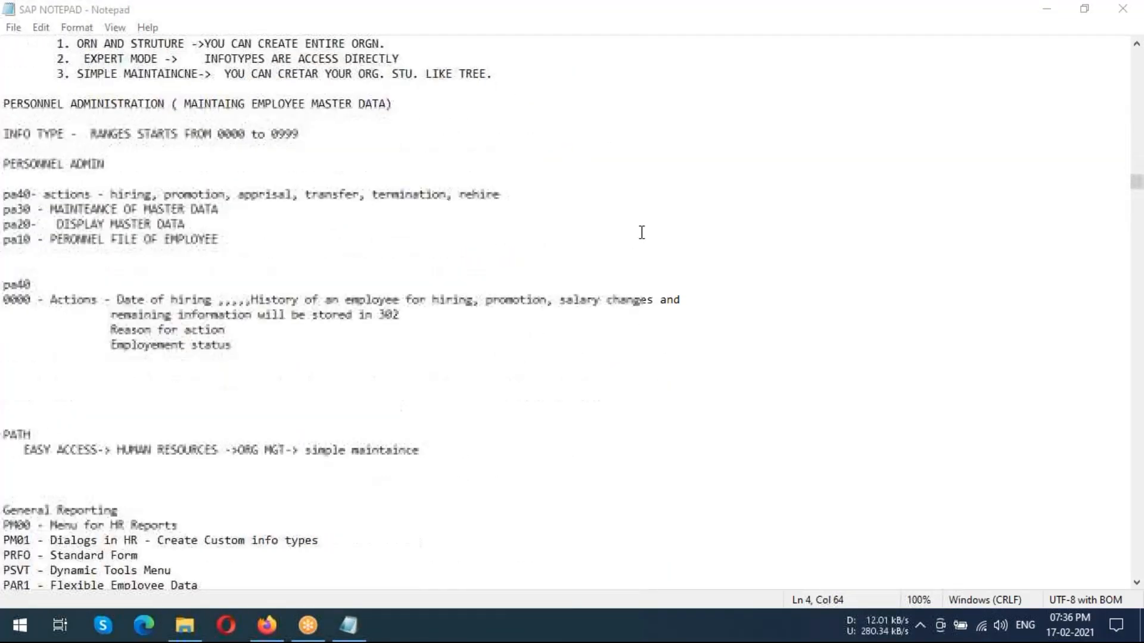
{"action": "scroll", "coordinate": [596, 243], "scroll_direction": "down", "scroll_amount": 20}
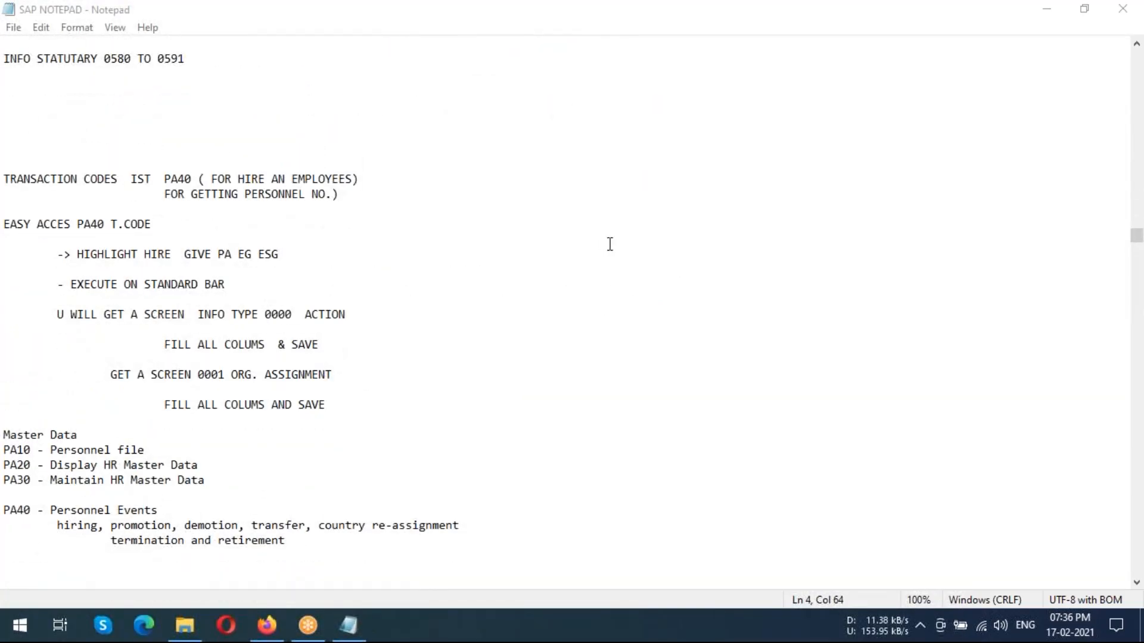
{"action": "scroll", "coordinate": [584, 328], "scroll_direction": "up", "scroll_amount": 7}
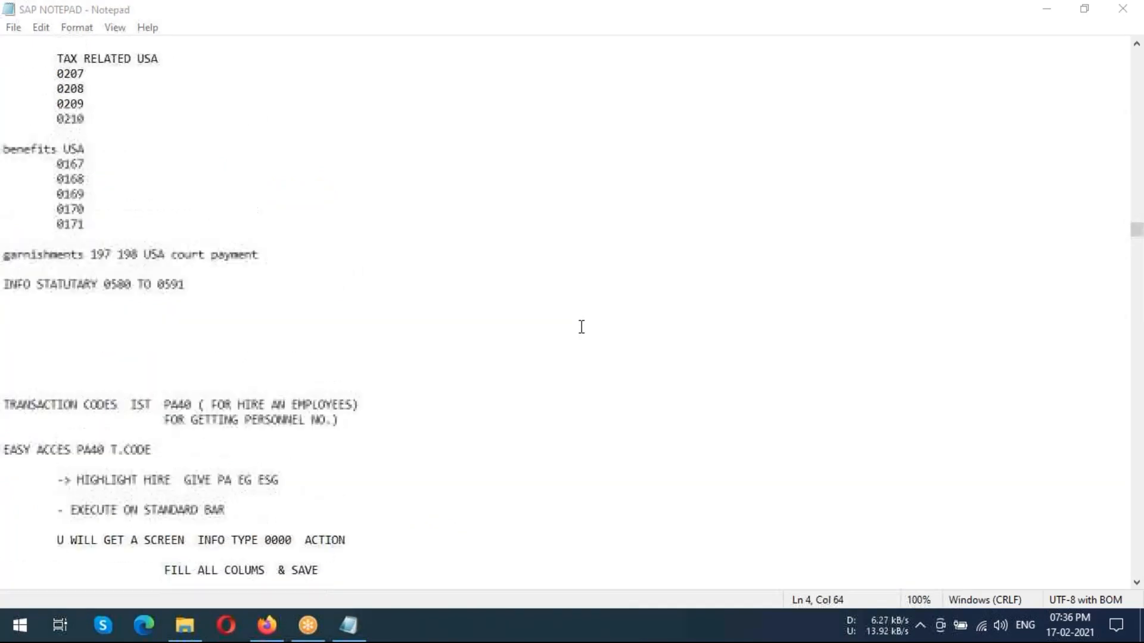
{"action": "left_click_drag", "start_coordinate": [58, 149], "coordinate": [95, 209]}
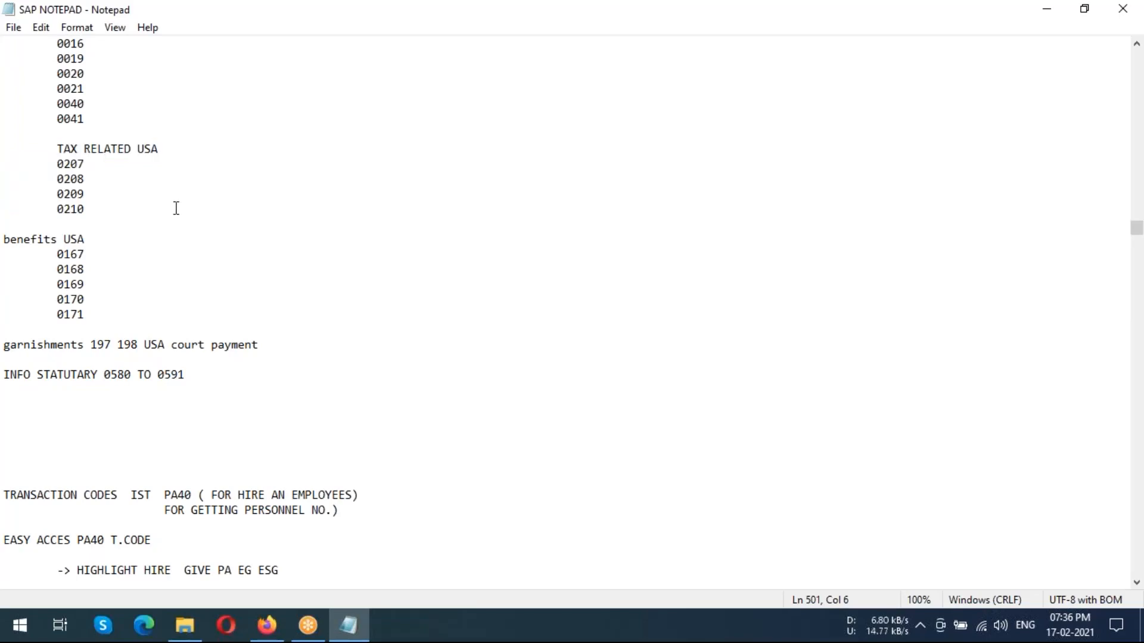
Look through the personnel administration, time management and payroll notes to locate the US TAXATION section
{"action": "scroll", "coordinate": [176, 208], "scroll_direction": "down", "scroll_amount": 20}
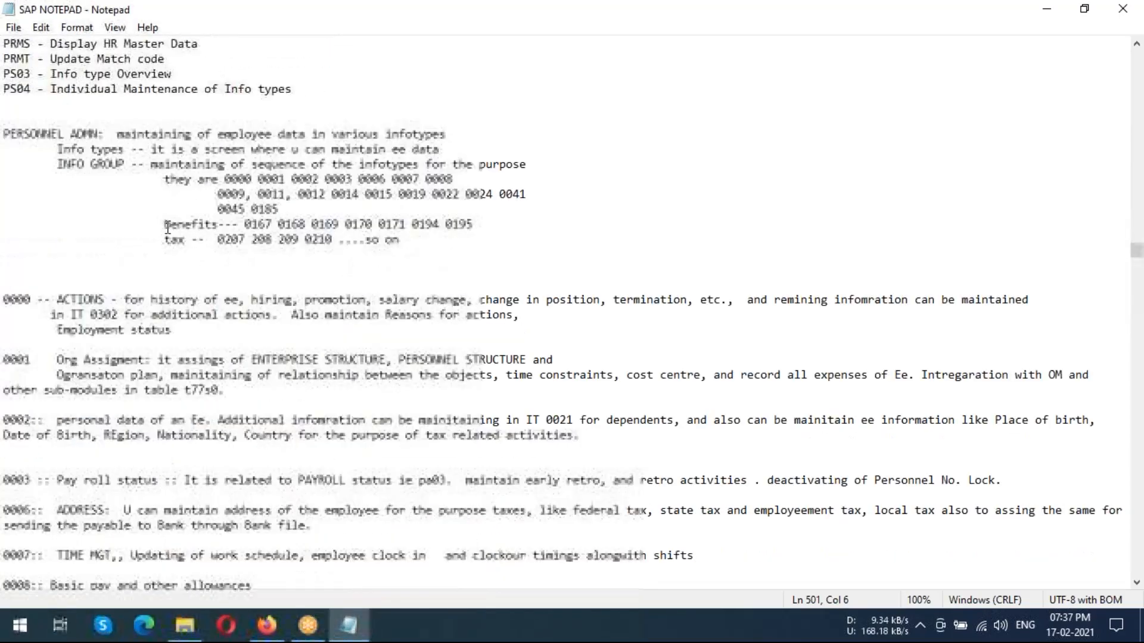
{"action": "scroll", "coordinate": [167, 228], "scroll_direction": "down", "scroll_amount": 20}
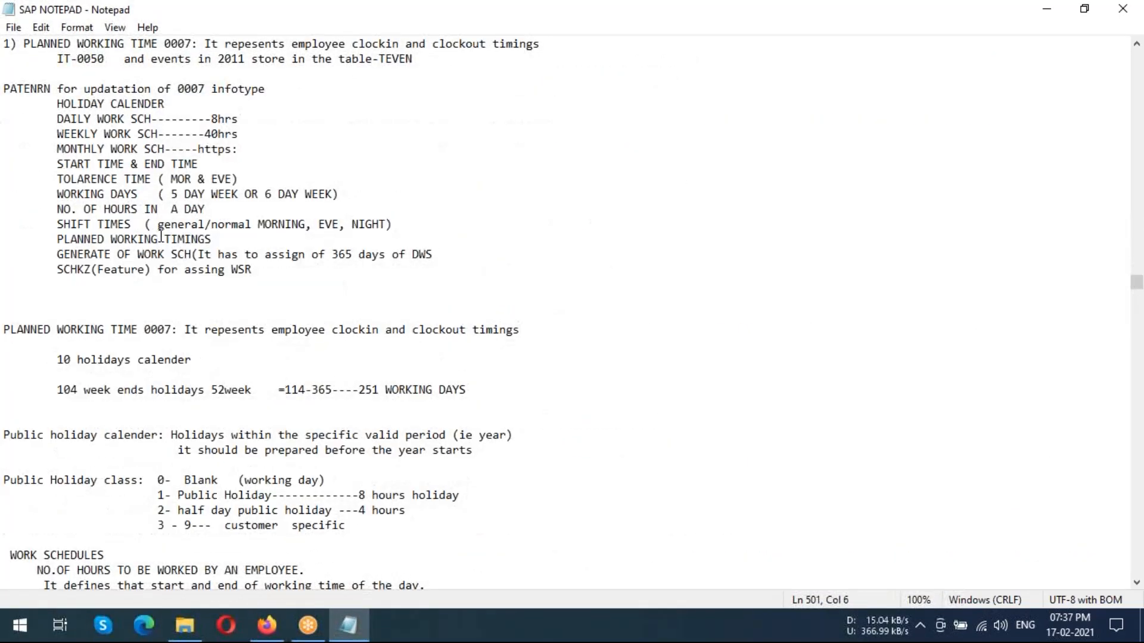
{"action": "scroll", "coordinate": [161, 235], "scroll_direction": "down", "scroll_amount": 20}
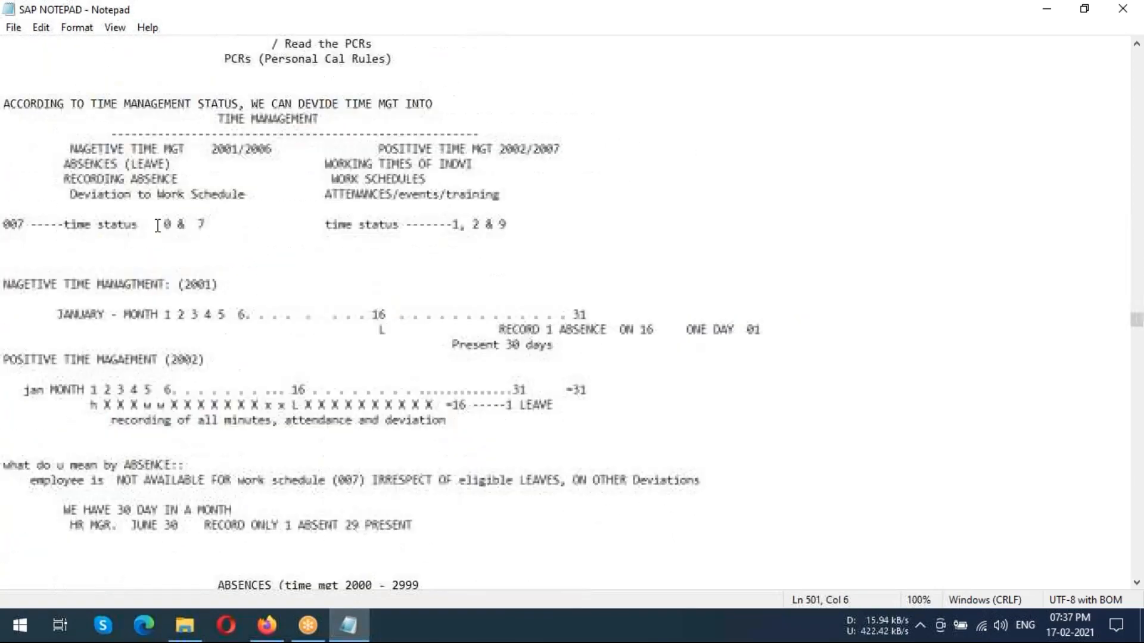
{"action": "scroll", "coordinate": [158, 225], "scroll_direction": "down", "scroll_amount": 20}
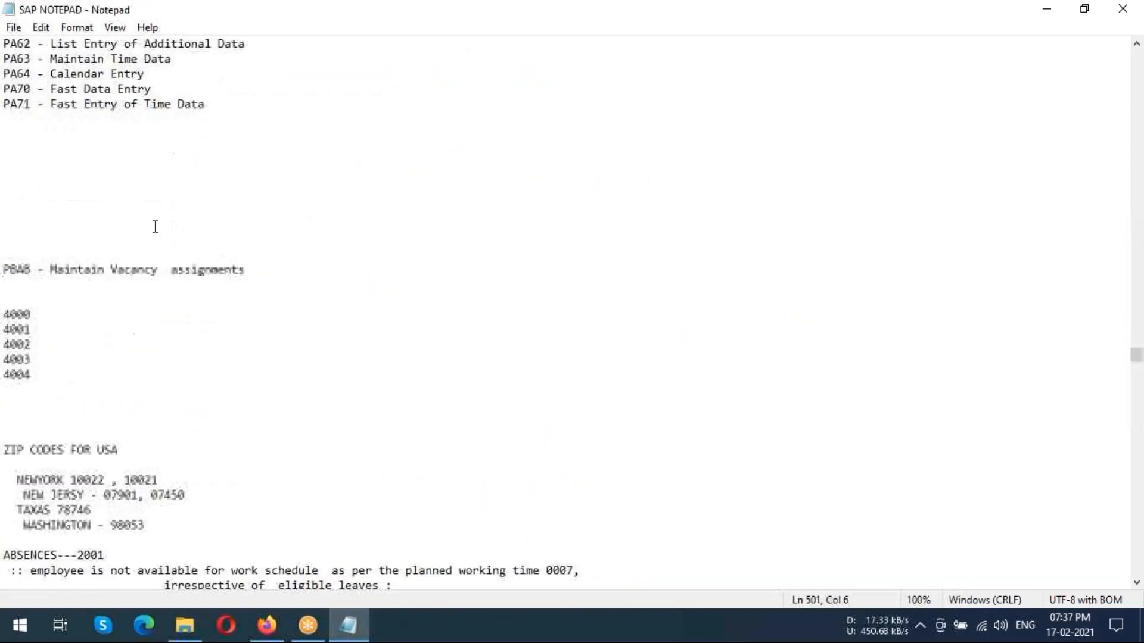
{"action": "scroll", "coordinate": [155, 227], "scroll_direction": "down", "scroll_amount": 20}
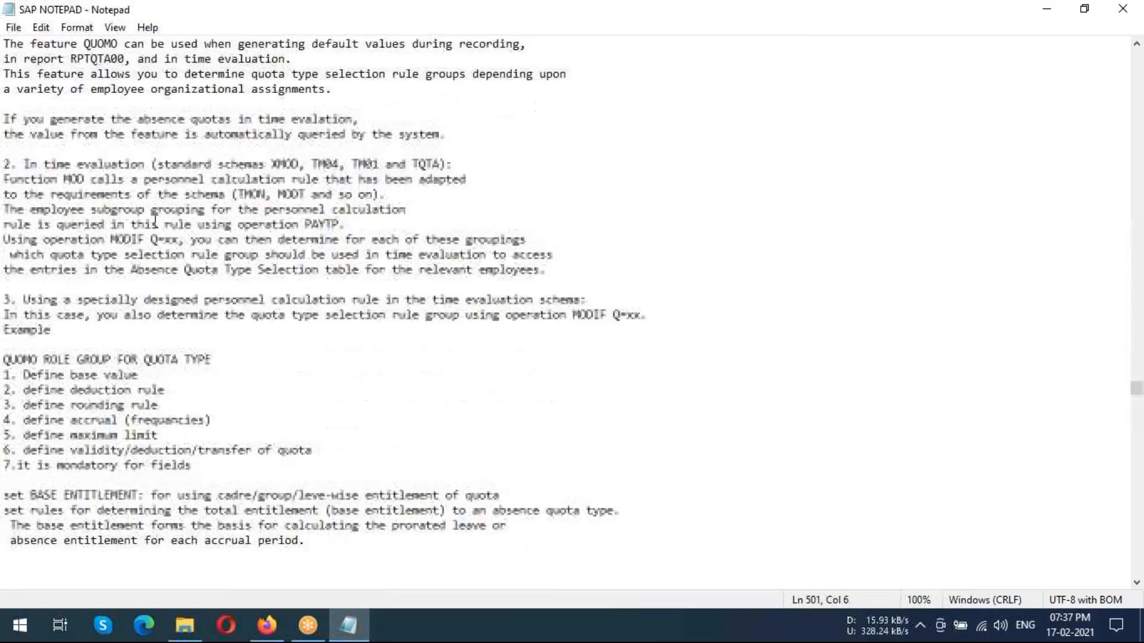
{"action": "scroll", "coordinate": [156, 221], "scroll_direction": "down", "scroll_amount": 20}
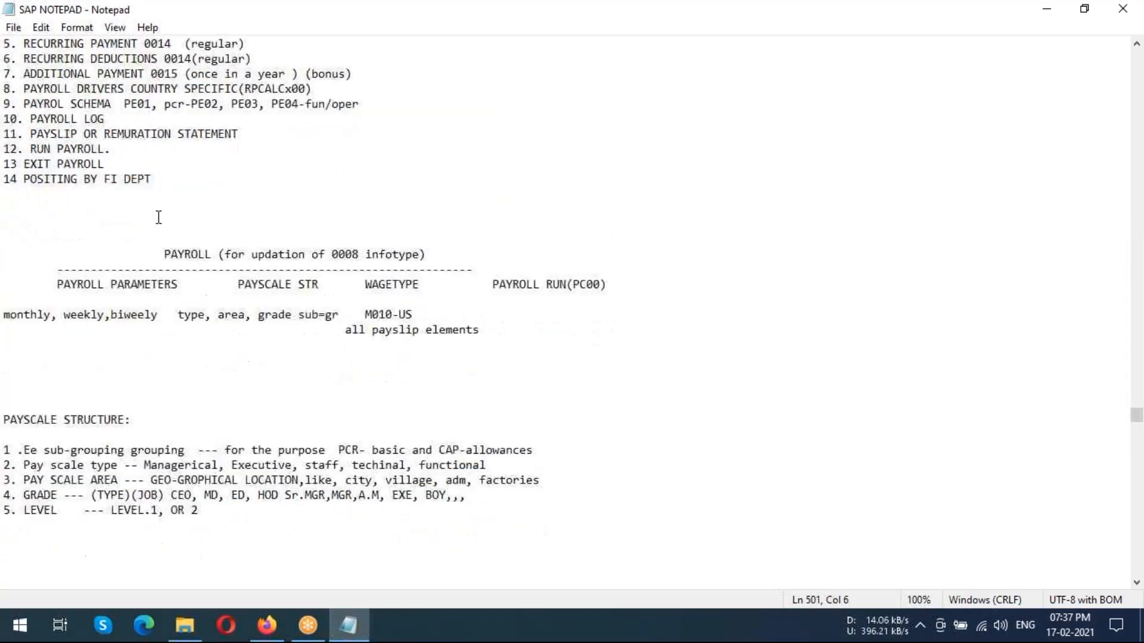
{"action": "scroll", "coordinate": [159, 217], "scroll_direction": "down", "scroll_amount": 20}
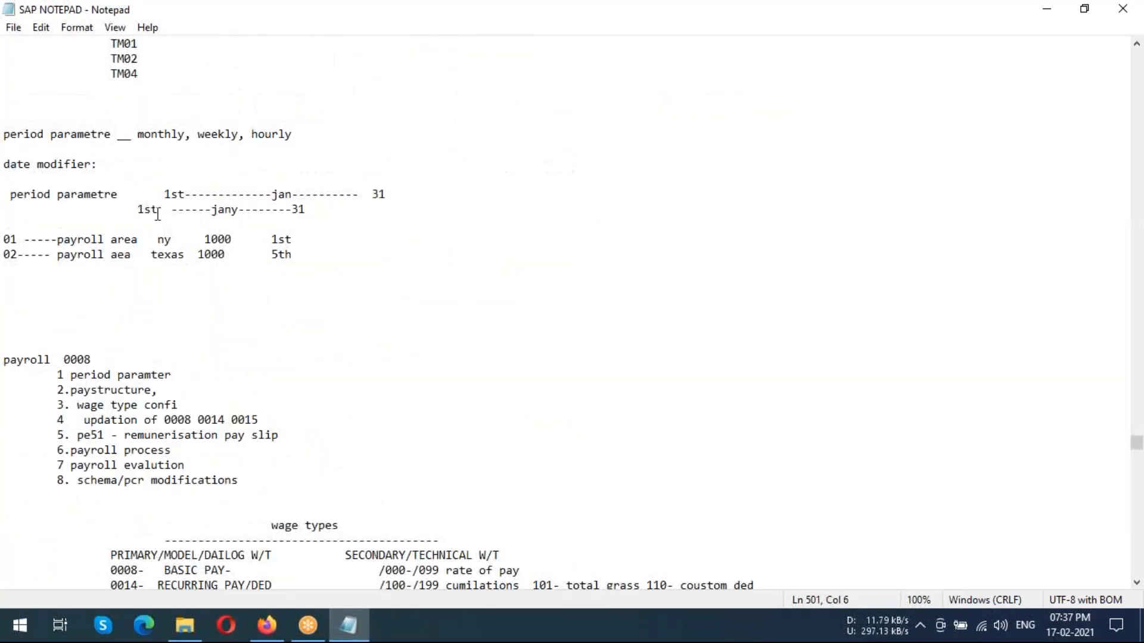
{"action": "scroll", "coordinate": [156, 214], "scroll_direction": "down", "scroll_amount": 20}
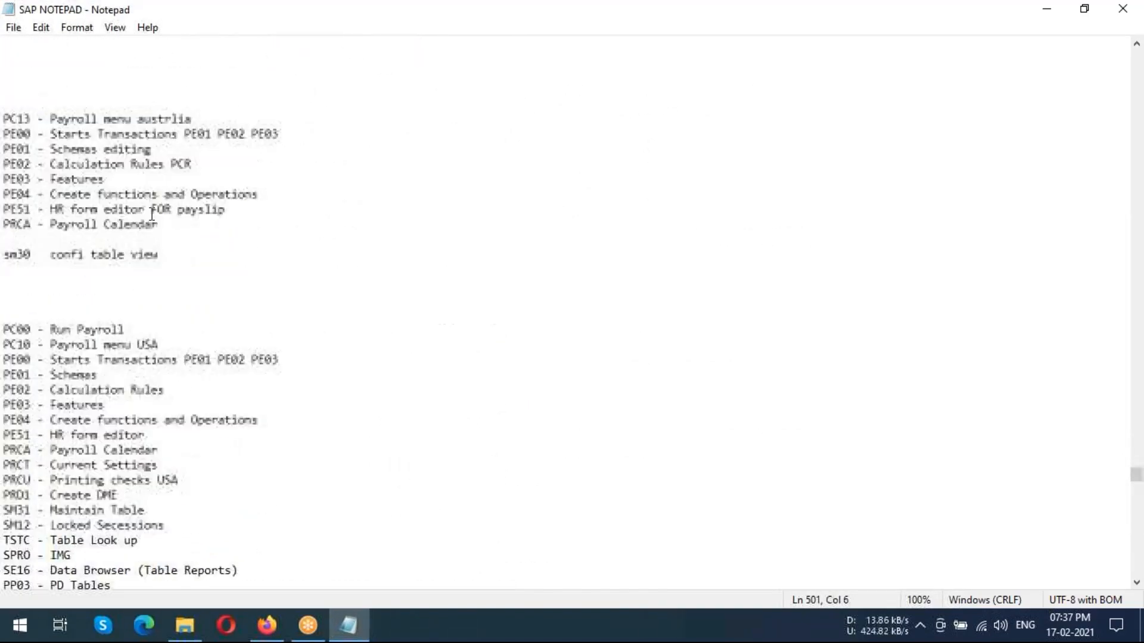
{"action": "scroll", "coordinate": [152, 214], "scroll_direction": "down", "scroll_amount": 20}
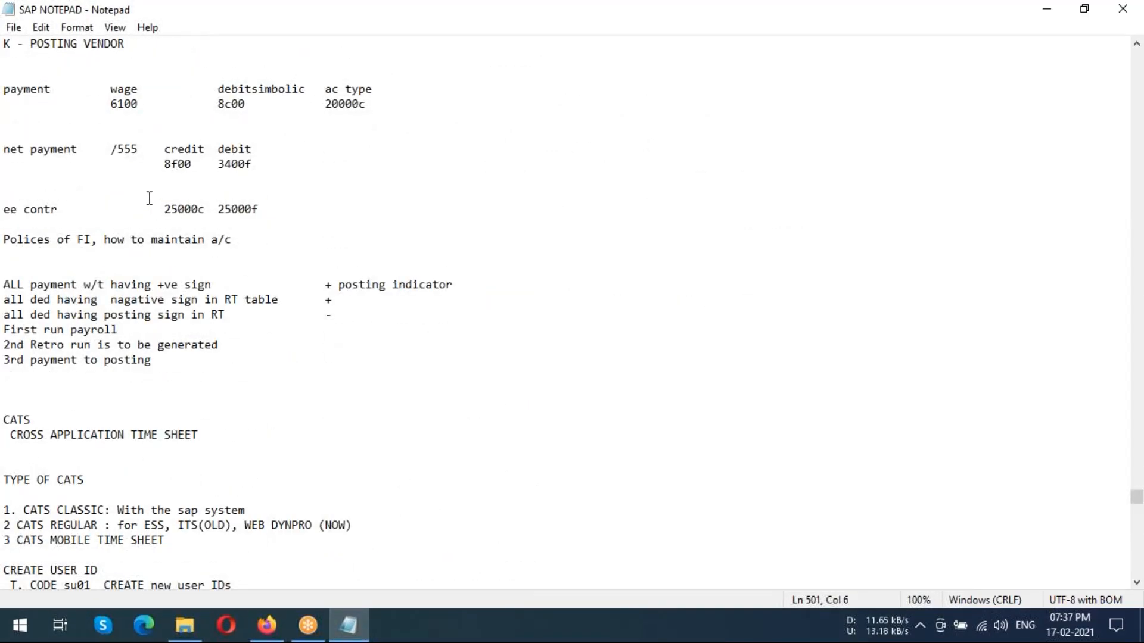
{"action": "scroll", "coordinate": [149, 197], "scroll_direction": "down", "scroll_amount": 20}
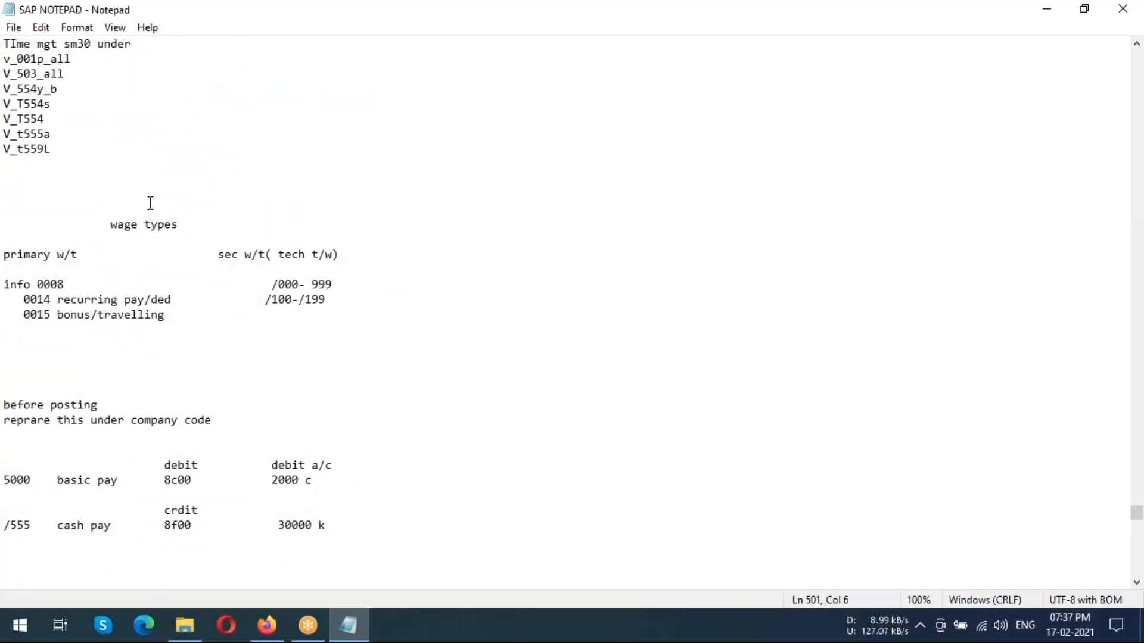
{"action": "scroll", "coordinate": [150, 206], "scroll_direction": "down", "scroll_amount": 16}
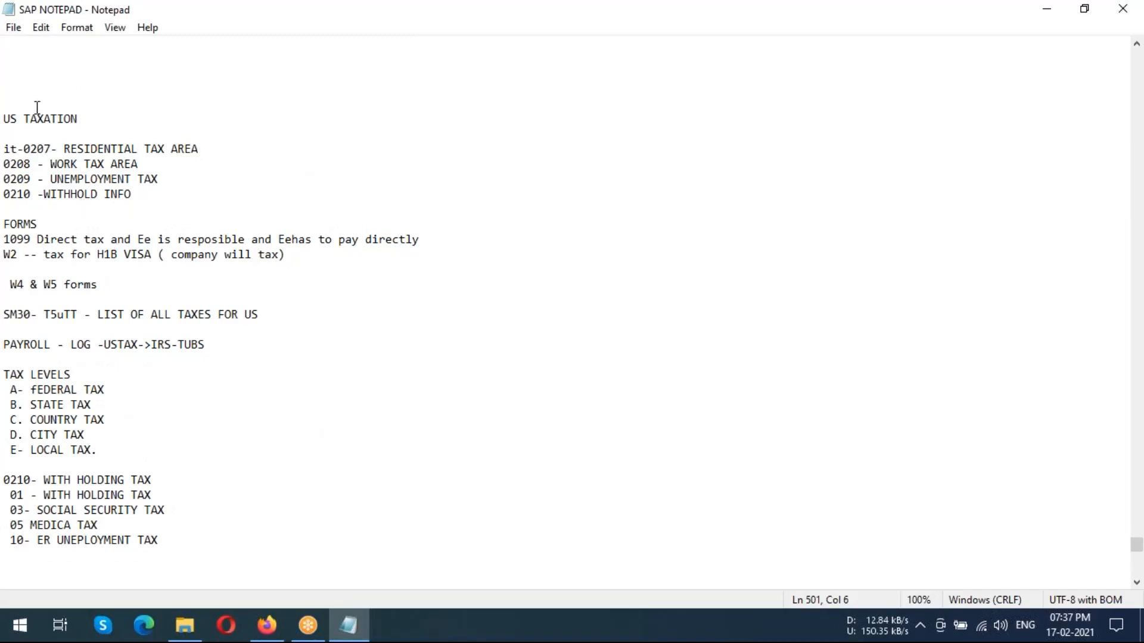
{"action": "left_click", "coordinate": [847, 107]}
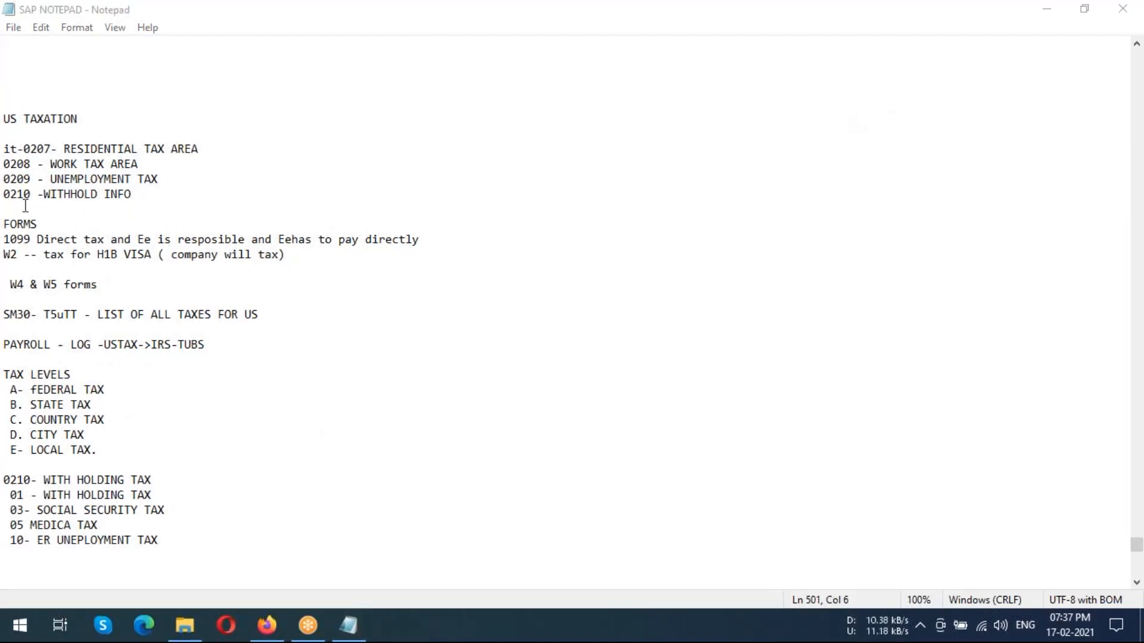
Replace the "it" prefix before 0207 in the US TAXATION notes with "infotypes" as a heading on its own line
{"action": "left_click_drag", "start_coordinate": [28, 115], "coordinate": [75, 126]}
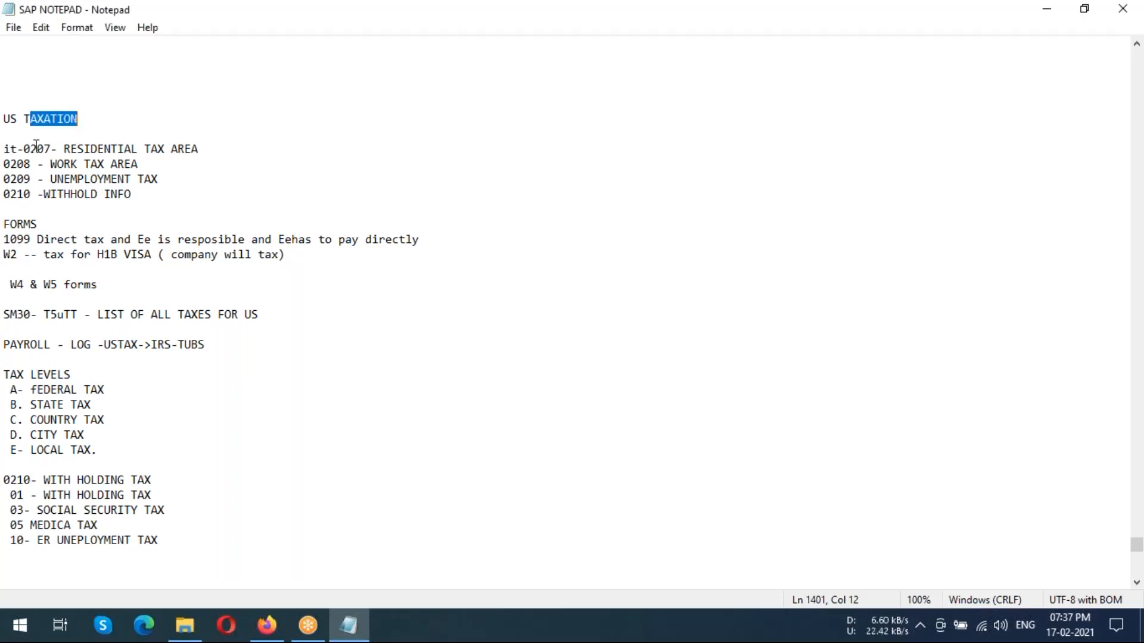
{"action": "left_click", "coordinate": [15, 148]}
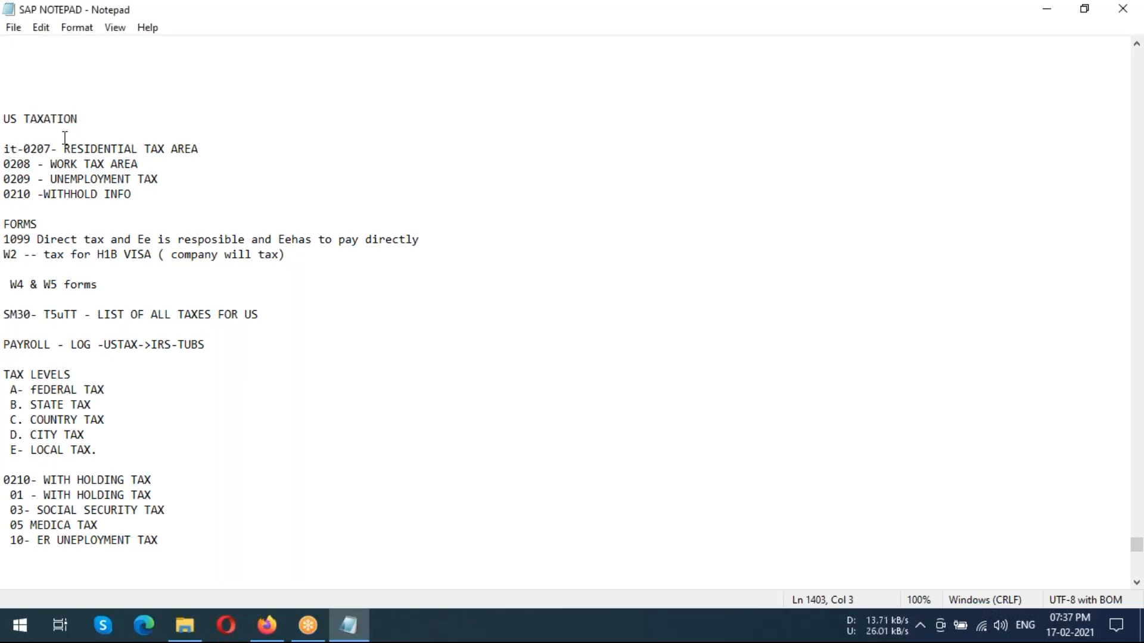
{"action": "key", "text": "BackSpace"}
{"action": "key", "text": "BackSpace"}
{"action": "type", "text": "in"}
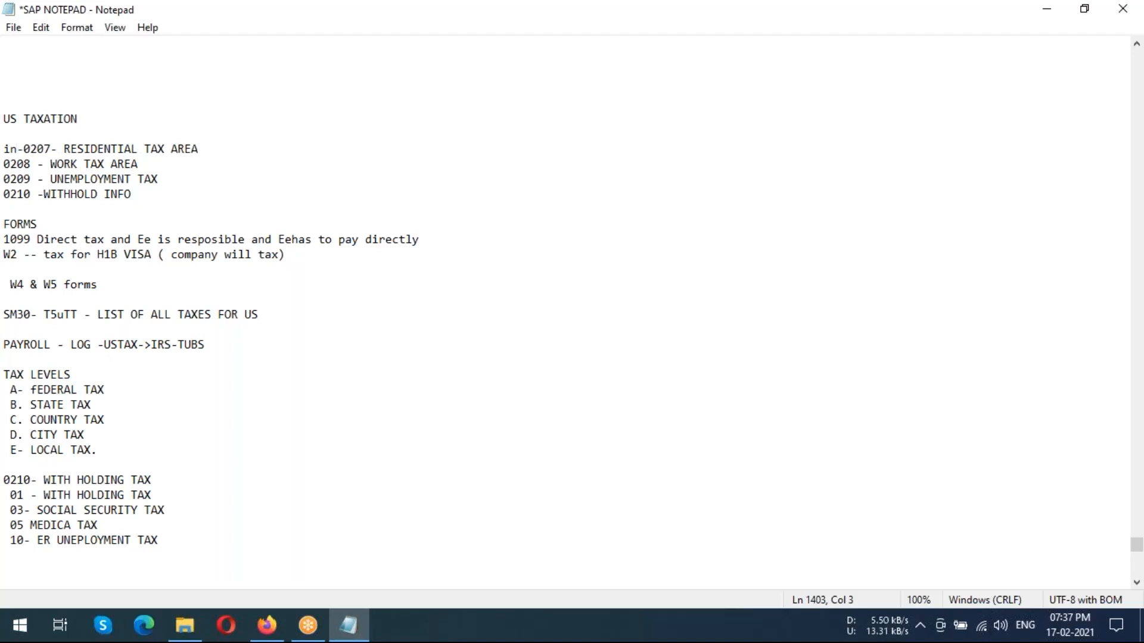
{"action": "key", "text": "BackSpace"}
{"action": "key", "text": "BackSpace"}
{"action": "type", "text": "infotypes"}
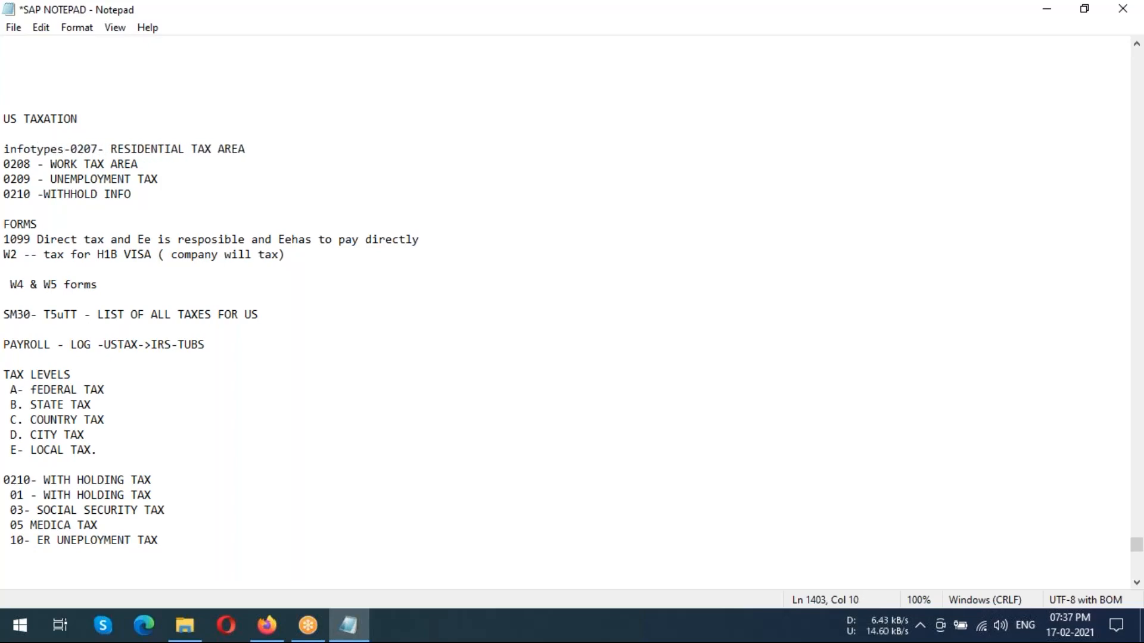
{"action": "key", "text": "Return"}
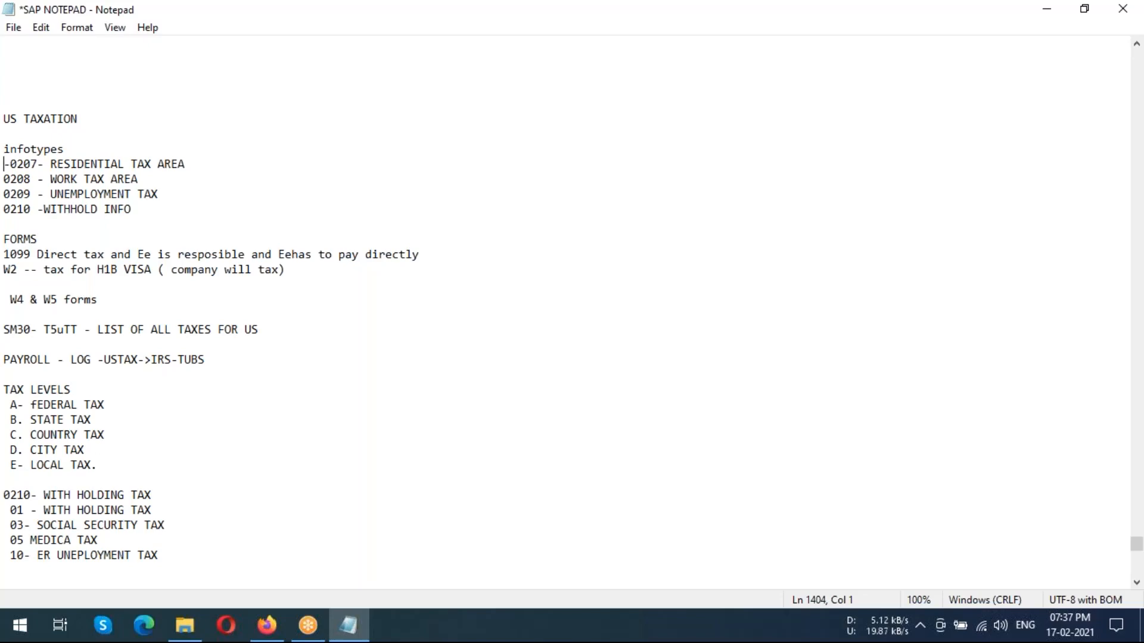
Review the US TAXATION notes and highlight the infotypes block from 0207 to 0210
{"action": "scroll", "coordinate": [204, 148], "scroll_direction": "down", "scroll_amount": 2}
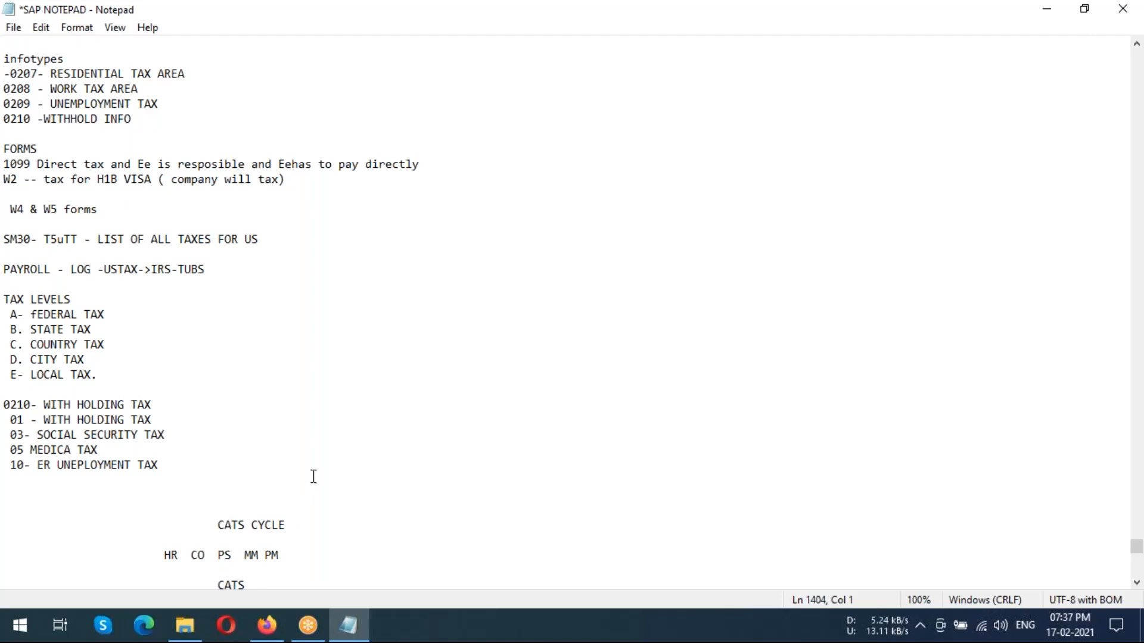
{"action": "scroll", "coordinate": [306, 393], "scroll_direction": "up", "scroll_amount": 3}
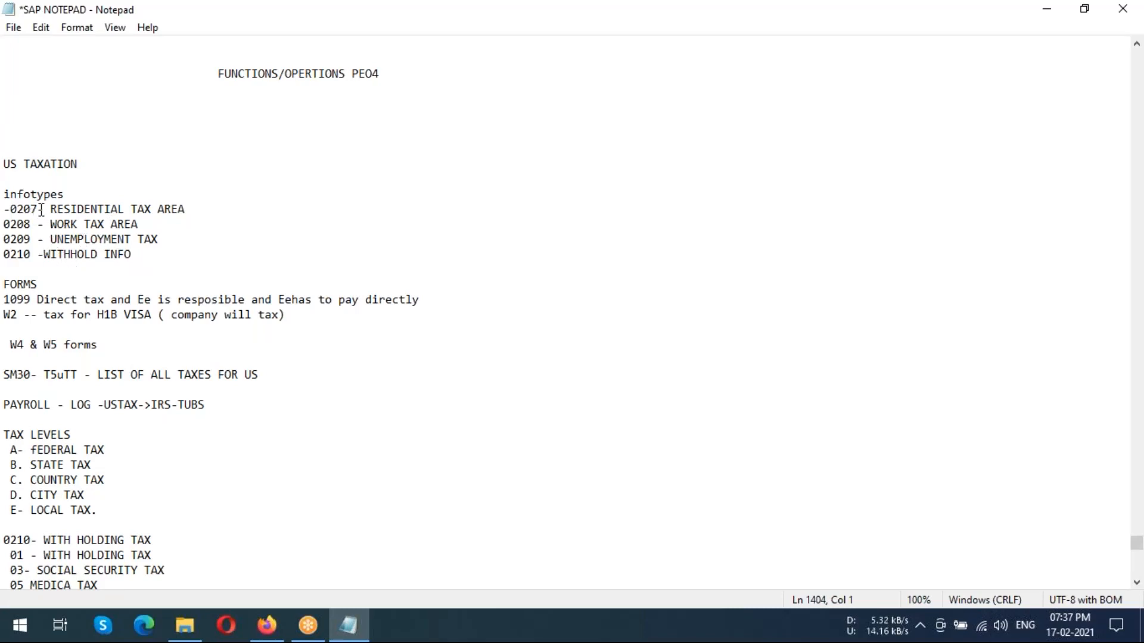
{"action": "left_click_drag", "start_coordinate": [43, 210], "coordinate": [132, 255]}
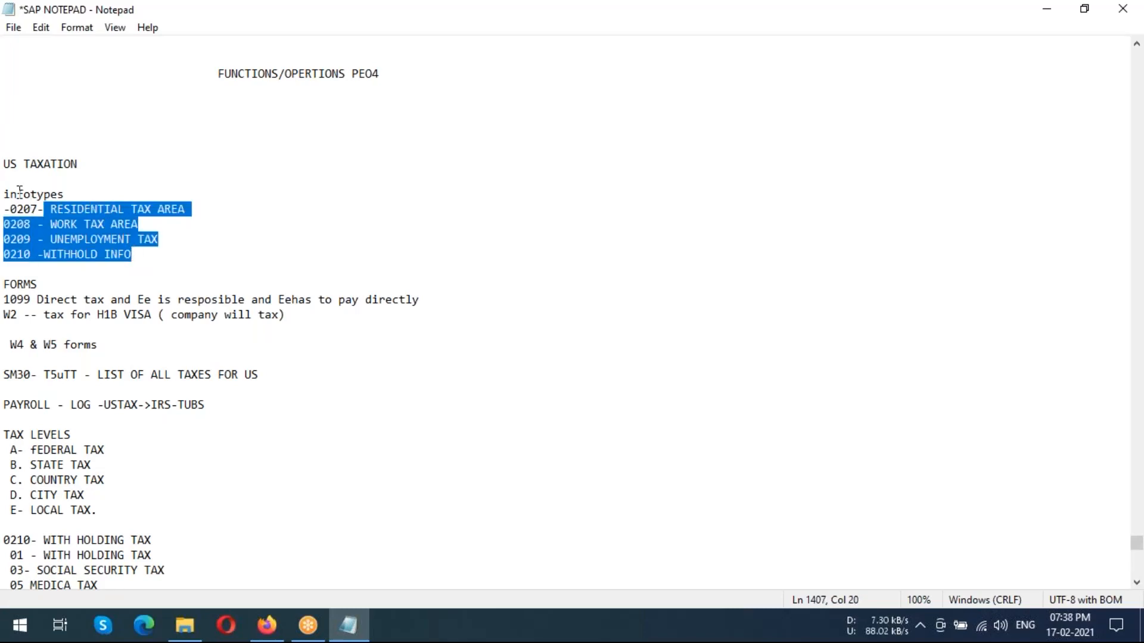
{"action": "left_click_drag", "start_coordinate": [3, 194], "coordinate": [132, 255]}
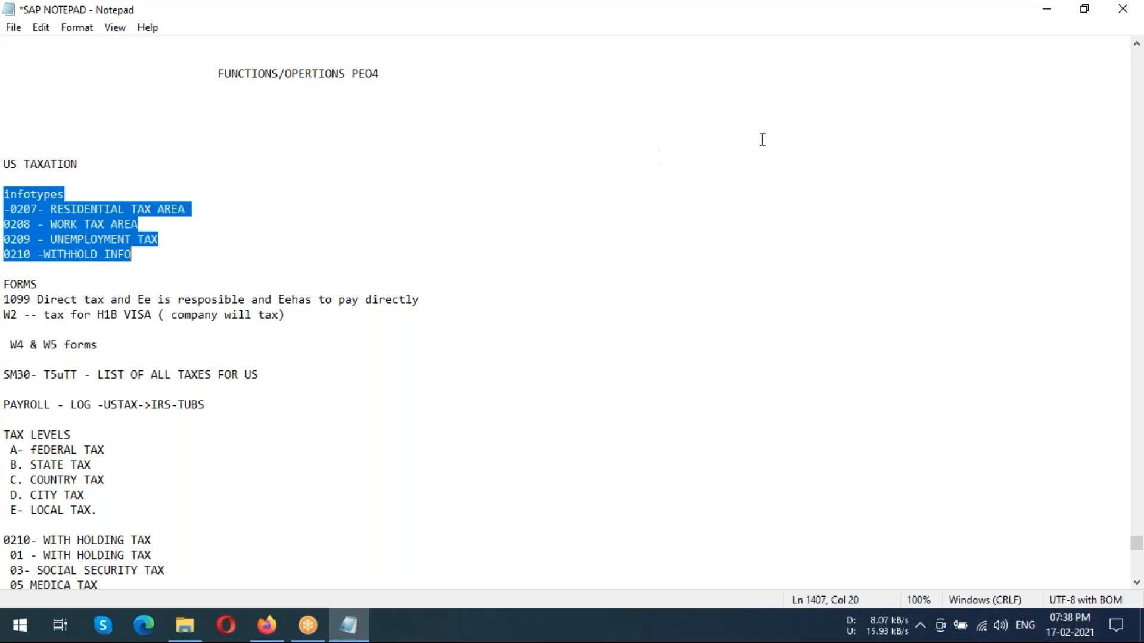
{"action": "left_click", "coordinate": [855, 108]}
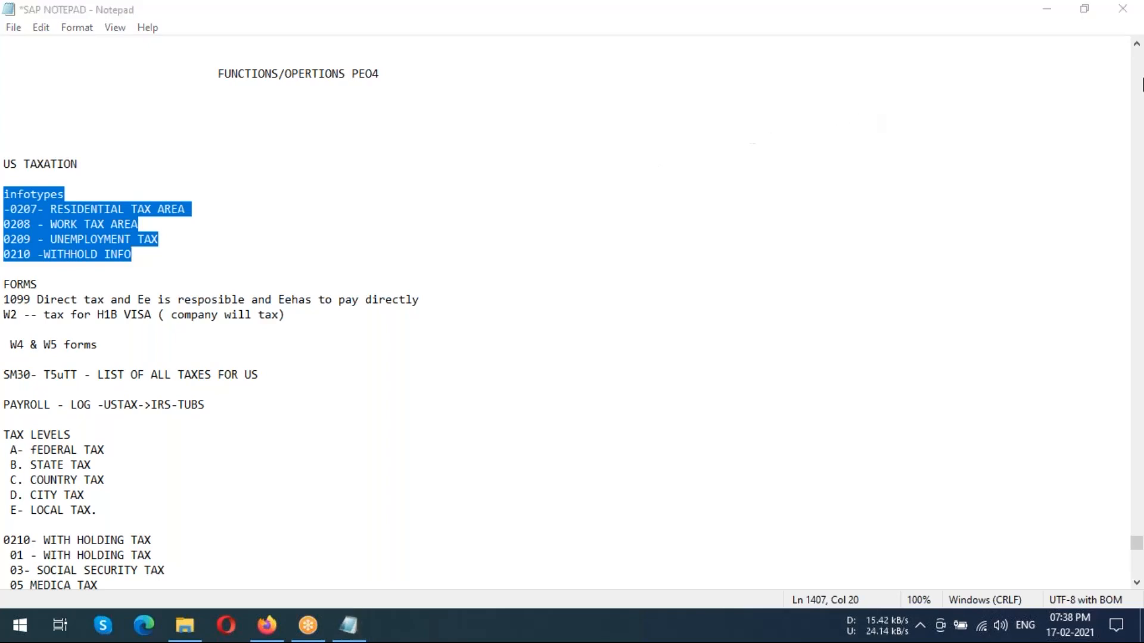
Minimize the notes and the SAP folder window, and launch SAP Logon from the desktop
{"action": "left_click", "coordinate": [1048, 10]}
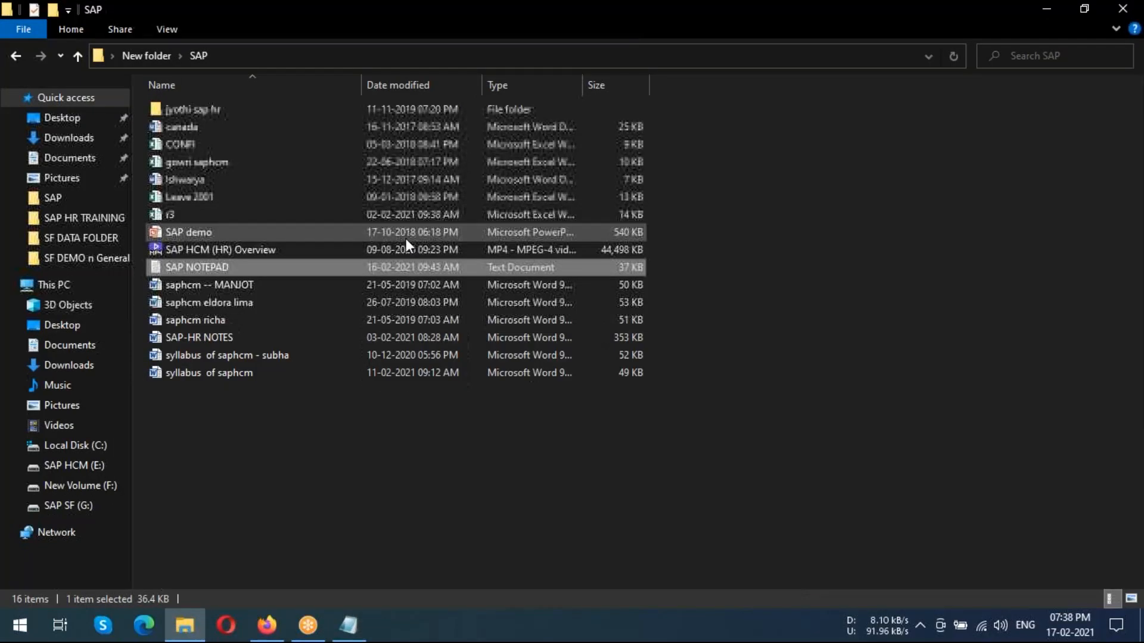
{"action": "left_click", "coordinate": [1047, 8]}
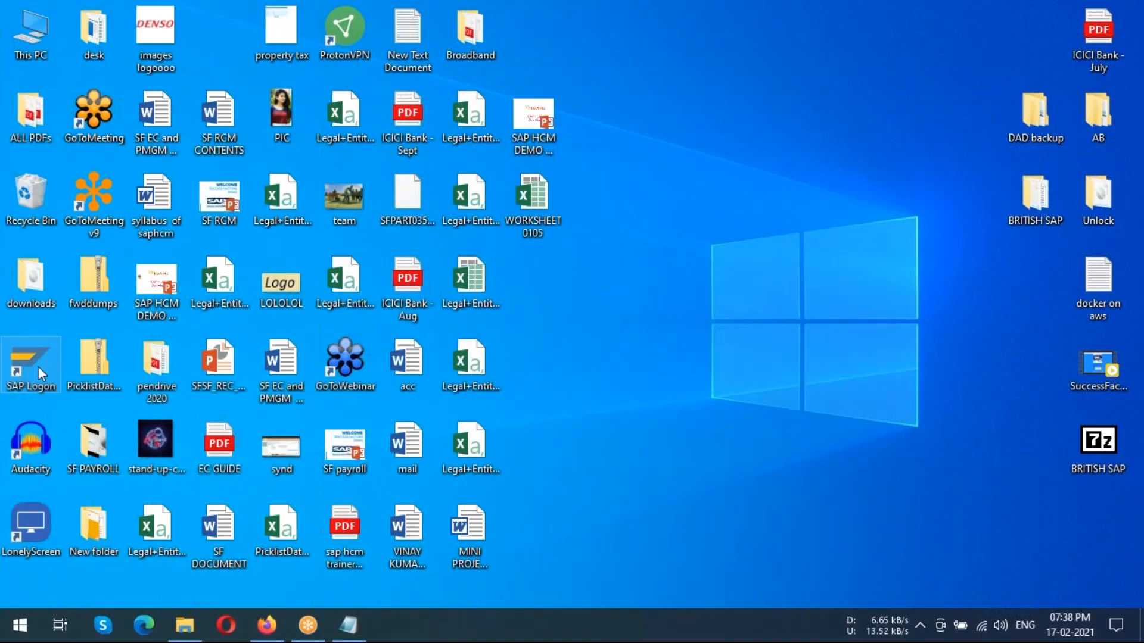
{"action": "double_click", "coordinate": [39, 366]}
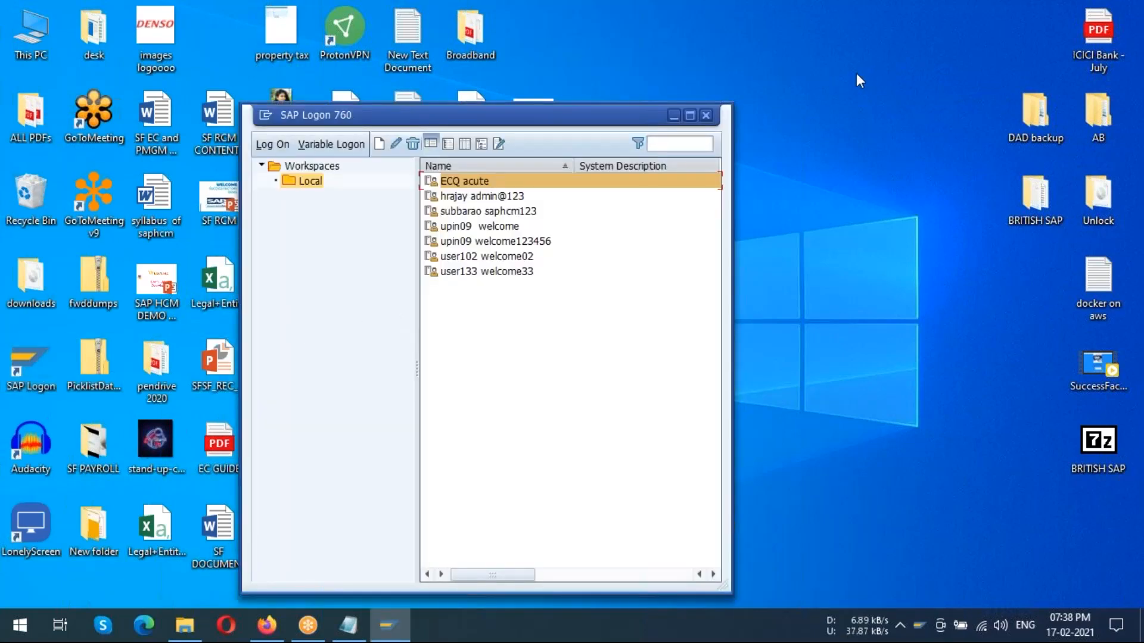
{"action": "left_click", "coordinate": [856, 74]}
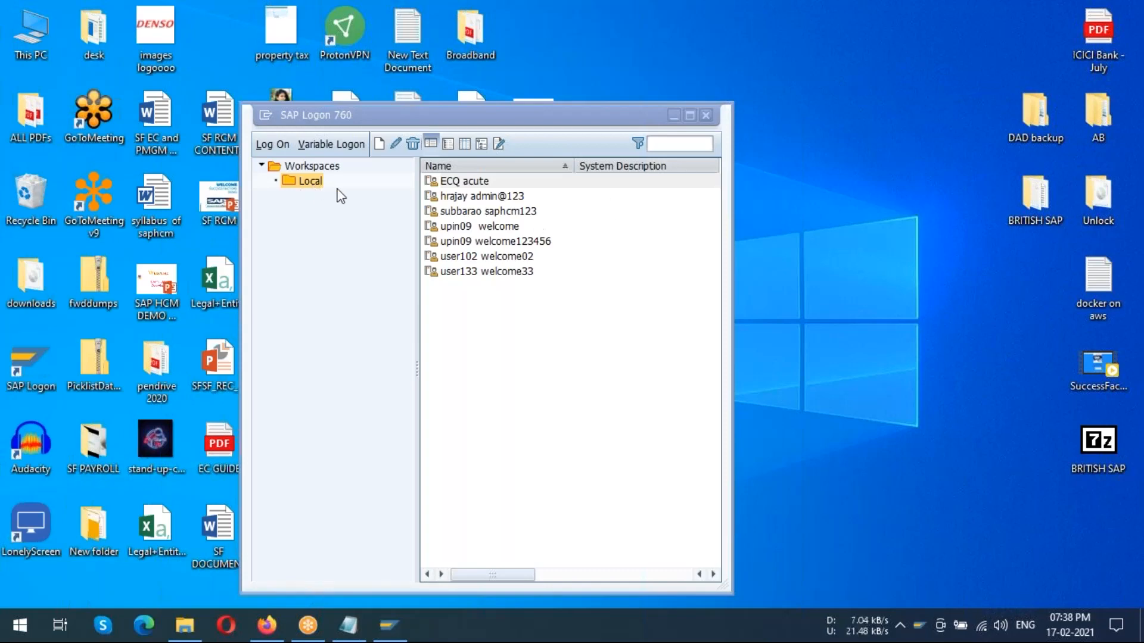
Open the saved system connection and log on to client 800 with the user name and account password
{"action": "left_click", "coordinate": [477, 212]}
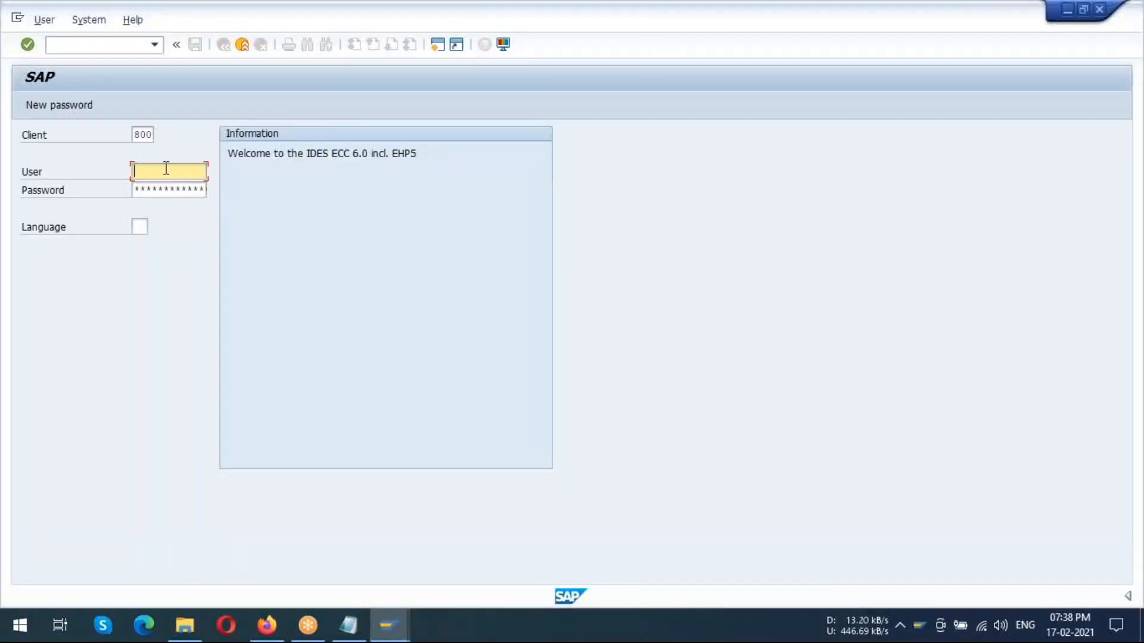
{"action": "type", "text": "s"}
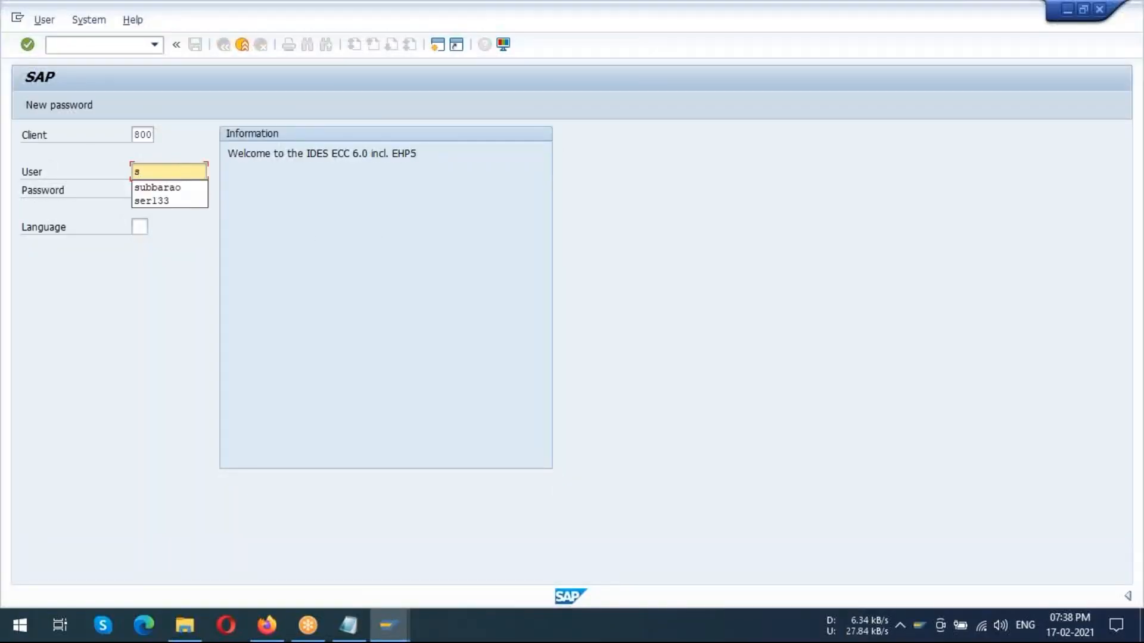
{"action": "left_click", "coordinate": [157, 188]}
{"action": "left_click", "coordinate": [161, 189]}
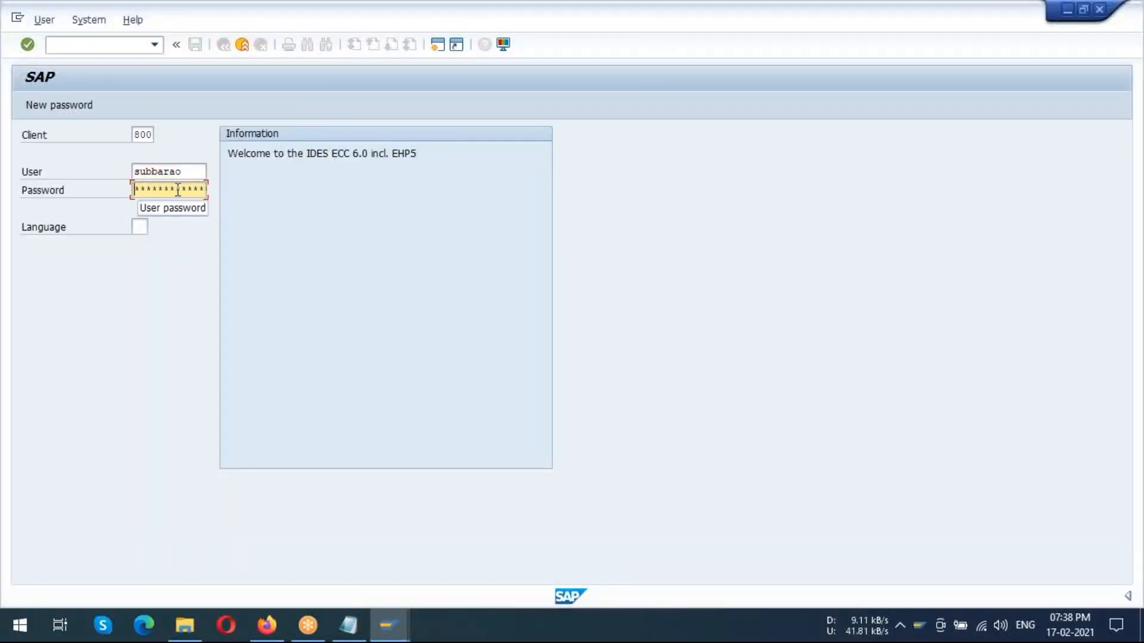
{"action": "type", "text": "***"}
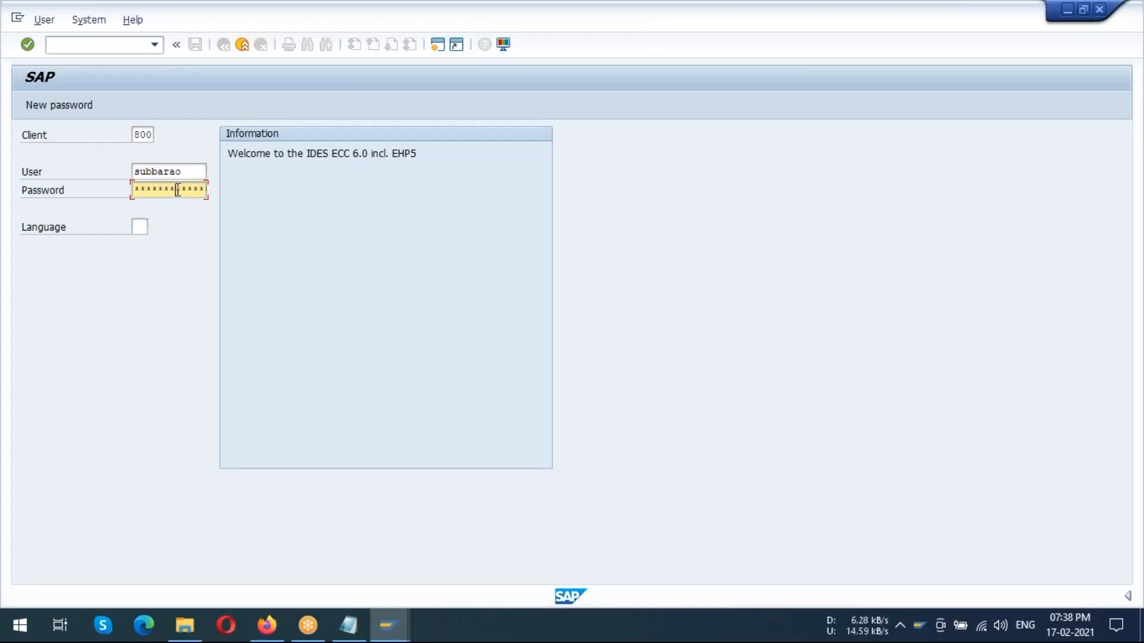
{"action": "key", "text": "Return"}
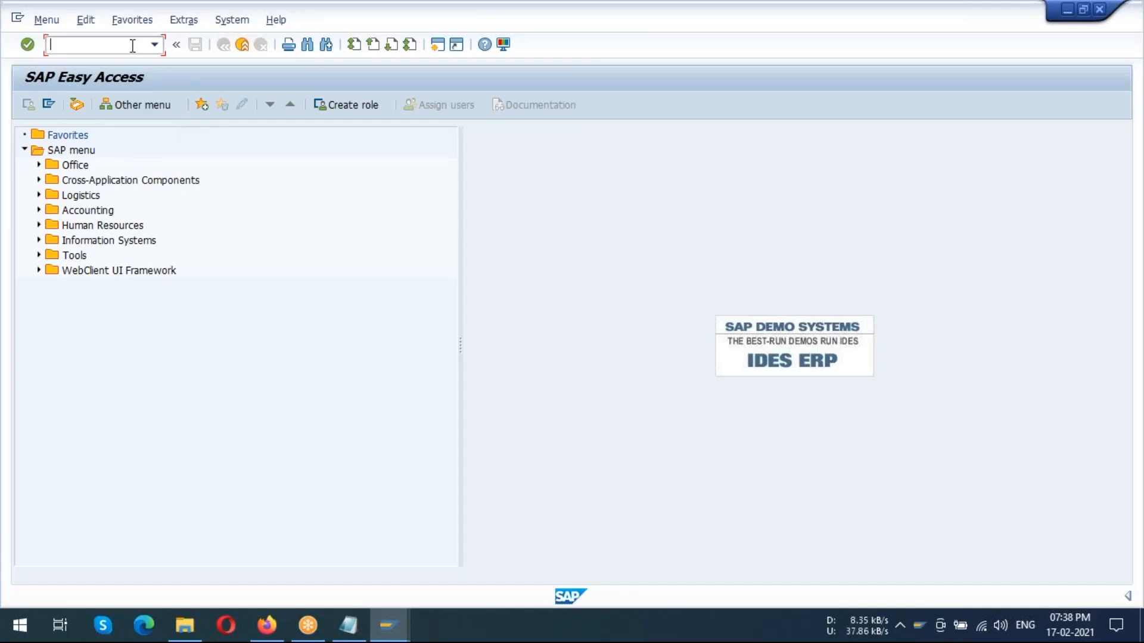
Open Maintain HR Master Data and load the US functional specialist by personnel number with the basic infotype list
{"action": "type", "text": "a30"}
{"action": "key", "text": "Return"}
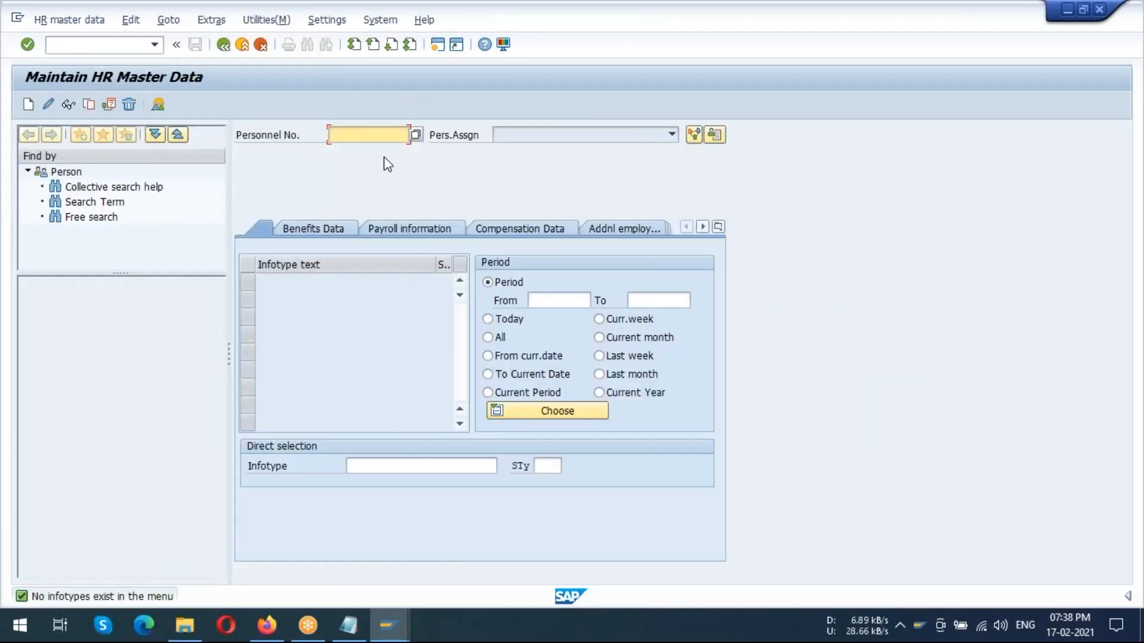
{"action": "type", "text": "100"}
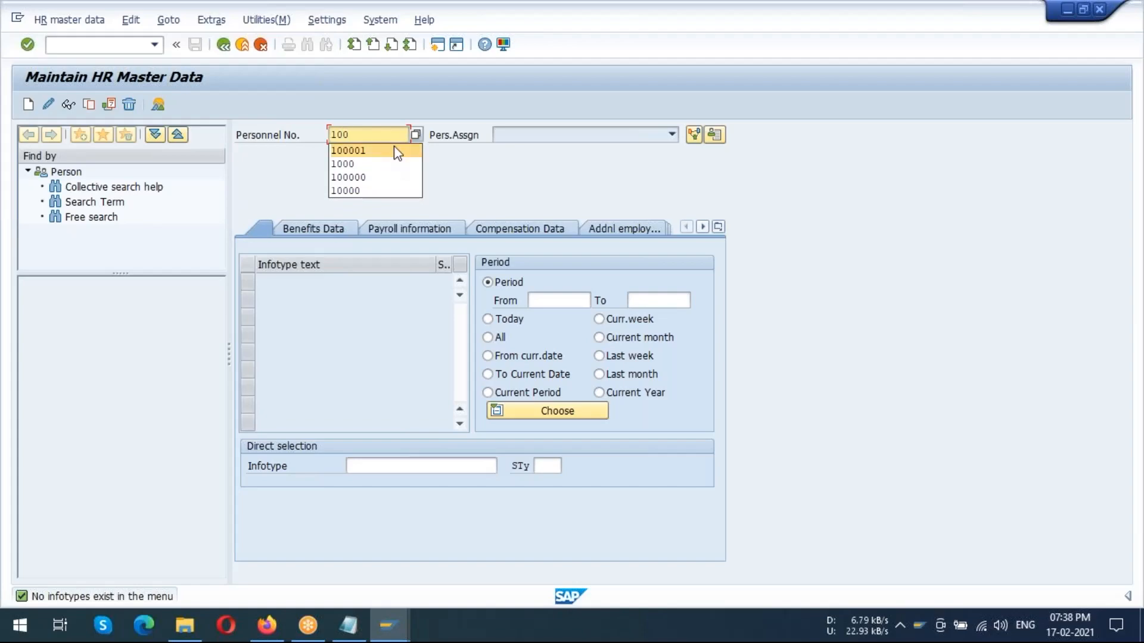
{"action": "left_click", "coordinate": [356, 150]}
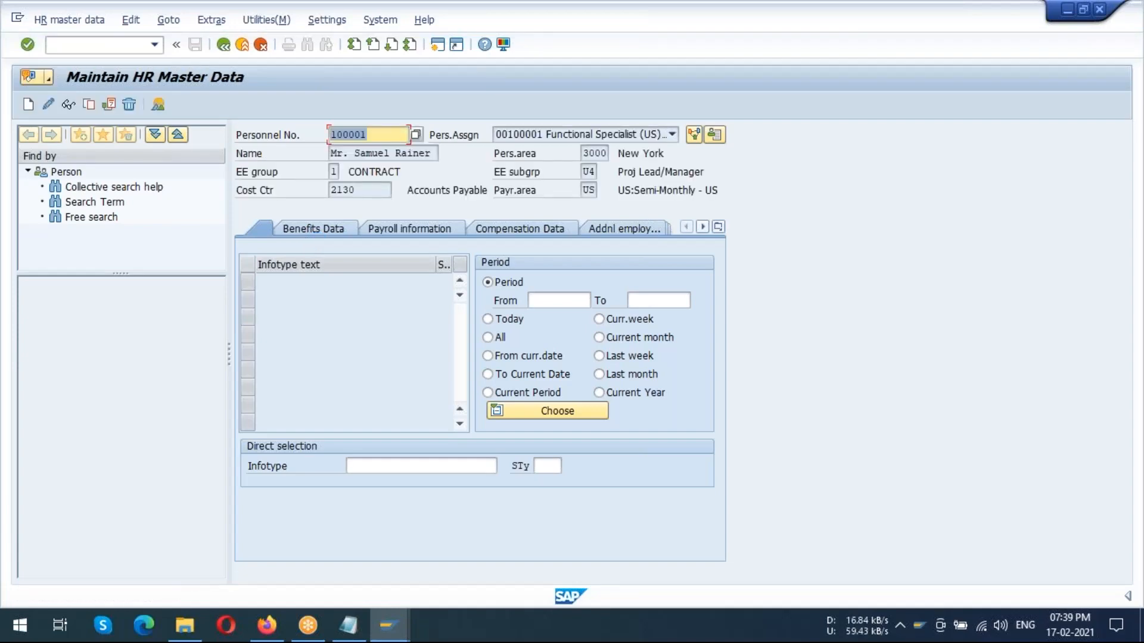
{"action": "left_click", "coordinate": [305, 229]}
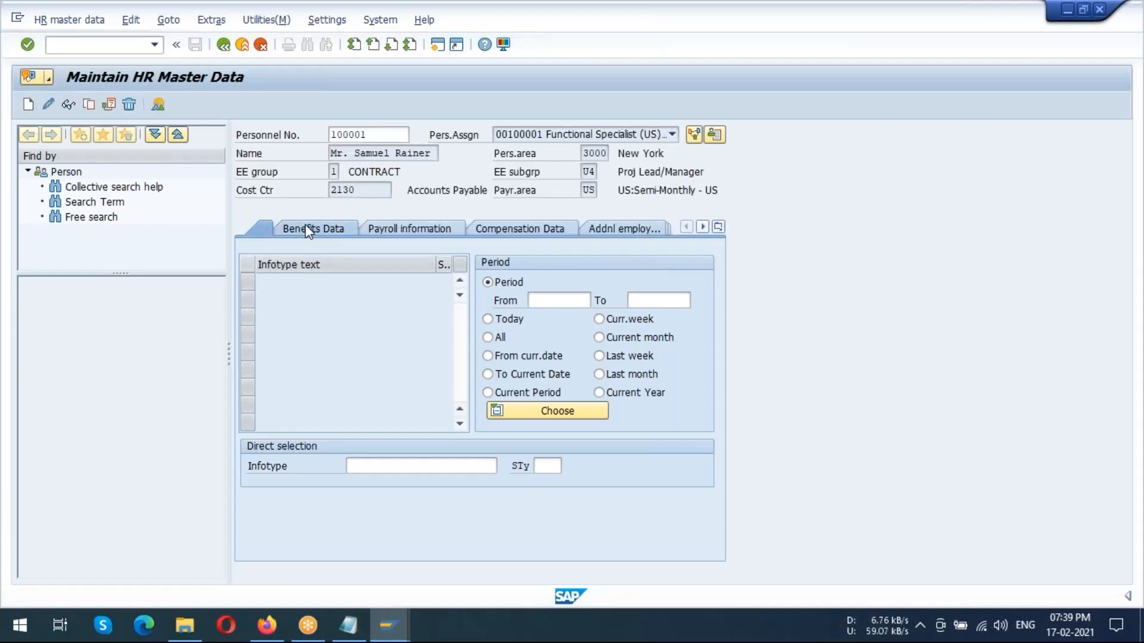
{"action": "left_click", "coordinate": [261, 228]}
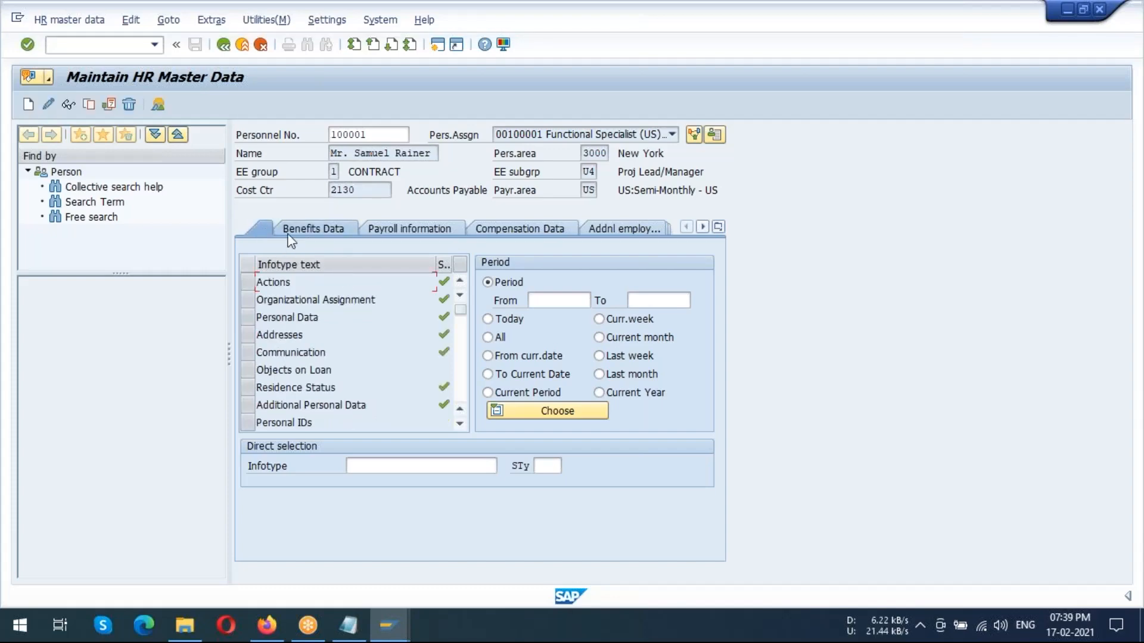
Select infotype 207, Residence Tax Area, for the employee through direct selection
{"action": "left_click", "coordinate": [433, 465]}
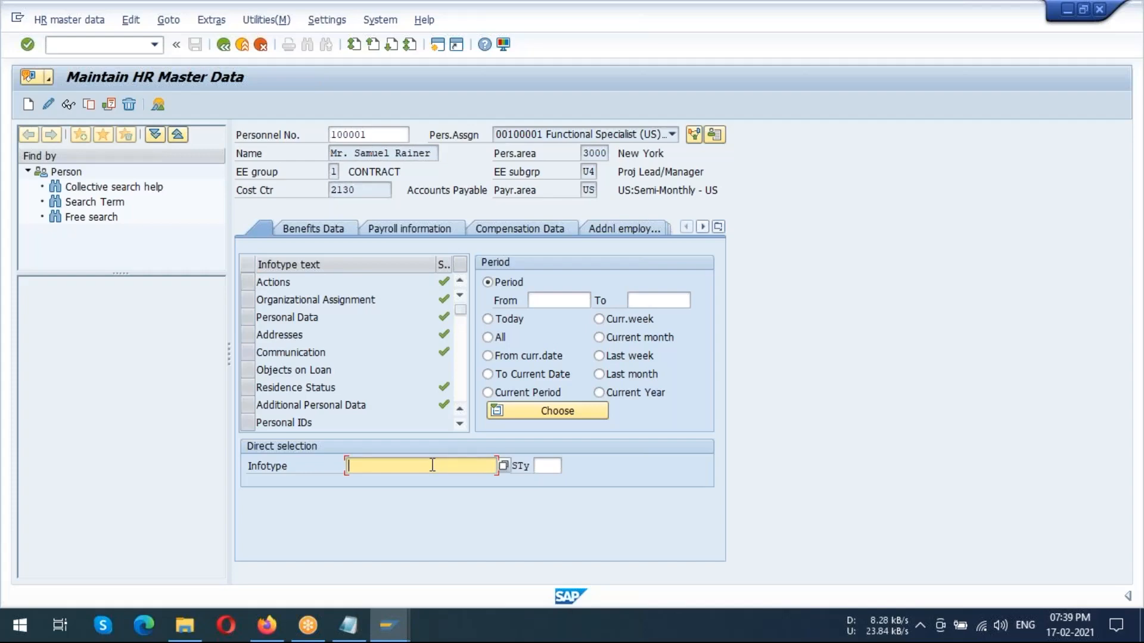
{"action": "type", "text": "207"}
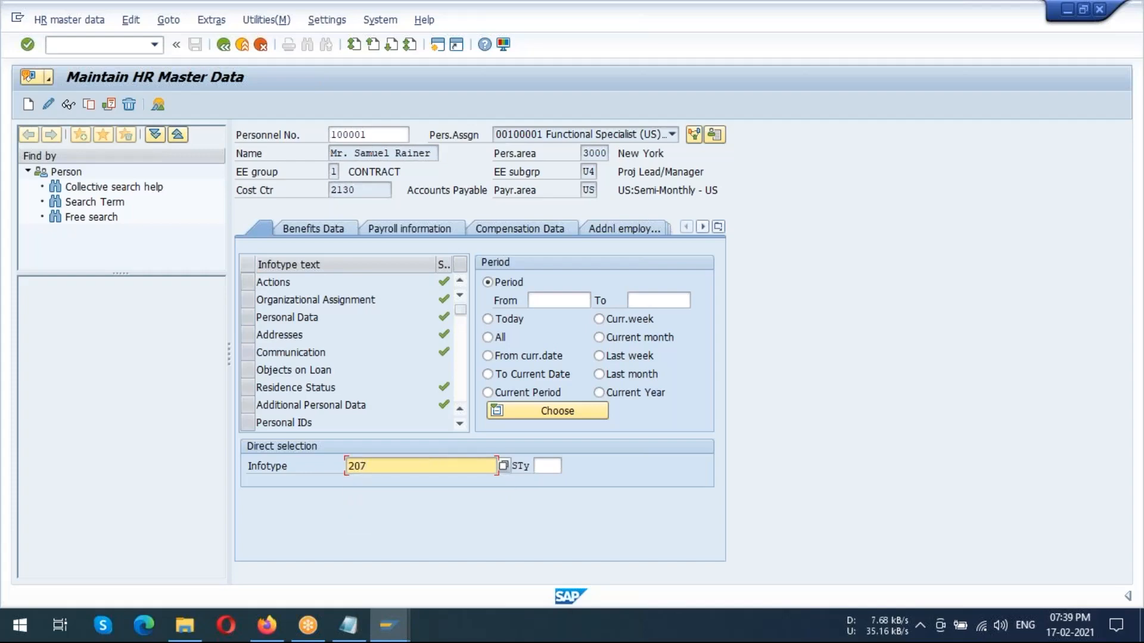
{"action": "key", "text": "Return"}
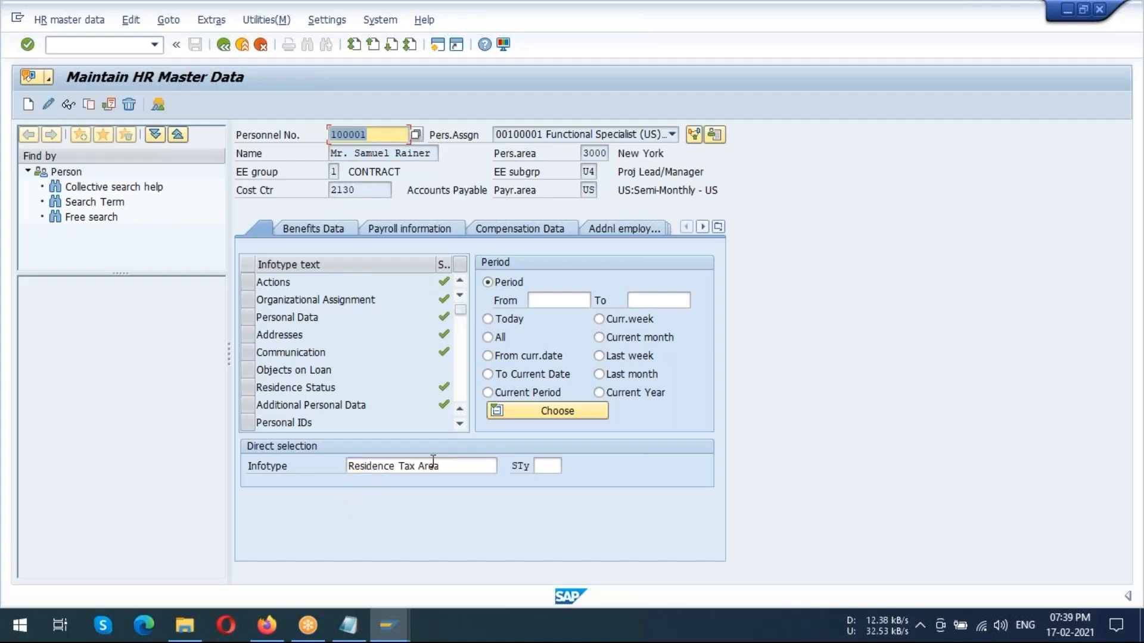
{"action": "left_click", "coordinate": [448, 467]}
{"action": "left_click_drag", "start_coordinate": [448, 466], "coordinate": [355, 467]}
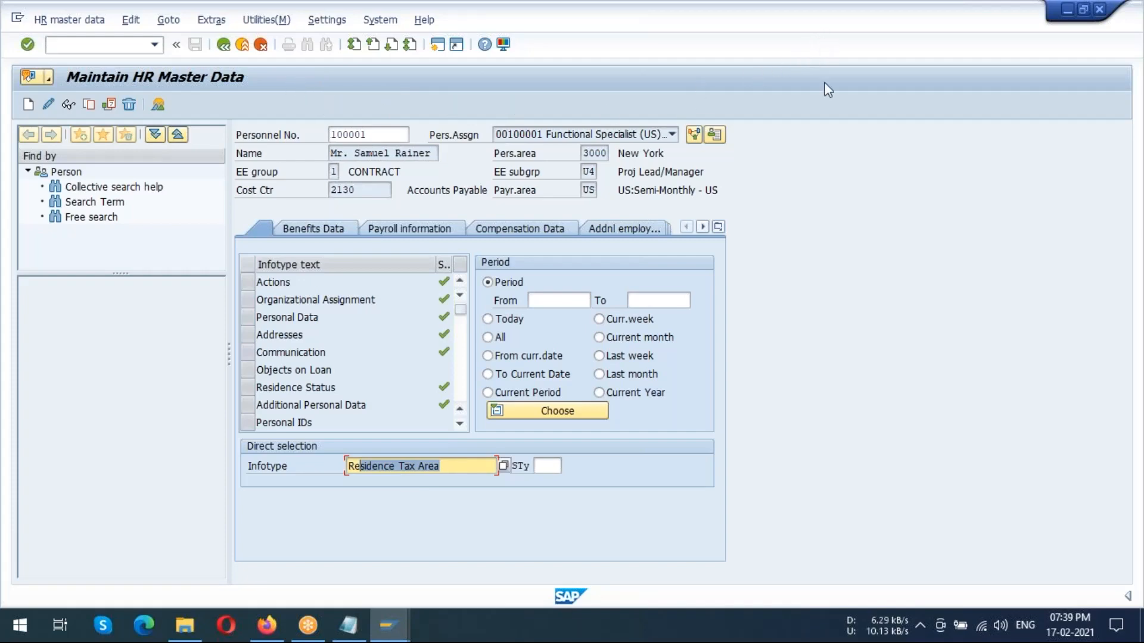
{"action": "left_click", "coordinate": [842, 32]}
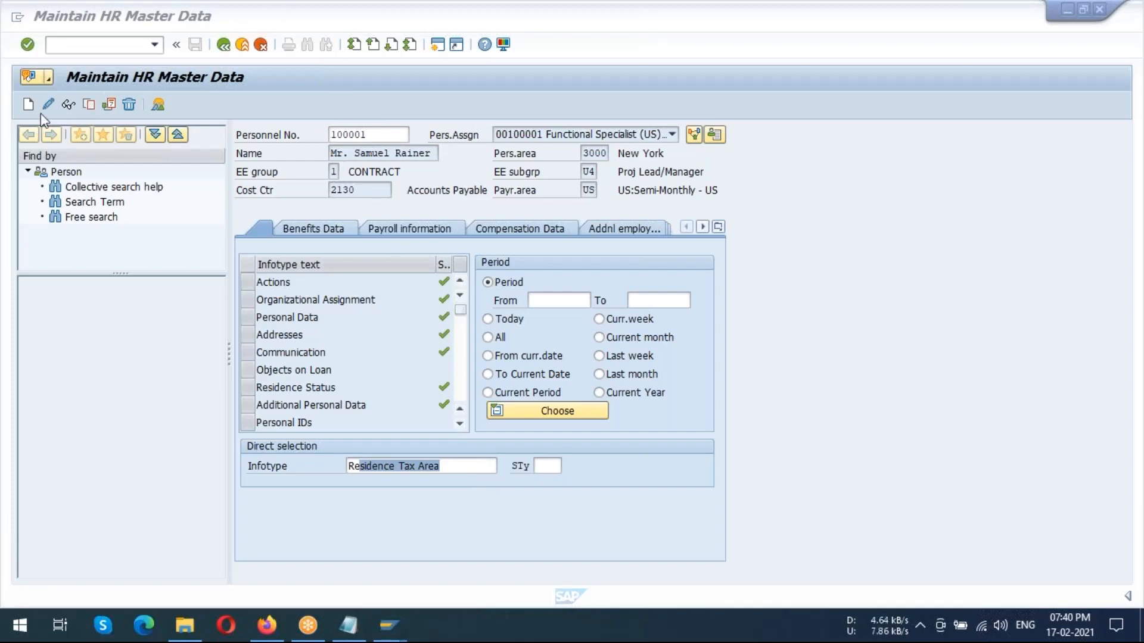
Start a new Residence Tax Area record to examine the available tax areas, and return to the master data without saving
{"action": "left_click", "coordinate": [28, 103]}
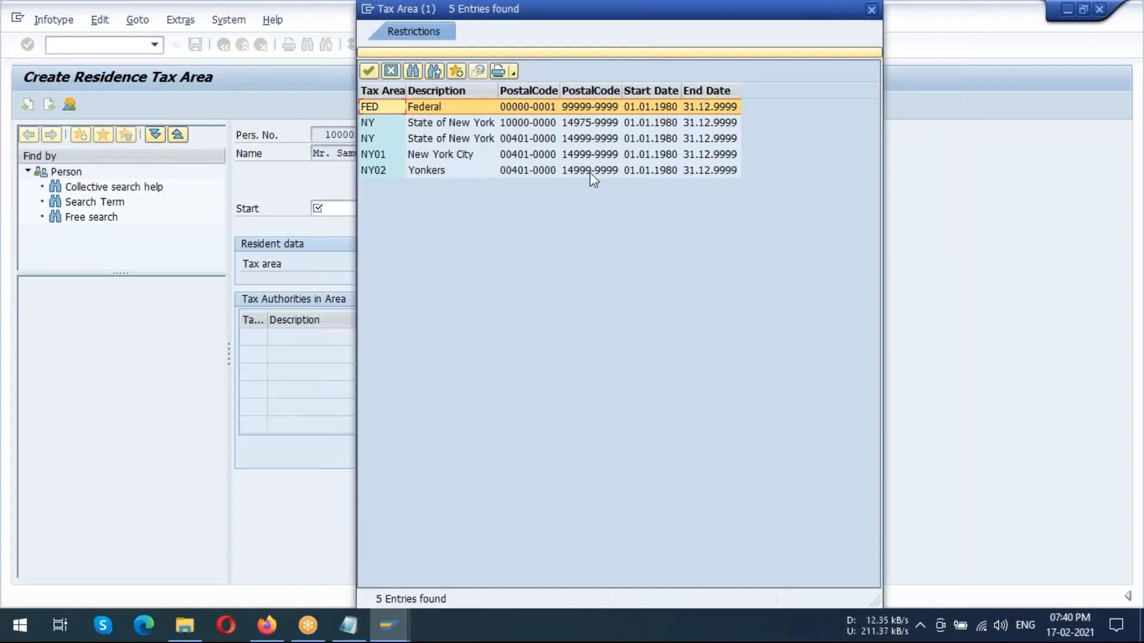
{"action": "left_click", "coordinate": [686, 8]}
{"action": "left_click", "coordinate": [345, 52]}
{"action": "left_click", "coordinate": [797, 27]}
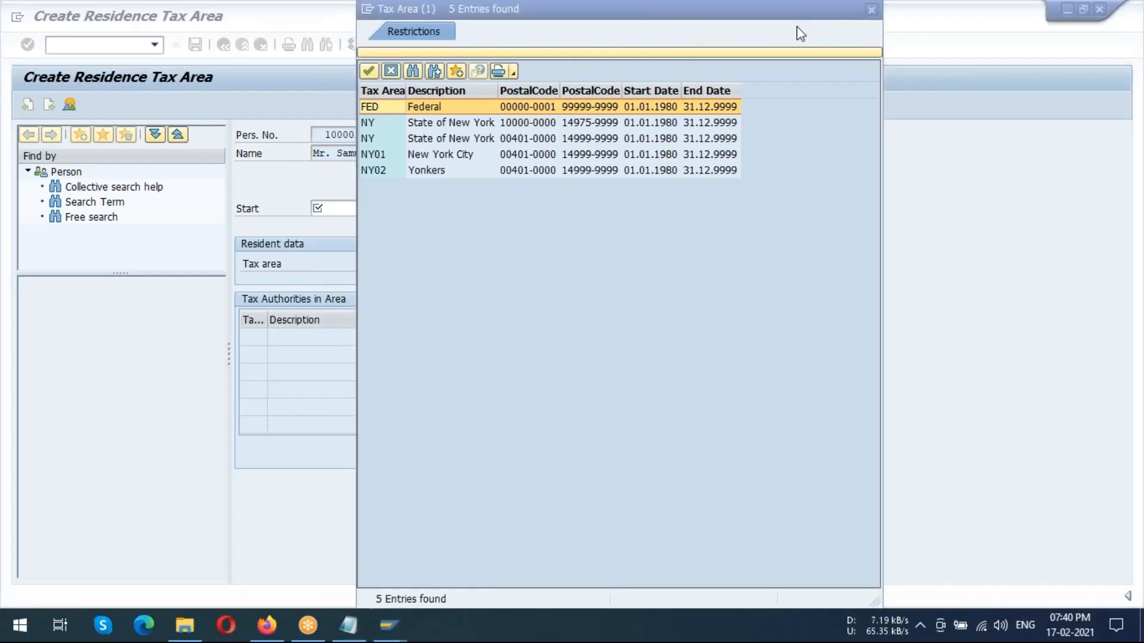
{"action": "left_click", "coordinate": [871, 9]}
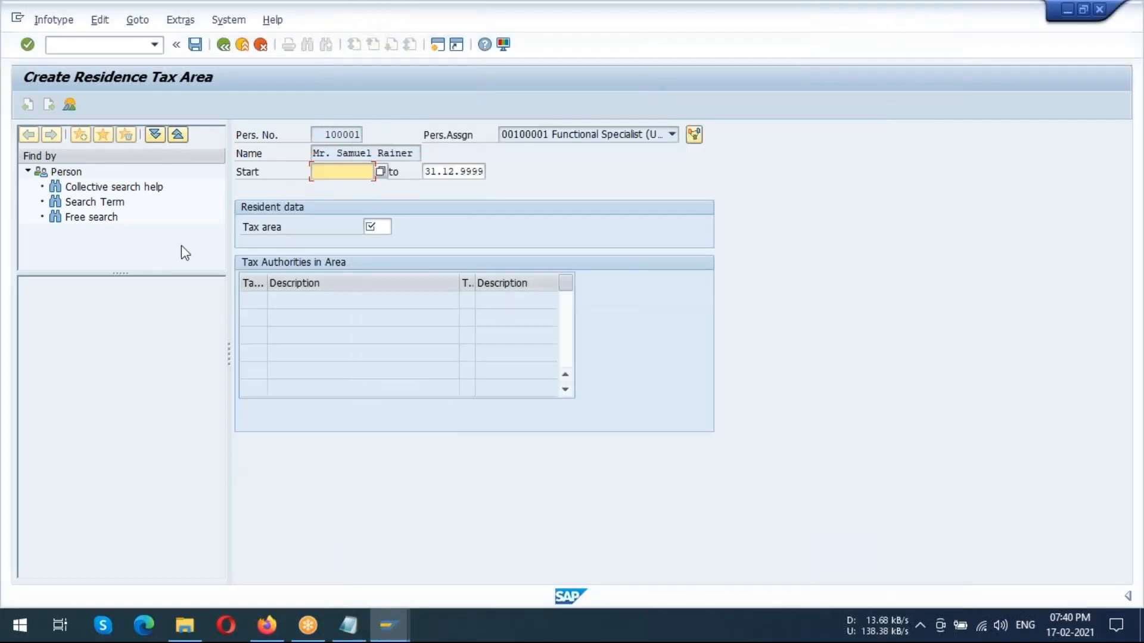
{"action": "left_click", "coordinate": [222, 45]}
{"action": "left_click", "coordinate": [222, 45]}
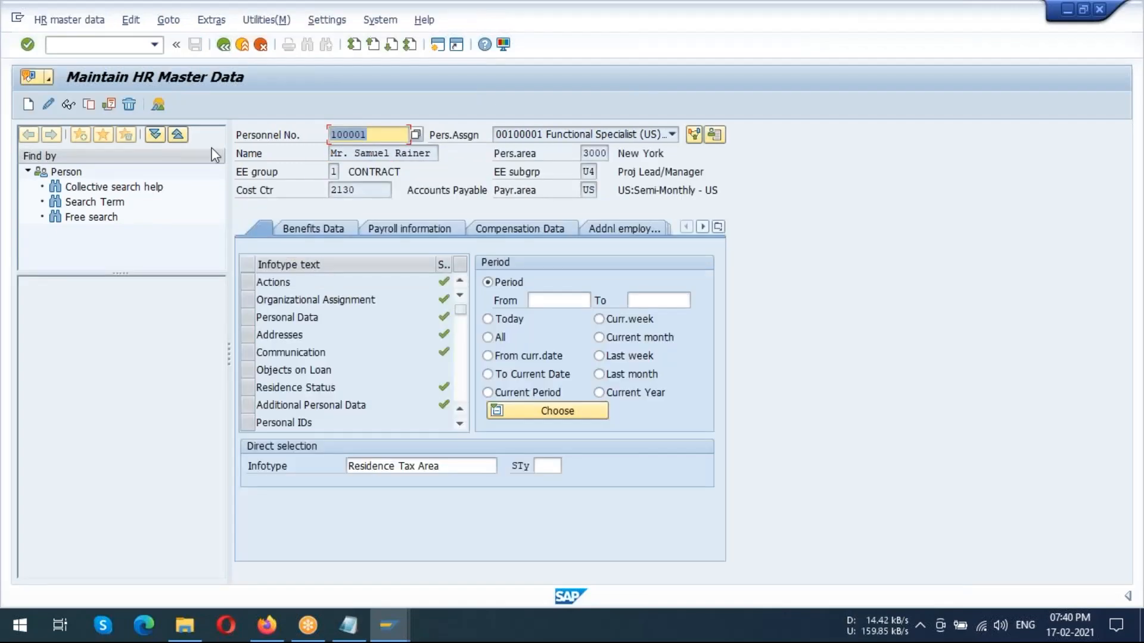
Open the employee's existing Residence Tax Area record for changing and dismiss the tax area list
{"action": "left_click", "coordinate": [48, 104]}
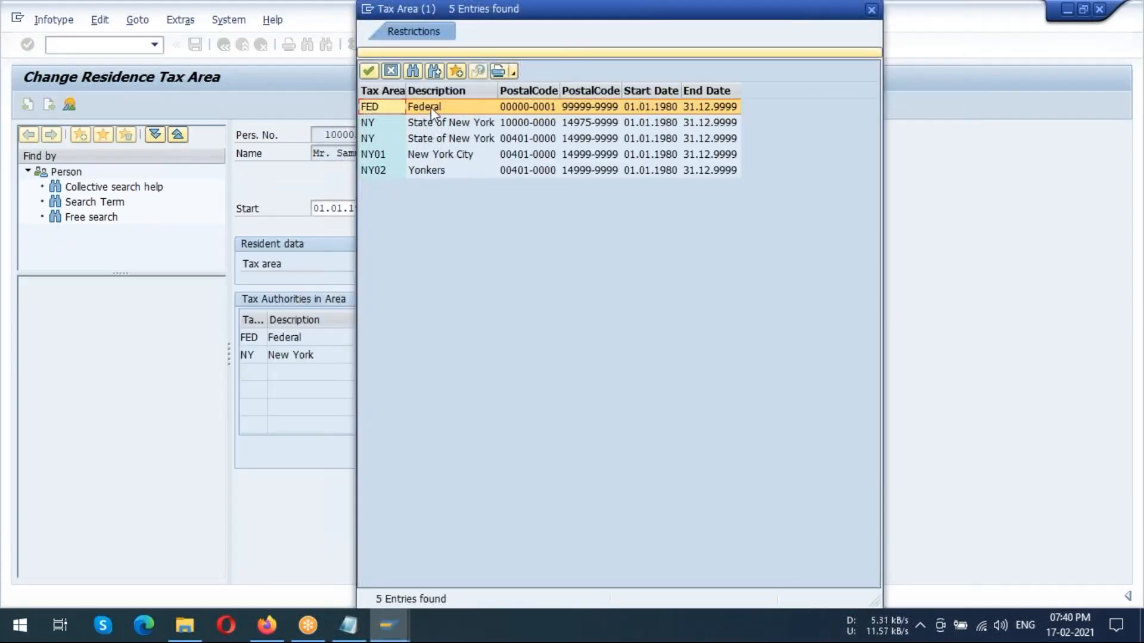
{"action": "left_click", "coordinate": [871, 9]}
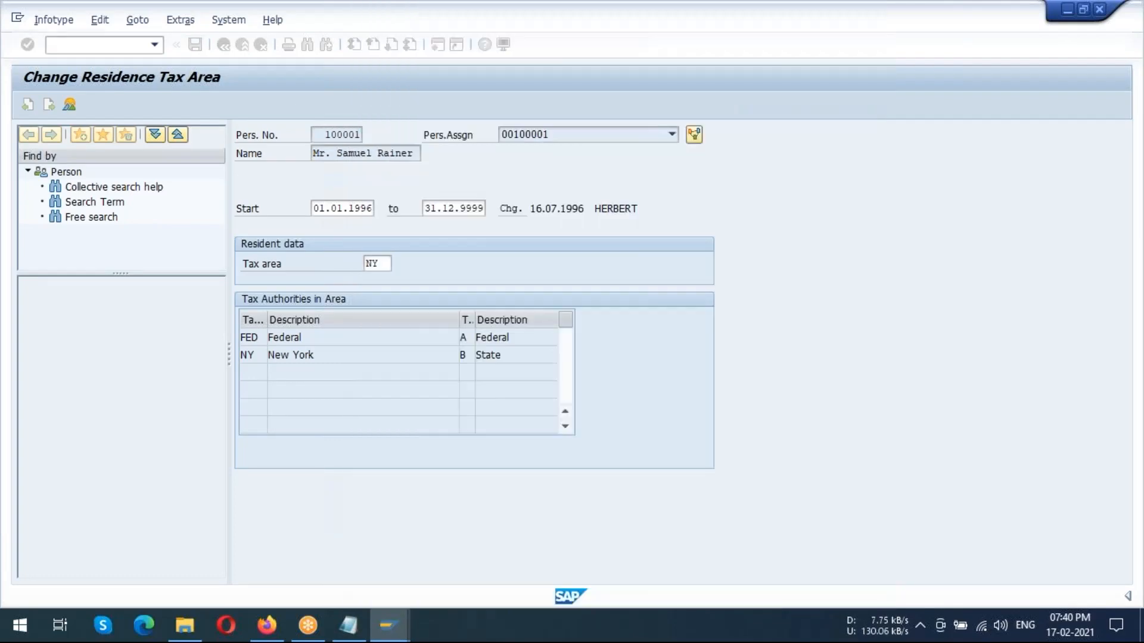
Review the overview of the employee's Residence Tax Area records, return to the record, and widen the Tax level column of its tax authorities
{"action": "left_click", "coordinate": [69, 104]}
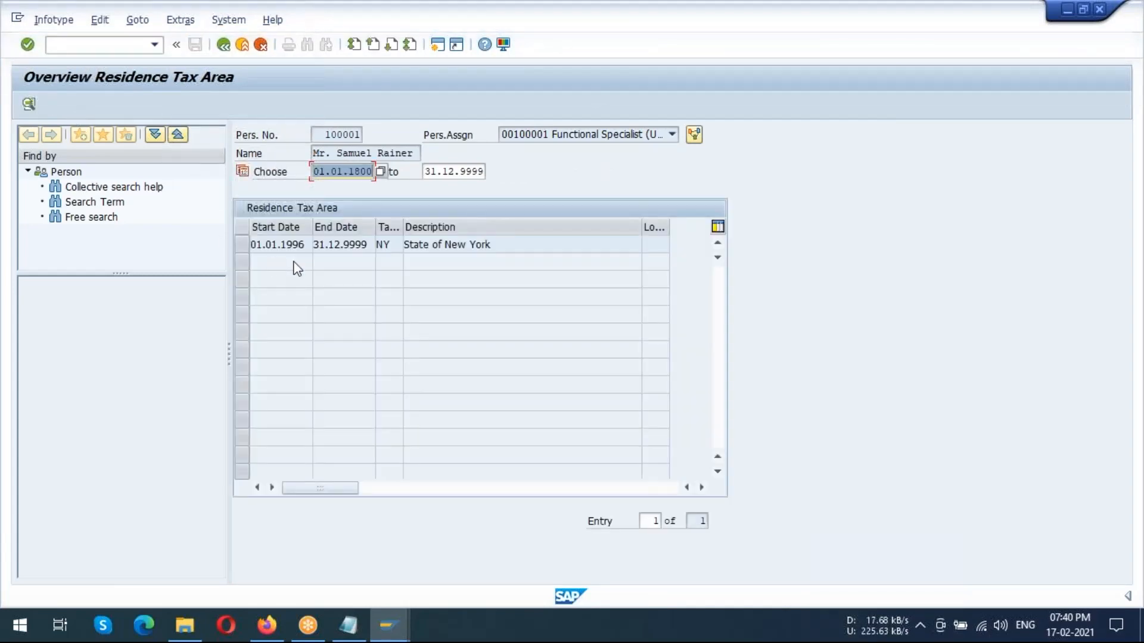
{"action": "left_click_drag", "start_coordinate": [424, 244], "coordinate": [519, 237]}
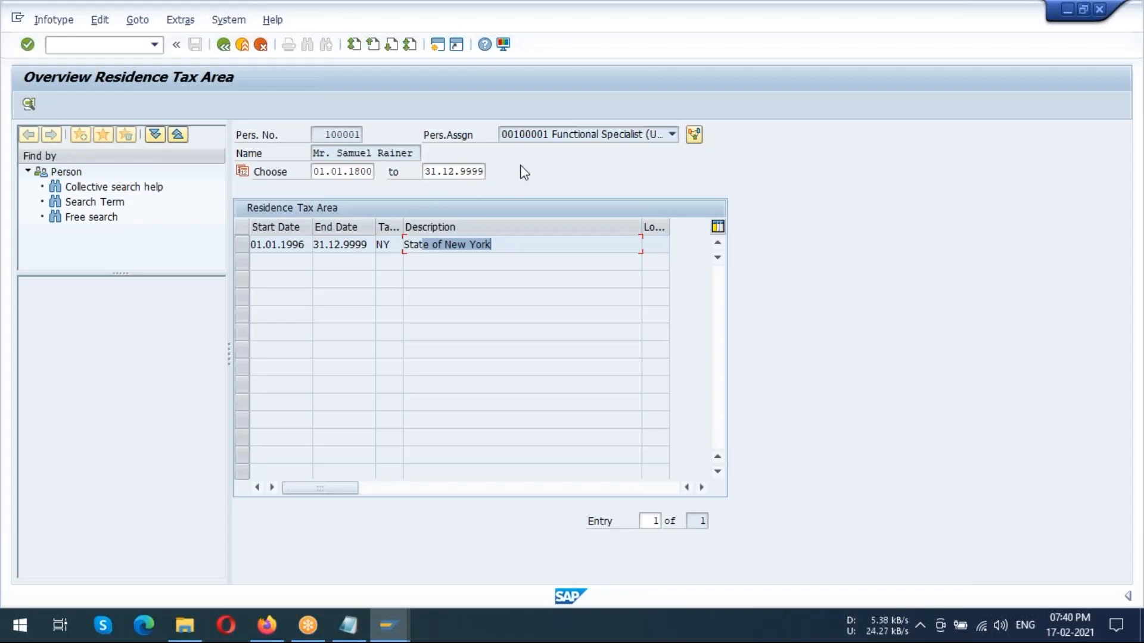
{"action": "left_click", "coordinate": [223, 45]}
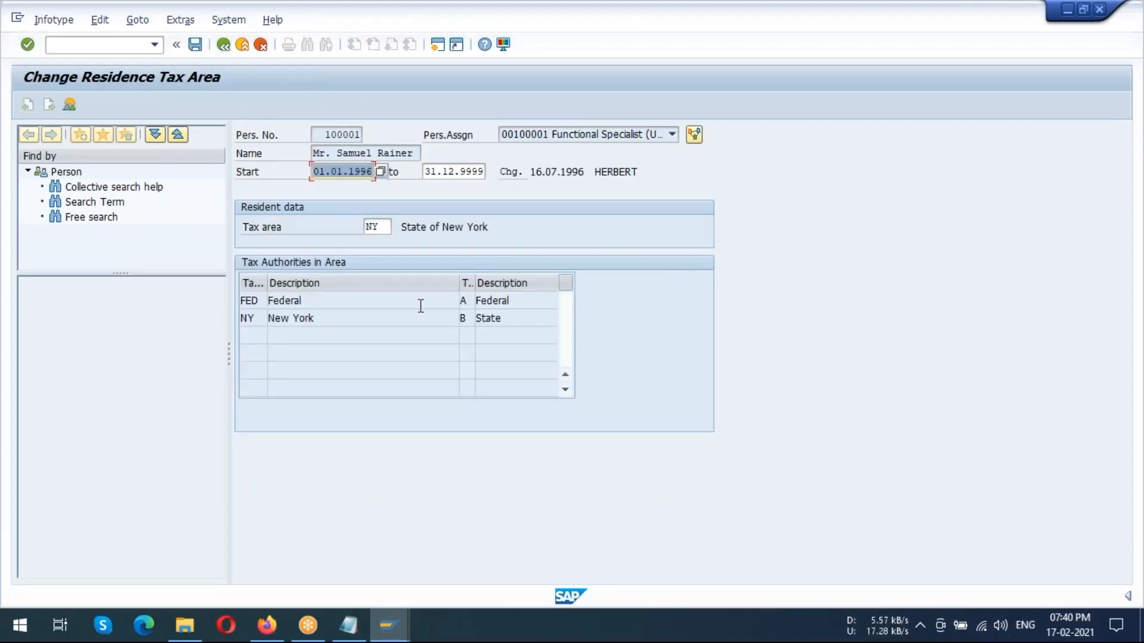
{"action": "left_click", "coordinate": [468, 301]}
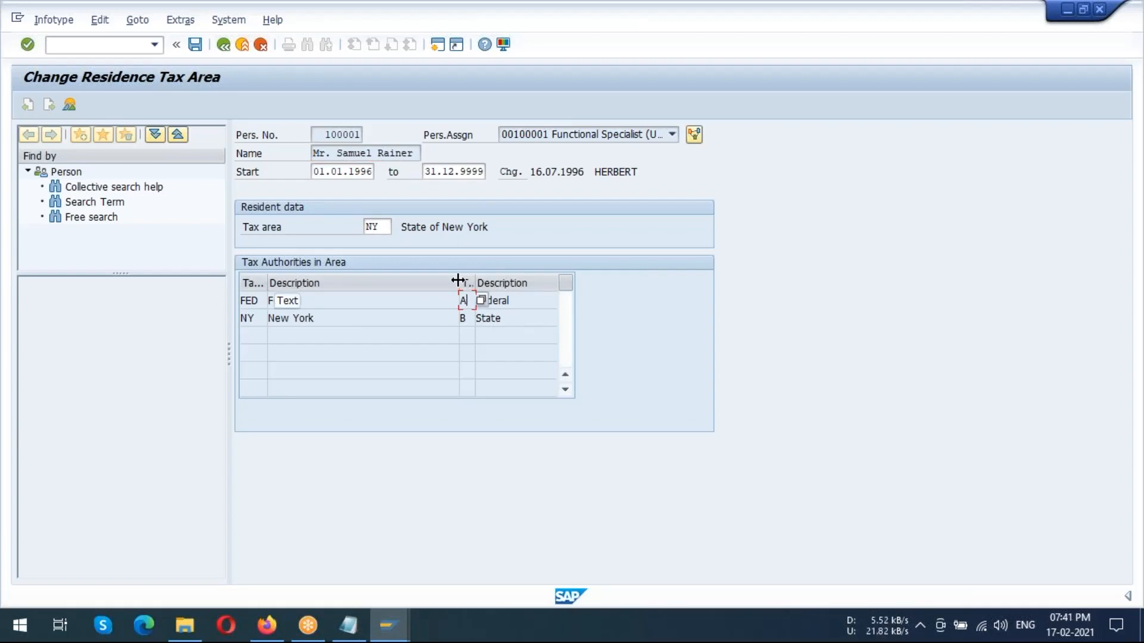
{"action": "mouse_move", "coordinate": [458, 282]}
{"action": "left_mouse_down"}
{"action": "mouse_move", "coordinate": [389, 283]}
{"action": "mouse_move", "coordinate": [452, 283]}
{"action": "left_mouse_up"}
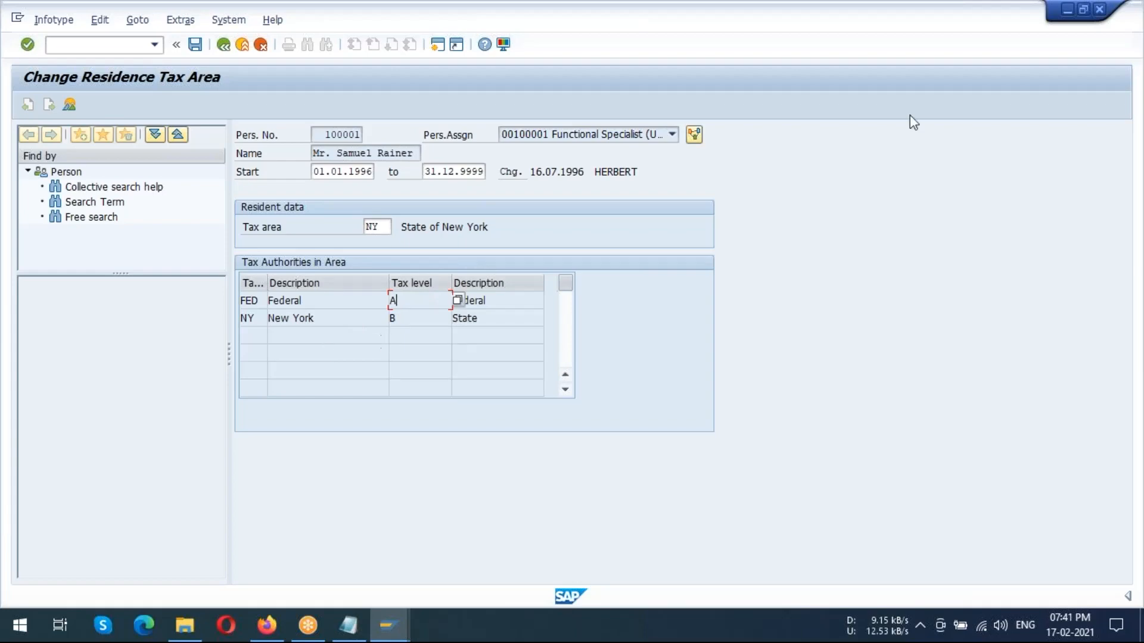
Minimise the SAP windows and show the US TAXATION section of the SAP NOTEPAD notes in Notepad
{"action": "left_click", "coordinate": [1065, 9]}
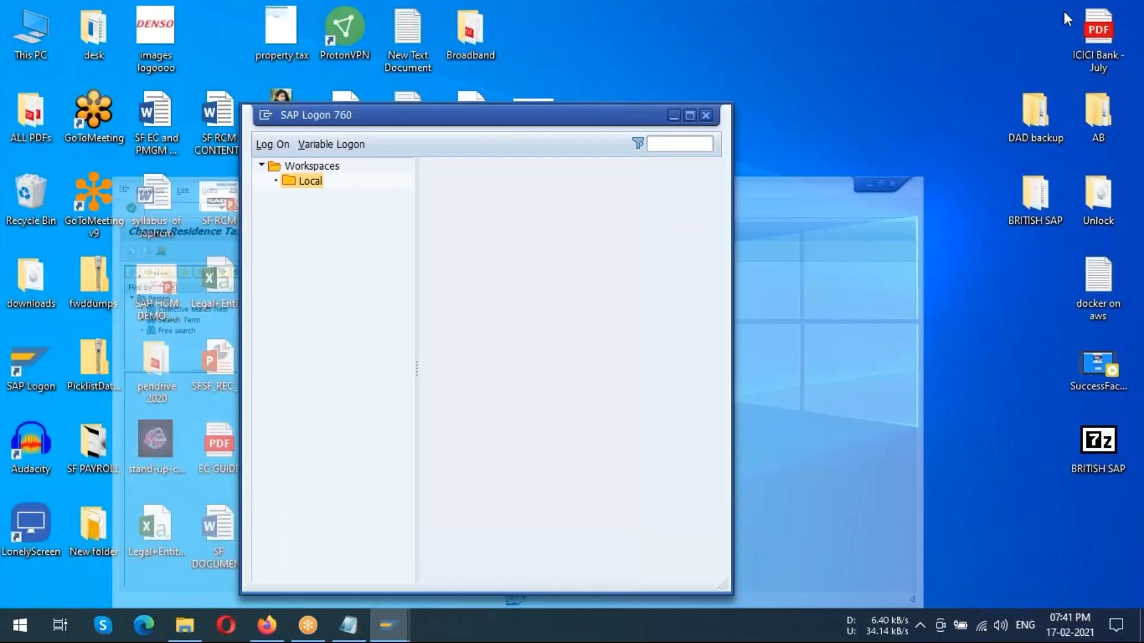
{"action": "left_click", "coordinate": [674, 116]}
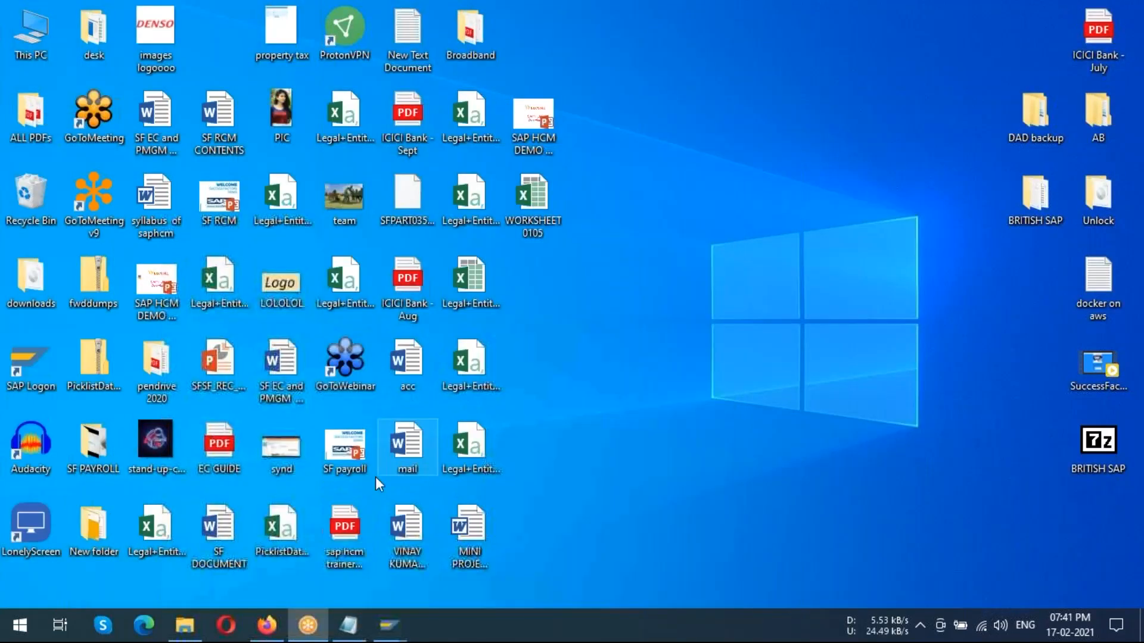
{"action": "left_click", "coordinate": [348, 624]}
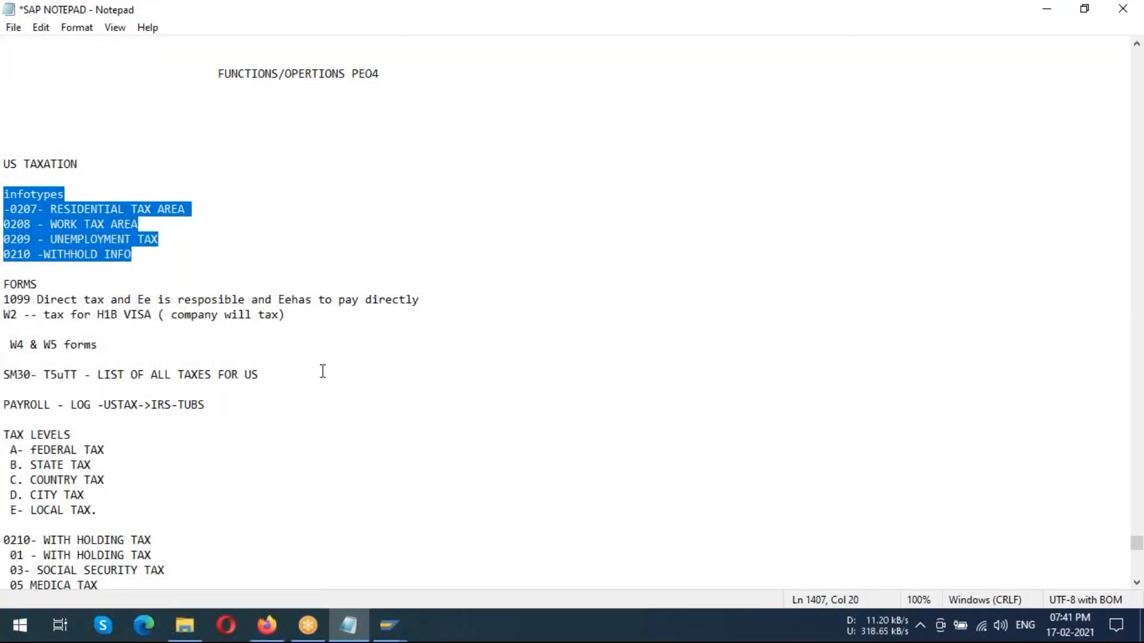
{"action": "scroll", "coordinate": [322, 371], "scroll_direction": "down", "scroll_amount": 1}
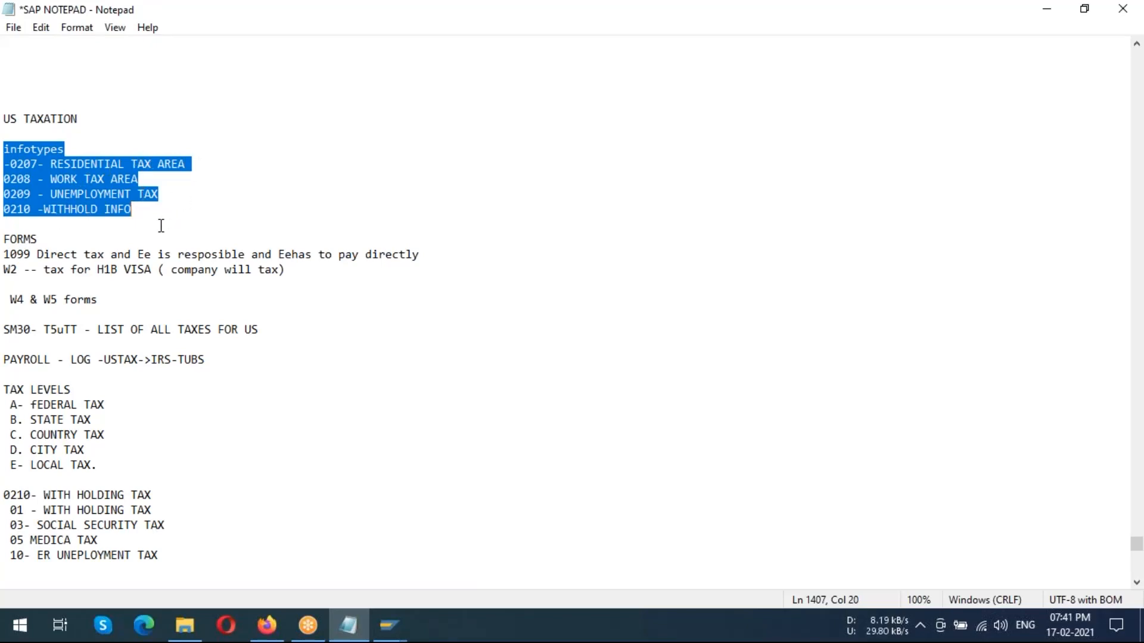
{"action": "scroll", "coordinate": [101, 232], "scroll_direction": "down", "scroll_amount": 1}
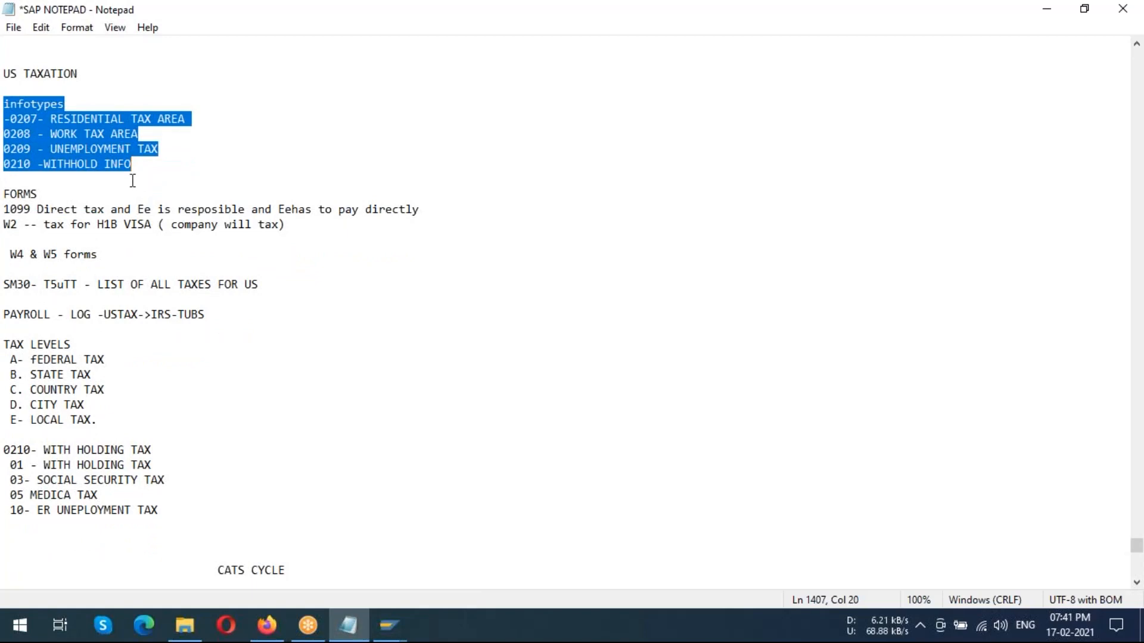
Review the 1099 form line in the notes and insert the missing space so that it reads "Ee has to pay directly"
{"action": "left_click", "coordinate": [132, 180]}
{"action": "left_click_drag", "start_coordinate": [11, 209], "coordinate": [145, 209]}
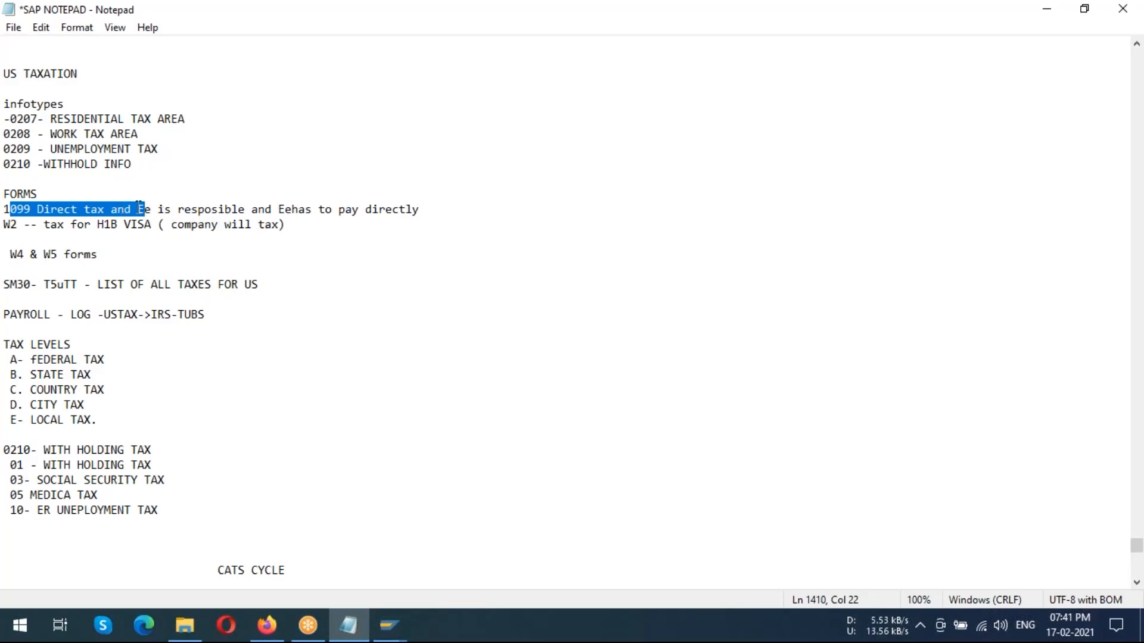
{"action": "left_click_drag", "start_coordinate": [138, 212], "coordinate": [402, 207]}
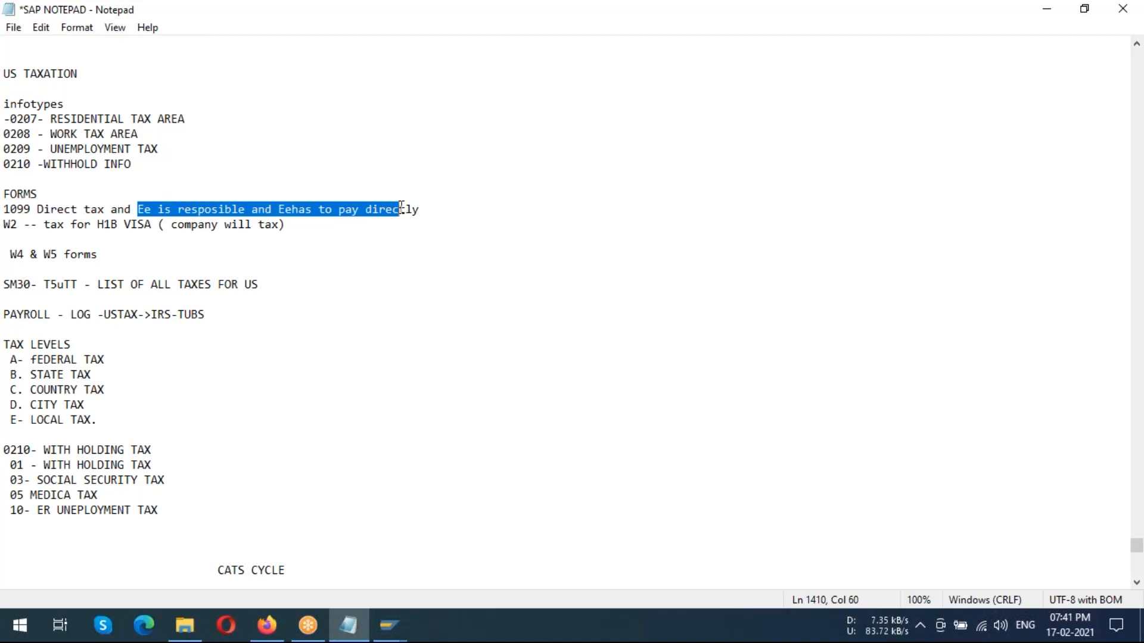
{"action": "left_click", "coordinate": [363, 257]}
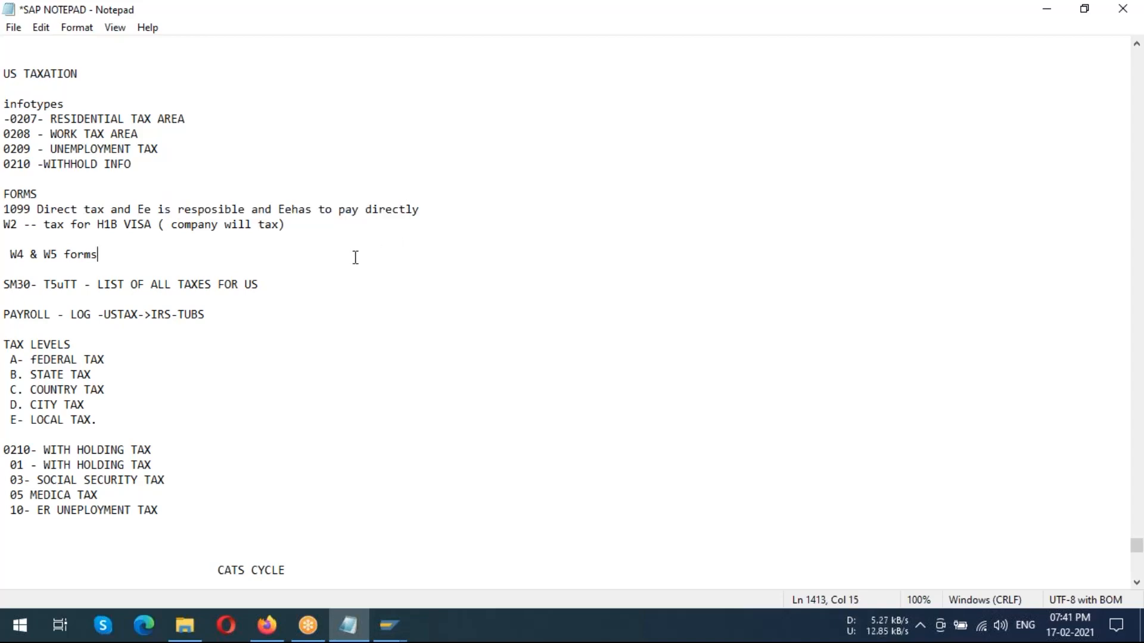
{"action": "left_click", "coordinate": [292, 208]}
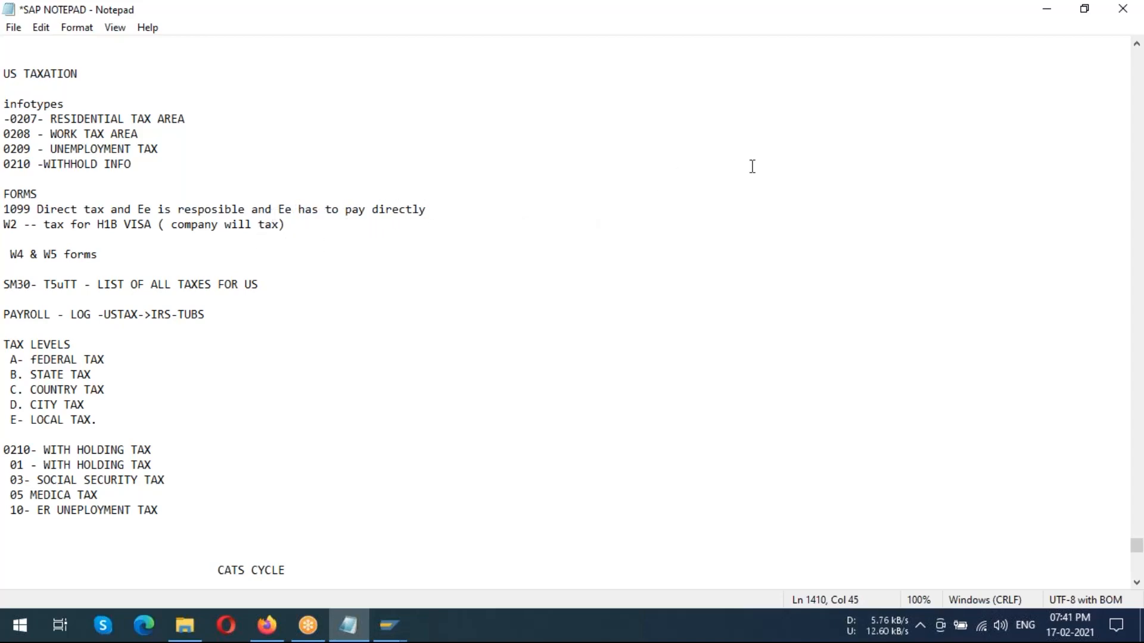
{"action": "left_click", "coordinate": [850, 112]}
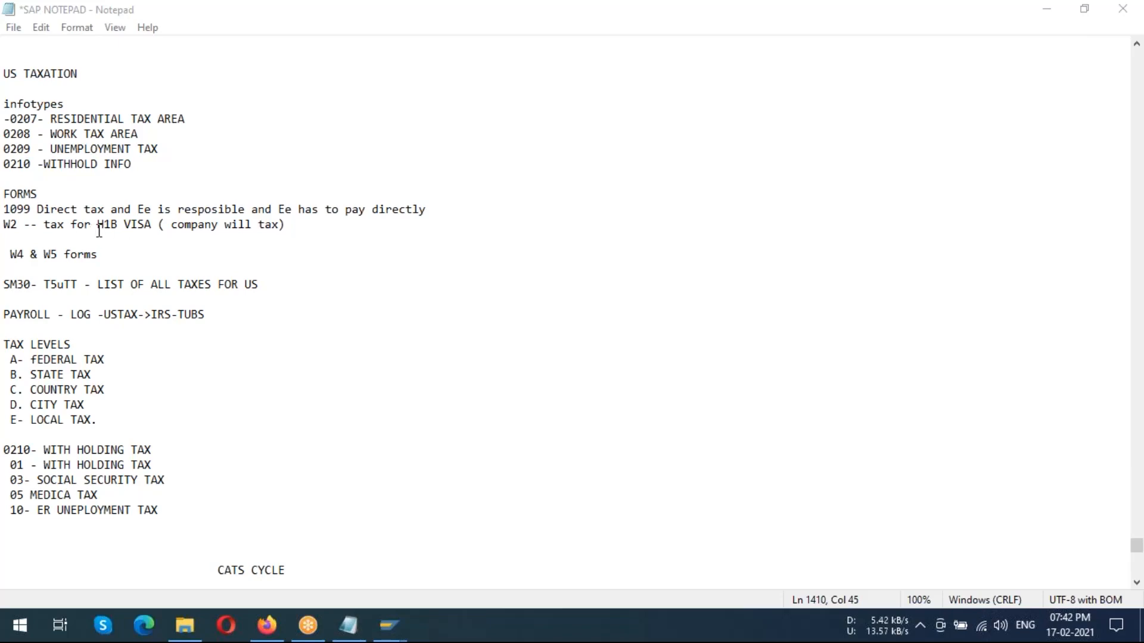
Review the notes on the W2, W4 and W5 forms, the T5uTT list of US taxes, and the tax levels
{"action": "left_click_drag", "start_coordinate": [99, 231], "coordinate": [159, 227]}
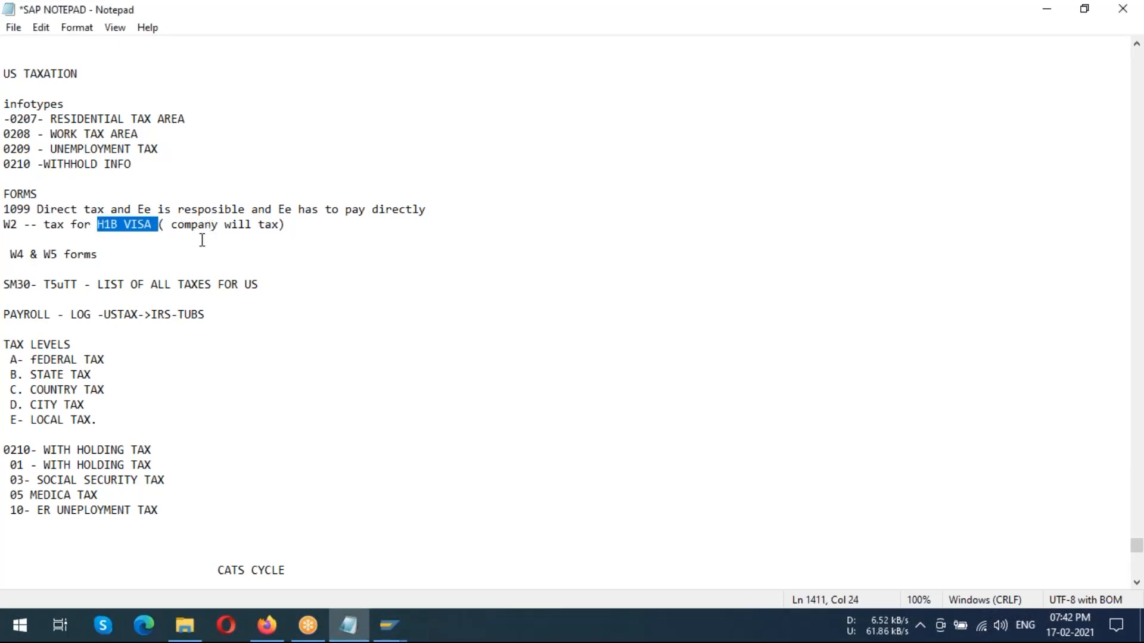
{"action": "left_click", "coordinate": [202, 240]}
{"action": "left_click_drag", "start_coordinate": [10, 255], "coordinate": [132, 255]}
{"action": "left_click", "coordinate": [151, 255]}
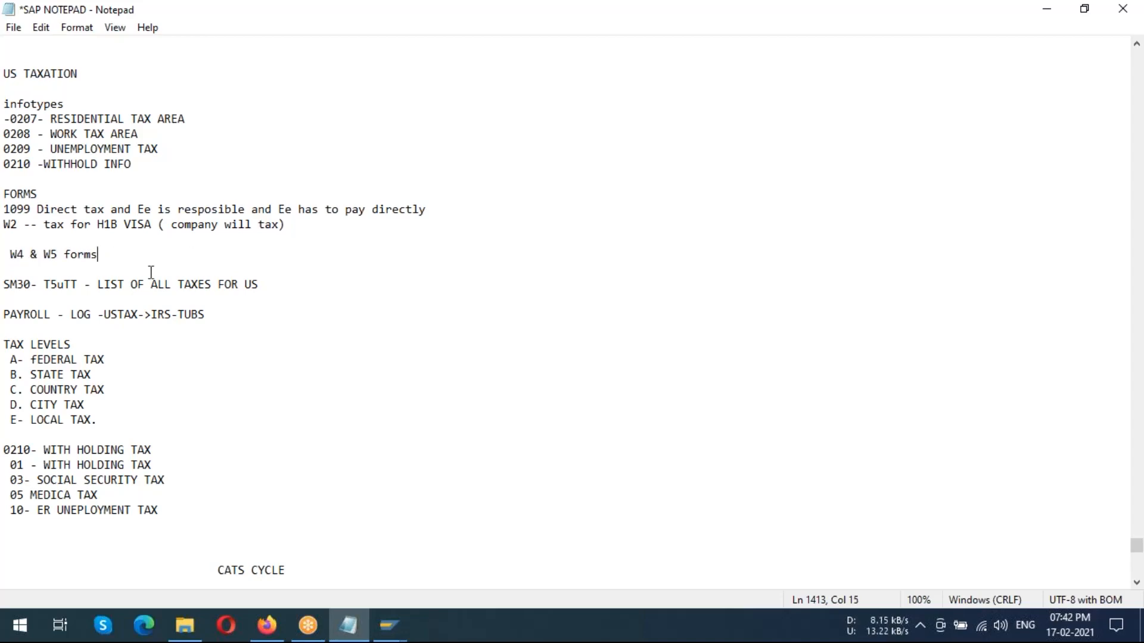
{"action": "left_click_drag", "start_coordinate": [44, 284], "coordinate": [78, 284]}
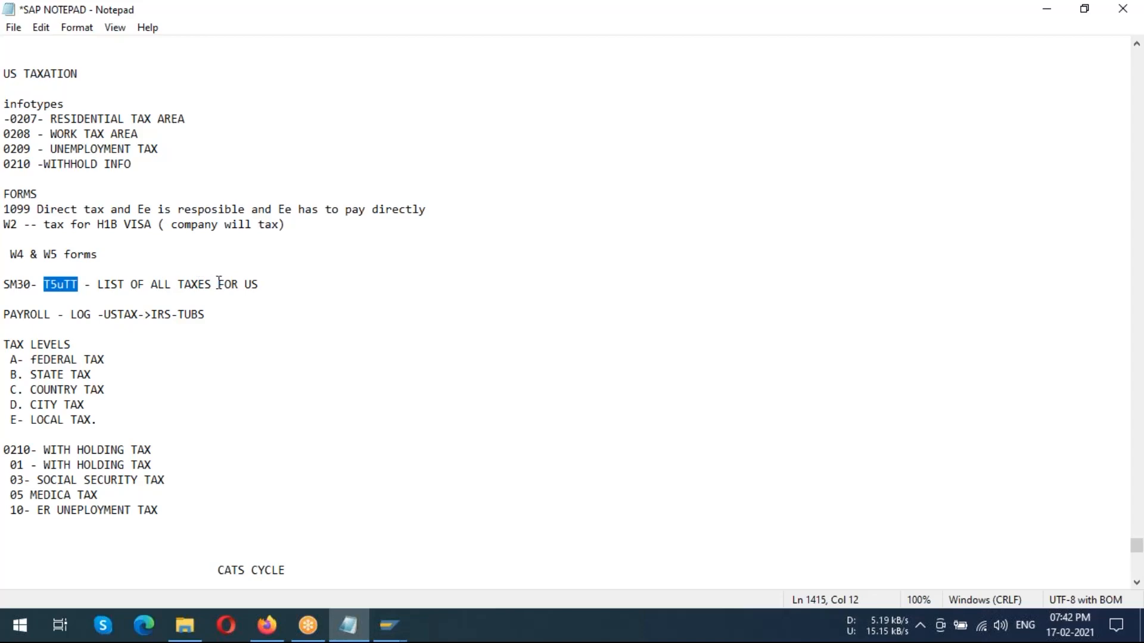
{"action": "left_click", "coordinate": [266, 288]}
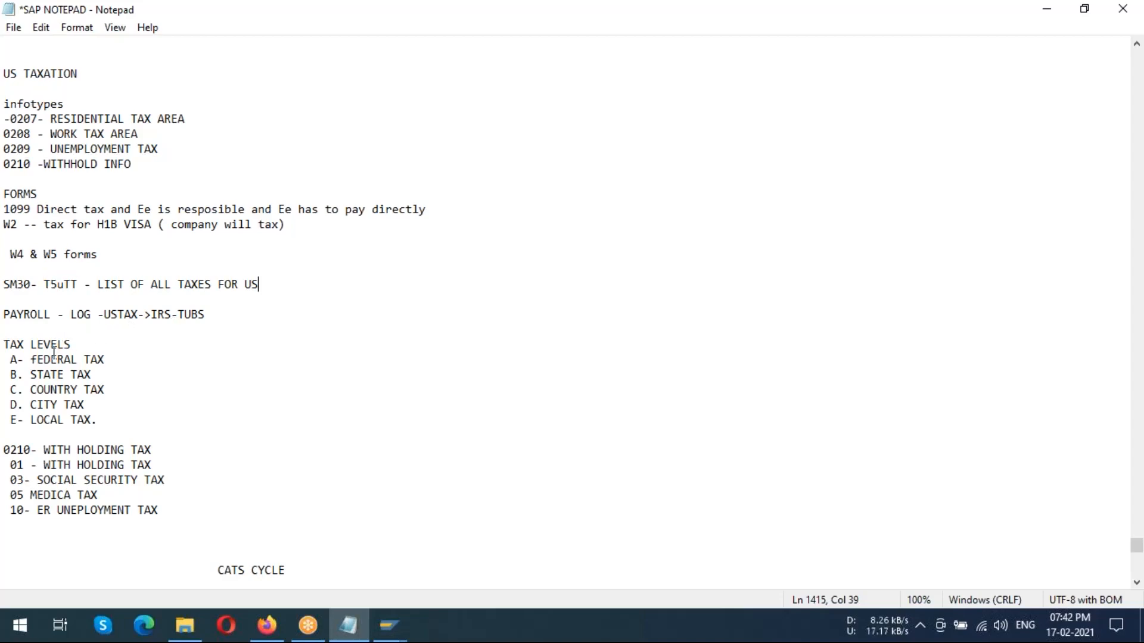
{"action": "left_click_drag", "start_coordinate": [10, 347], "coordinate": [120, 421]}
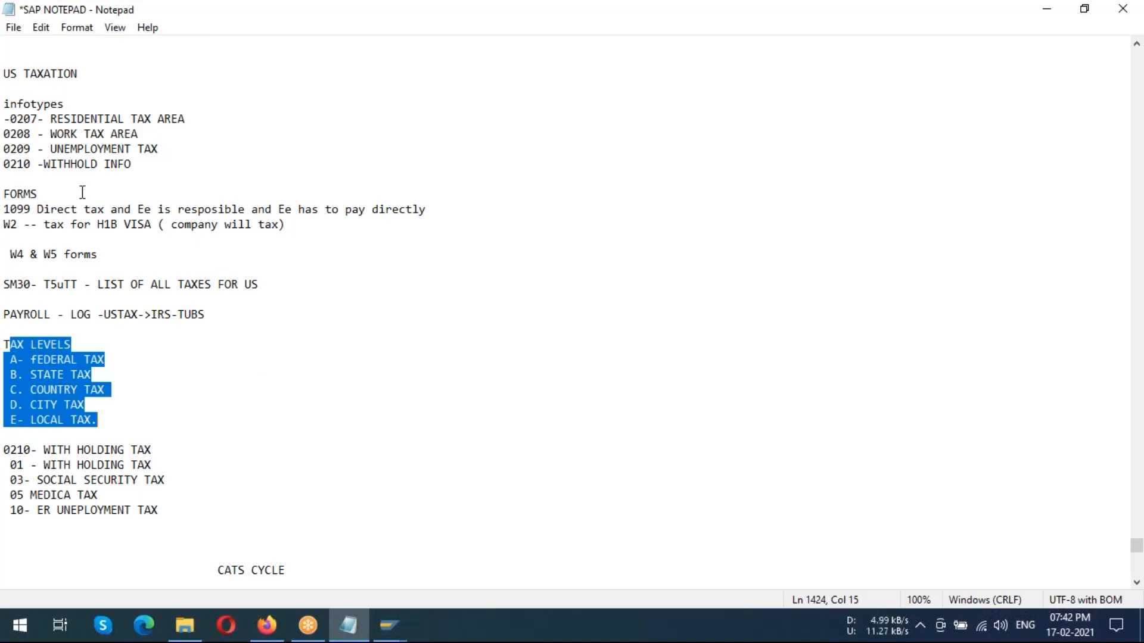
Add "01- withholding tax" as an indented line below the 0210 withhold info entry
{"action": "left_click", "coordinate": [130, 165]}
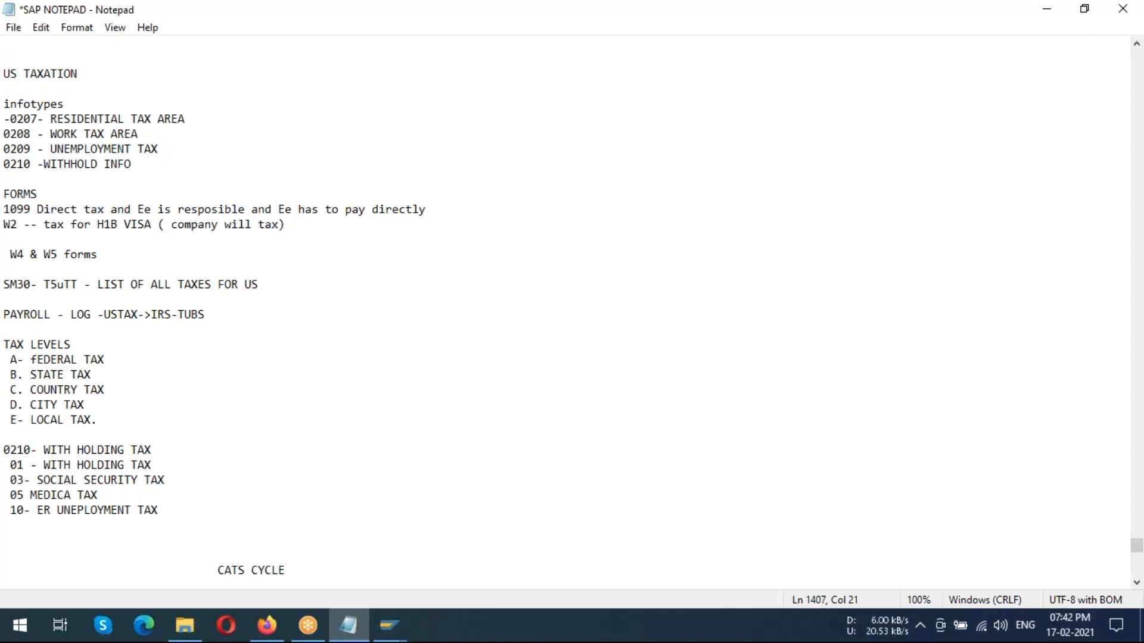
{"action": "type", "text": "1"}
{"action": "key", "text": "BackSpace"}
{"action": "type", "text": "01- withholding tax"}
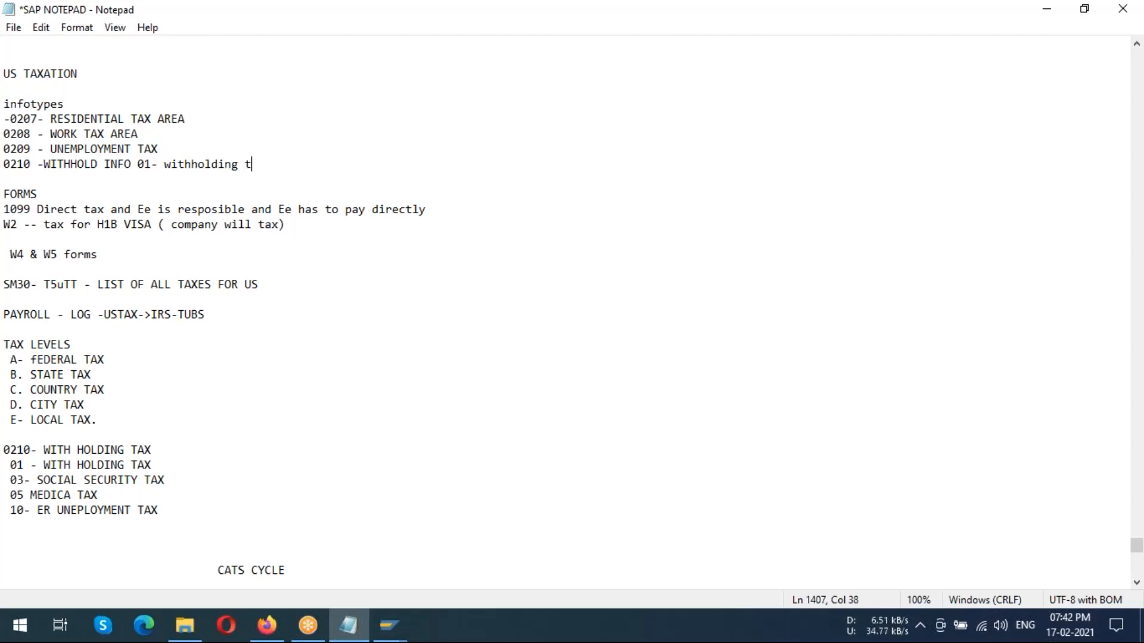
{"action": "left_click", "coordinate": [138, 164]}
{"action": "key", "text": "Return"}
{"action": "key", "text": "Tab"}
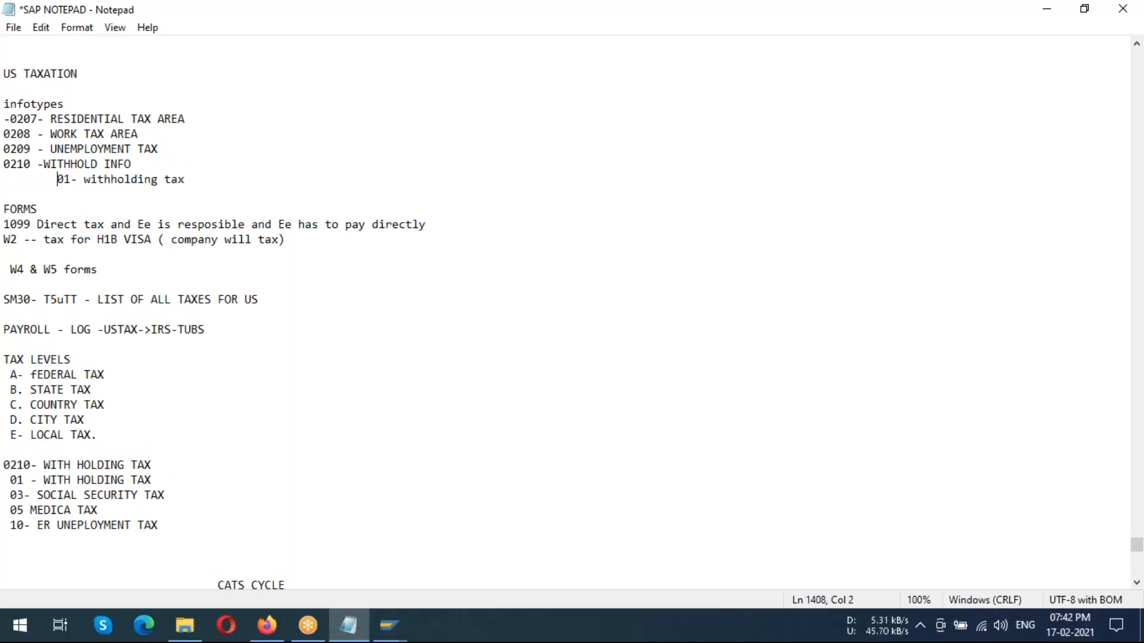
Begin a second indented line with the number 10 below "01- withholding tax"
{"action": "left_click", "coordinate": [208, 182]}
{"action": "key", "text": "Return"}
{"action": "key", "text": "Tab"}
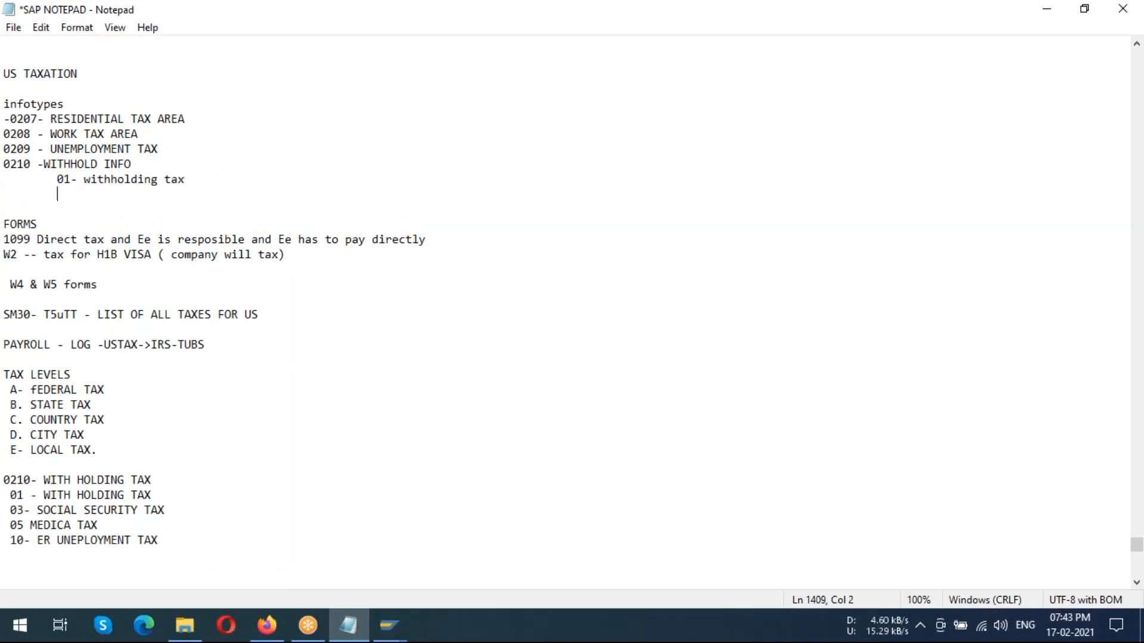
{"action": "type", "text": "02"}
{"action": "key", "text": "BackSpace"}
{"action": "key", "text": "BackSpace"}
Switch back to the Residence Tax Area record in SAP, save it, and return to the HR master data
{"action": "left_click", "coordinate": [362, 633]}
{"action": "mouse_move", "coordinate": [386, 625]}
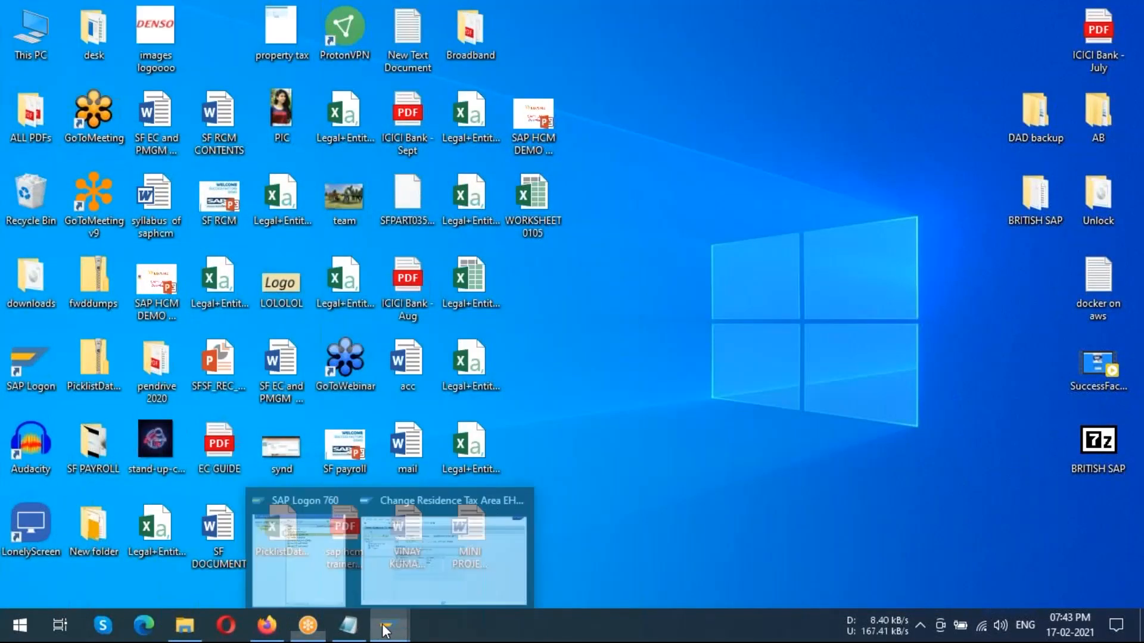
{"action": "left_click", "coordinate": [441, 574]}
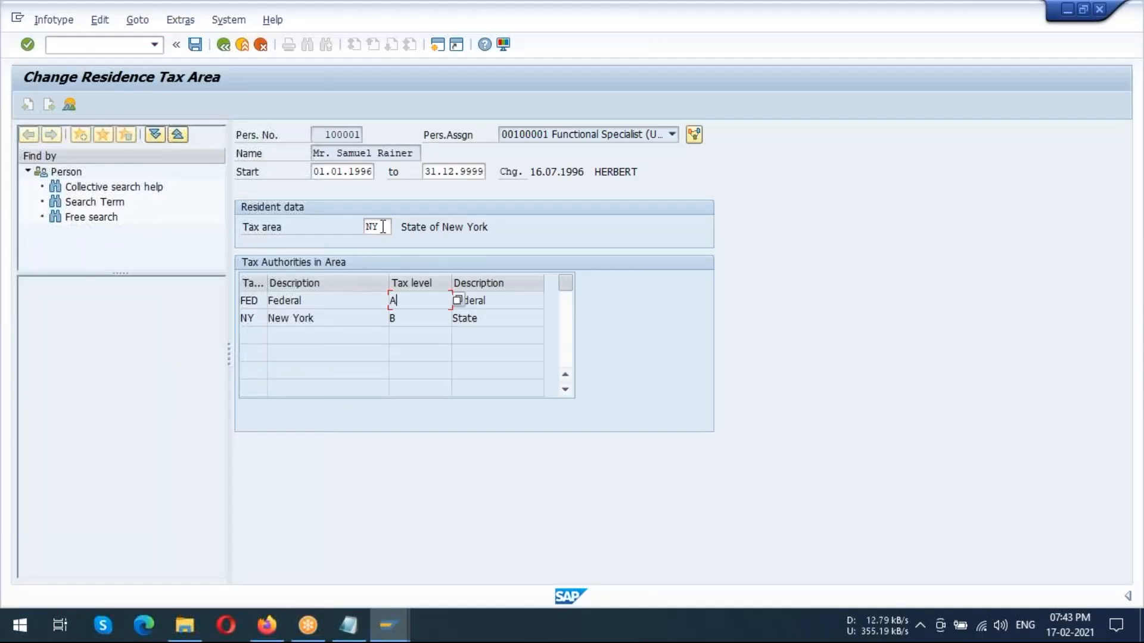
{"action": "left_click", "coordinate": [193, 47]}
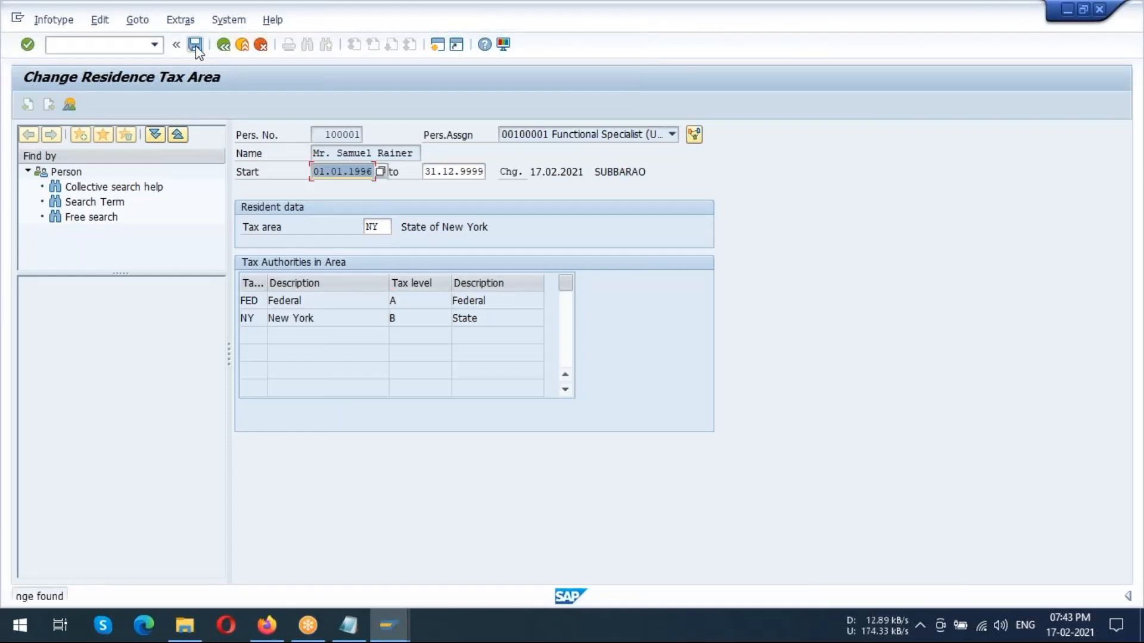
{"action": "left_click", "coordinate": [223, 46]}
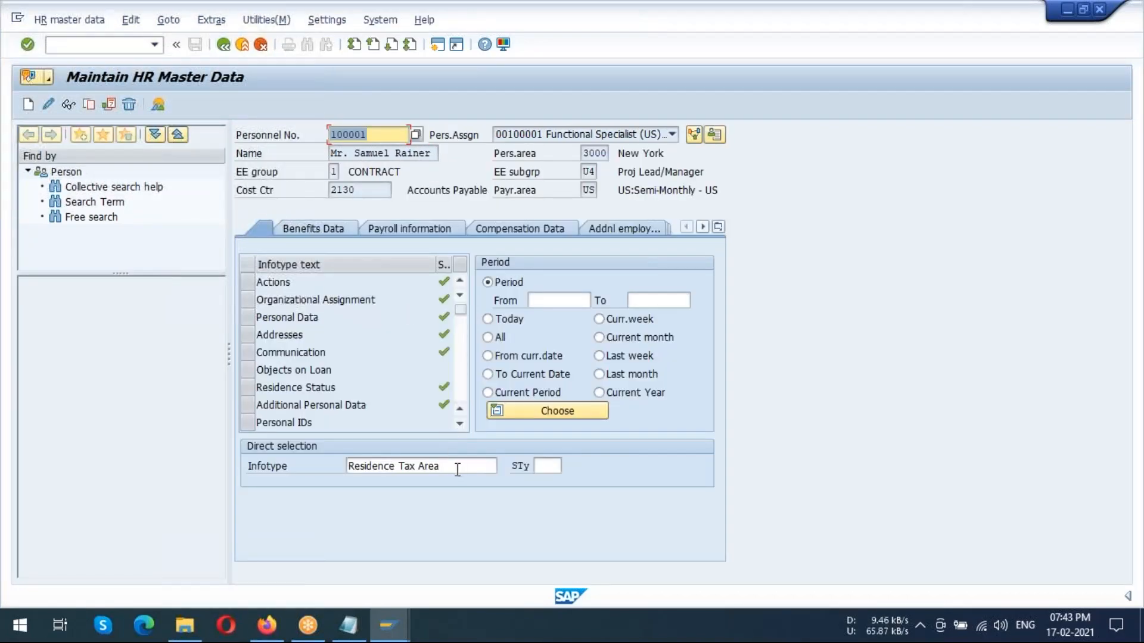
Select infotype 208, Work Tax Area, through direct selection, view its available subtypes, and dismiss the list without choosing one
{"action": "left_click_drag", "start_coordinate": [458, 466], "coordinate": [314, 462]}
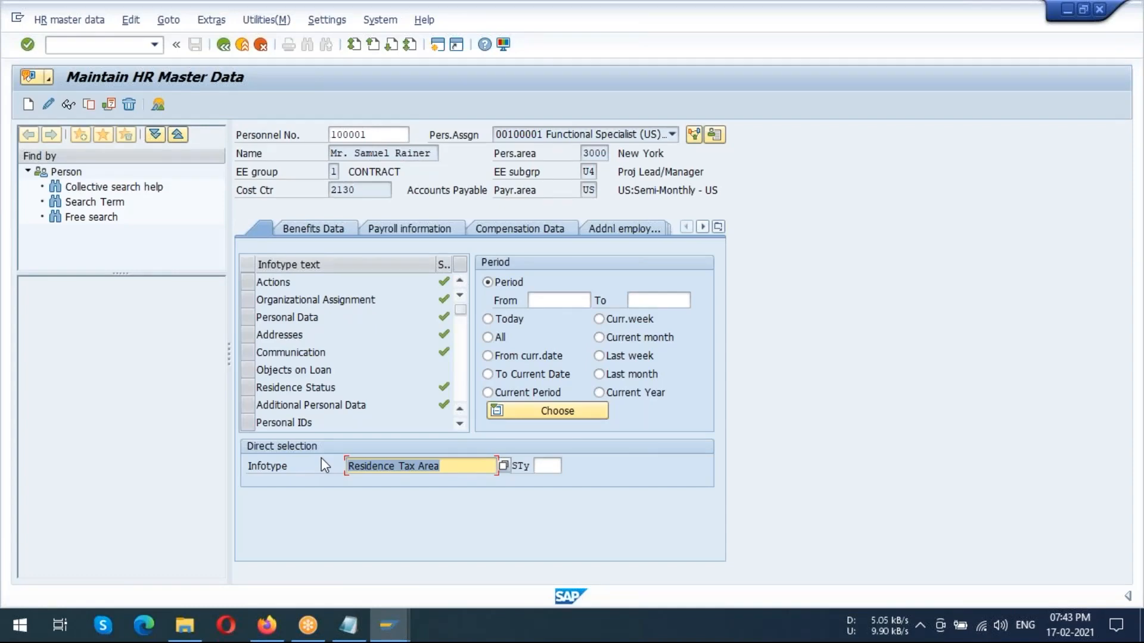
{"action": "type", "text": "208"}
{"action": "key", "text": "Return"}
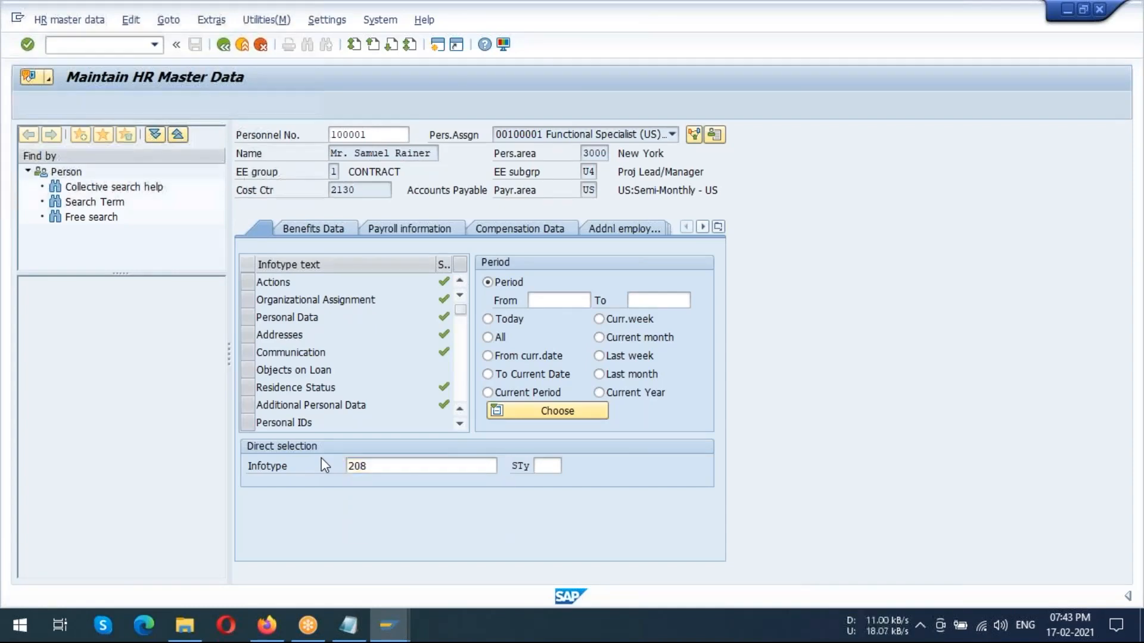
{"action": "left_click", "coordinate": [436, 466]}
{"action": "left_click", "coordinate": [546, 465]}
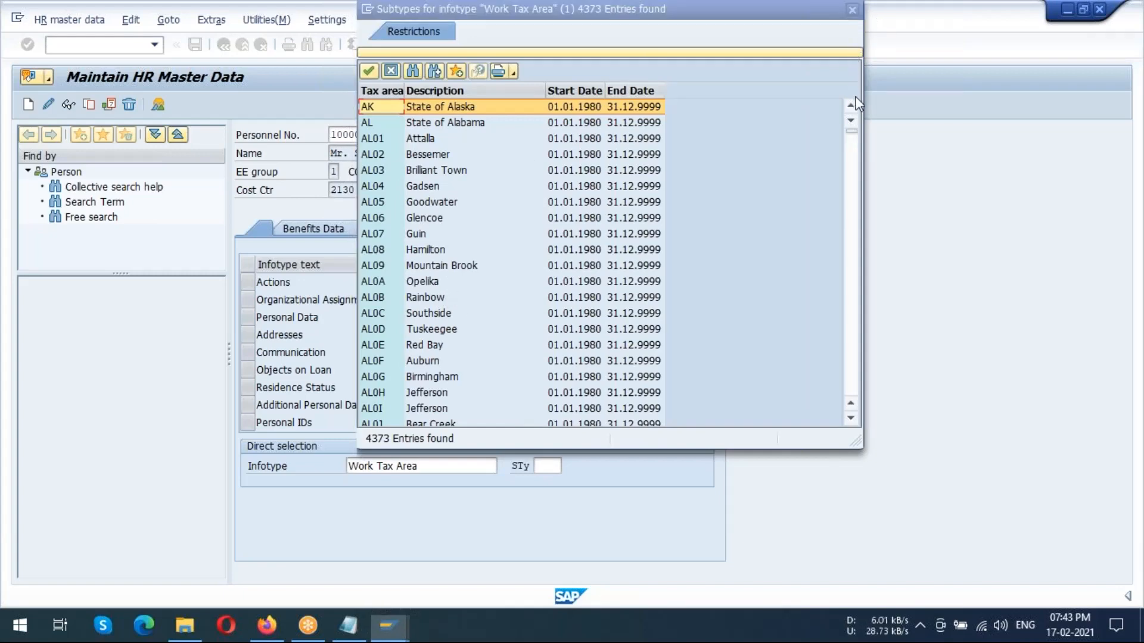
{"action": "left_click", "coordinate": [852, 10]}
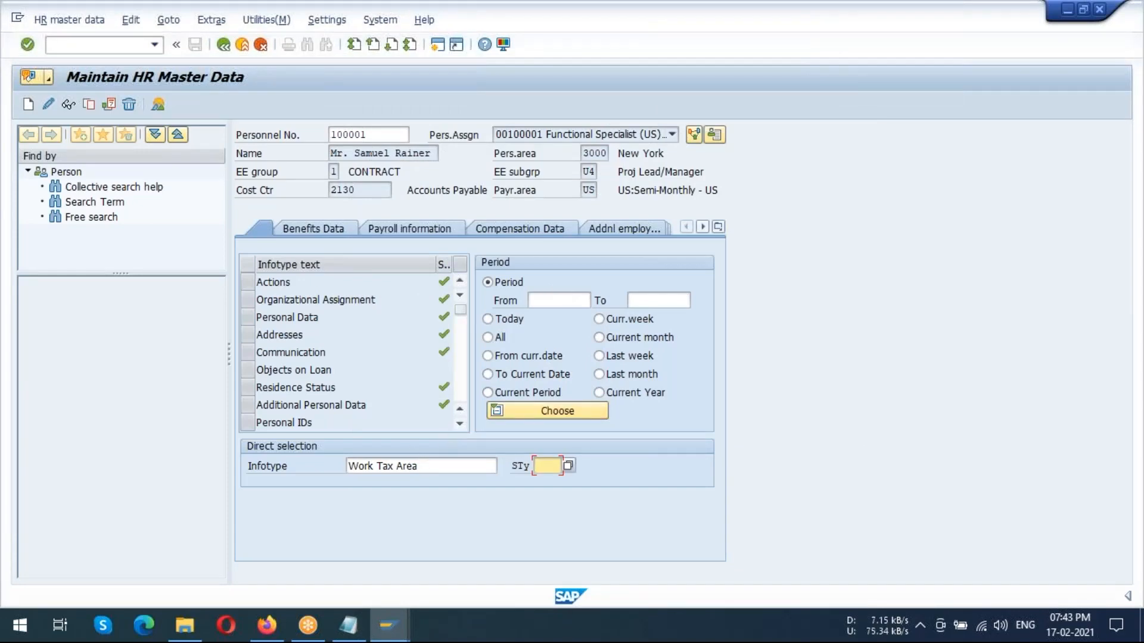
Open the employee's existing Work Tax Area record for changing and examine its New York tax authority
{"action": "left_click", "coordinate": [49, 104]}
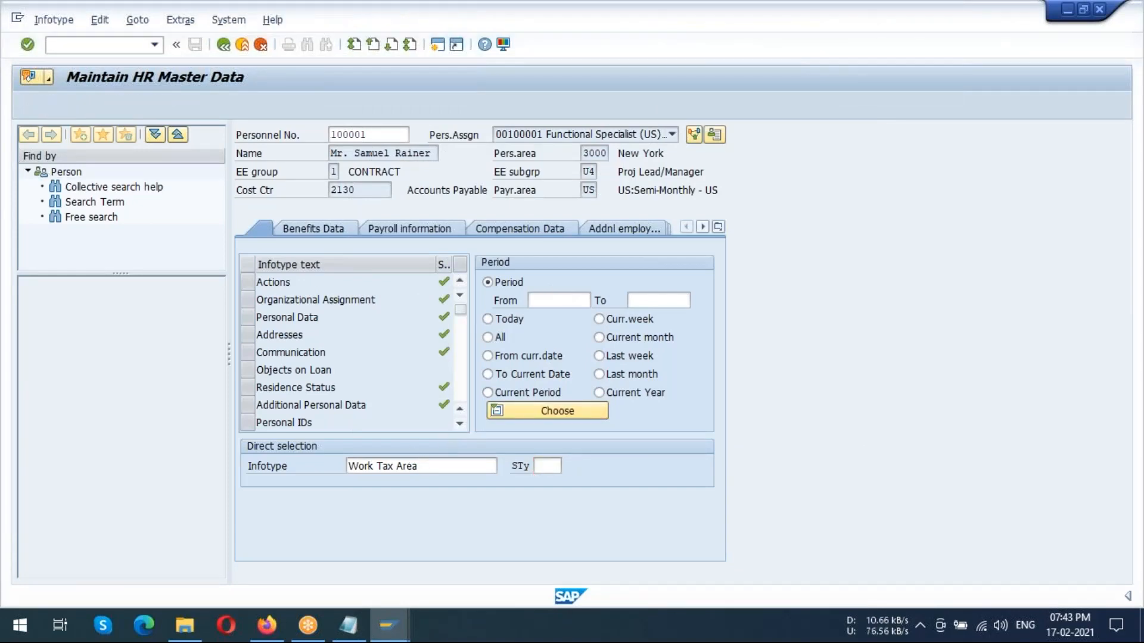
{"action": "left_click_drag", "start_coordinate": [284, 318], "coordinate": [401, 319]}
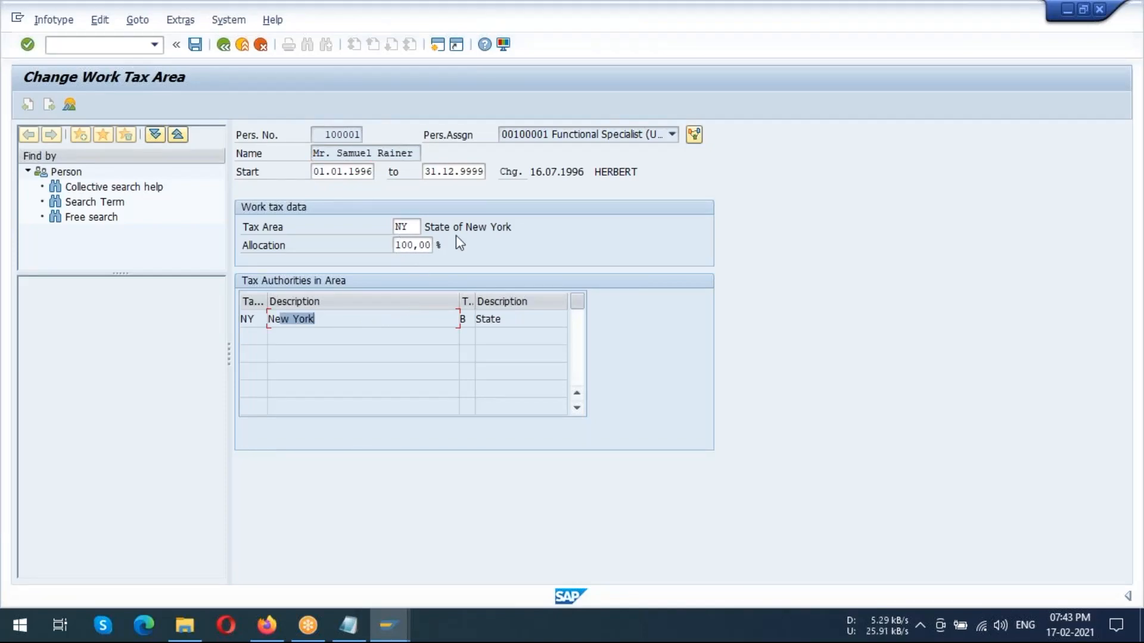
Return to the HR master data, open the employee's Unemployment State record (infotype 209) for changing, and leave it after viewing its tax authority
{"action": "left_click", "coordinate": [224, 44]}
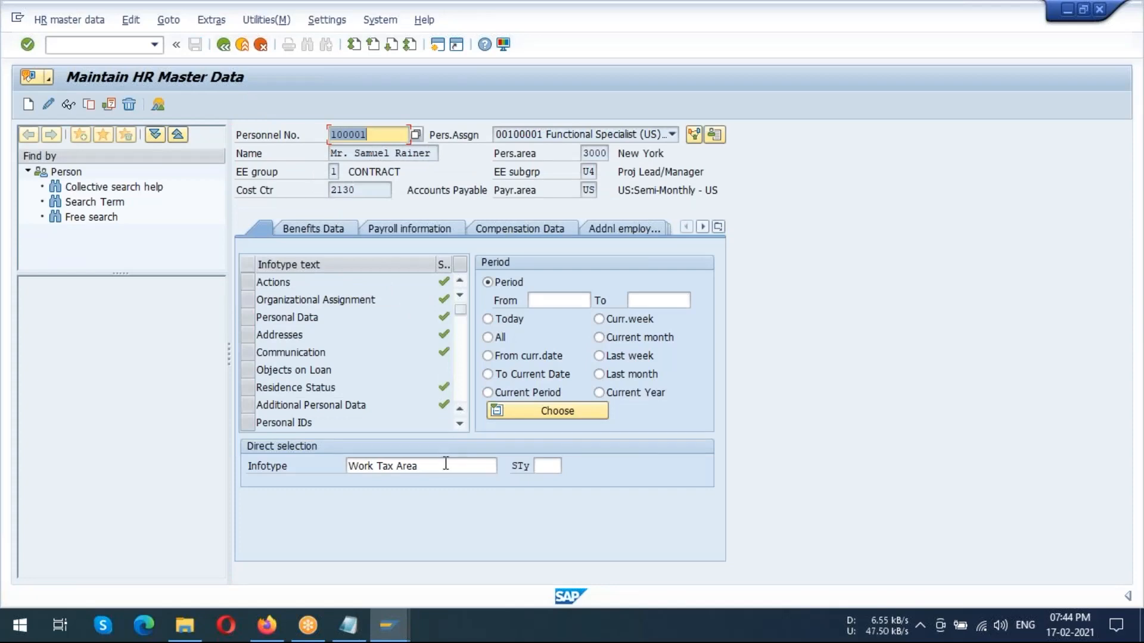
{"action": "left_click_drag", "start_coordinate": [439, 465], "coordinate": [339, 463]}
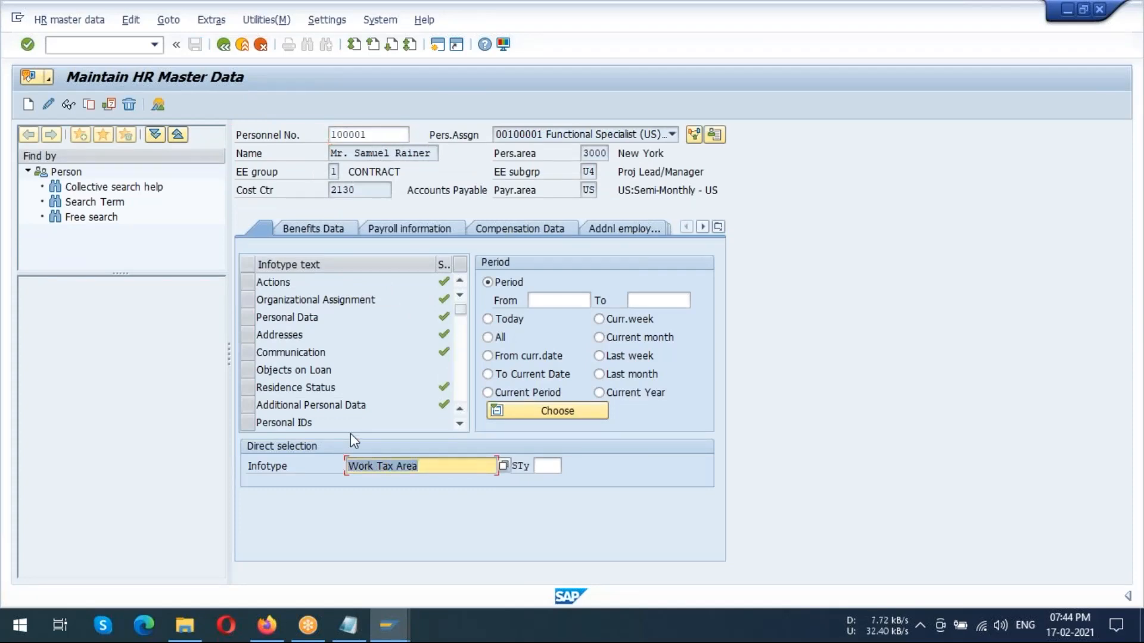
{"action": "type", "text": "209"}
{"action": "key", "text": "Return"}
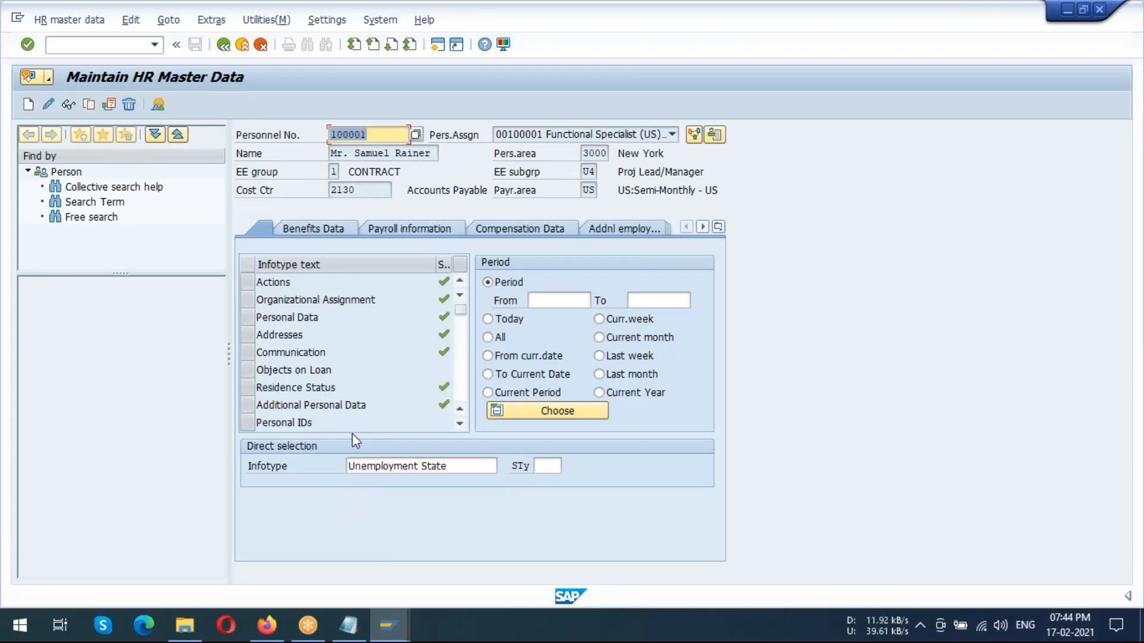
{"action": "left_click", "coordinate": [48, 103]}
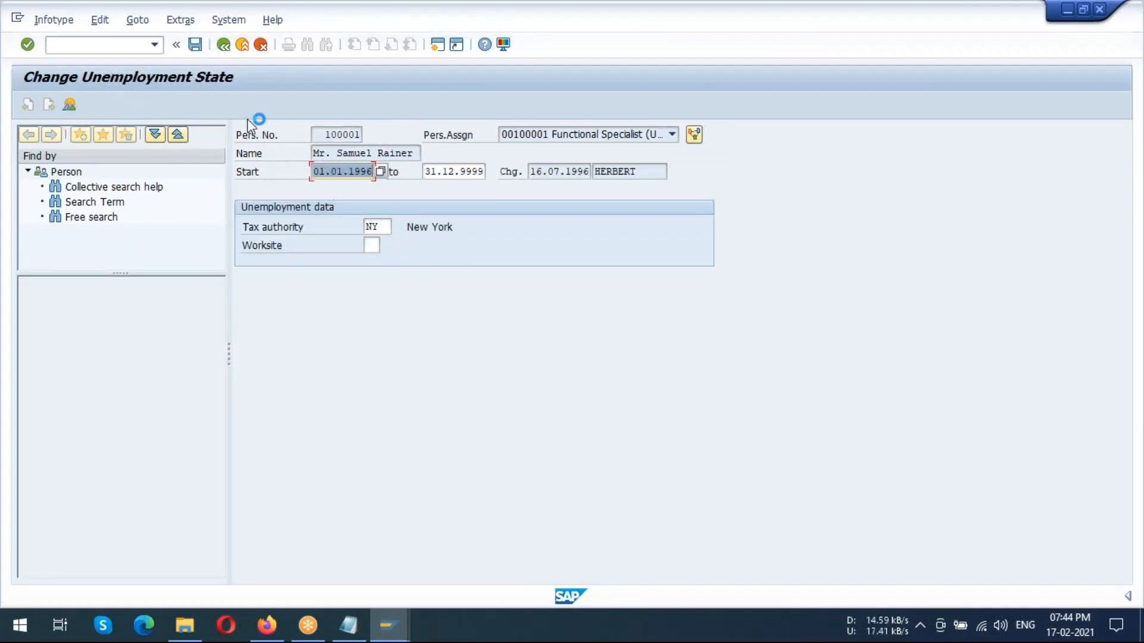
{"action": "left_click", "coordinate": [223, 46]}
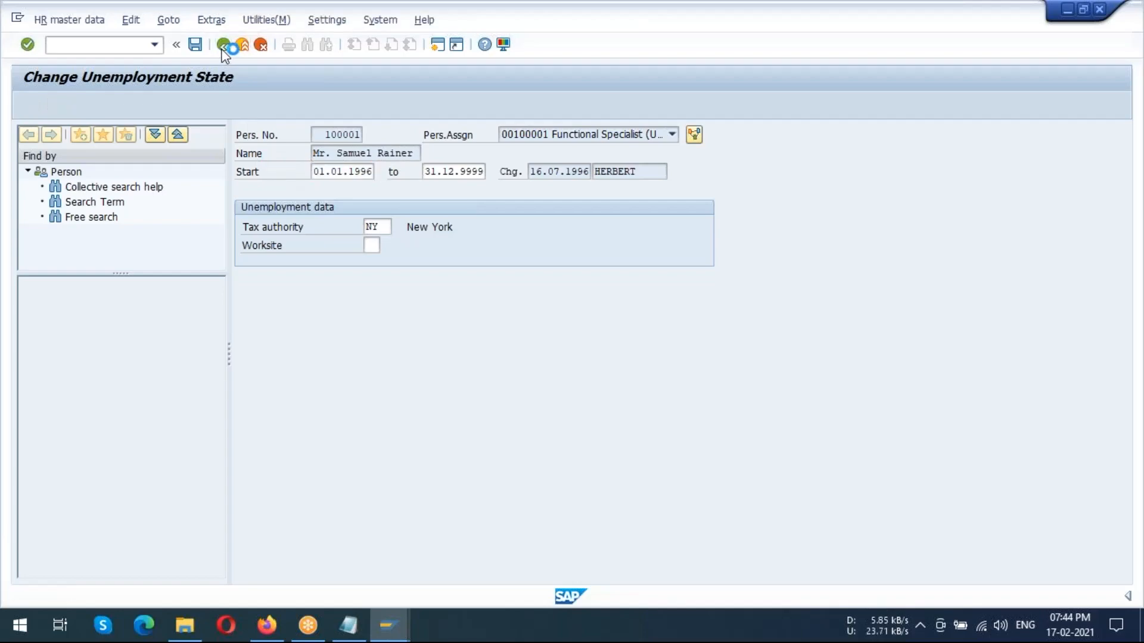
Select infotype 210, Withholding Info W4/W5 US, with subtype NY for New York, and start creating a new record for the employee
{"action": "left_click", "coordinate": [420, 468]}
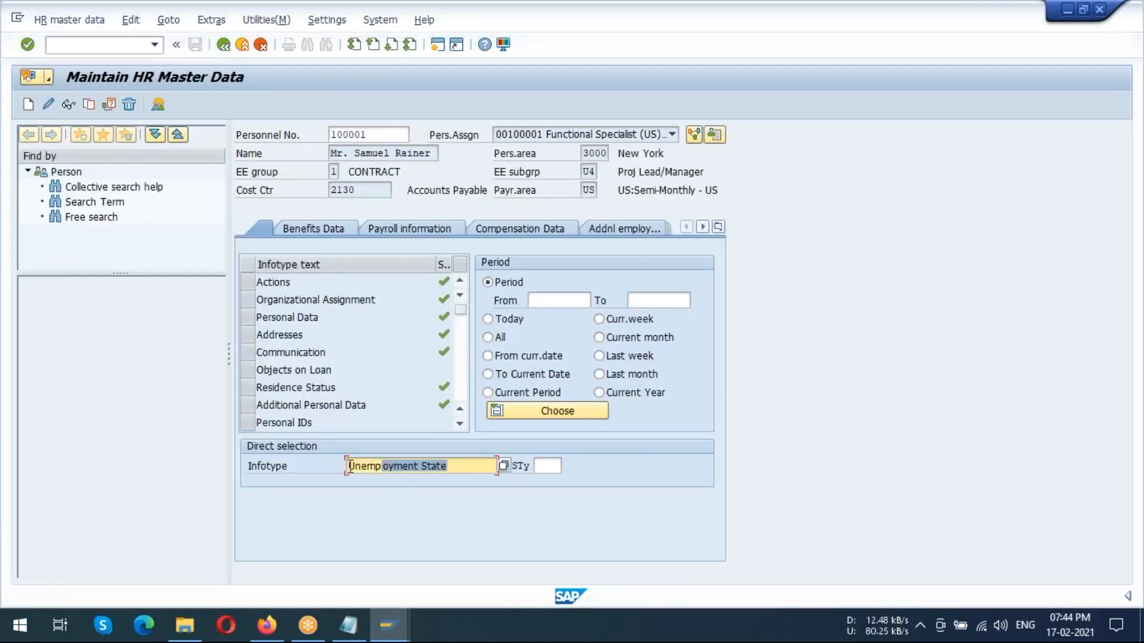
{"action": "type", "text": "210"}
{"action": "key", "text": "Return"}
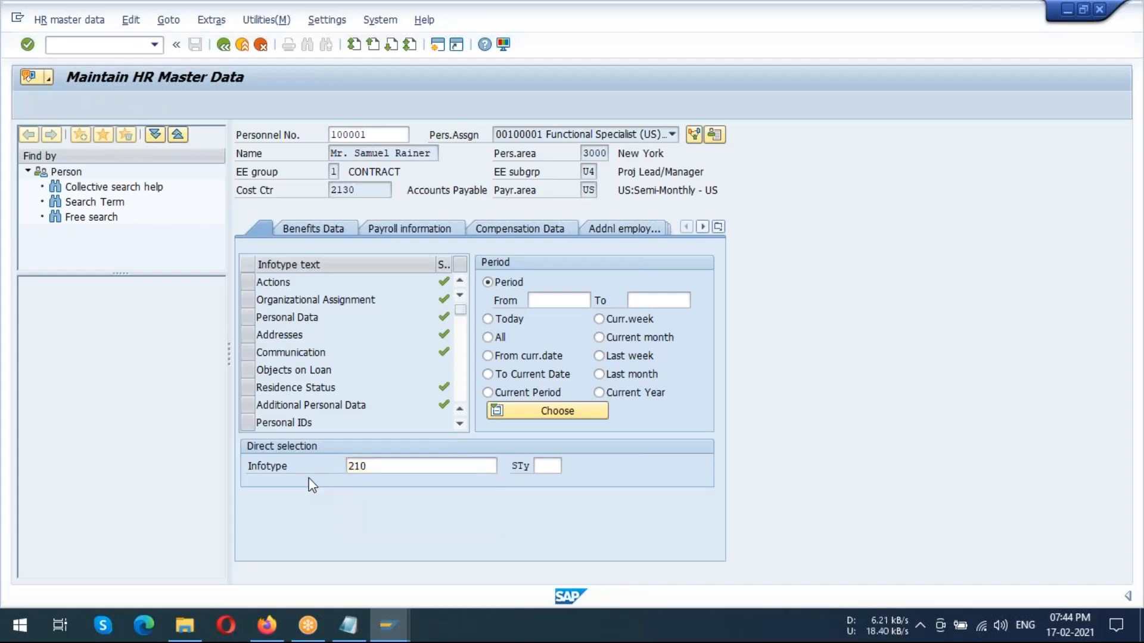
{"action": "left_click", "coordinate": [555, 467]}
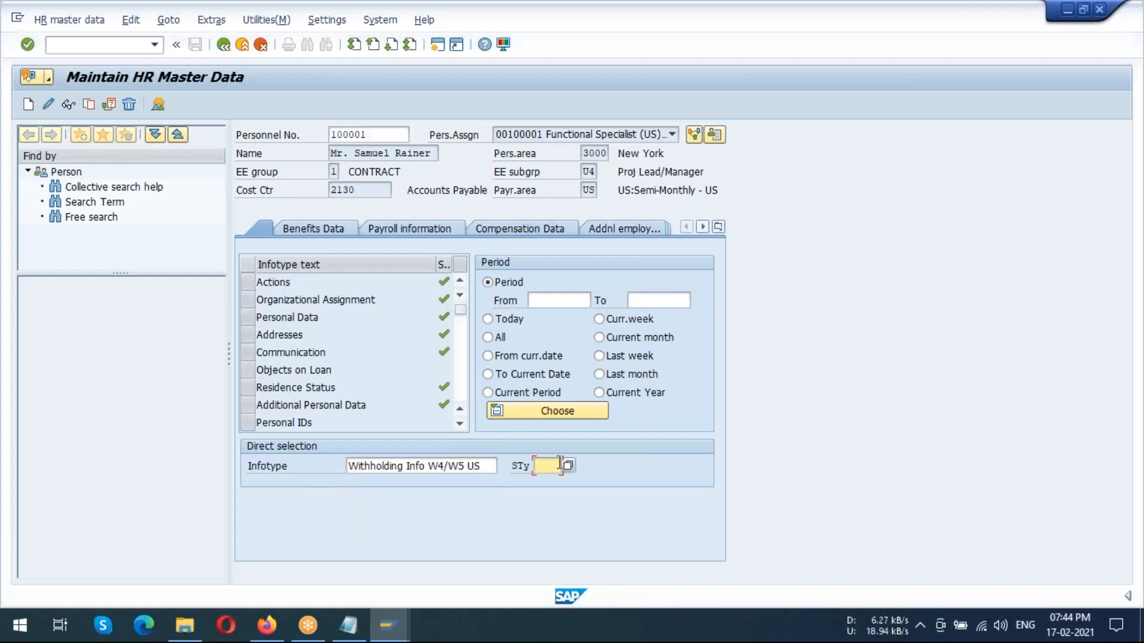
{"action": "left_click", "coordinate": [569, 466]}
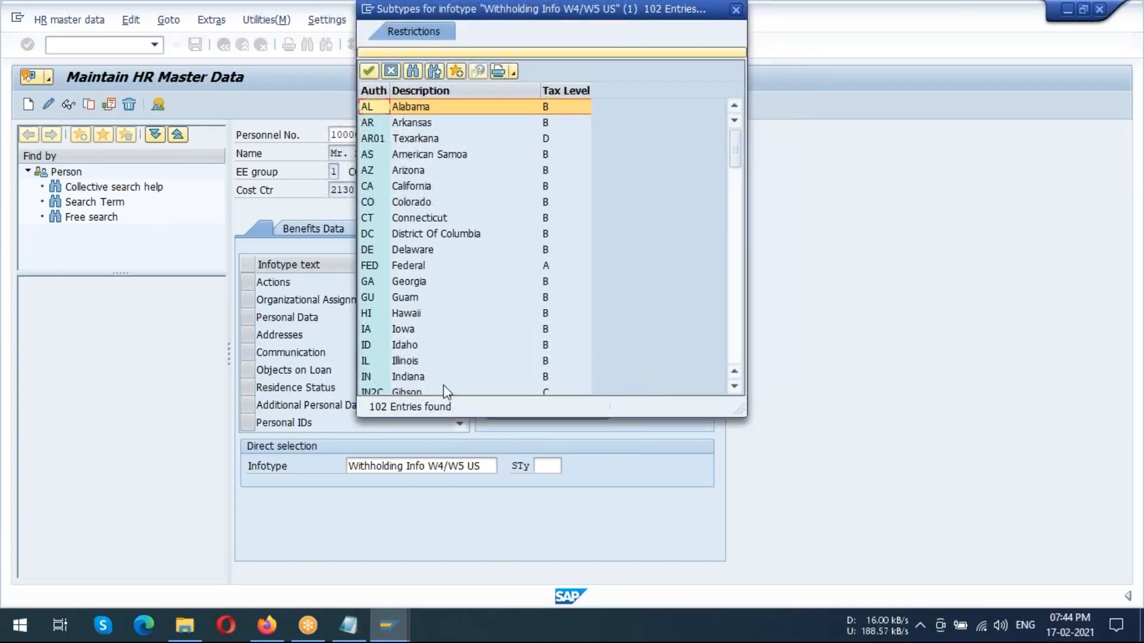
{"action": "scroll", "coordinate": [412, 327], "scroll_direction": "down", "scroll_amount": 5}
{"action": "double_click", "coordinate": [412, 327]}
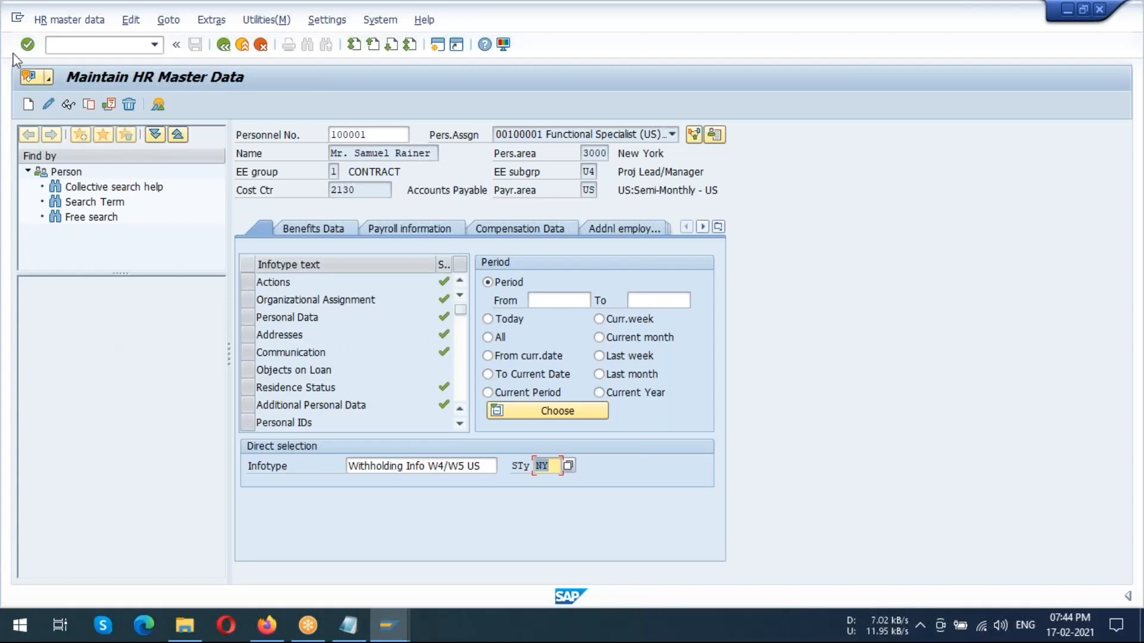
{"action": "left_click", "coordinate": [47, 103]}
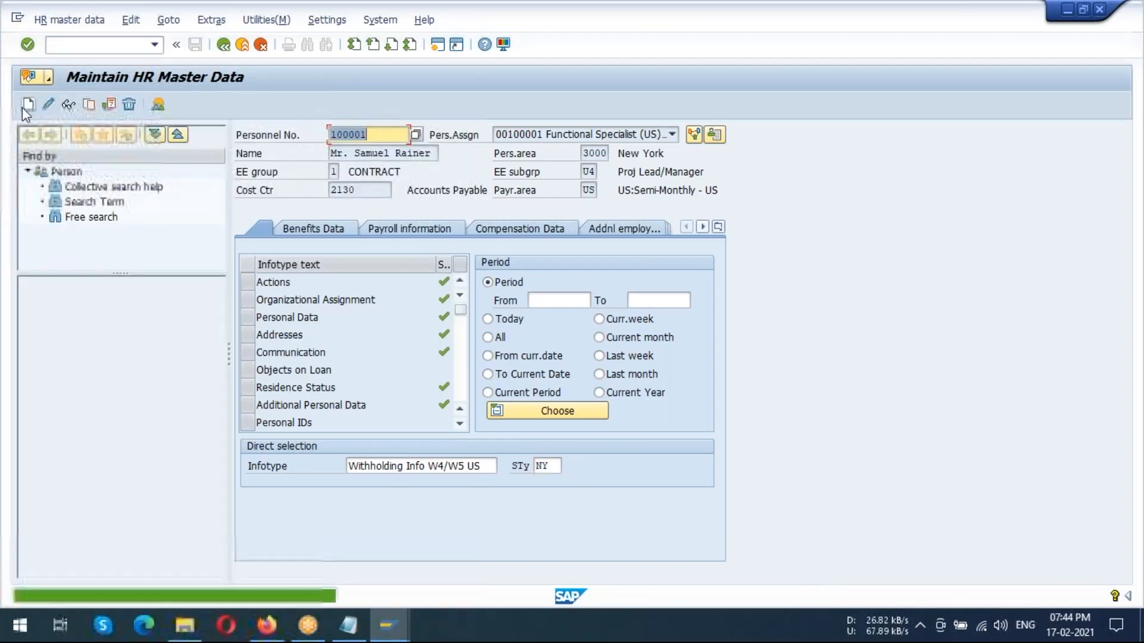
{"action": "left_click", "coordinate": [28, 105]}
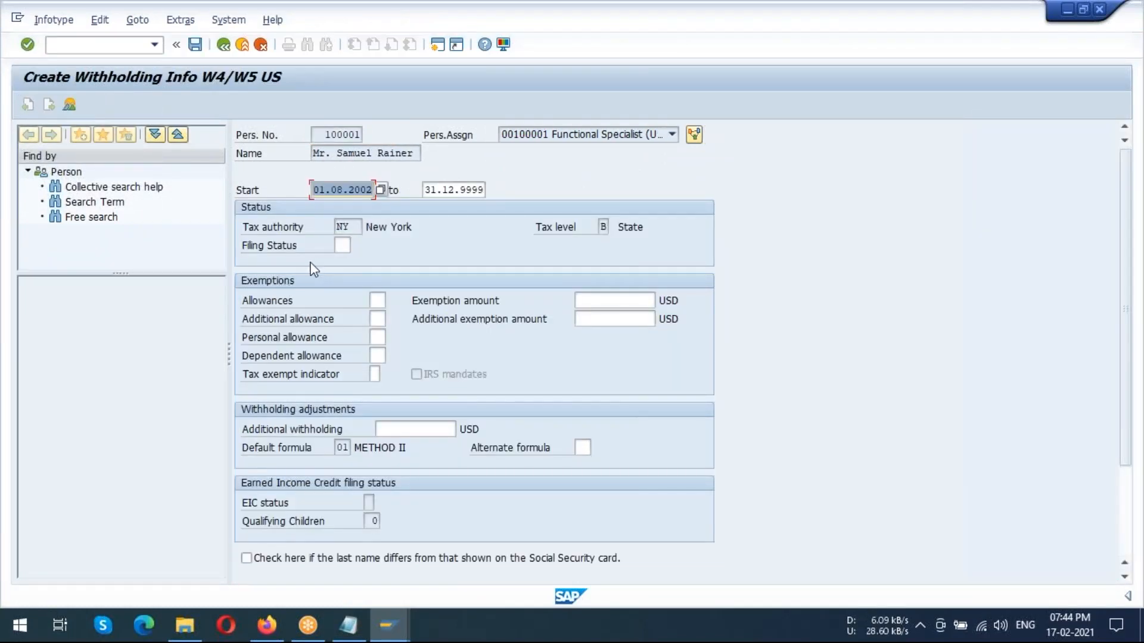
View the available filing statuses for the New York tax authority and dismiss the list without choosing one
{"action": "left_click", "coordinate": [343, 245]}
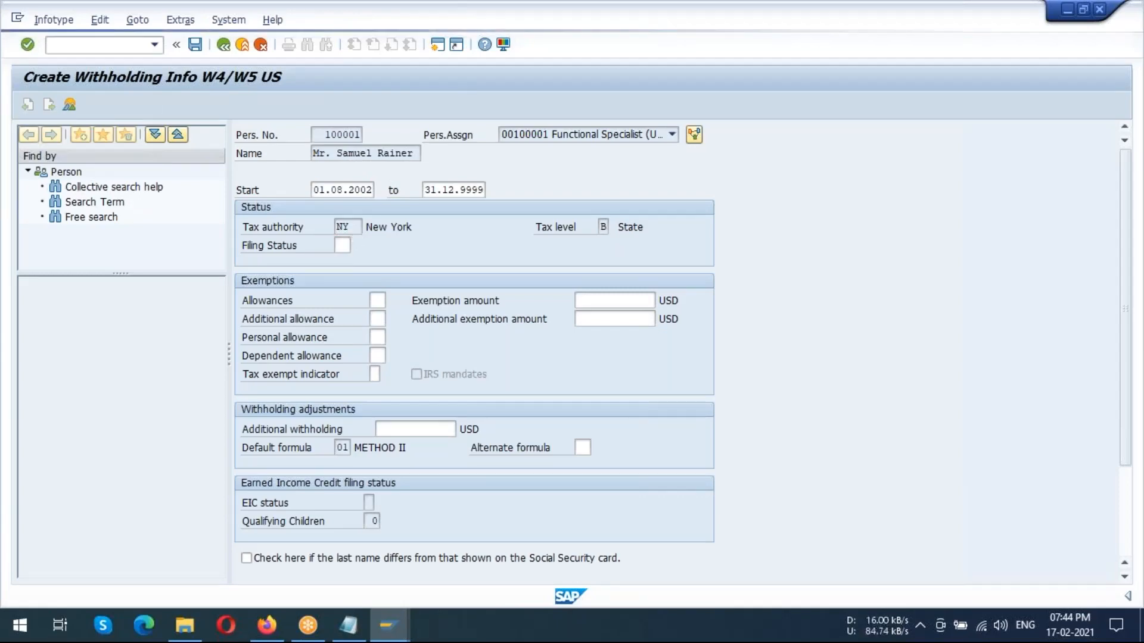
{"action": "left_click", "coordinate": [361, 245]}
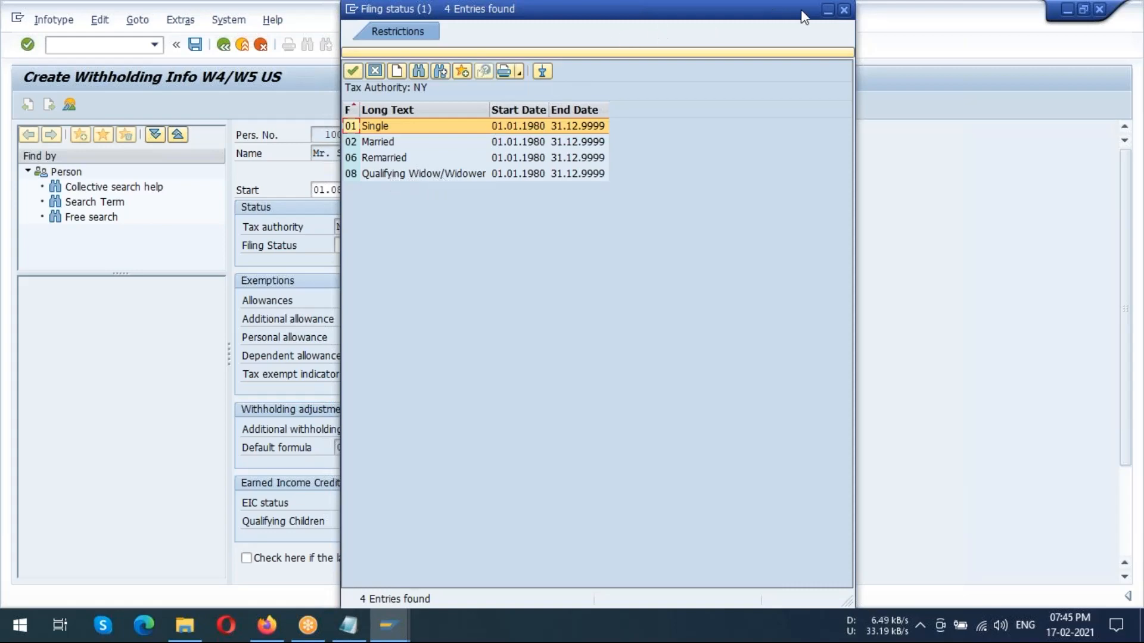
{"action": "left_click_drag", "start_coordinate": [800, 9], "coordinate": [653, 119]}
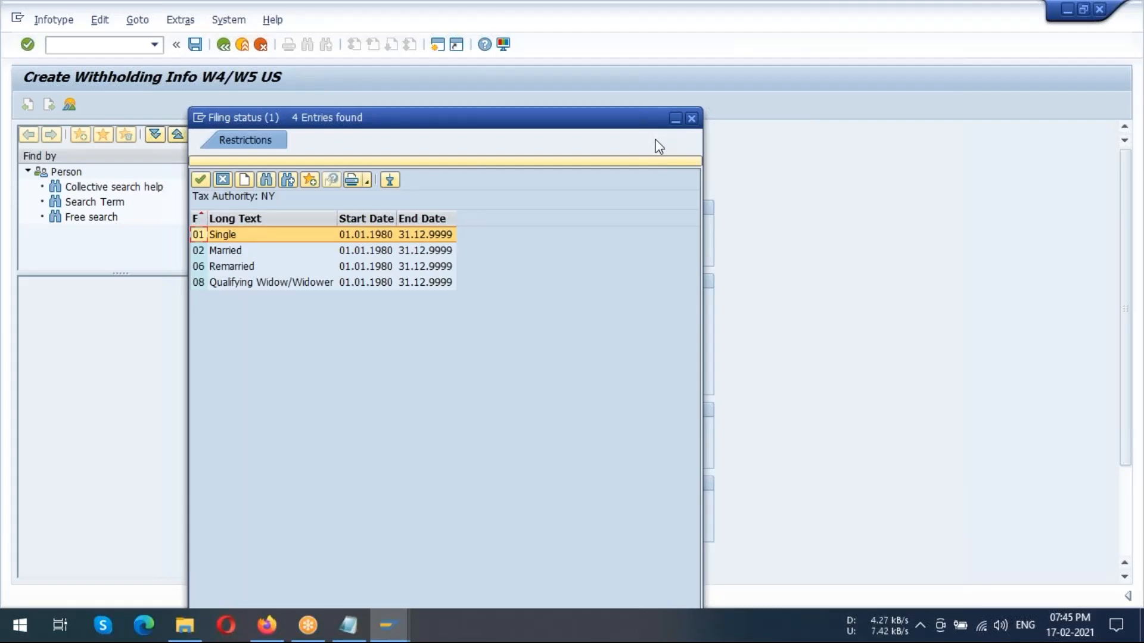
{"action": "left_click", "coordinate": [692, 119]}
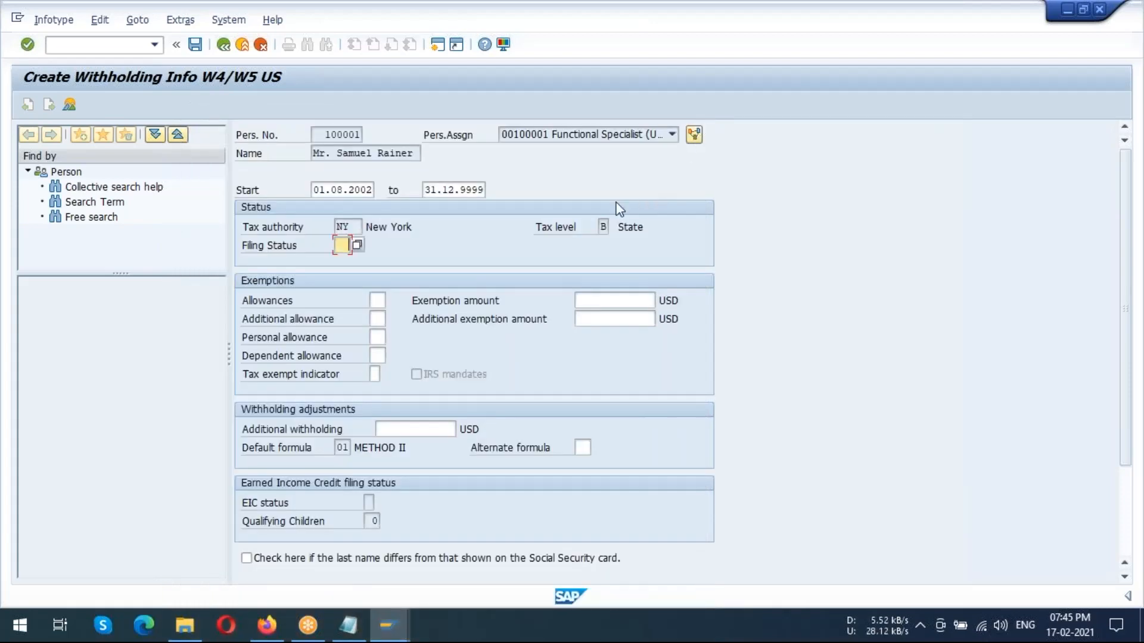
Examine the withholding record's tax level, allowances, additional withholding, alternate formula, tax authority and qualifying children fields
{"action": "left_click", "coordinate": [604, 227]}
{"action": "left_click", "coordinate": [377, 301]}
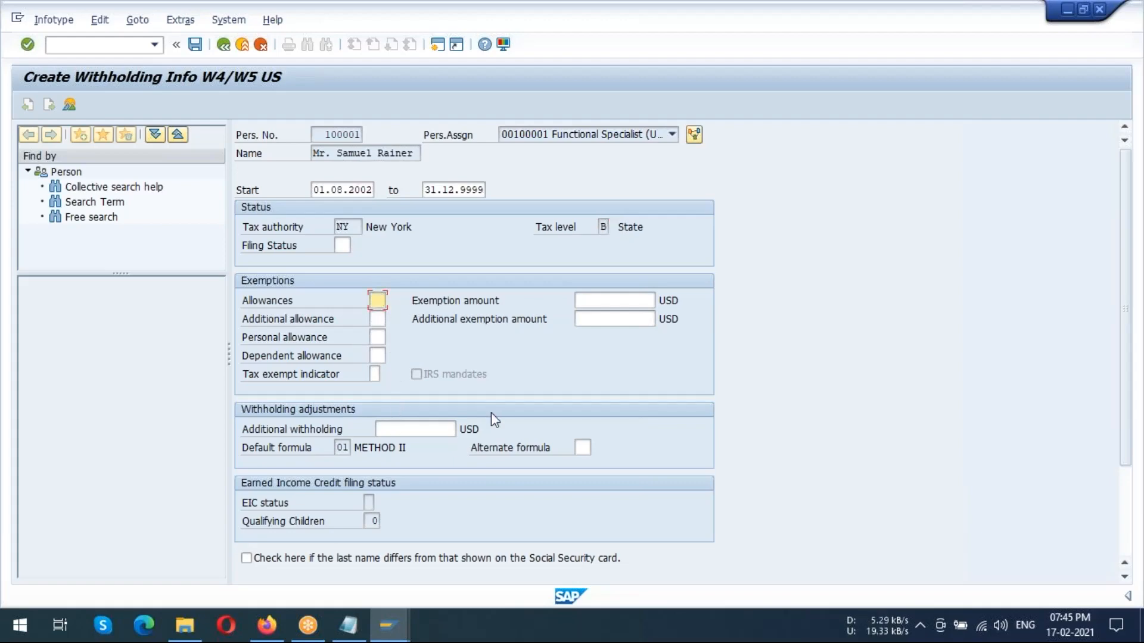
{"action": "left_click", "coordinate": [451, 429]}
{"action": "left_click", "coordinate": [581, 446]}
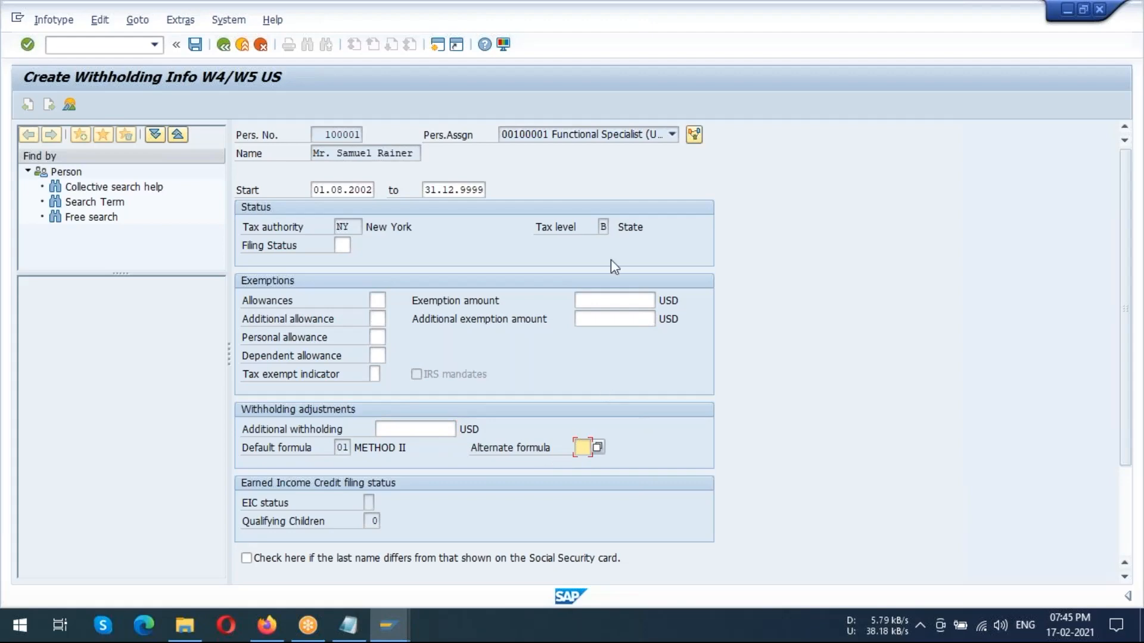
{"action": "left_click", "coordinate": [350, 227]}
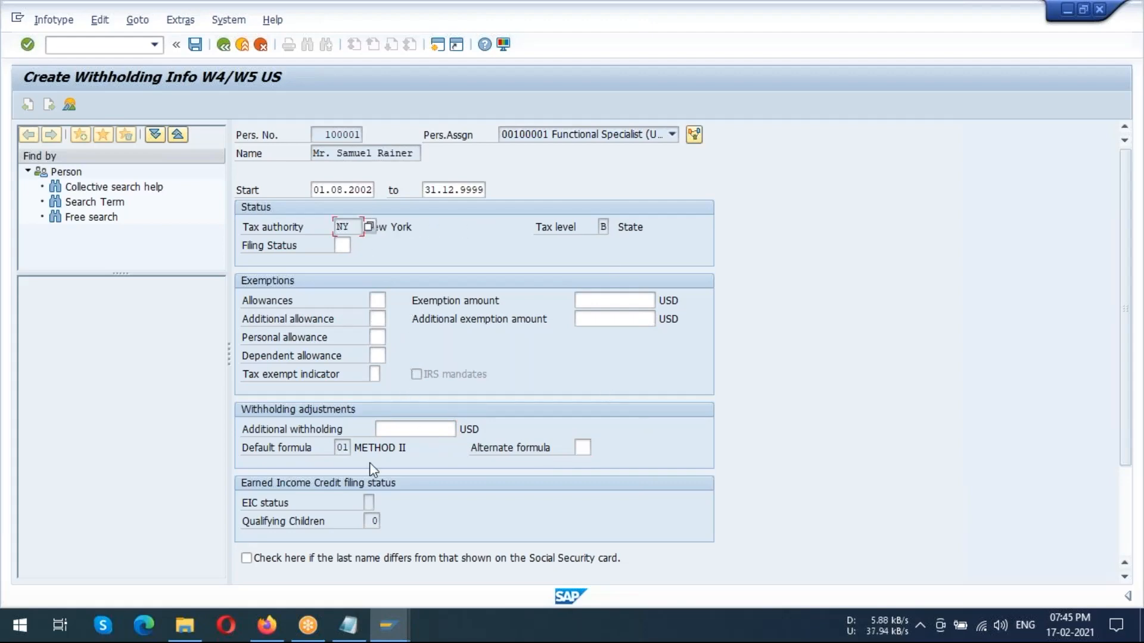
{"action": "left_click", "coordinate": [371, 522]}
Set the filing status to 01 (Single), validate the withholding record, and dismiss the message log
{"action": "left_click", "coordinate": [351, 248]}
{"action": "type", "text": "01"}
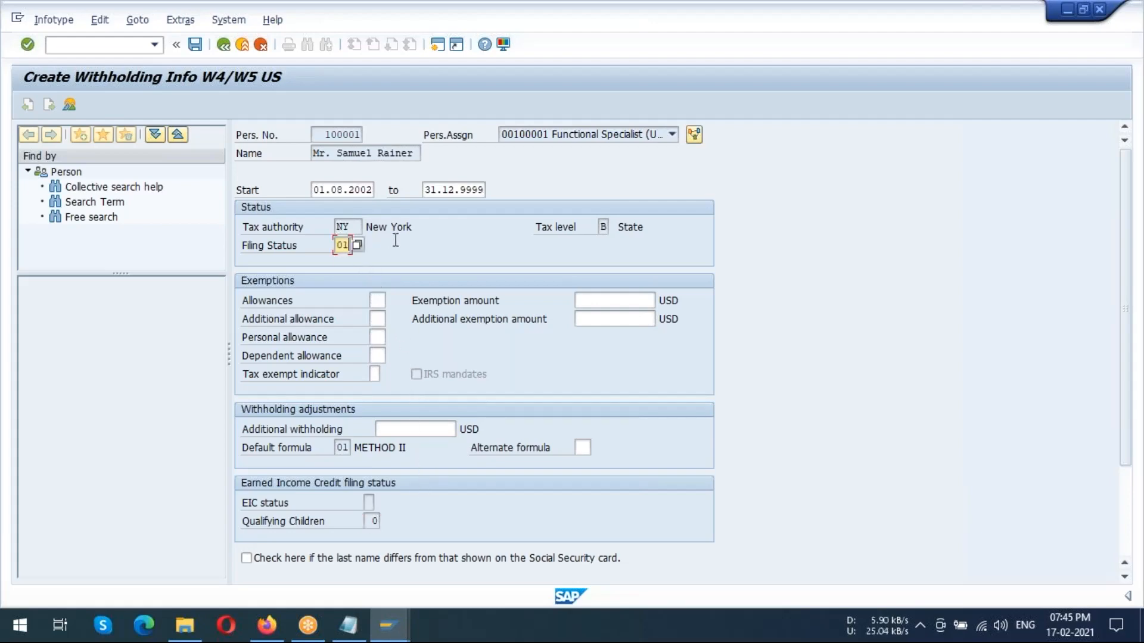
{"action": "key", "text": "Return"}
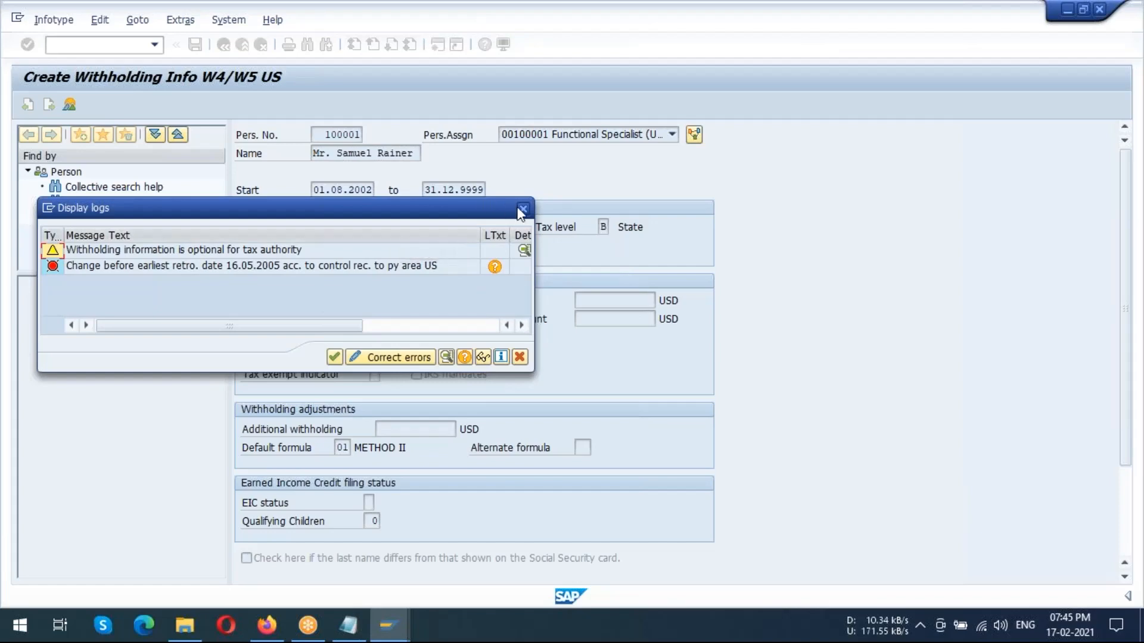
{"action": "left_click", "coordinate": [522, 210]}
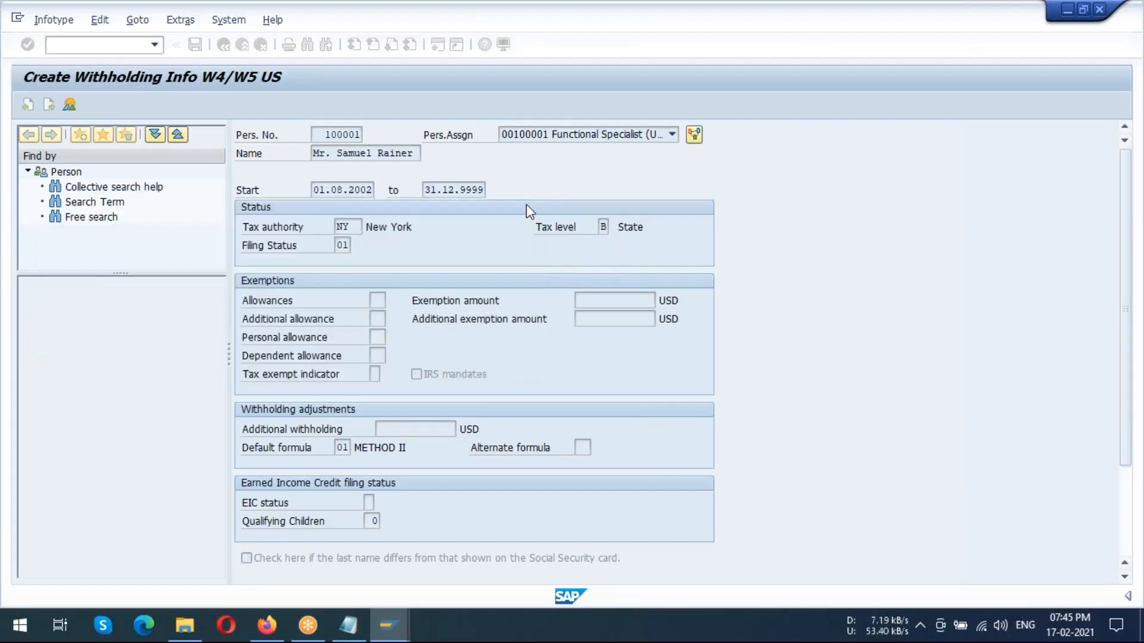
Revalidate the withholding record, close the message log, and change the filing status to 02 (Married)
{"action": "left_click", "coordinate": [348, 246]}
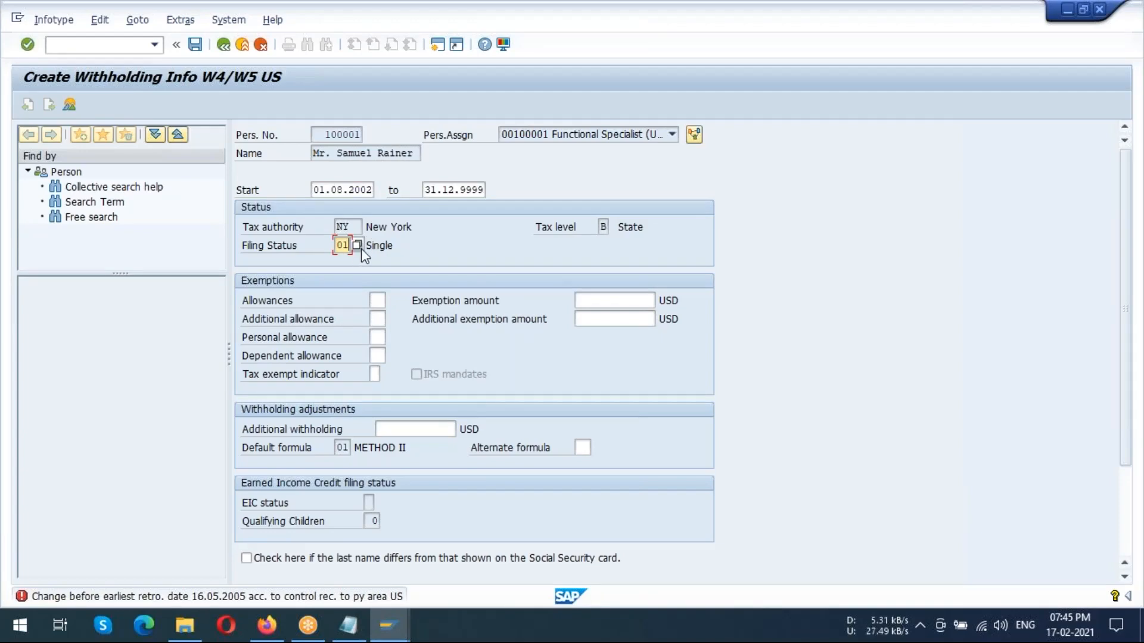
{"action": "key", "text": "Return"}
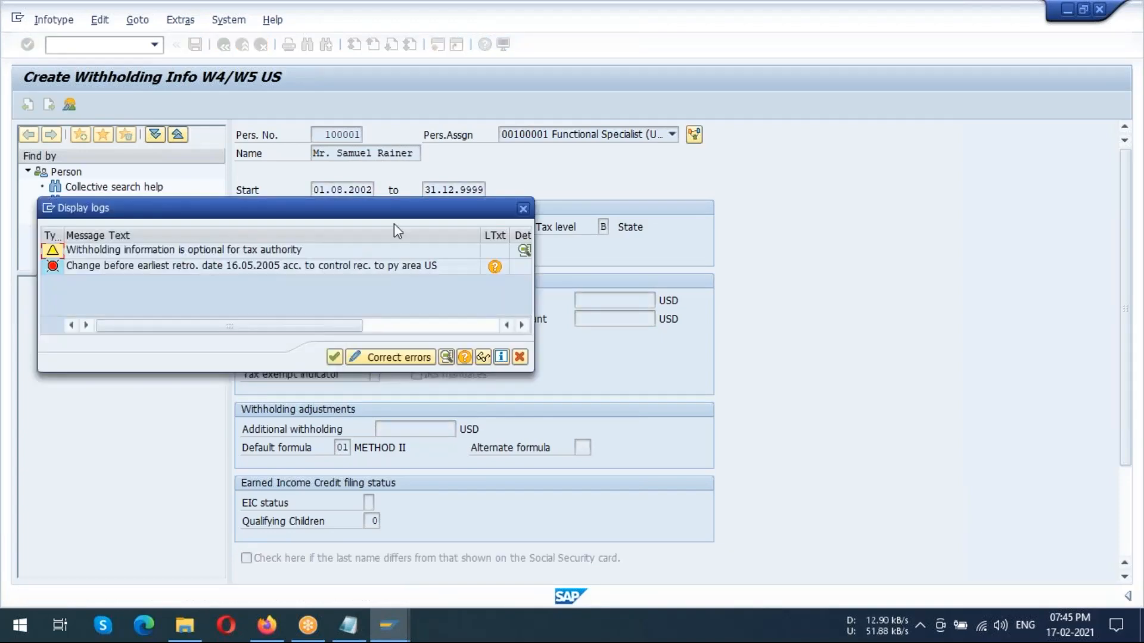
{"action": "left_click", "coordinate": [523, 208]}
{"action": "left_click", "coordinate": [345, 243]}
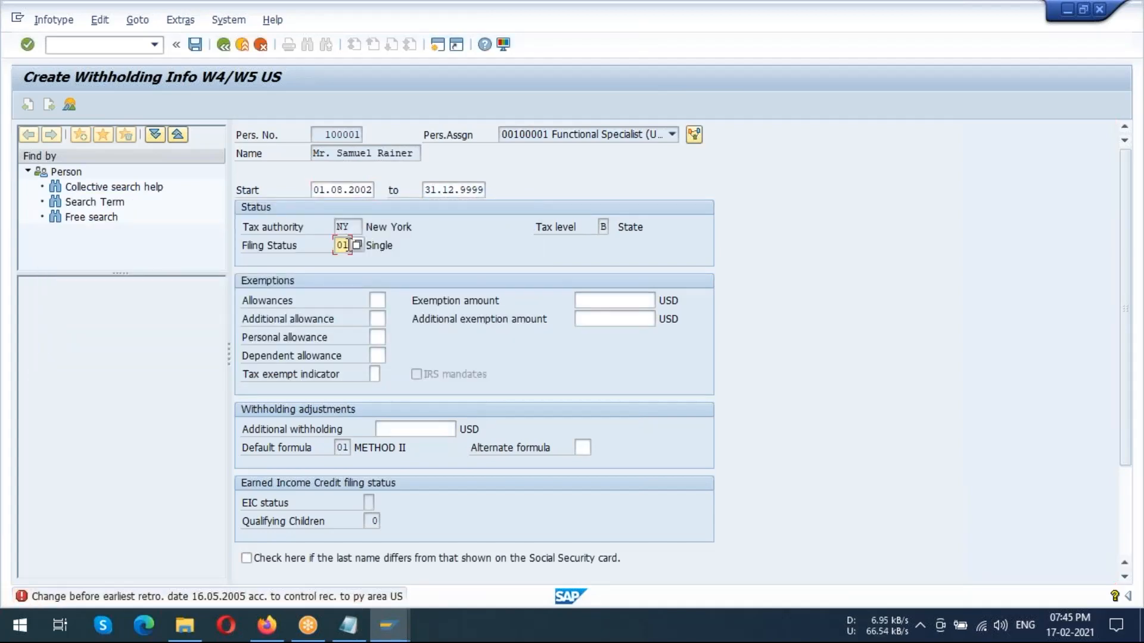
{"action": "left_click", "coordinate": [359, 245]}
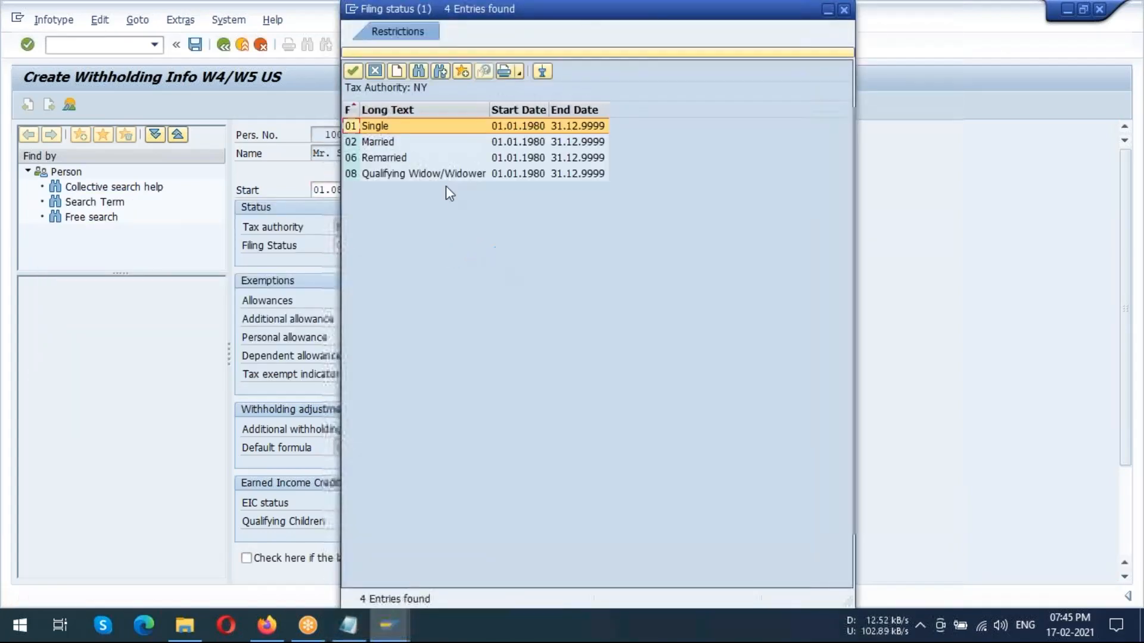
{"action": "double_click", "coordinate": [384, 143]}
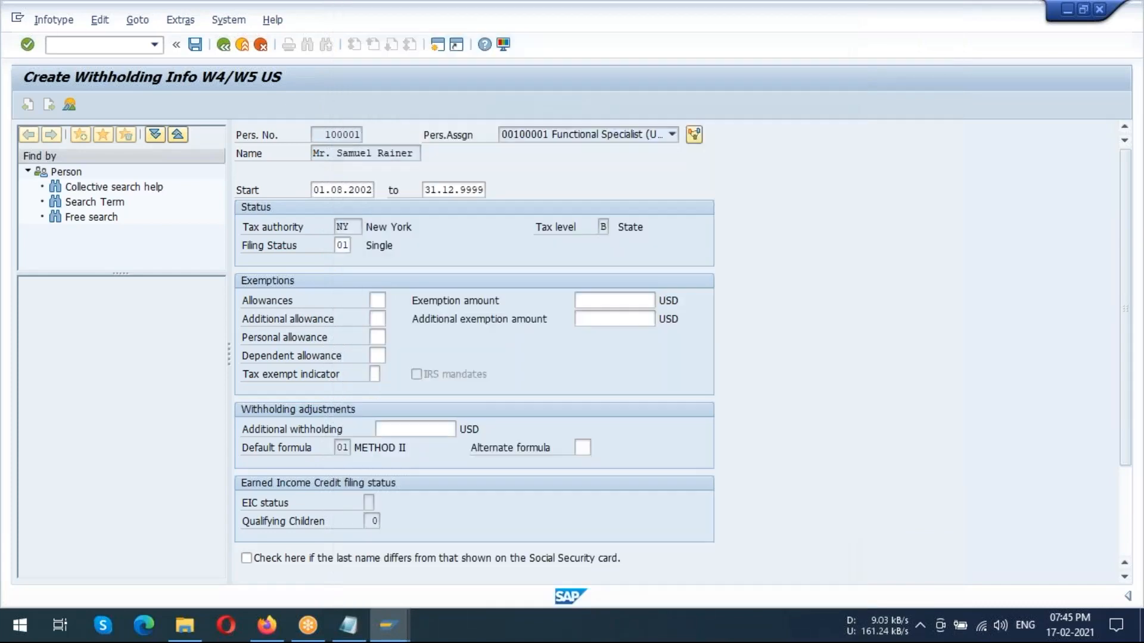
Try to save the New York withholding record, acknowledging the warning and error entries in the message log
{"action": "left_click", "coordinate": [195, 45]}
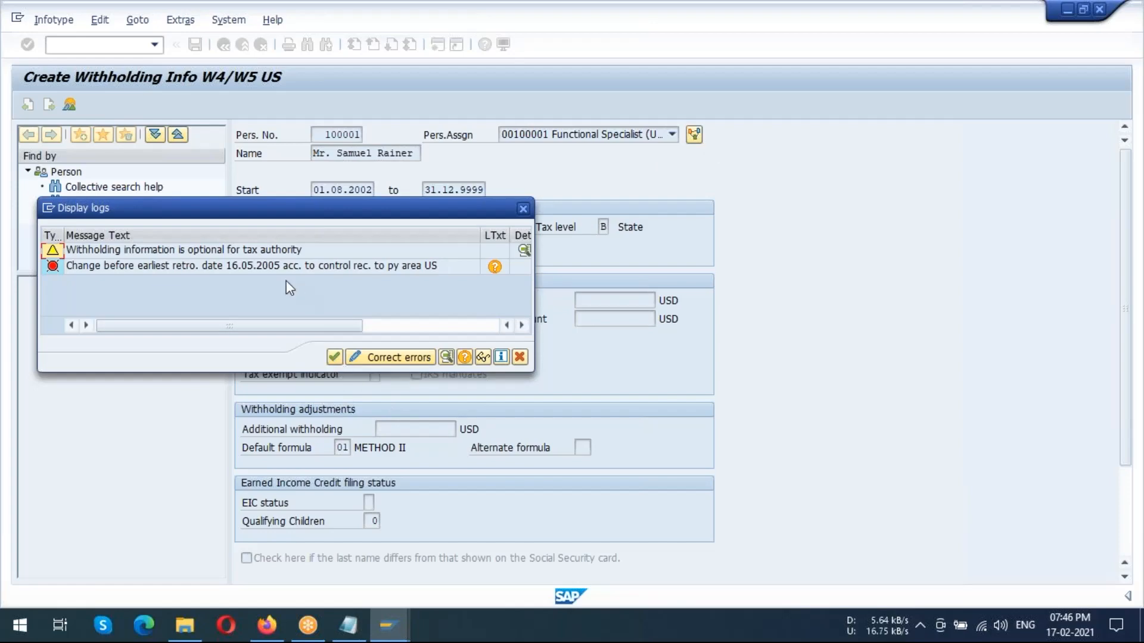
{"action": "left_click", "coordinate": [281, 250]}
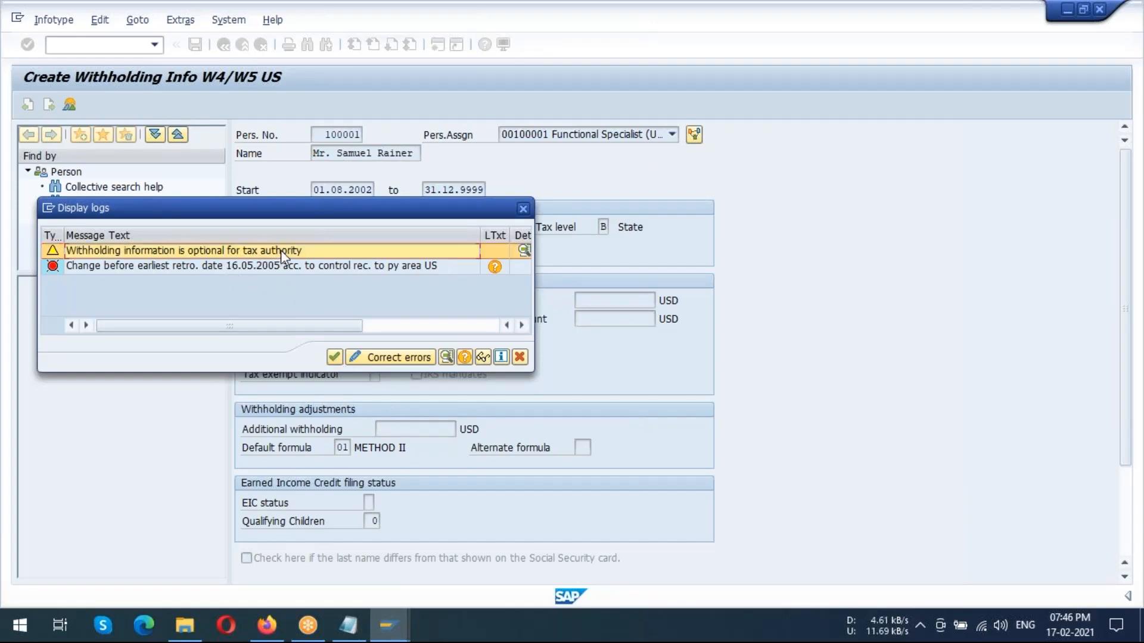
{"action": "left_click", "coordinate": [334, 357]}
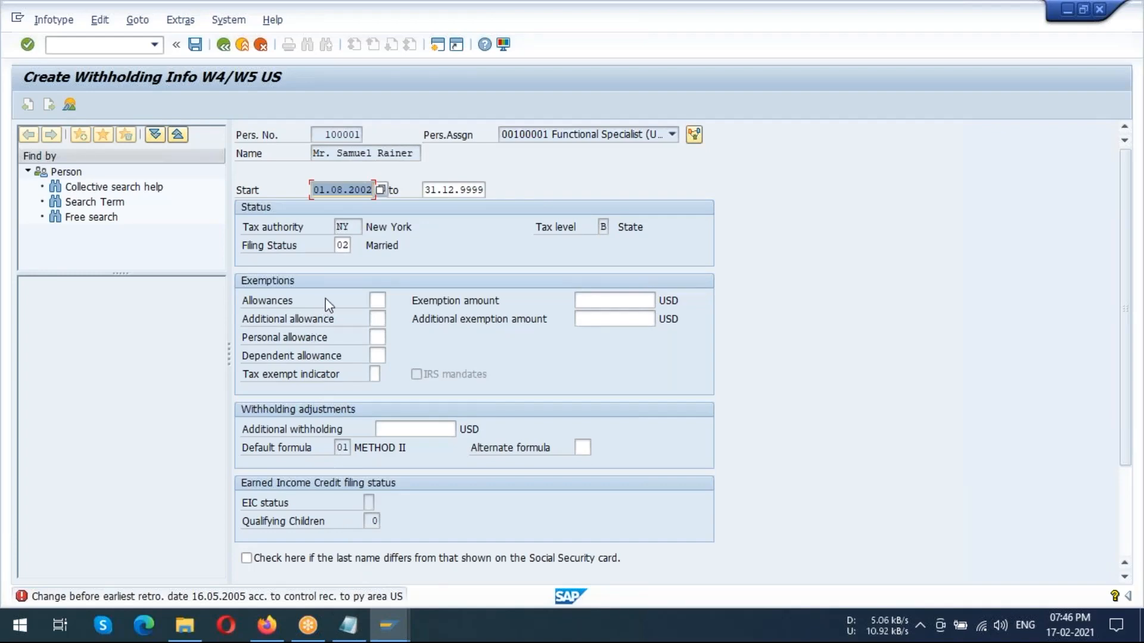
{"action": "left_click", "coordinate": [197, 46]}
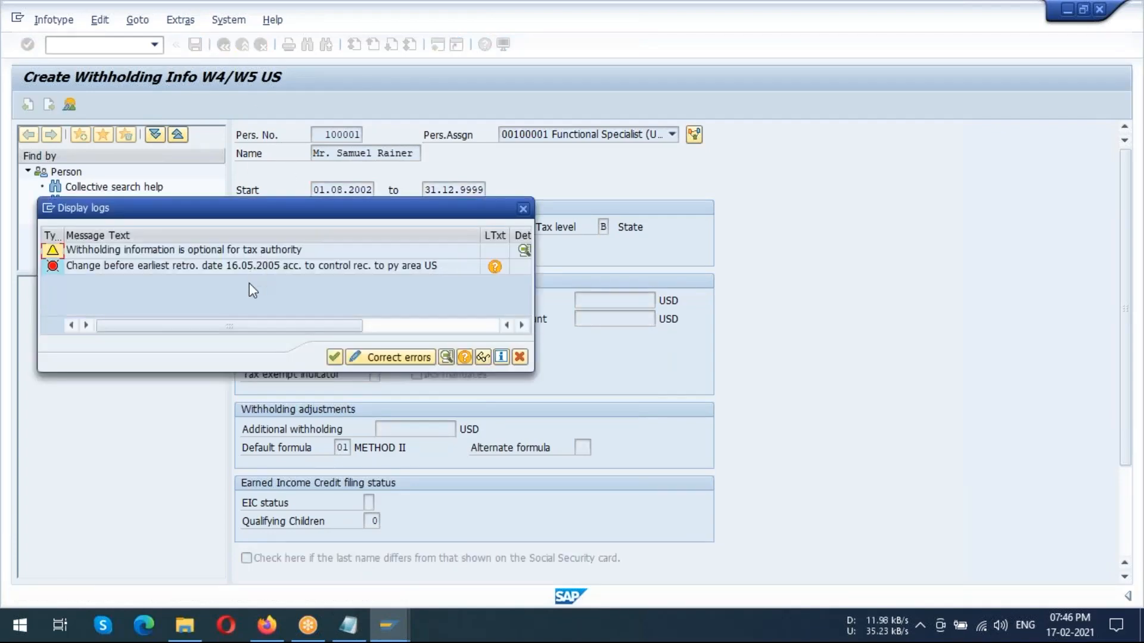
{"action": "left_click", "coordinate": [248, 270]}
{"action": "left_click", "coordinate": [333, 358]}
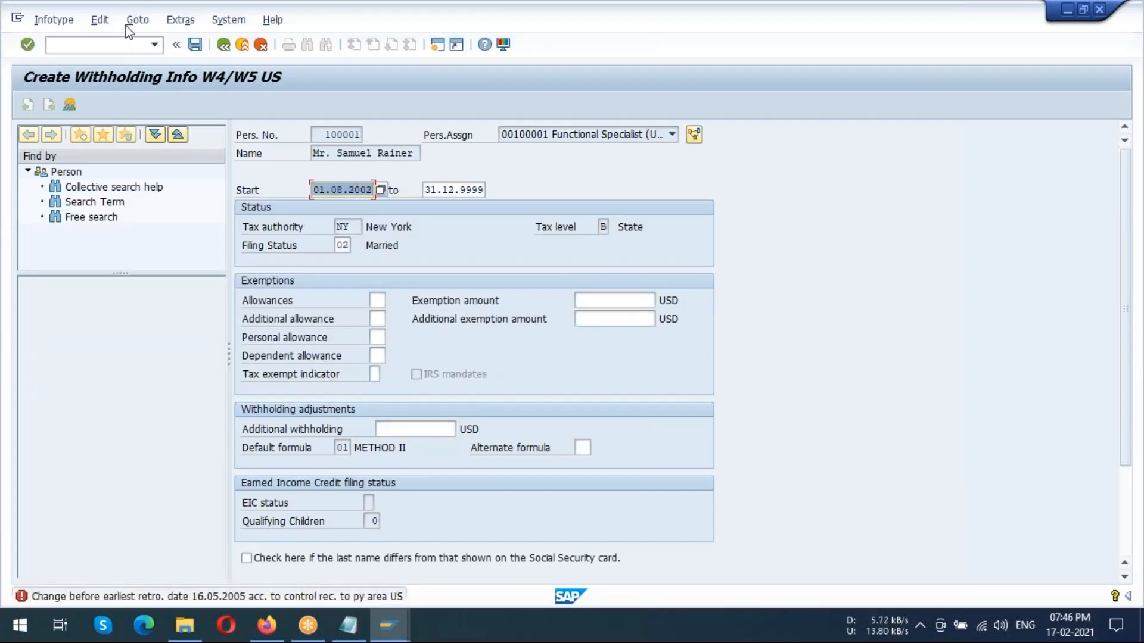
Retry saving with the option to correct errors, and return to the HR master data without saving the withholding record
{"action": "left_click", "coordinate": [202, 45]}
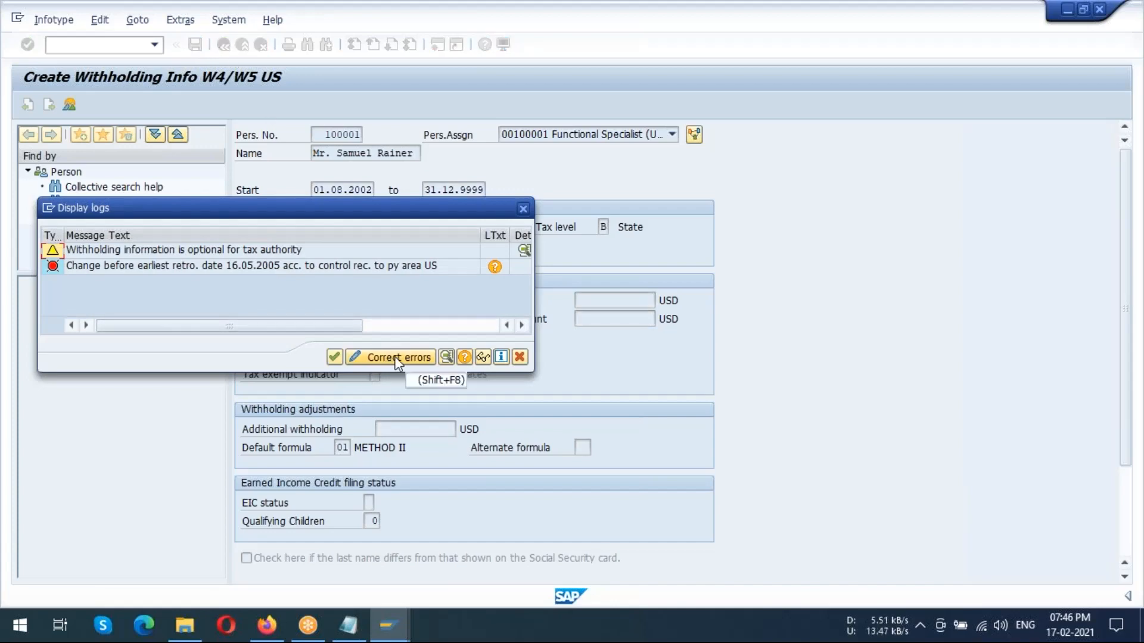
{"action": "left_click", "coordinate": [395, 358]}
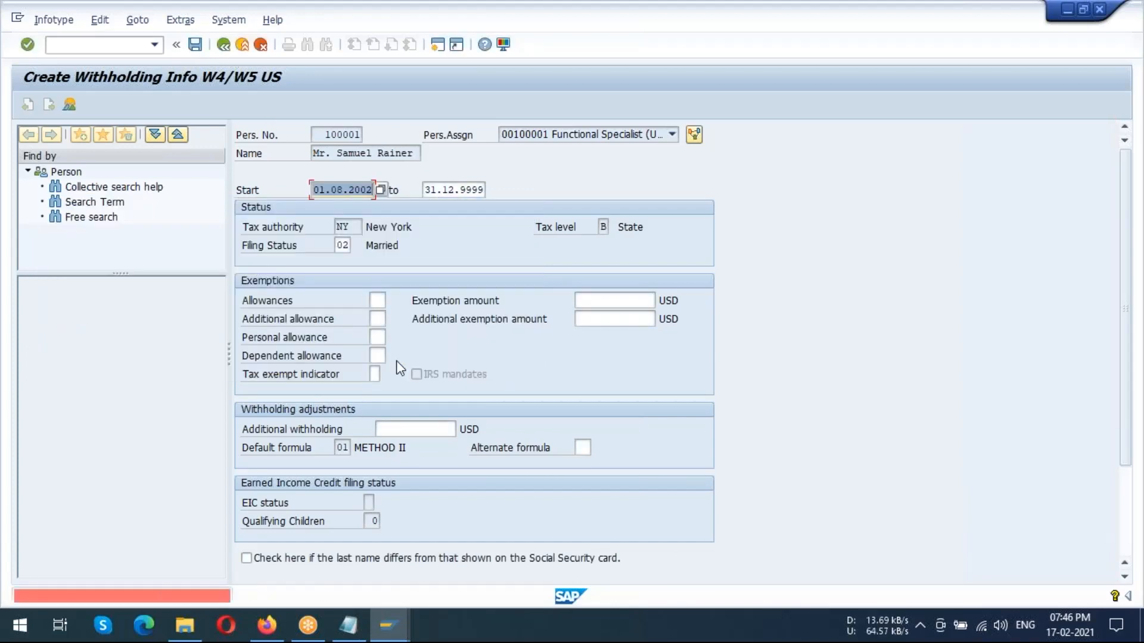
{"action": "left_click", "coordinate": [224, 44]}
{"action": "left_click", "coordinate": [248, 347]}
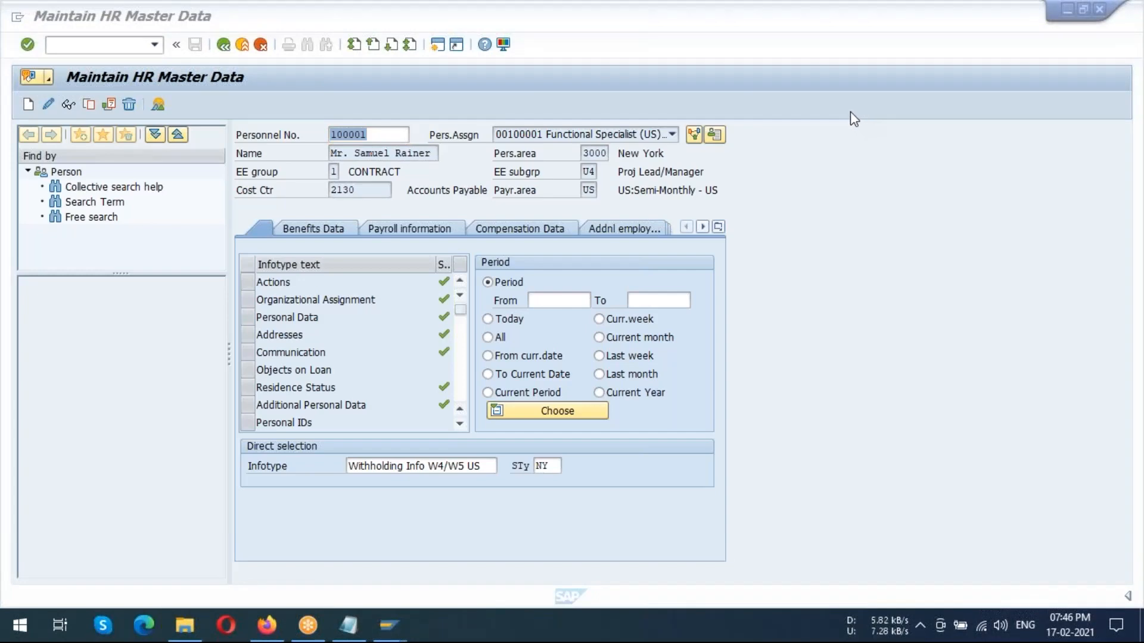
Restart transaction pa30 and open the employee's Unemployment State infotype (209) in change mode
{"action": "left_click", "coordinate": [223, 44]}
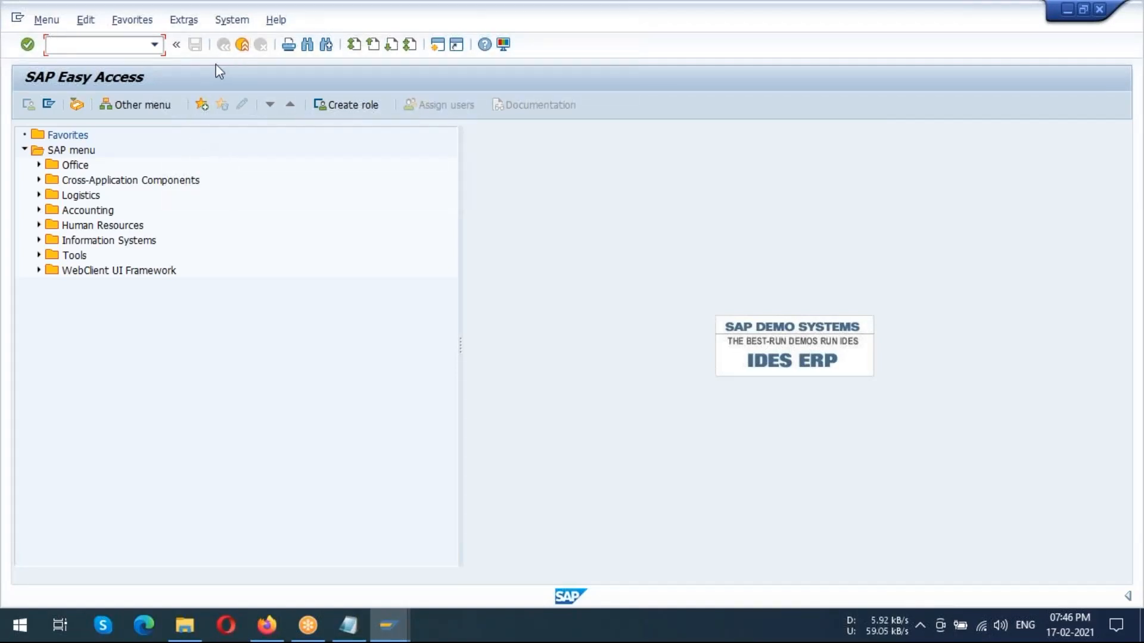
{"action": "left_click", "coordinate": [154, 46]}
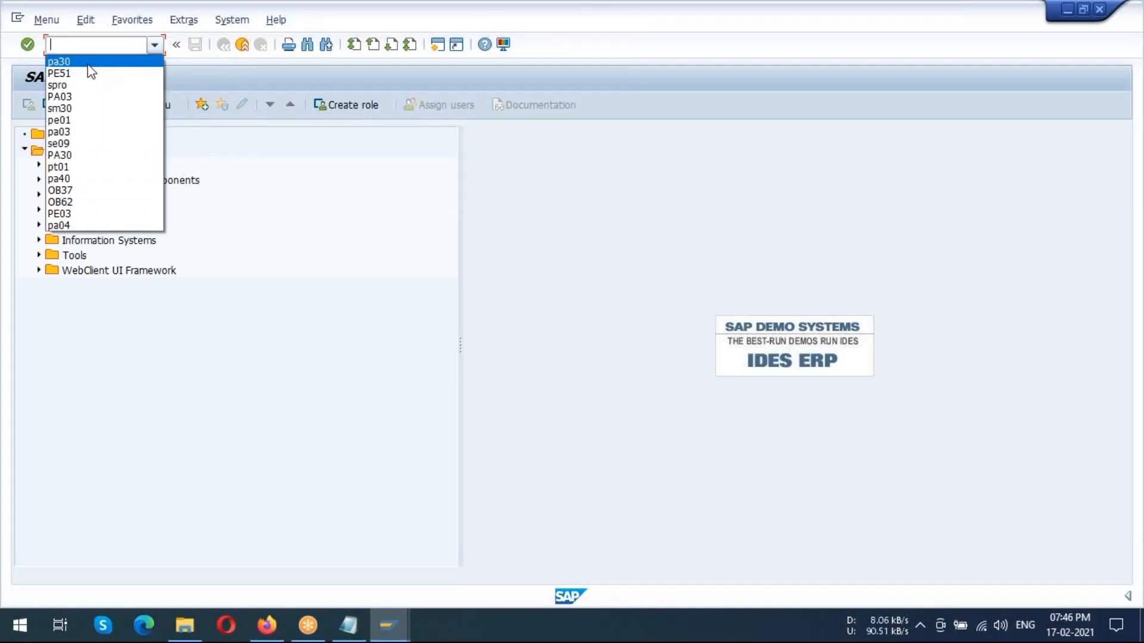
{"action": "left_click", "coordinate": [89, 70]}
{"action": "key", "text": "Return"}
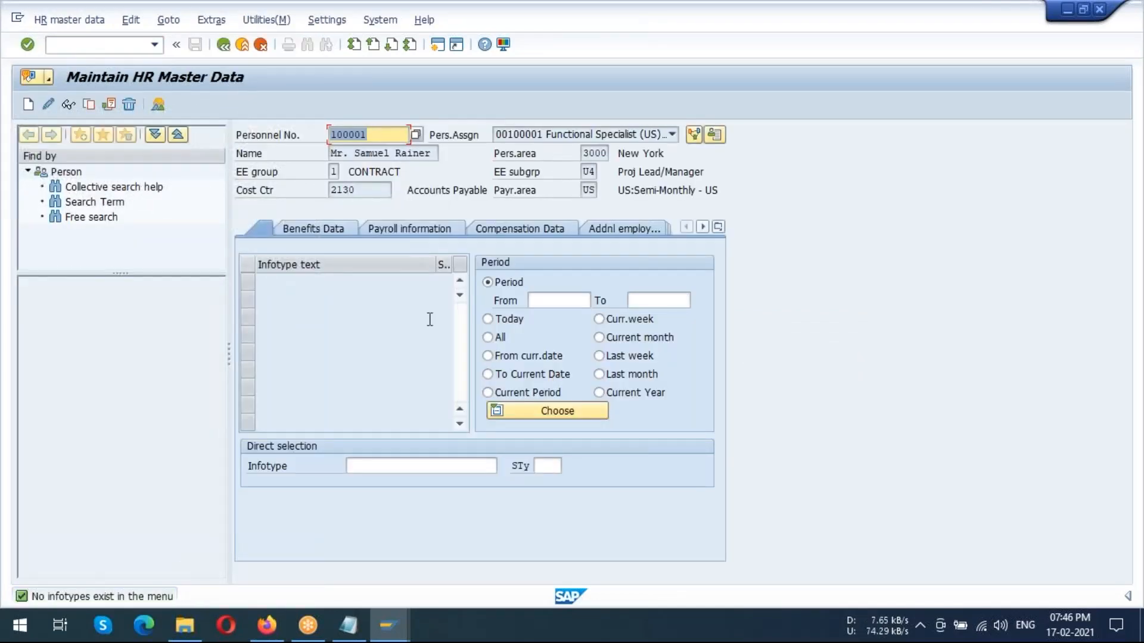
{"action": "left_click", "coordinate": [423, 465]}
{"action": "type", "text": "209"}
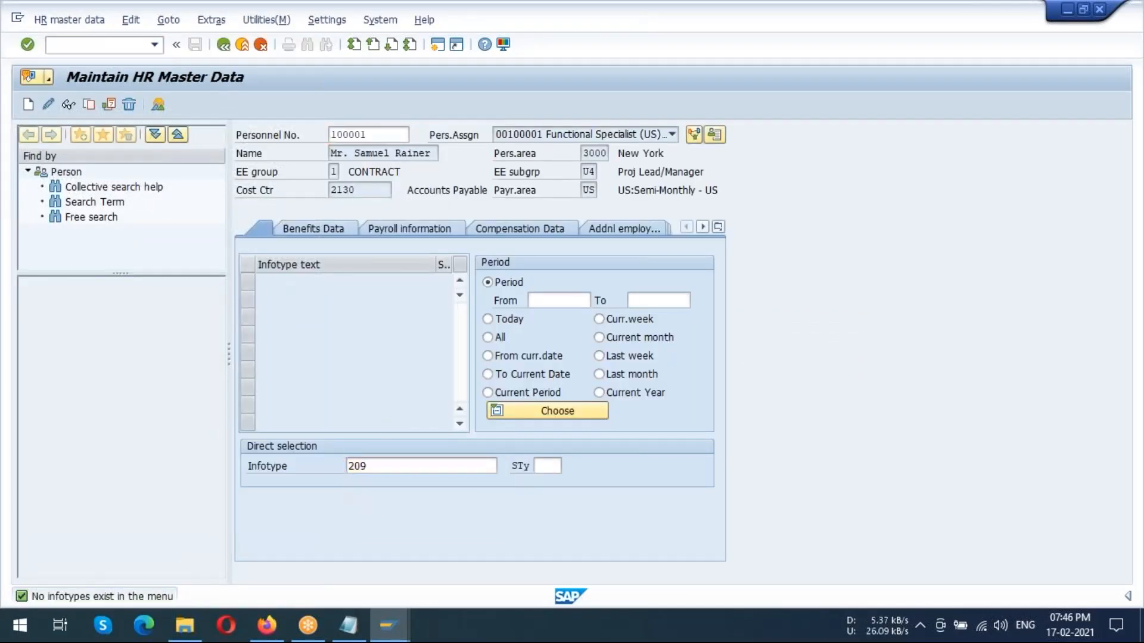
{"action": "key", "text": "Return"}
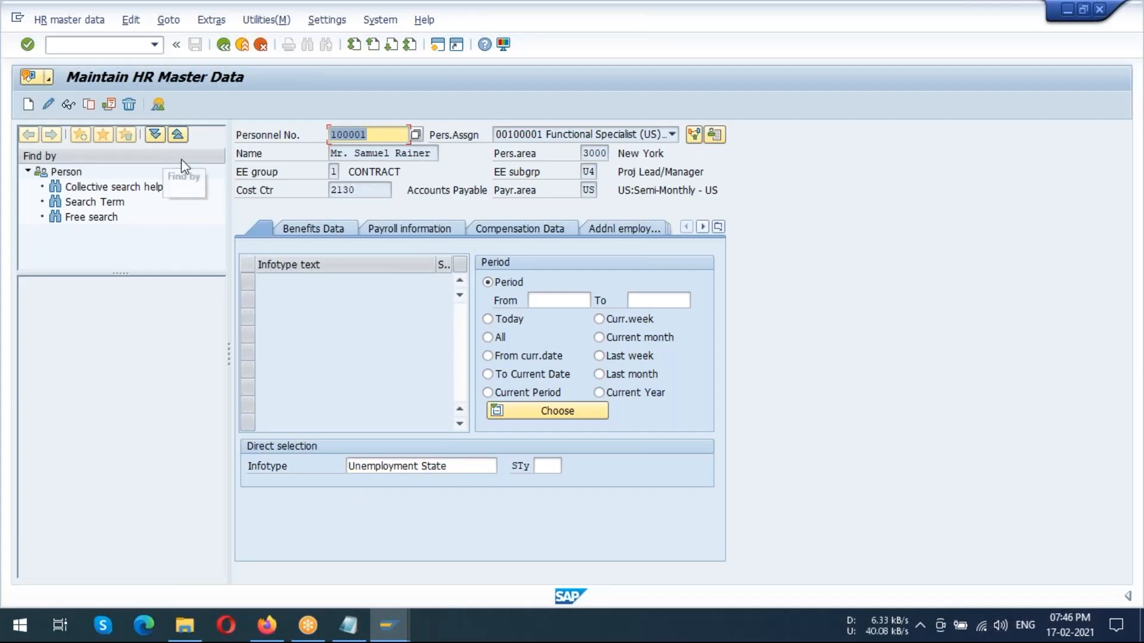
{"action": "left_click", "coordinate": [47, 102]}
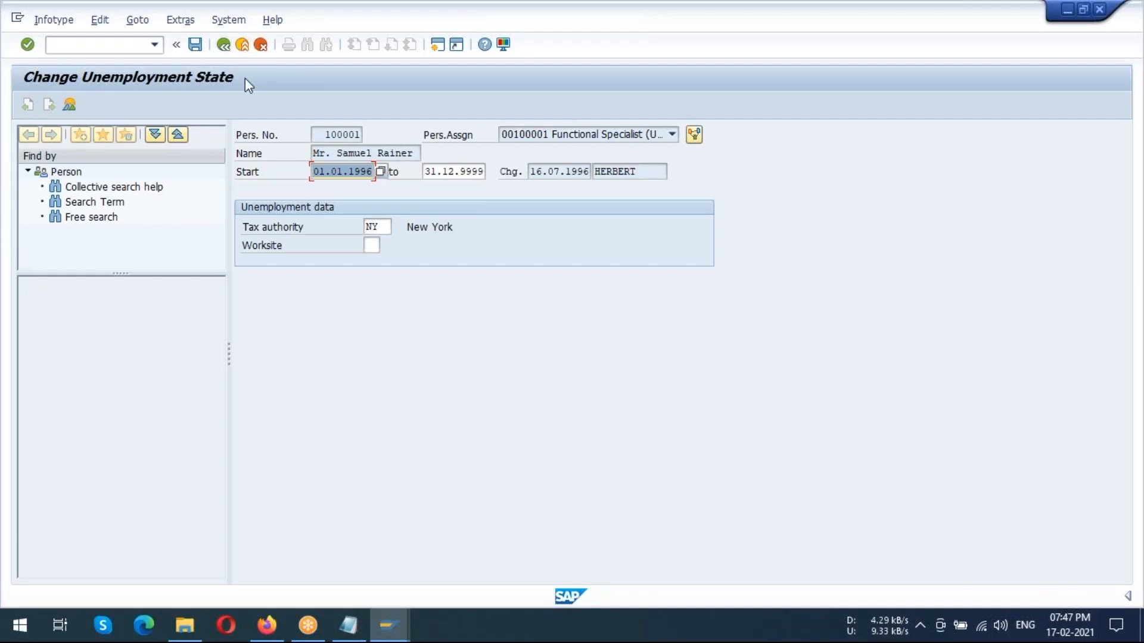
Leave the unemployment record and HR master data, and try to start transaction ustax
{"action": "left_click", "coordinate": [223, 44]}
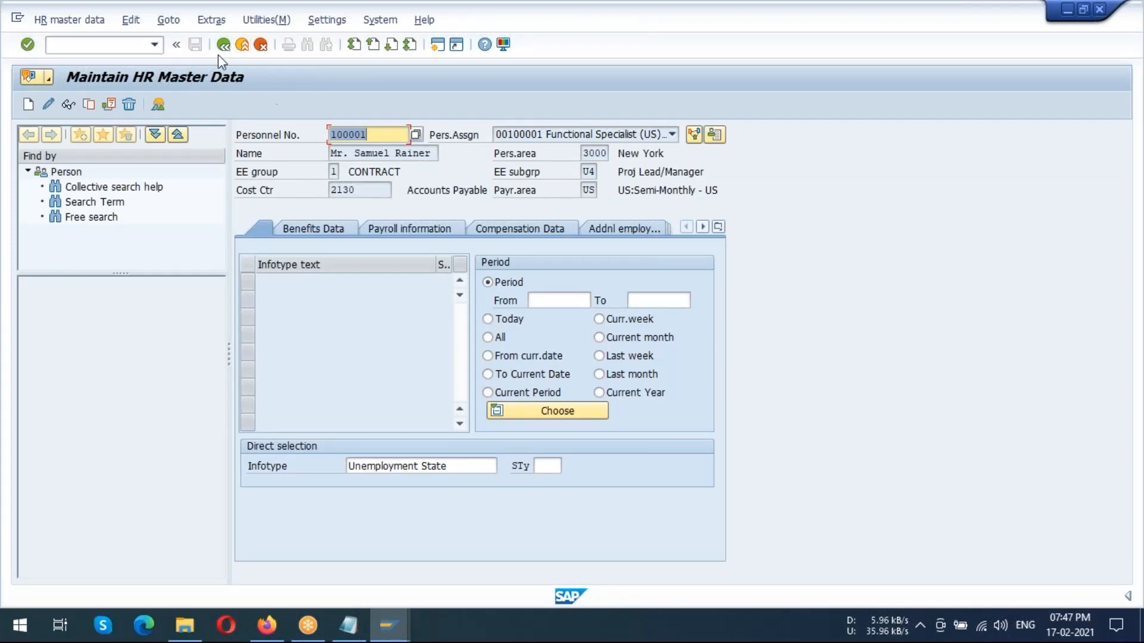
{"action": "left_click", "coordinate": [223, 45]}
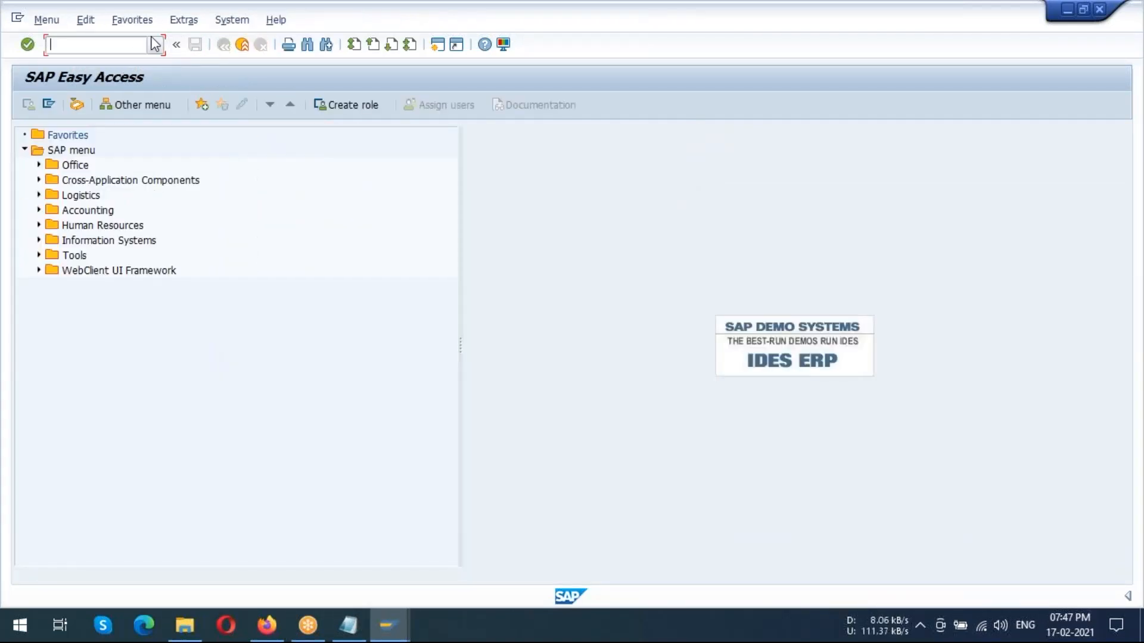
{"action": "type", "text": "ustax"}
{"action": "key", "text": "Return"}
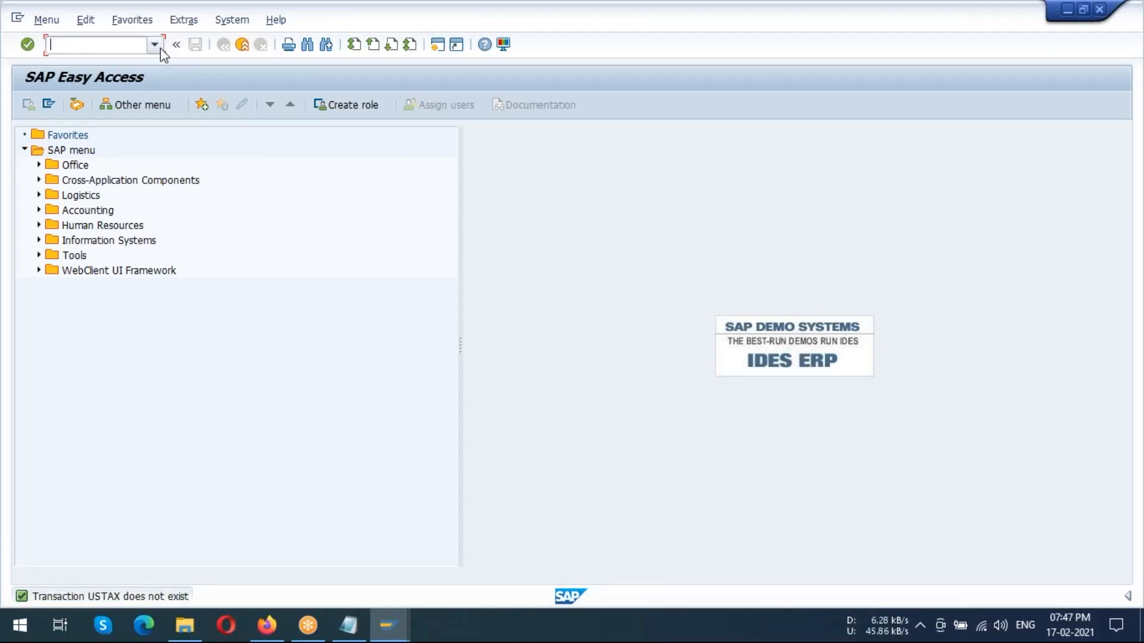
Start transaction pa30 again and select infotype 210 (Withholding Info W4/W5 US) for the same employee
{"action": "left_click", "coordinate": [155, 45]}
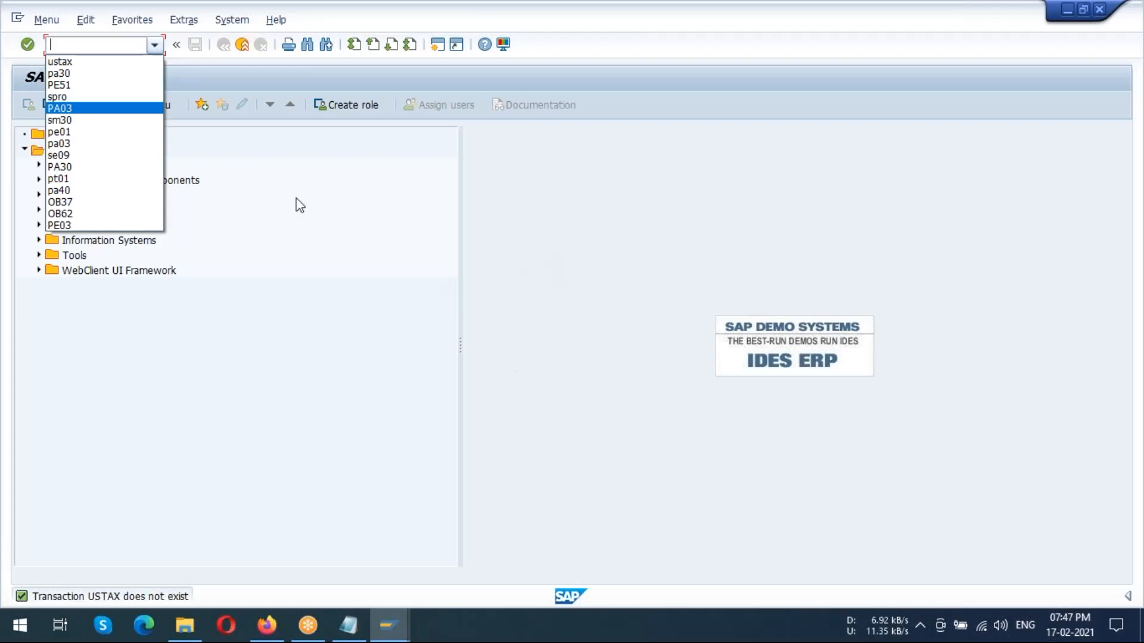
{"action": "left_click", "coordinate": [77, 78]}
{"action": "key", "text": "Return"}
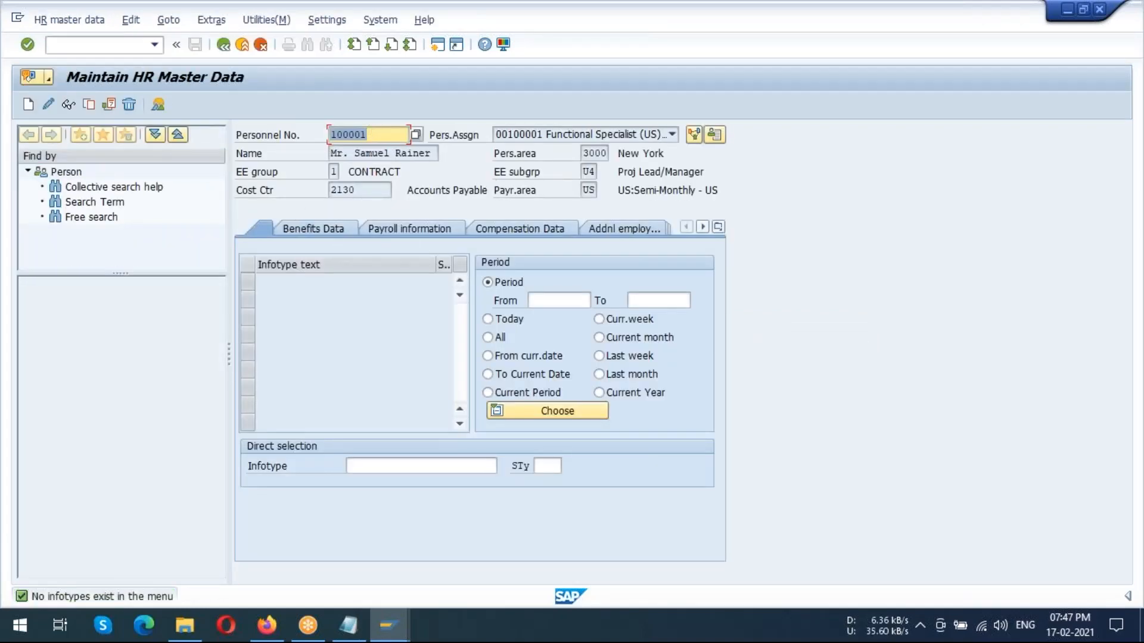
{"action": "left_click", "coordinate": [421, 467]}
{"action": "type", "text": "210"}
{"action": "key", "text": "Return"}
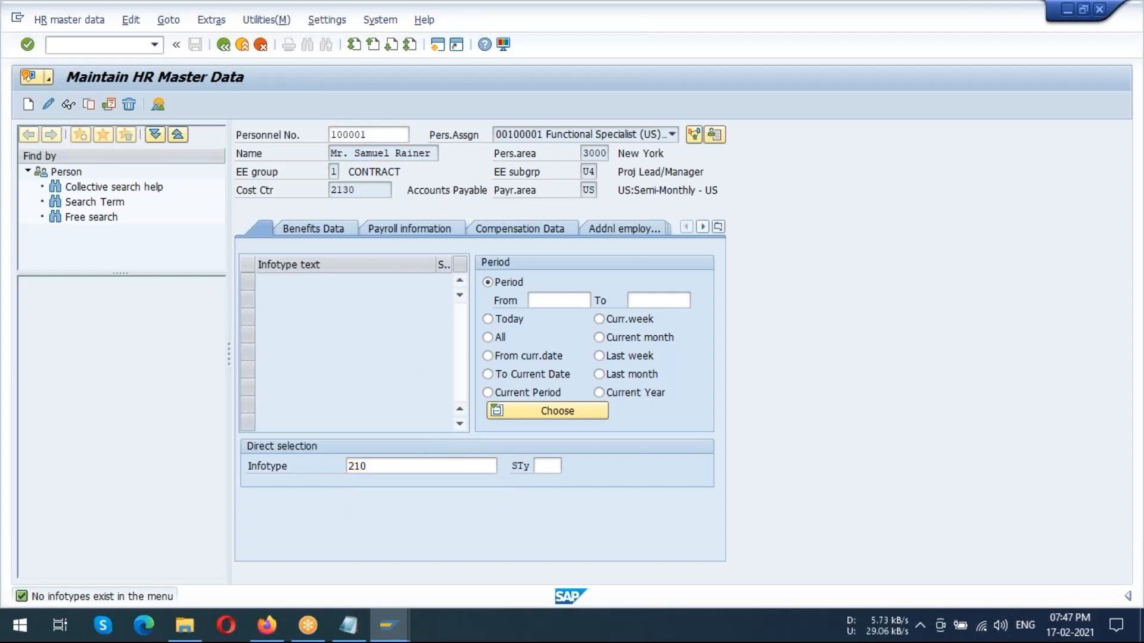
Look up the tax authorities available as withholding subtypes and choose NY (New York)
{"action": "left_click", "coordinate": [556, 465]}
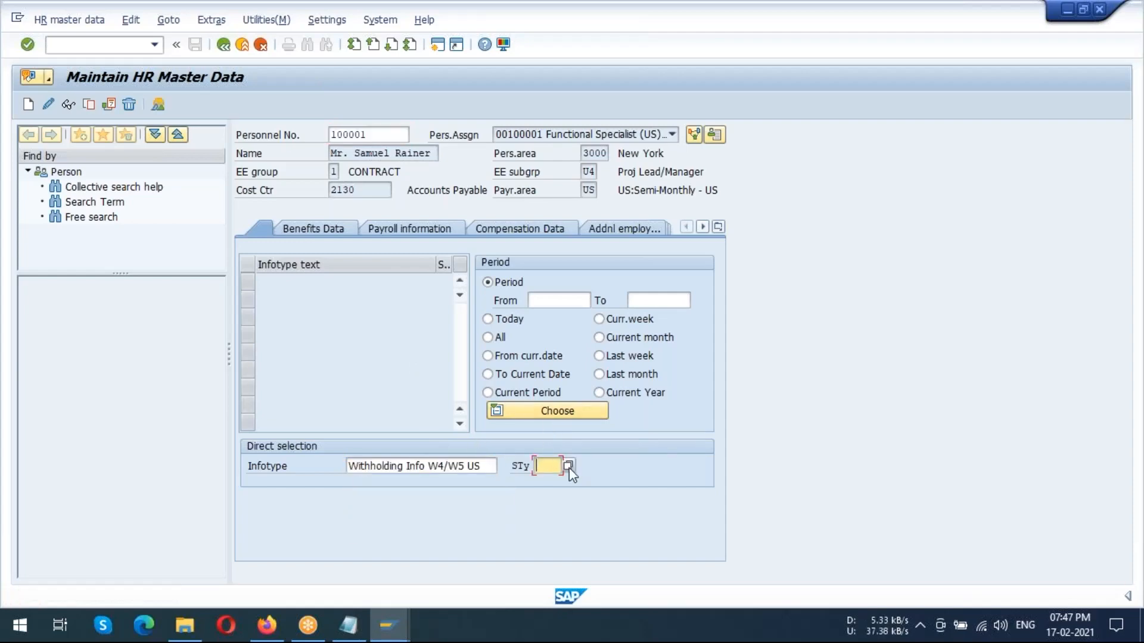
{"action": "left_click", "coordinate": [568, 466]}
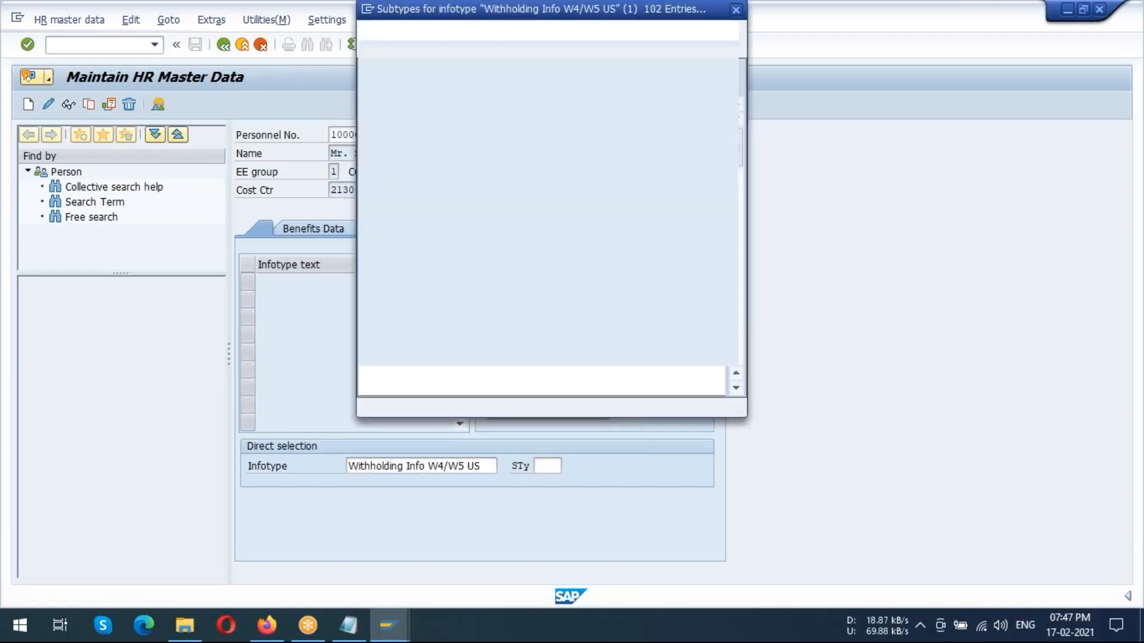
{"action": "scroll", "coordinate": [482, 318], "scroll_direction": "down", "scroll_amount": 12}
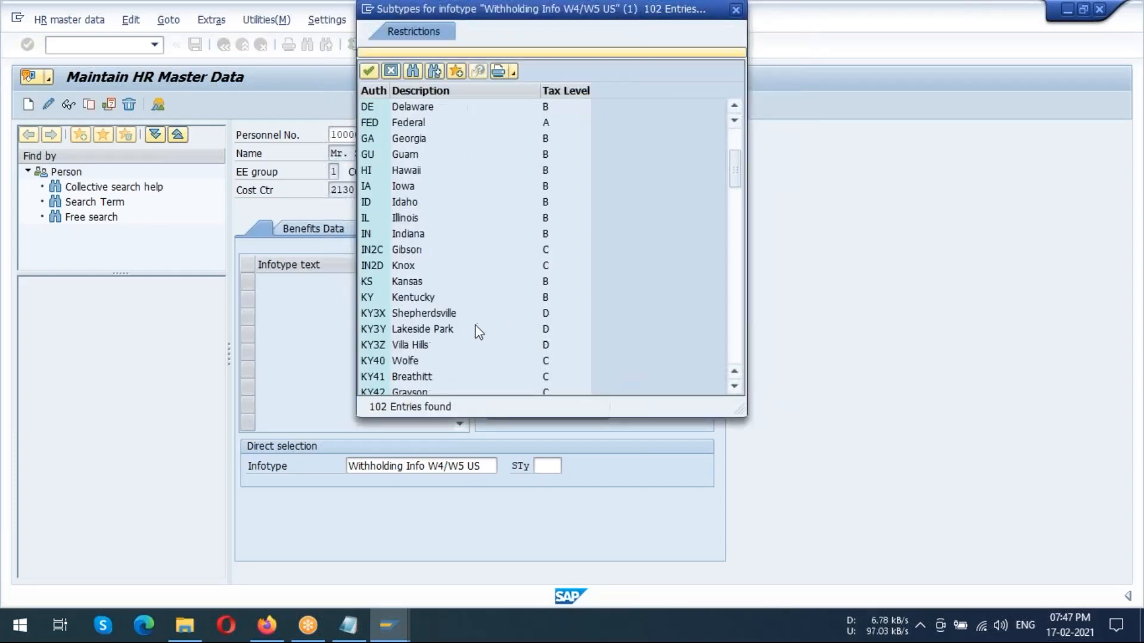
{"action": "scroll", "coordinate": [483, 321], "scroll_direction": "down", "scroll_amount": 2}
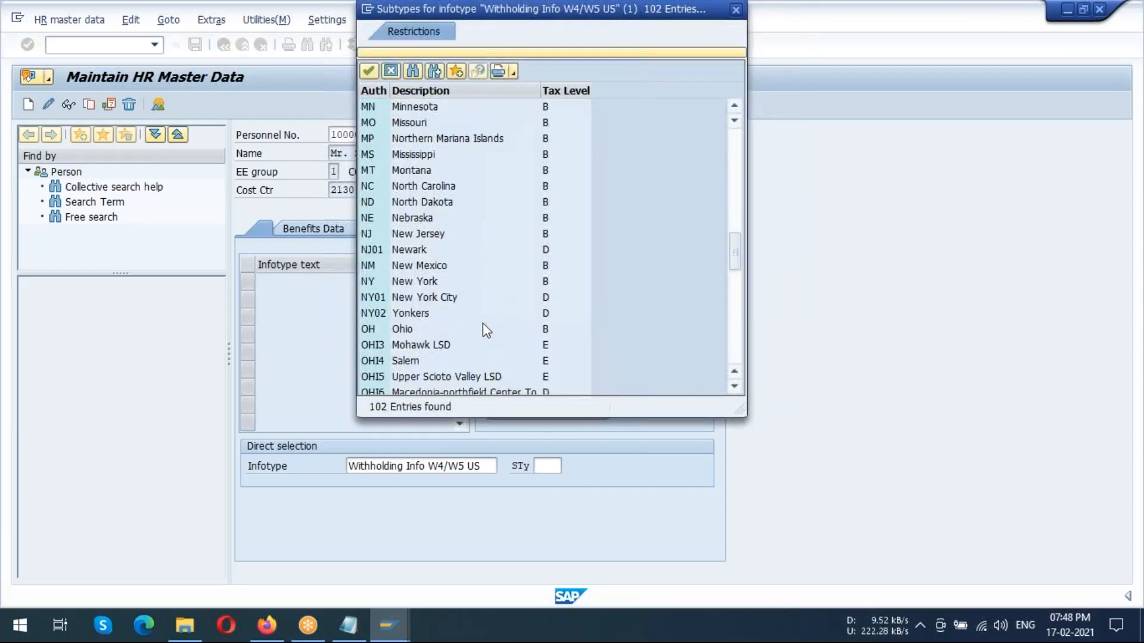
{"action": "double_click", "coordinate": [427, 284]}
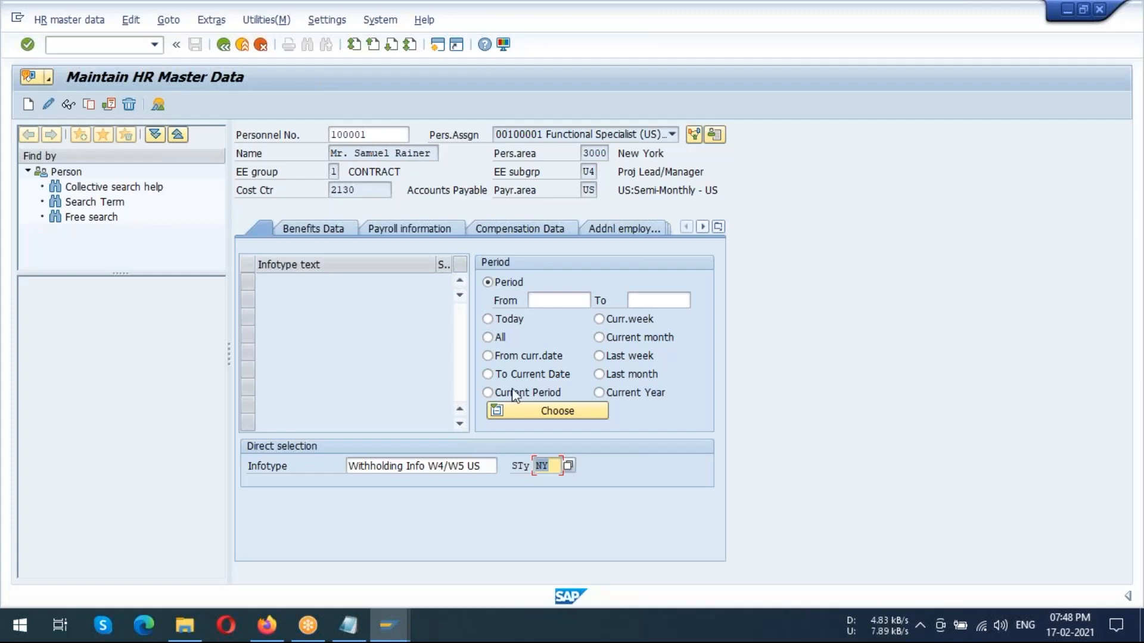
{"action": "left_click", "coordinate": [854, 104]}
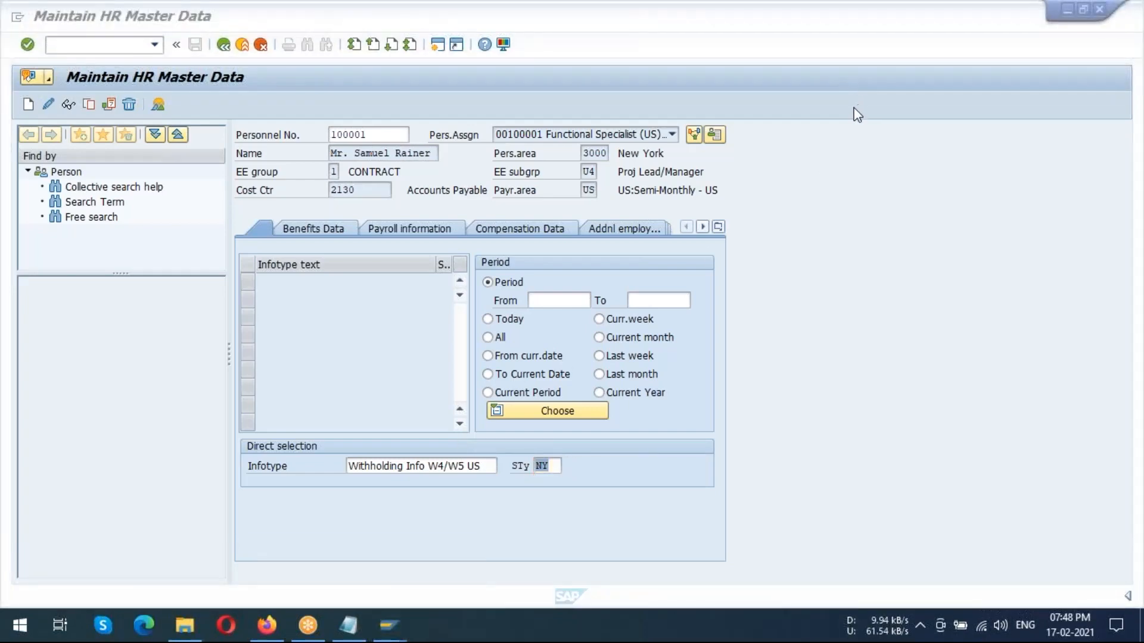
{"action": "left_click", "coordinate": [766, 374]}
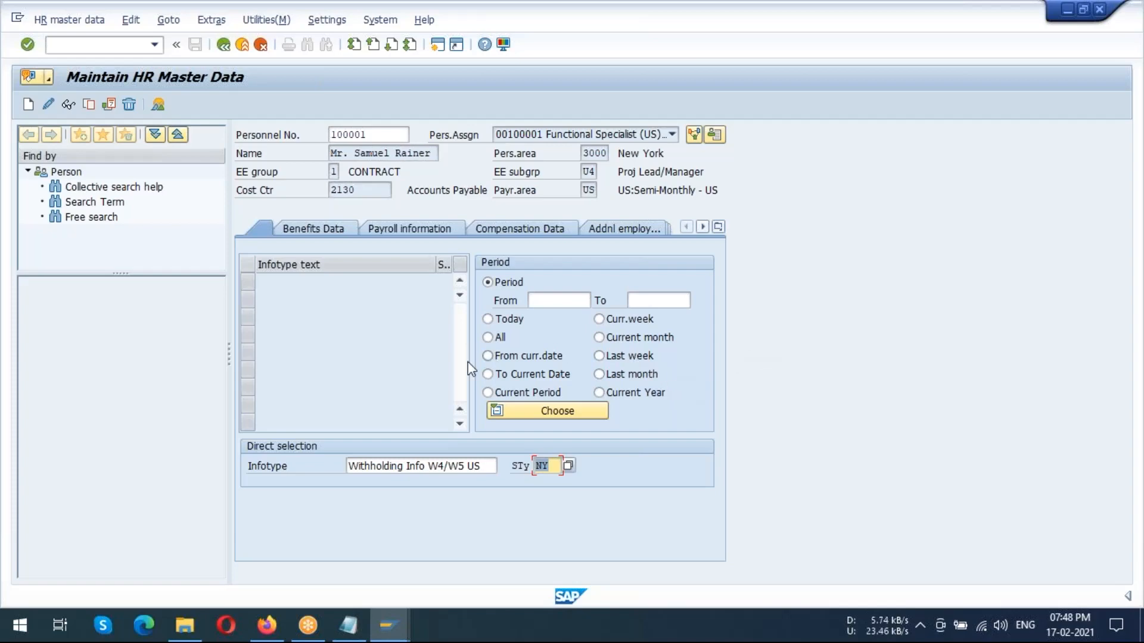
Re-enter infotype 210 with subtype NY and open the New York withholding record for entry
{"action": "left_click", "coordinate": [475, 465]}
{"action": "left_click_drag", "start_coordinate": [480, 464], "coordinate": [337, 460]}
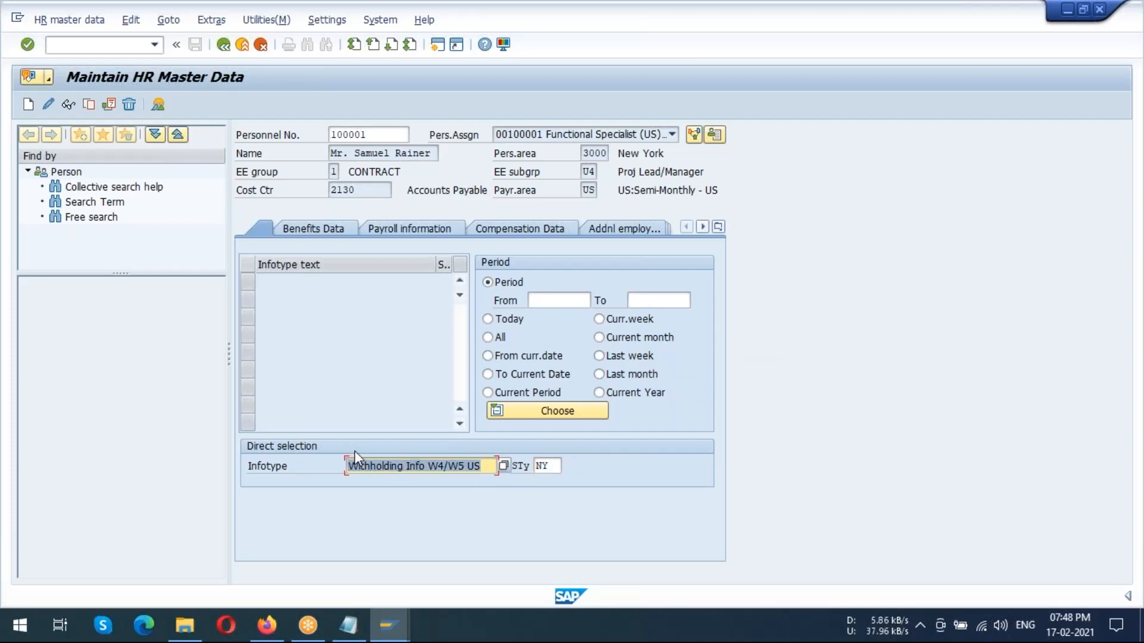
{"action": "type", "text": "210"}
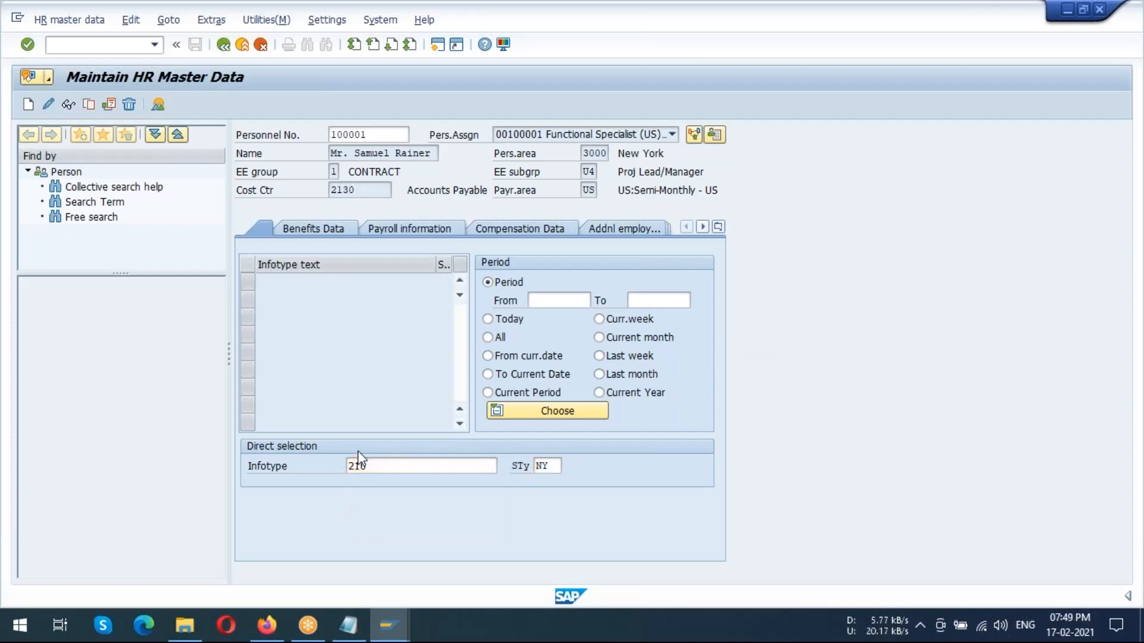
{"action": "key", "text": "Return"}
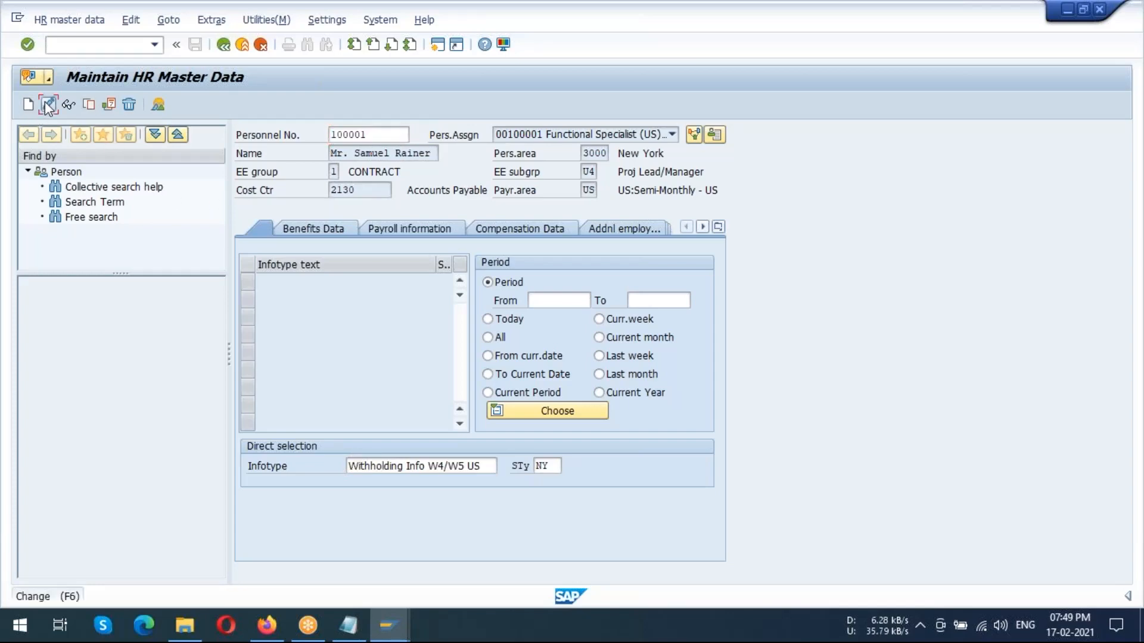
{"action": "left_click", "coordinate": [45, 101]}
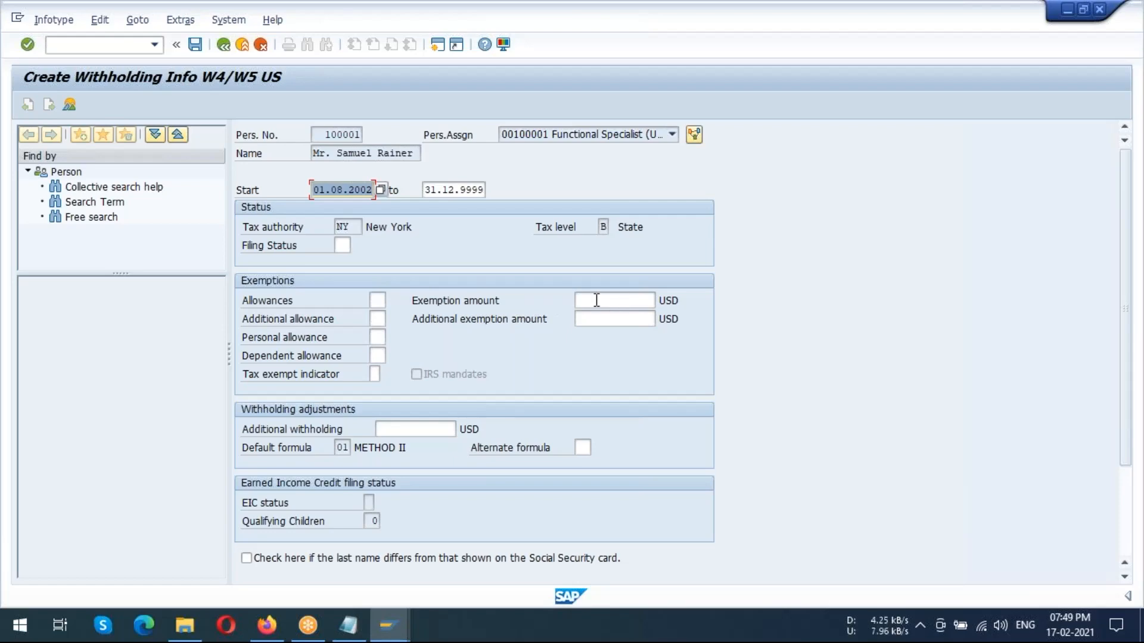
Set the filing status of the New York withholding record to 02 (Married) from its value list
{"action": "left_click", "coordinate": [345, 244]}
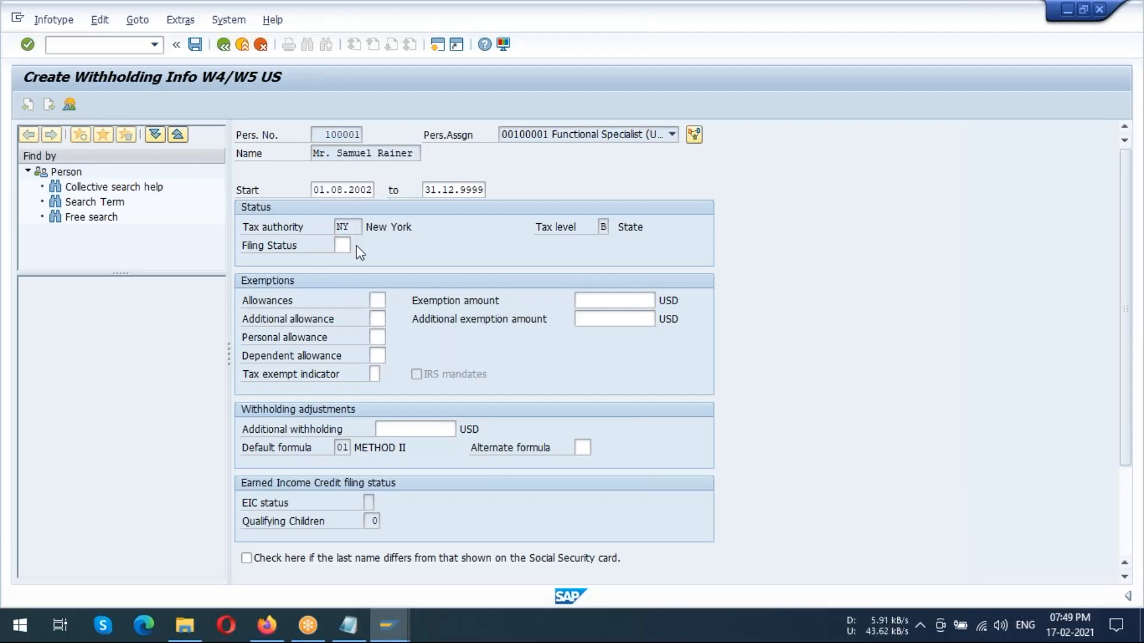
{"action": "left_click", "coordinate": [356, 245]}
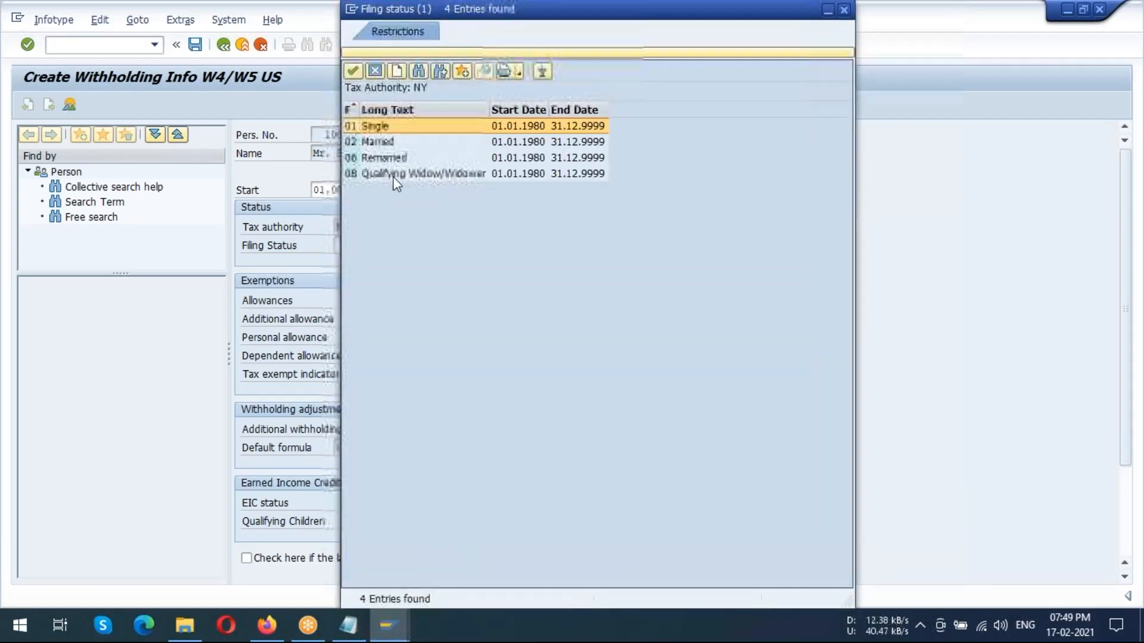
{"action": "double_click", "coordinate": [374, 142]}
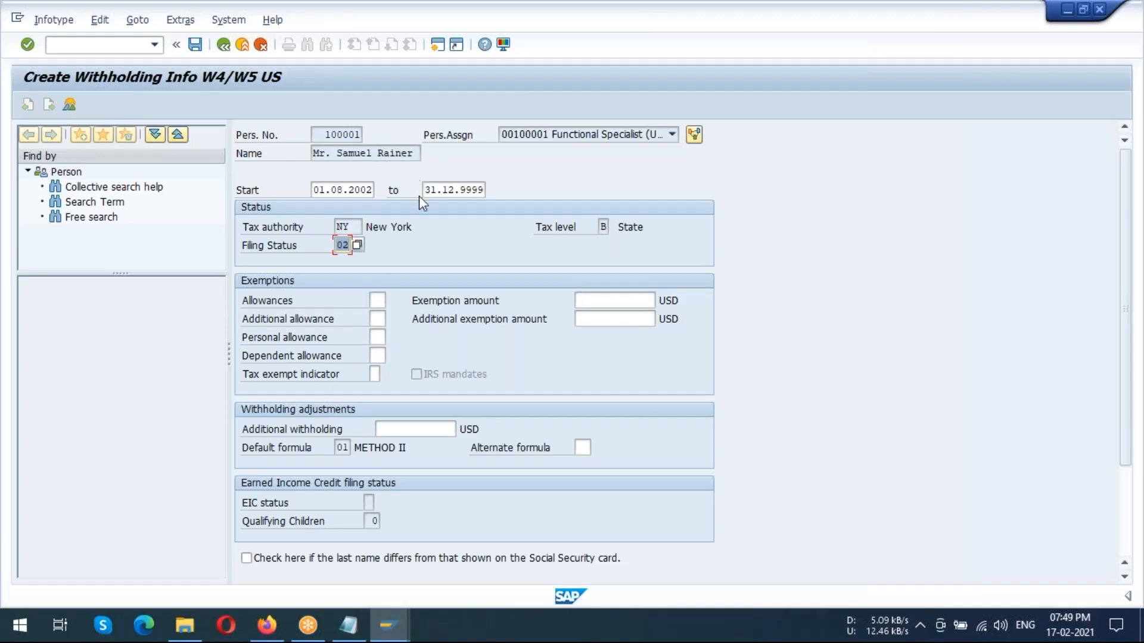
Examine the exemption amount and additional withholding fields, and read the field help for Allowances
{"action": "left_click", "coordinate": [625, 300]}
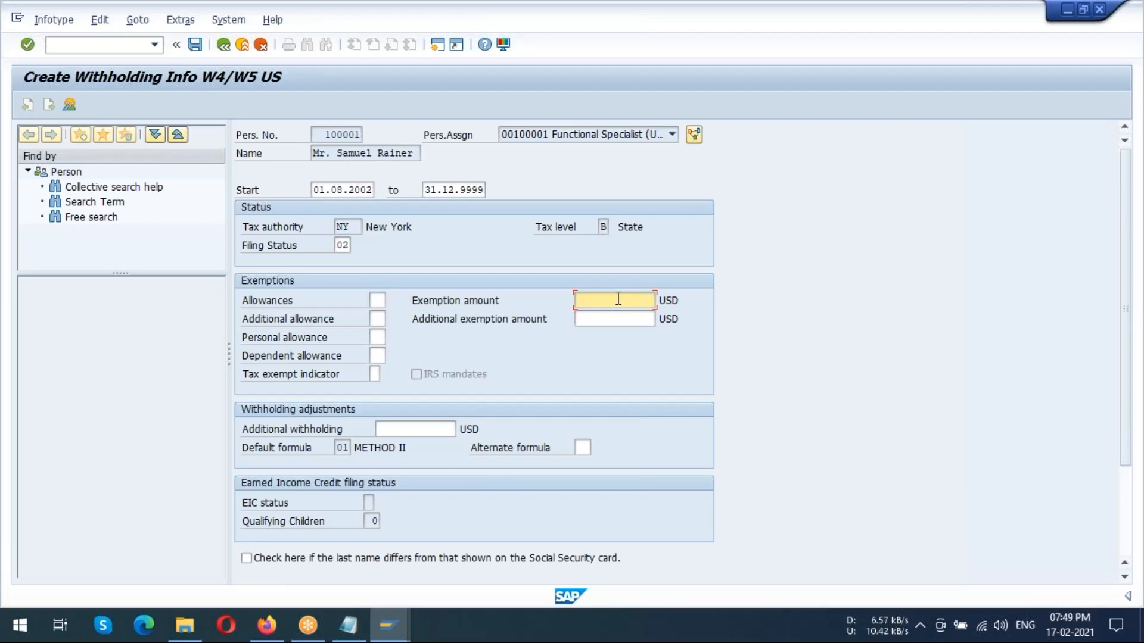
{"action": "left_click", "coordinate": [426, 430]}
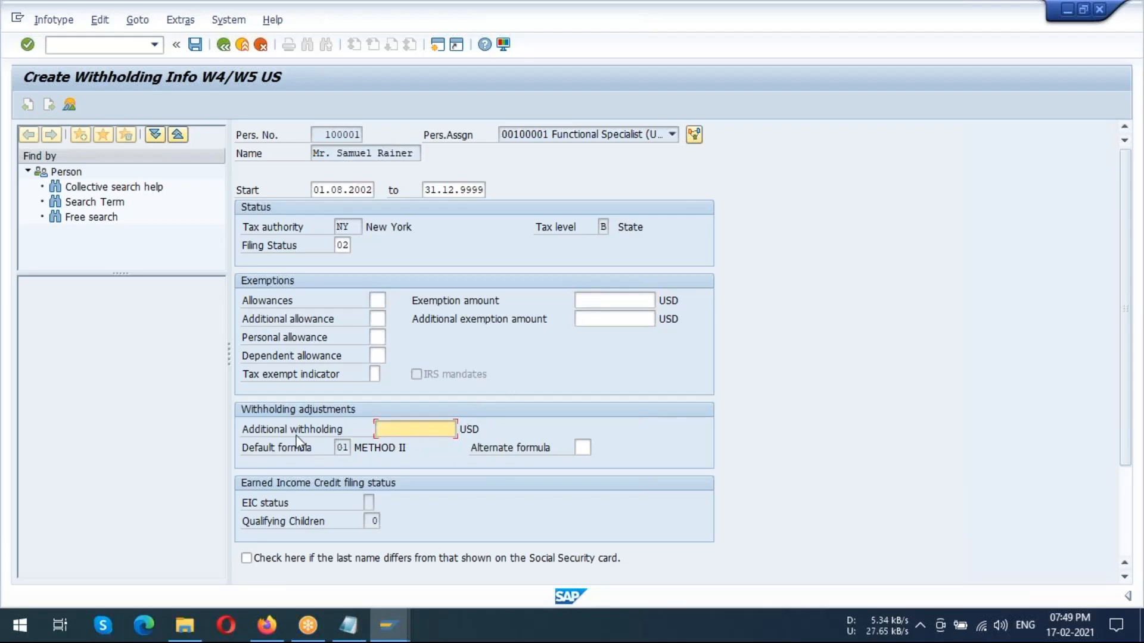
{"action": "left_click", "coordinate": [377, 302]}
{"action": "key", "text": "F1"}
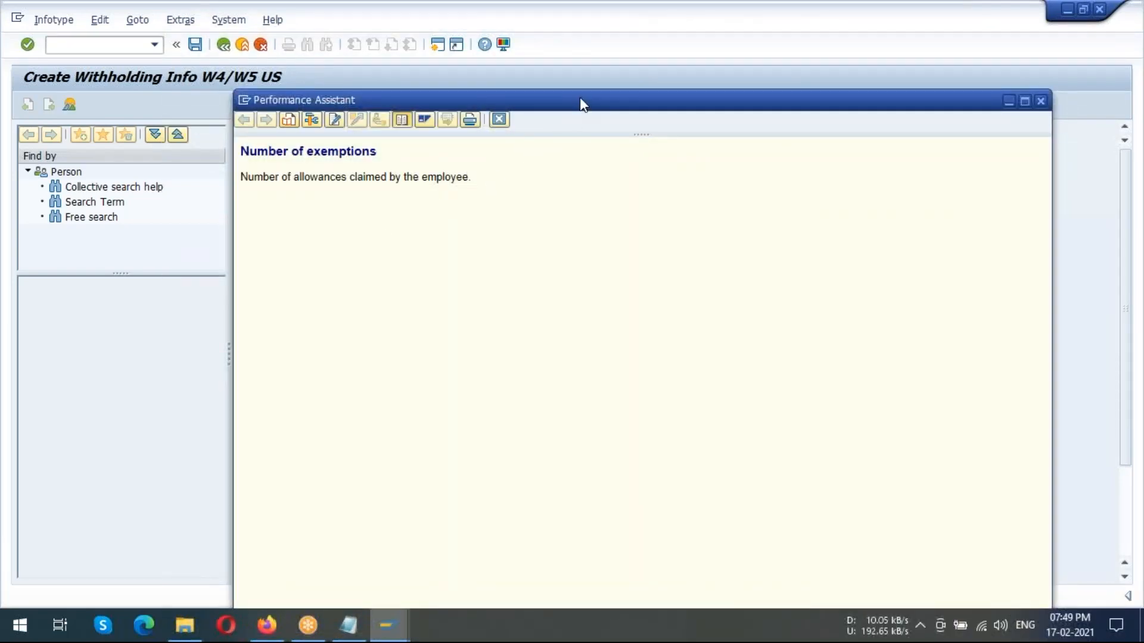
{"action": "left_click_drag", "start_coordinate": [648, 97], "coordinate": [426, 203]}
{"action": "left_click_drag", "start_coordinate": [660, 199], "coordinate": [533, 228]}
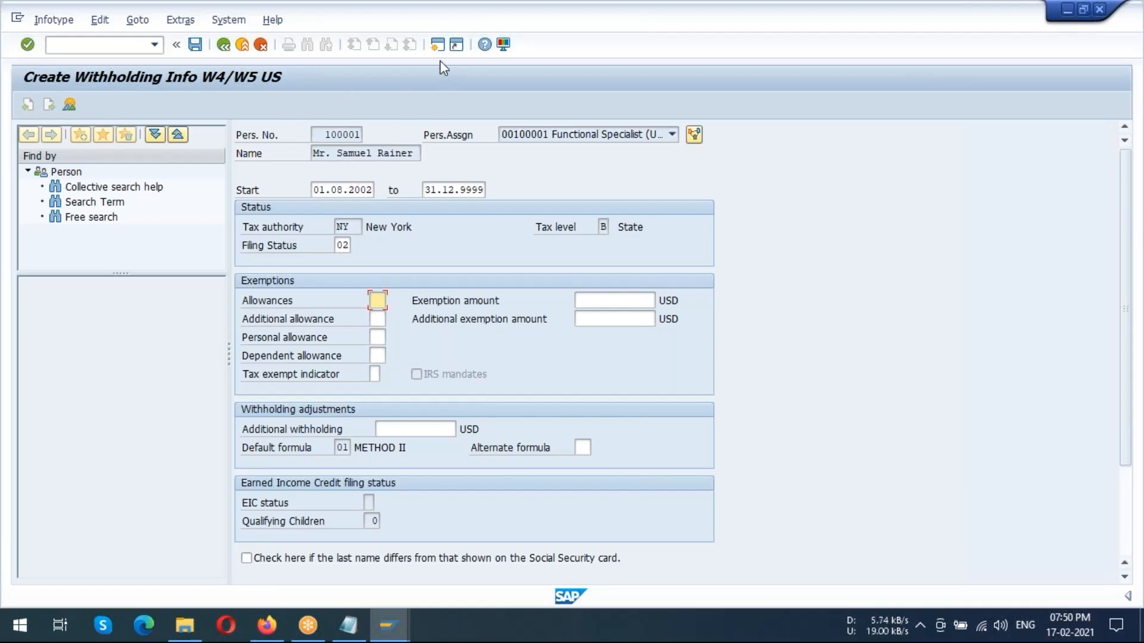
Open a new session, start transaction spro and display the SAP Reference IMG down to the Payroll area
{"action": "left_click", "coordinate": [437, 45]}
{"action": "left_click", "coordinate": [154, 45]}
{"action": "left_click", "coordinate": [82, 96]}
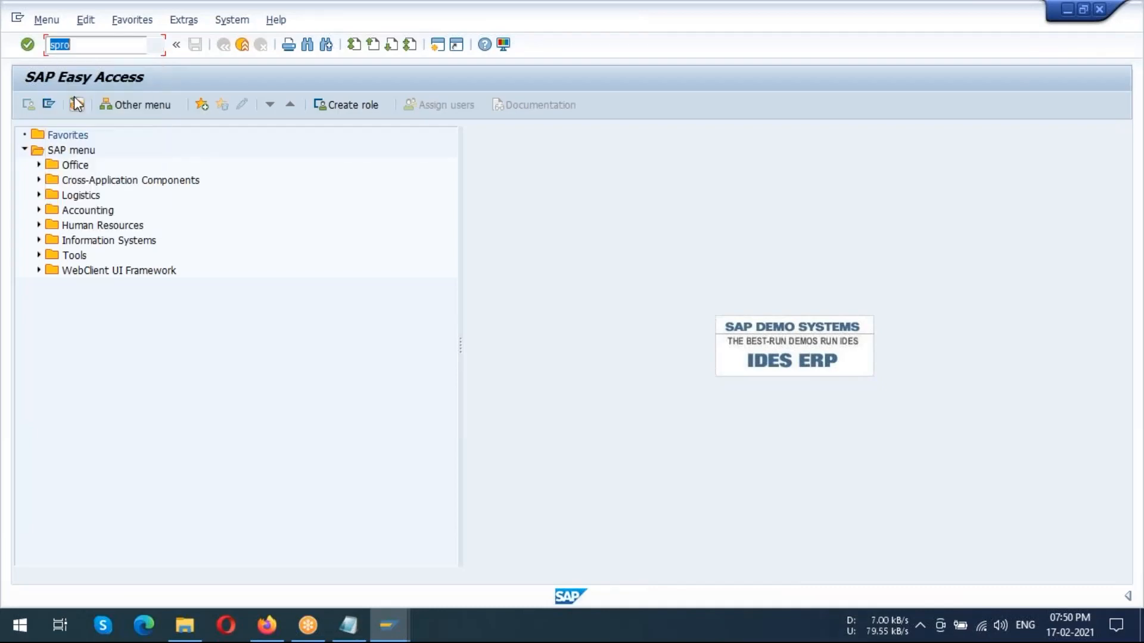
{"action": "key", "text": "Return"}
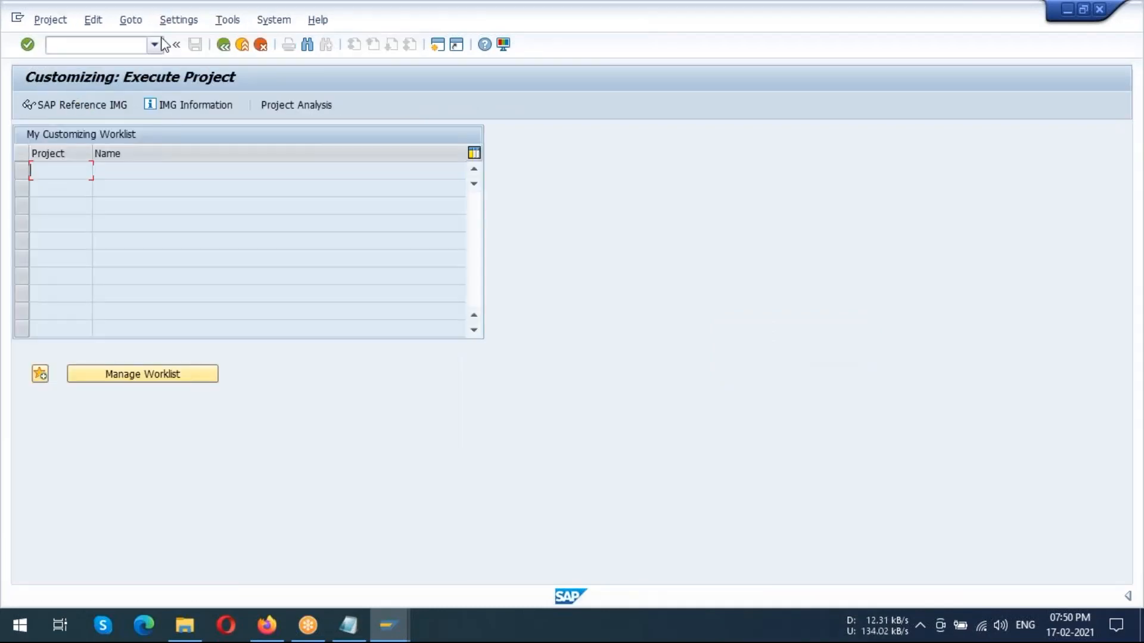
{"action": "left_click", "coordinate": [109, 106]}
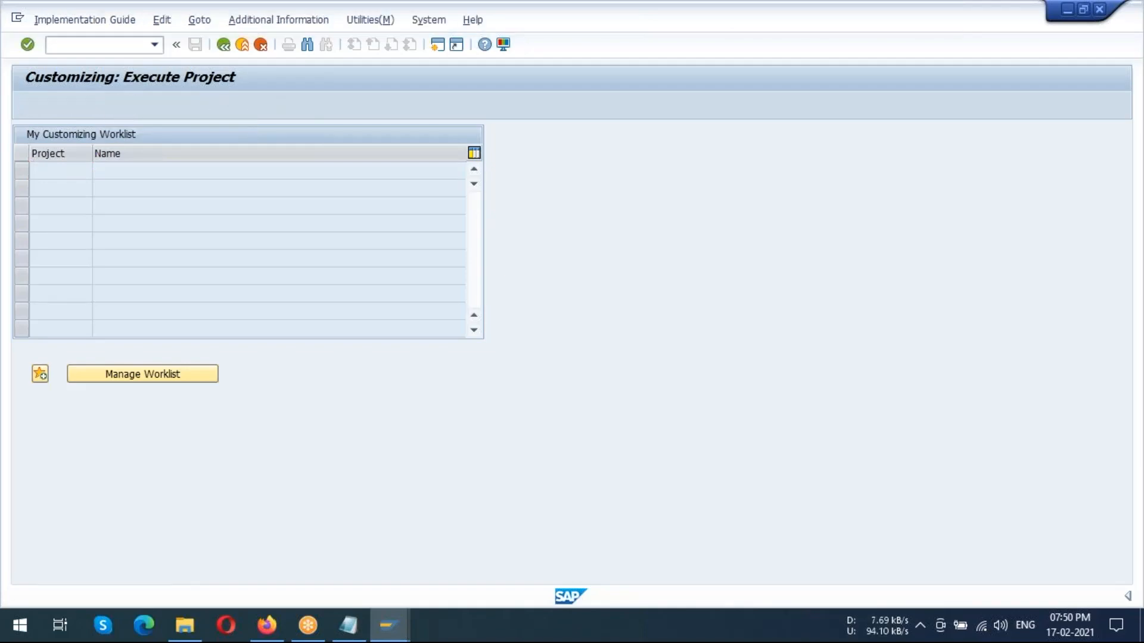
{"action": "scroll", "coordinate": [353, 209], "scroll_direction": "down", "scroll_amount": 6}
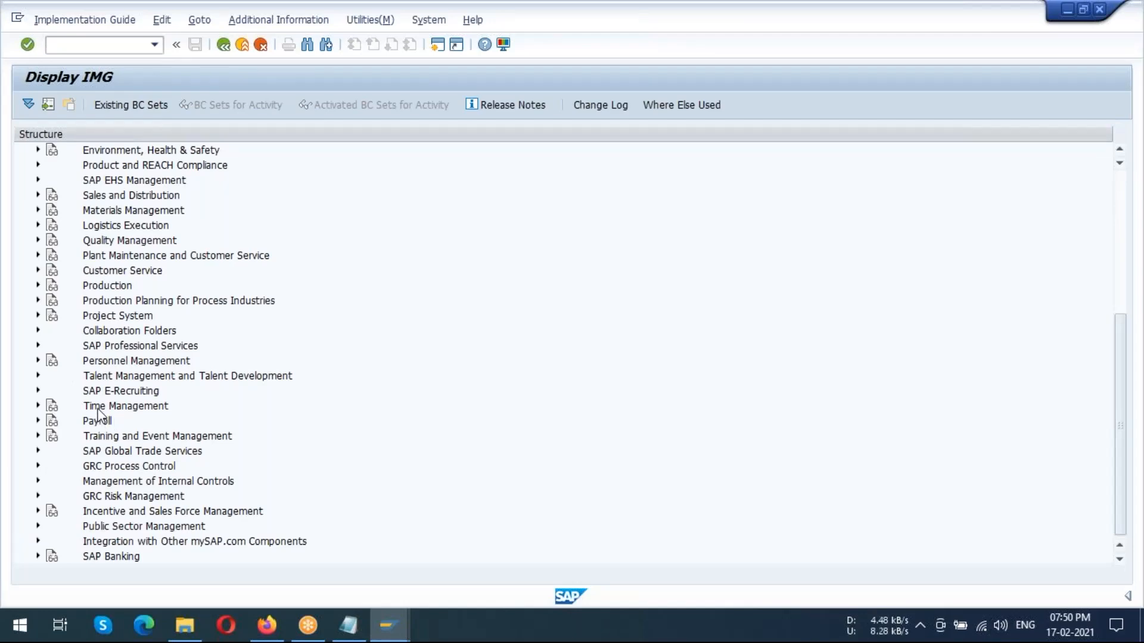
Expand the Payroll area of the IMG structure and open its Payroll: USA node
{"action": "left_click", "coordinate": [100, 424]}
{"action": "left_click", "coordinate": [38, 421]}
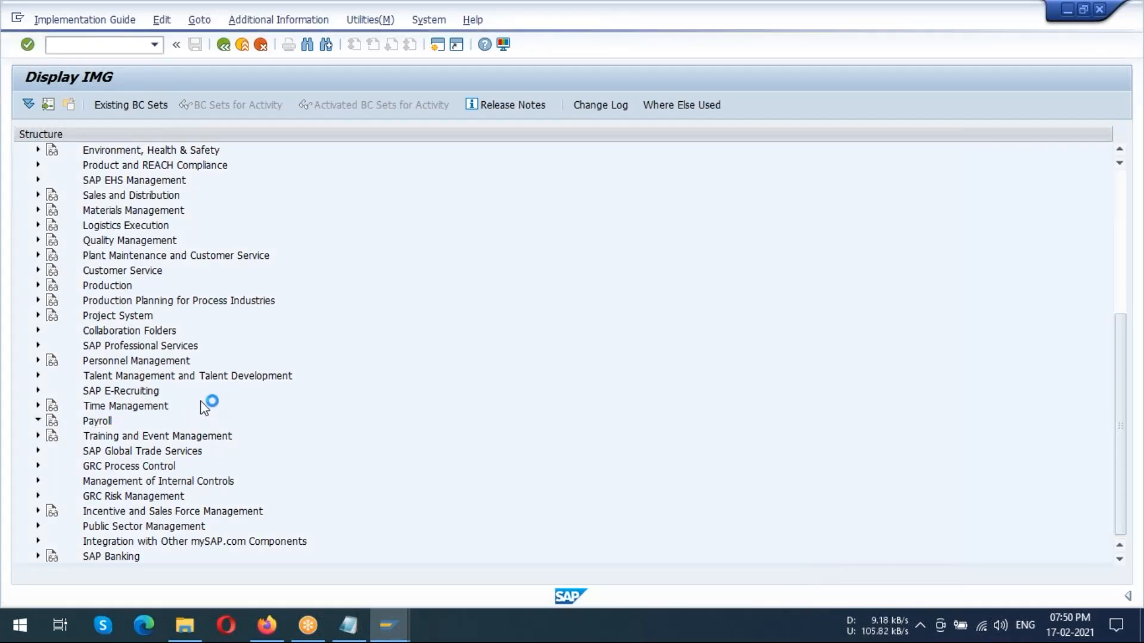
{"action": "scroll", "coordinate": [213, 352], "scroll_direction": "down", "scroll_amount": 8}
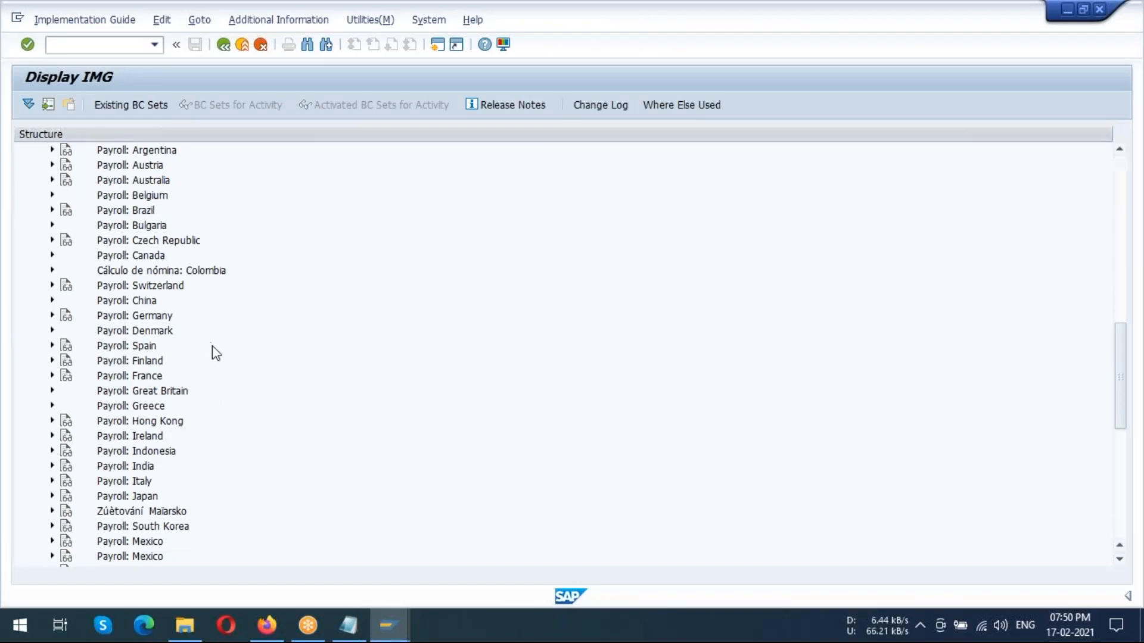
{"action": "scroll", "coordinate": [219, 361], "scroll_direction": "down", "scroll_amount": 1}
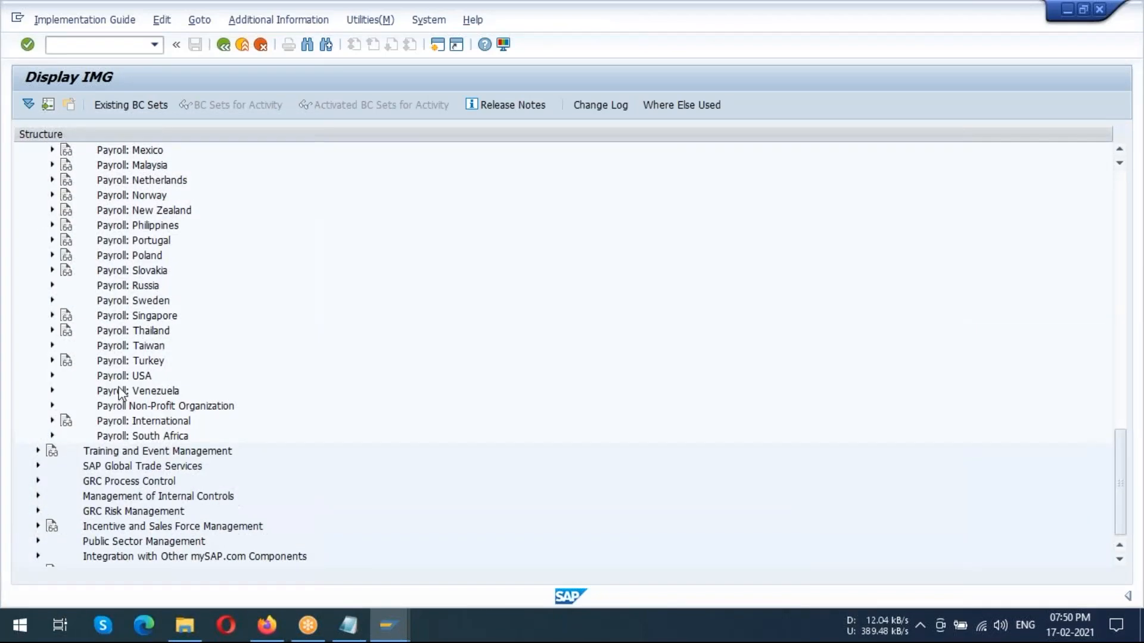
{"action": "left_click", "coordinate": [52, 375]}
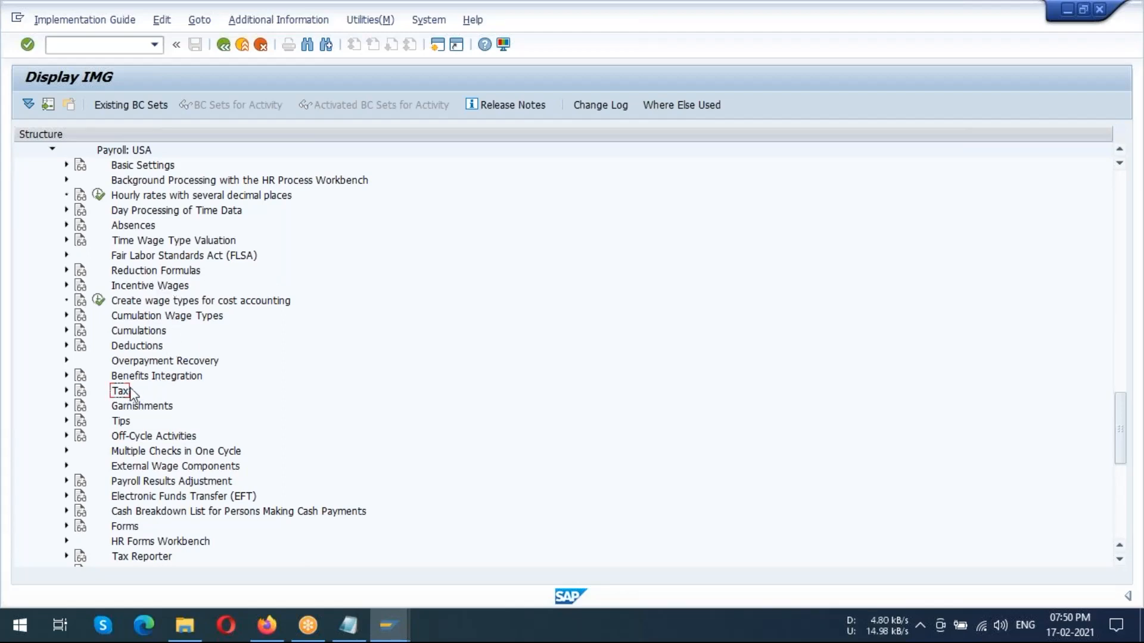
Expand the Tax node under Payroll: USA and display the activities of SAP/BSI Interface
{"action": "left_click", "coordinate": [66, 391]}
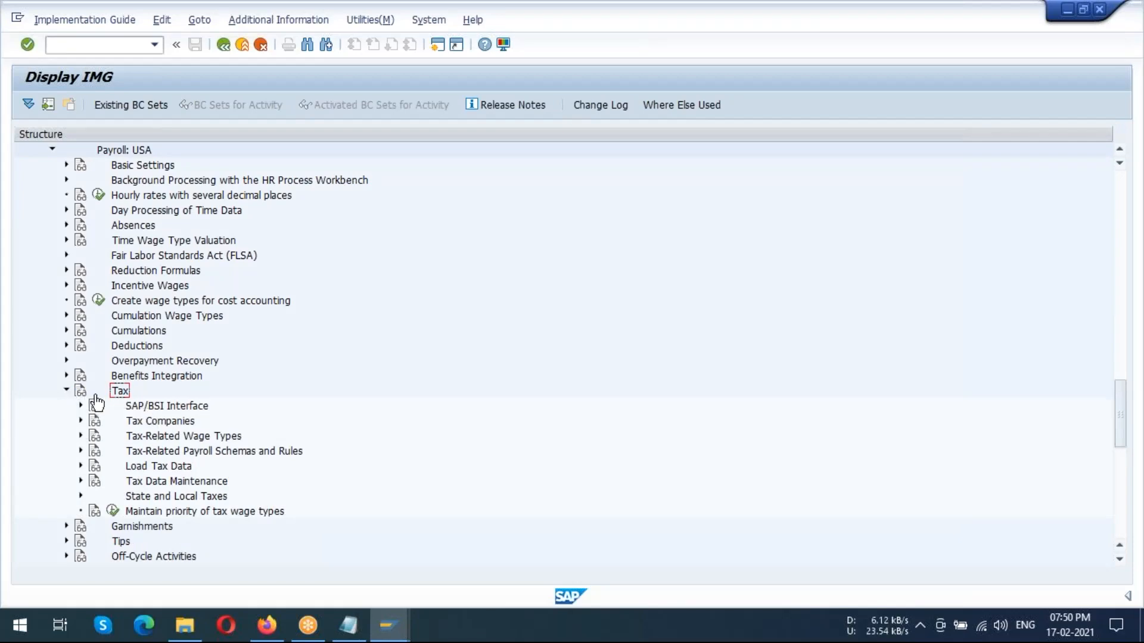
{"action": "scroll", "coordinate": [243, 363], "scroll_direction": "down", "scroll_amount": 1}
{"action": "left_click", "coordinate": [127, 363]}
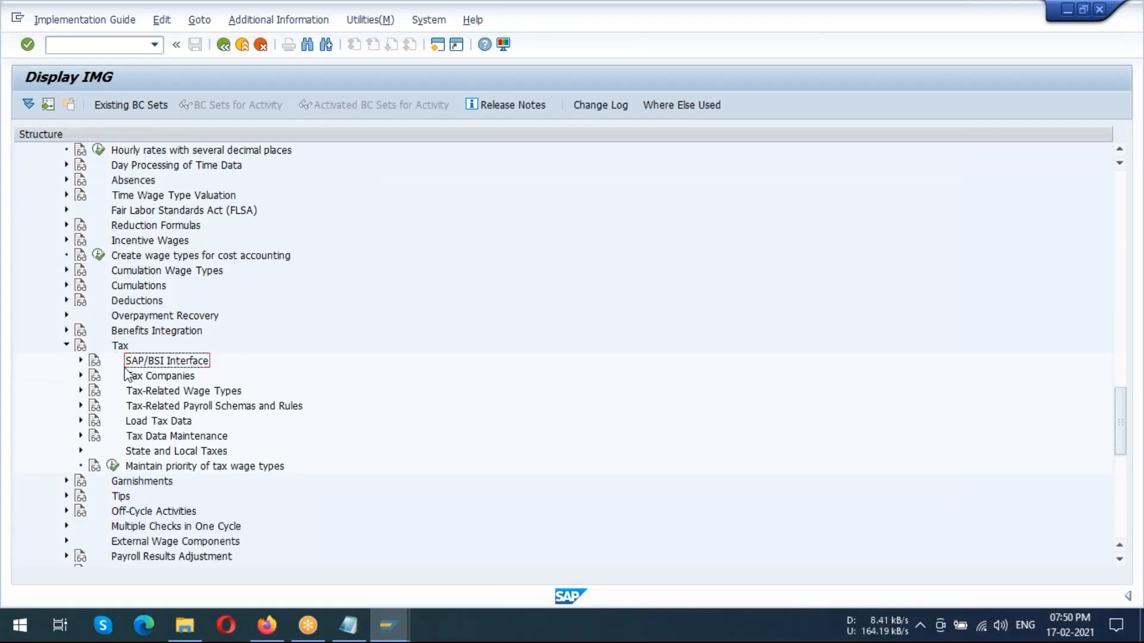
{"action": "left_click", "coordinate": [81, 361]}
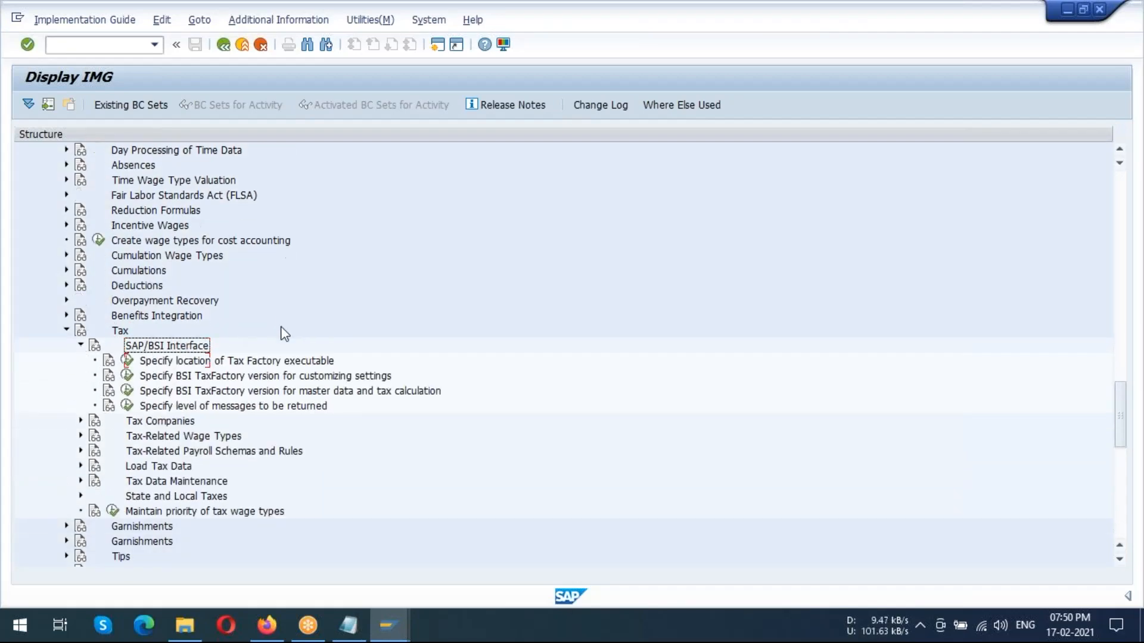
{"action": "scroll", "coordinate": [283, 335], "scroll_direction": "down", "scroll_amount": 1}
Read the SAP/BSI Interface documentation on the BSI TaxFactory licence and copy the BSI web address from it
{"action": "left_click", "coordinate": [134, 301]}
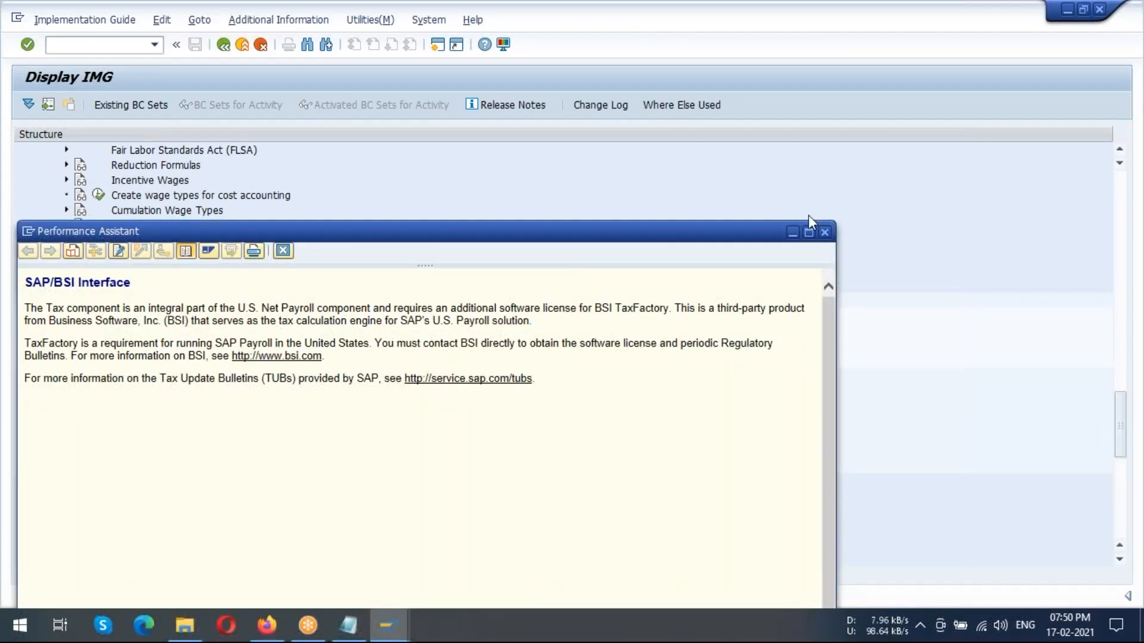
{"action": "left_click", "coordinate": [845, 104]}
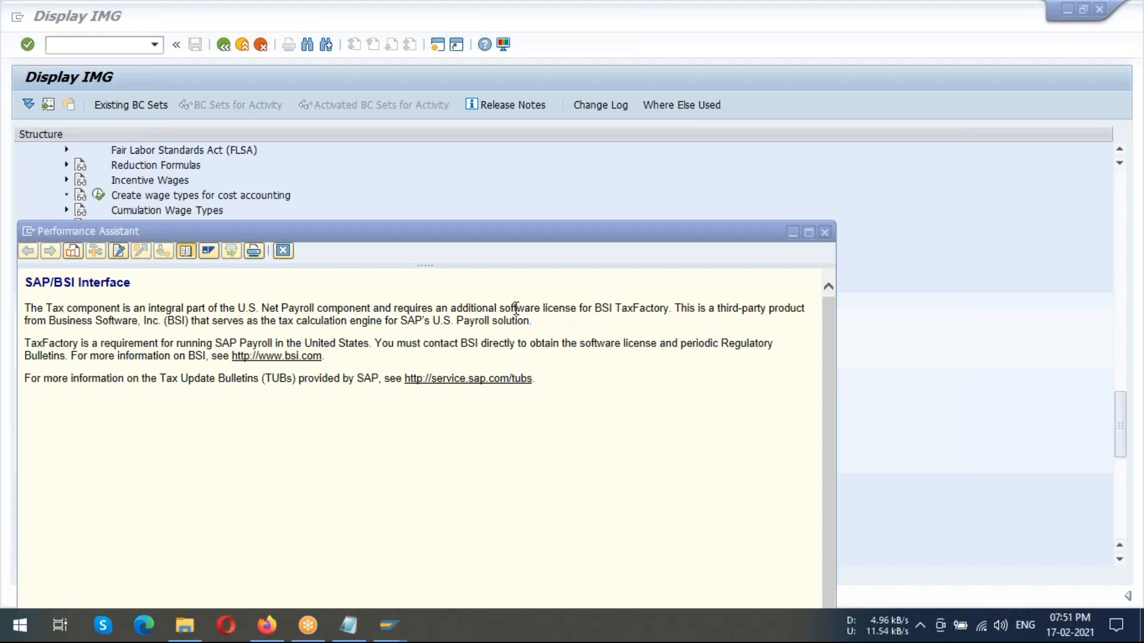
{"action": "left_click_drag", "start_coordinate": [500, 308], "coordinate": [596, 304]}
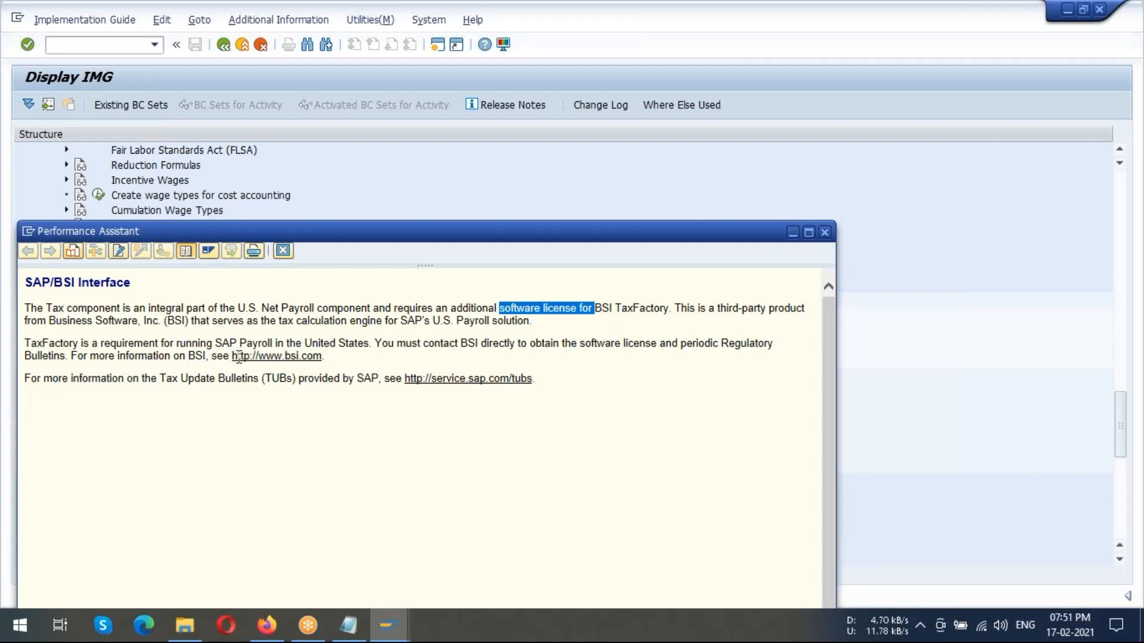
{"action": "left_click_drag", "start_coordinate": [233, 356], "coordinate": [323, 356]}
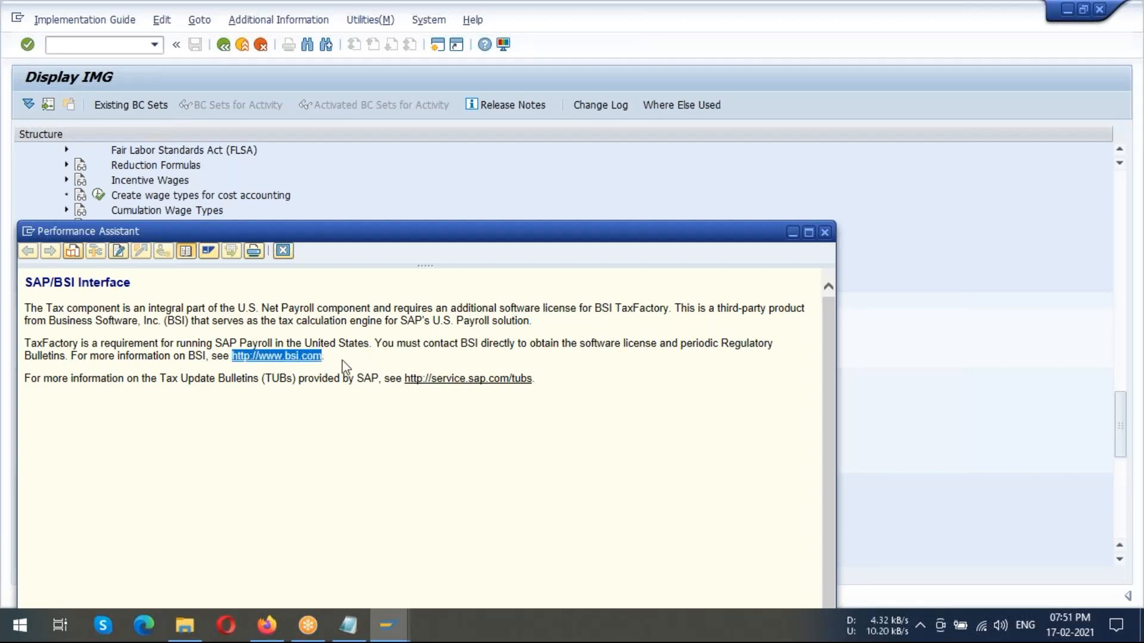
{"action": "left_click", "coordinate": [136, 404]}
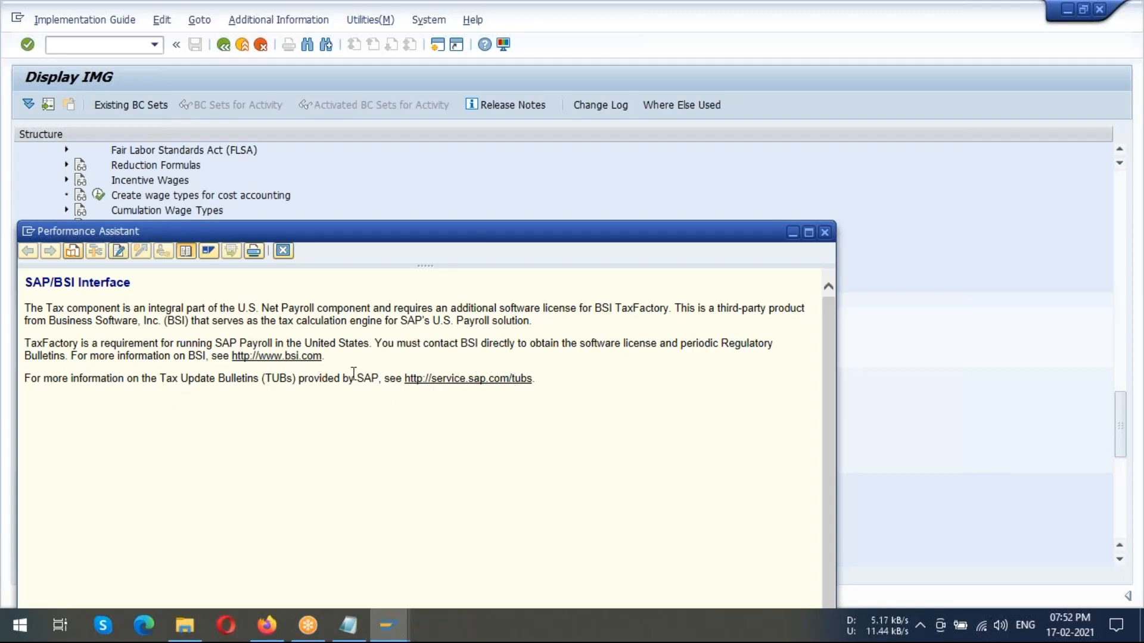
{"action": "left_click", "coordinate": [1066, 6]}
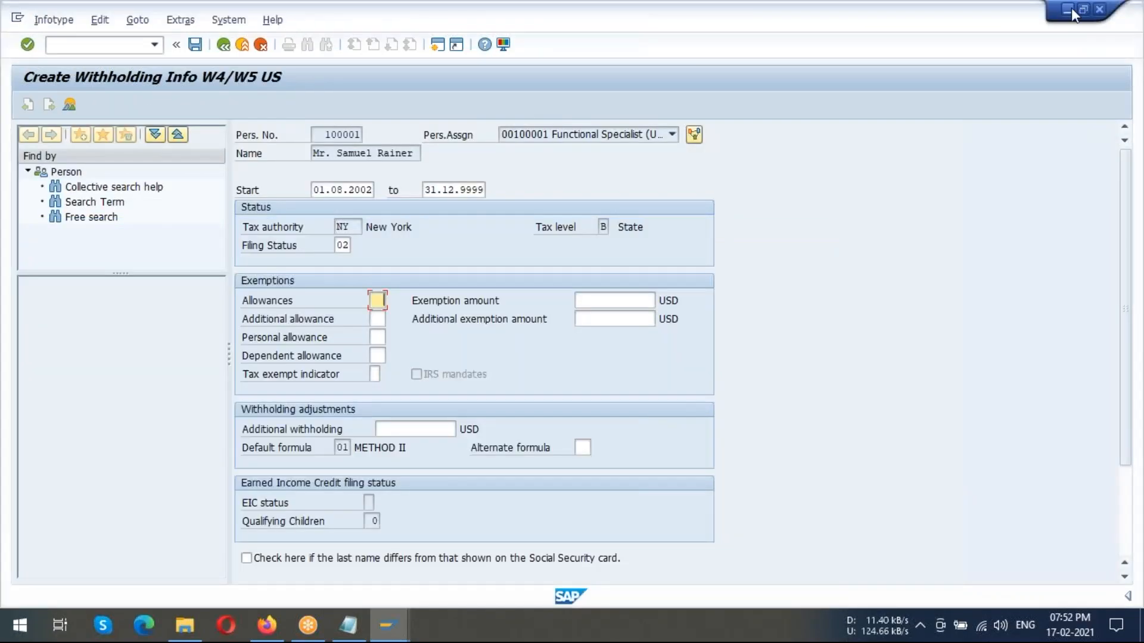
{"action": "left_click", "coordinate": [1071, 8]}
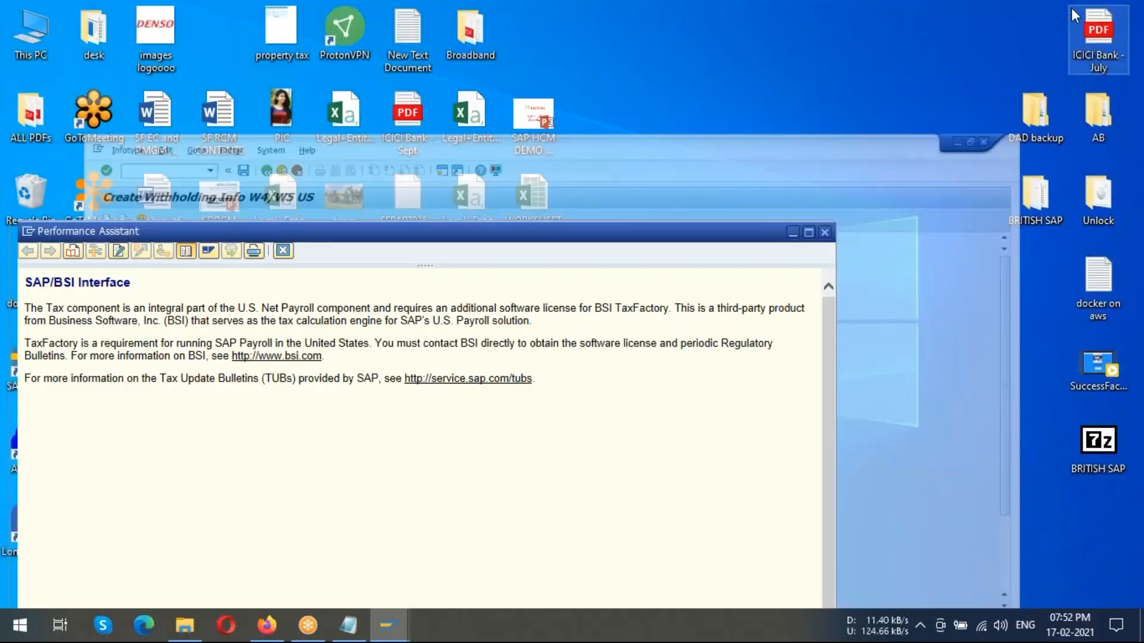
{"action": "left_click", "coordinate": [792, 232]}
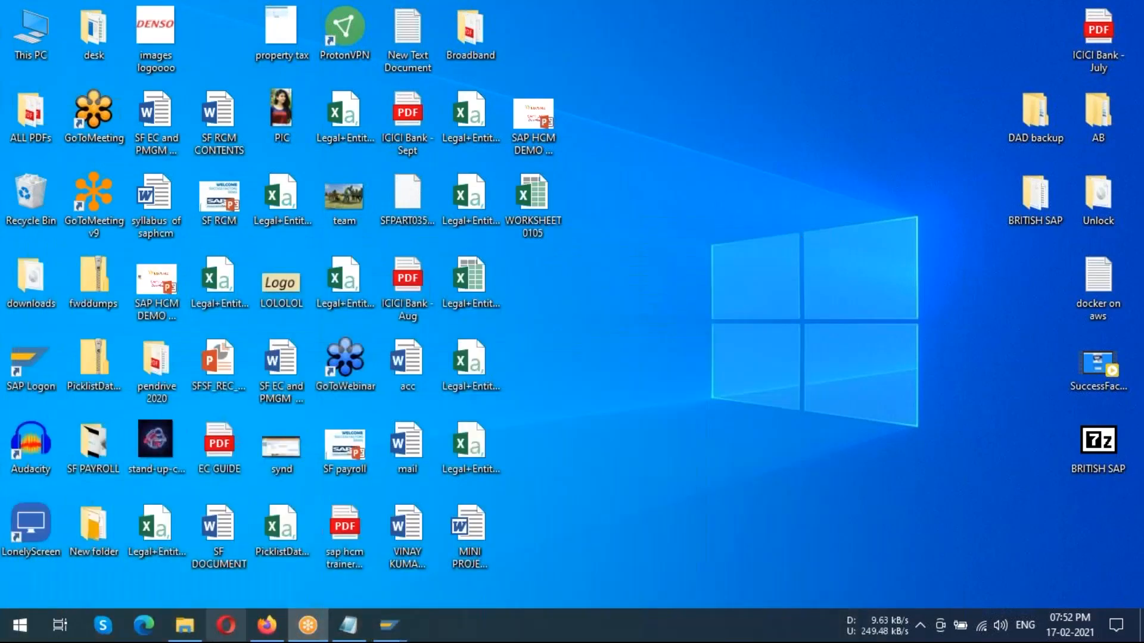
{"action": "left_click", "coordinate": [269, 622]}
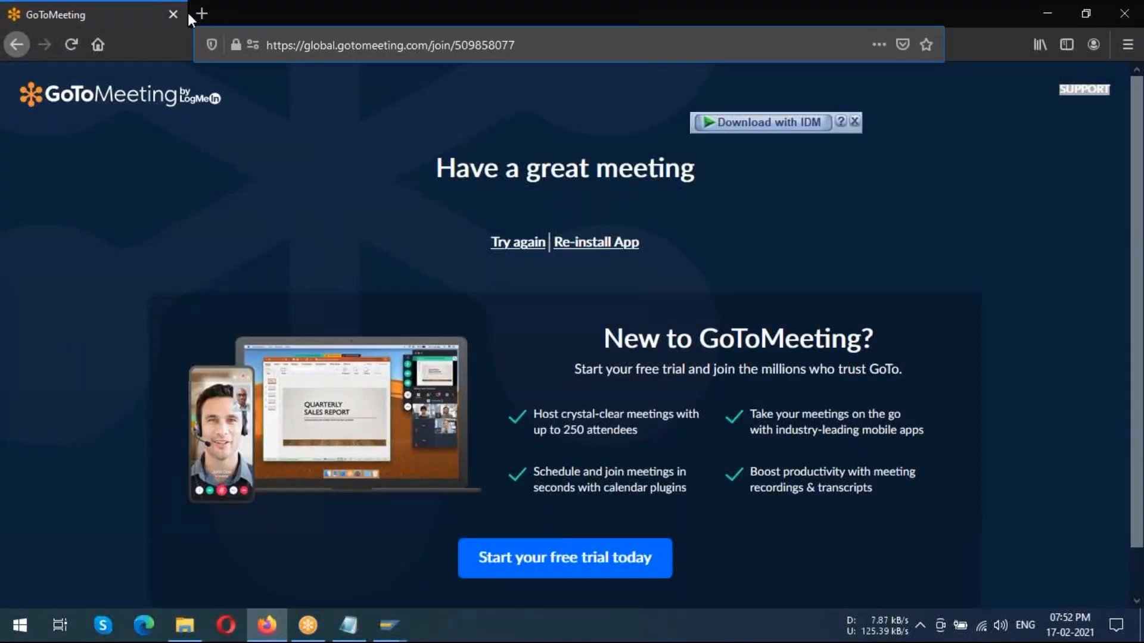
{"action": "left_click", "coordinate": [200, 13]}
{"action": "left_click", "coordinate": [236, 45]}
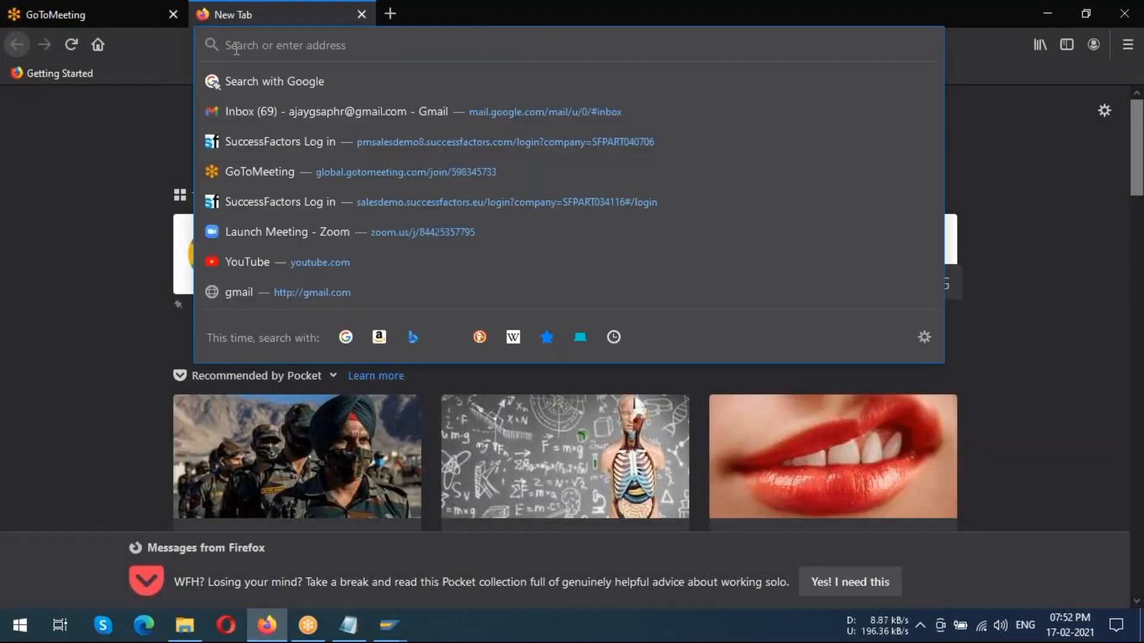
{"action": "type", "text": "http://www.bsi.com"}
{"action": "left_click", "coordinate": [341, 82]}
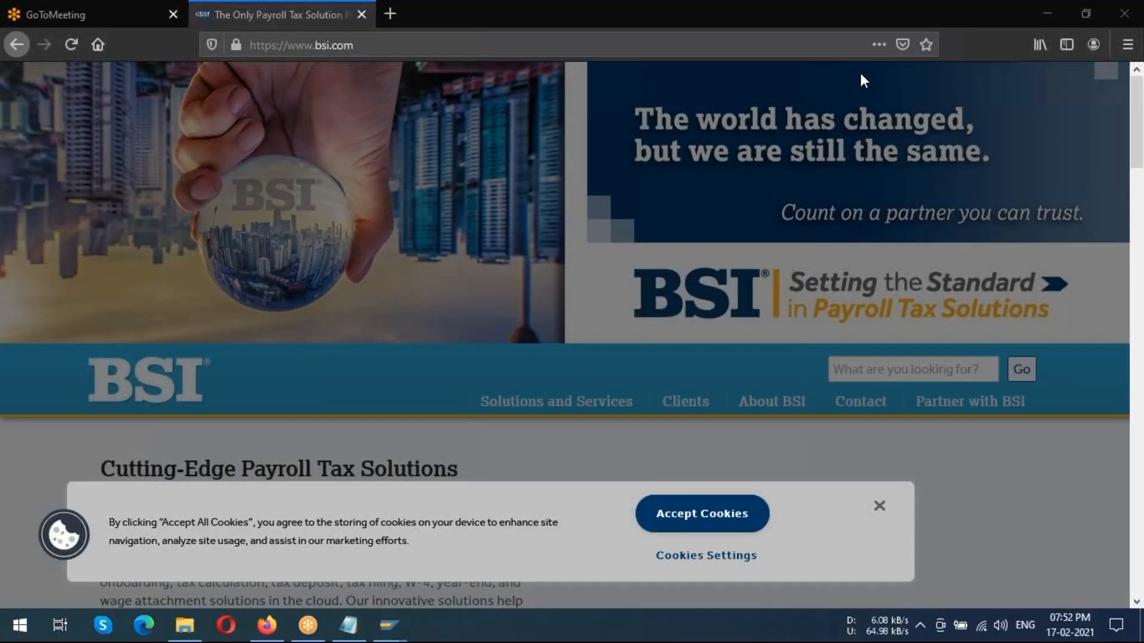
Read the BSI home page down to the ComplianceFactory section and dismiss the cookie notice
{"action": "scroll", "coordinate": [429, 359], "scroll_direction": "down", "scroll_amount": 4}
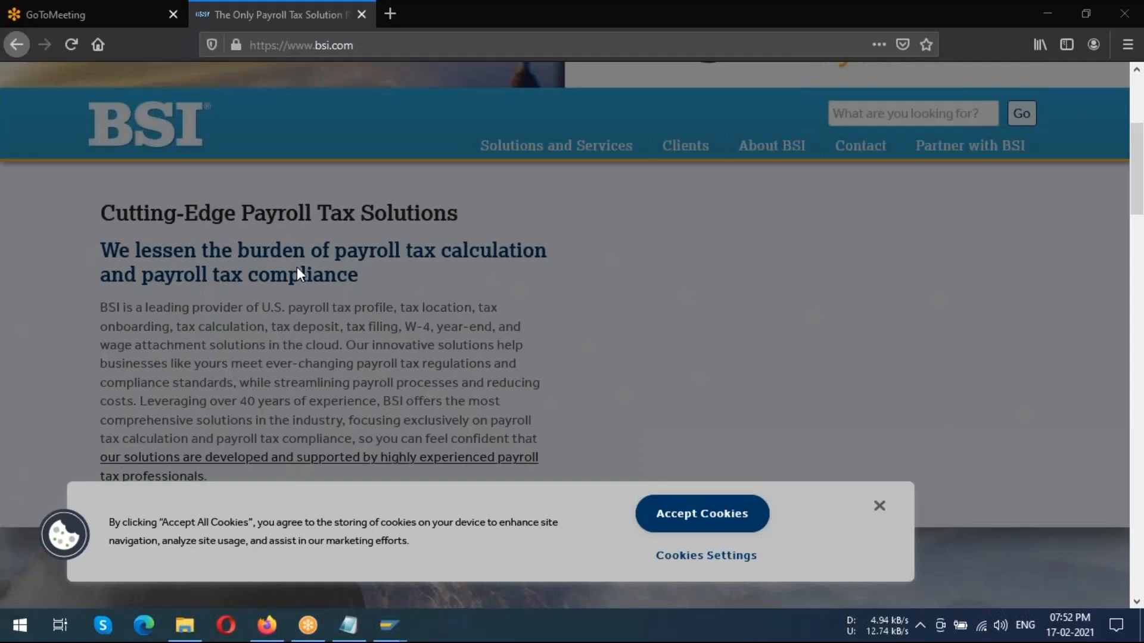
{"action": "scroll", "coordinate": [306, 245], "scroll_direction": "down", "scroll_amount": 4}
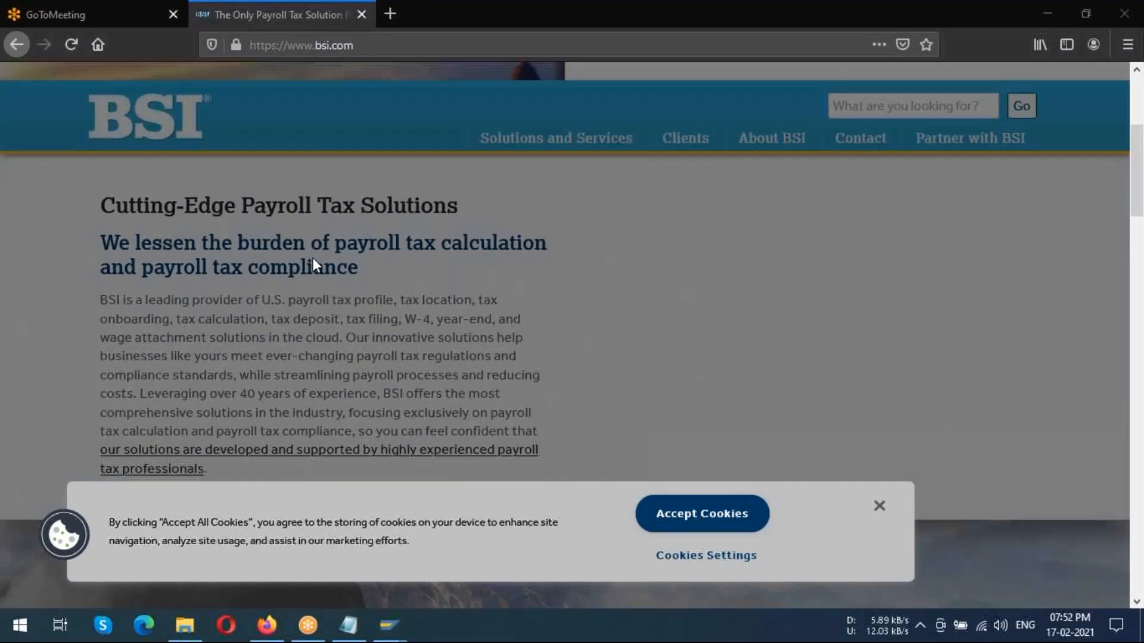
{"action": "scroll", "coordinate": [313, 256], "scroll_direction": "up", "scroll_amount": 4}
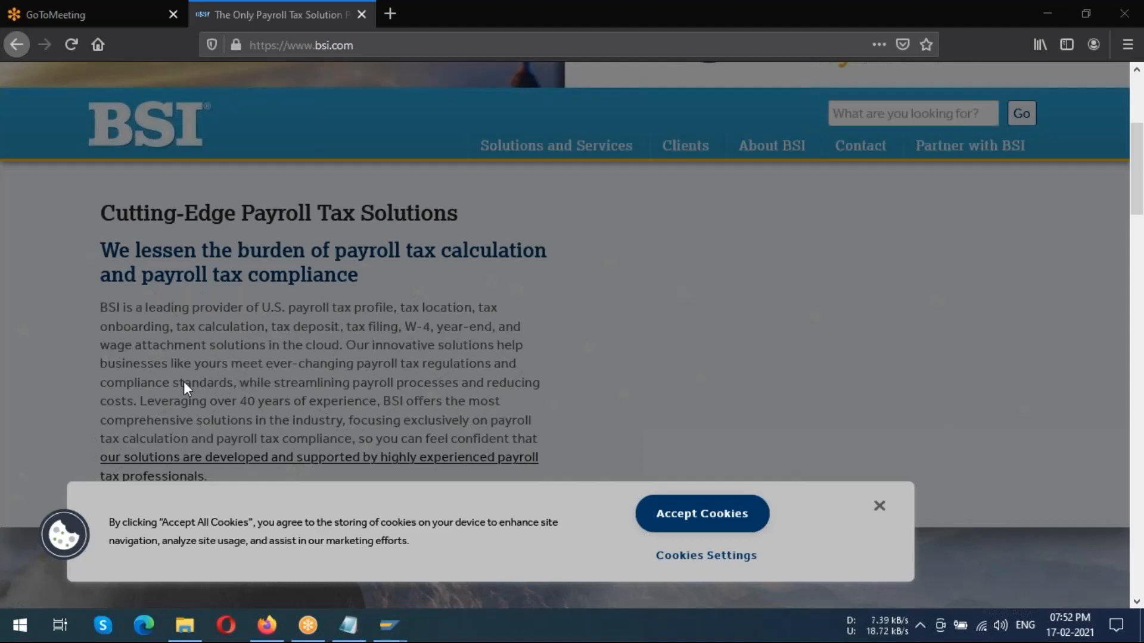
{"action": "scroll", "coordinate": [336, 342], "scroll_direction": "down", "scroll_amount": 12}
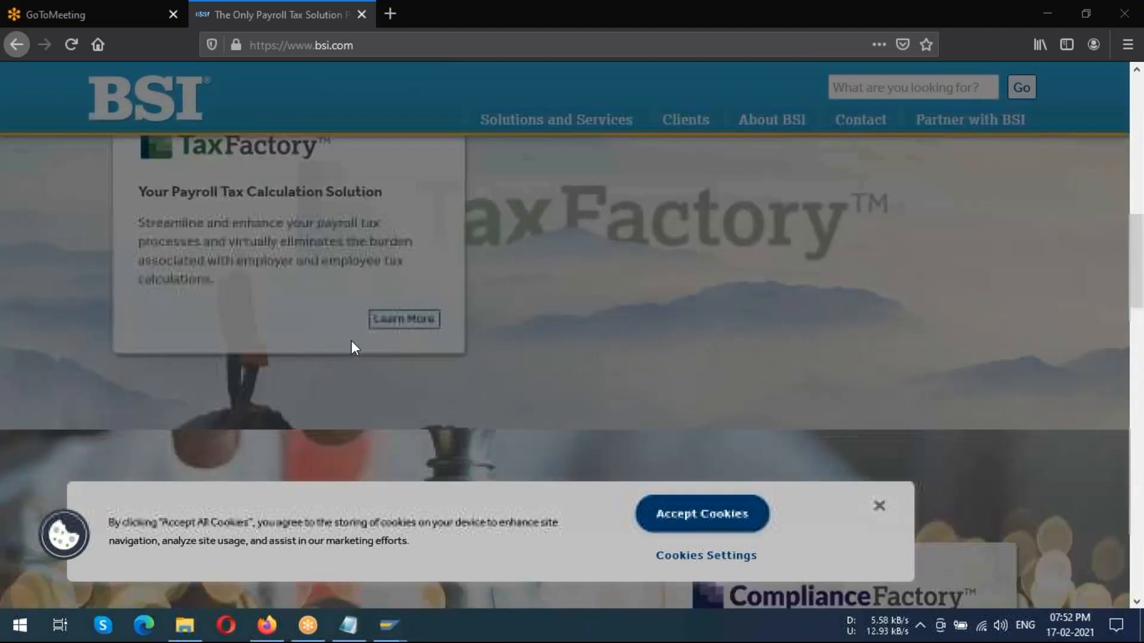
{"action": "scroll", "coordinate": [403, 328], "scroll_direction": "down", "scroll_amount": 2}
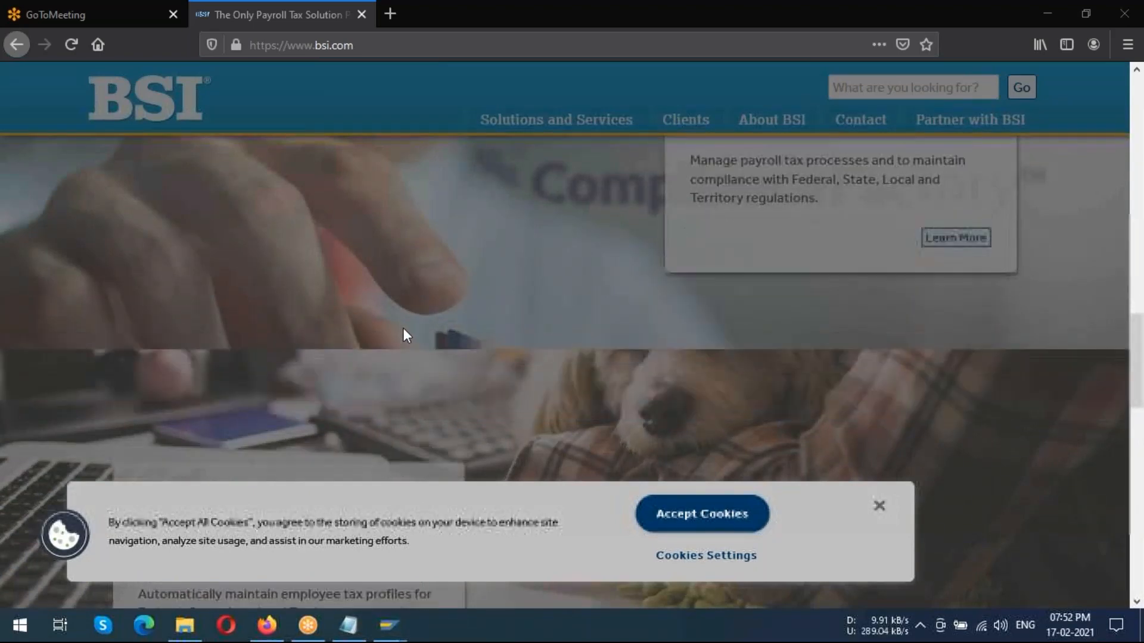
{"action": "scroll", "coordinate": [417, 328], "scroll_direction": "up", "scroll_amount": 3}
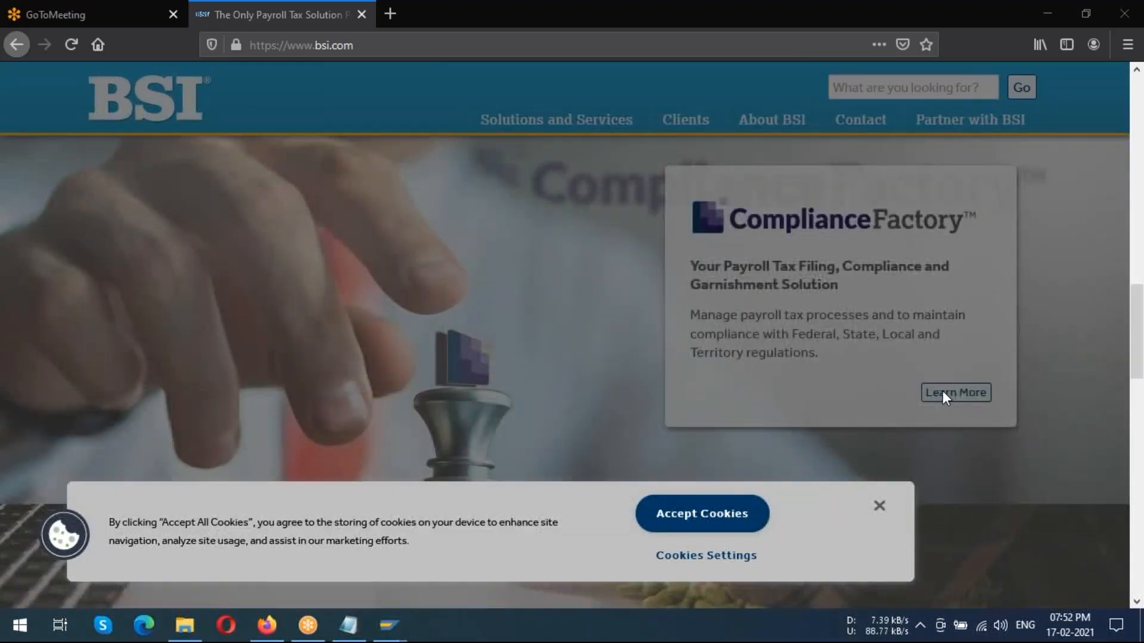
{"action": "left_click", "coordinate": [878, 507]}
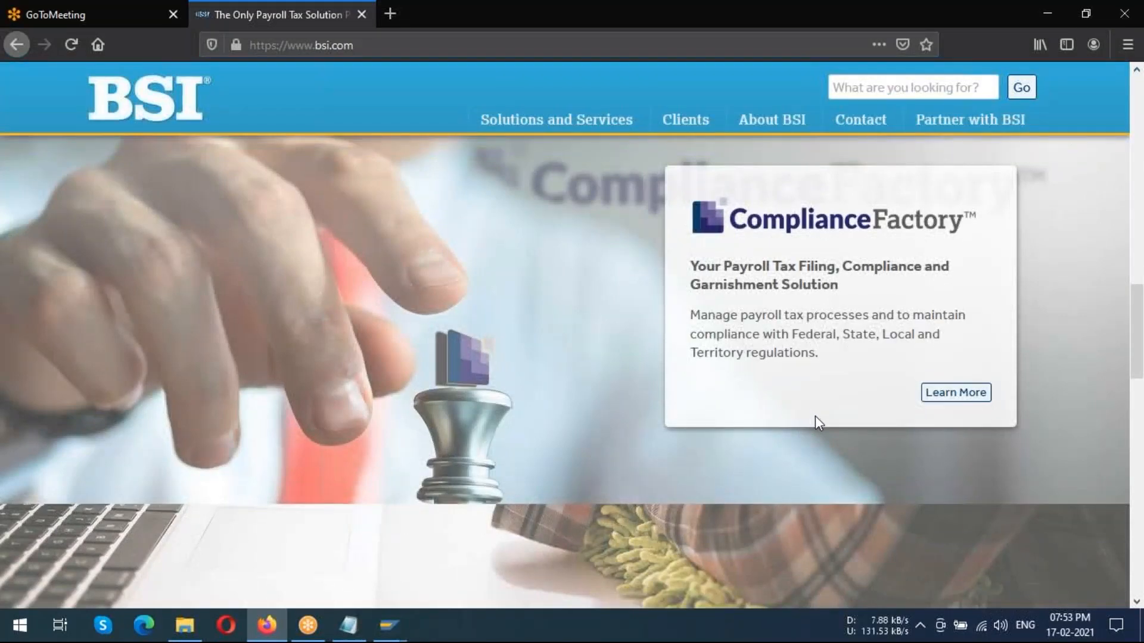
Open the ComplianceFactory product page and read it down to the complementary products and services
{"action": "left_click", "coordinate": [961, 395]}
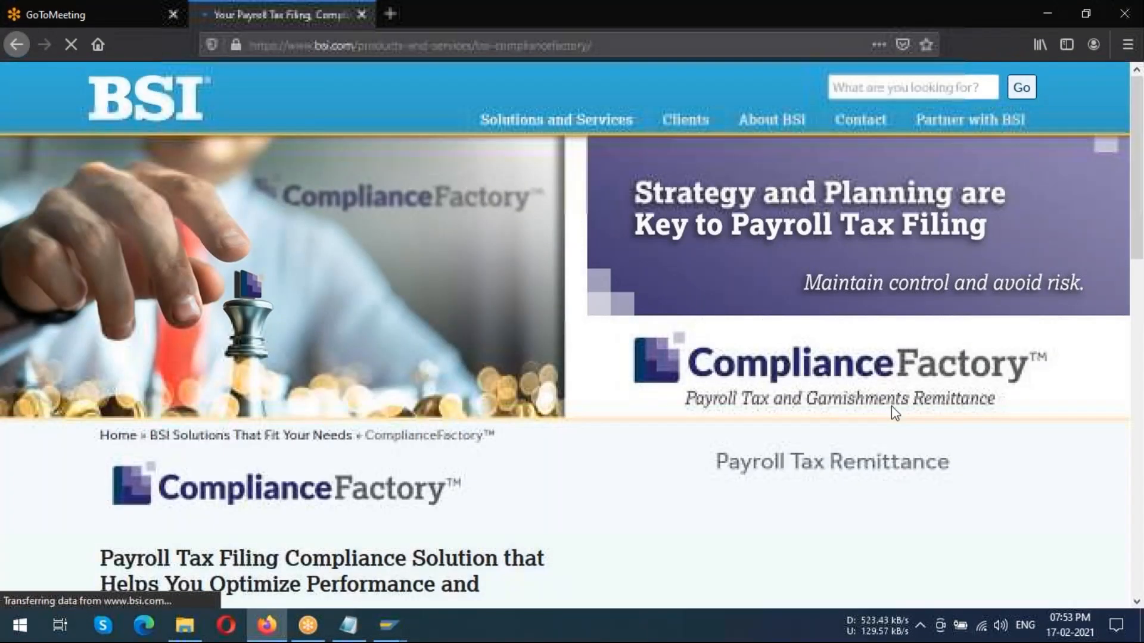
{"action": "scroll", "coordinate": [666, 381], "scroll_direction": "down", "scroll_amount": 5}
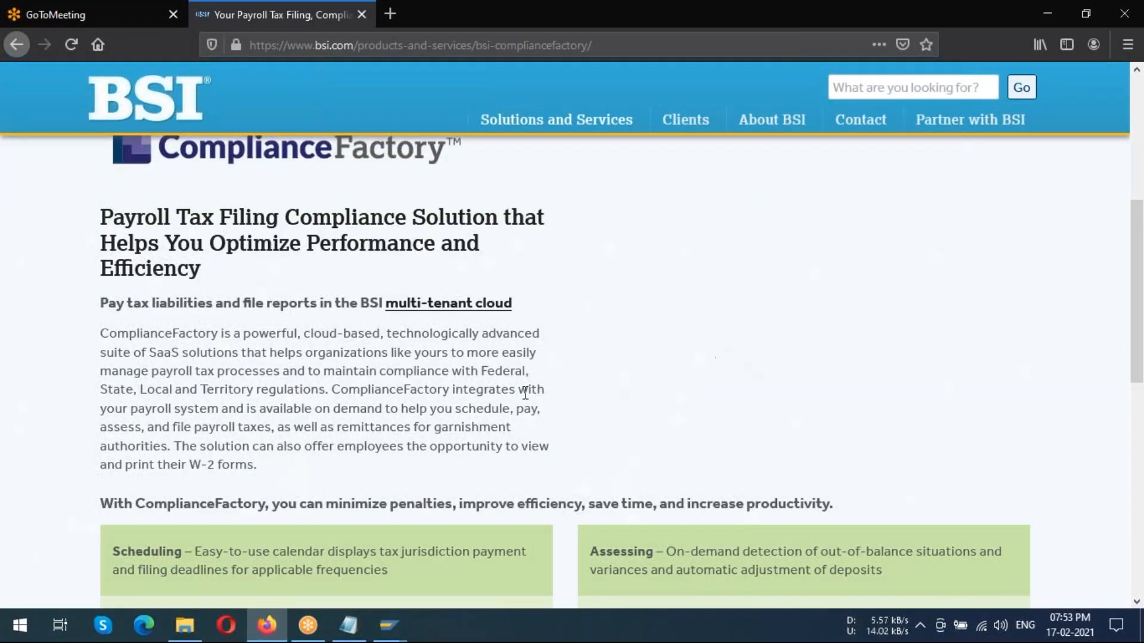
{"action": "scroll", "coordinate": [663, 332], "scroll_direction": "down", "scroll_amount": 5}
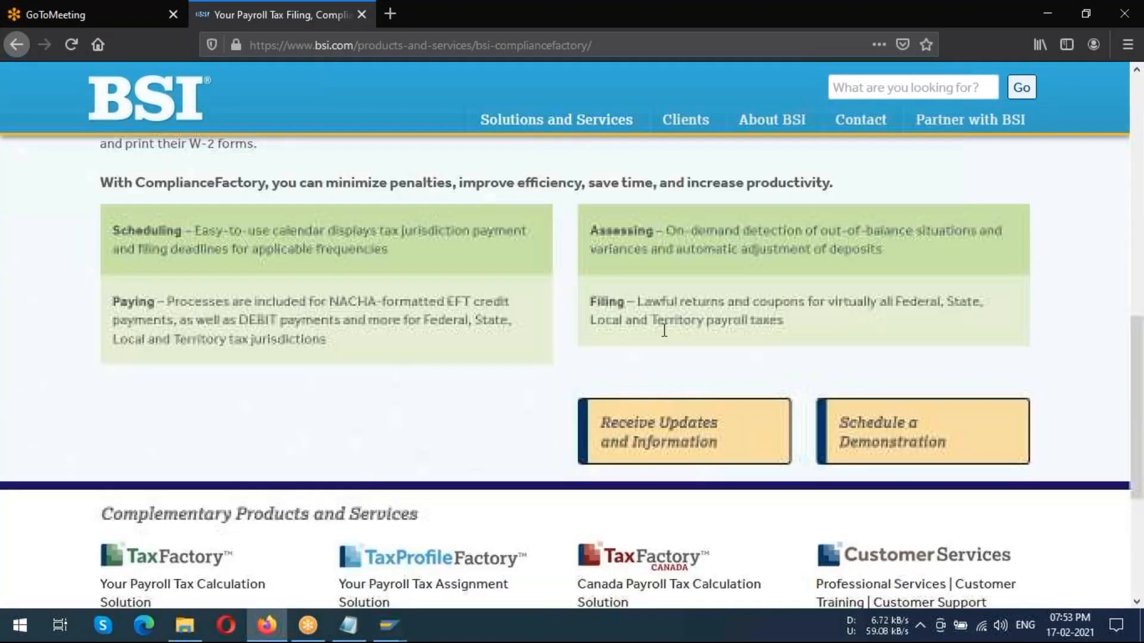
{"action": "scroll", "coordinate": [664, 331], "scroll_direction": "down", "scroll_amount": 2}
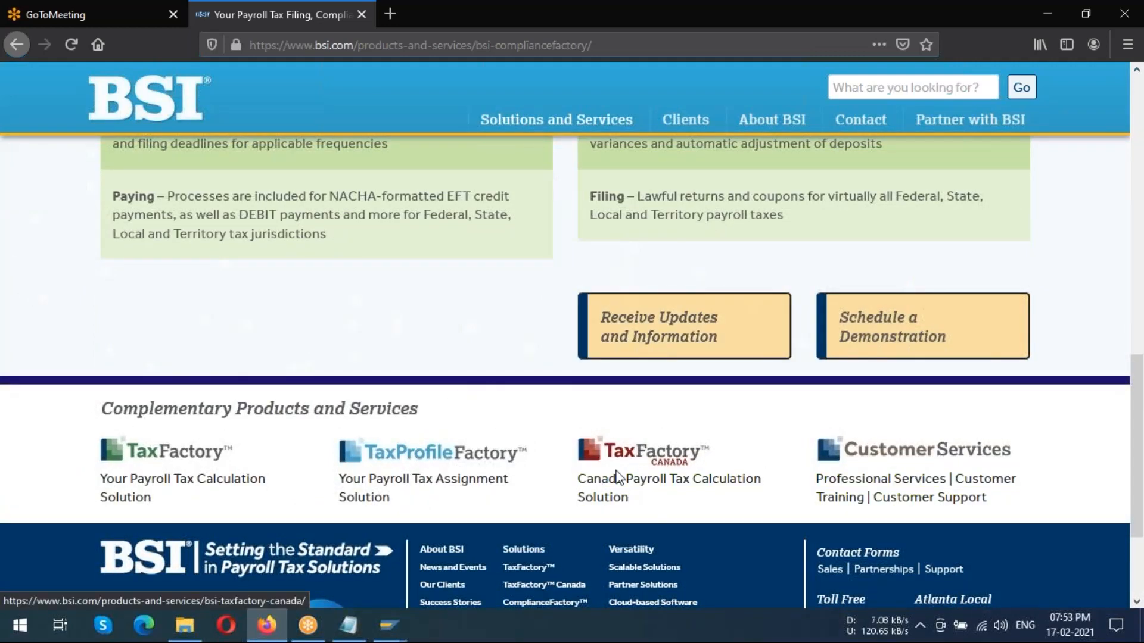
Open the TaxFactory product page and examine its description, benefits and complementary products
{"action": "left_click", "coordinate": [206, 485]}
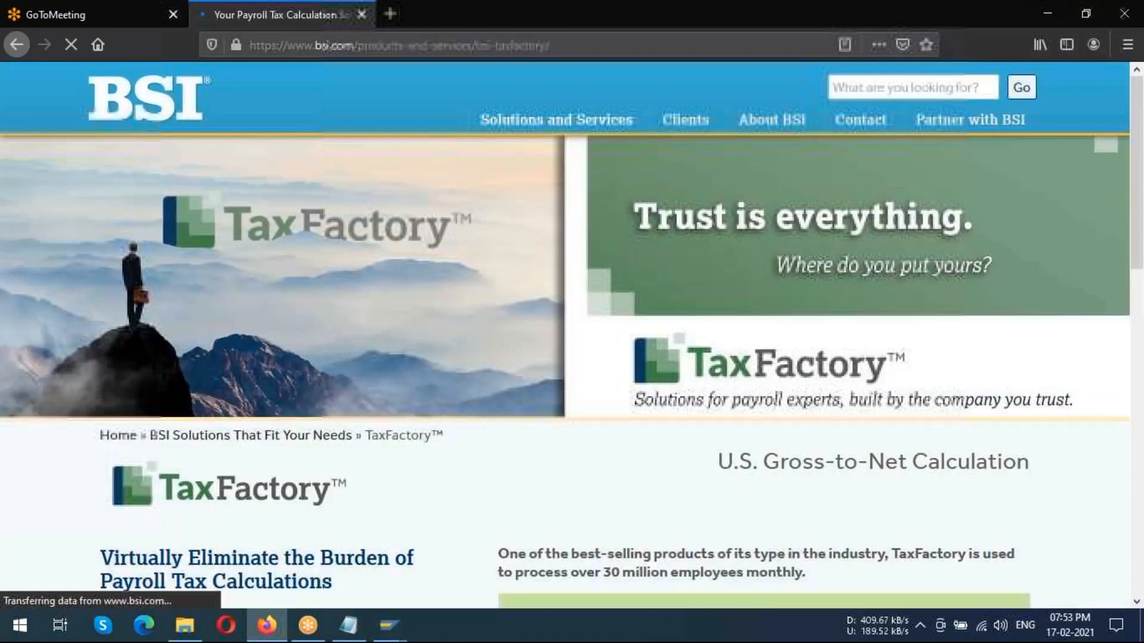
{"action": "scroll", "coordinate": [396, 429], "scroll_direction": "down", "scroll_amount": 7}
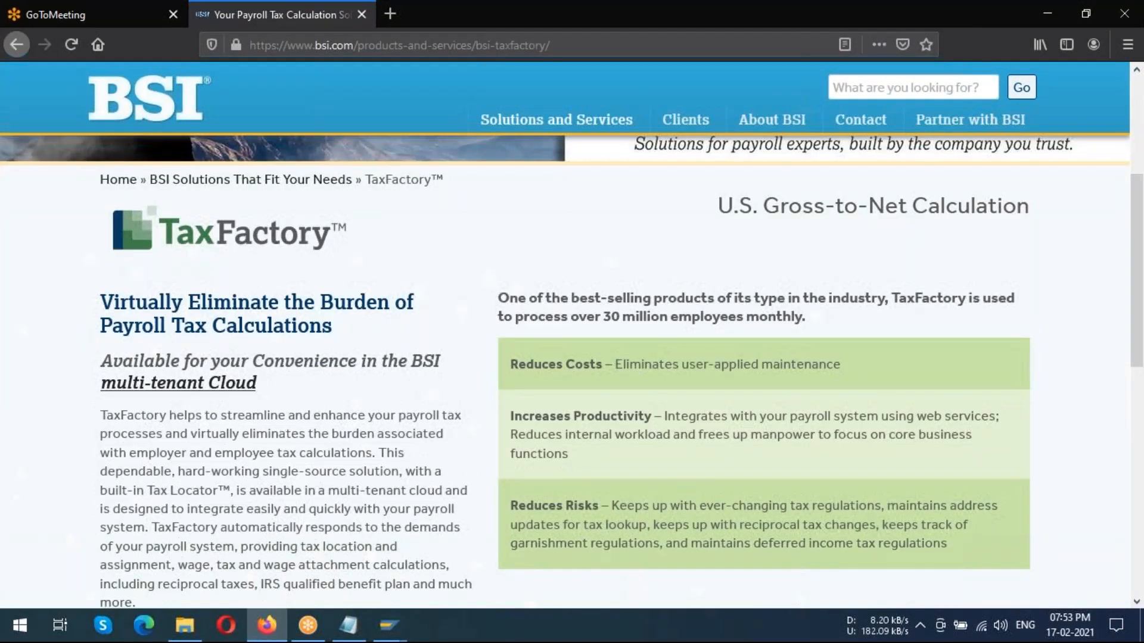
{"action": "scroll", "coordinate": [398, 431], "scroll_direction": "down", "scroll_amount": 4}
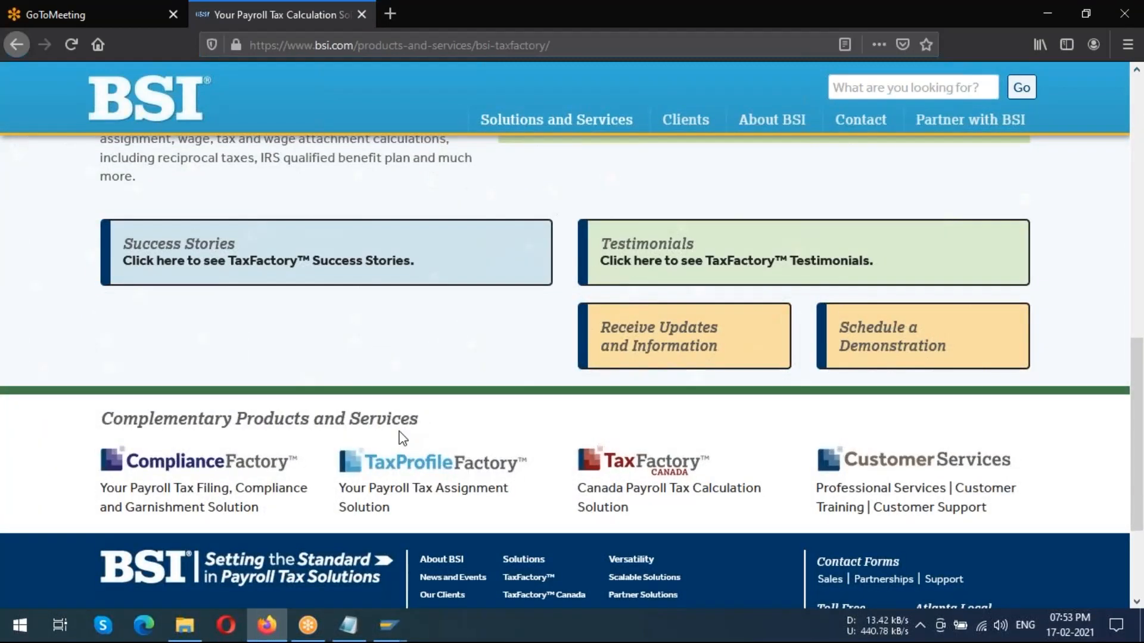
{"action": "scroll", "coordinate": [404, 428], "scroll_direction": "down", "scroll_amount": 3}
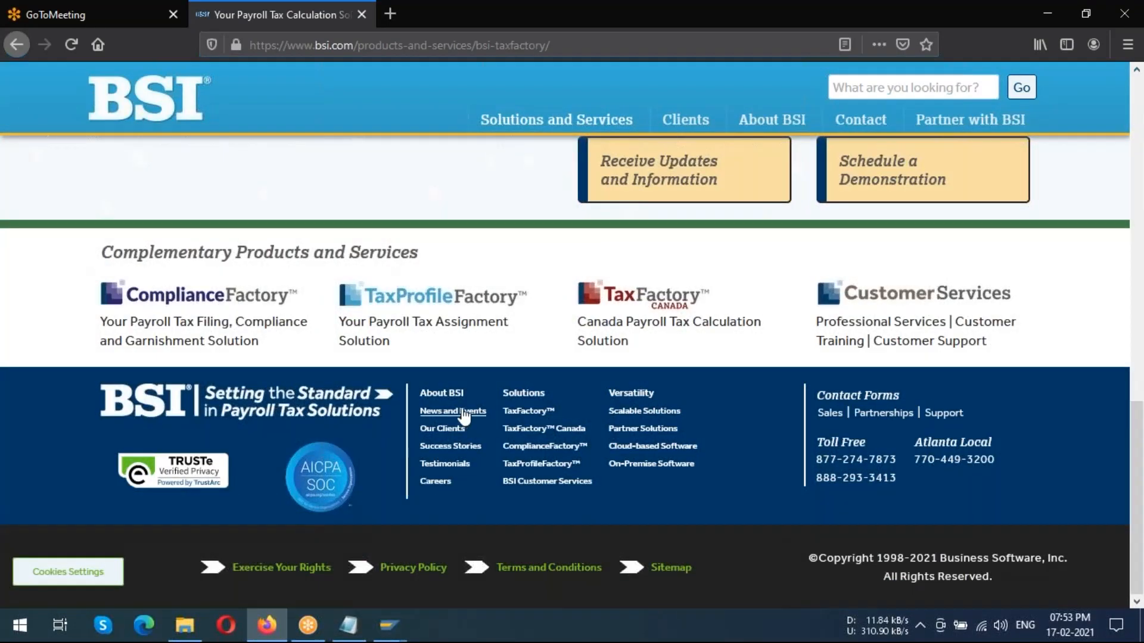
{"action": "scroll", "coordinate": [478, 416], "scroll_direction": "up", "scroll_amount": 3}
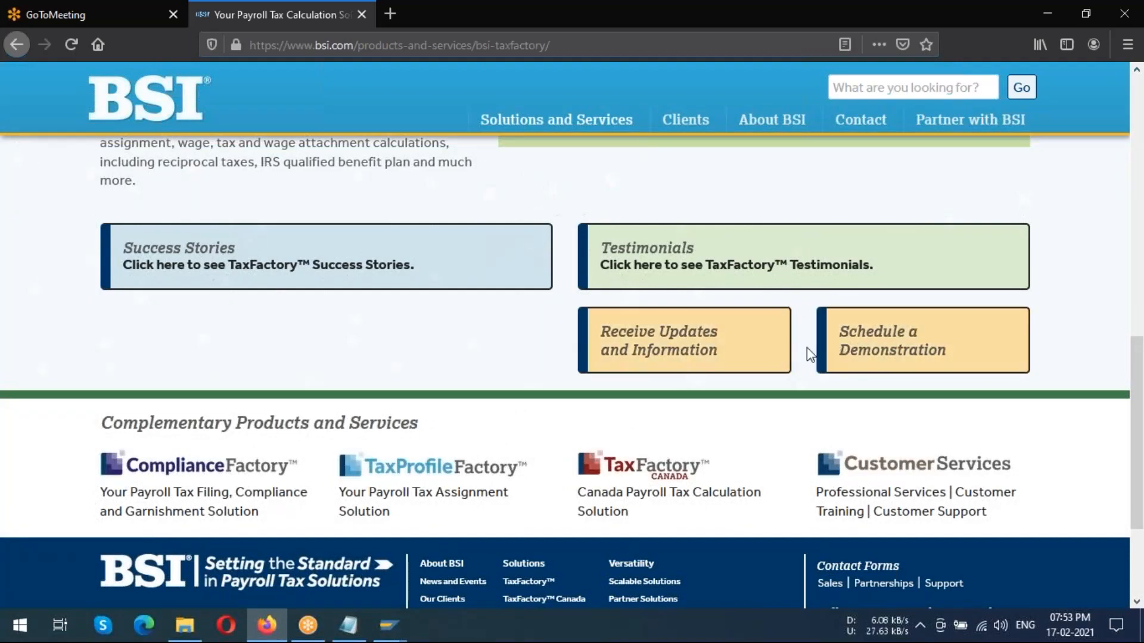
{"action": "scroll", "coordinate": [570, 377], "scroll_direction": "up", "scroll_amount": 3}
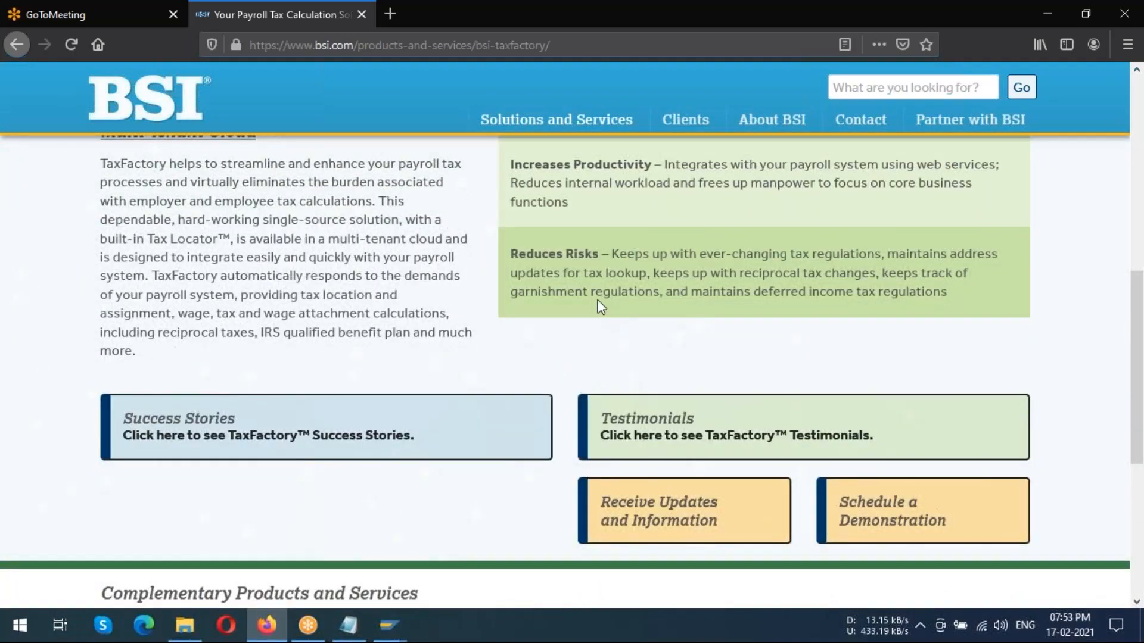
Close the GoToMeeting tab beside the TaxFactory page and open a new blank browser tab
{"action": "scroll", "coordinate": [600, 307], "scroll_direction": "up", "scroll_amount": 2}
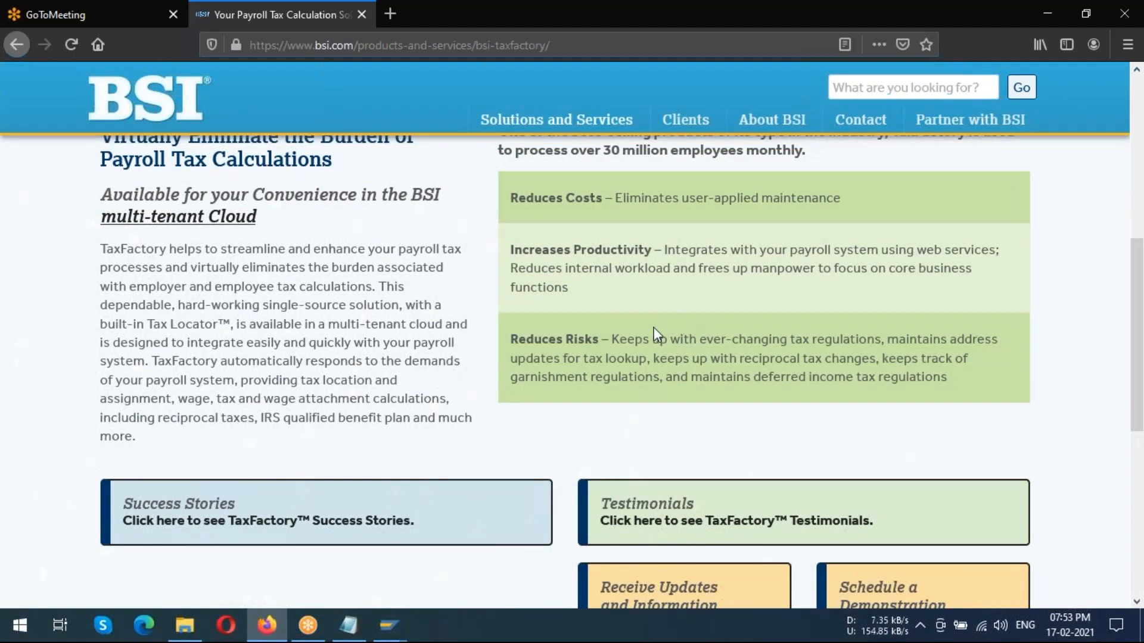
{"action": "scroll", "coordinate": [653, 327], "scroll_direction": "up", "scroll_amount": 6}
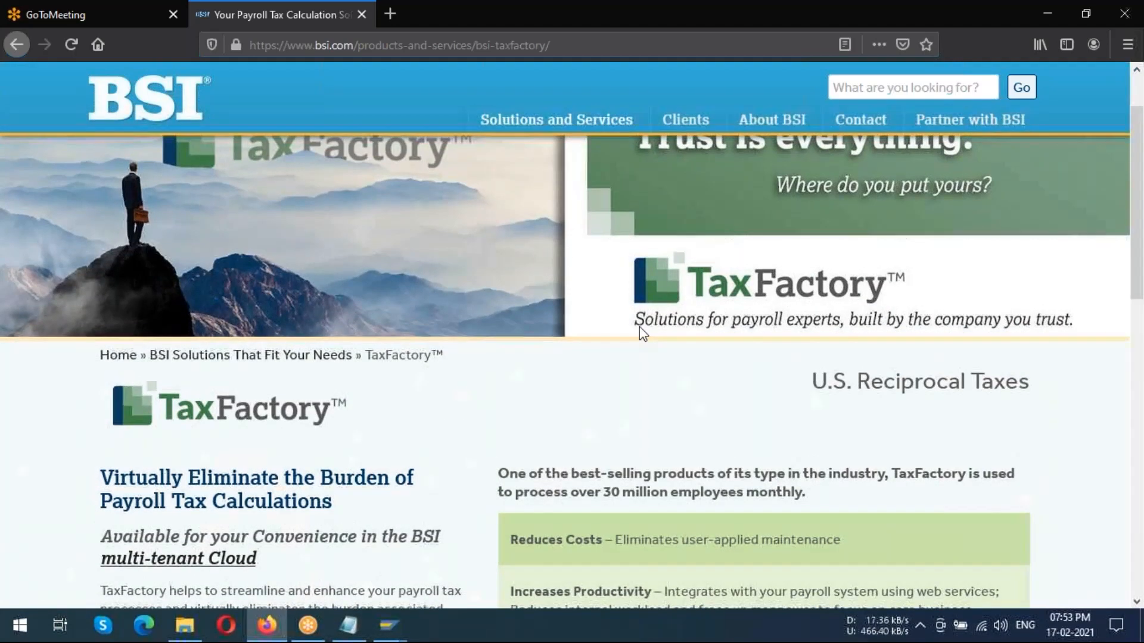
{"action": "scroll", "coordinate": [639, 326], "scroll_direction": "up", "scroll_amount": 2}
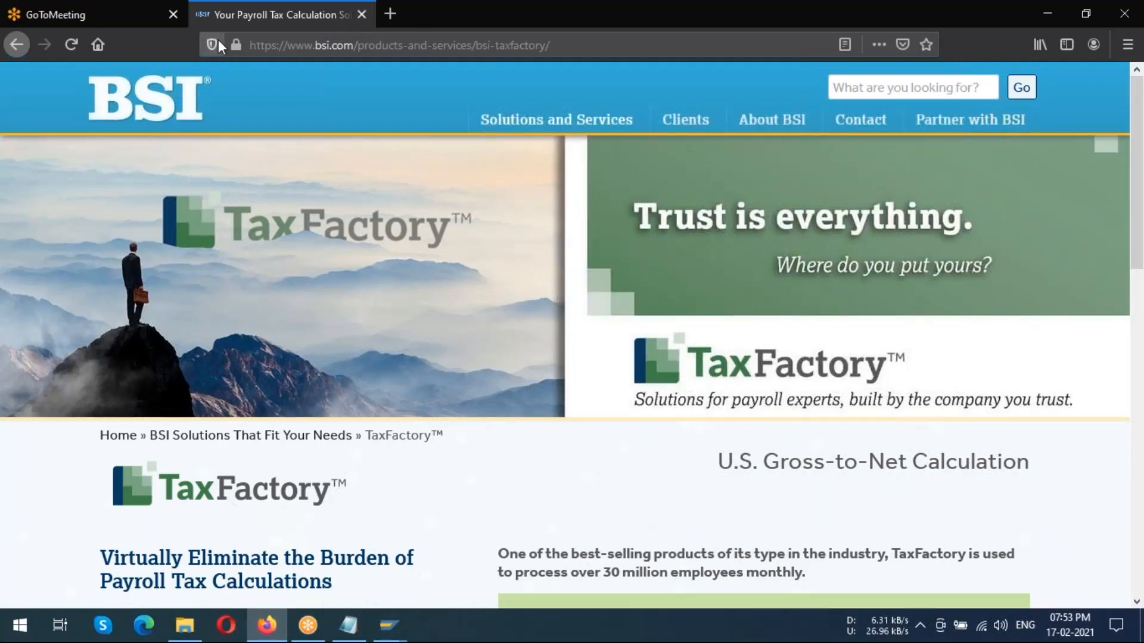
{"action": "left_click", "coordinate": [172, 14]}
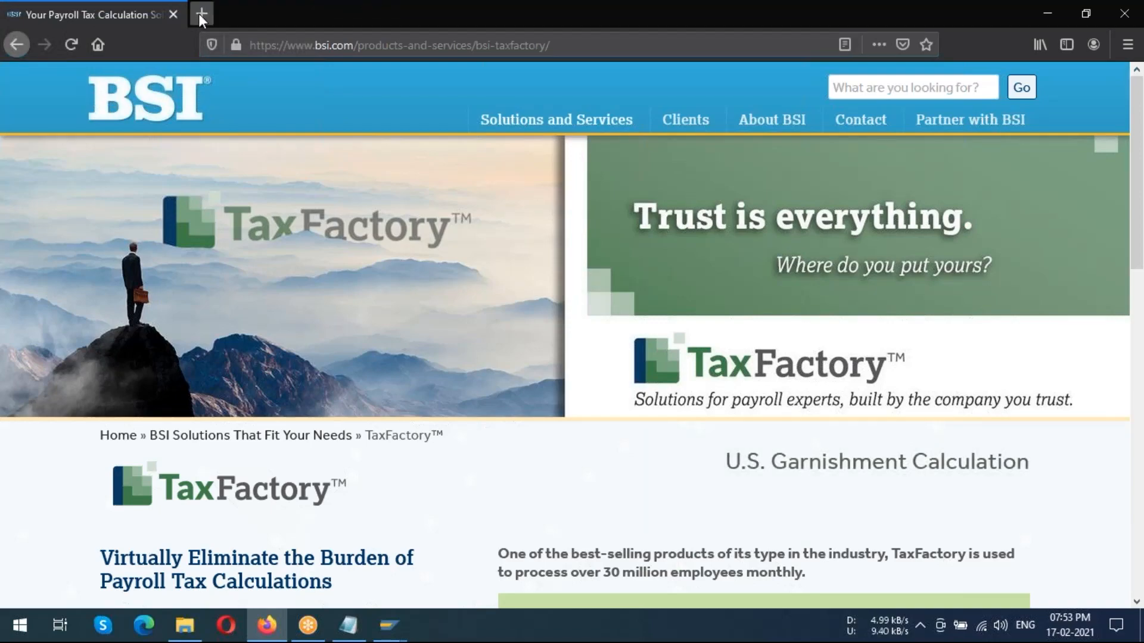
{"action": "left_click", "coordinate": [200, 15]}
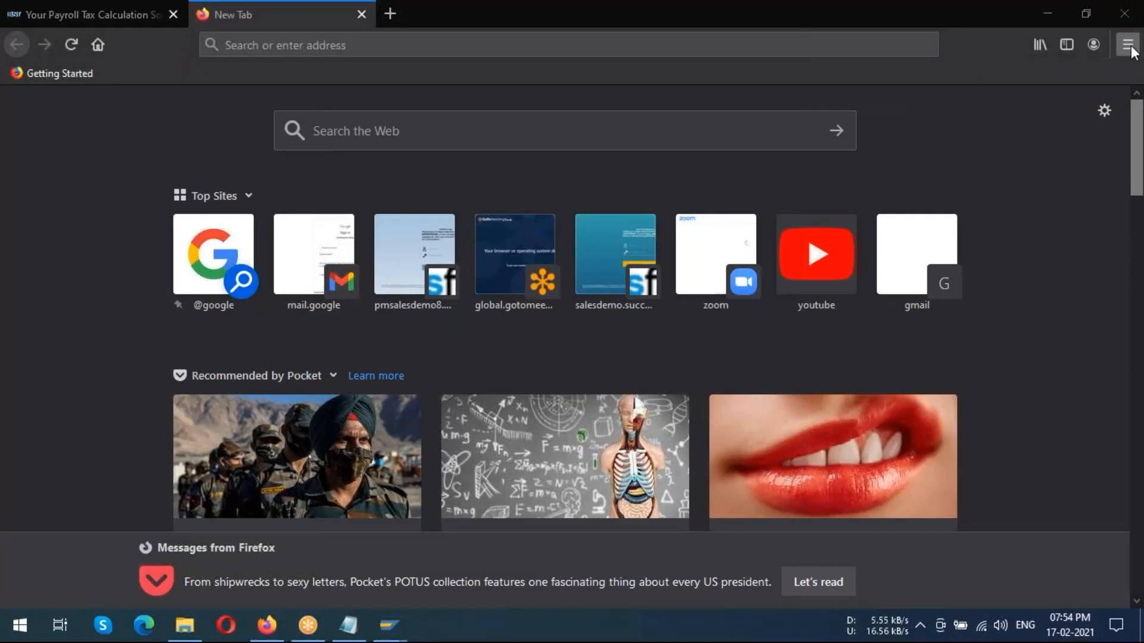
Minimize Firefox and switch to the SAP Display IMG window showing the SAP/BSI Interface activities
{"action": "left_click", "coordinate": [1054, 13]}
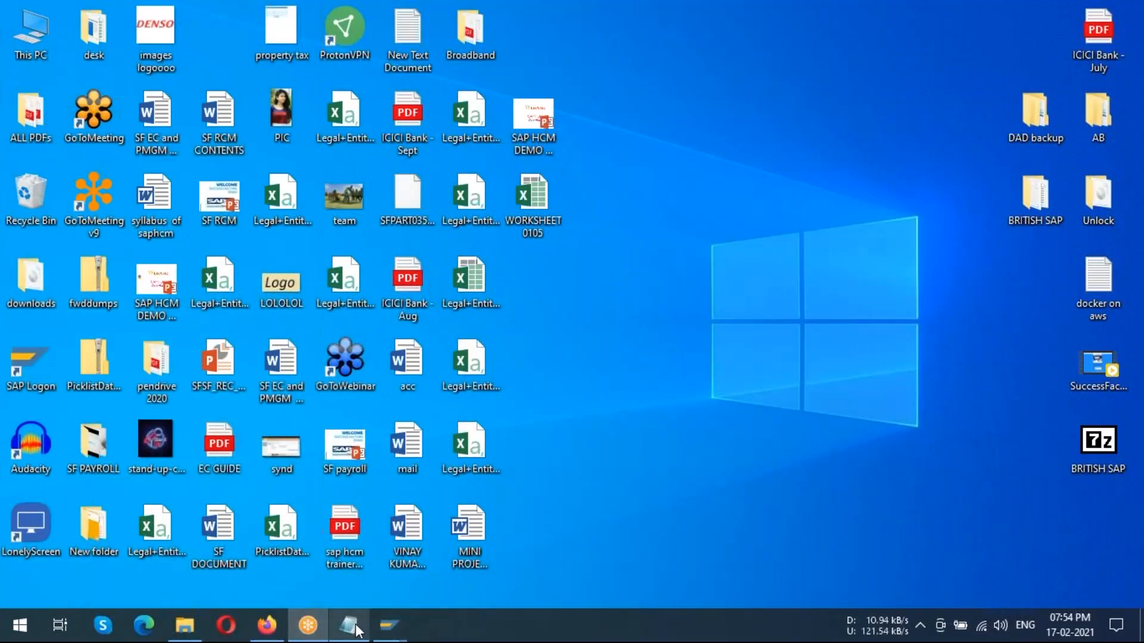
{"action": "mouse_move", "coordinate": [389, 619]}
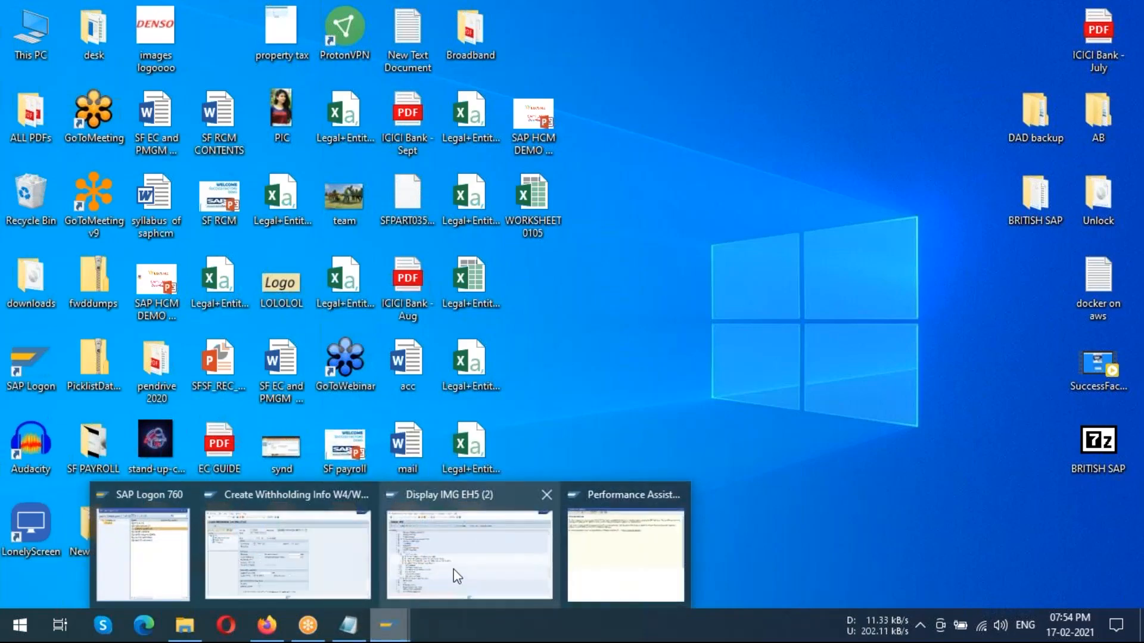
{"action": "left_click", "coordinate": [453, 569]}
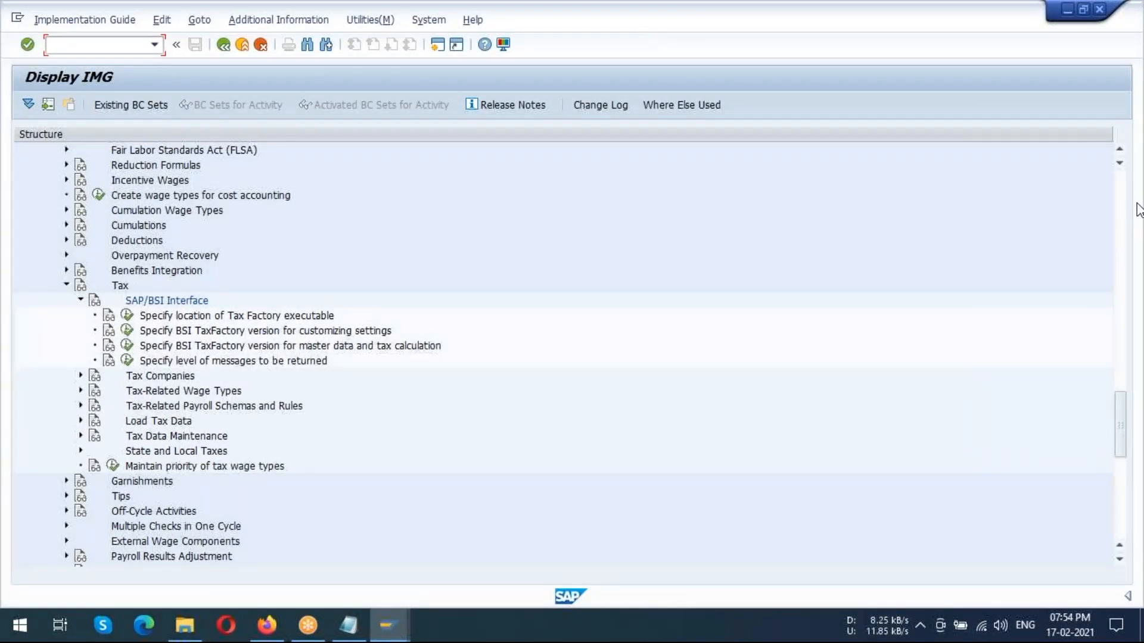
{"action": "left_click", "coordinate": [1122, 233]}
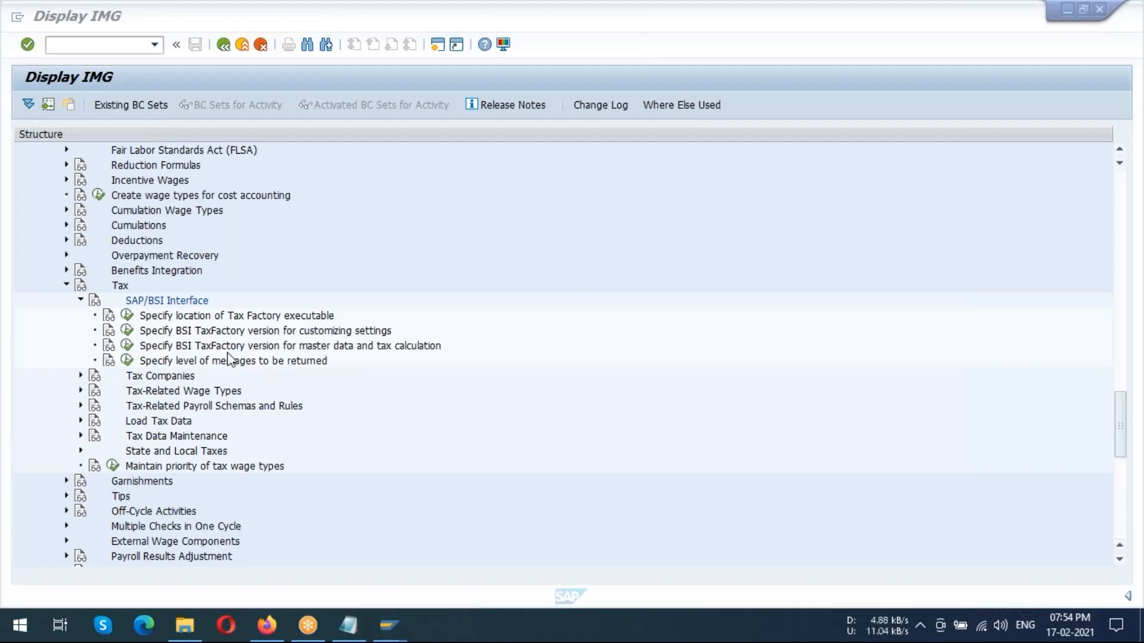
Execute the IMG activity Specify location of Tax Factory executable under SAP/BSI Interface
{"action": "left_click", "coordinate": [226, 332]}
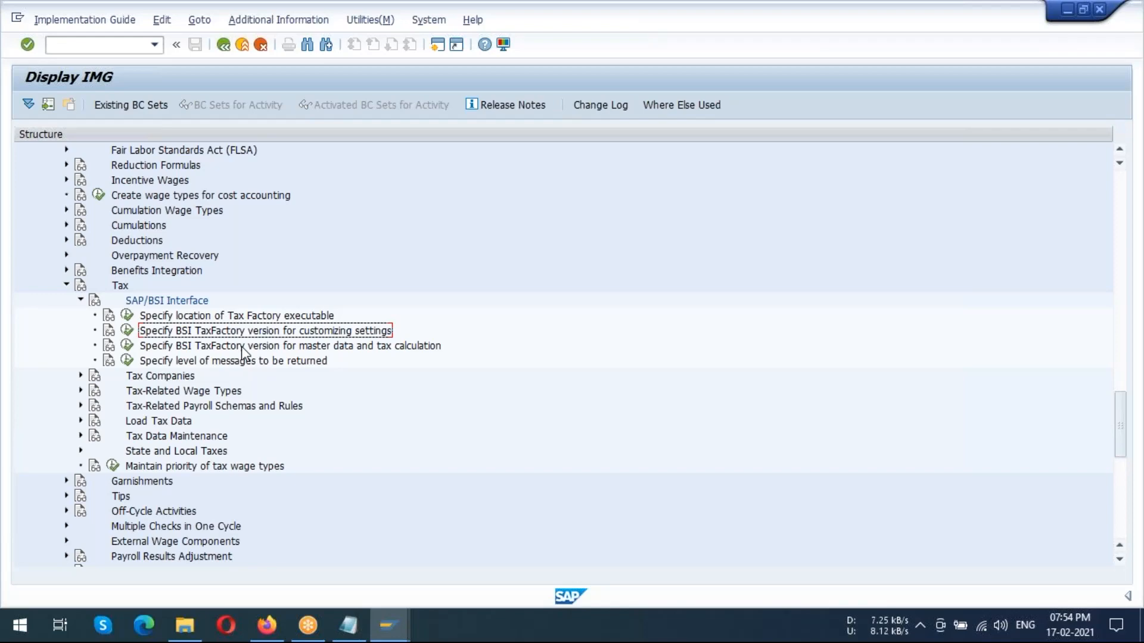
{"action": "left_click", "coordinate": [256, 318]}
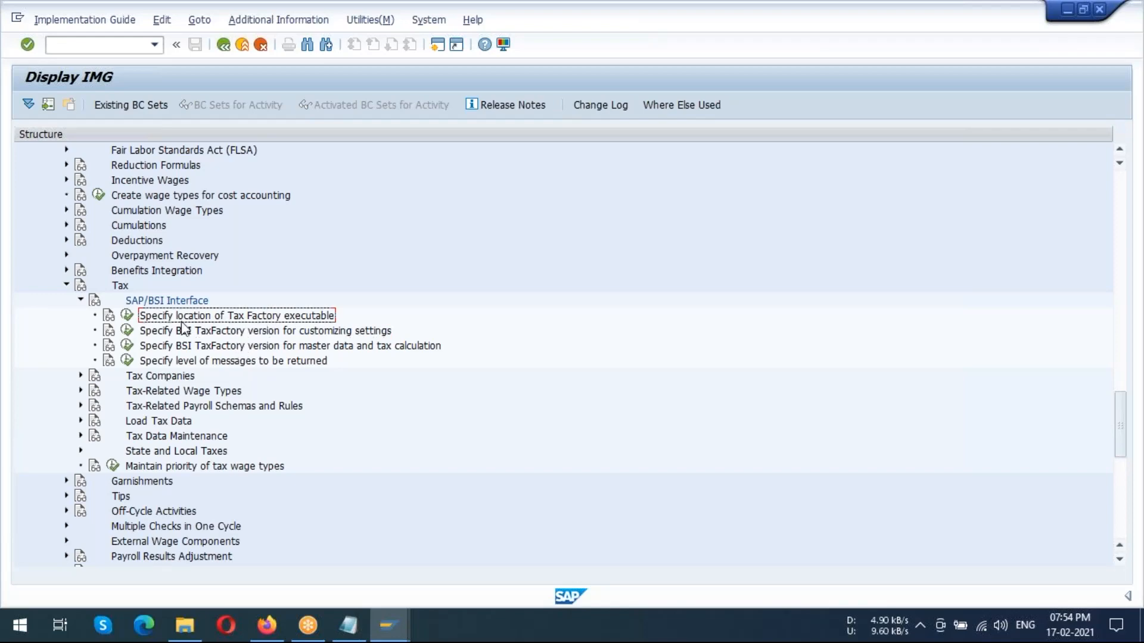
{"action": "left_click", "coordinate": [127, 316]}
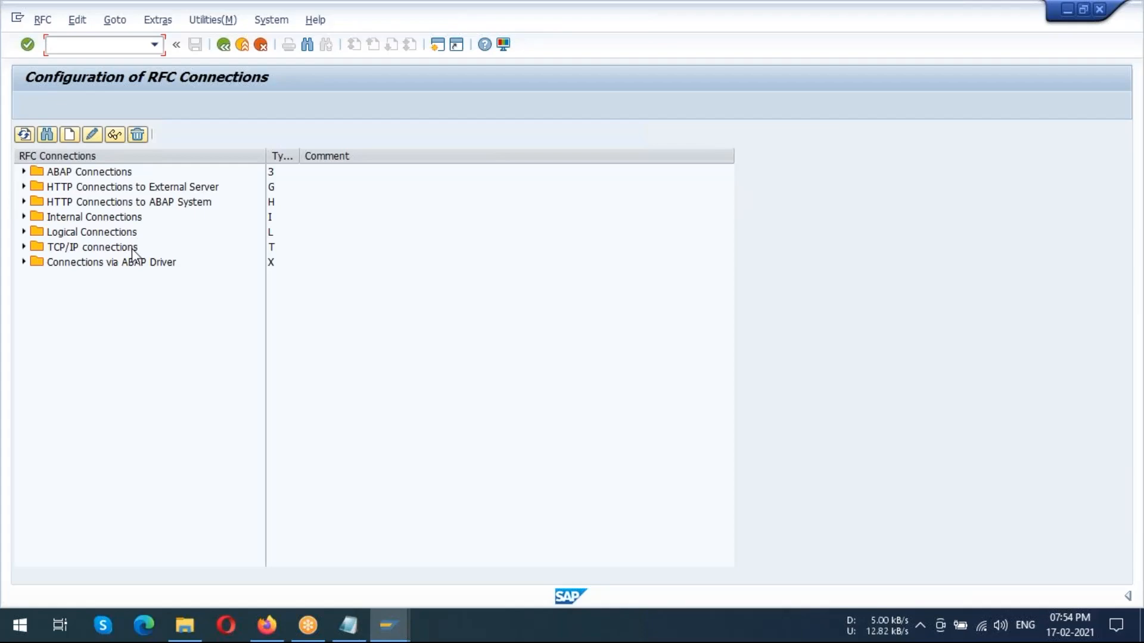
Expand the TCP/IP connections and open the RFC destination BSI80-US-TAX
{"action": "left_click", "coordinate": [70, 250]}
{"action": "left_click", "coordinate": [23, 247]}
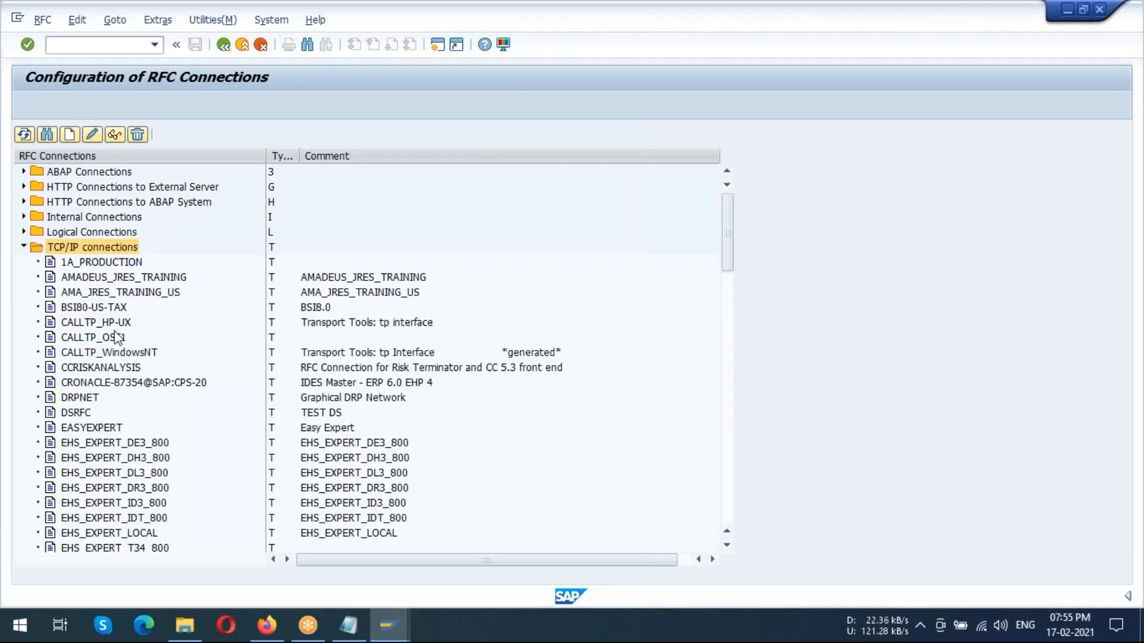
{"action": "left_click", "coordinate": [79, 308]}
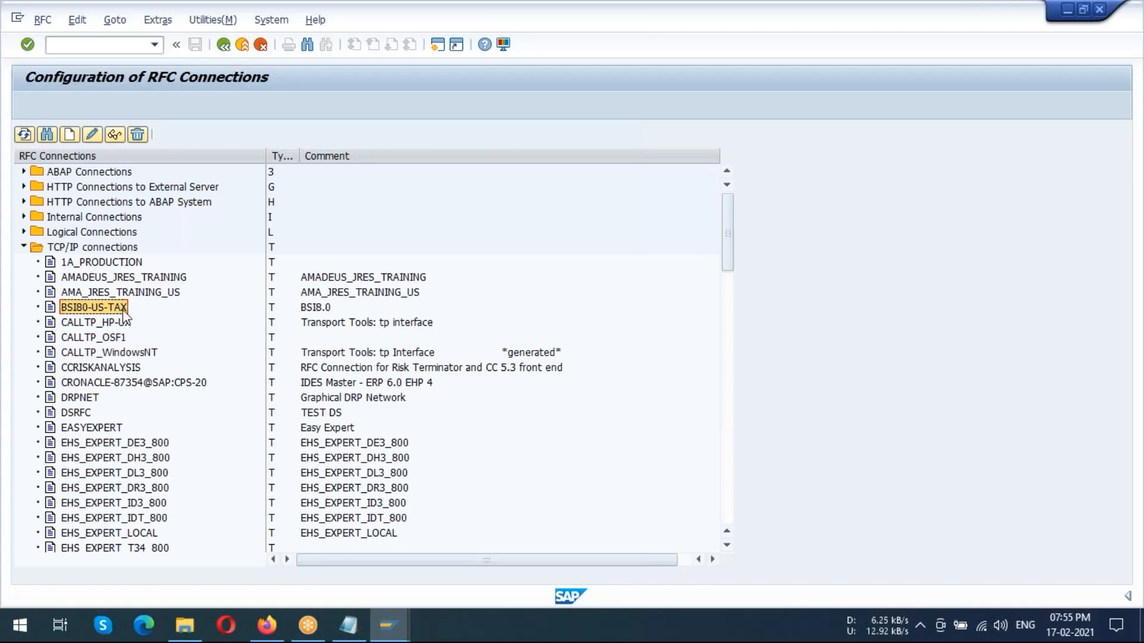
{"action": "double_click", "coordinate": [94, 309]}
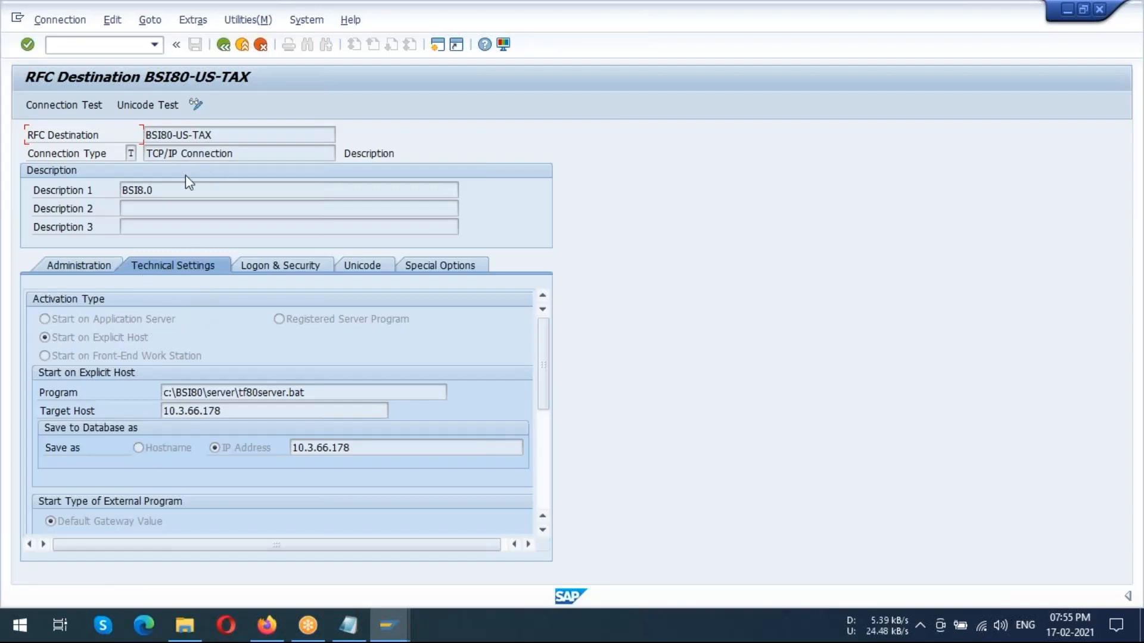
Review the destination's administration, technical, logon and security, Unicode and special option settings, and return to the RFC connection list
{"action": "left_click", "coordinate": [85, 266]}
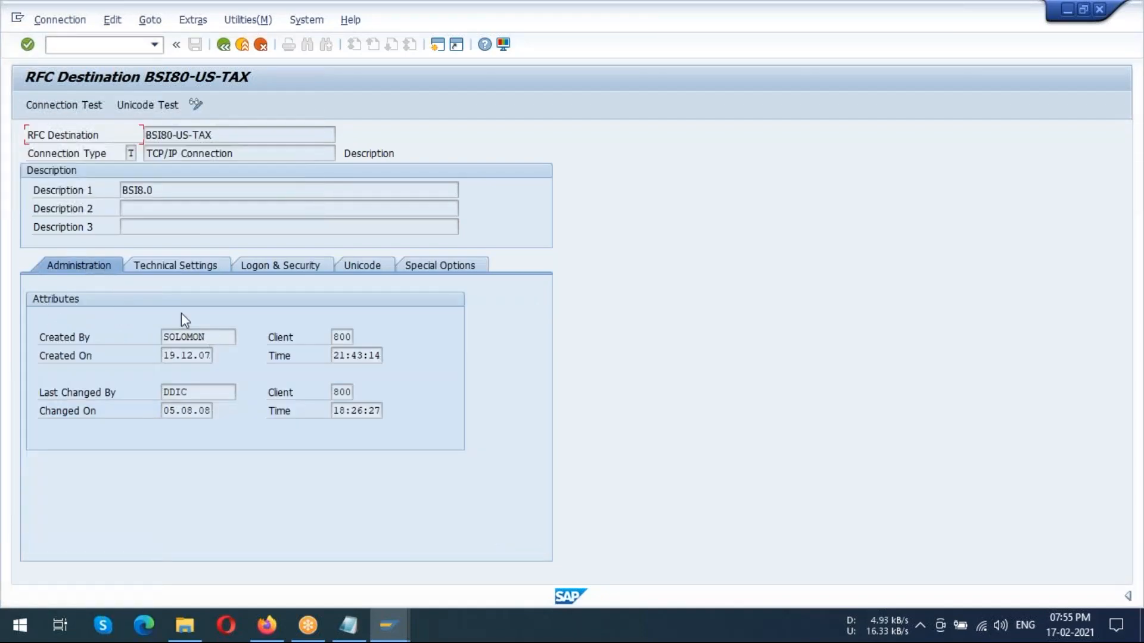
{"action": "left_click", "coordinate": [180, 269]}
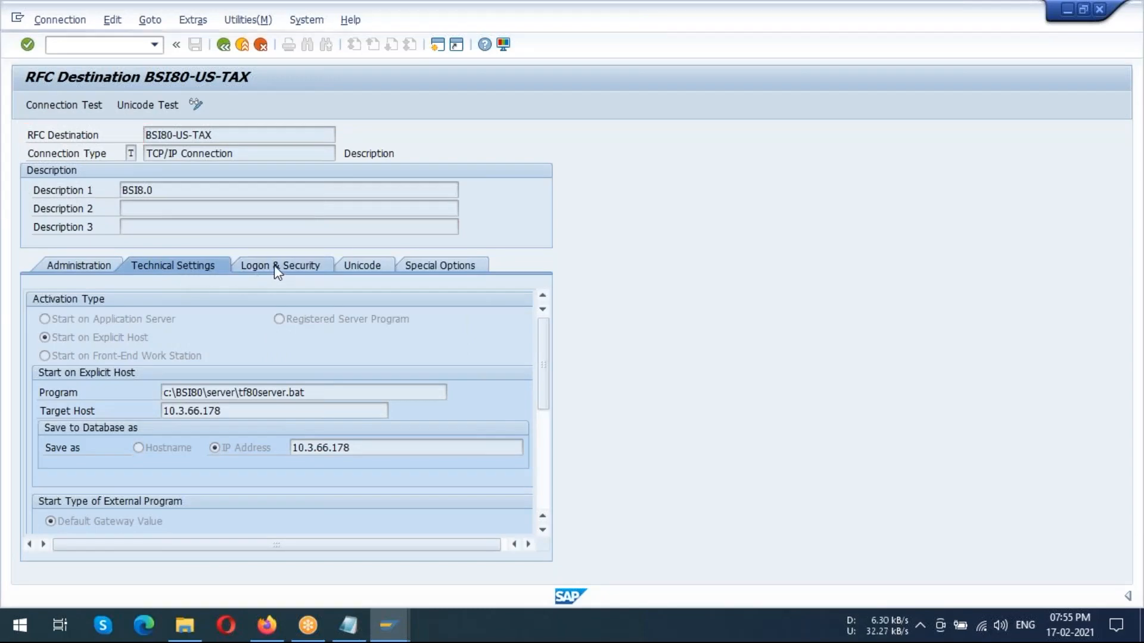
{"action": "left_click", "coordinate": [280, 265]}
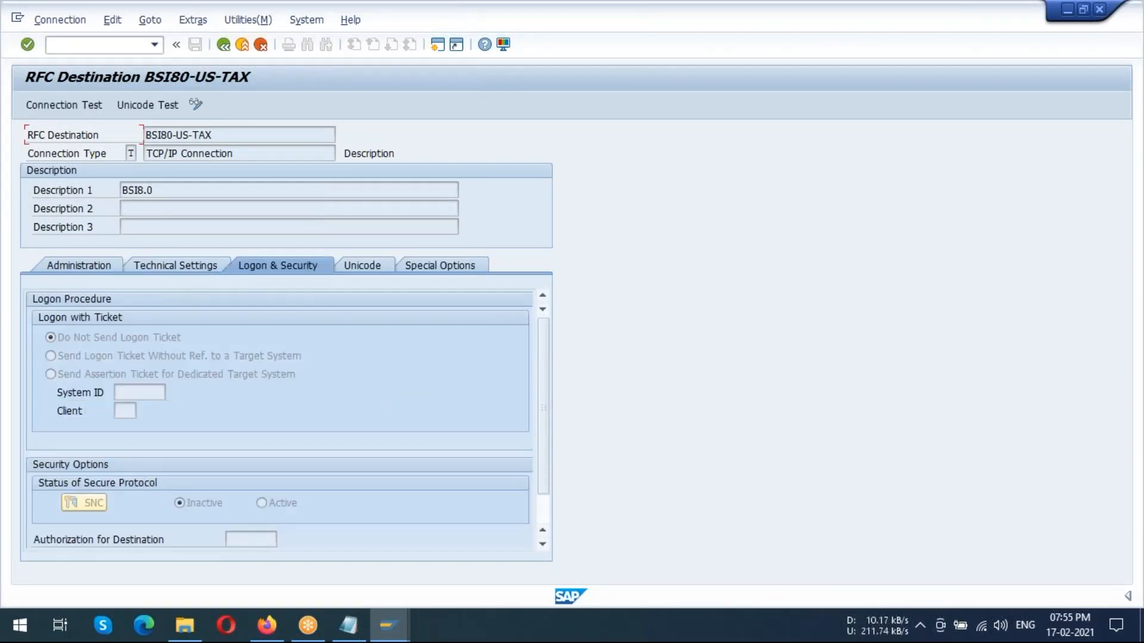
{"action": "left_click", "coordinate": [381, 266]}
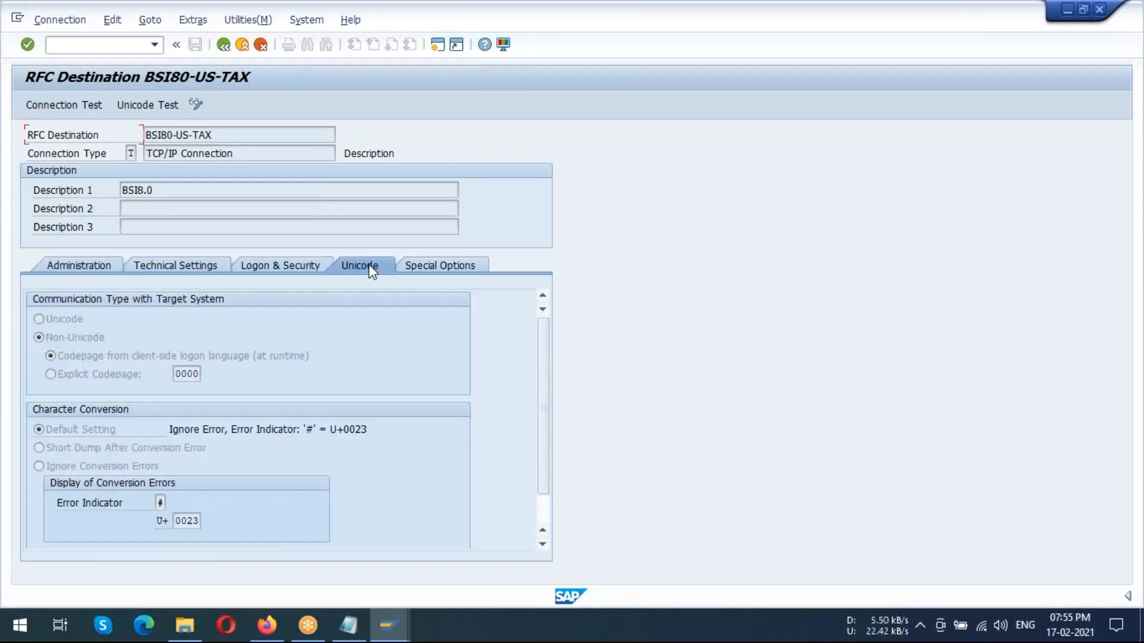
{"action": "left_click", "coordinate": [458, 265]}
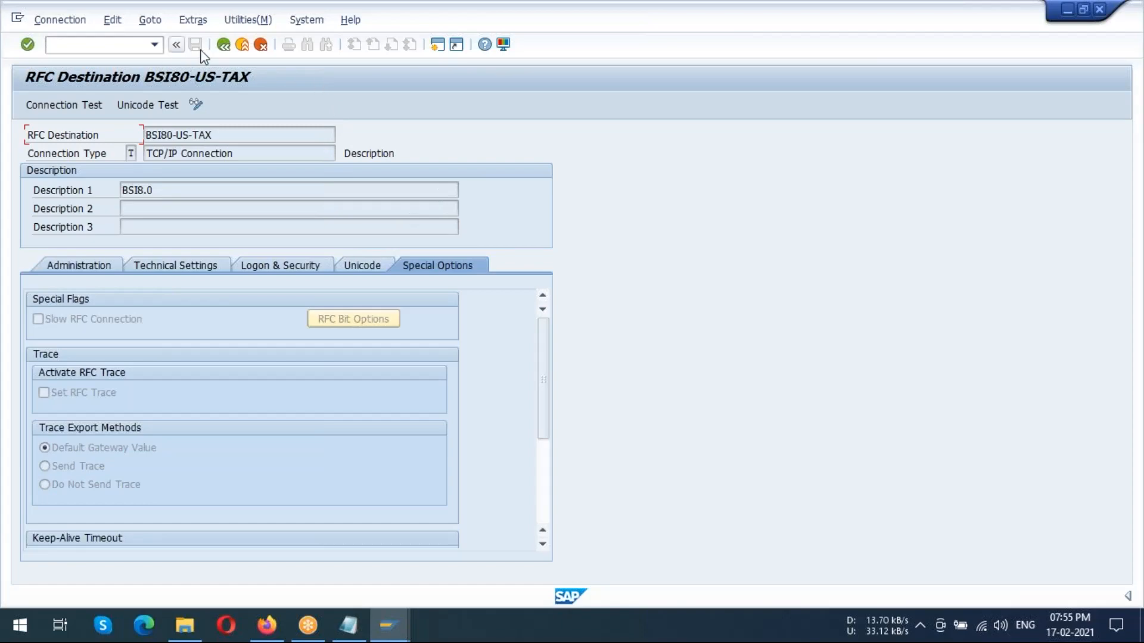
{"action": "left_click", "coordinate": [223, 50]}
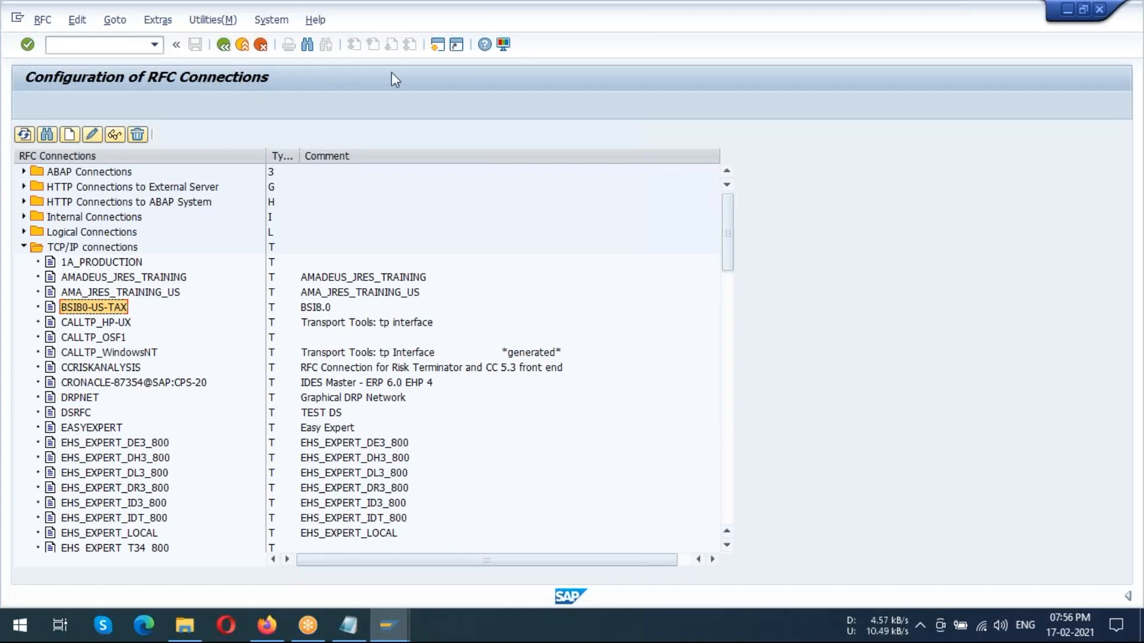
Open a new SAP session and start the ABAP Editor with transaction SE38
{"action": "left_click", "coordinate": [1116, 229]}
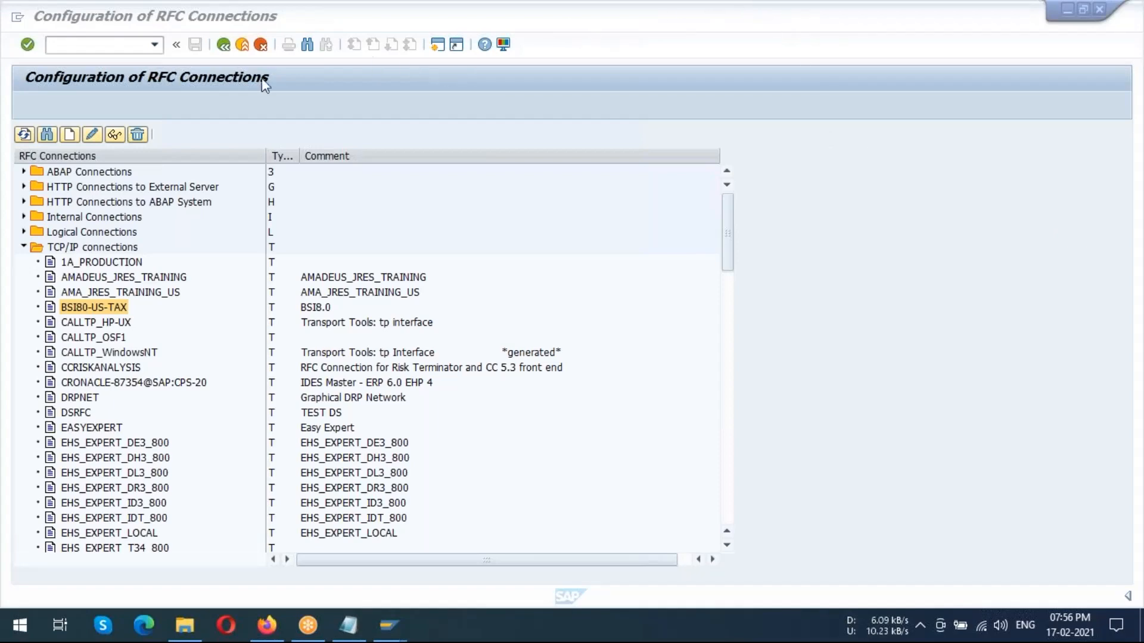
{"action": "left_click", "coordinate": [438, 47]}
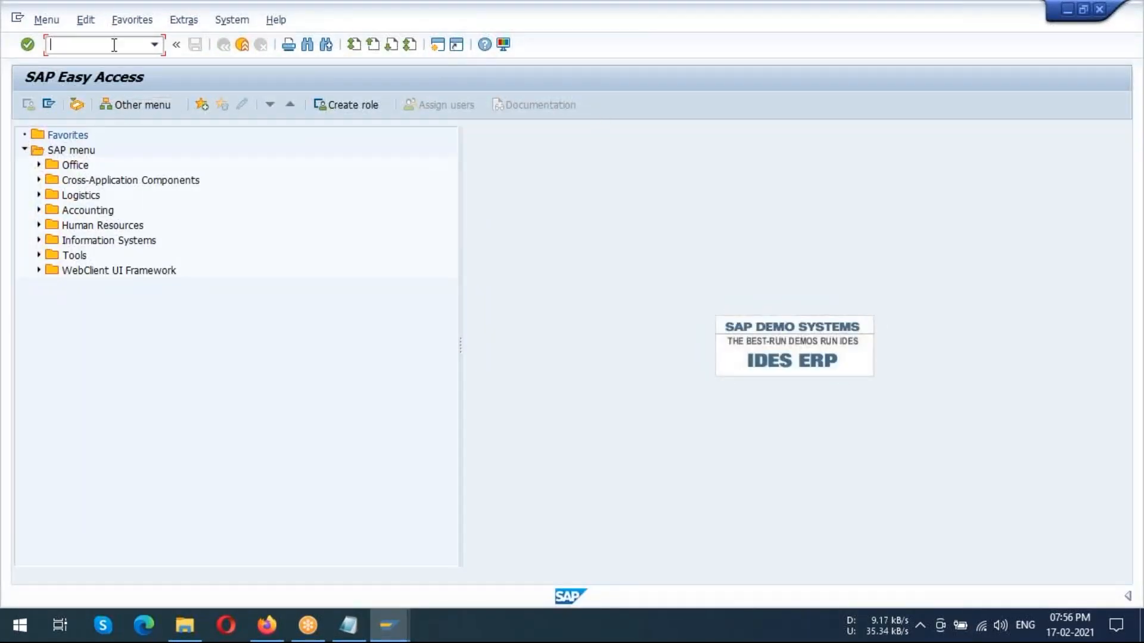
{"action": "left_click", "coordinate": [1130, 233]}
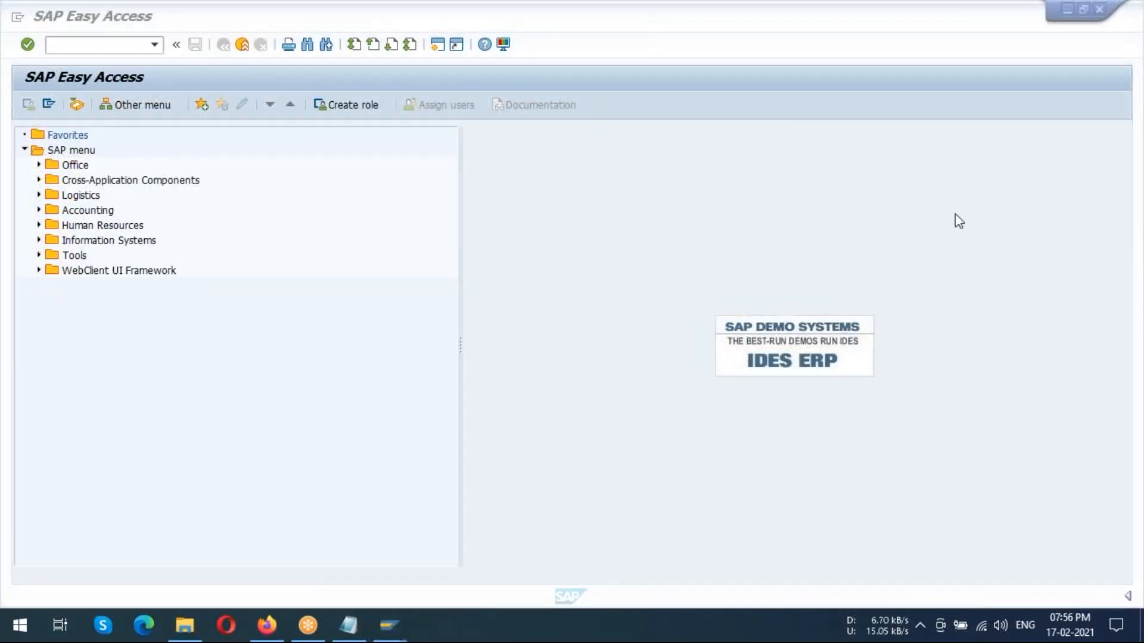
{"action": "left_click", "coordinate": [107, 44]}
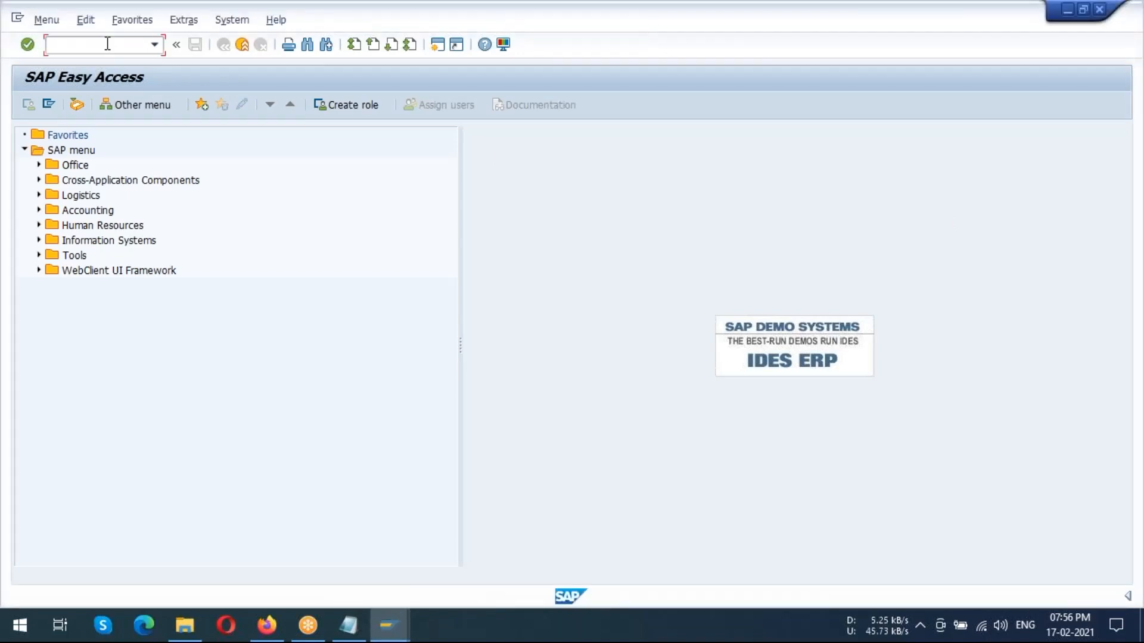
{"action": "type", "text": "ase38"}
{"action": "key", "text": "BackSpace"}
{"action": "key", "text": "Return"}
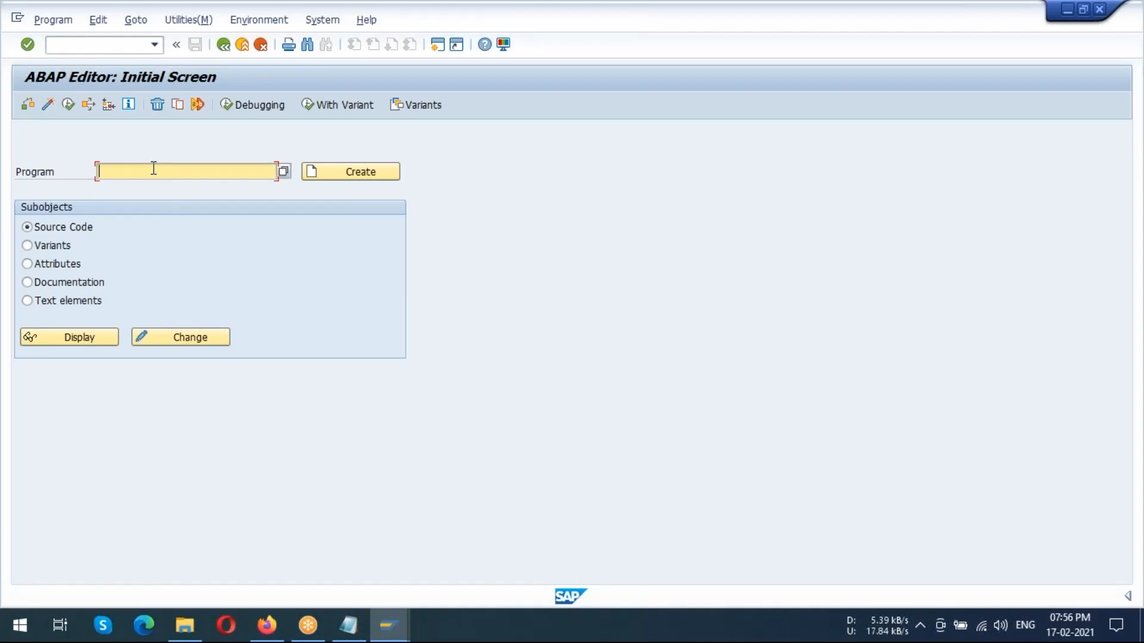
Enter the program RPUBTCU0 and request its source code in change mode
{"action": "type", "text": "r"}
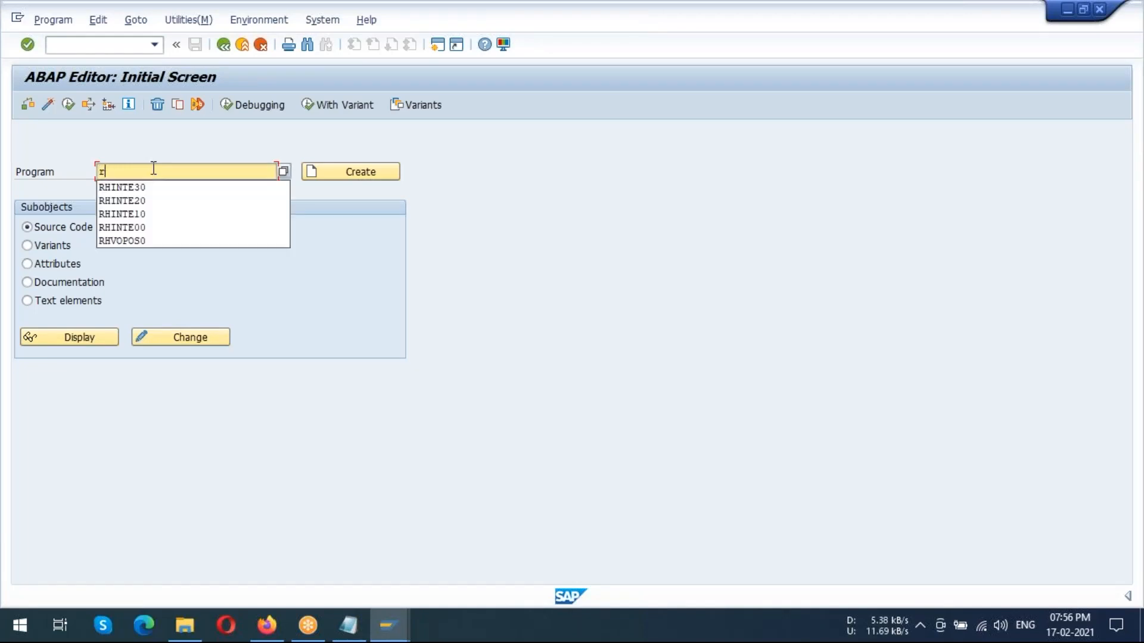
{"action": "key", "text": "BackSpace"}
{"action": "type", "text": "RPU"}
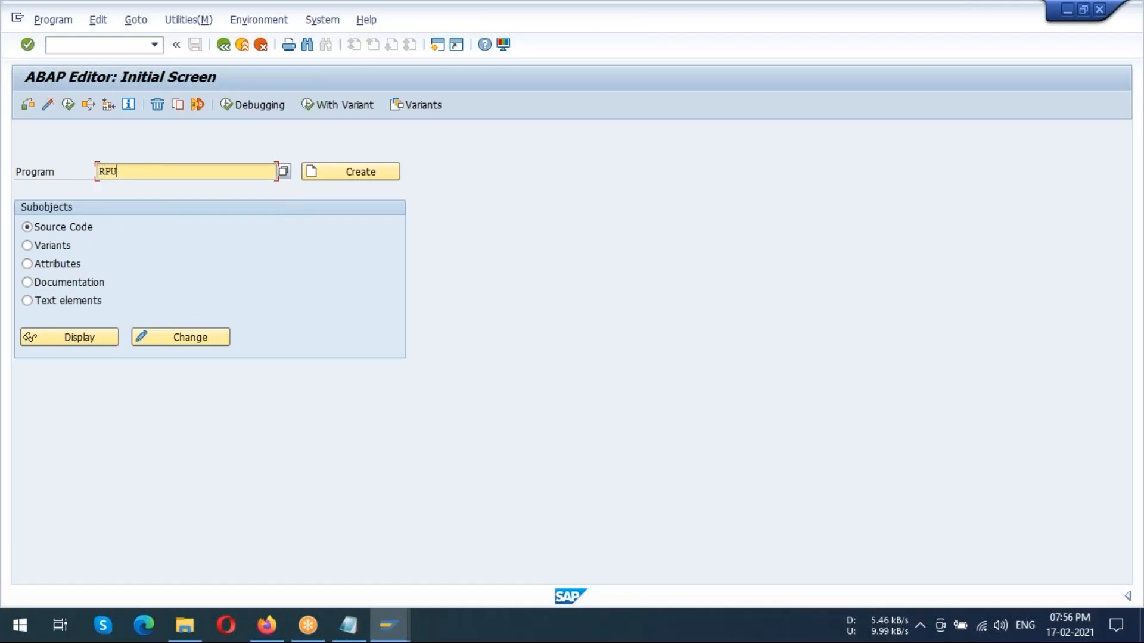
{"action": "type", "text": "BTCU0"}
{"action": "key", "text": "Return"}
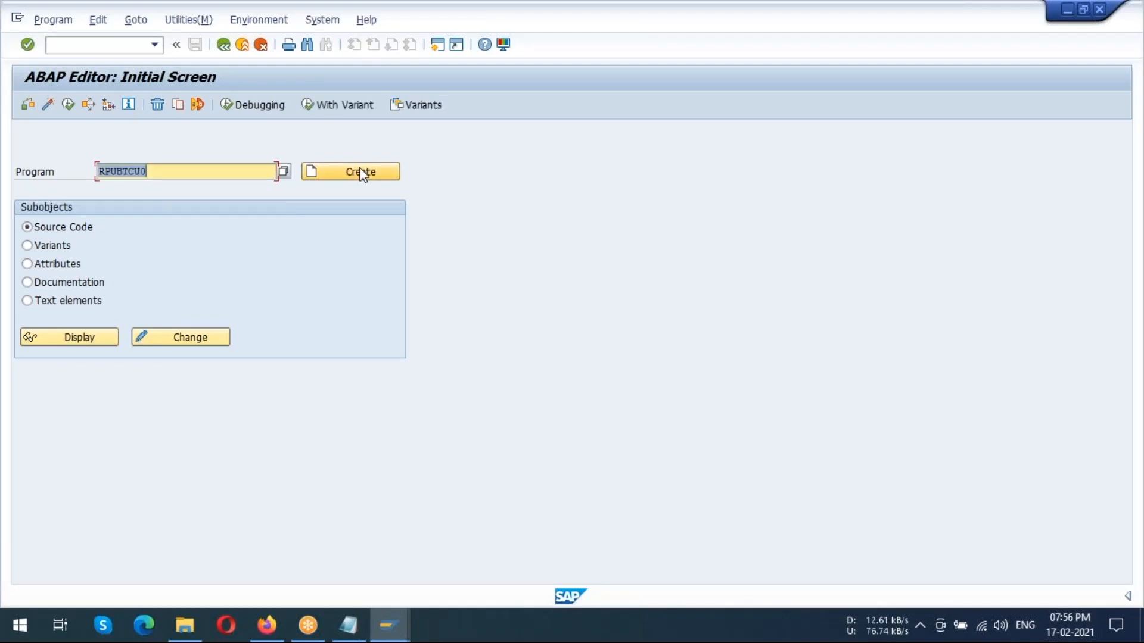
{"action": "left_click", "coordinate": [194, 339]}
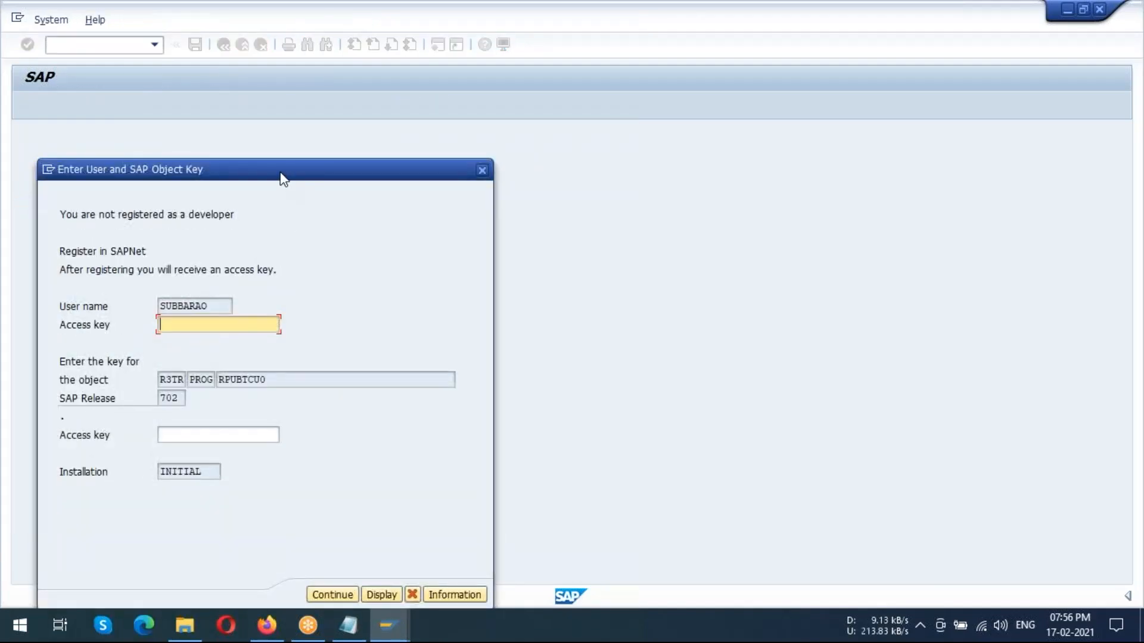
Try to continue without an access key, then open the RPUBTCU0 source code in display mode instead
{"action": "left_click_drag", "start_coordinate": [282, 174], "coordinate": [308, 88]}
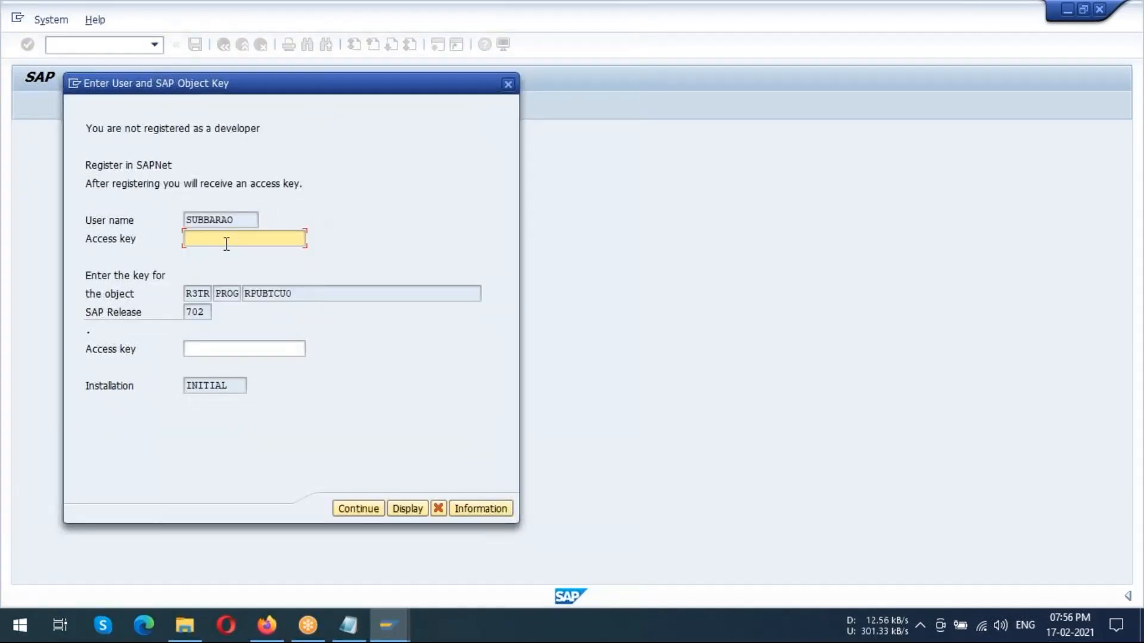
{"action": "left_click", "coordinate": [359, 509]}
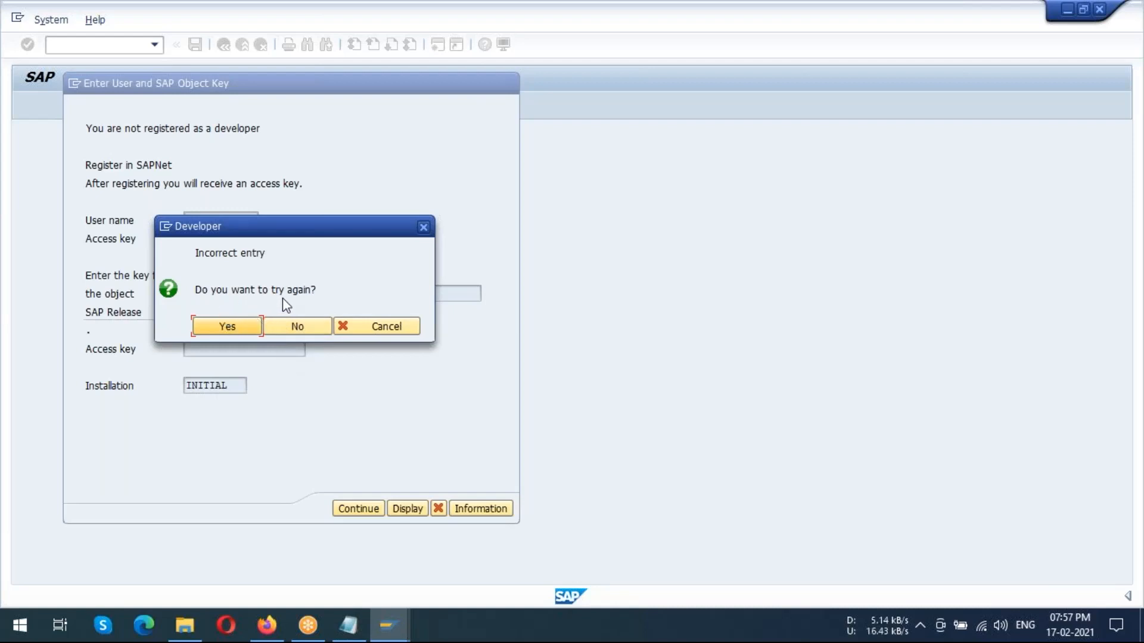
{"action": "left_click", "coordinate": [233, 328]}
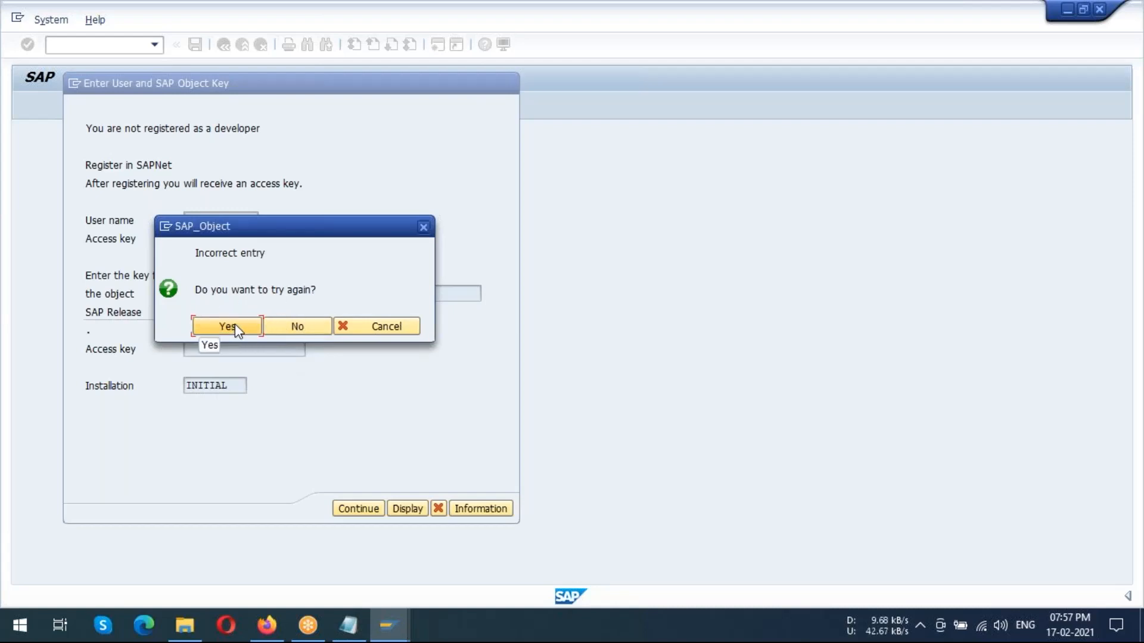
{"action": "left_click", "coordinate": [235, 327]}
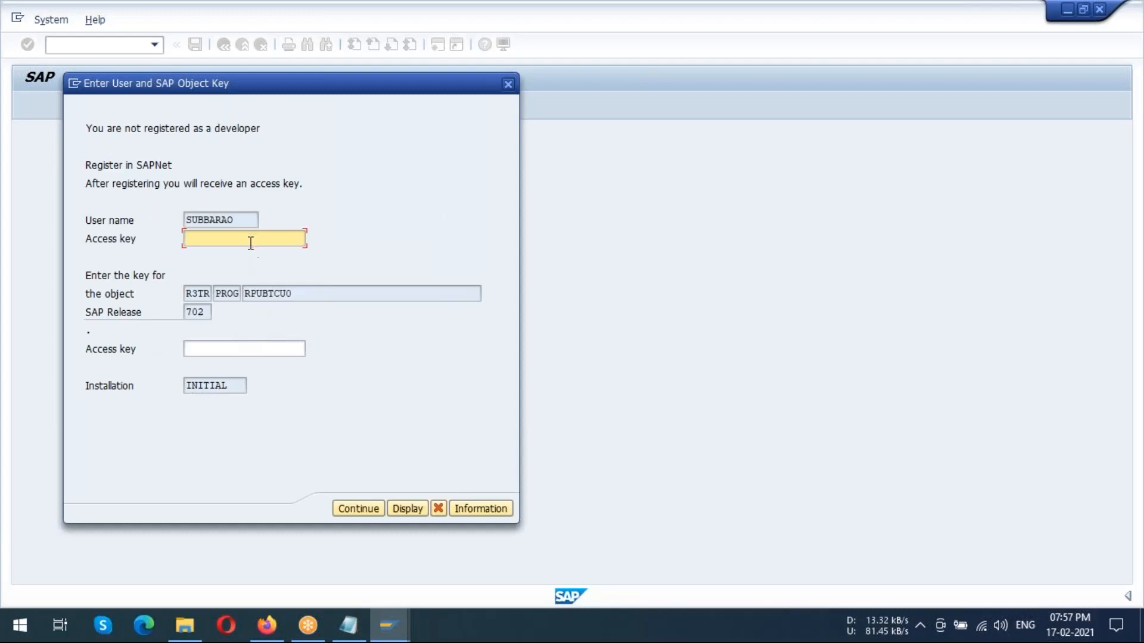
{"action": "left_click", "coordinate": [406, 507]}
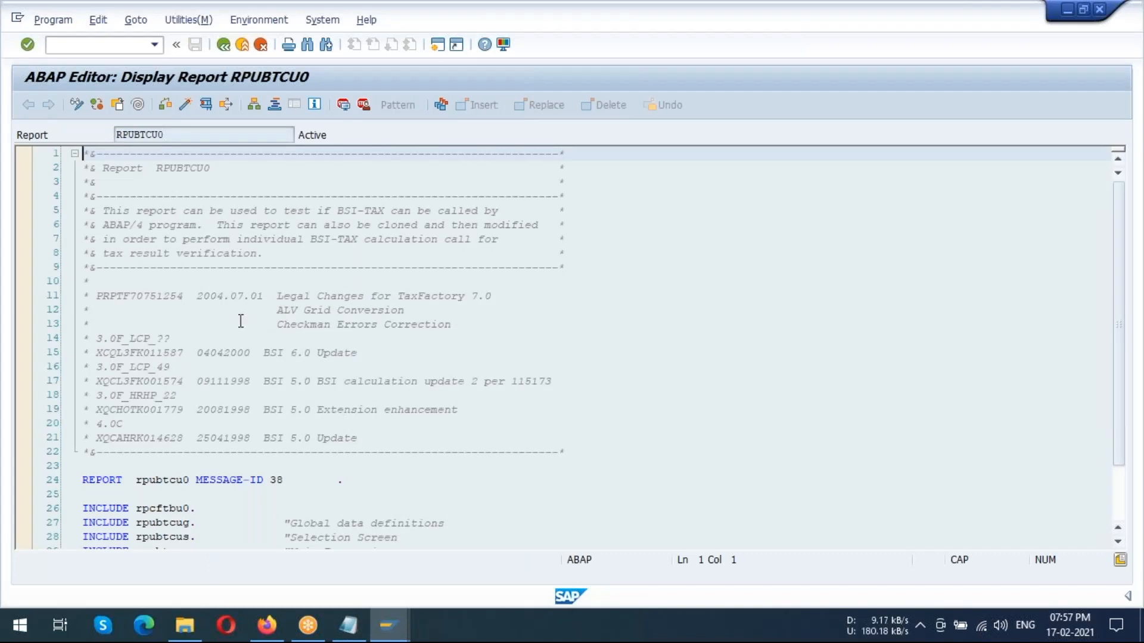
Examine the RPUBTCU0 source code from its header comments to the include statements, and exit the ABAP Editor to SAP Easy Access
{"action": "scroll", "coordinate": [236, 320], "scroll_direction": "down", "scroll_amount": 2}
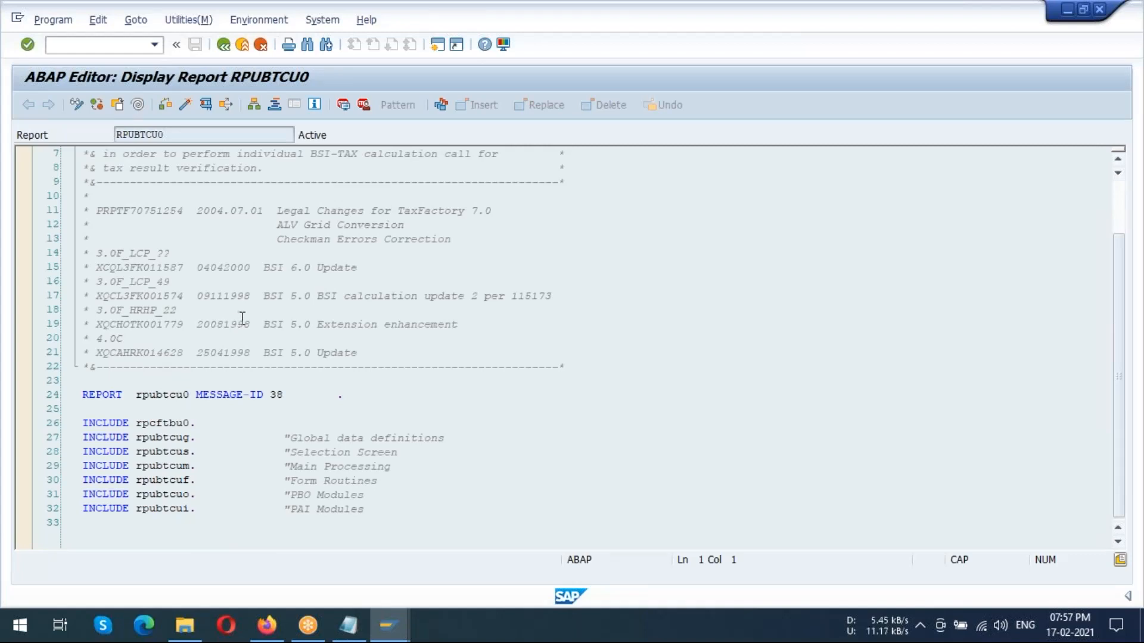
{"action": "scroll", "coordinate": [247, 319], "scroll_direction": "down", "scroll_amount": 4}
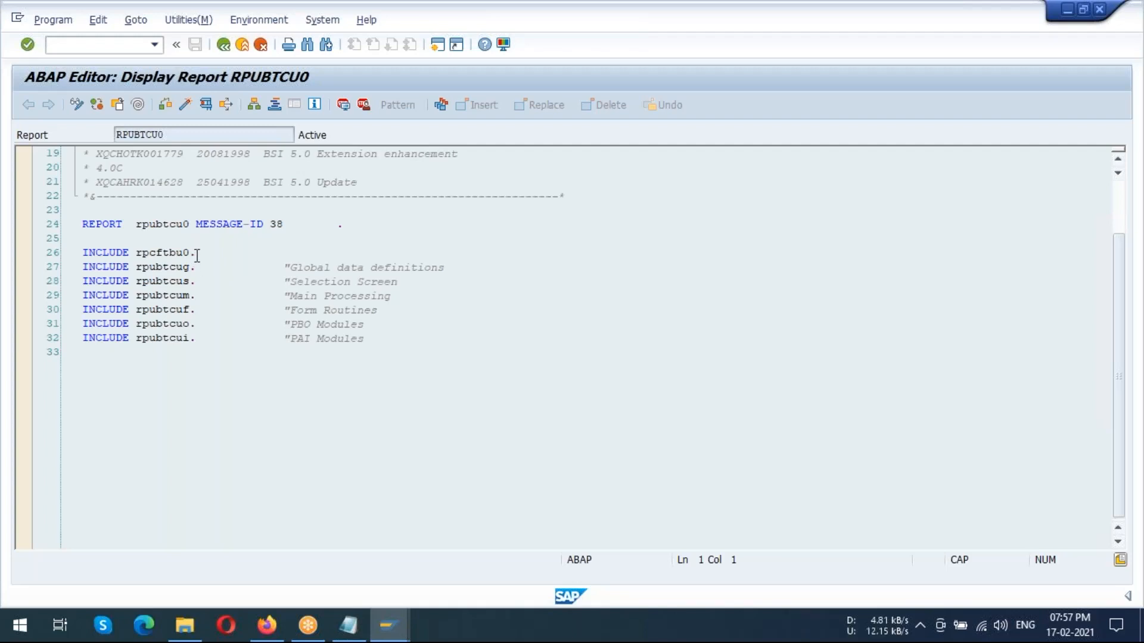
{"action": "scroll", "coordinate": [241, 315], "scroll_direction": "up", "scroll_amount": 6}
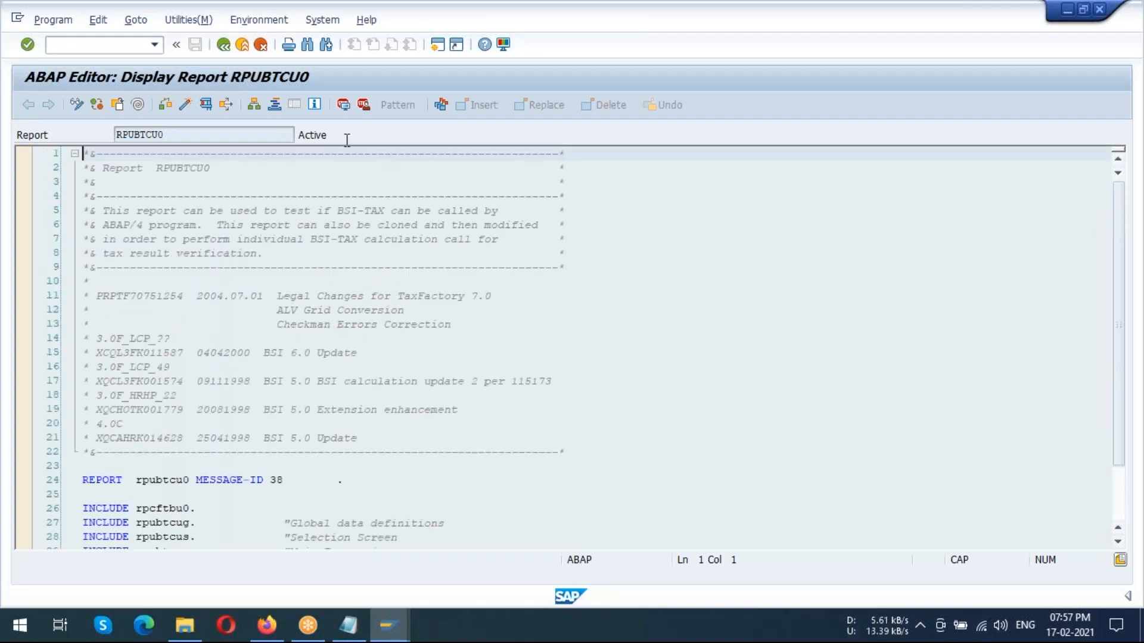
{"action": "left_click", "coordinate": [224, 46]}
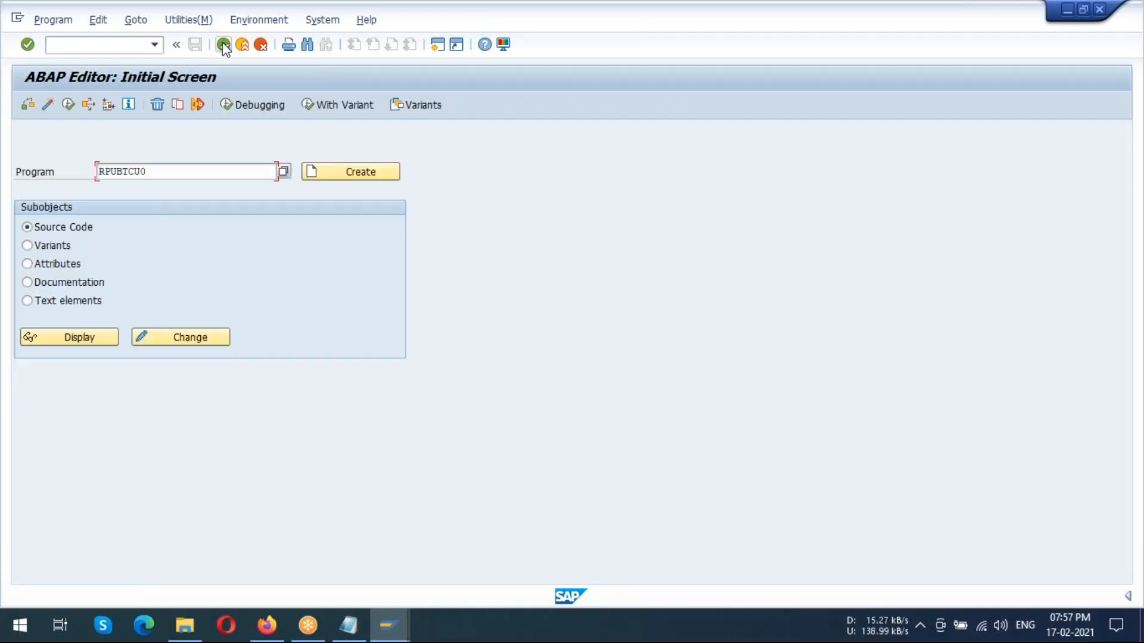
{"action": "left_click", "coordinate": [223, 46]}
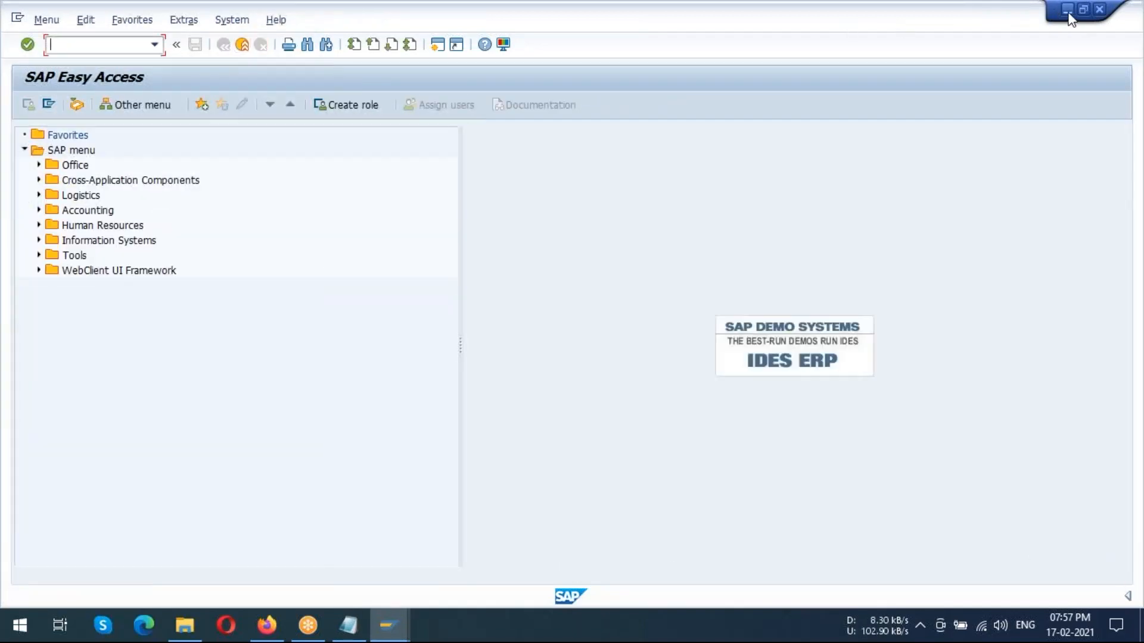
Return from the RFC connections session to the IMG and open the activity Specify BSI TaxFactory version for customizing settings under SAP/BSI Interface
{"action": "left_click", "coordinate": [1067, 11]}
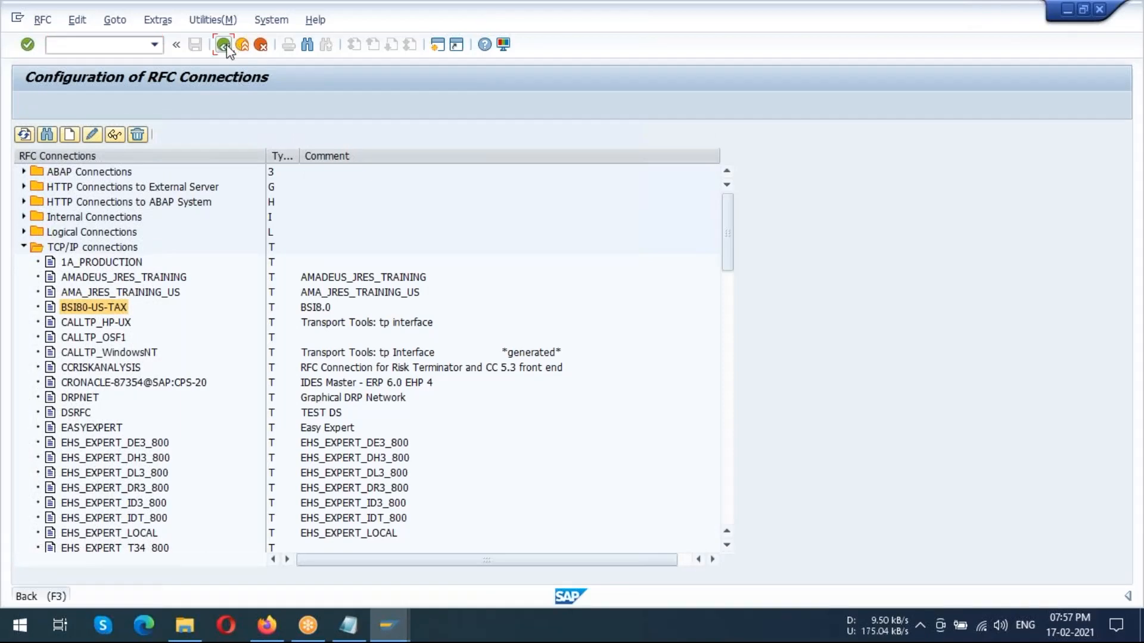
{"action": "left_click", "coordinate": [223, 46]}
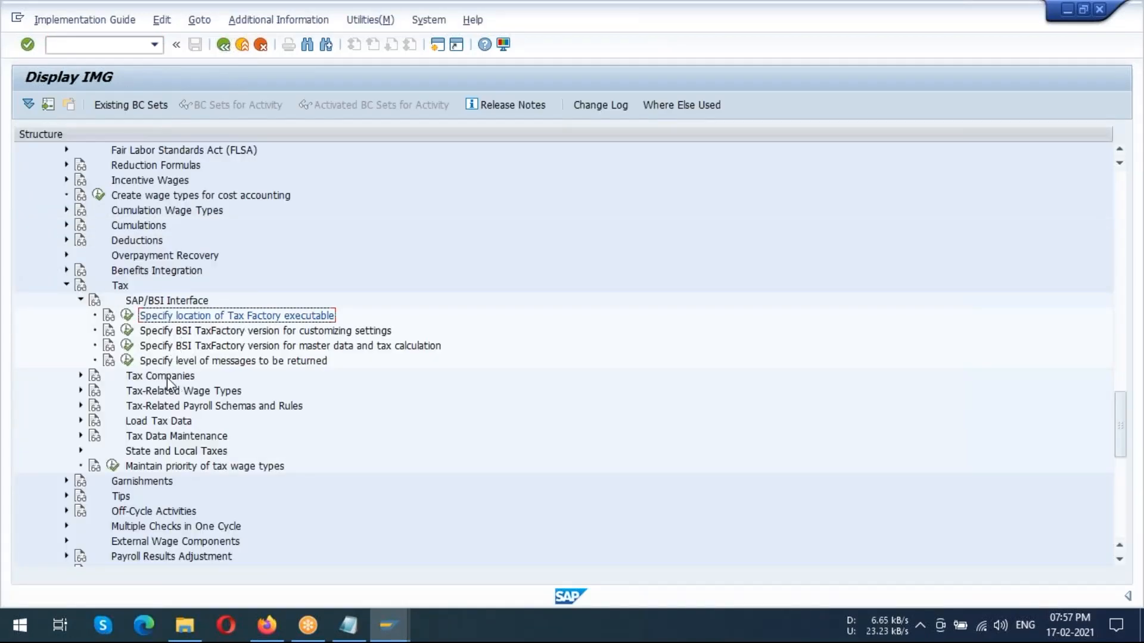
{"action": "scroll", "coordinate": [241, 306], "scroll_direction": "down", "scroll_amount": 2}
{"action": "left_click", "coordinate": [242, 271]}
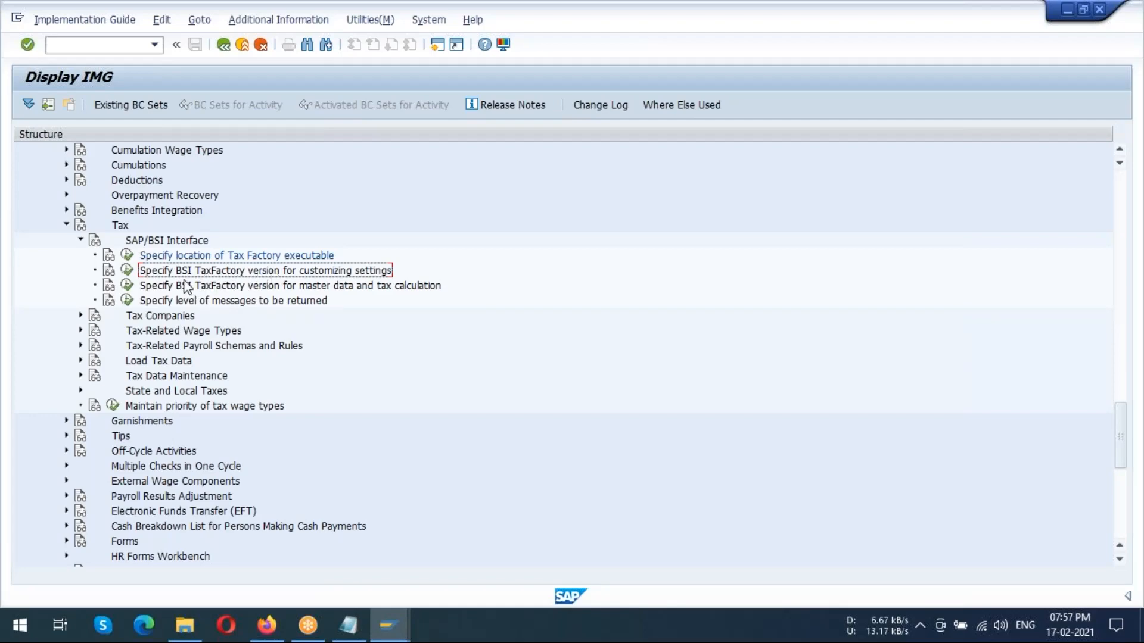
{"action": "left_click", "coordinate": [127, 270]}
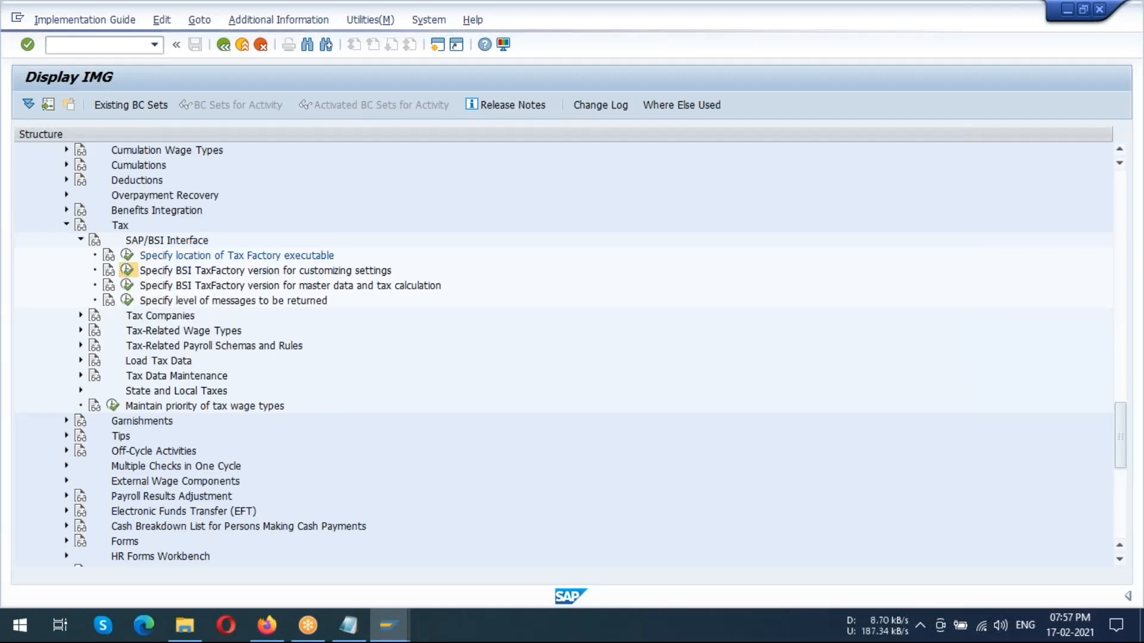
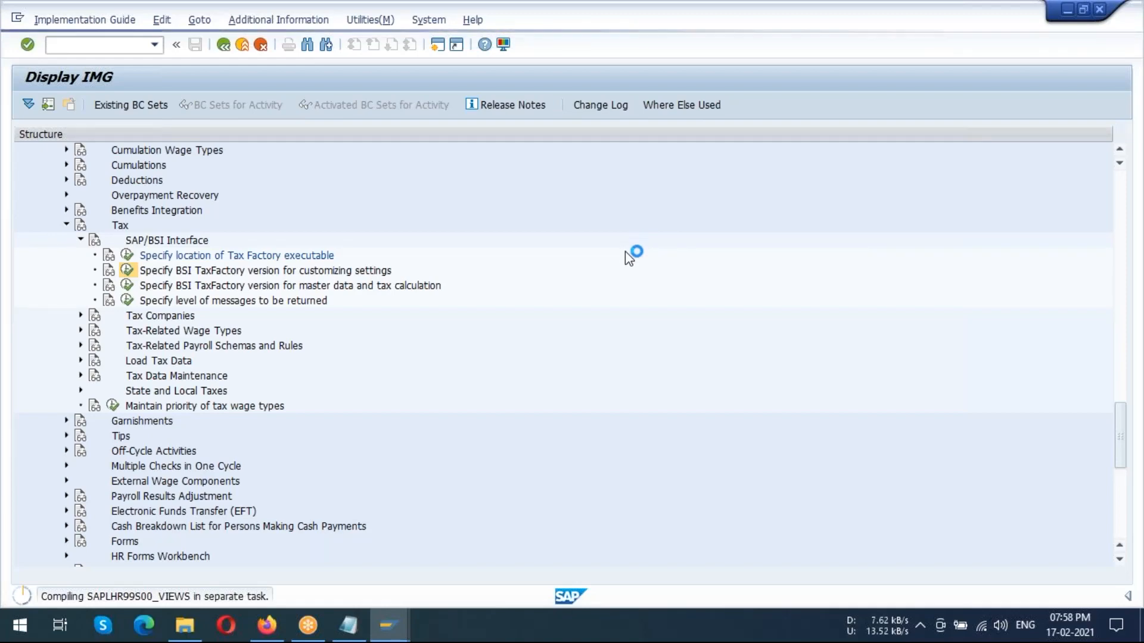
Leave the BSI TaxFactory version overview and expand the Tax Companies node under Tax in the IMG
{"action": "mouse_move", "coordinate": [388, 624]}
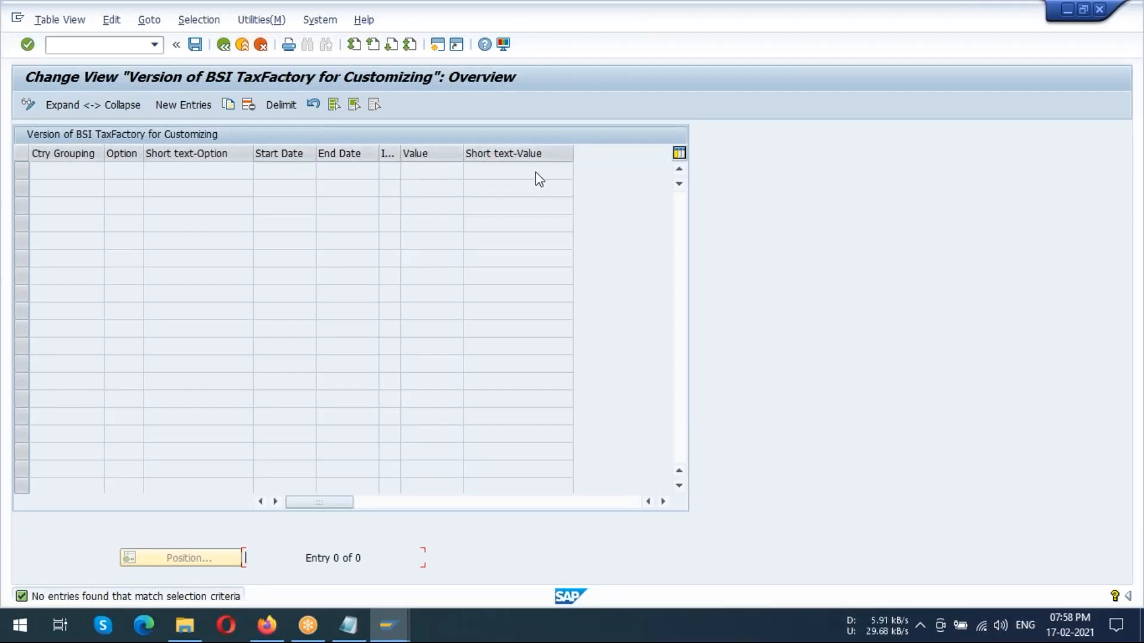
{"action": "left_click", "coordinate": [223, 45]}
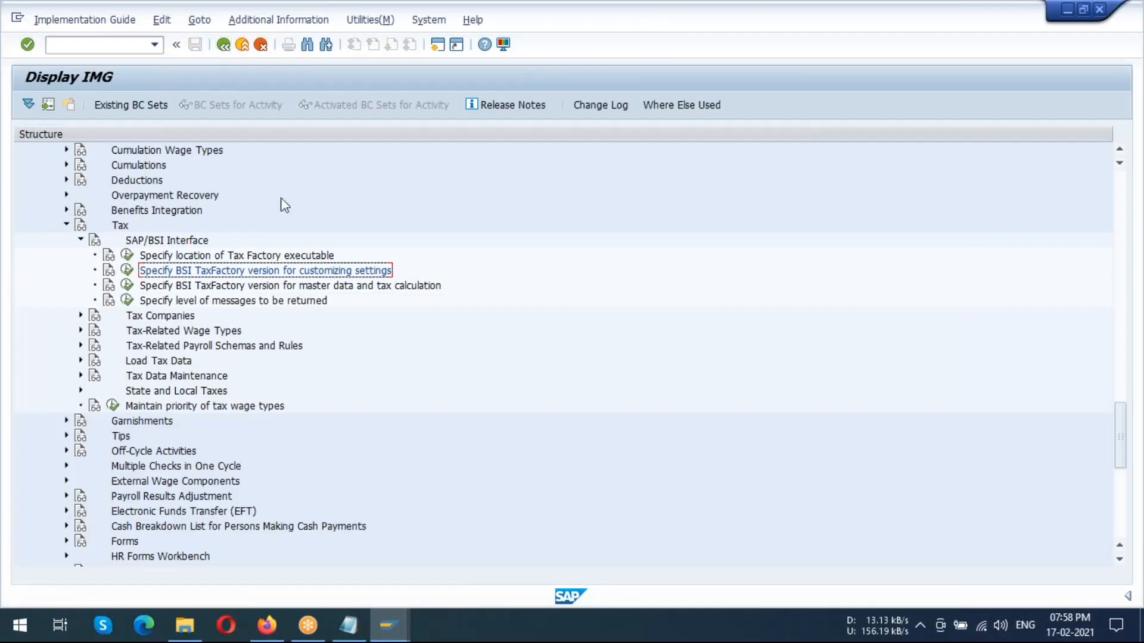
{"action": "left_click", "coordinate": [162, 322]}
{"action": "left_click", "coordinate": [81, 316]}
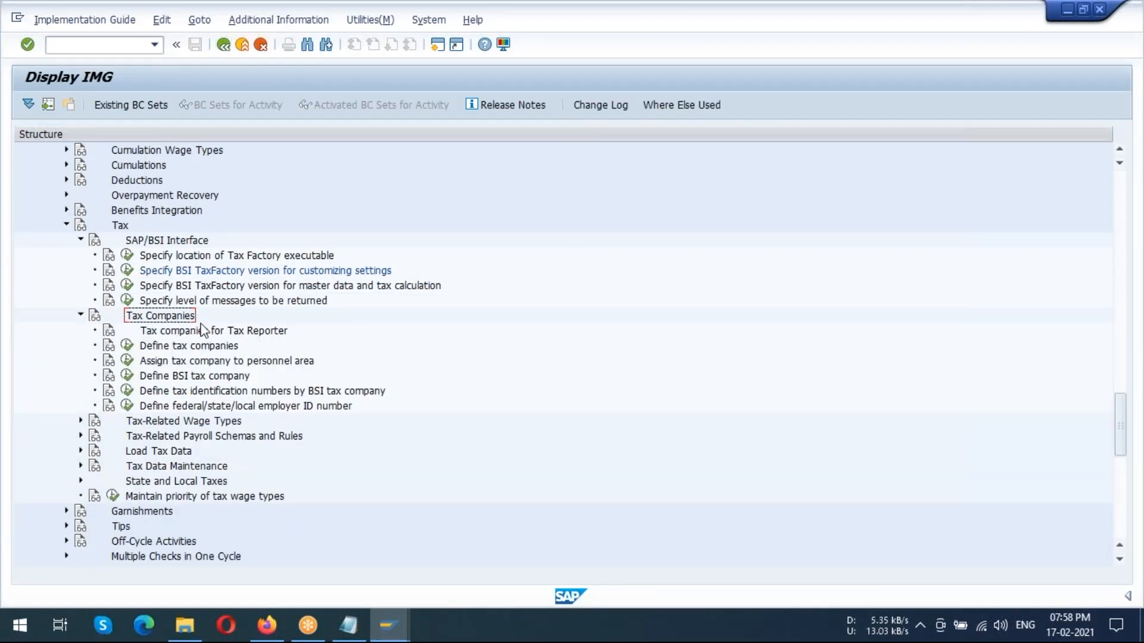
Consult the IMG documentation for Tax Companies and for its item Tax companies for Tax Reporter
{"action": "left_click", "coordinate": [95, 318]}
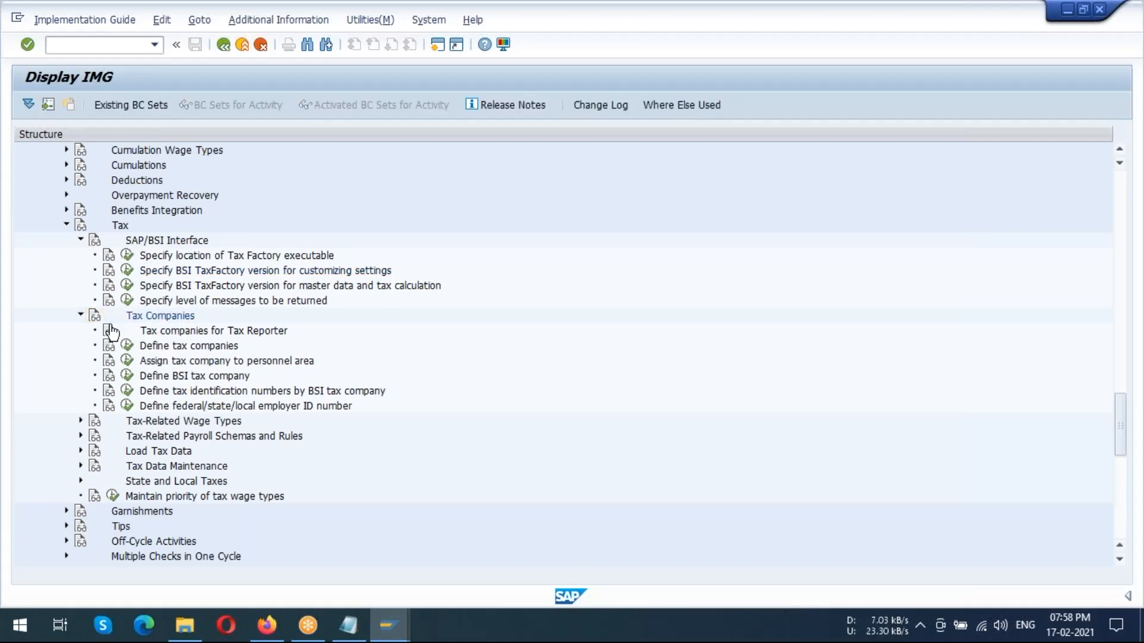
{"action": "left_click", "coordinate": [96, 317]}
{"action": "left_click", "coordinate": [109, 331]}
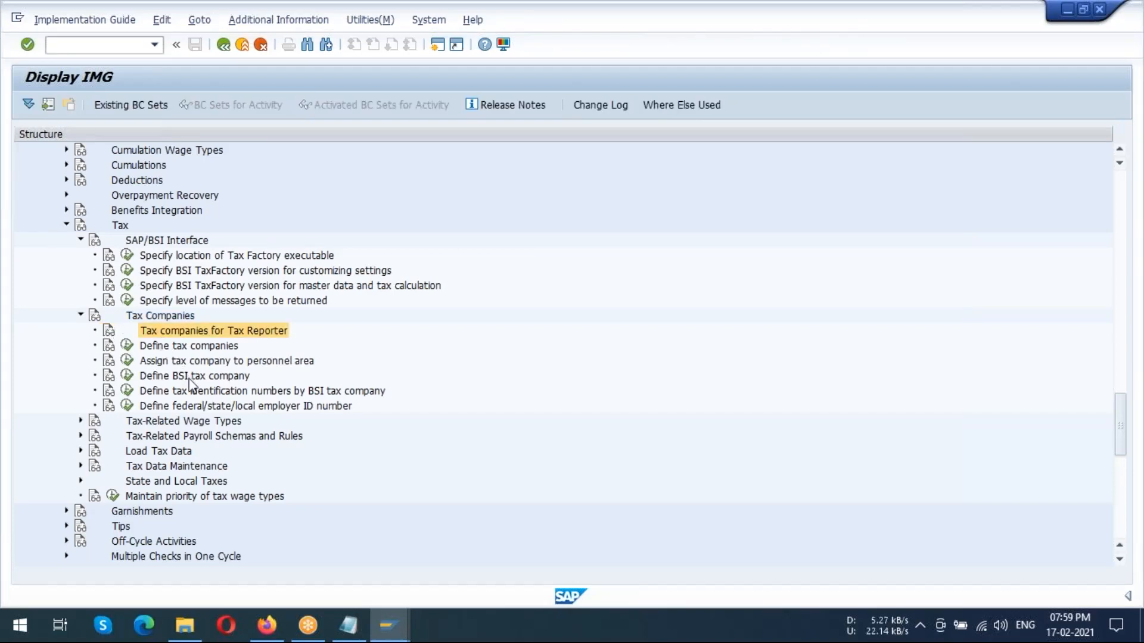
Open Specify level of messages to be returned, view its Payroll Parameters as a print list, and return to the table overview
{"action": "left_click", "coordinate": [226, 302]}
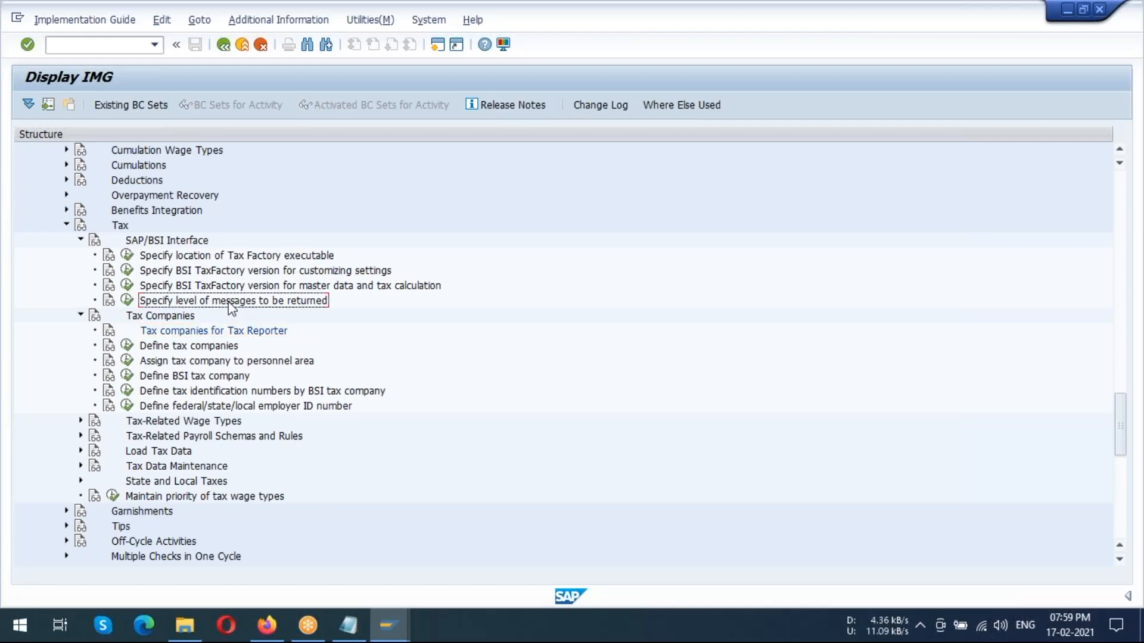
{"action": "left_click", "coordinate": [126, 301]}
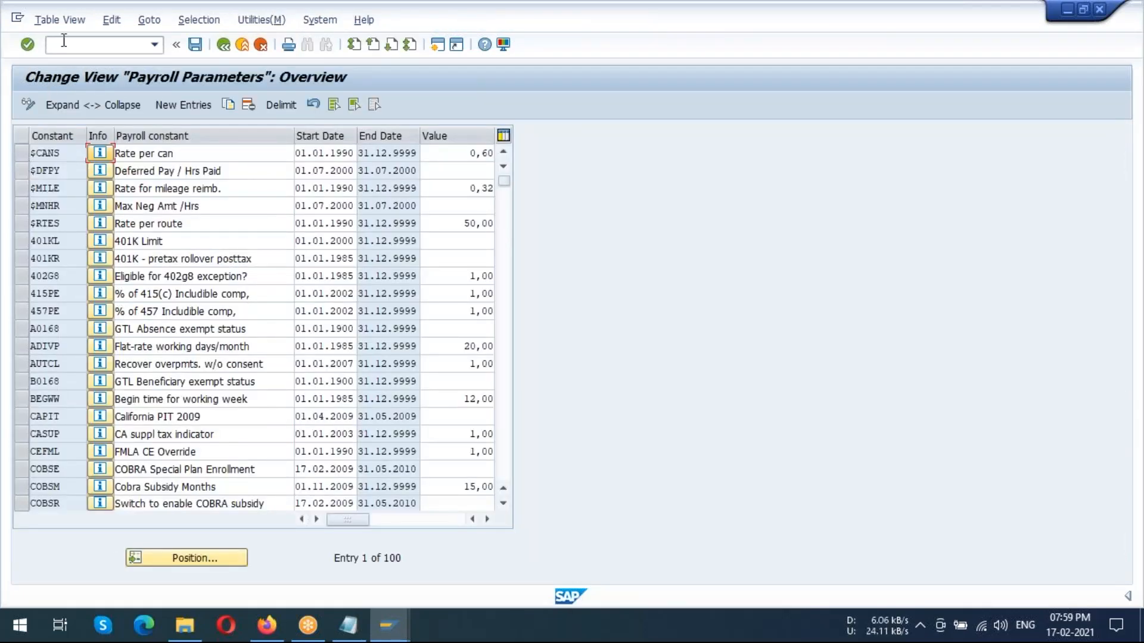
{"action": "left_click", "coordinate": [66, 23]}
{"action": "left_click", "coordinate": [67, 132]}
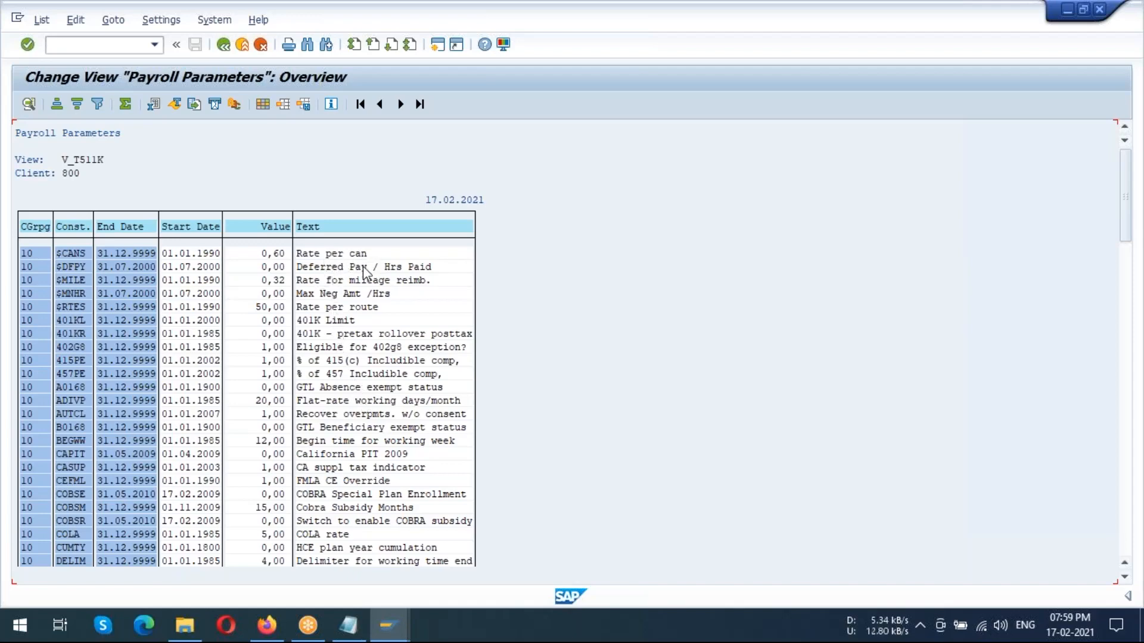
{"action": "key", "text": "alt+Tab"}
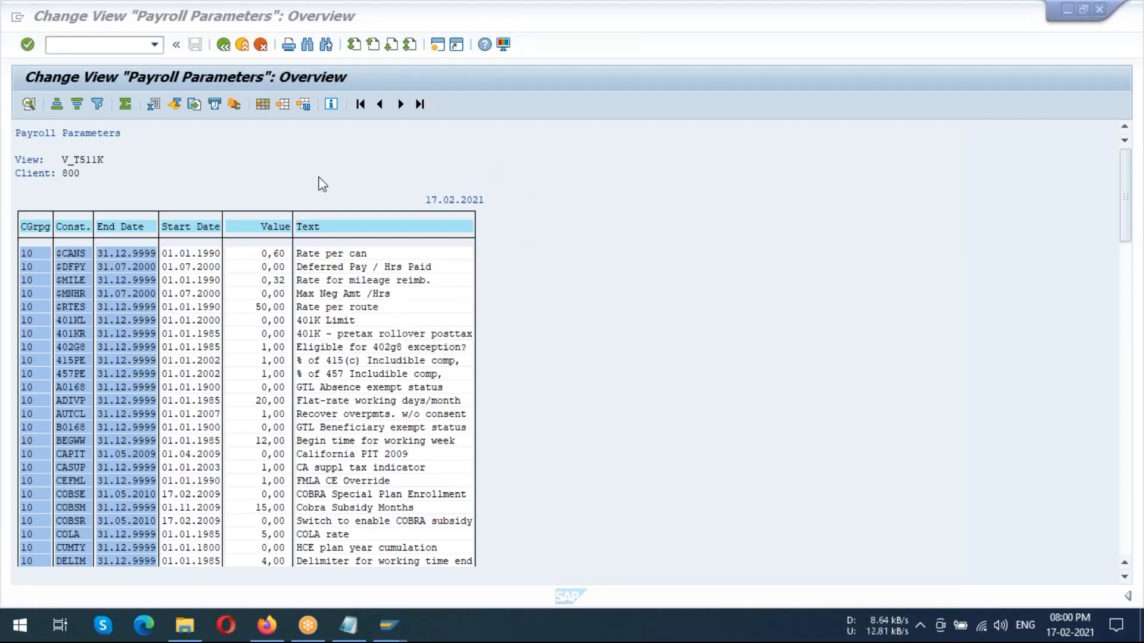
{"action": "left_click", "coordinate": [223, 44]}
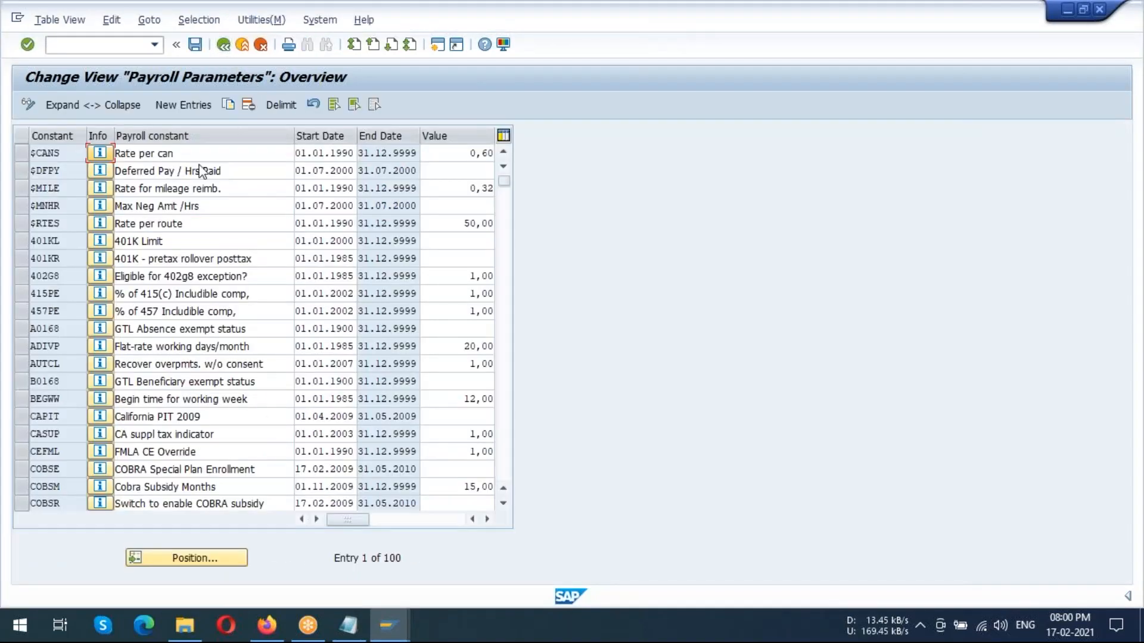
Browse the payroll constants and position the Payroll Parameters table on constant TFMSG
{"action": "scroll", "coordinate": [278, 280], "scroll_direction": "down", "scroll_amount": 8}
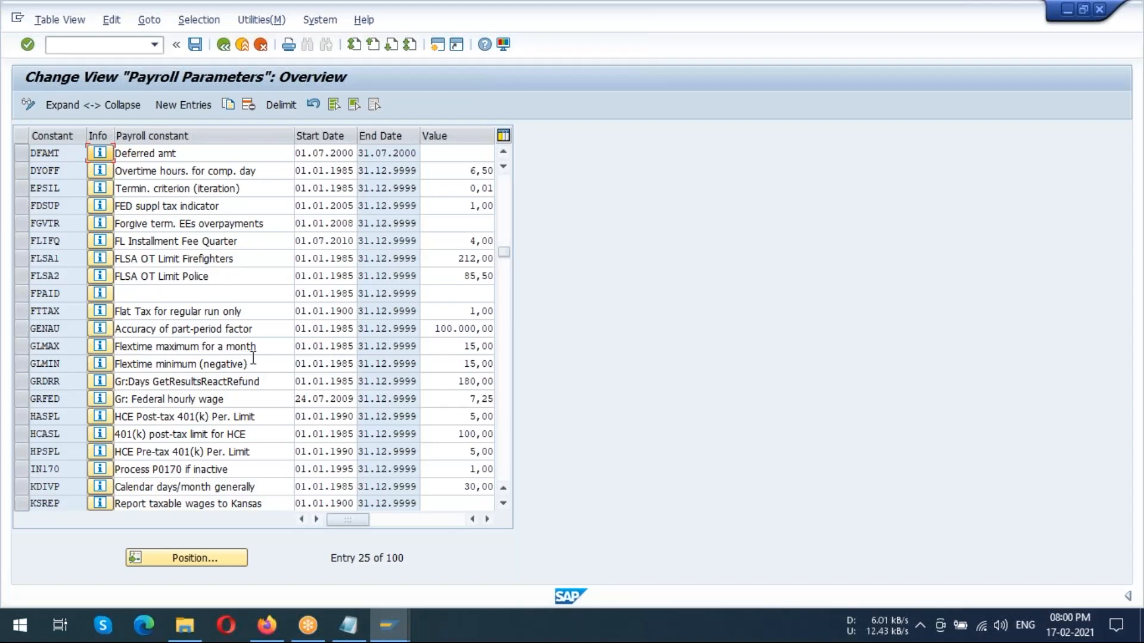
{"action": "scroll", "coordinate": [220, 189], "scroll_direction": "down", "scroll_amount": 3}
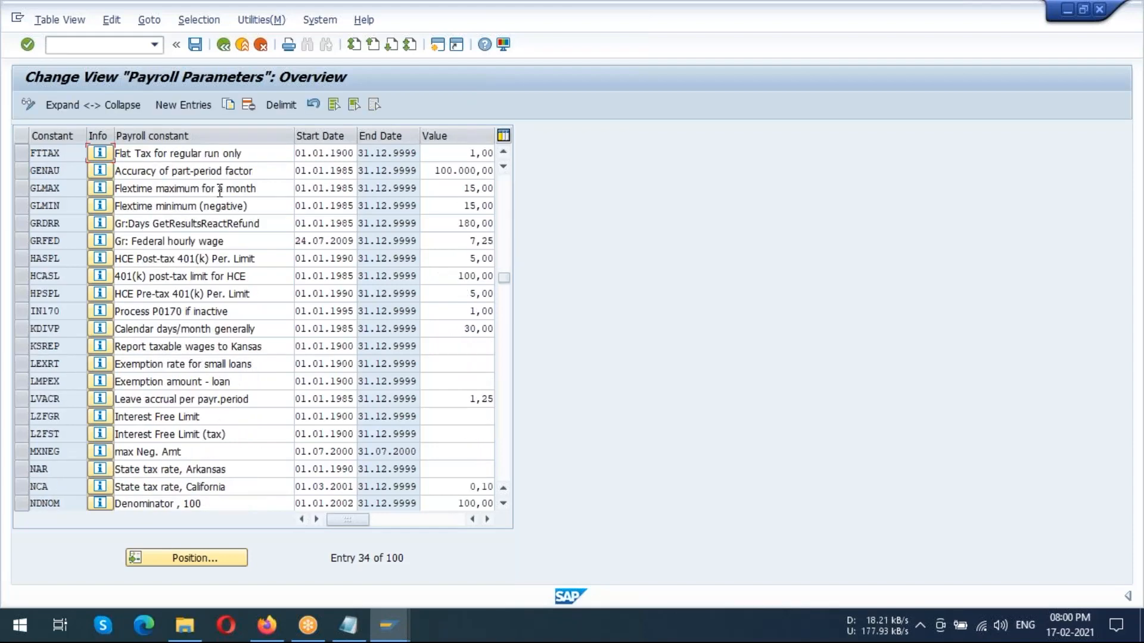
{"action": "scroll", "coordinate": [219, 189], "scroll_direction": "down", "scroll_amount": 3}
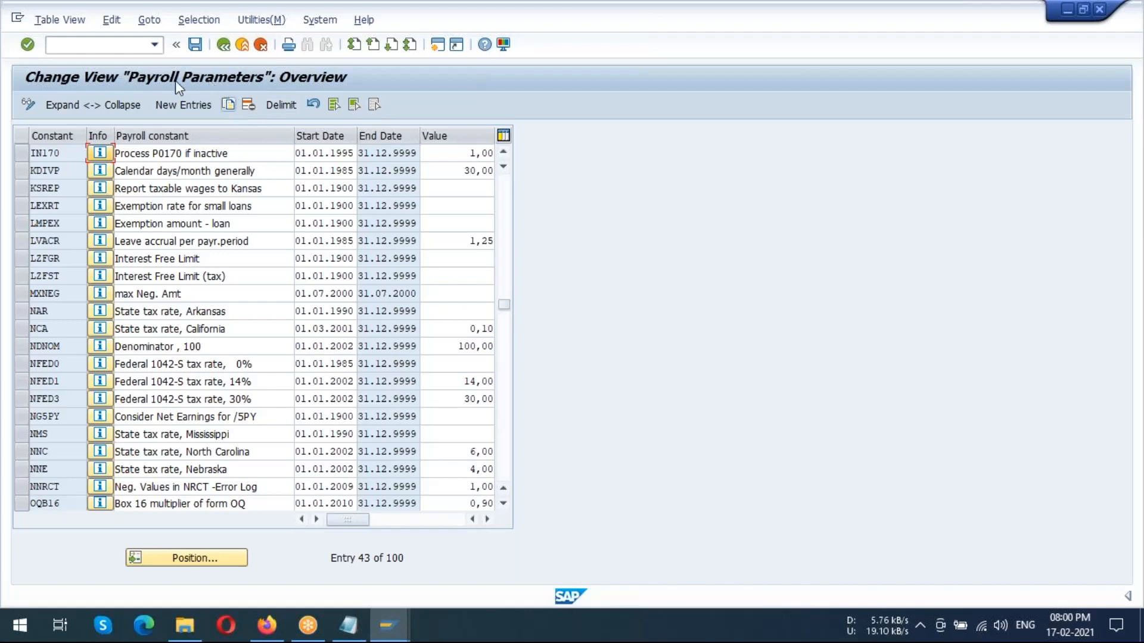
{"action": "left_click", "coordinate": [198, 559]}
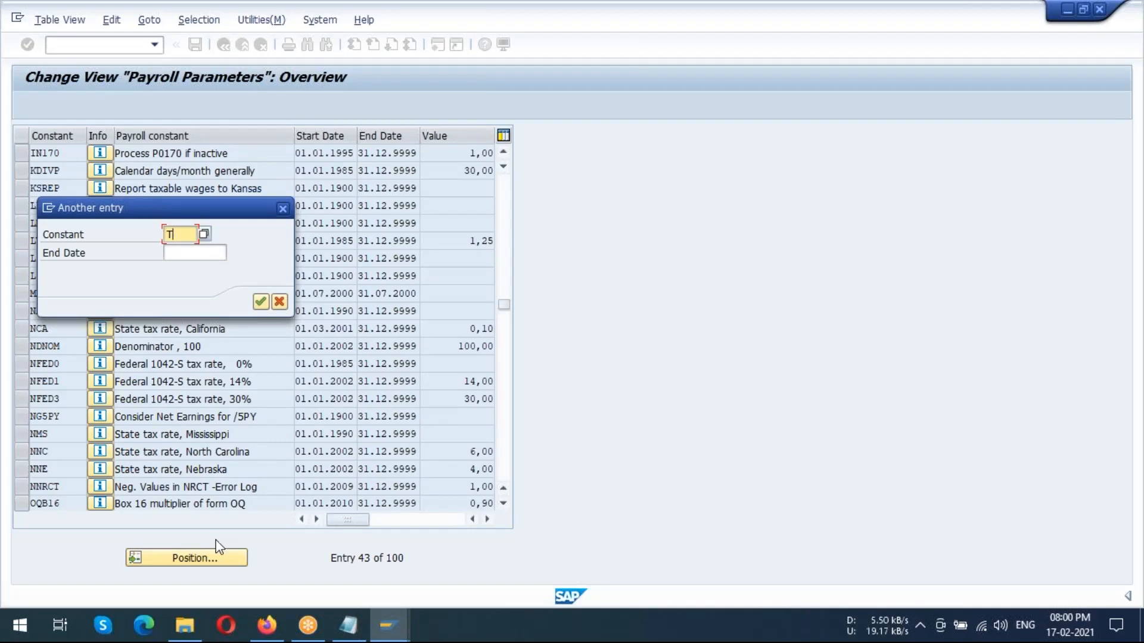
{"action": "type", "text": "TF"}
{"action": "type", "text": "MSG"}
{"action": "key", "text": "BackSpace"}
{"action": "type", "text": "G"}
{"action": "left_click", "coordinate": [263, 302]}
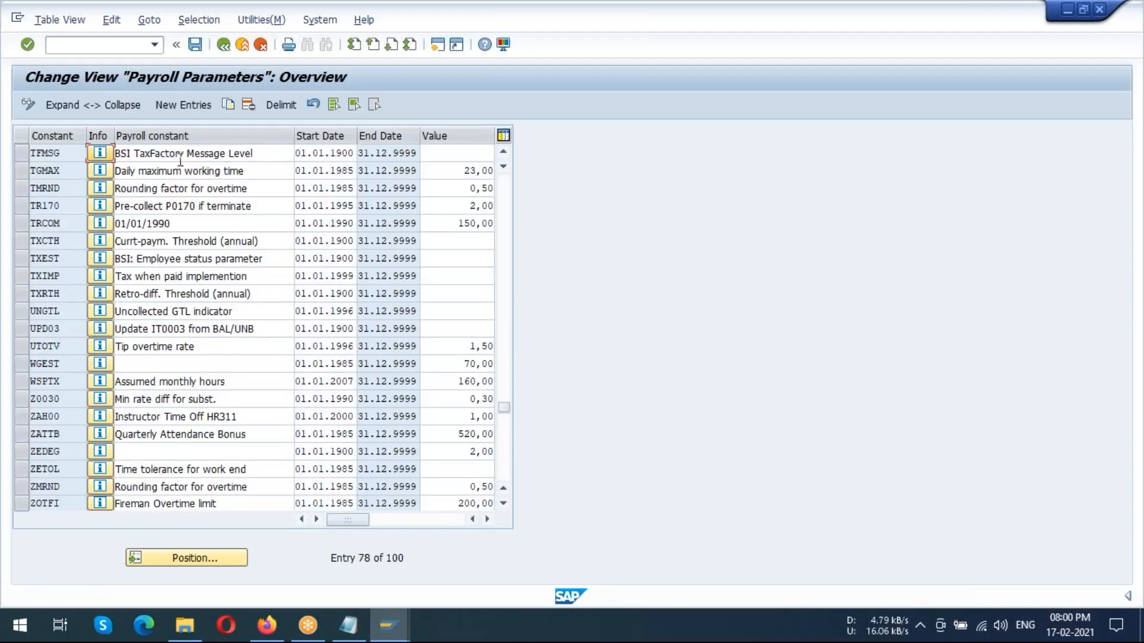
Select the TFMSG entry, BSI TaxFactory Message Level, and try to open its details
{"action": "left_click", "coordinate": [24, 157]}
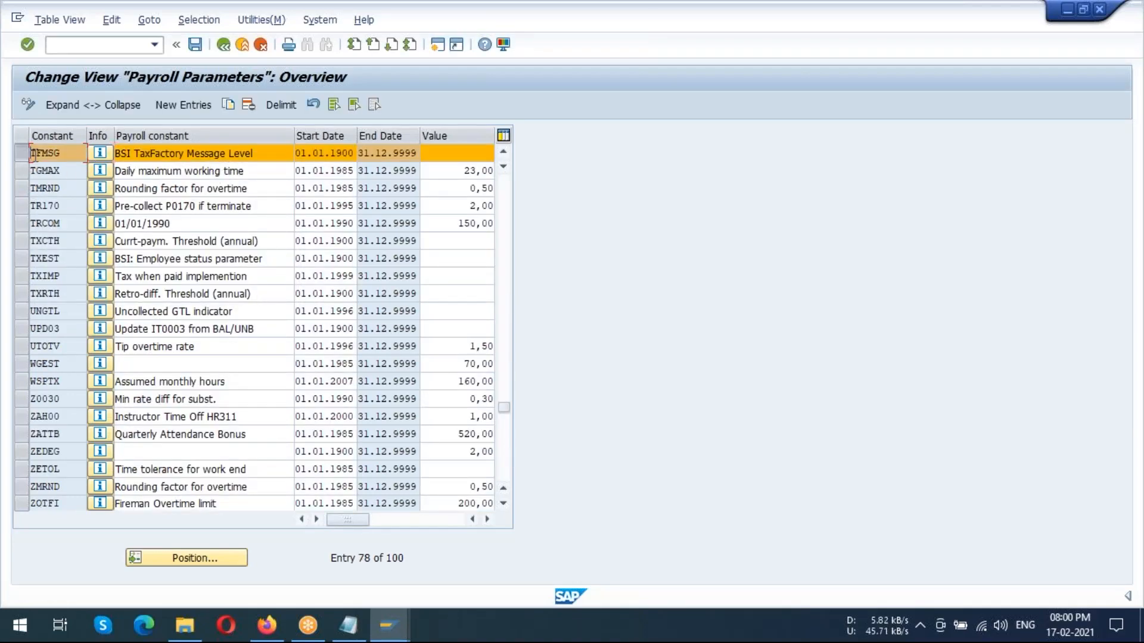
{"action": "double_click", "coordinate": [49, 153]}
{"action": "left_click", "coordinate": [131, 154]}
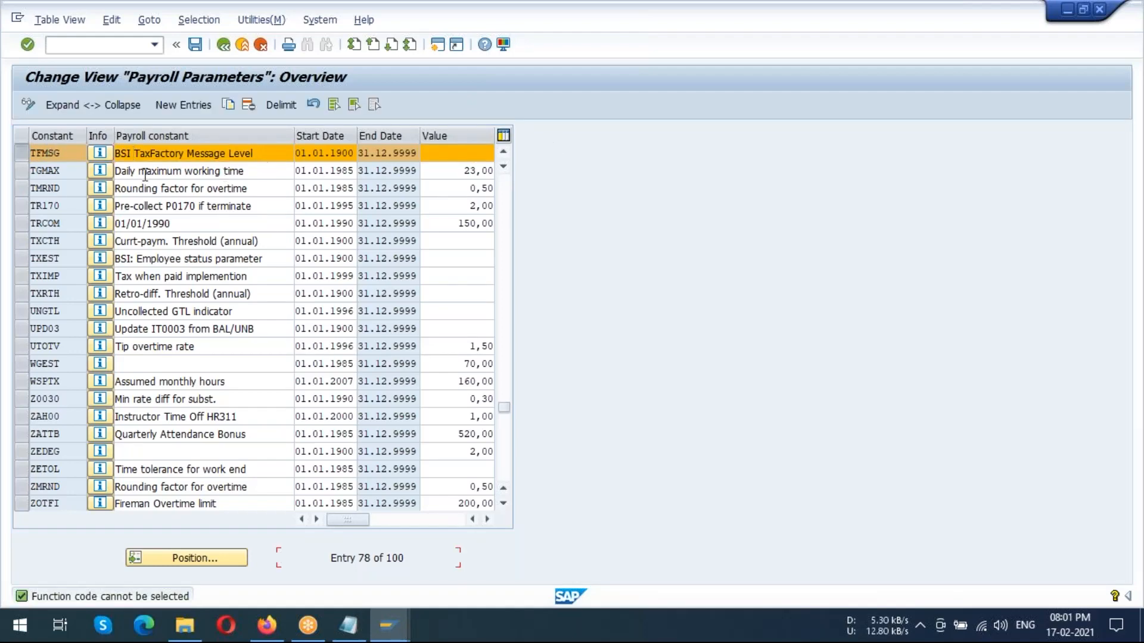
{"action": "left_click", "coordinate": [22, 153]}
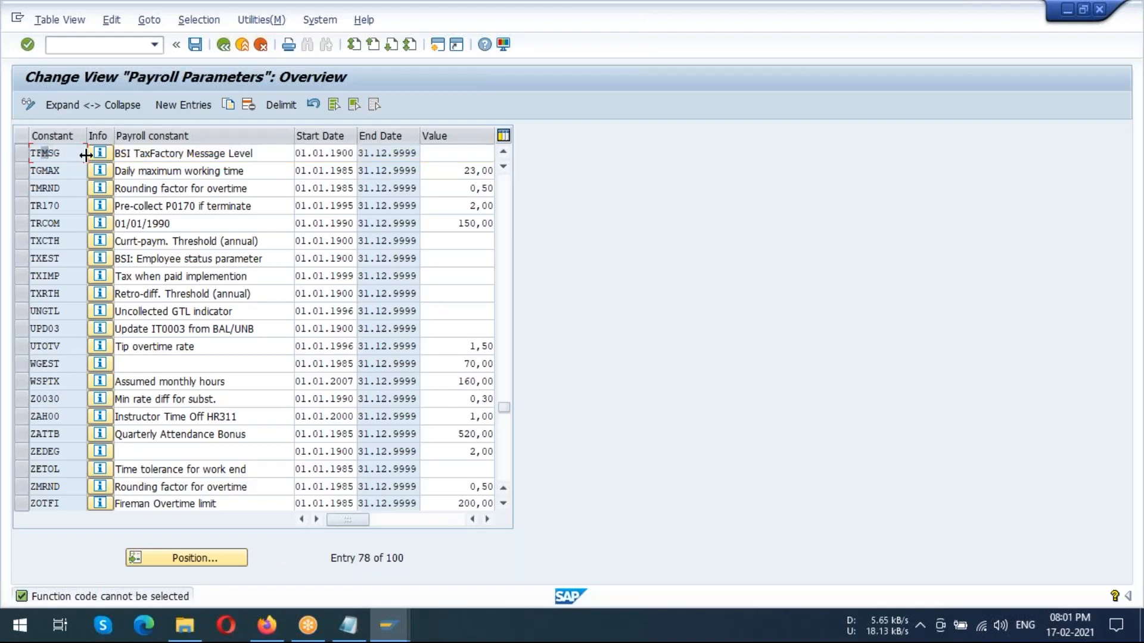
{"action": "key", "text": "Return"}
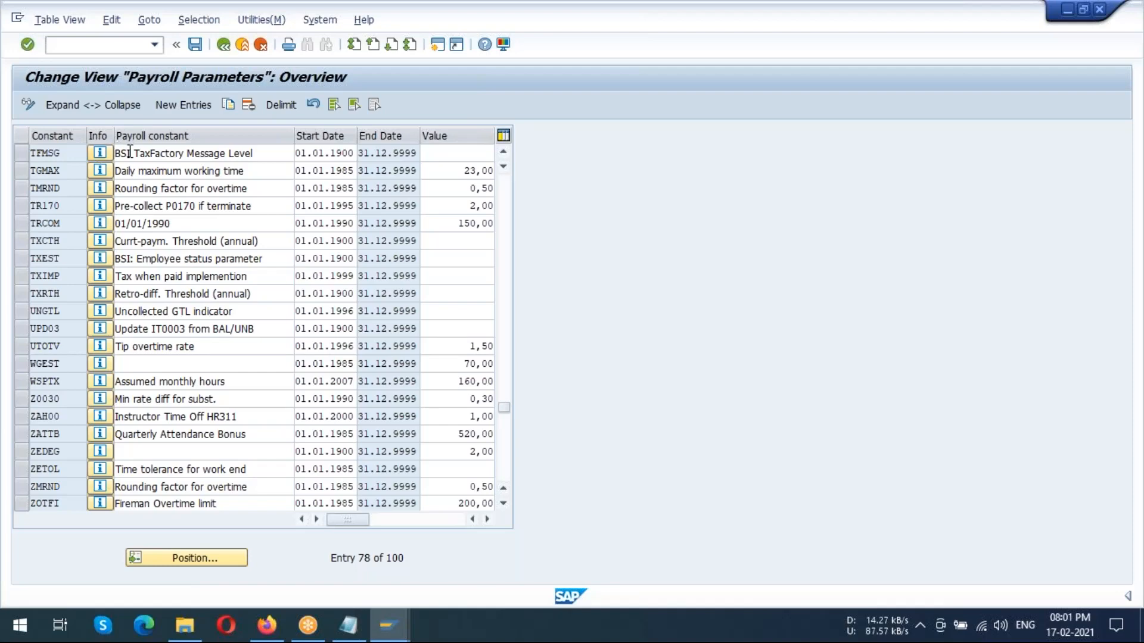
{"action": "left_click", "coordinate": [130, 152]}
{"action": "key", "text": "Return"}
Try to copy the TFMSG entry and call up the field help for its constant
{"action": "left_click", "coordinate": [227, 107]}
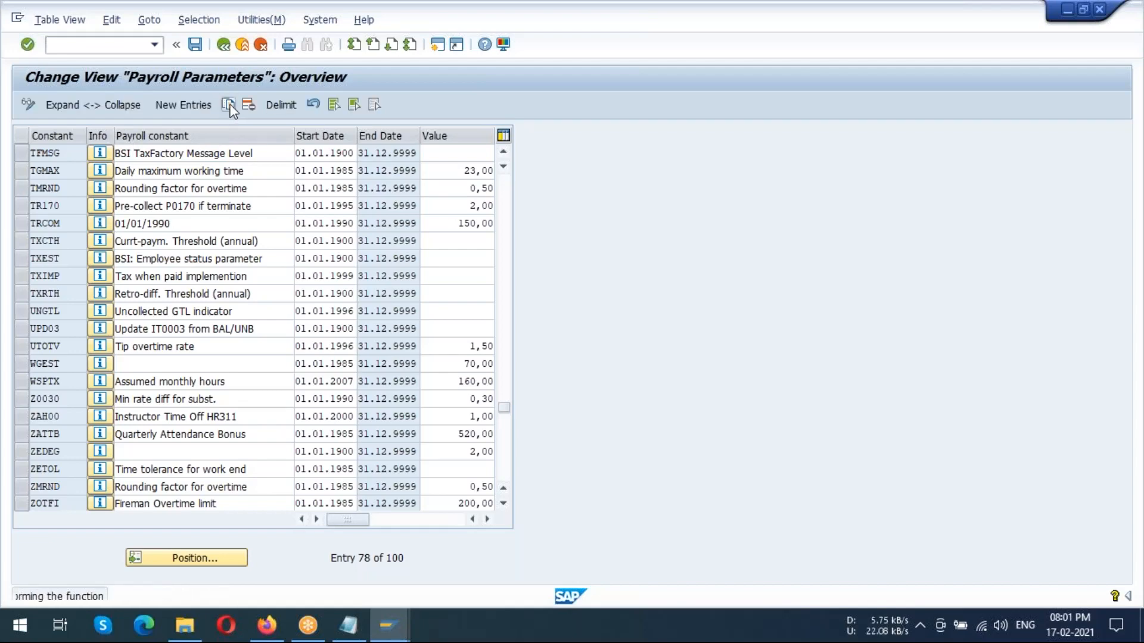
{"action": "left_click", "coordinate": [159, 153]}
{"action": "double_click", "coordinate": [160, 154]}
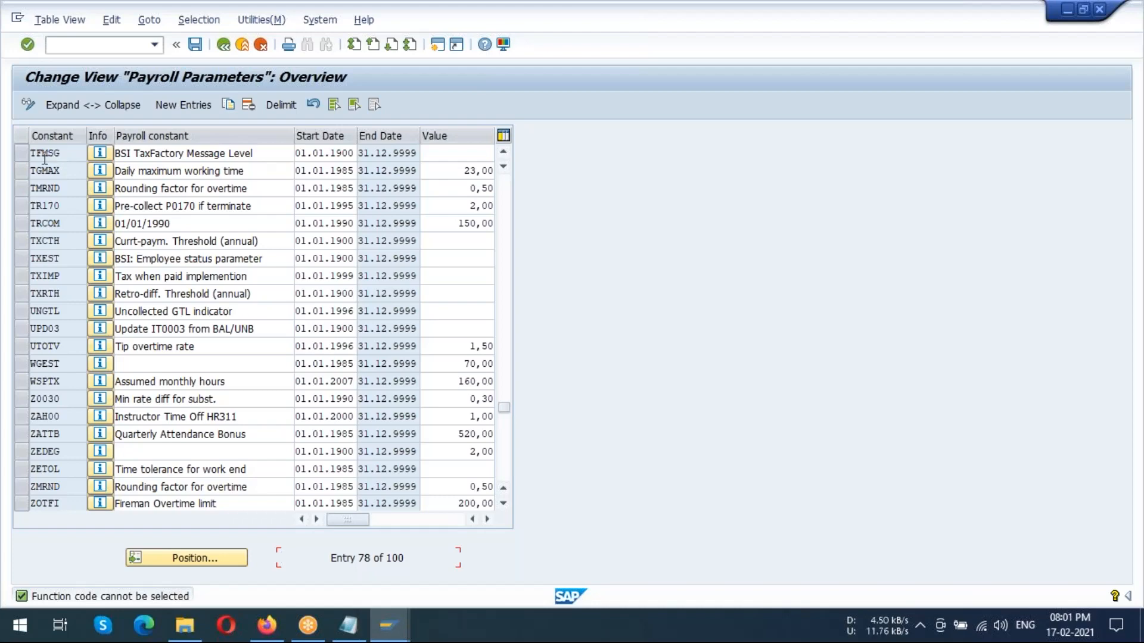
{"action": "left_click", "coordinate": [50, 154]}
{"action": "key", "text": "F1"}
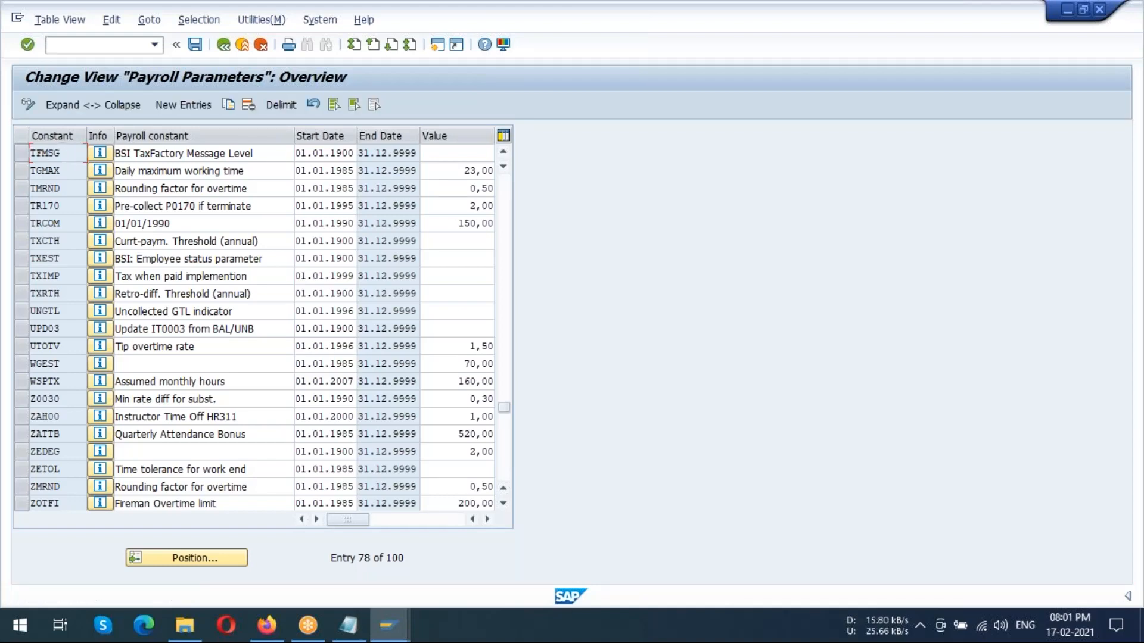
Check the TFMSG value field and the BSI: Employee status parameter entry, and return to the IMG
{"action": "left_click", "coordinate": [442, 152]}
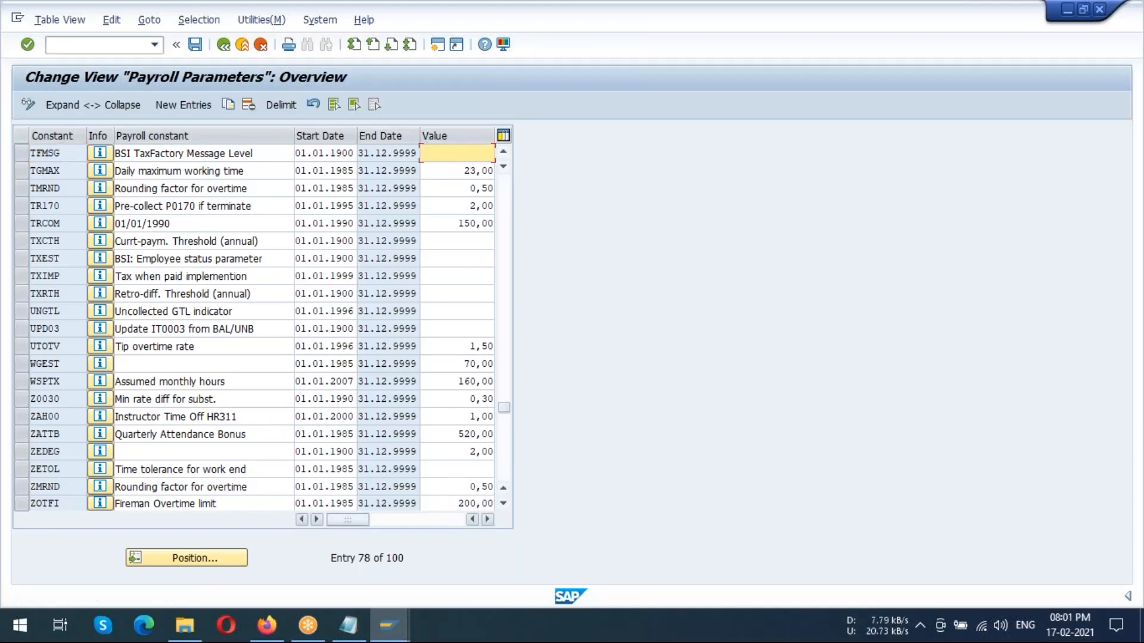
{"action": "mouse_move", "coordinate": [347, 520]}
{"action": "left_mouse_down"}
{"action": "mouse_move", "coordinate": [433, 514]}
{"action": "mouse_move", "coordinate": [333, 511]}
{"action": "left_mouse_up"}
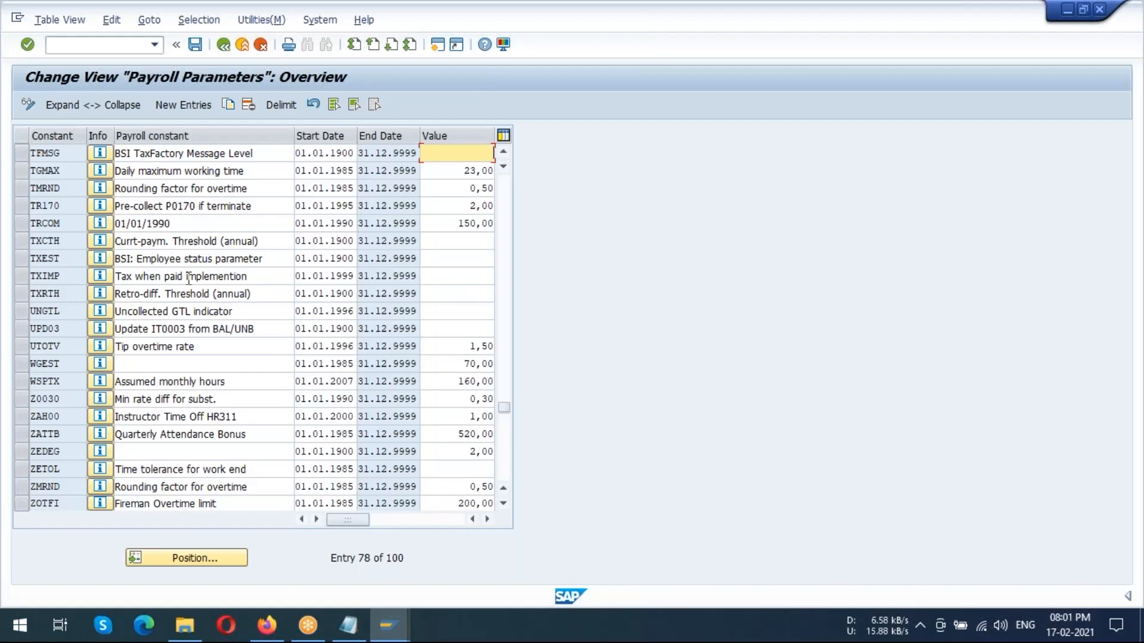
{"action": "left_click_drag", "start_coordinate": [169, 258], "coordinate": [268, 261]}
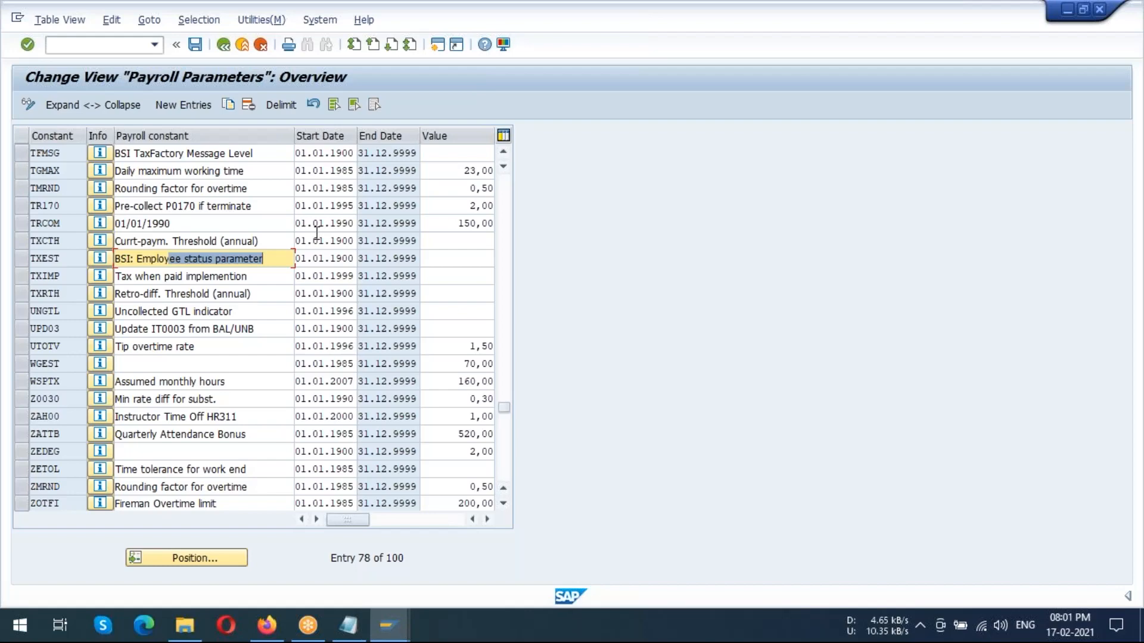
{"action": "left_click", "coordinate": [241, 154]}
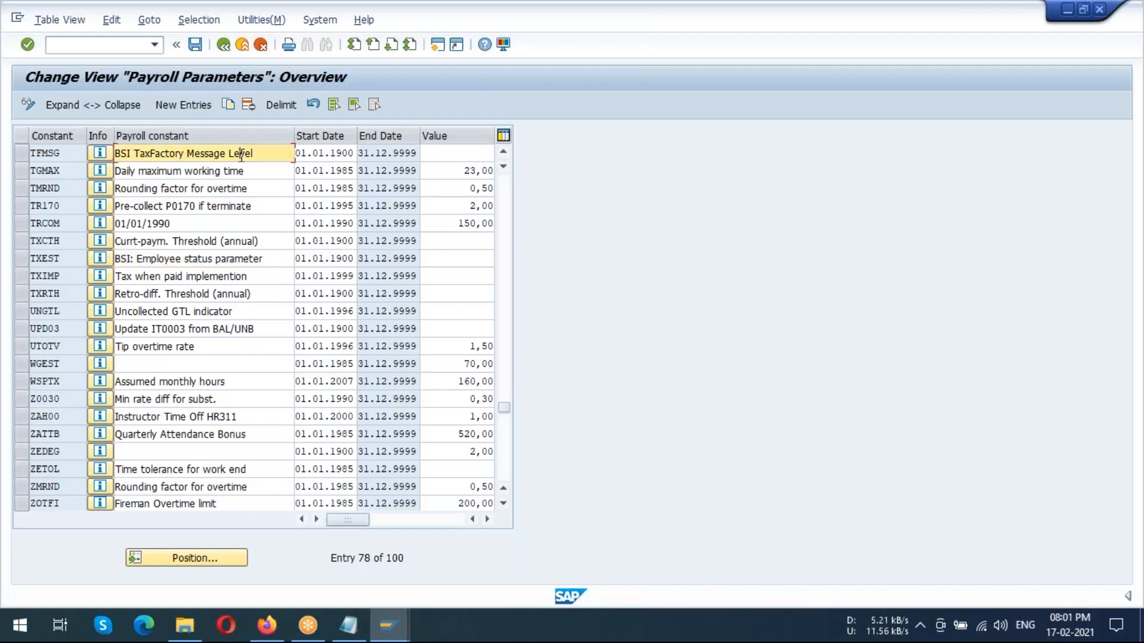
{"action": "left_click", "coordinate": [451, 153]}
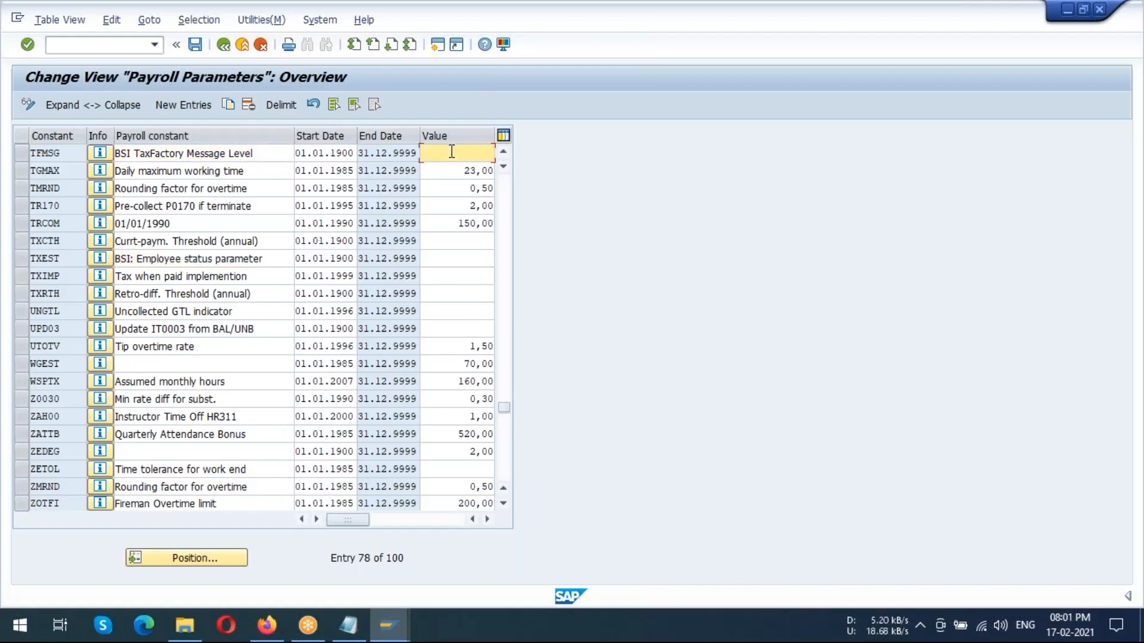
{"action": "key", "text": "Return"}
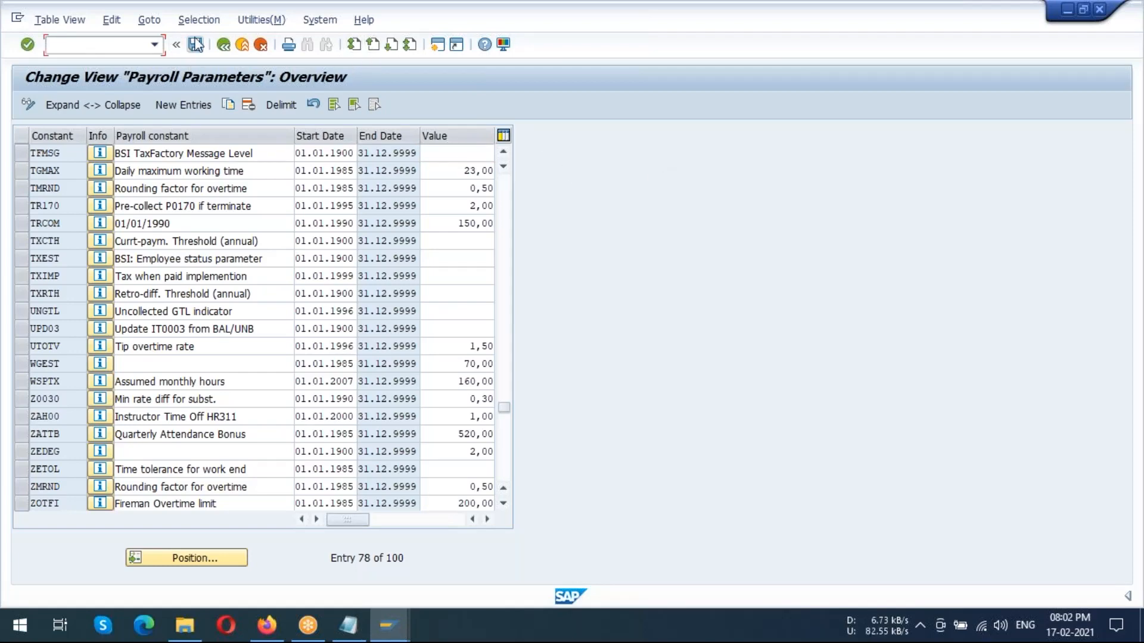
{"action": "left_click", "coordinate": [224, 46]}
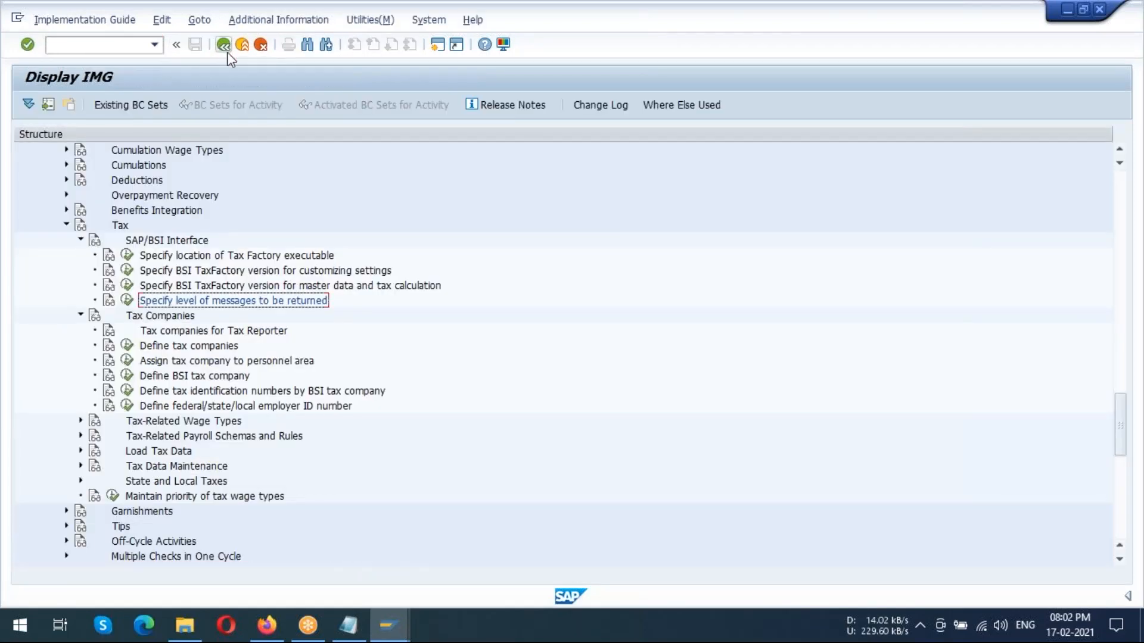
Open Define tax companies under Tax Companies and review the tax company list through to entry US01, SAPCOE I
{"action": "left_click", "coordinate": [188, 336]}
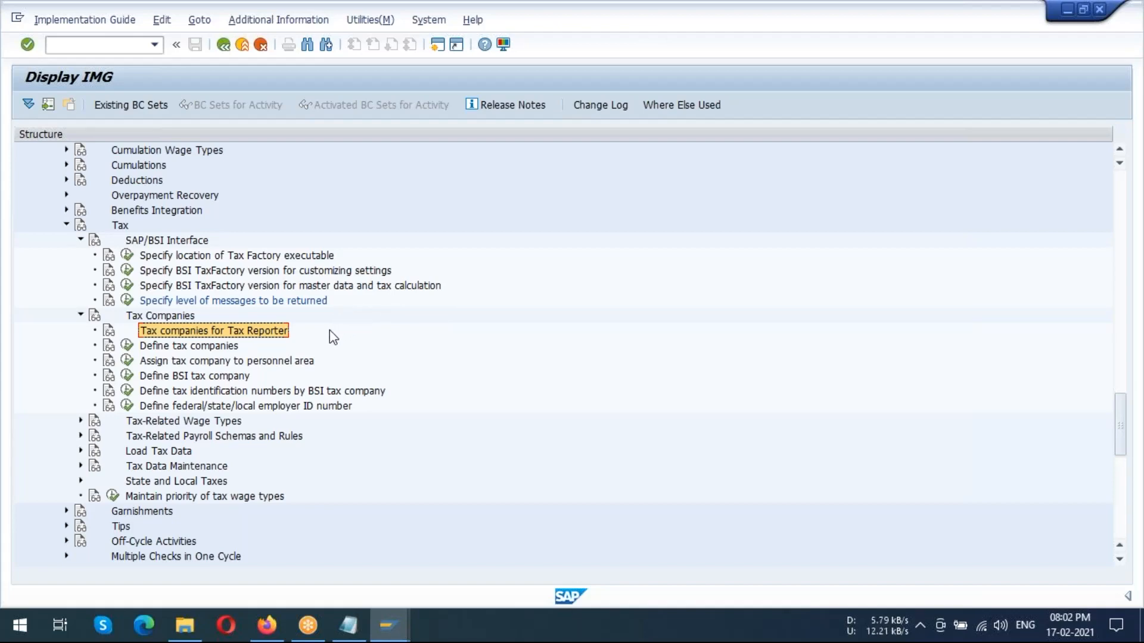
{"action": "left_click", "coordinate": [181, 348]}
{"action": "left_click", "coordinate": [110, 348]}
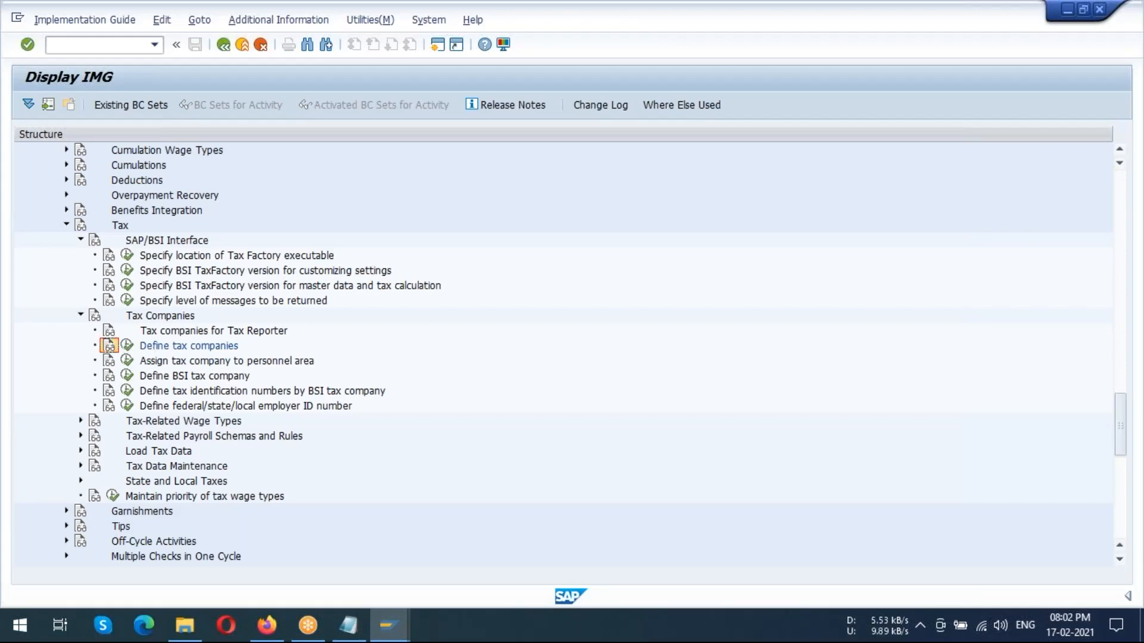
{"action": "left_click", "coordinate": [127, 345]}
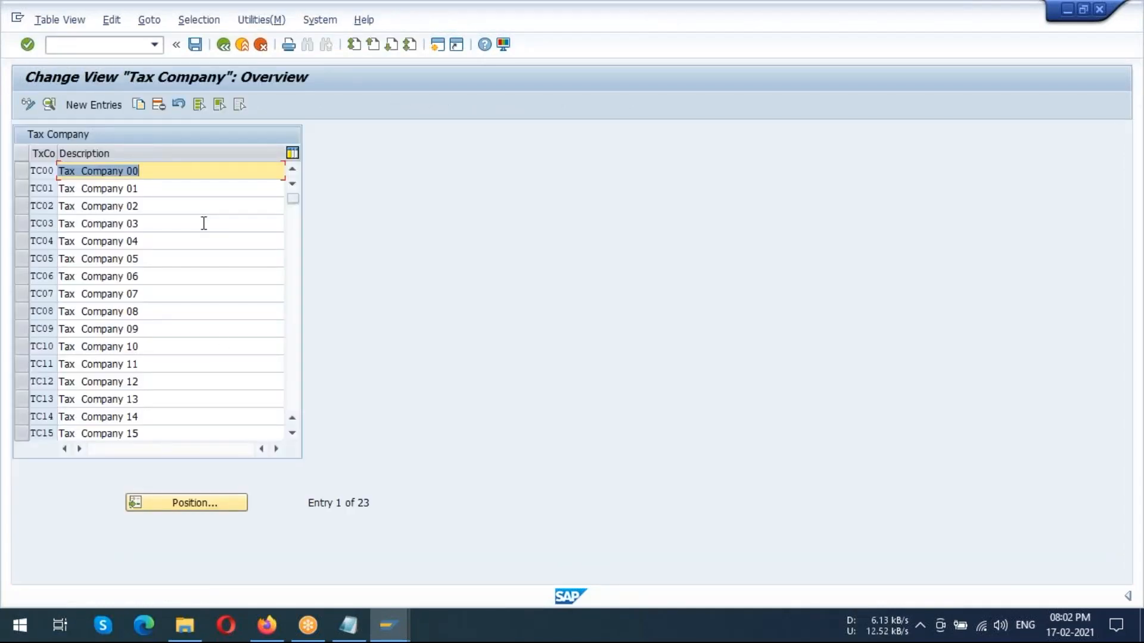
{"action": "scroll", "coordinate": [143, 288], "scroll_direction": "down", "scroll_amount": 8}
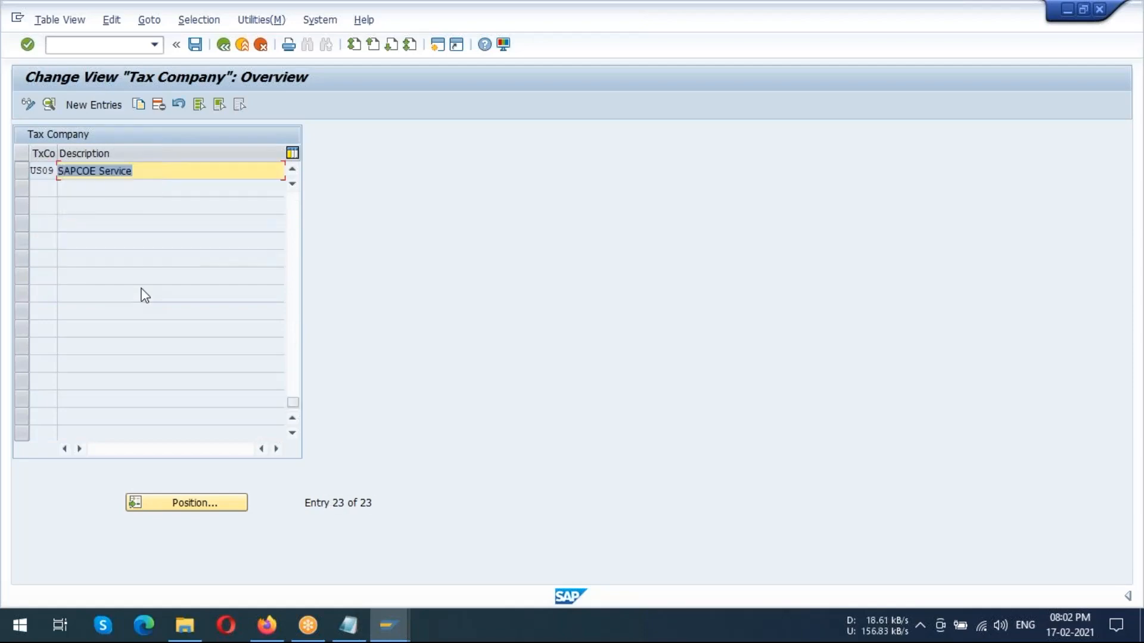
{"action": "scroll", "coordinate": [145, 296], "scroll_direction": "up", "scroll_amount": 1}
{"action": "scroll", "coordinate": [146, 296], "scroll_direction": "up", "scroll_amount": 1}
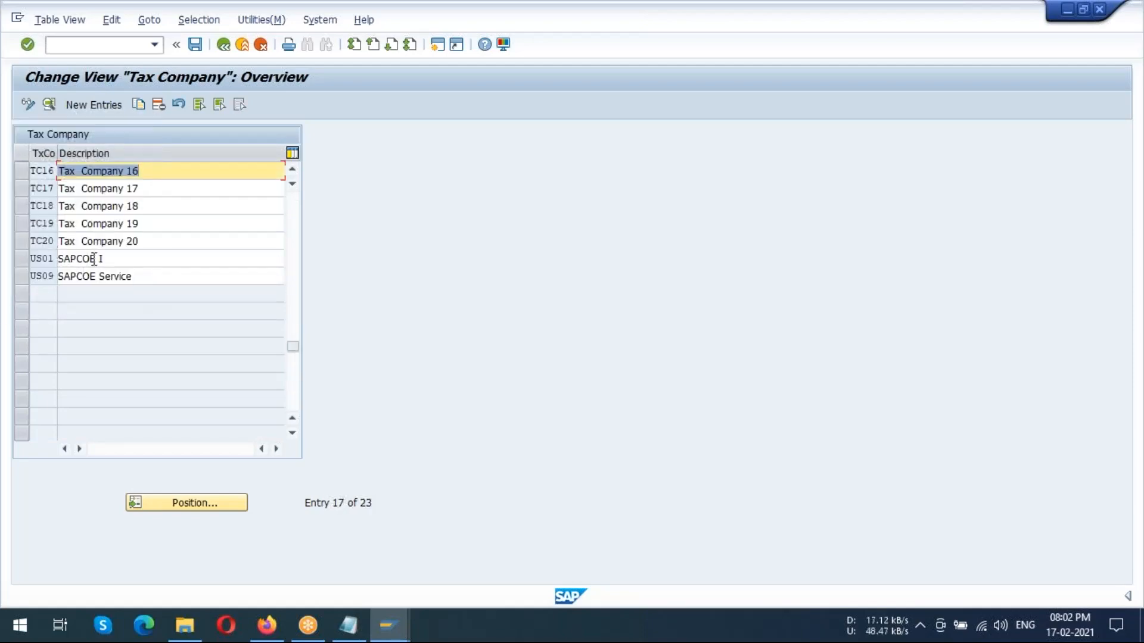
{"action": "left_click", "coordinate": [122, 259]}
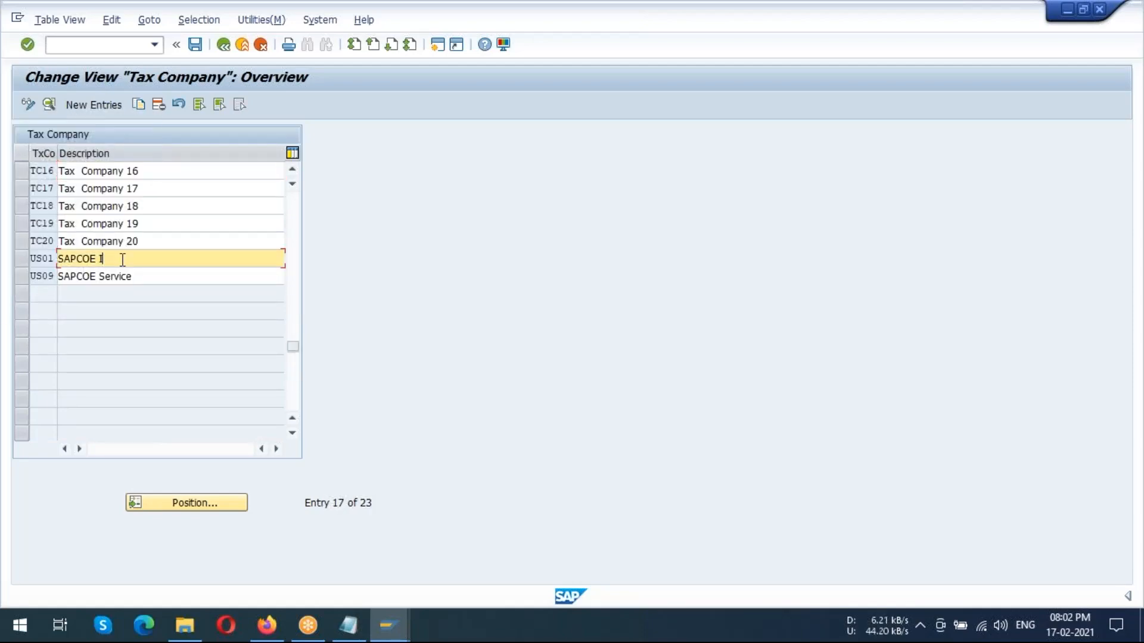
Select tax company entry US01, SAPCOE I, save the tax company table and return to the IMG
{"action": "left_click", "coordinate": [26, 260]}
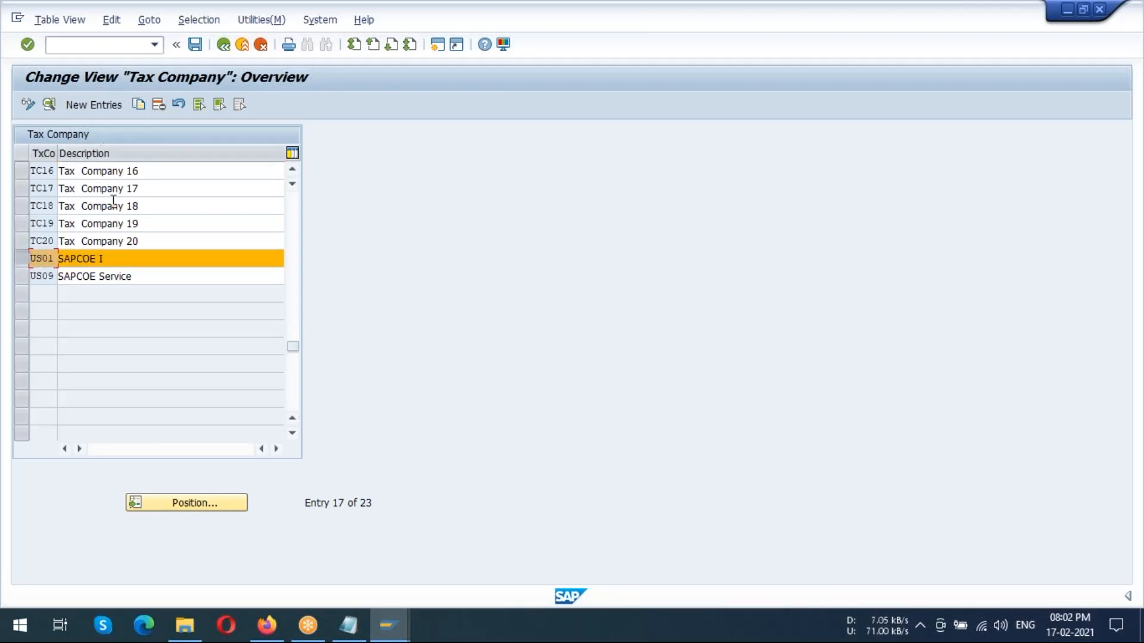
{"action": "left_click", "coordinate": [194, 45]}
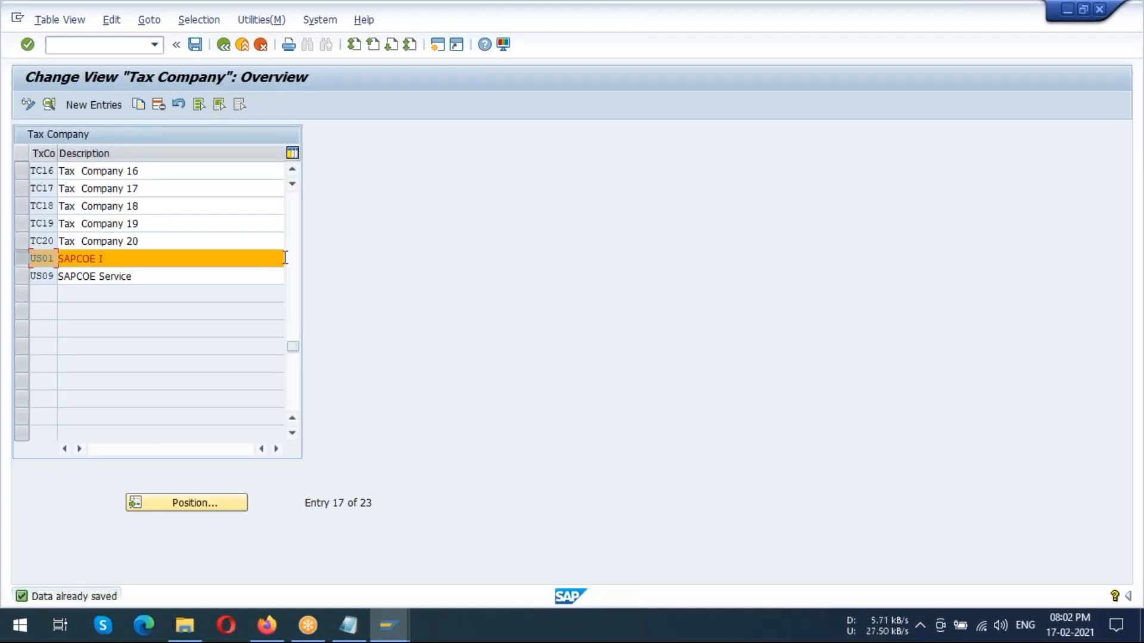
{"action": "left_click", "coordinate": [125, 262]}
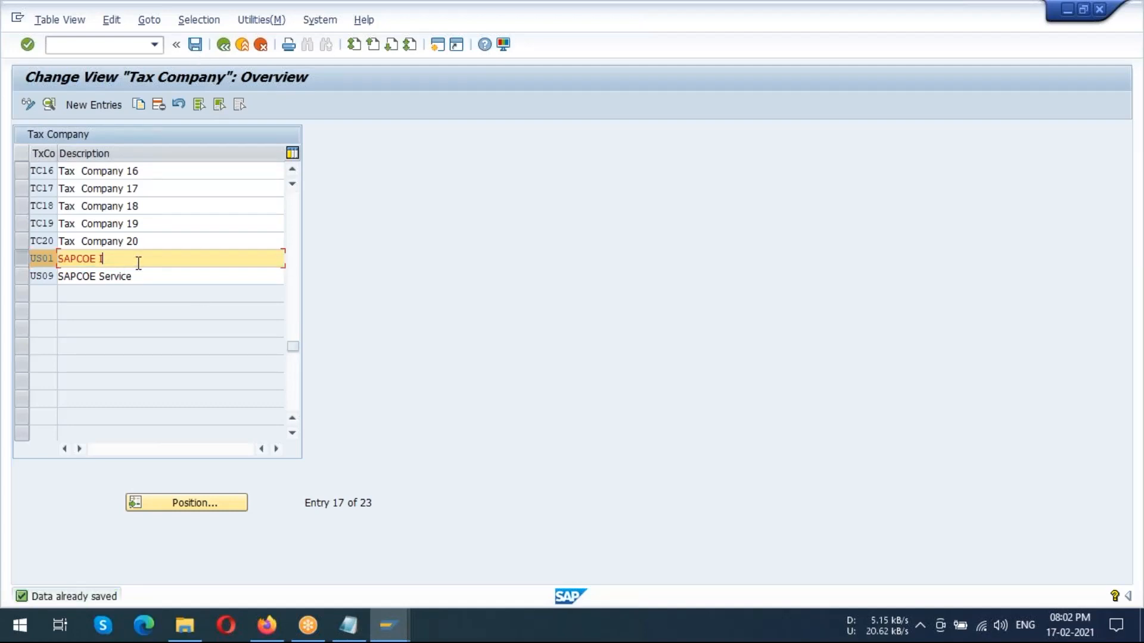
{"action": "left_click", "coordinate": [224, 45]}
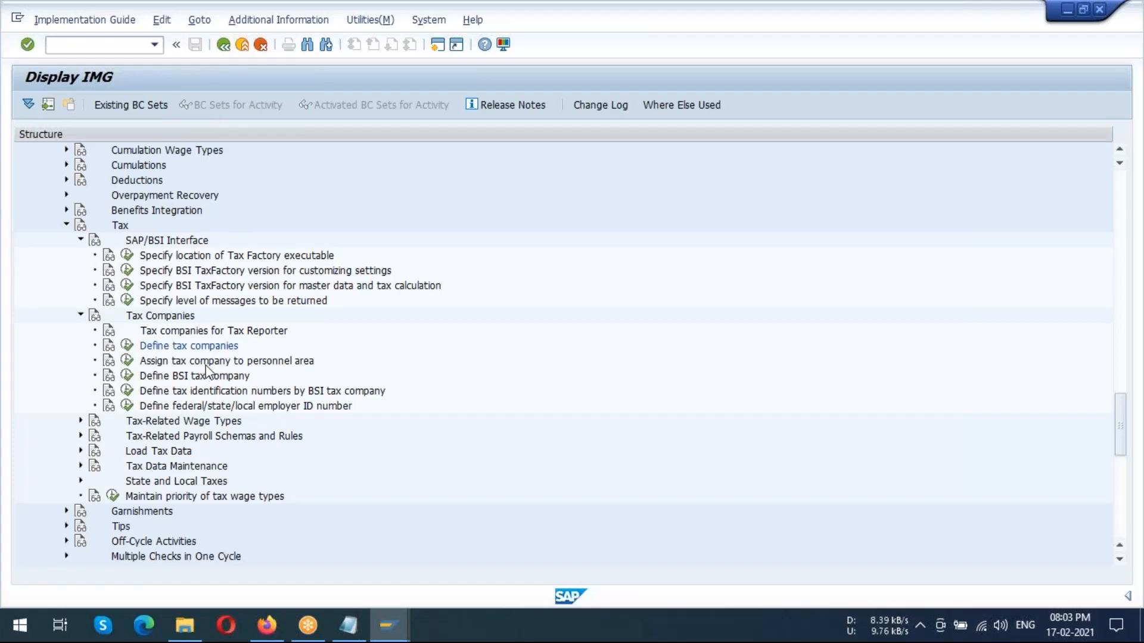
Open Assign tax company to personnel area and display the details of personnel area 2211 NEWYORK without a subarea
{"action": "left_click", "coordinate": [179, 361]}
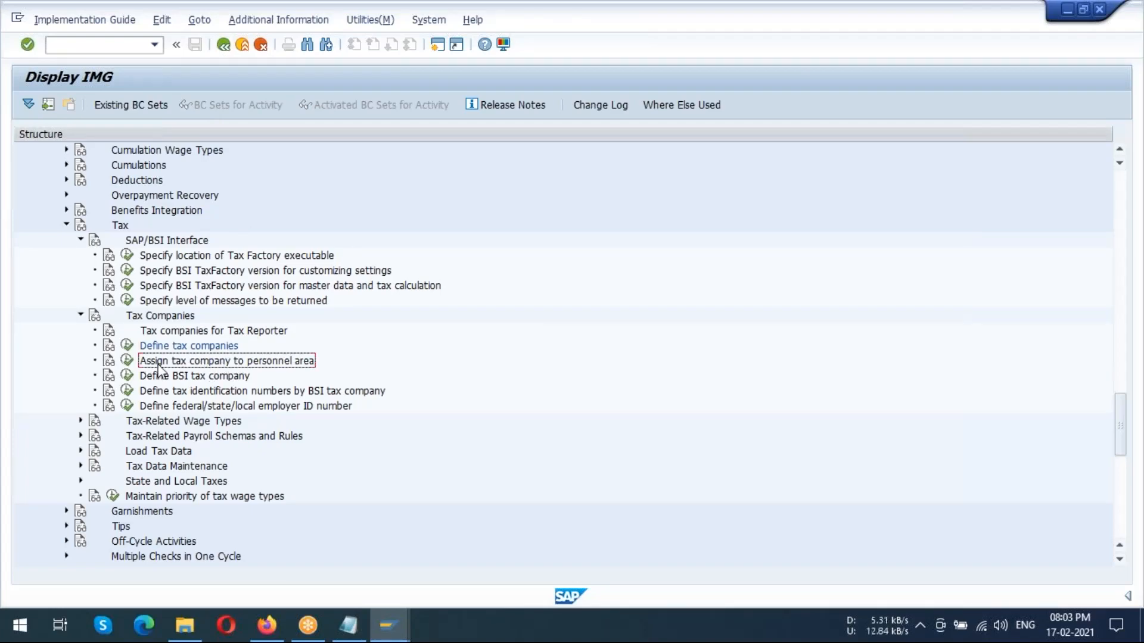
{"action": "left_click", "coordinate": [128, 361]}
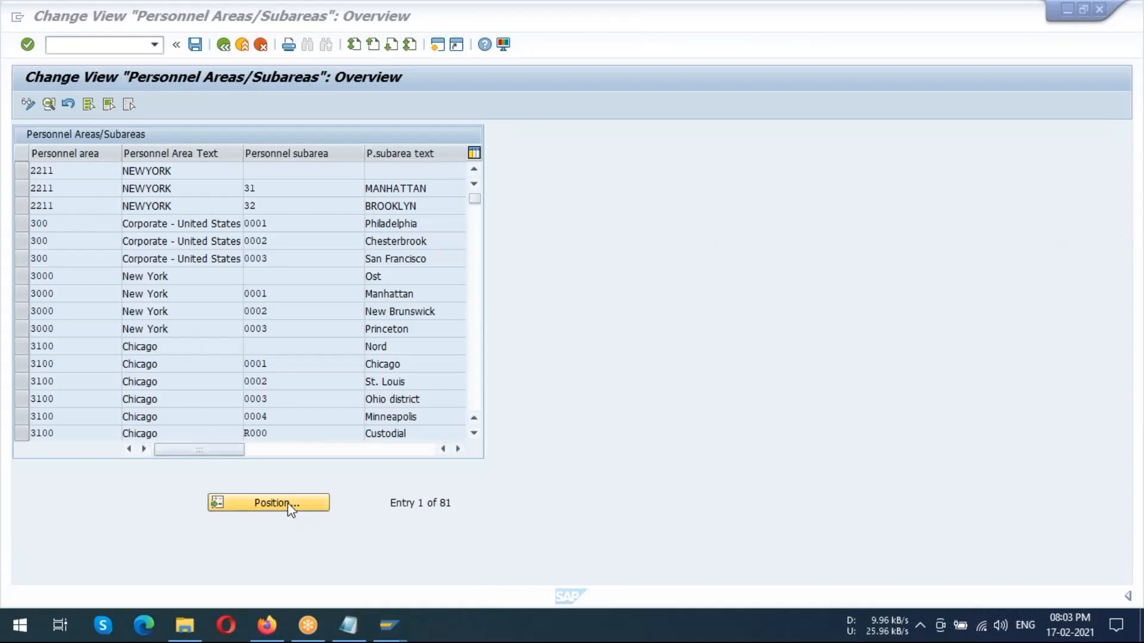
{"action": "left_click", "coordinate": [49, 105]}
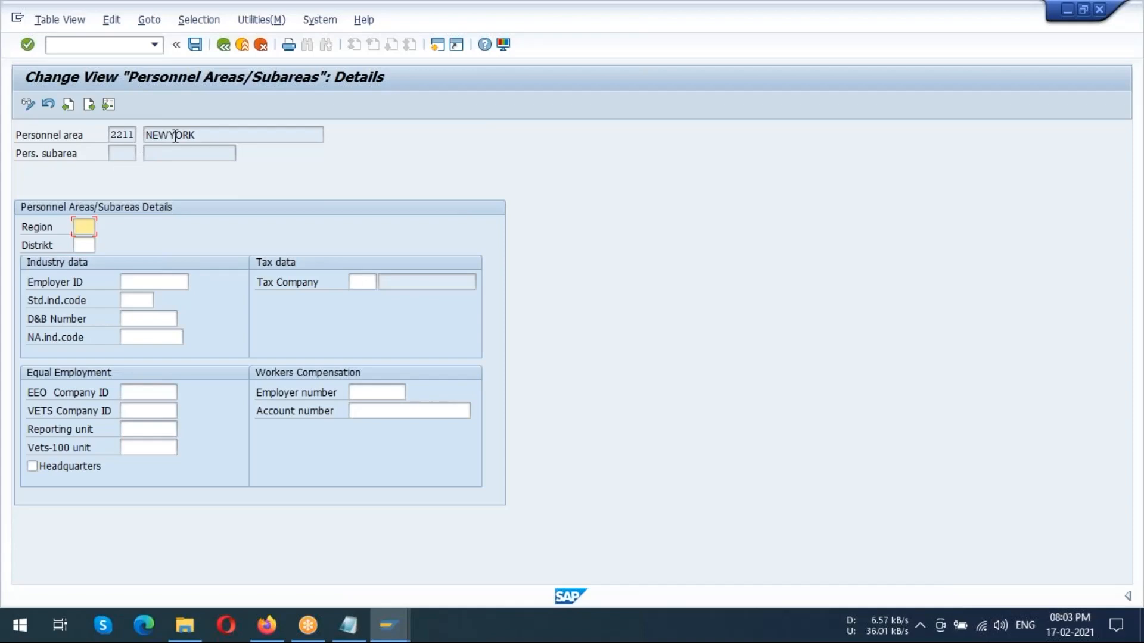
{"action": "left_click_drag", "start_coordinate": [201, 136], "coordinate": [150, 136]}
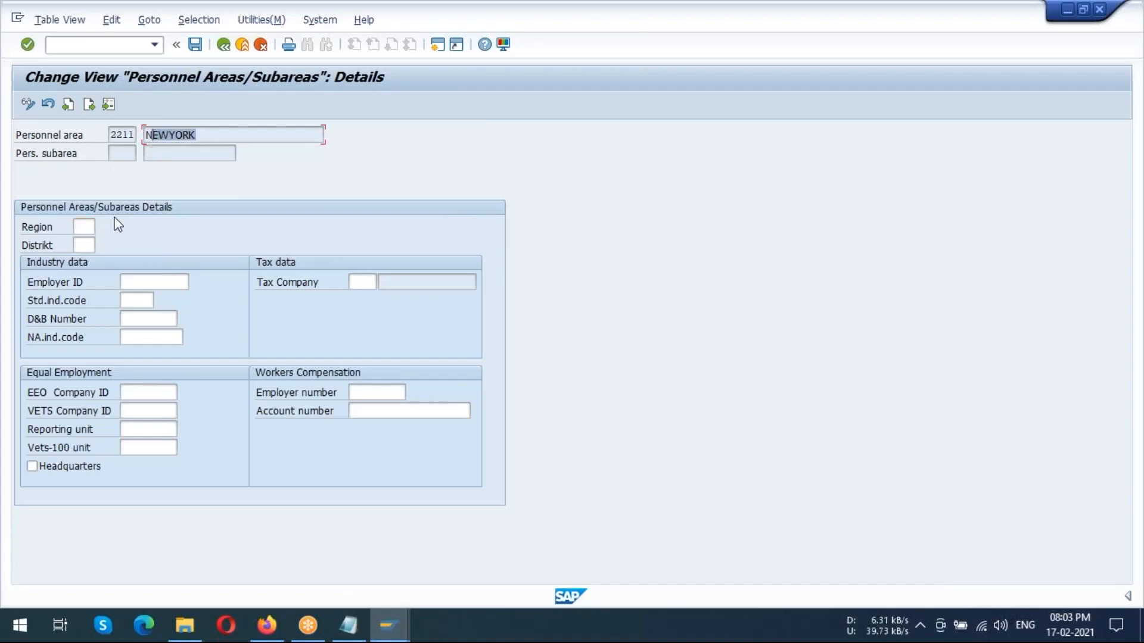
{"action": "left_click", "coordinate": [83, 225]}
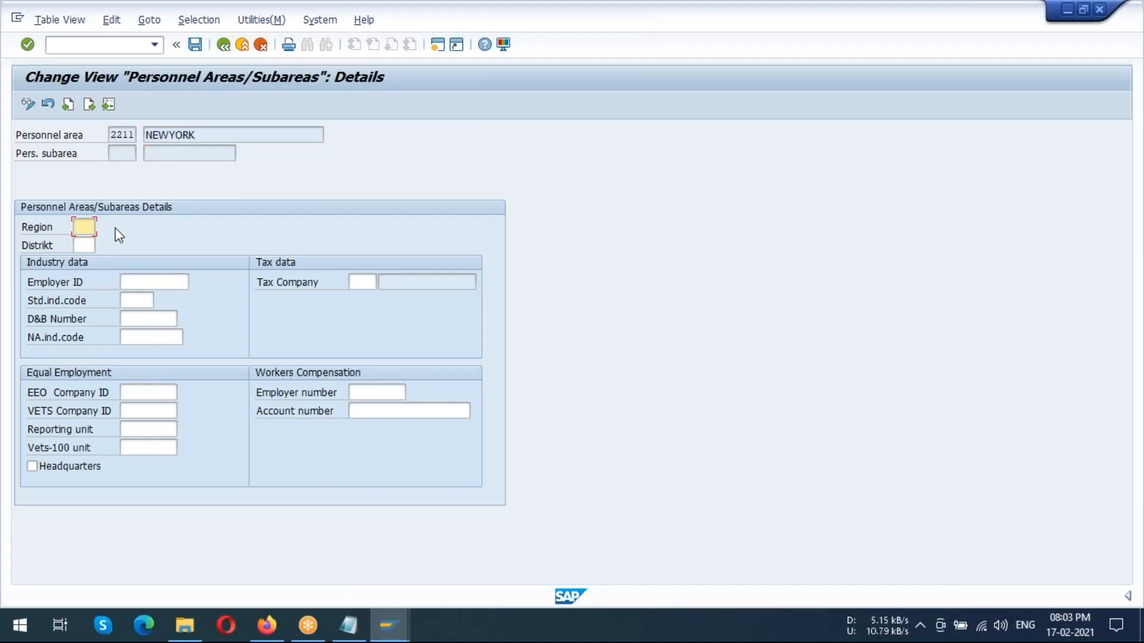
Assign tax company US01 to personnel area 2211 from the list of possible tax companies, leaving region and district blank
{"action": "left_click", "coordinate": [362, 282]}
{"action": "left_click", "coordinate": [370, 282]}
{"action": "left_click", "coordinate": [384, 283]}
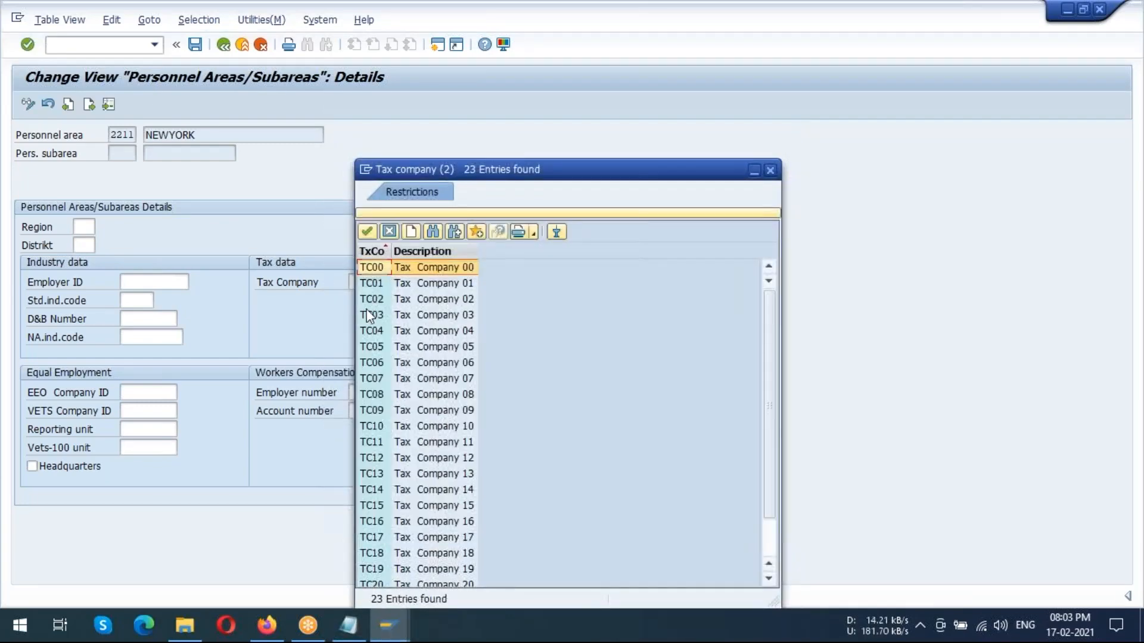
{"action": "scroll", "coordinate": [369, 316], "scroll_direction": "down", "scroll_amount": 1}
{"action": "double_click", "coordinate": [411, 563]}
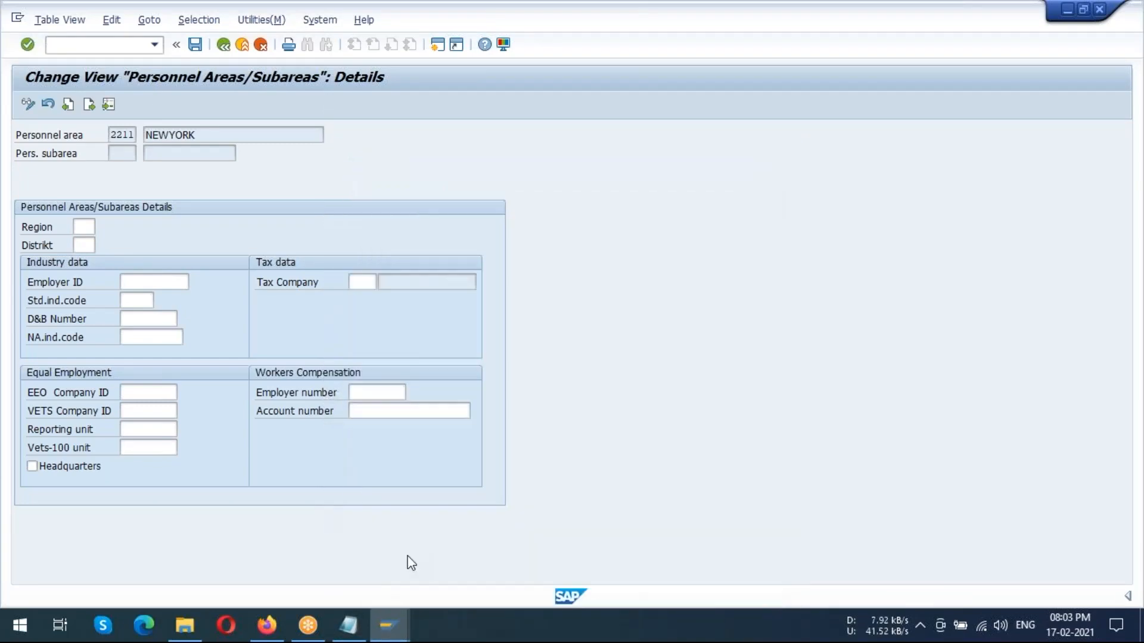
{"action": "left_click", "coordinate": [81, 225]}
{"action": "left_click", "coordinate": [83, 243]}
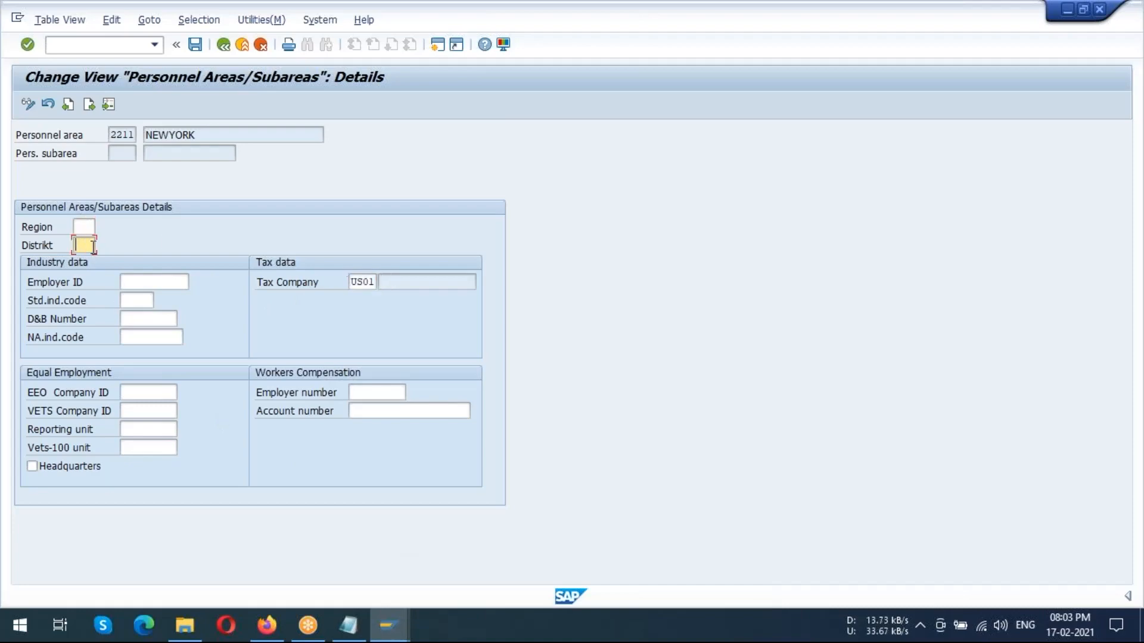
Save the tax company assignment under the customizing request ACE US GROUP, check the company name and return to the IMG
{"action": "left_click", "coordinate": [195, 45]}
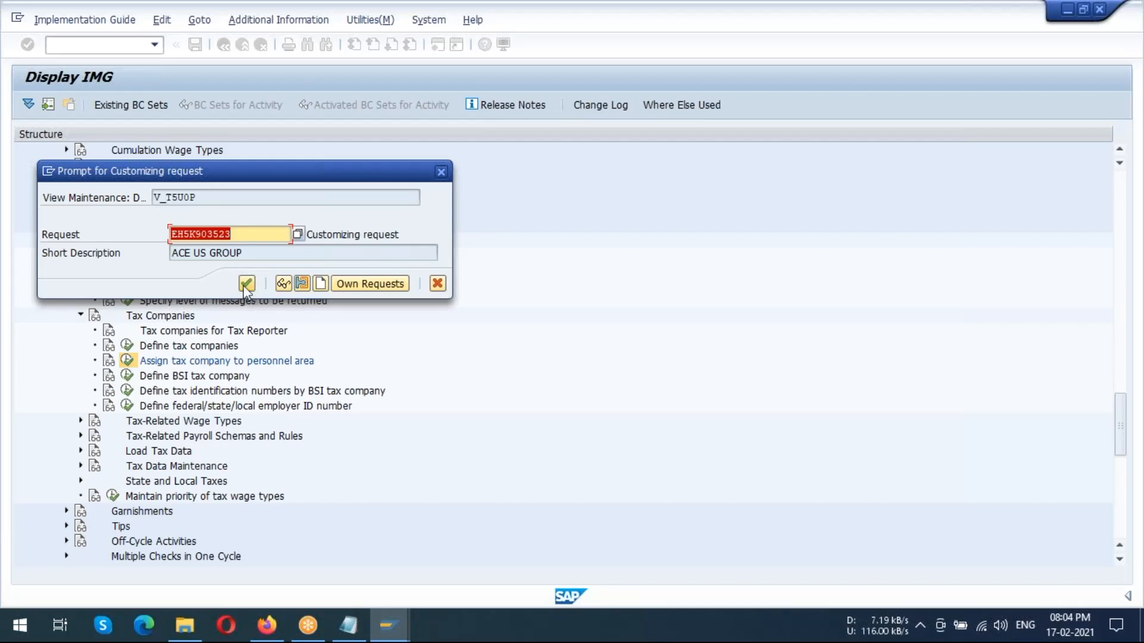
{"action": "left_click", "coordinate": [243, 286]}
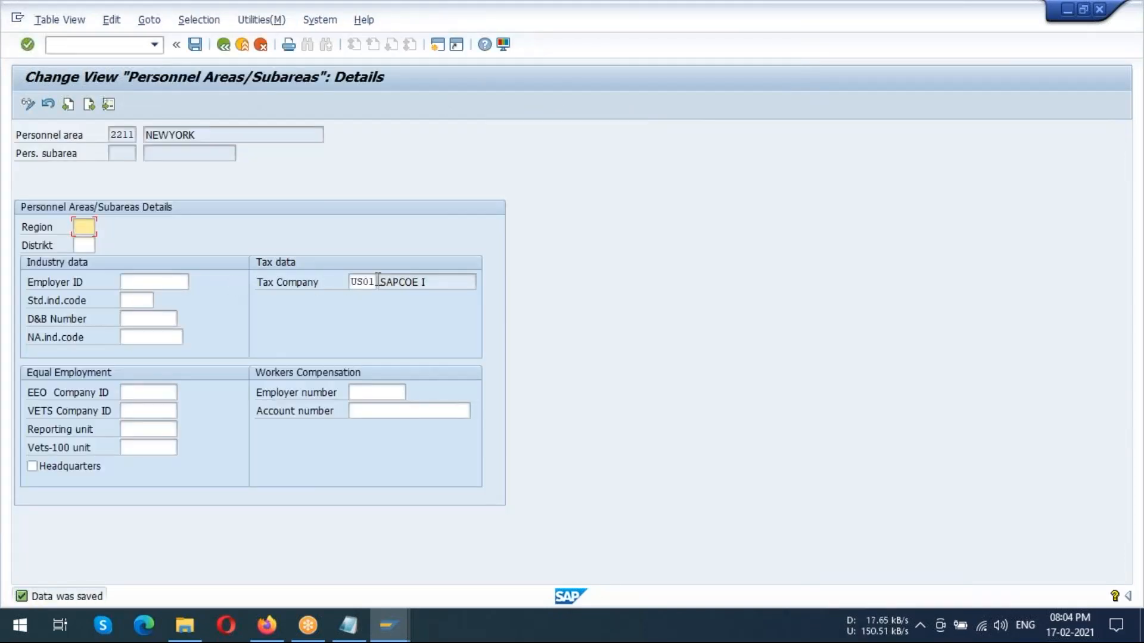
{"action": "left_click_drag", "start_coordinate": [378, 279], "coordinate": [422, 280]}
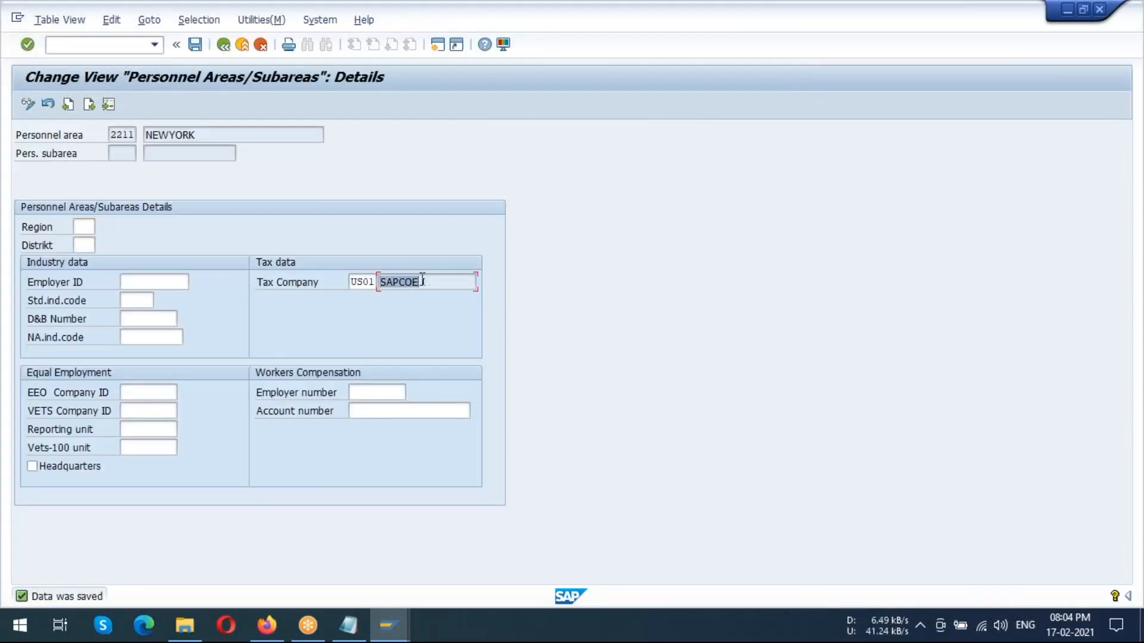
{"action": "left_click", "coordinate": [223, 48]}
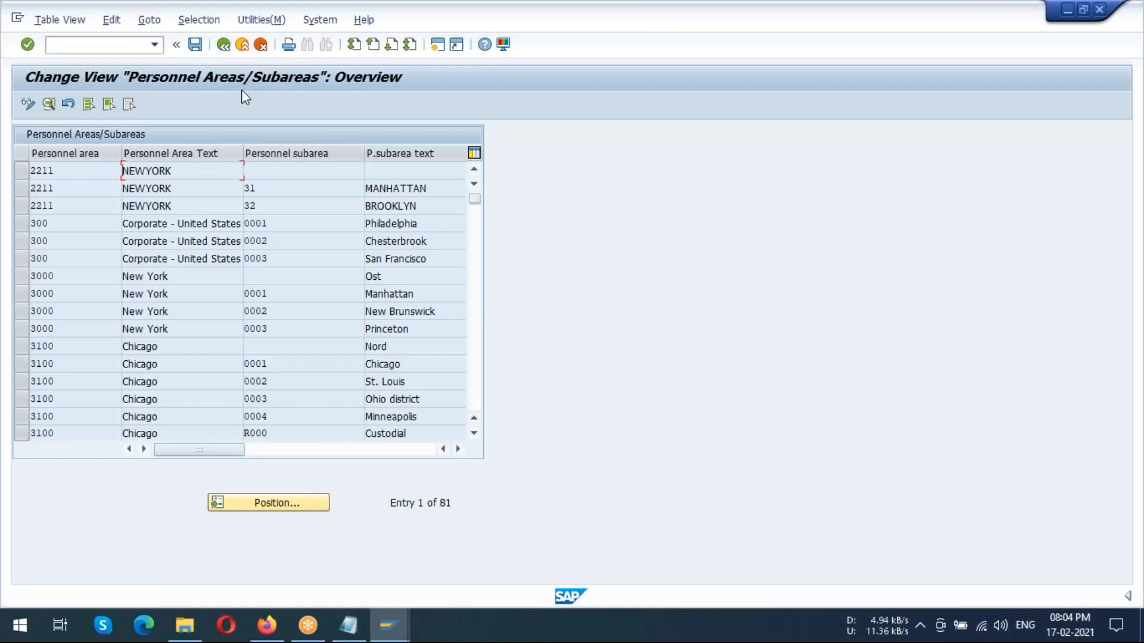
{"action": "left_click", "coordinate": [226, 48]}
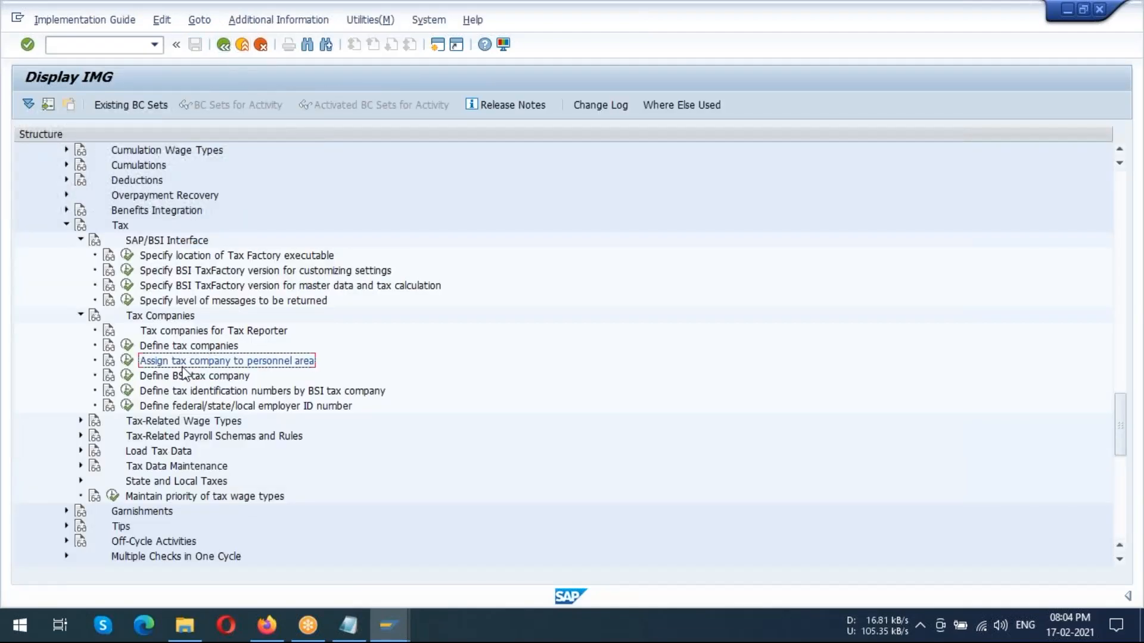
Open Define BSI tax company and locate entry US01, US SAPCOE I, in the tax company code list
{"action": "left_click", "coordinate": [168, 382]}
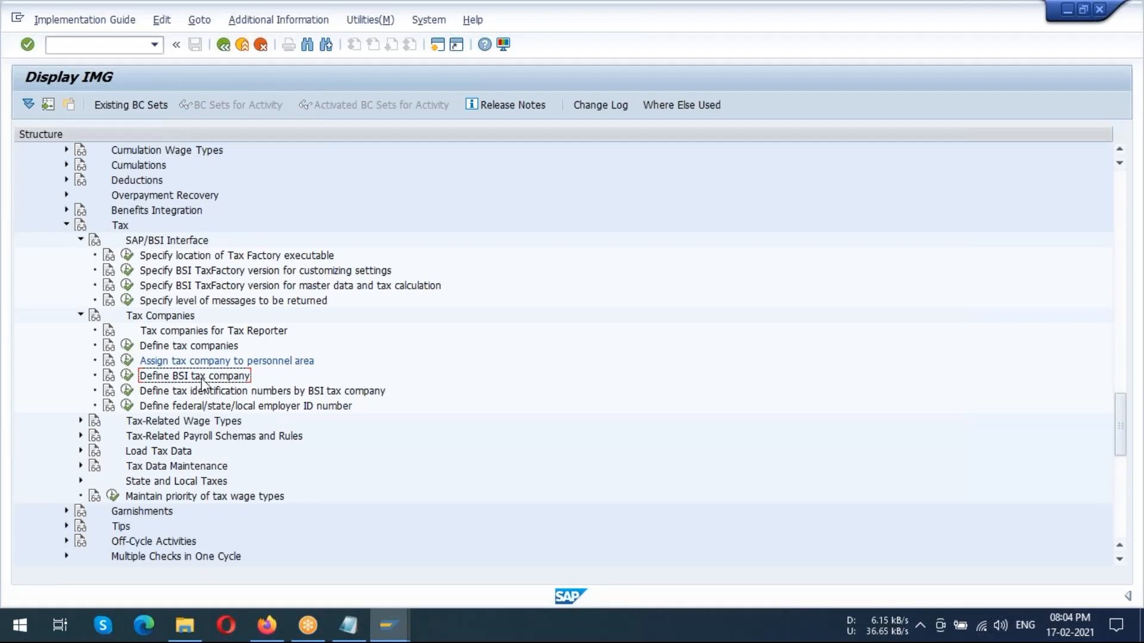
{"action": "left_click", "coordinate": [128, 381]}
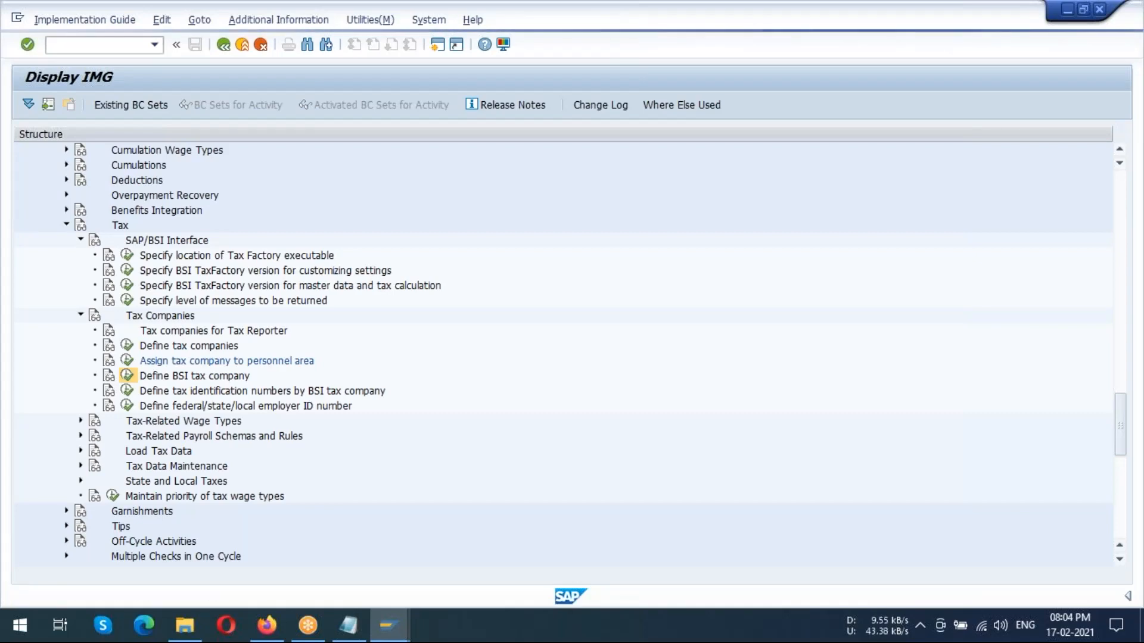
{"action": "scroll", "coordinate": [100, 318], "scroll_direction": "down", "scroll_amount": 7}
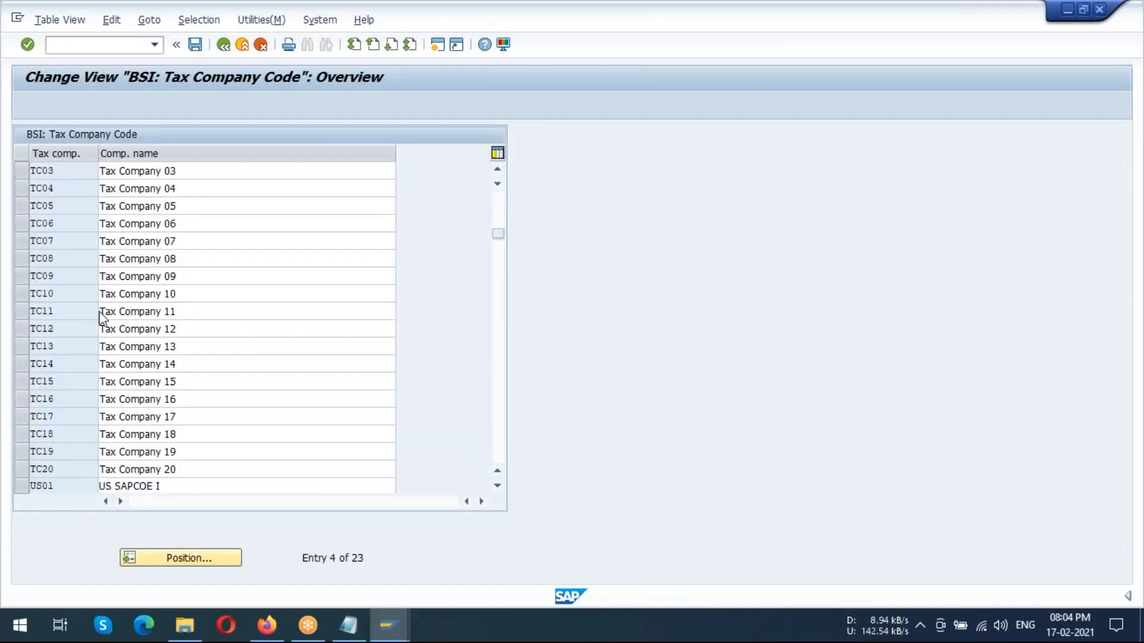
{"action": "scroll", "coordinate": [90, 319], "scroll_direction": "up", "scroll_amount": 1}
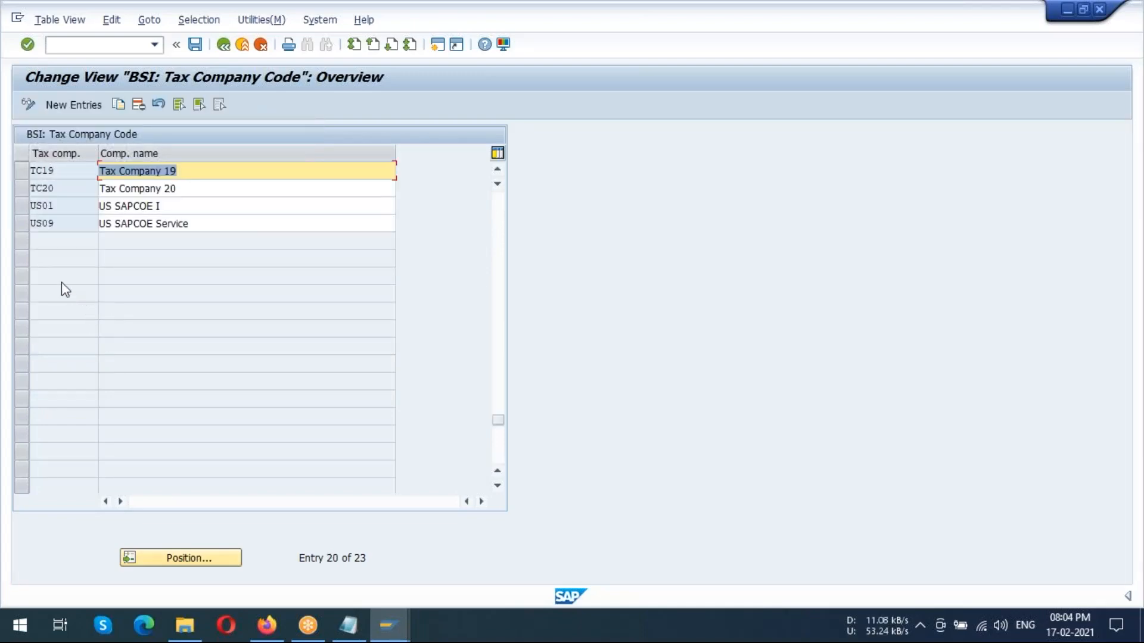
{"action": "left_click", "coordinate": [23, 206]}
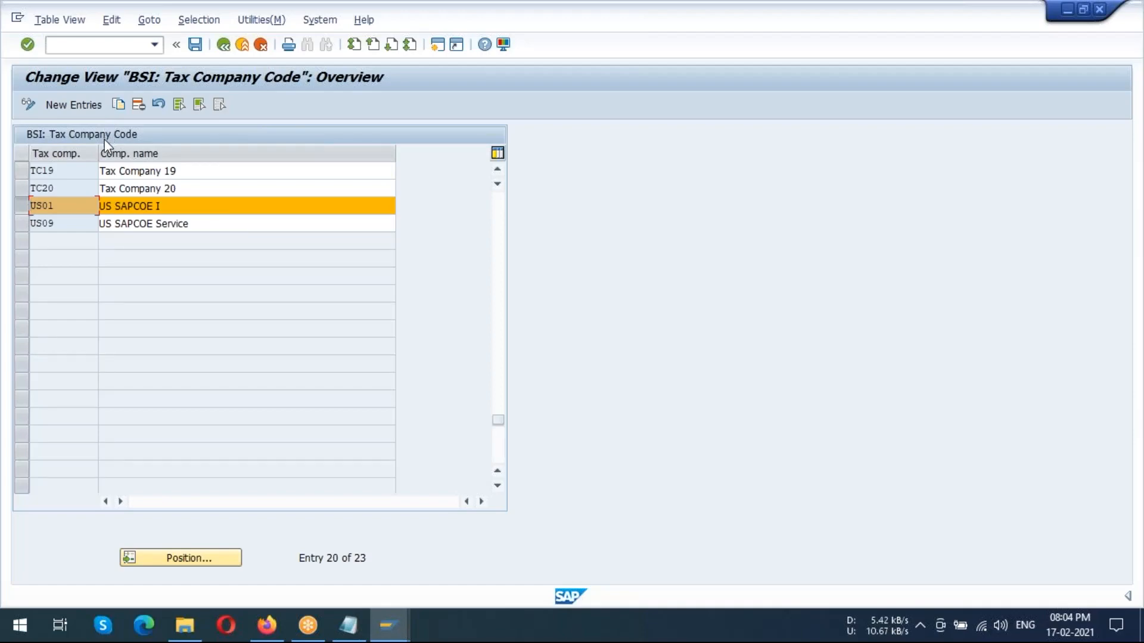
{"action": "double_click", "coordinate": [77, 208]}
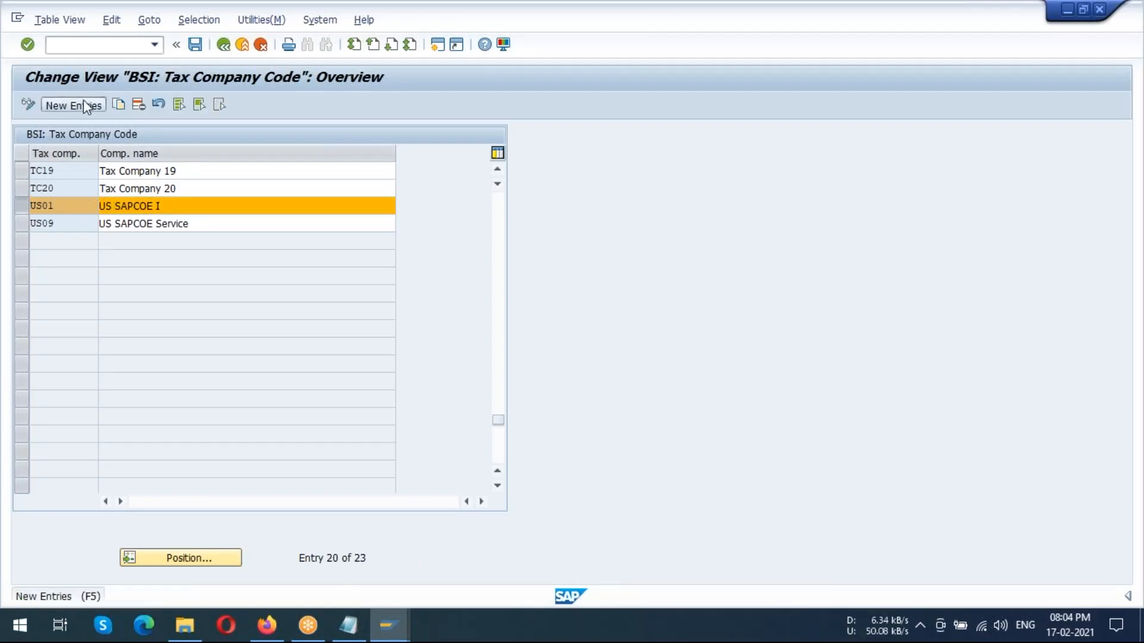
View the blank new entries form for BSI tax company codes, go back to the list and reselect entry US01
{"action": "left_click", "coordinate": [86, 106]}
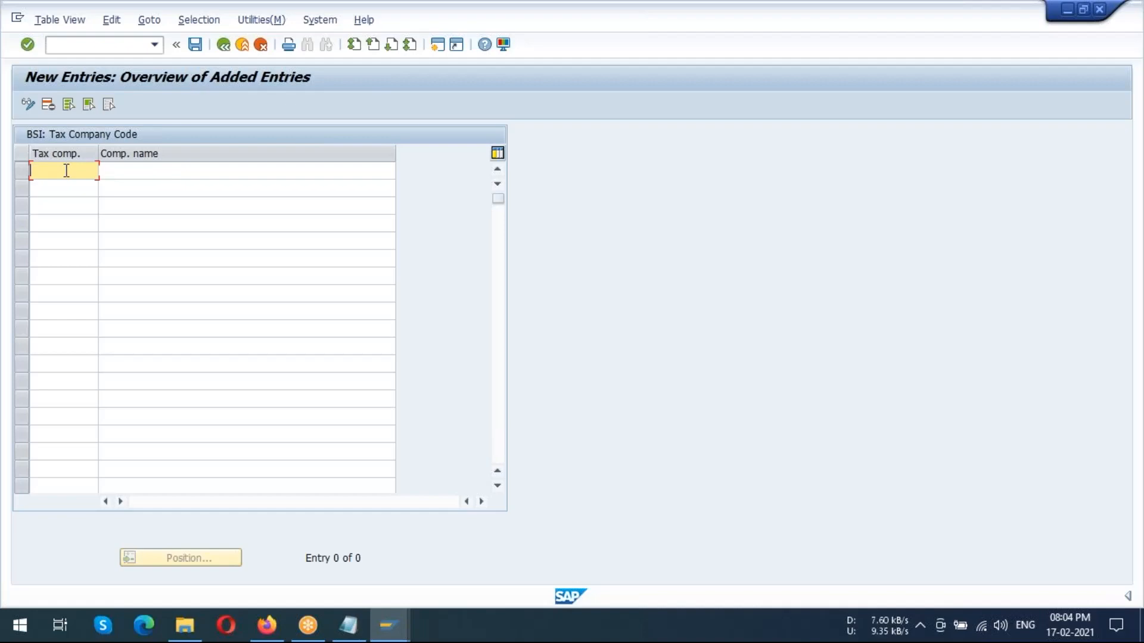
{"action": "left_click", "coordinate": [222, 47]}
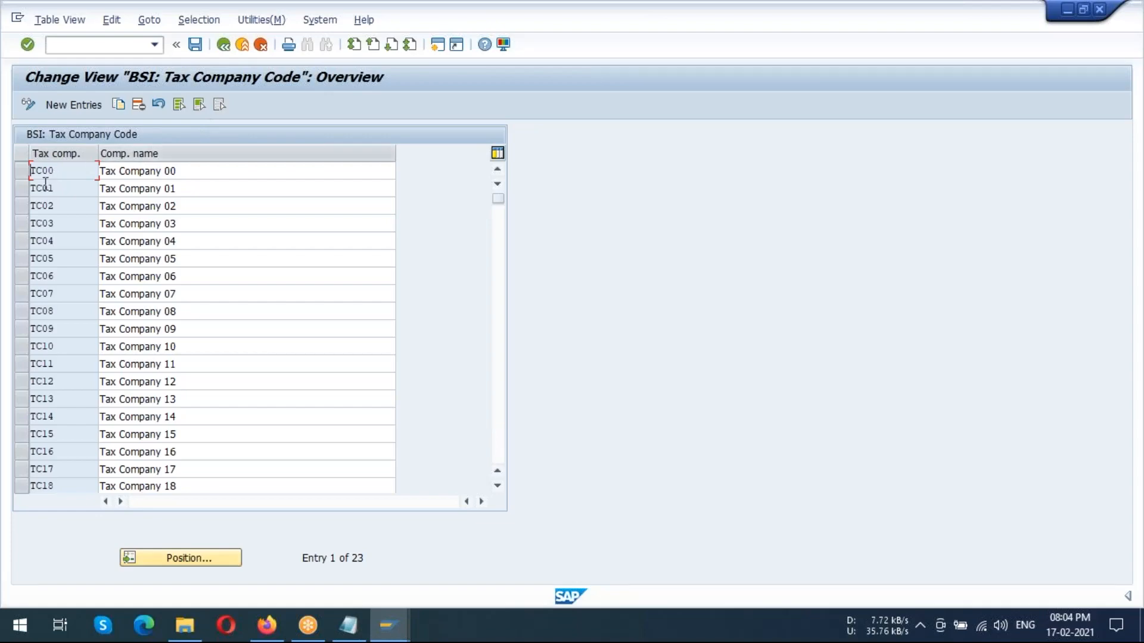
{"action": "scroll", "coordinate": [94, 229], "scroll_direction": "down", "scroll_amount": 10}
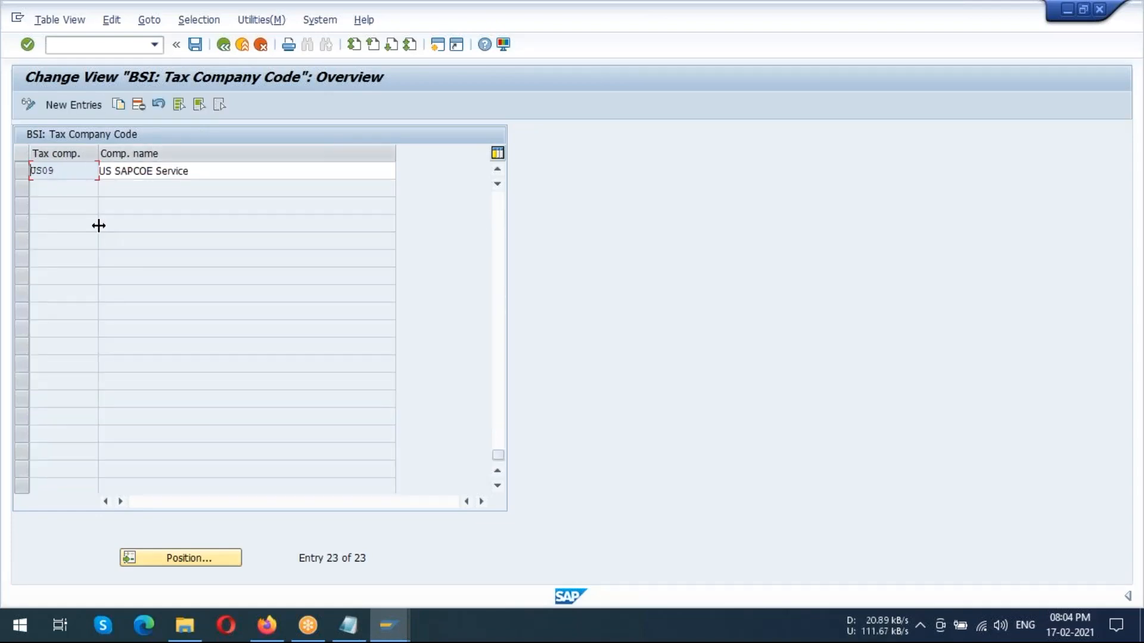
{"action": "scroll", "coordinate": [98, 225], "scroll_direction": "up", "scroll_amount": 3}
{"action": "left_click", "coordinate": [25, 256]}
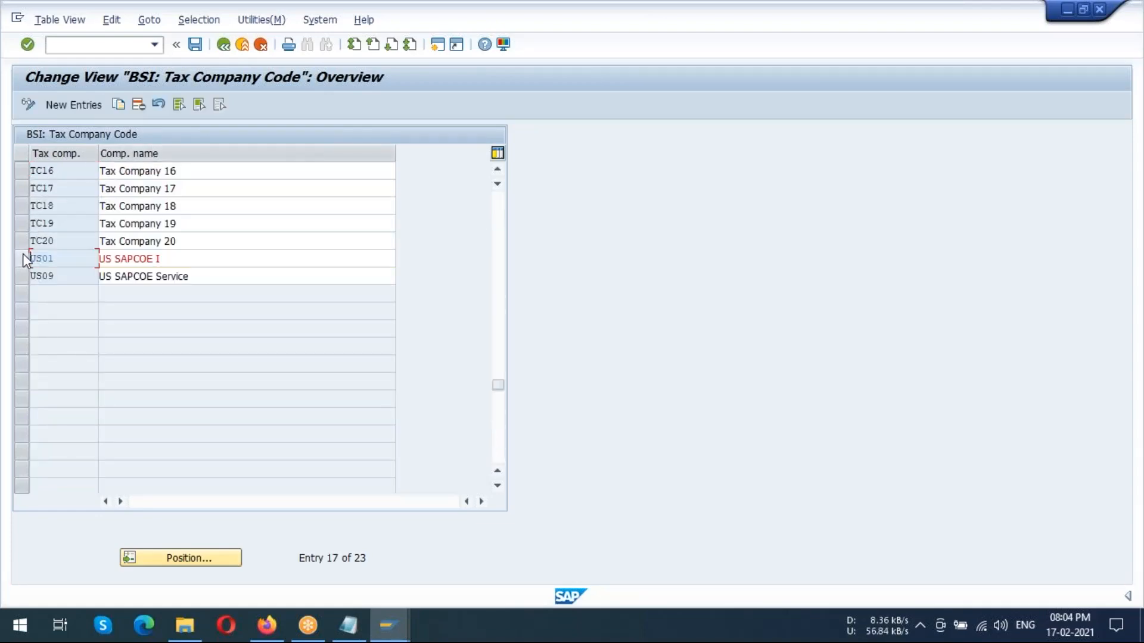
{"action": "left_click", "coordinate": [24, 262]}
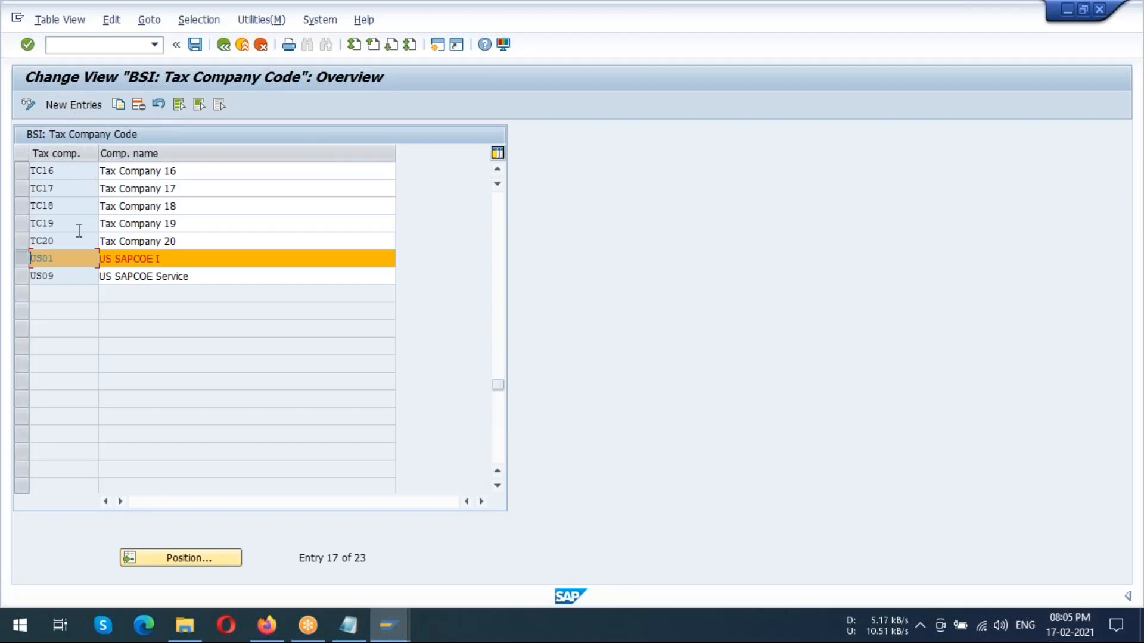
Try to open the details of BSI tax company US01 from its company name, and return to the IMG
{"action": "left_click", "coordinate": [121, 256]}
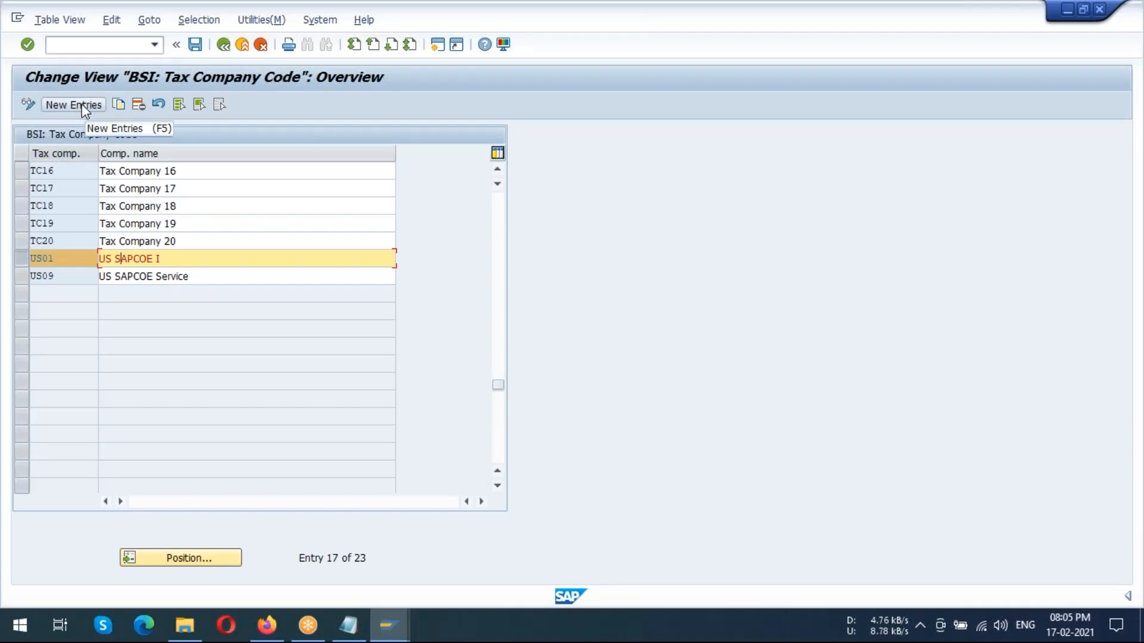
{"action": "double_click", "coordinate": [140, 259]}
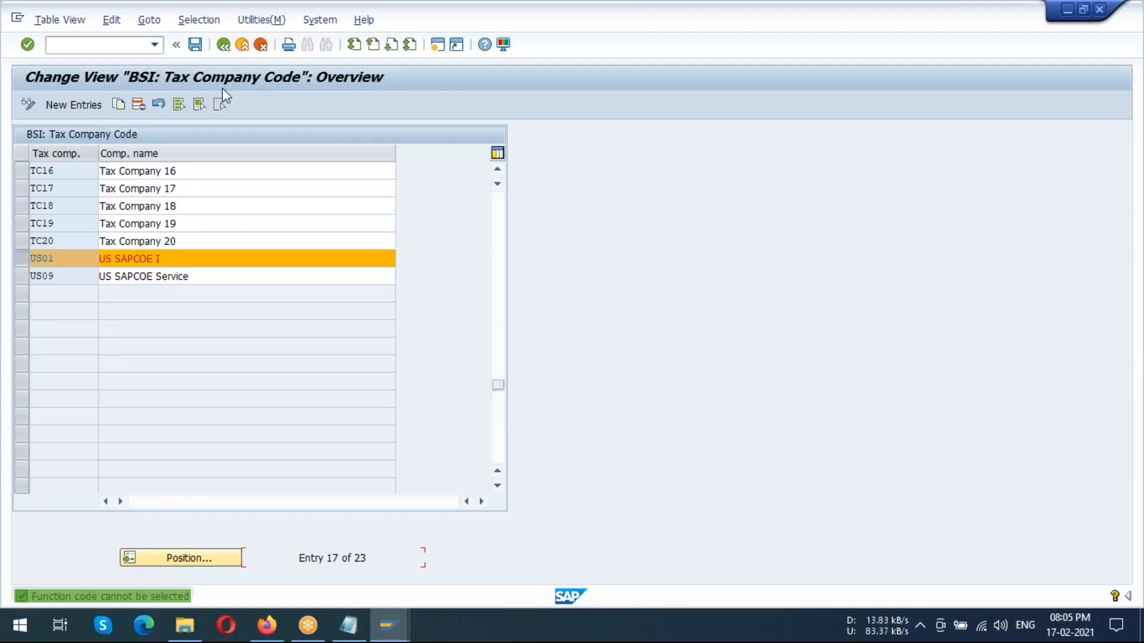
{"action": "left_click", "coordinate": [230, 50]}
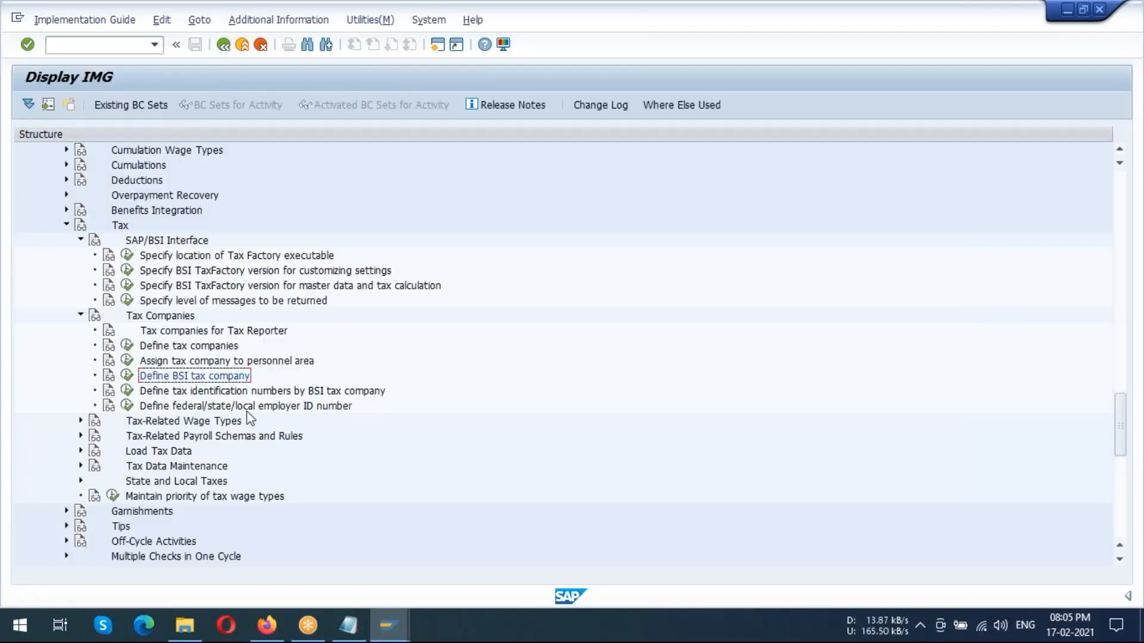
Open Define tax identification numbers by BSI tax company, display its print list to check the view name, and return to the overview
{"action": "left_click", "coordinate": [218, 393]}
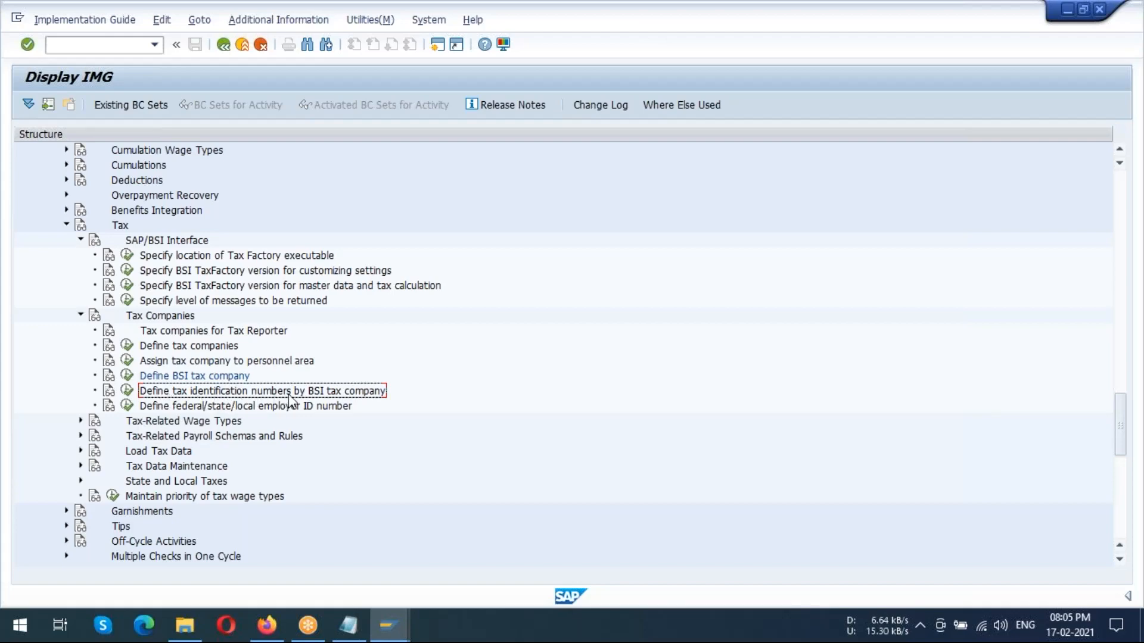
{"action": "left_click", "coordinate": [127, 391]}
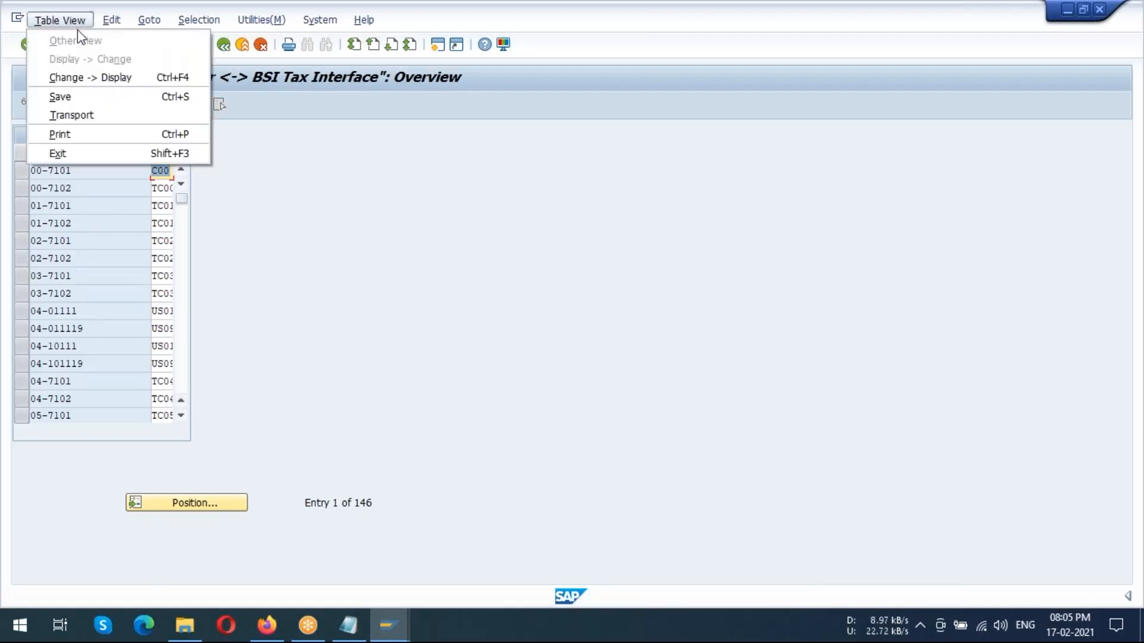
{"action": "left_click", "coordinate": [72, 132]}
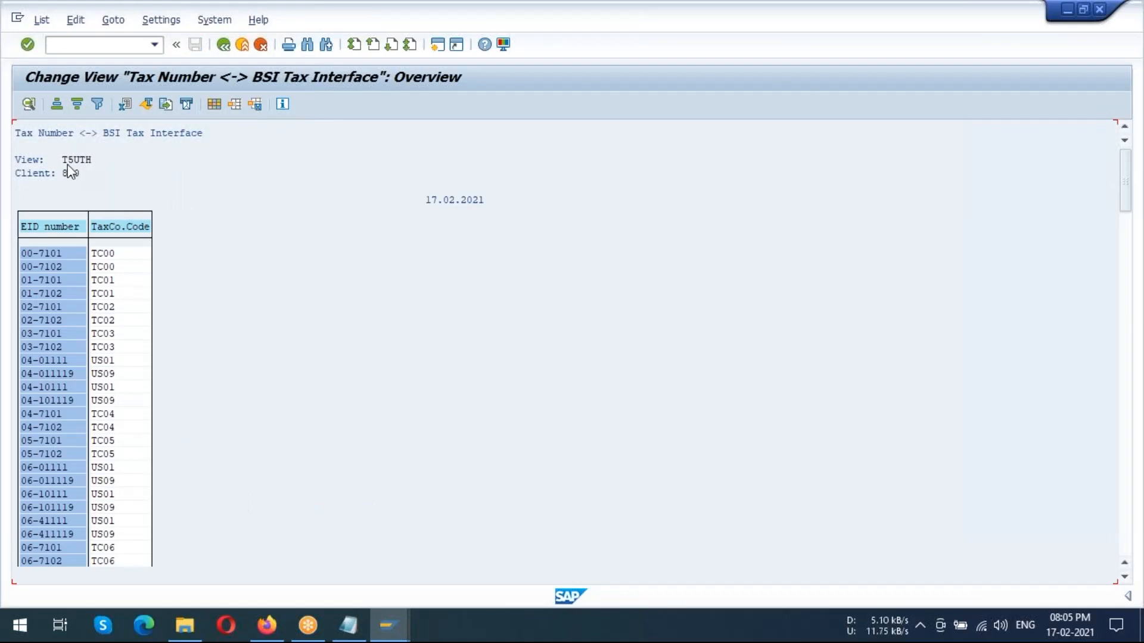
{"action": "left_click", "coordinate": [224, 44]}
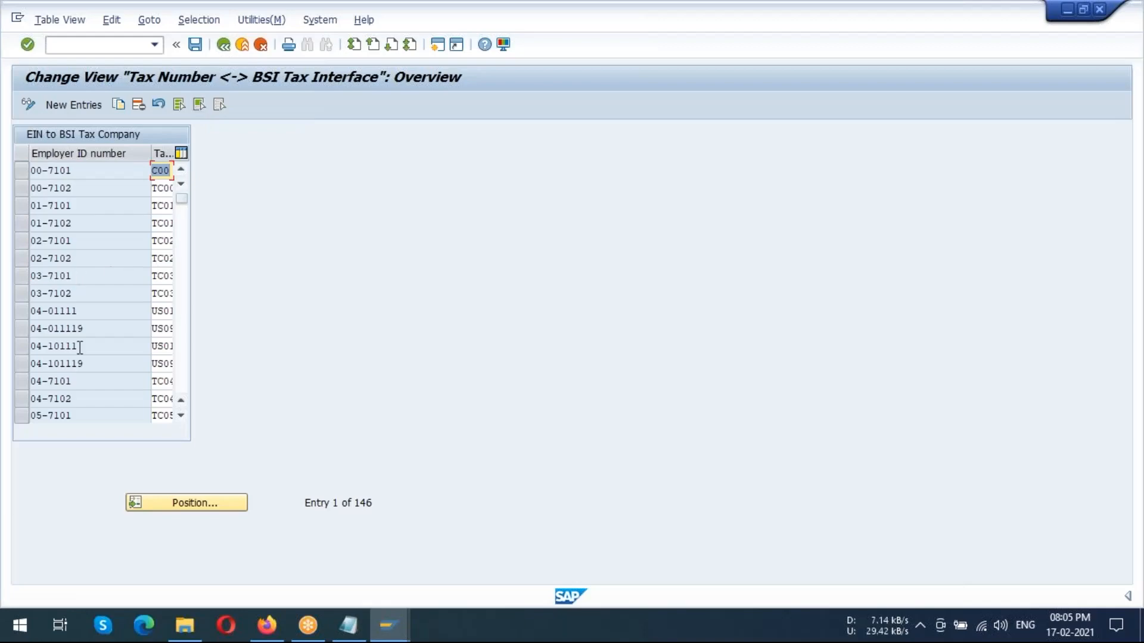
Examine the employer ID numbers and their assigned BSI tax companies through to the end of the list, and return to its beginning
{"action": "scroll", "coordinate": [94, 313], "scroll_direction": "down", "scroll_amount": 3}
{"action": "scroll", "coordinate": [102, 318], "scroll_direction": "down", "scroll_amount": 3}
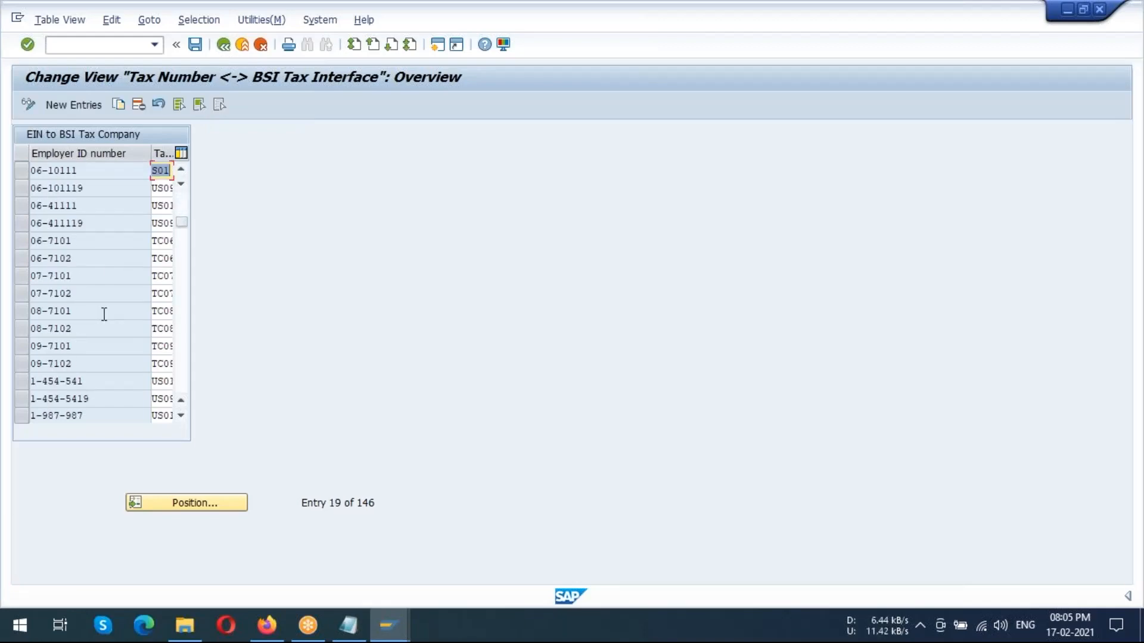
{"action": "scroll", "coordinate": [105, 314], "scroll_direction": "down", "scroll_amount": 5}
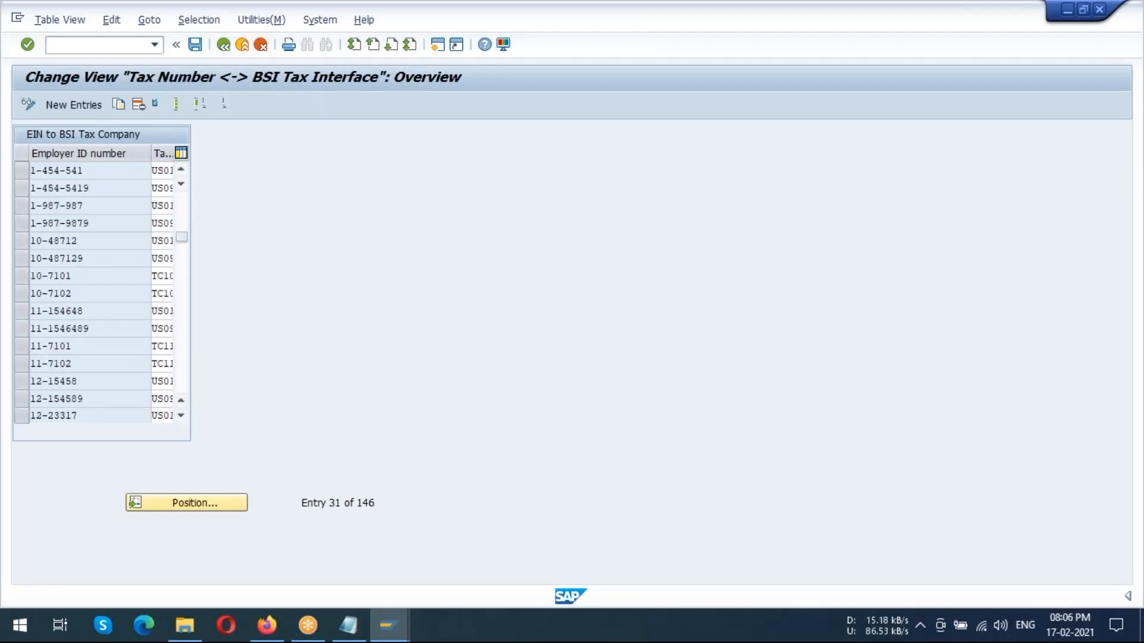
{"action": "scroll", "coordinate": [106, 312], "scroll_direction": "down", "scroll_amount": 10}
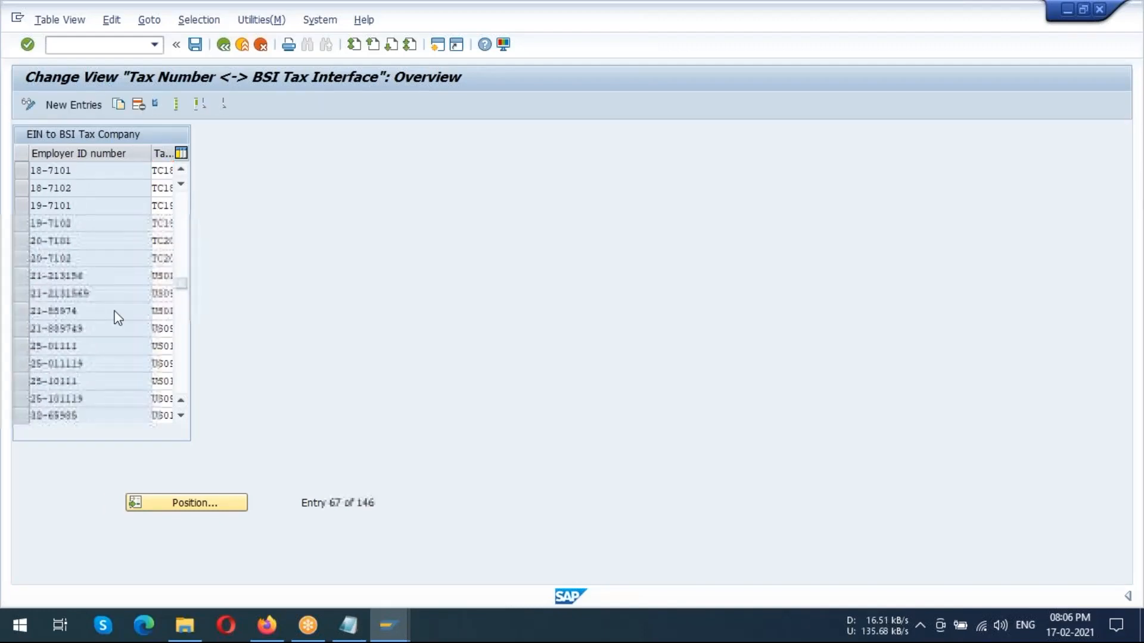
{"action": "scroll", "coordinate": [119, 316], "scroll_direction": "down", "scroll_amount": 12}
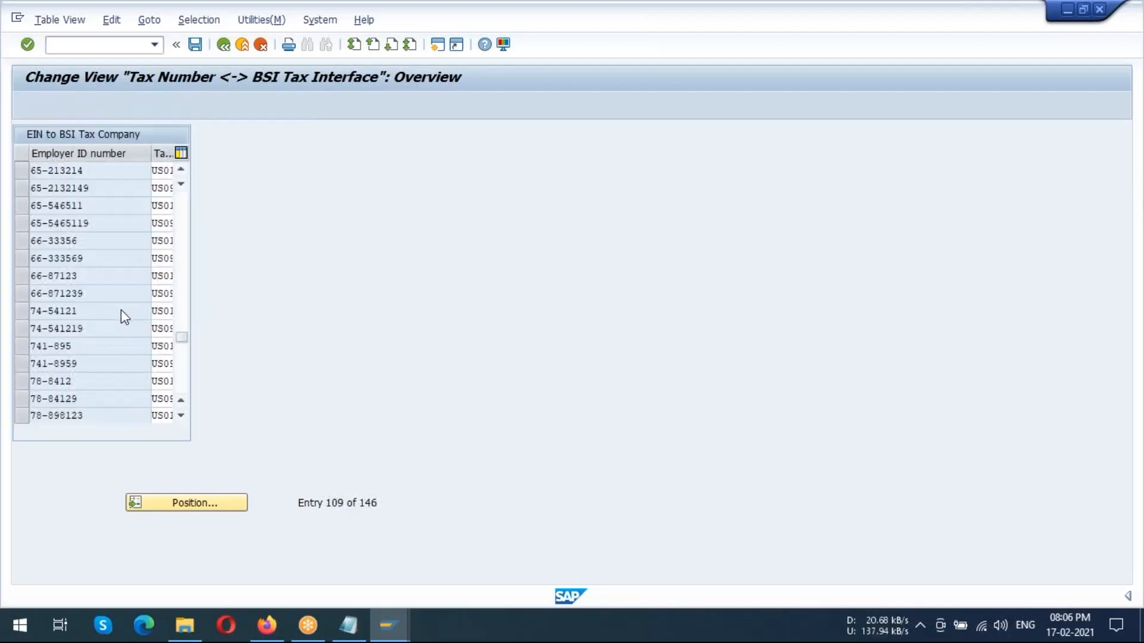
{"action": "scroll", "coordinate": [126, 308], "scroll_direction": "down", "scroll_amount": 5}
{"action": "scroll", "coordinate": [126, 305], "scroll_direction": "up", "scroll_amount": 3}
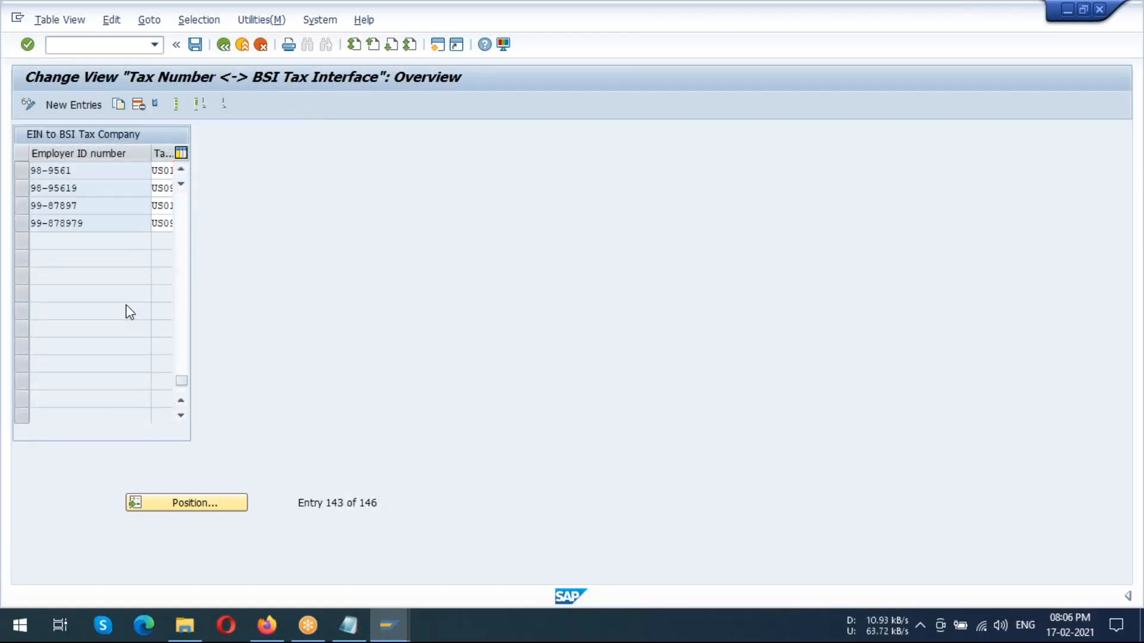
{"action": "scroll", "coordinate": [129, 305], "scroll_direction": "up", "scroll_amount": 20}
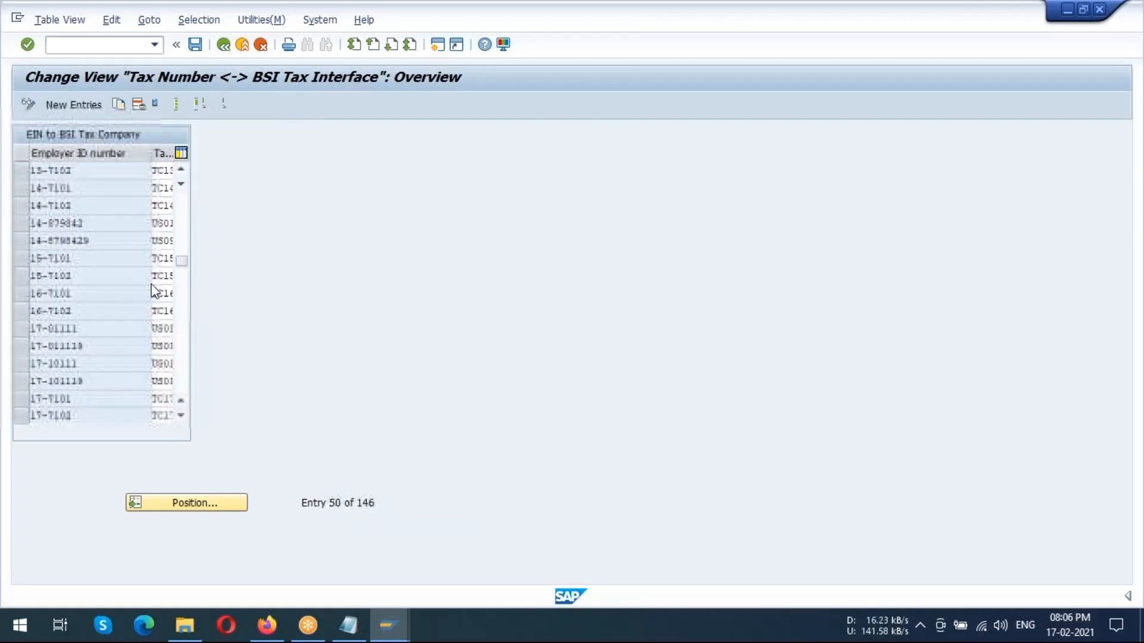
{"action": "scroll", "coordinate": [161, 289], "scroll_direction": "up", "scroll_amount": 8}
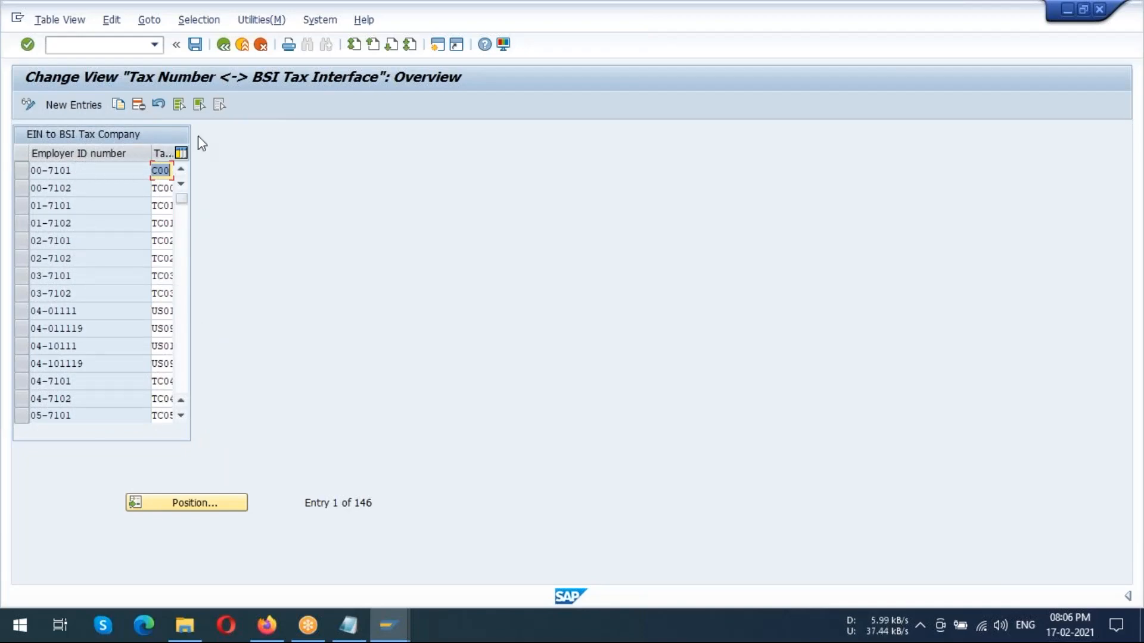
Widen the tax company code column and assign tax company US01, US SAPCOE I, to the first employer ID number entry
{"action": "mouse_move", "coordinate": [149, 147]}
{"action": "left_mouse_down"}
{"action": "mouse_move", "coordinate": [105, 149]}
{"action": "mouse_move", "coordinate": [161, 150]}
{"action": "left_mouse_up"}
{"action": "left_click", "coordinate": [143, 170]}
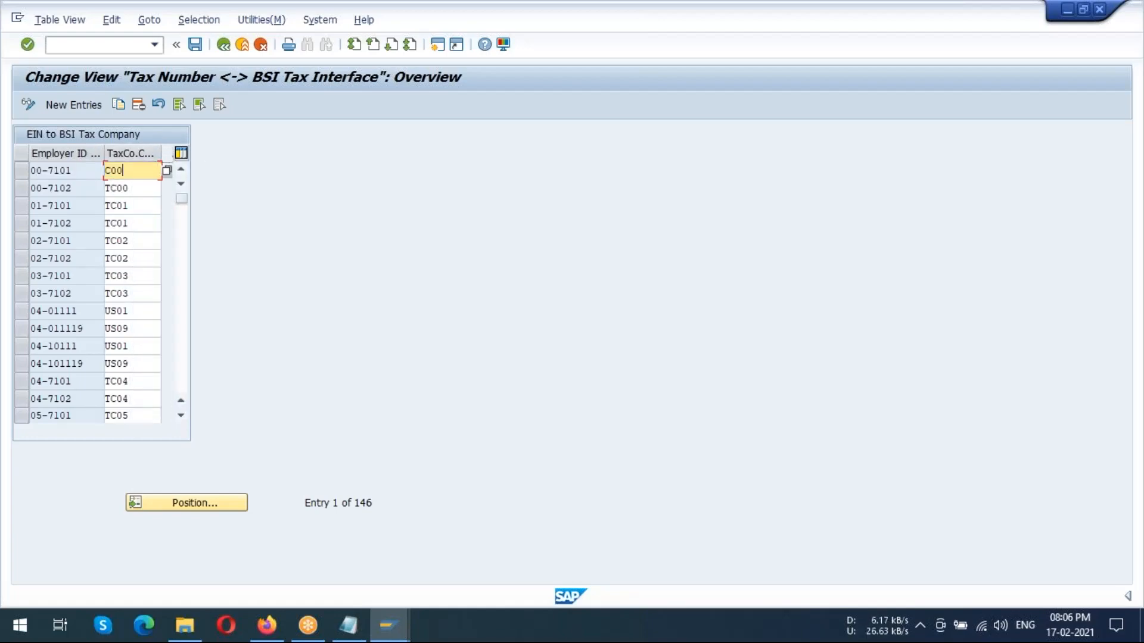
{"action": "left_click", "coordinate": [27, 171]}
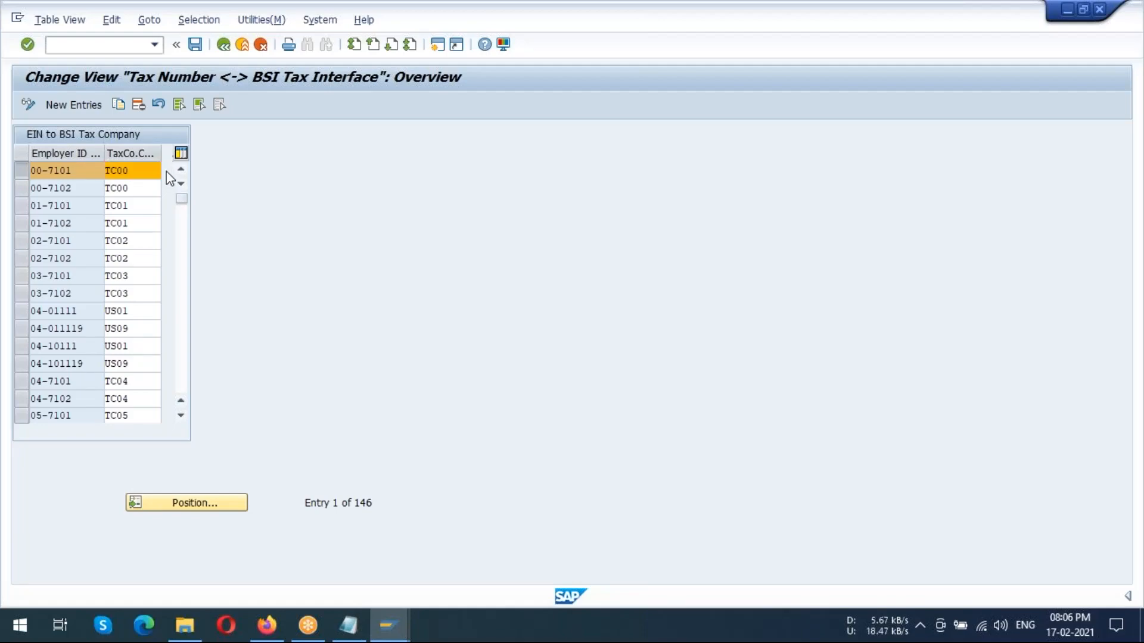
{"action": "key", "text": "F4"}
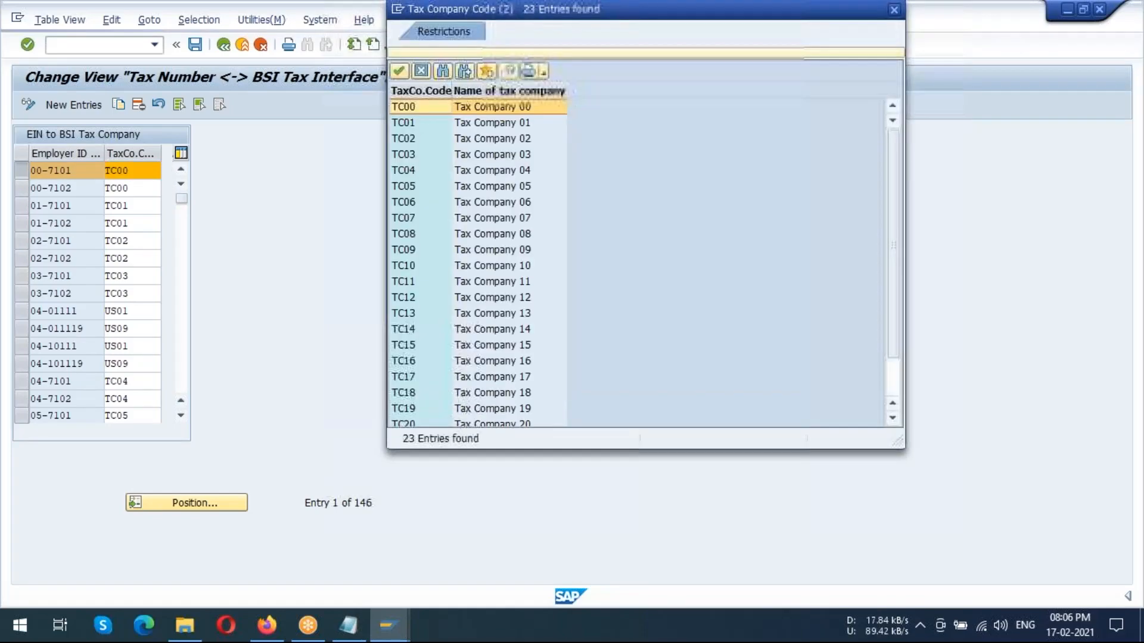
{"action": "scroll", "coordinate": [470, 280], "scroll_direction": "down", "scroll_amount": 1}
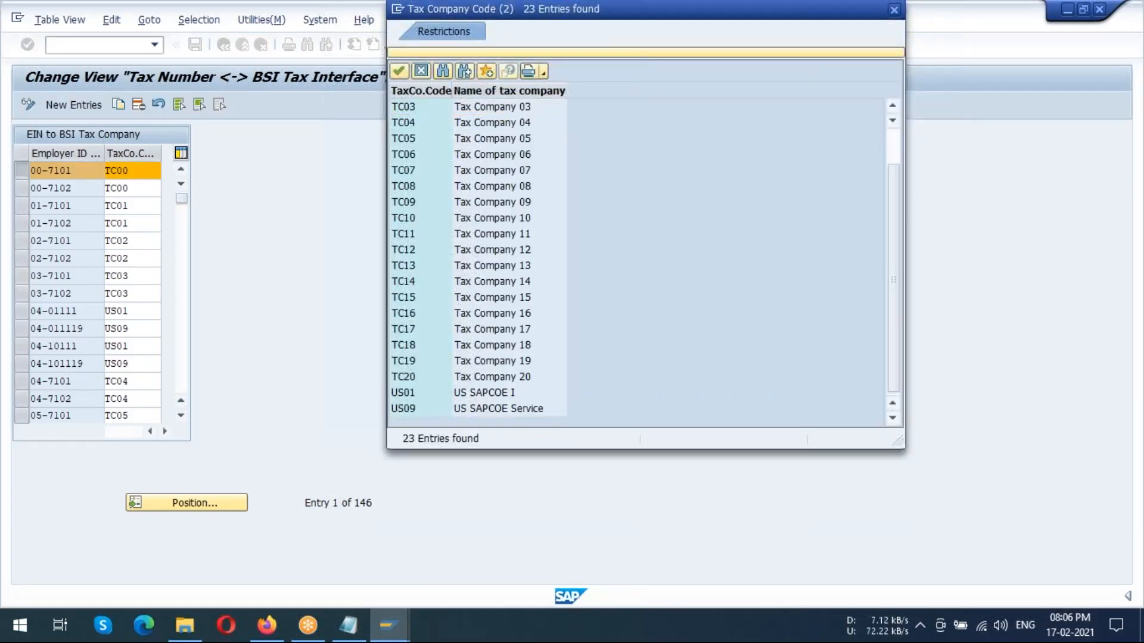
{"action": "left_click", "coordinate": [402, 392]}
{"action": "double_click", "coordinate": [402, 392]}
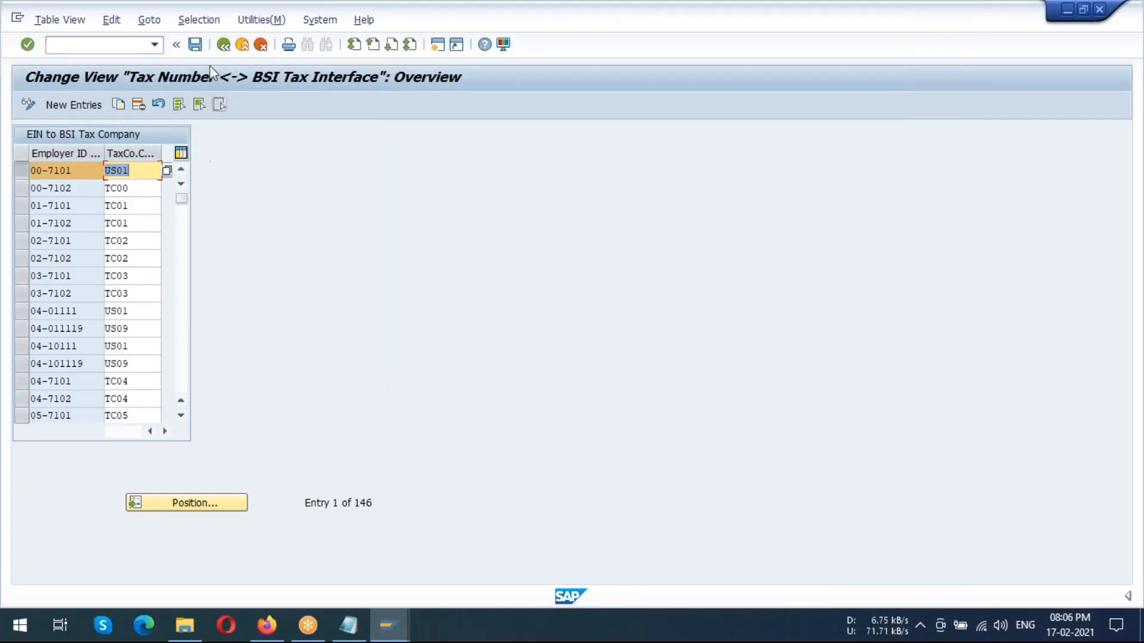
Save the changed tax company assignment and return to the IMG
{"action": "left_click", "coordinate": [191, 46]}
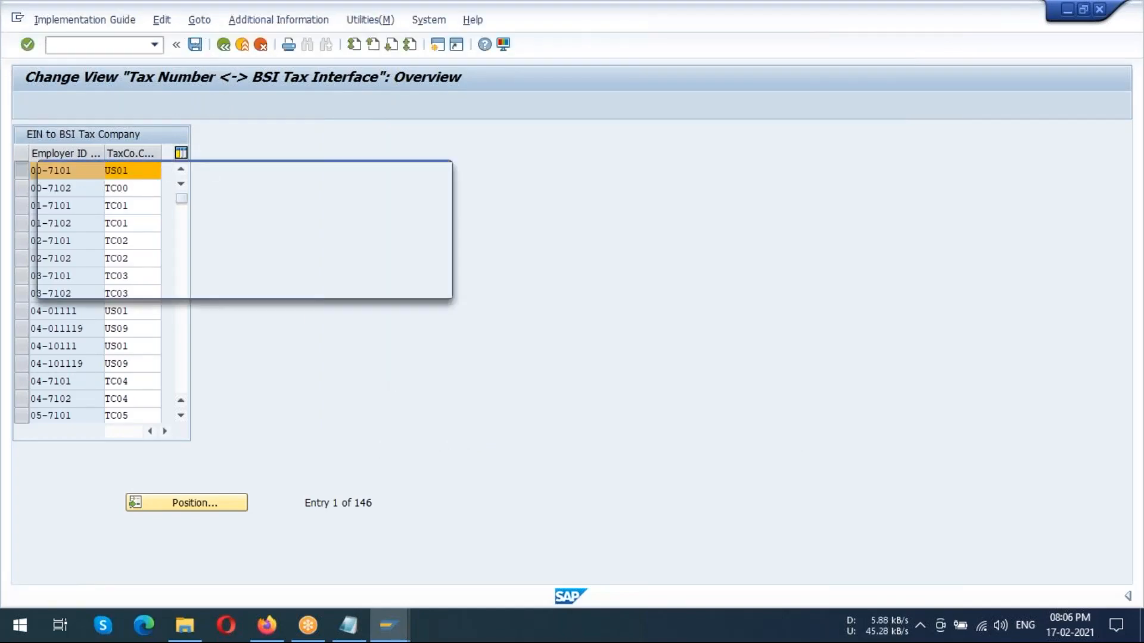
{"action": "left_click", "coordinate": [249, 287]}
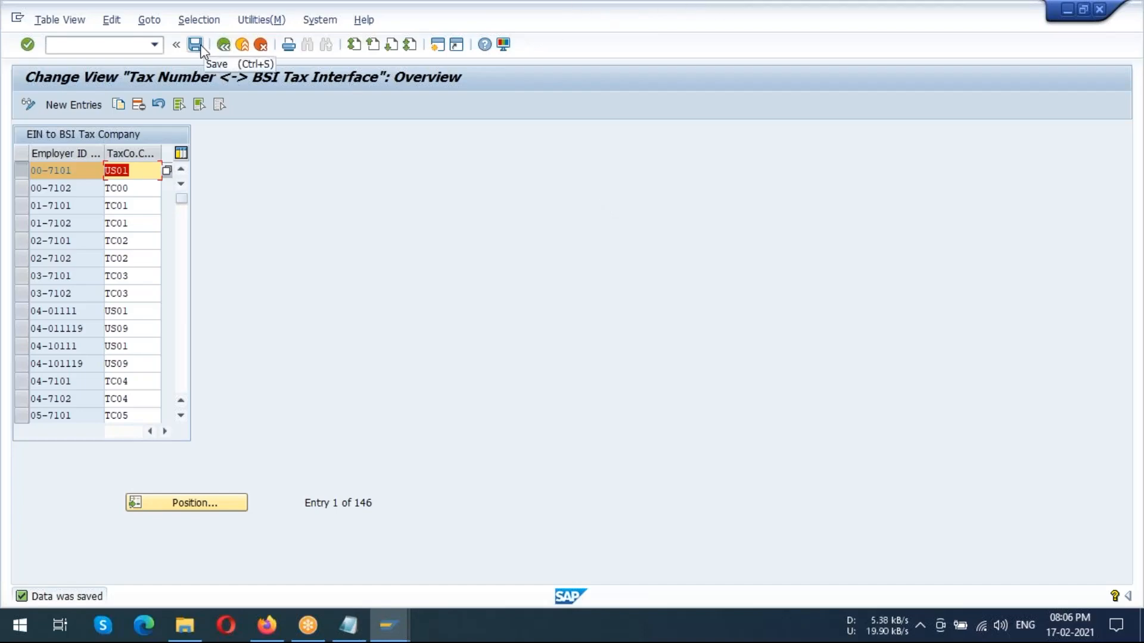
{"action": "left_click", "coordinate": [225, 48]}
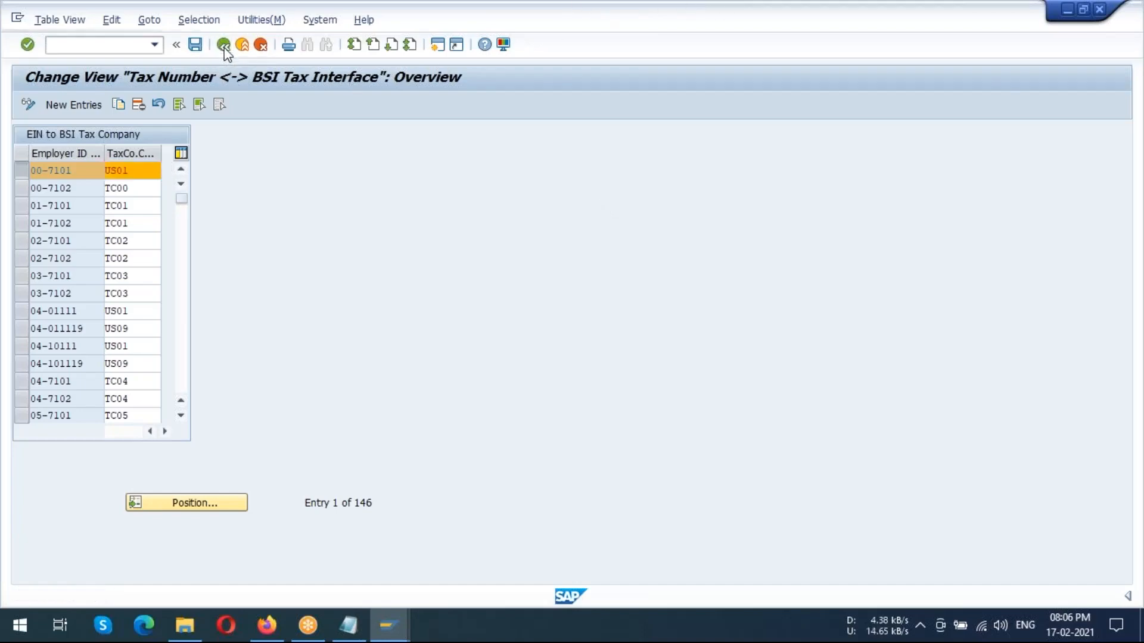
Expand Tax-Related Wage Types below Tax Companies in the IMG structure to show its activities
{"action": "scroll", "coordinate": [345, 345], "scroll_direction": "down", "scroll_amount": 1}
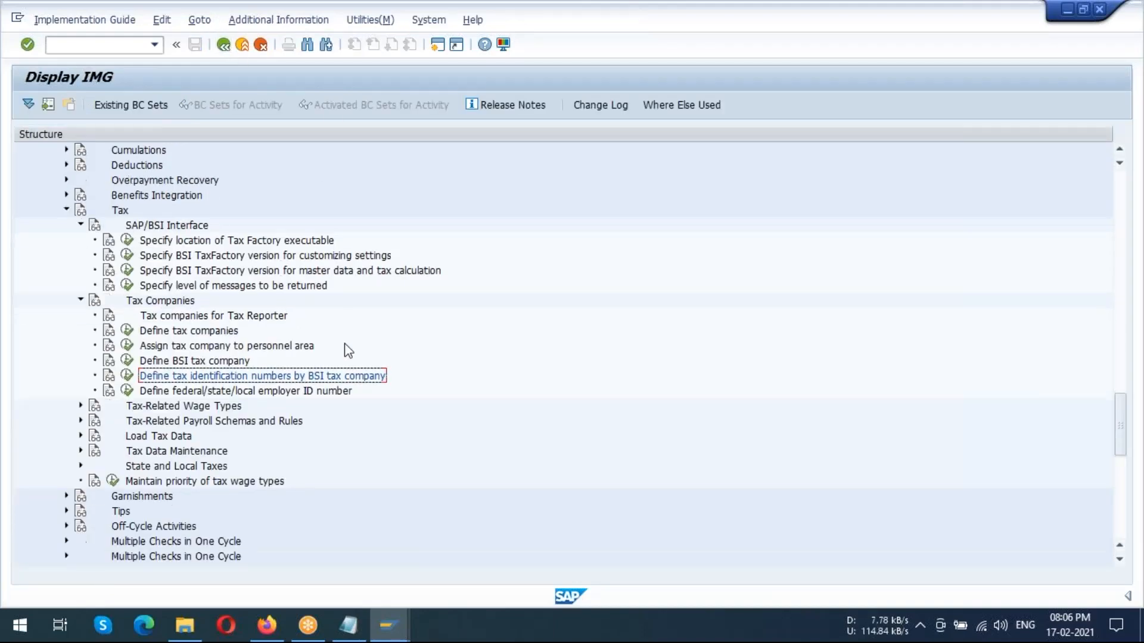
{"action": "scroll", "coordinate": [342, 348], "scroll_direction": "down", "scroll_amount": 2}
{"action": "scroll", "coordinate": [342, 348], "scroll_direction": "down", "scroll_amount": 1}
{"action": "left_click", "coordinate": [181, 305]}
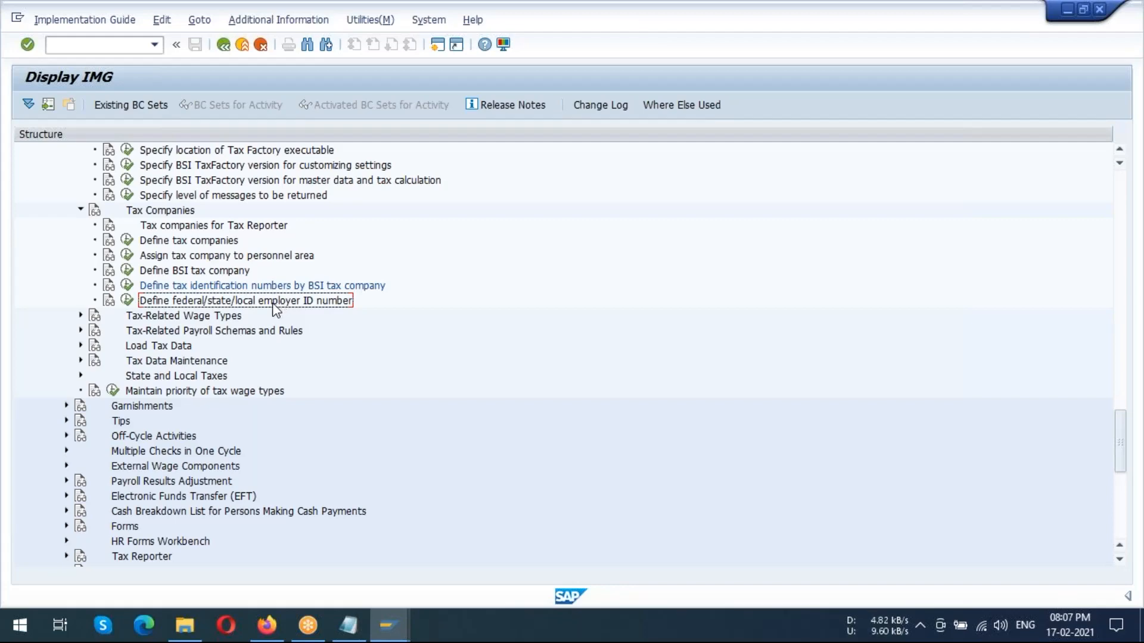
{"action": "left_click", "coordinate": [229, 316]}
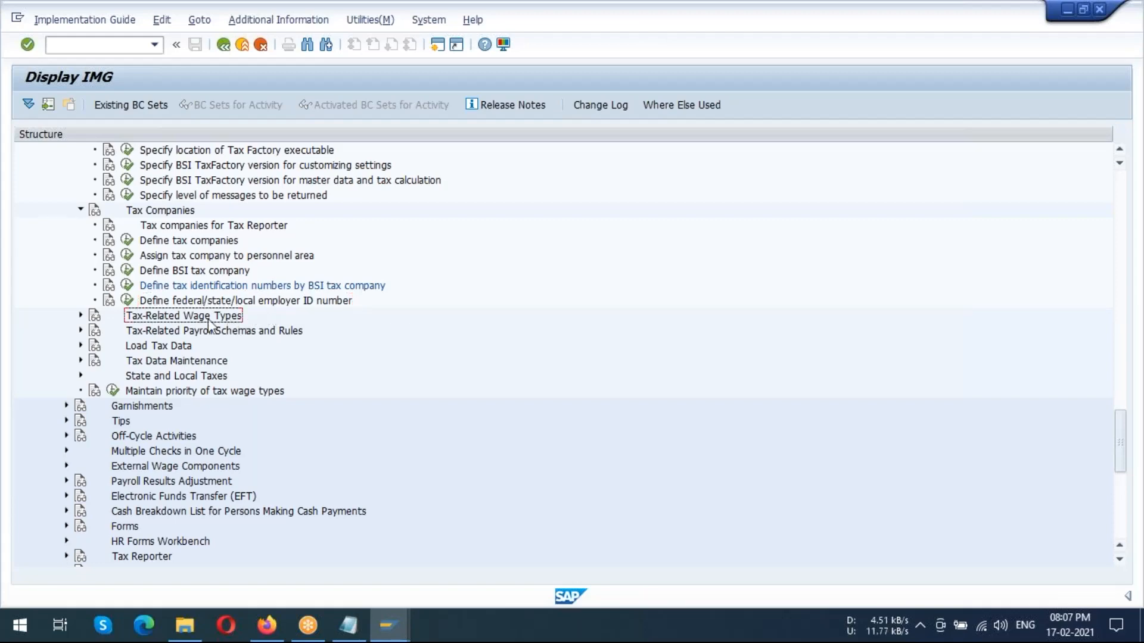
{"action": "left_click", "coordinate": [81, 315]}
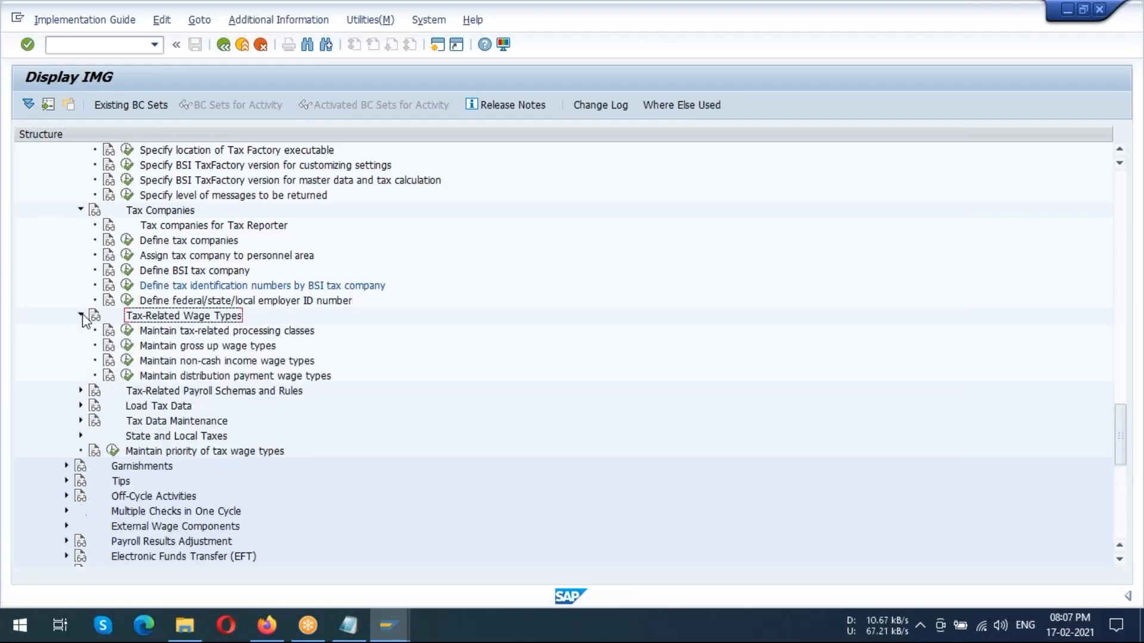
Open the activity Maintain tax-related processing classes under Tax-Related Wage Types
{"action": "left_click", "coordinate": [1099, 237]}
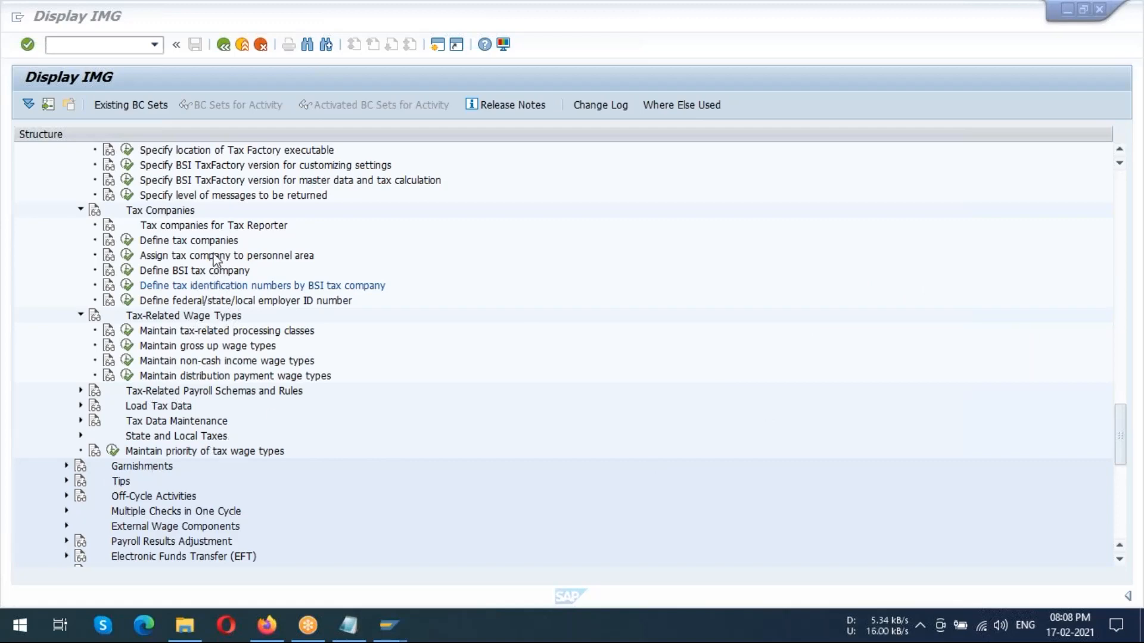
{"action": "left_click", "coordinate": [197, 273]}
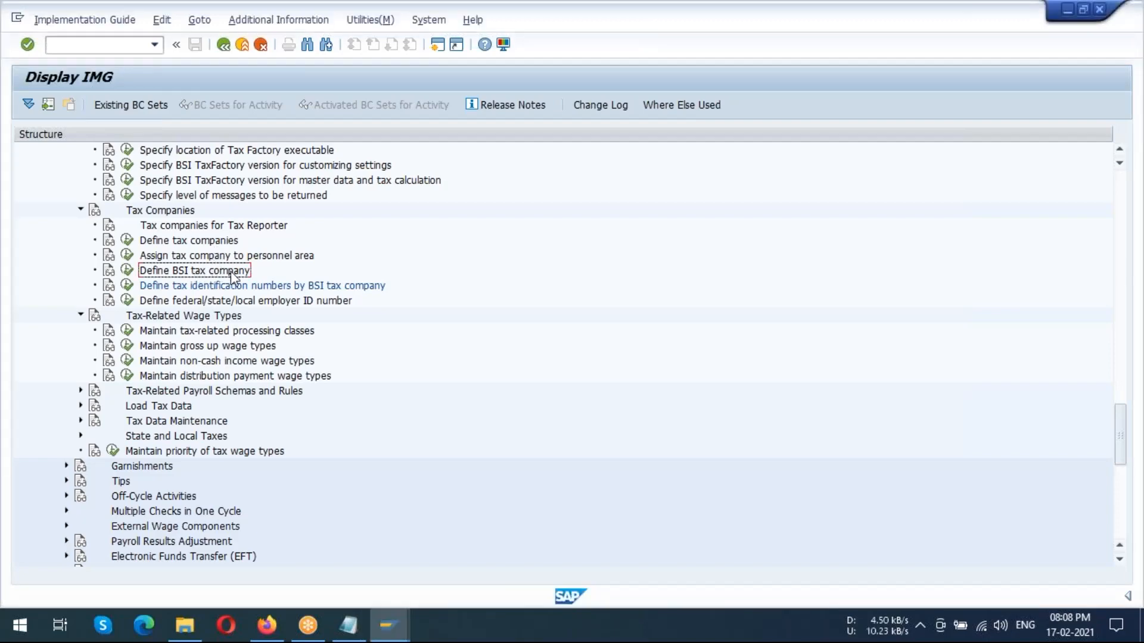
{"action": "left_click", "coordinate": [233, 302]}
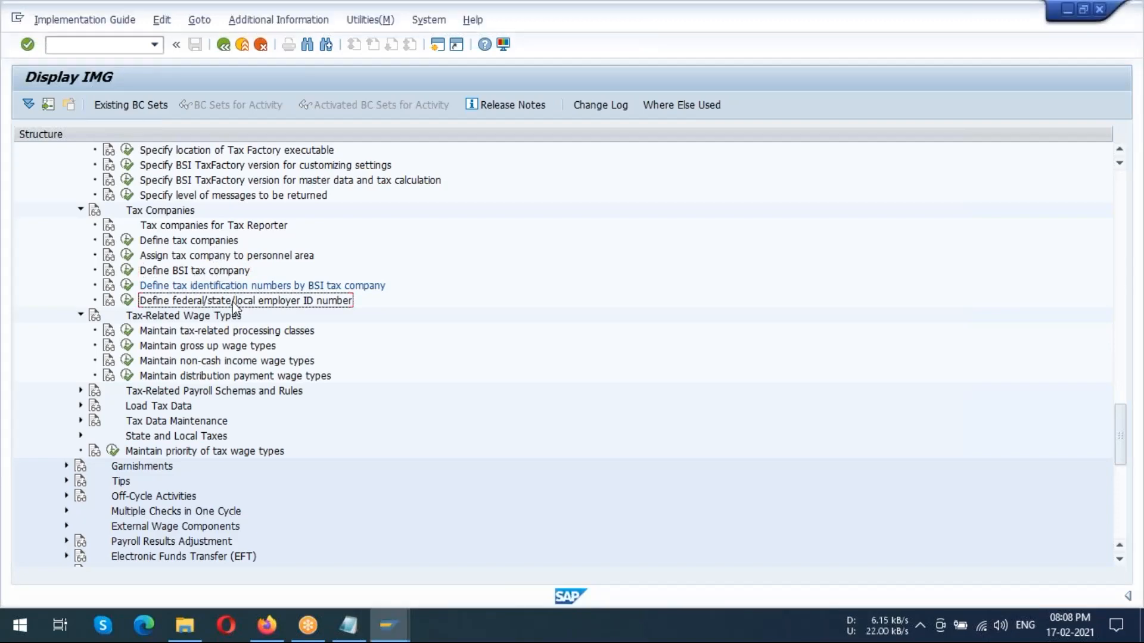
{"action": "left_click", "coordinate": [179, 318]}
{"action": "left_click", "coordinate": [173, 333]}
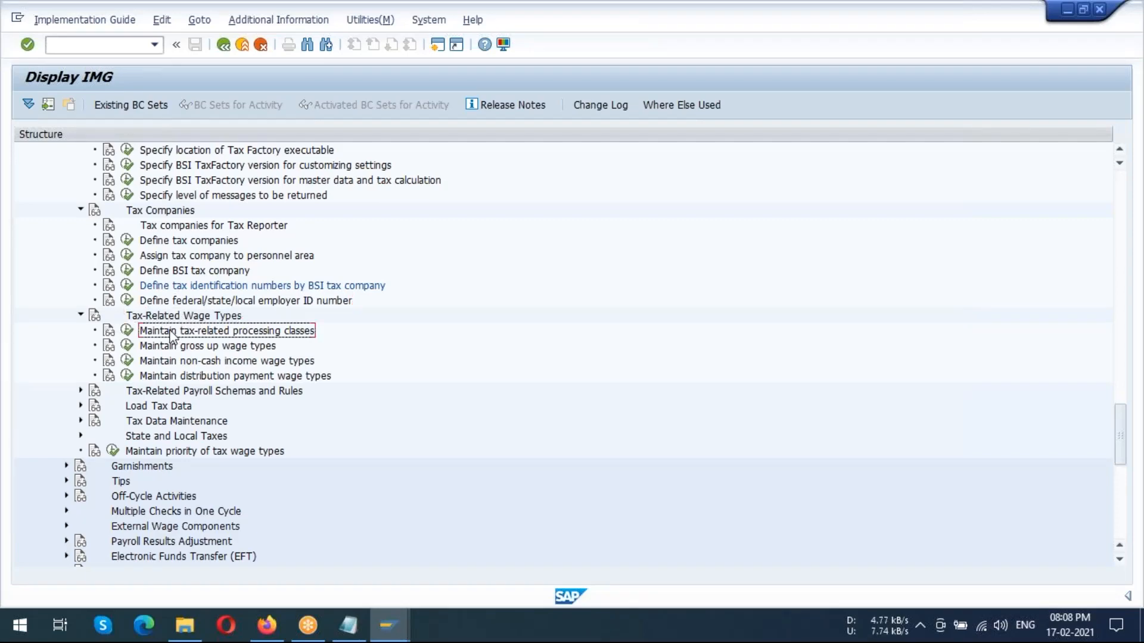
{"action": "left_click", "coordinate": [129, 332]}
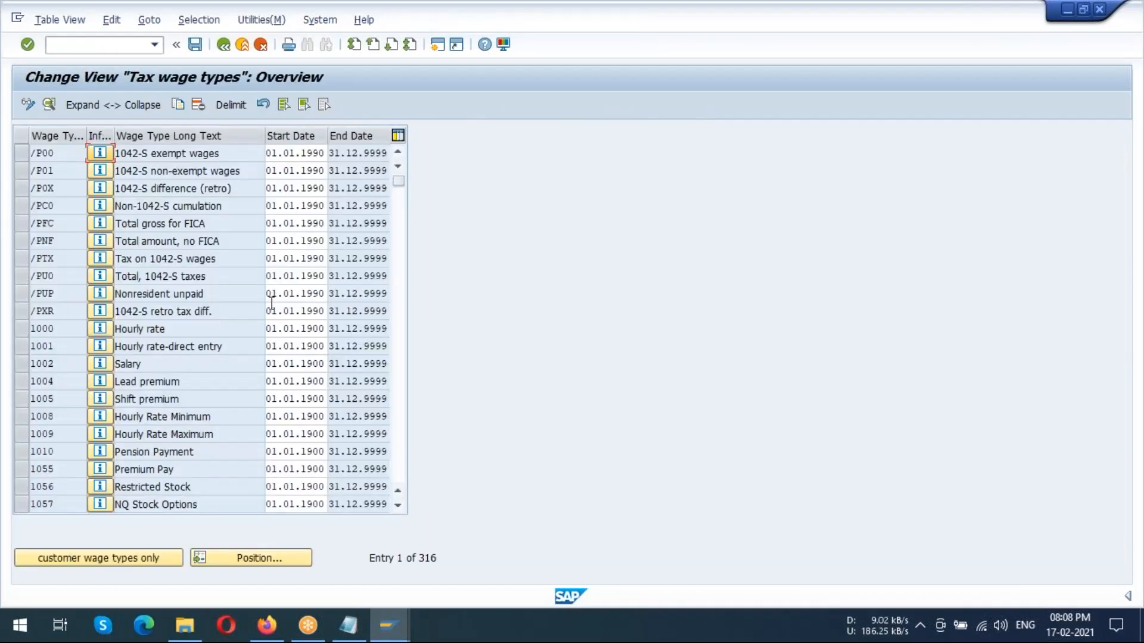
Look through the tax wage types list, then locate and select wage type 5000, ACE CEO Salary
{"action": "scroll", "coordinate": [260, 427], "scroll_direction": "down", "scroll_amount": 2}
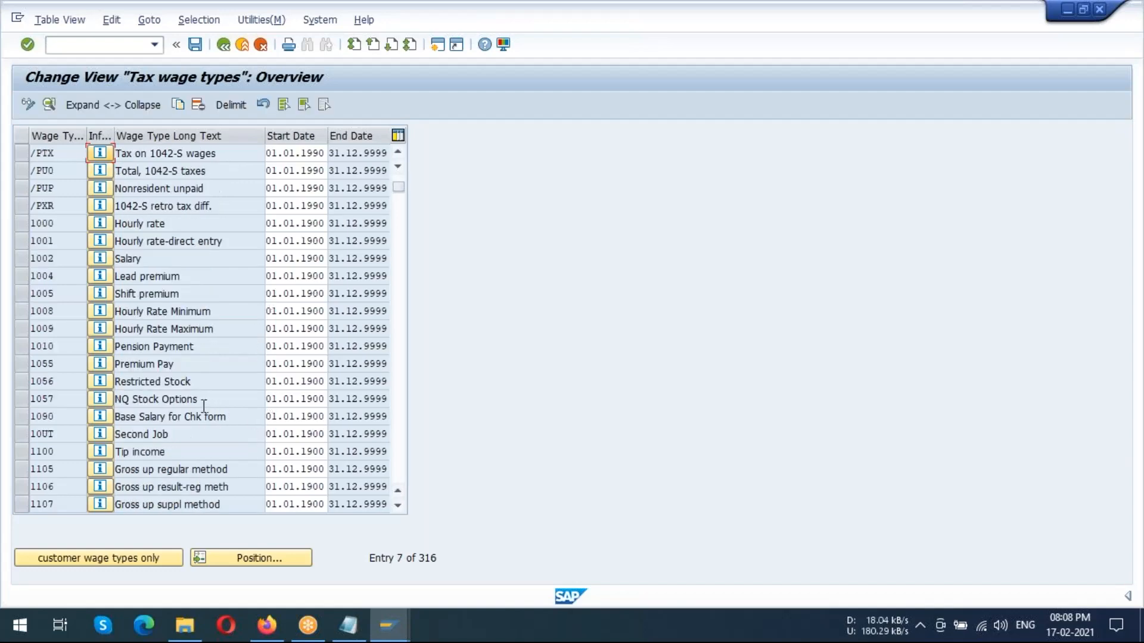
{"action": "scroll", "coordinate": [197, 405], "scroll_direction": "down", "scroll_amount": 2}
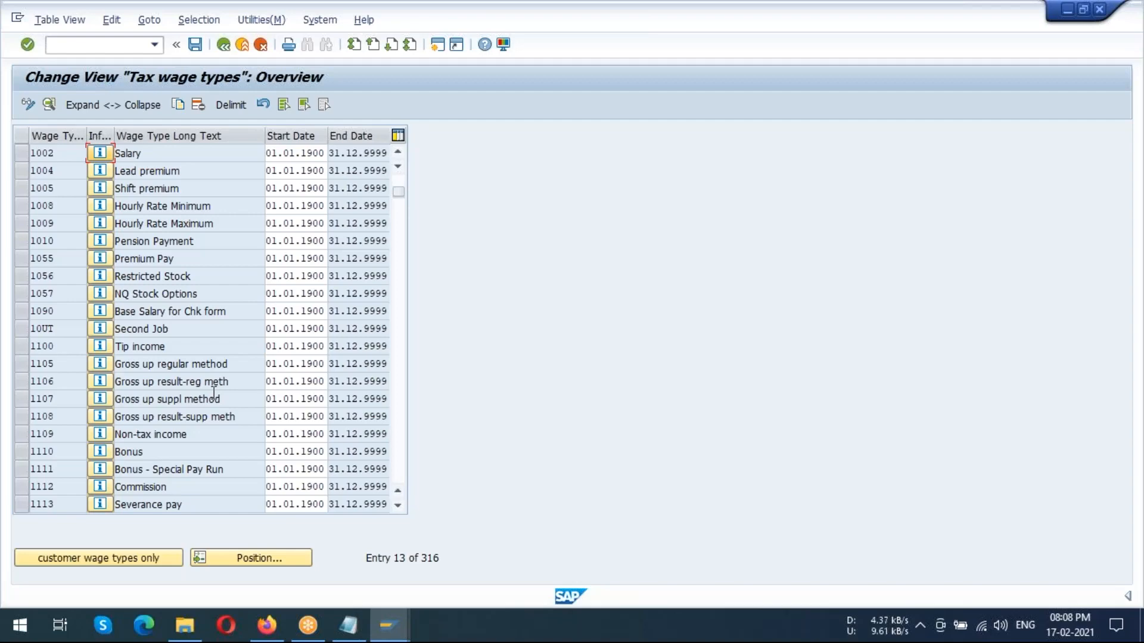
{"action": "scroll", "coordinate": [179, 381], "scroll_direction": "down", "scroll_amount": 4}
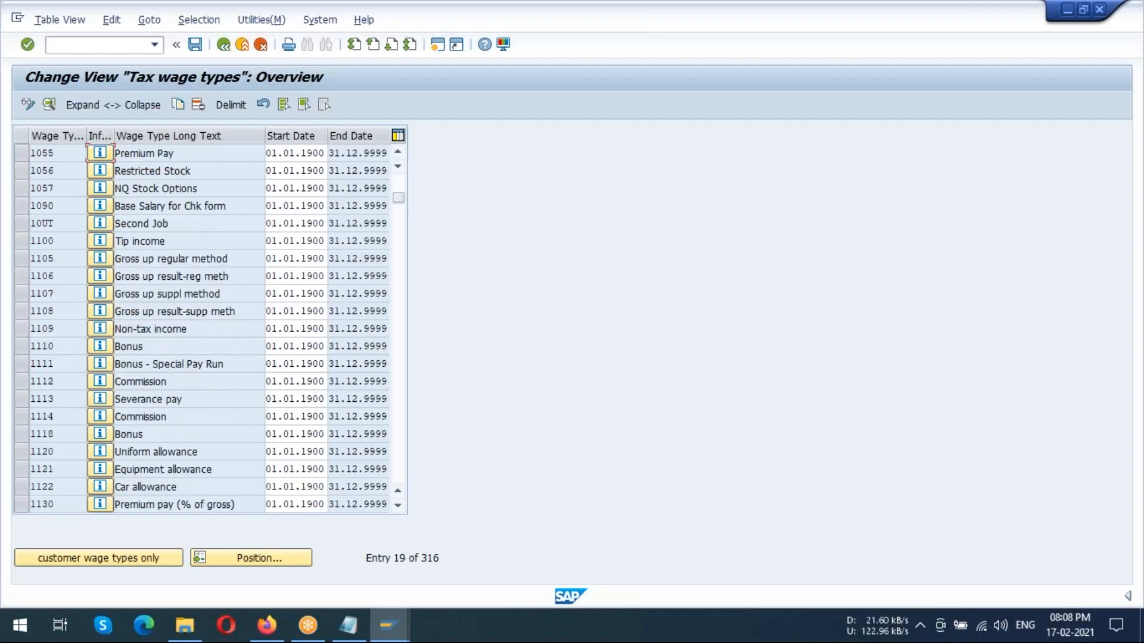
{"action": "scroll", "coordinate": [171, 380], "scroll_direction": "down", "scroll_amount": 8}
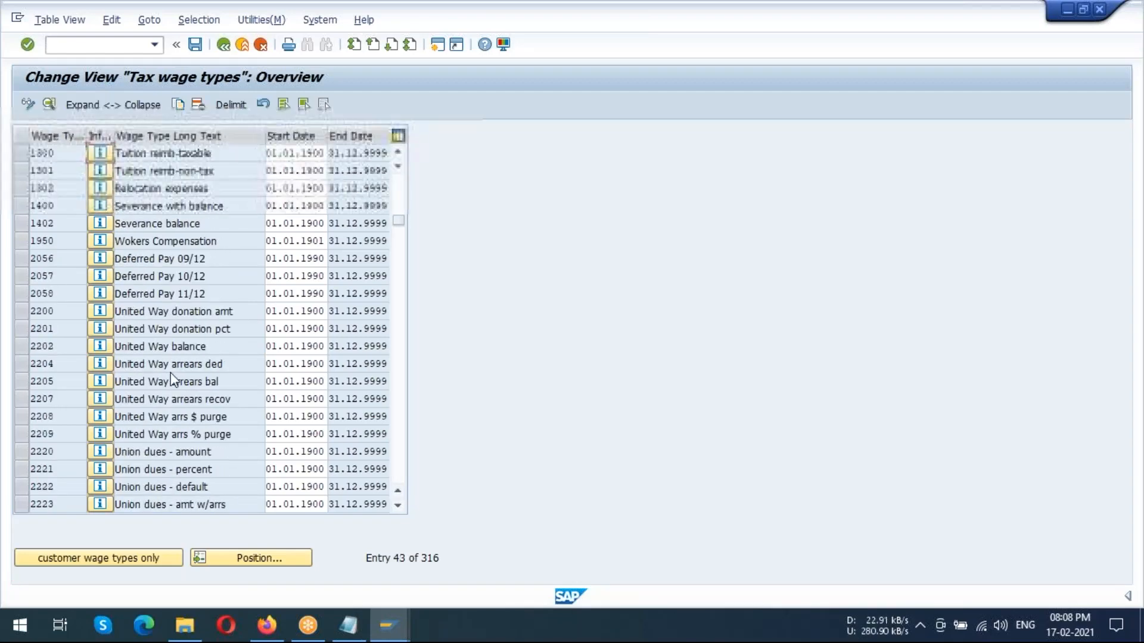
{"action": "scroll", "coordinate": [172, 380], "scroll_direction": "down", "scroll_amount": 6}
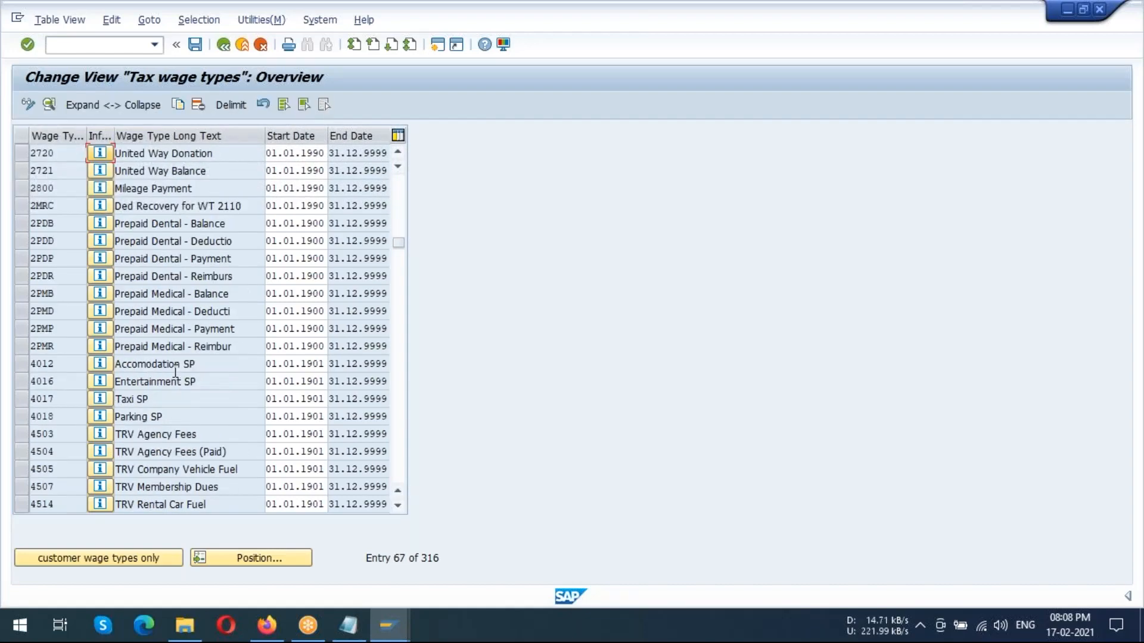
{"action": "scroll", "coordinate": [172, 379], "scroll_direction": "up", "scroll_amount": 1}
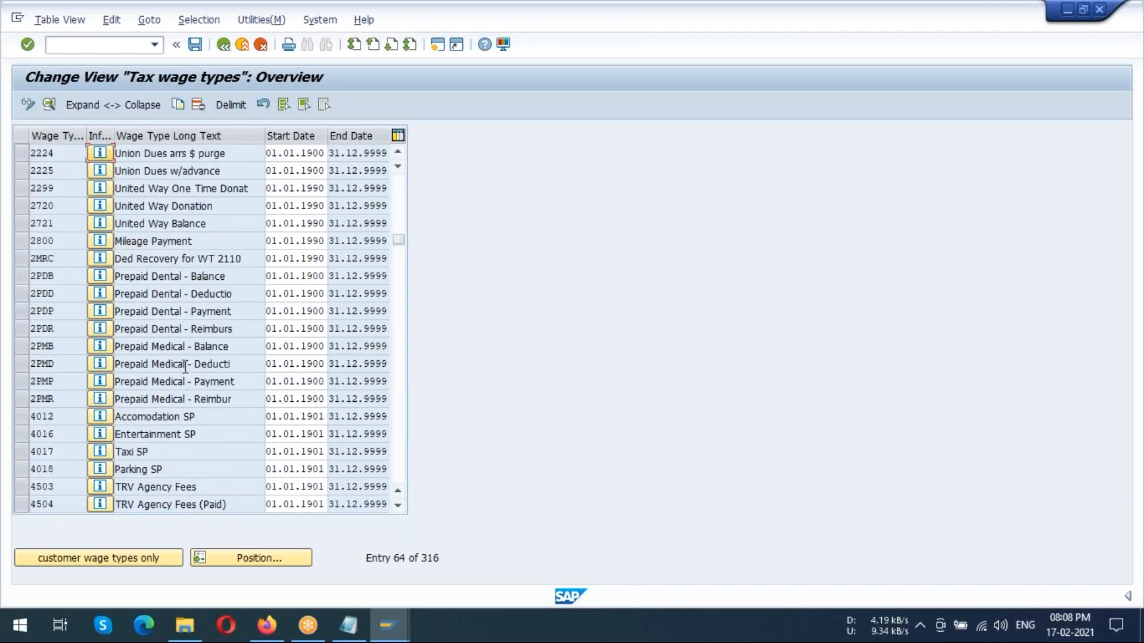
{"action": "scroll", "coordinate": [197, 355], "scroll_direction": "up", "scroll_amount": 1}
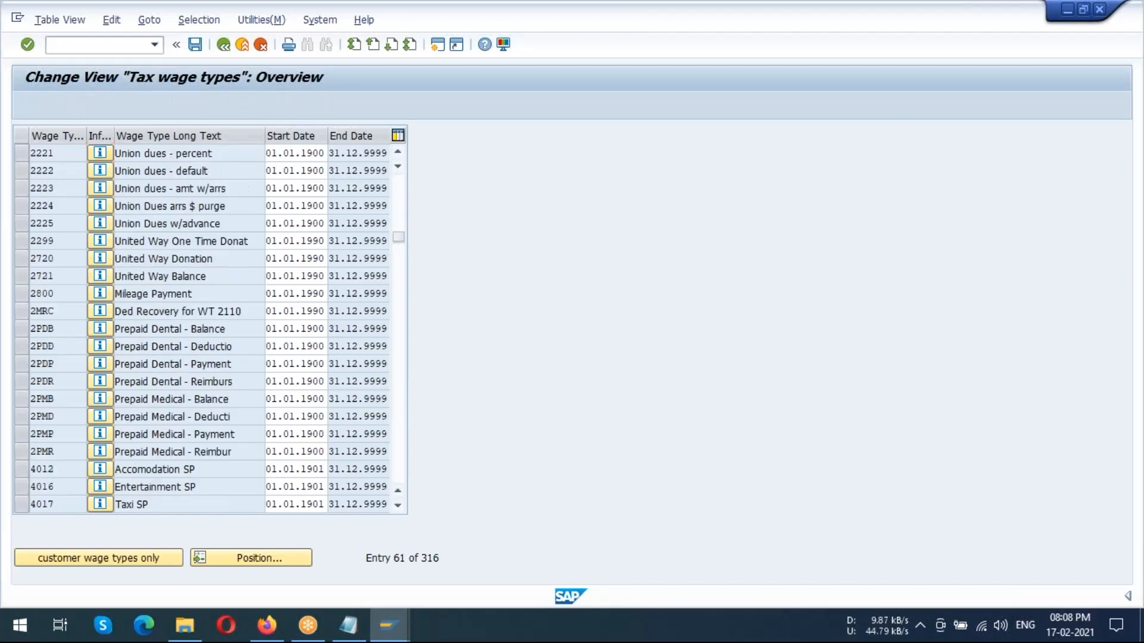
{"action": "scroll", "coordinate": [197, 356], "scroll_direction": "down", "scroll_amount": 7}
{"action": "scroll", "coordinate": [197, 355], "scroll_direction": "down", "scroll_amount": 11}
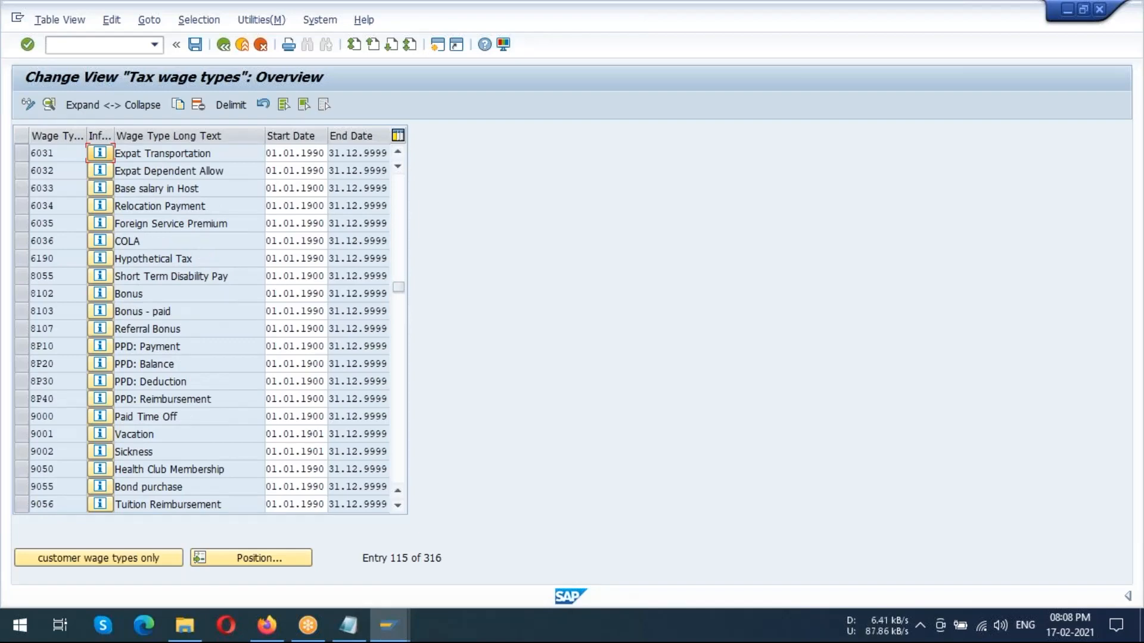
{"action": "scroll", "coordinate": [197, 355], "scroll_direction": "up", "scroll_amount": 2}
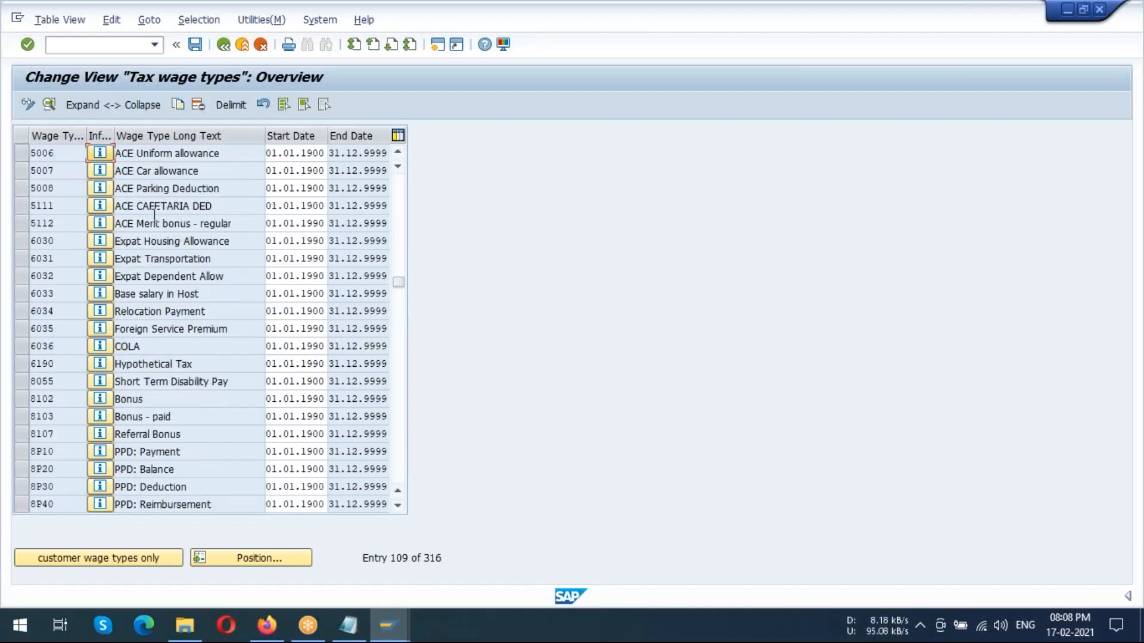
{"action": "scroll", "coordinate": [223, 275], "scroll_direction": "up", "scroll_amount": 2}
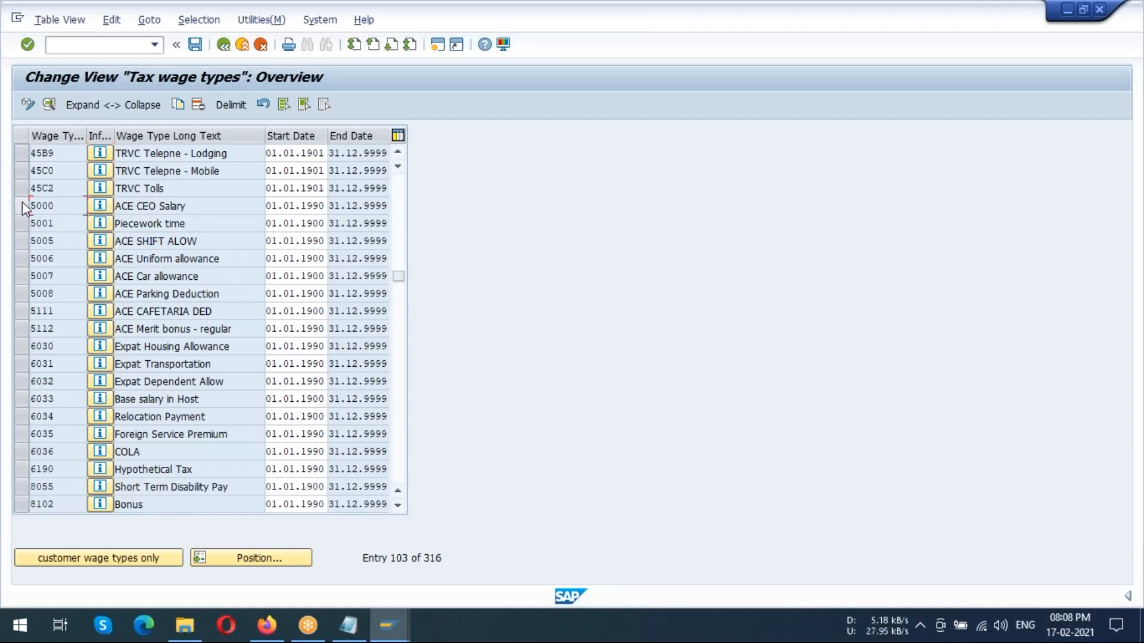
{"action": "left_click", "coordinate": [46, 201]}
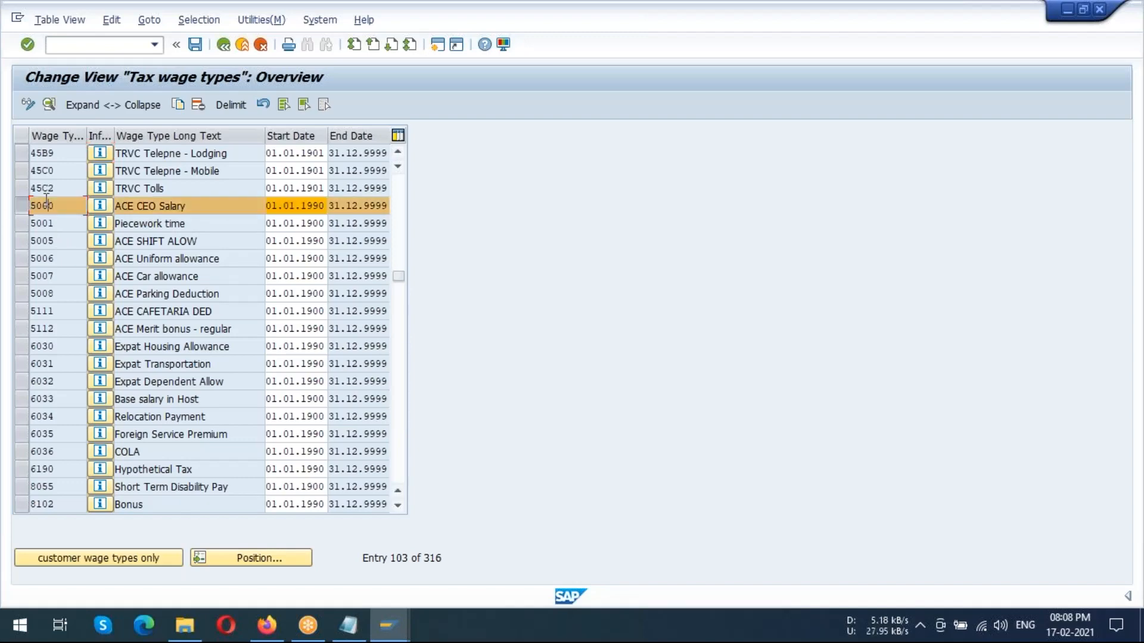
Open the details of wage type 5000 and choose specification 1, Regular payment, for processing class 68, Payment type for tax calculation
{"action": "left_click", "coordinate": [48, 105]}
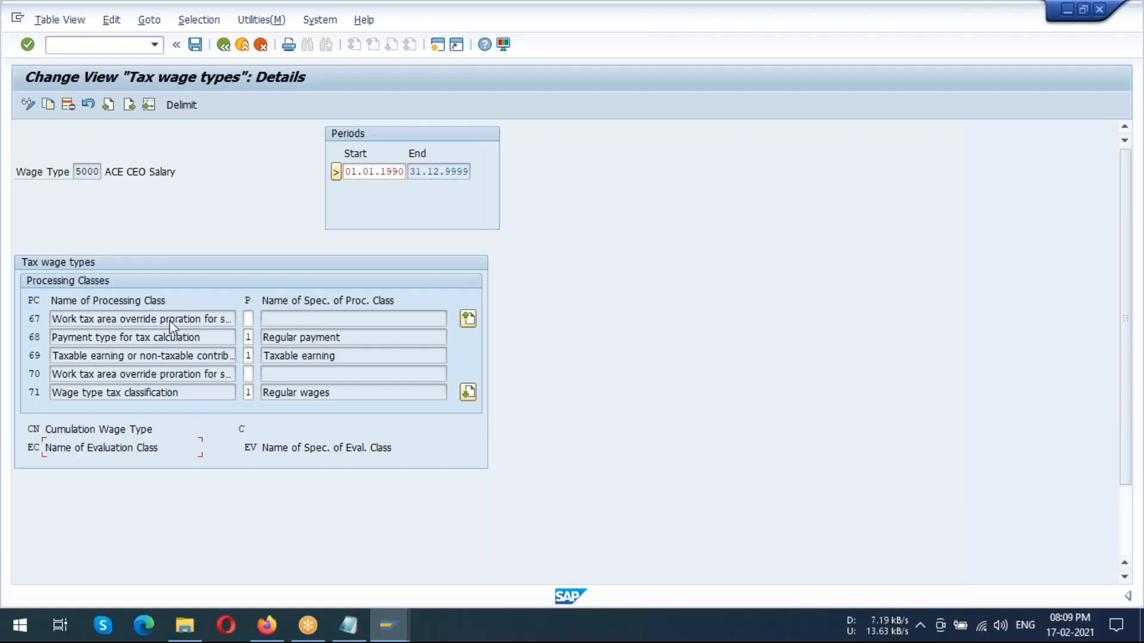
{"action": "left_click", "coordinate": [249, 318]}
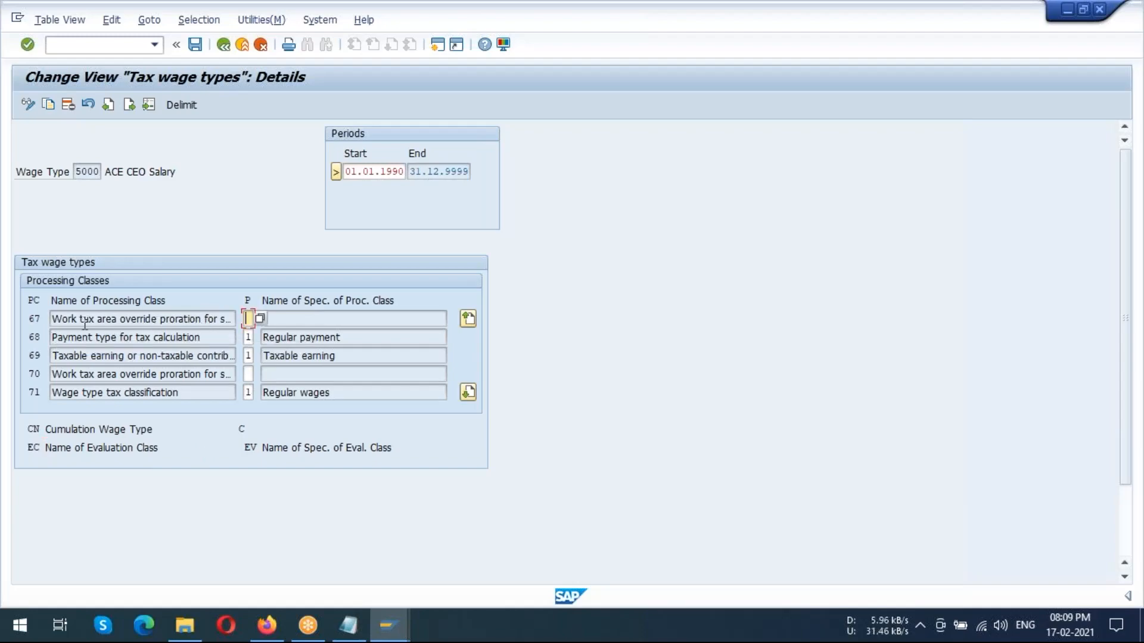
{"action": "left_click", "coordinate": [186, 337]}
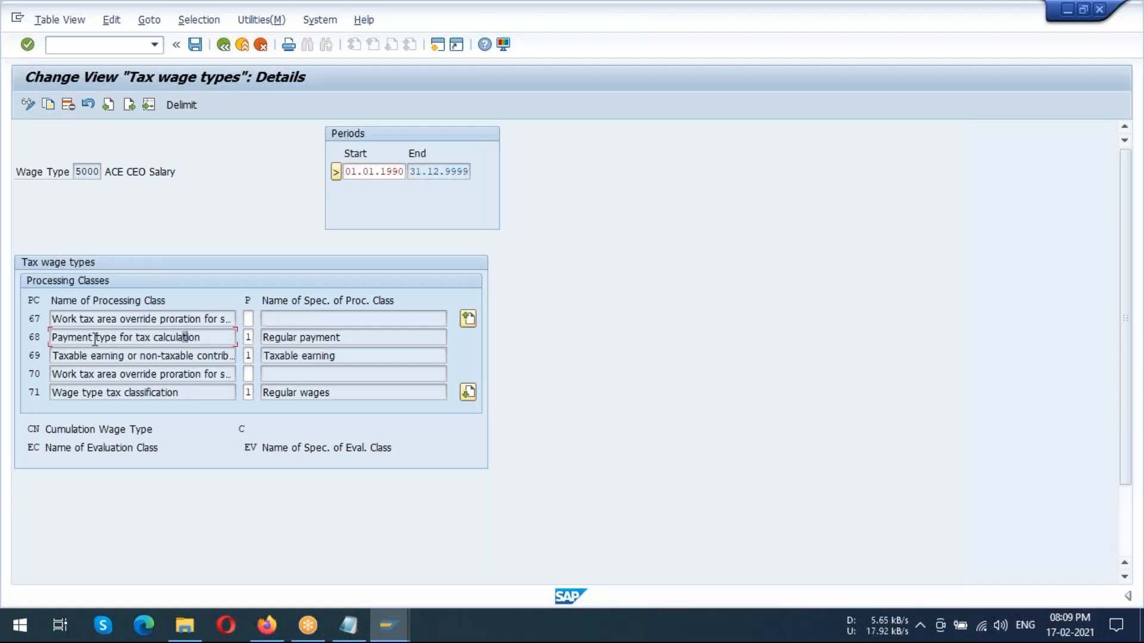
{"action": "left_click", "coordinate": [248, 337]}
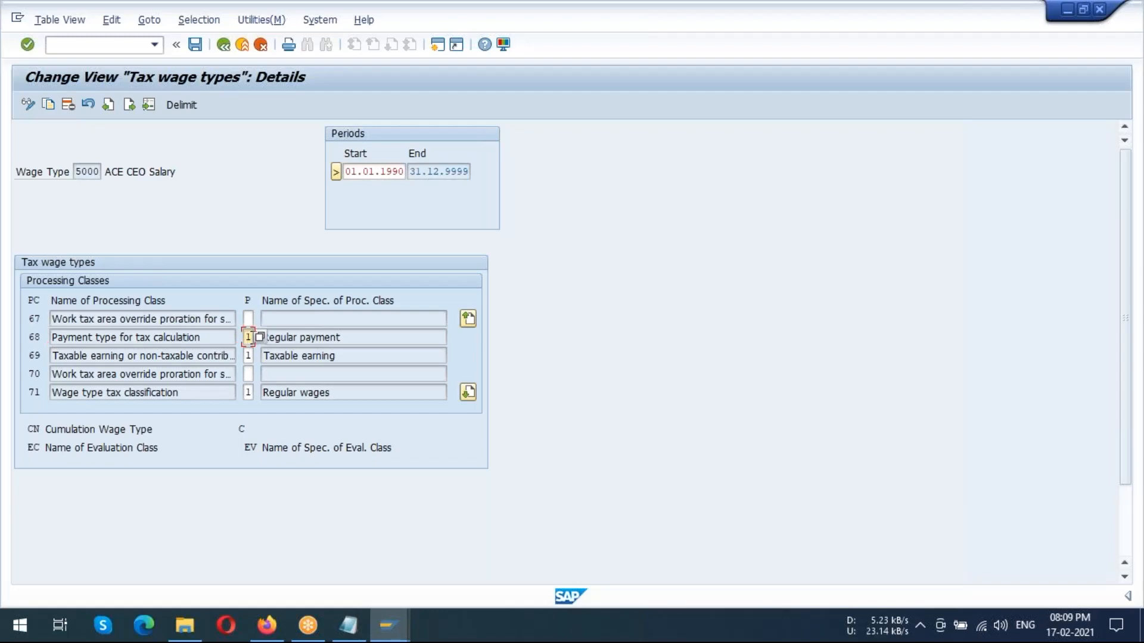
{"action": "left_click", "coordinate": [260, 338]}
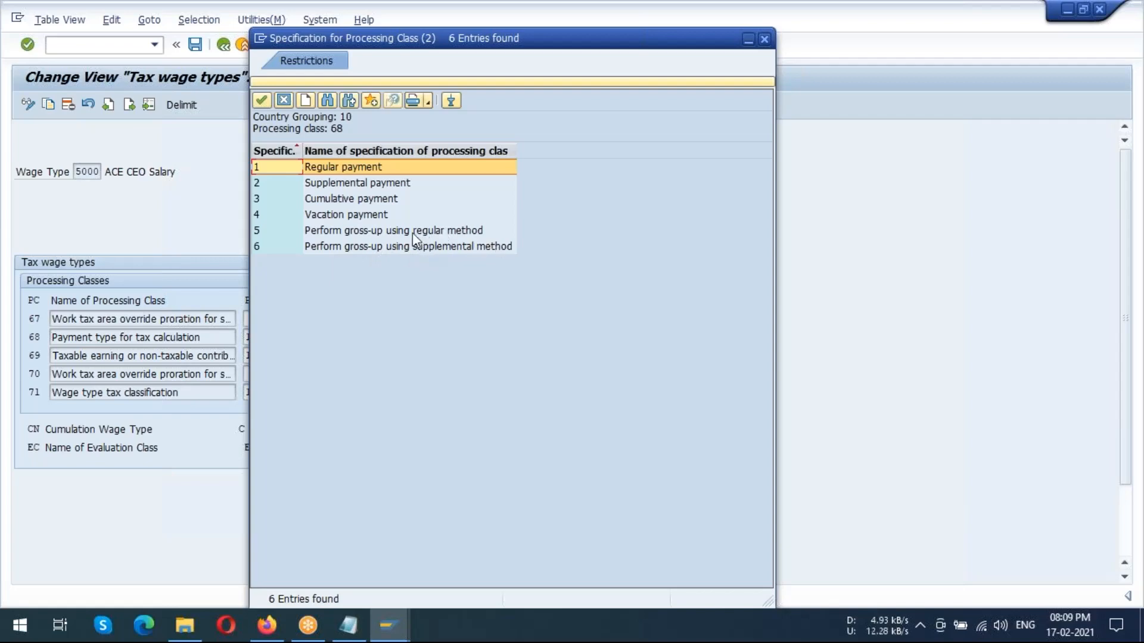
{"action": "double_click", "coordinate": [330, 167]}
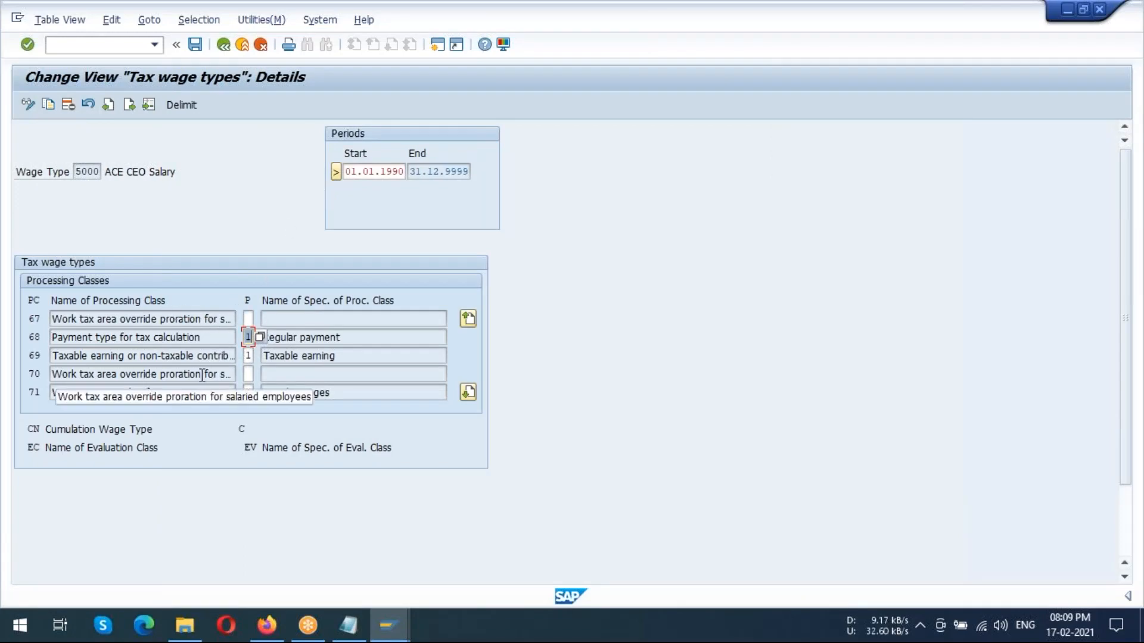
Choose specification 1, Taxable earning, for processing class 69, Taxable earning or non-taxable contribution
{"action": "left_click", "coordinate": [248, 356]}
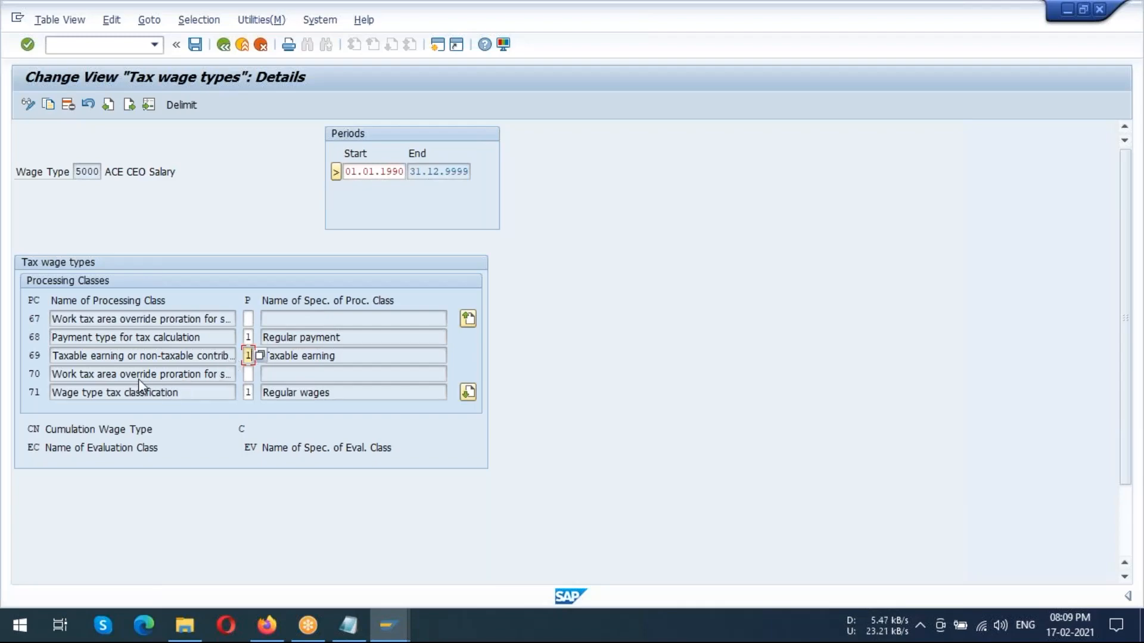
{"action": "left_click", "coordinate": [248, 374]}
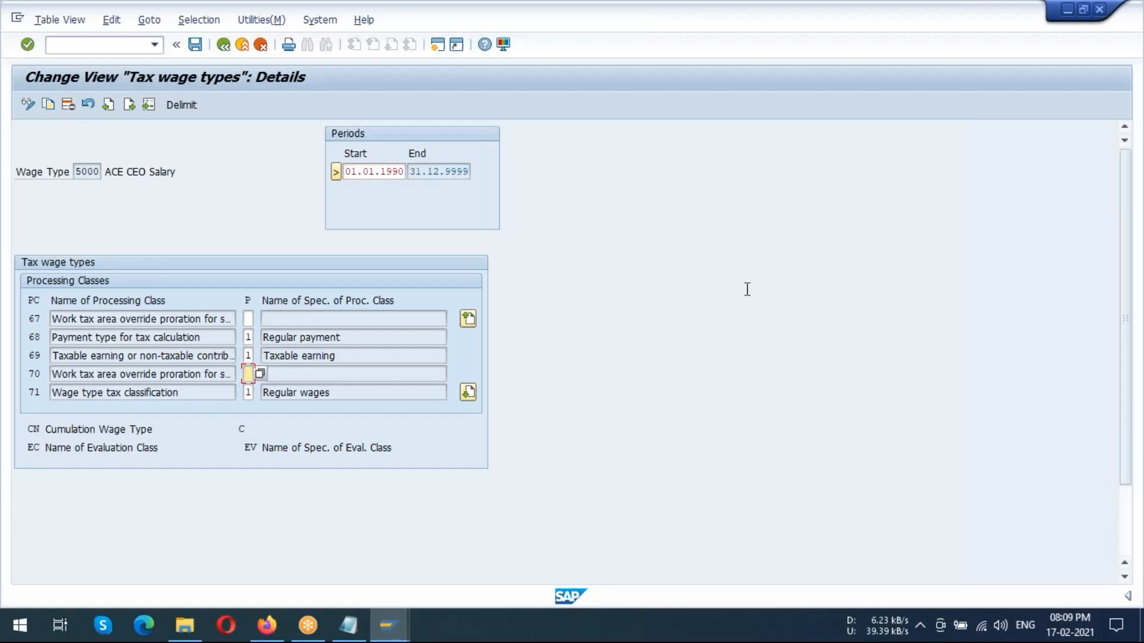
{"action": "left_click", "coordinate": [1119, 226]}
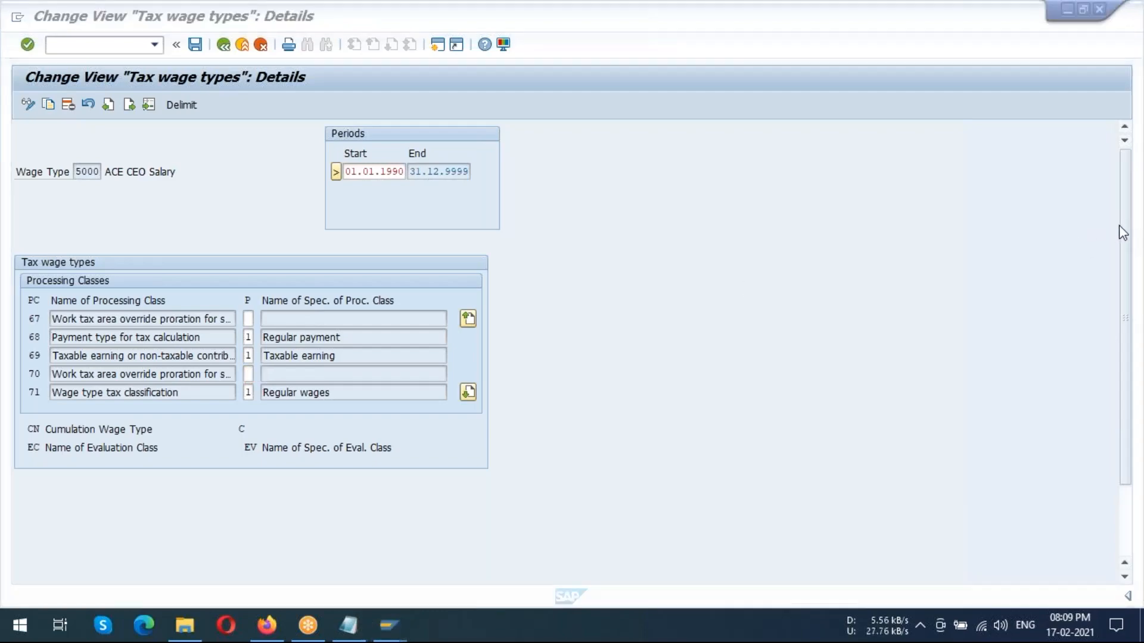
{"action": "left_click", "coordinate": [247, 356]}
{"action": "left_click", "coordinate": [263, 357]}
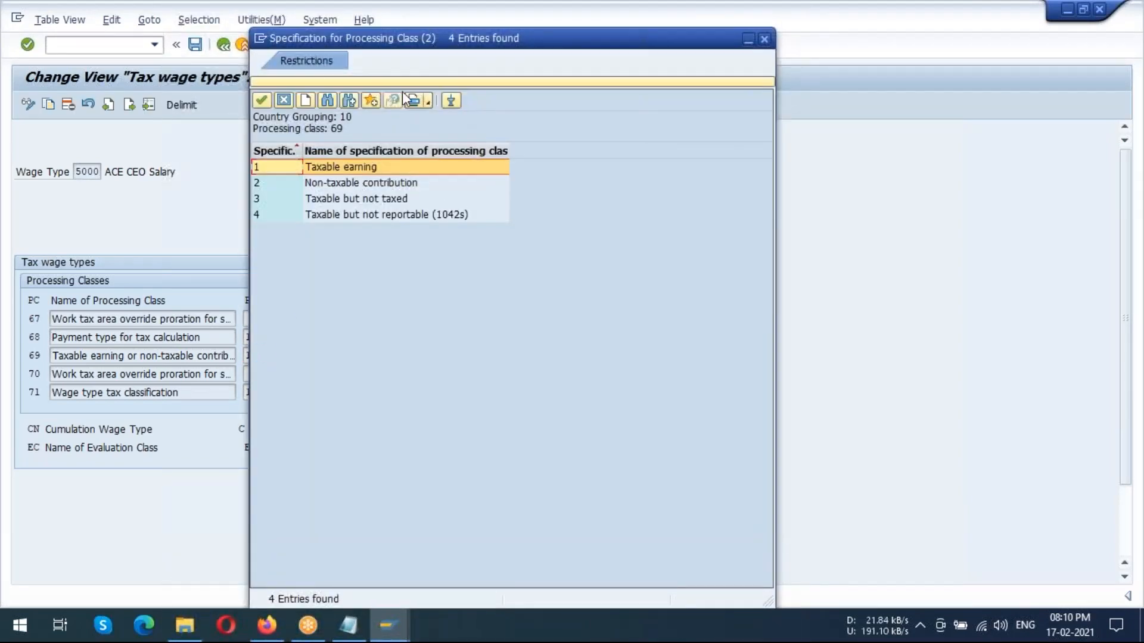
{"action": "left_click_drag", "start_coordinate": [558, 39], "coordinate": [719, 77]}
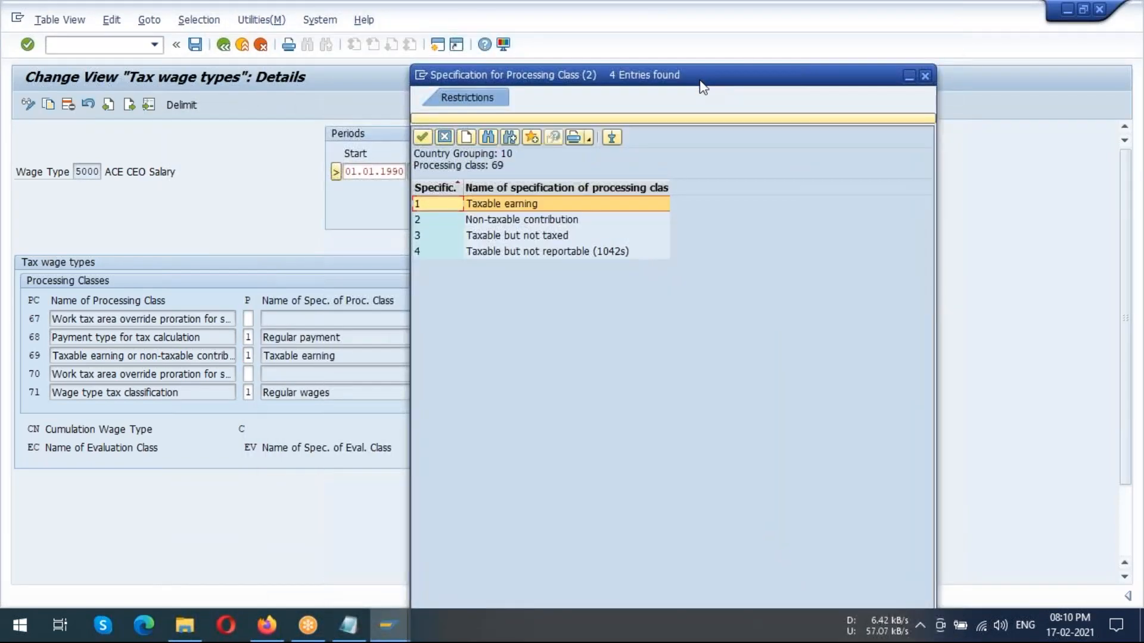
{"action": "double_click", "coordinate": [507, 206]}
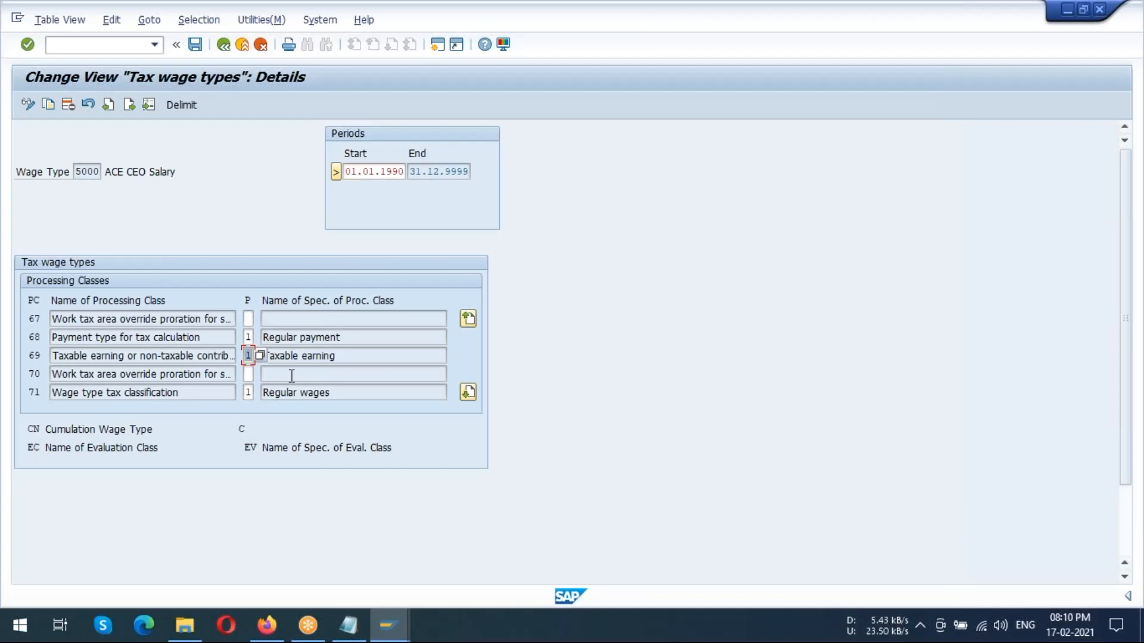
Examine the possible specifications of processing class 70 without choosing one, and review the names of processing classes 67 to 70 for ACE CEO Salary
{"action": "left_click", "coordinate": [248, 374]}
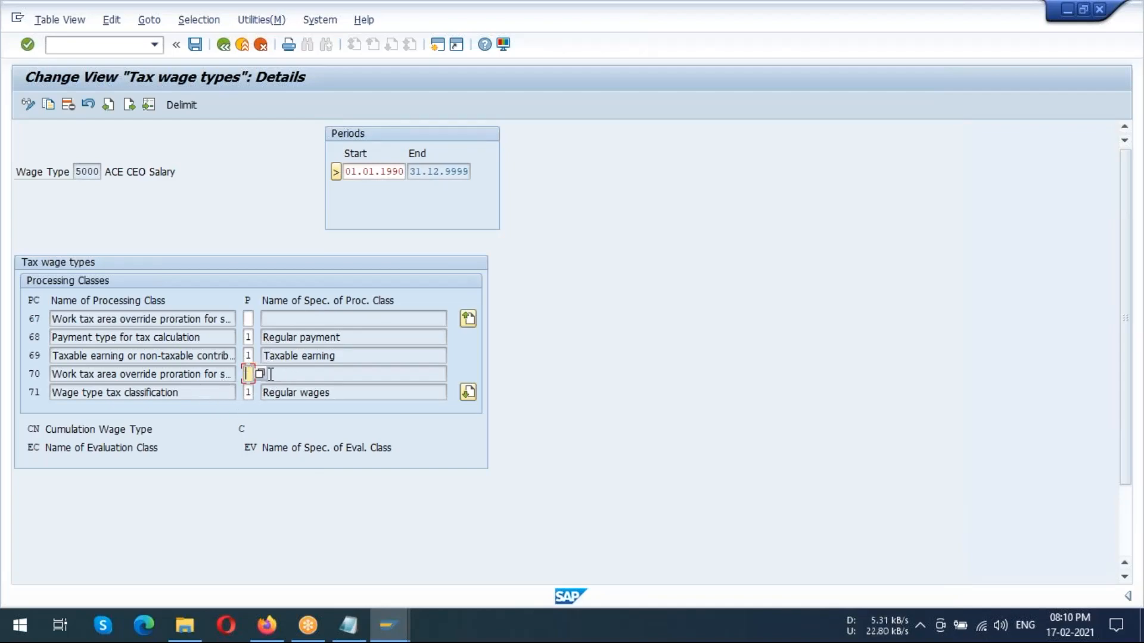
{"action": "left_click", "coordinate": [260, 375]}
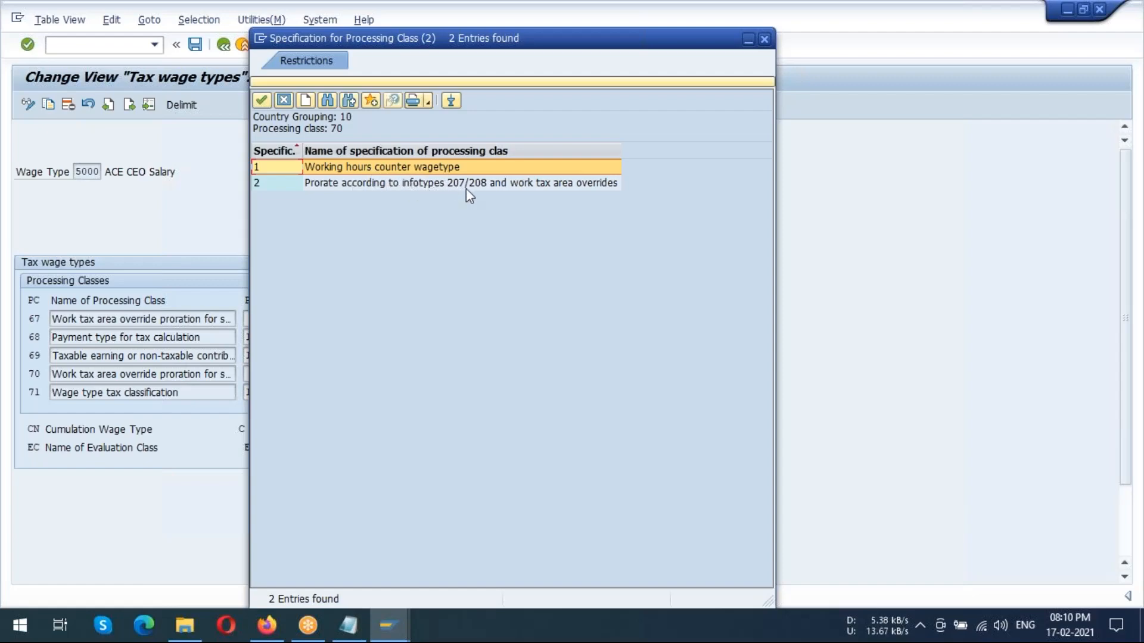
{"action": "left_click", "coordinate": [762, 41]}
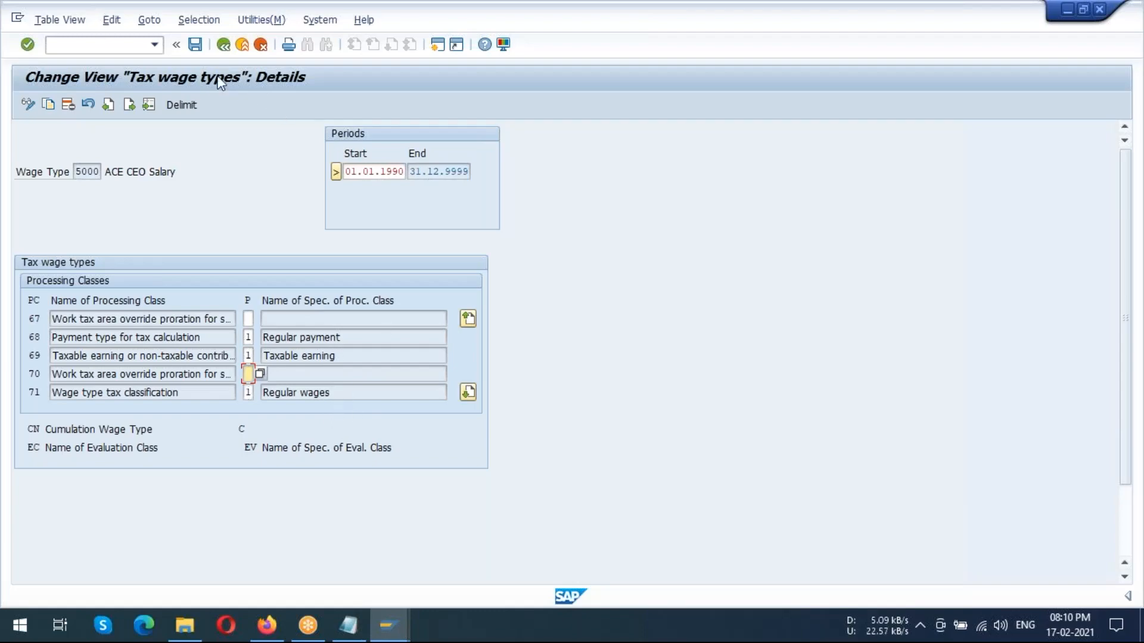
{"action": "left_click", "coordinate": [68, 320]}
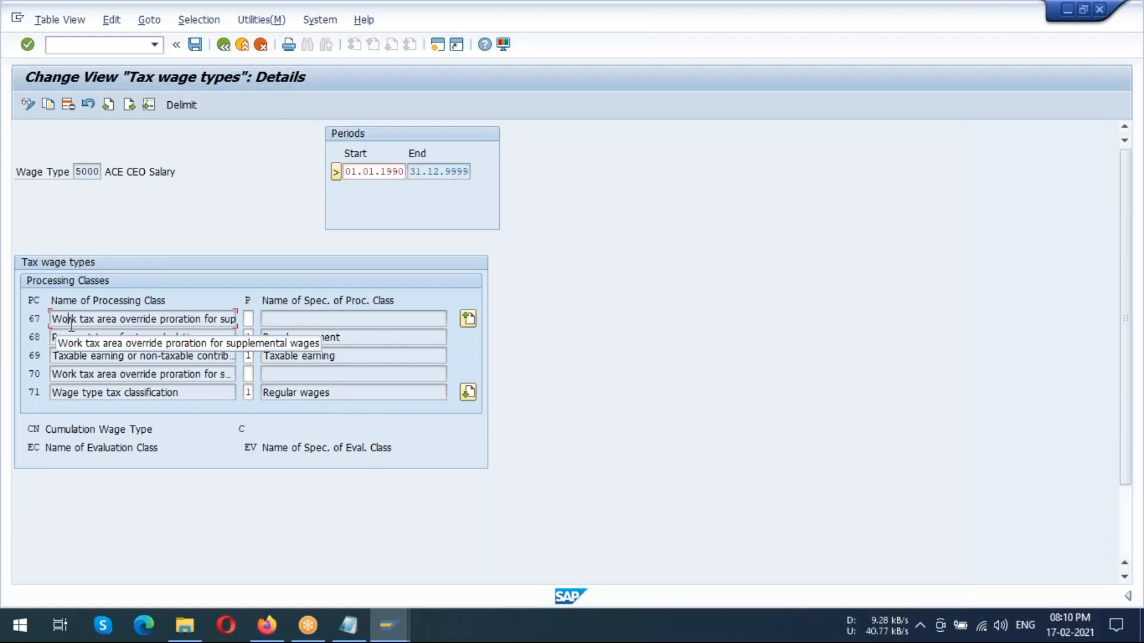
{"action": "left_click", "coordinate": [76, 337]}
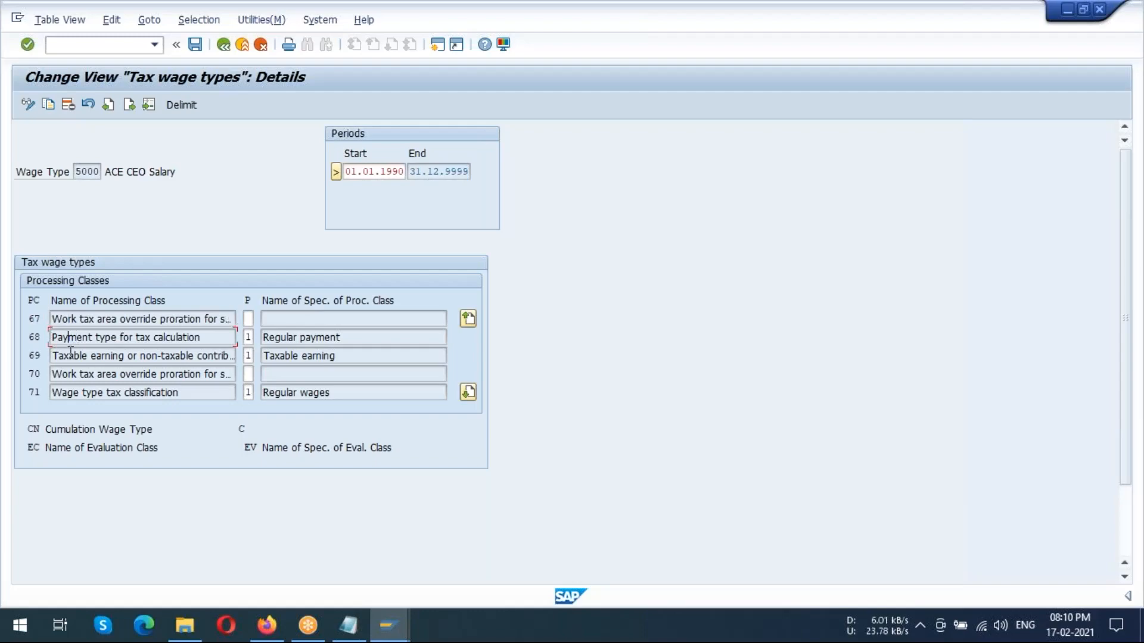
{"action": "left_click", "coordinate": [70, 352]}
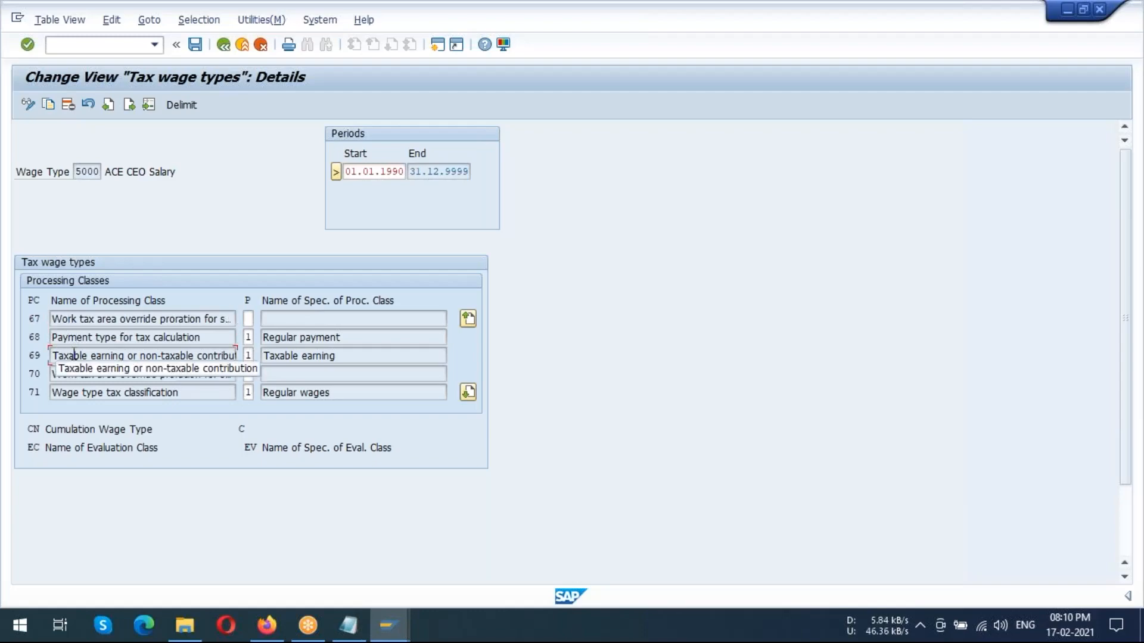
{"action": "left_click", "coordinate": [72, 374]}
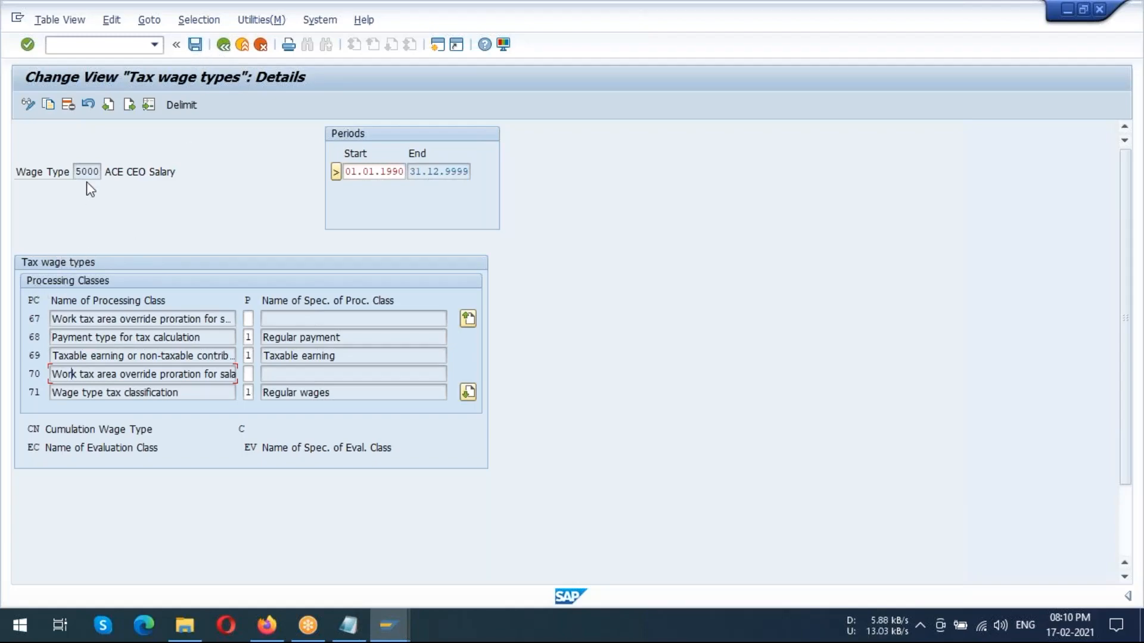
{"action": "left_click_drag", "start_coordinate": [108, 176], "coordinate": [191, 166]}
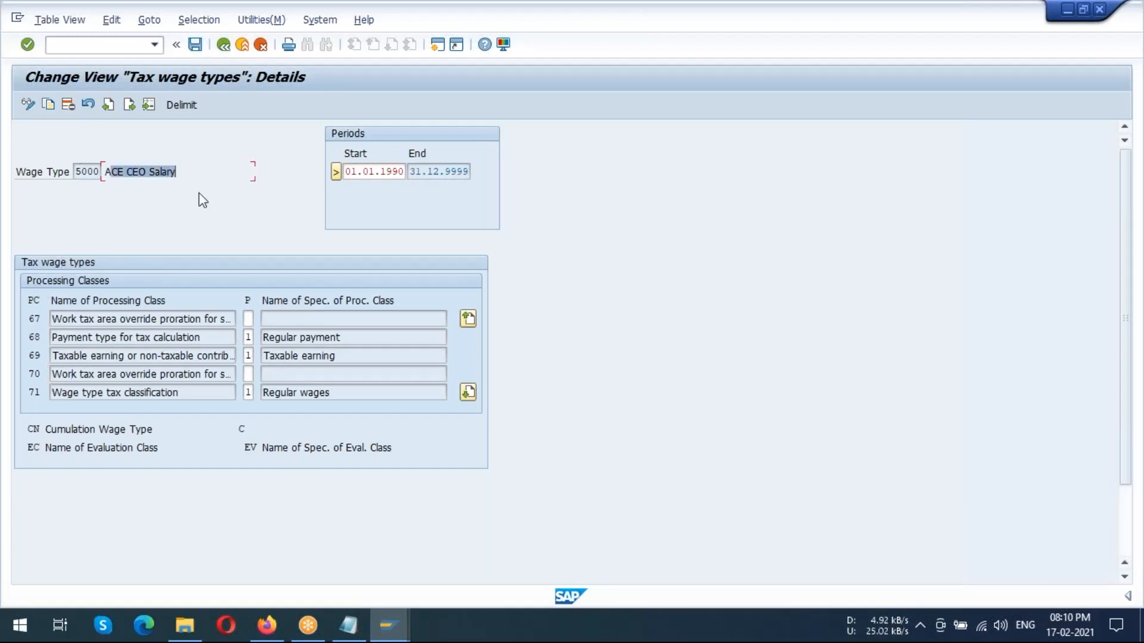
Save the tax wage type in the ACE US GROUP customizing request and return to the IMG
{"action": "left_click", "coordinate": [195, 45]}
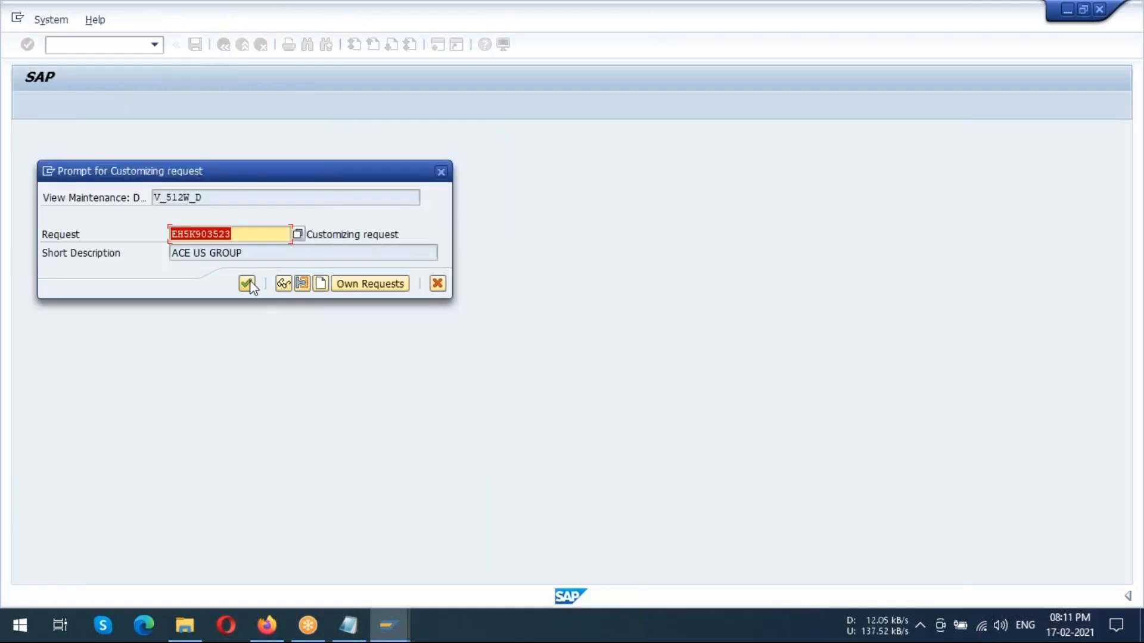
{"action": "left_click", "coordinate": [246, 283]}
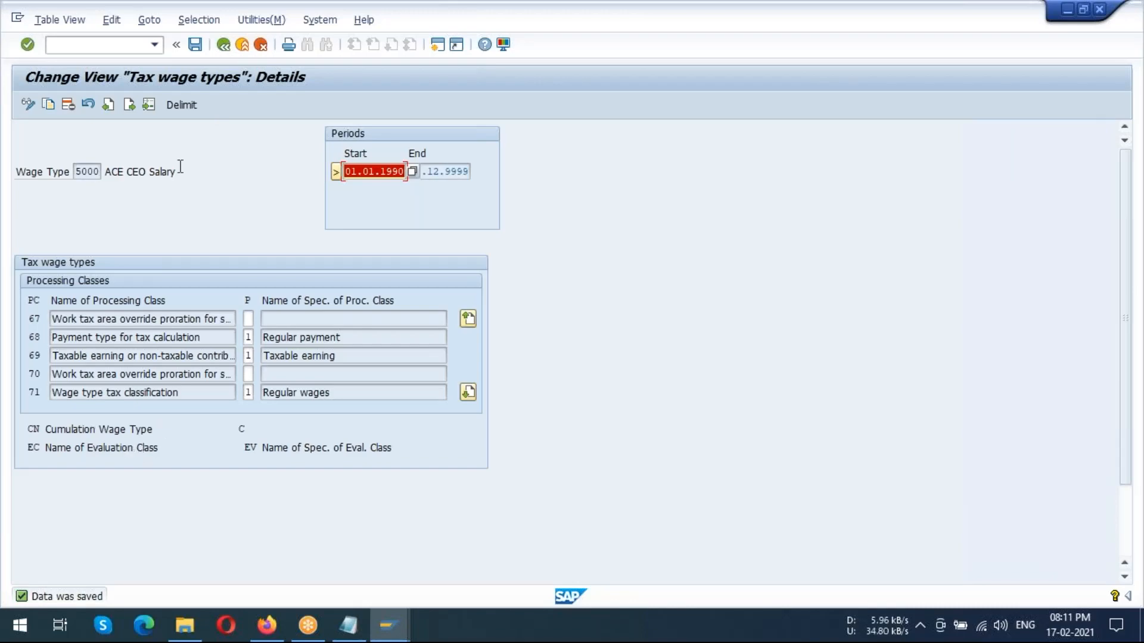
{"action": "left_click", "coordinate": [222, 46]}
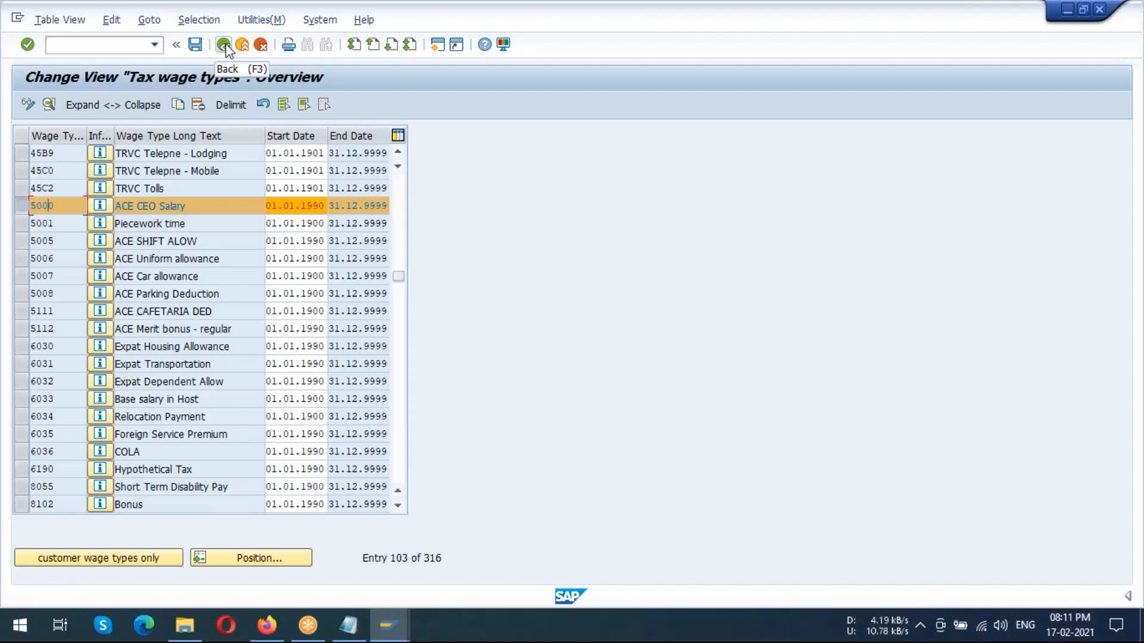
{"action": "left_click", "coordinate": [224, 45]}
Open the activity Maintain gross up wage types under Tax-Related Wage Types
{"action": "left_click", "coordinate": [366, 290]}
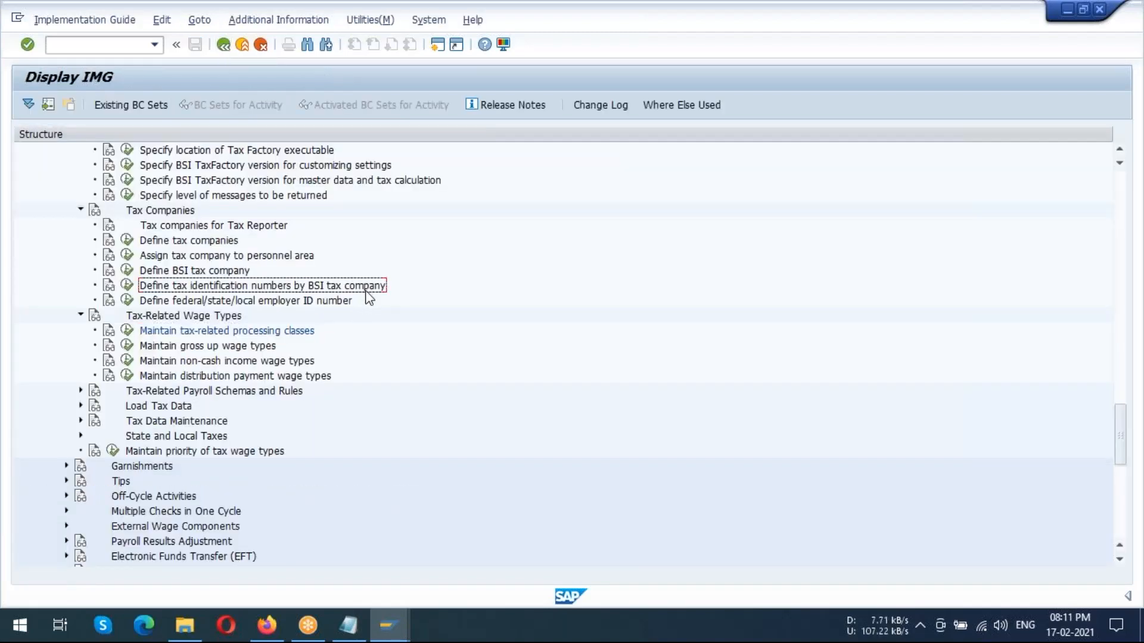
{"action": "scroll", "coordinate": [366, 293], "scroll_direction": "down", "scroll_amount": 2}
{"action": "left_click", "coordinate": [218, 320]}
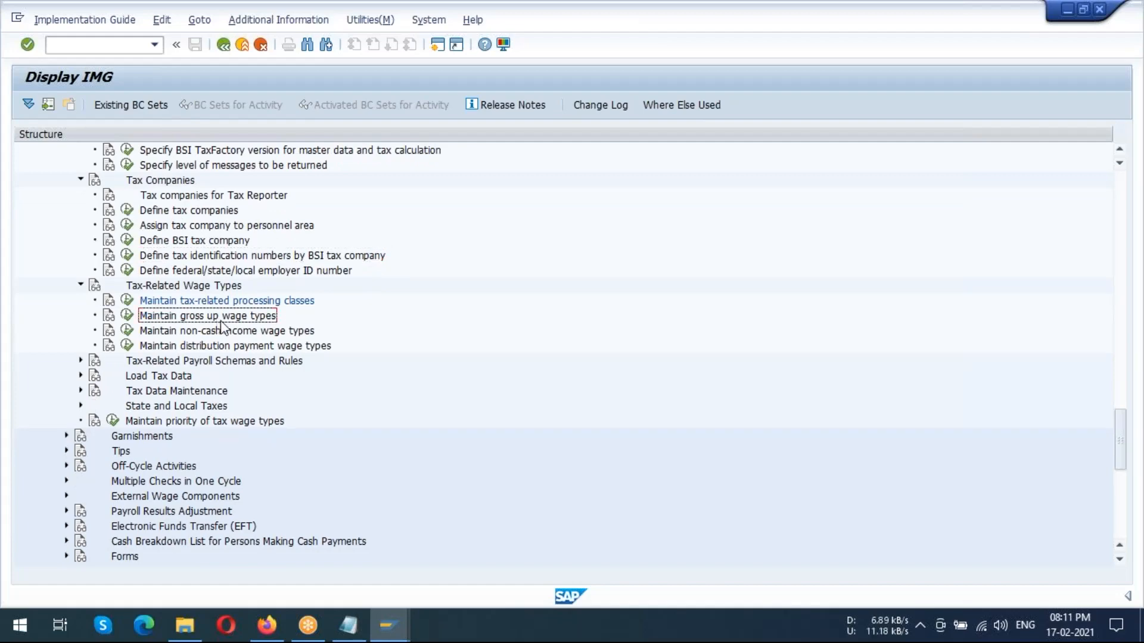
{"action": "left_click", "coordinate": [127, 317]}
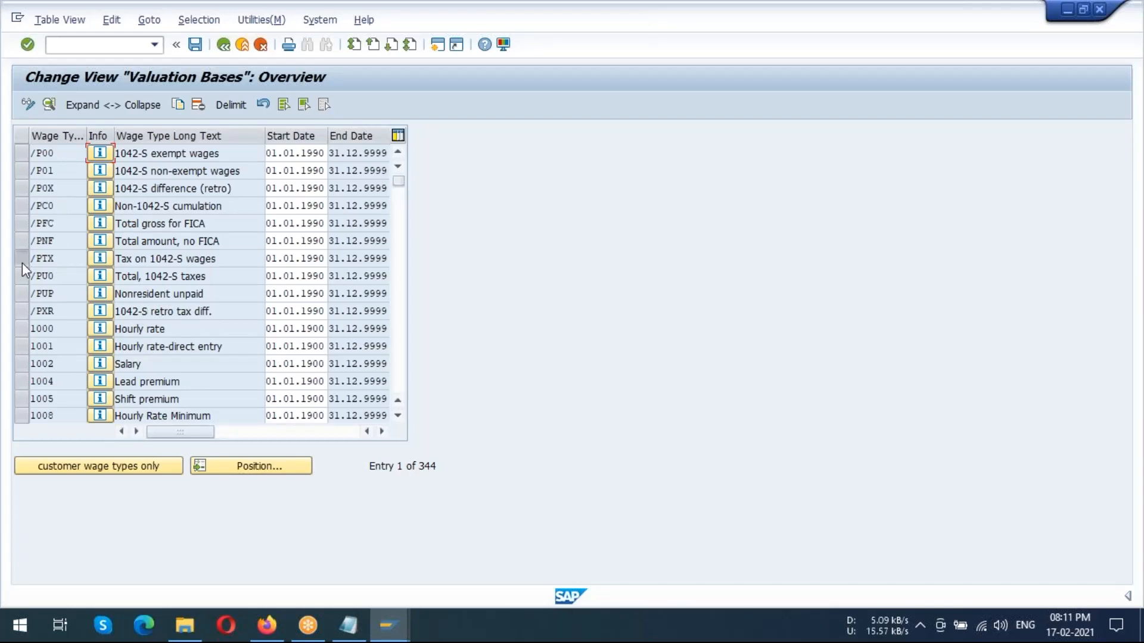
Select wage type /PTX, display the Valuation Bases table as a printable list to examine it, and return to the IMG
{"action": "left_click", "coordinate": [50, 262]}
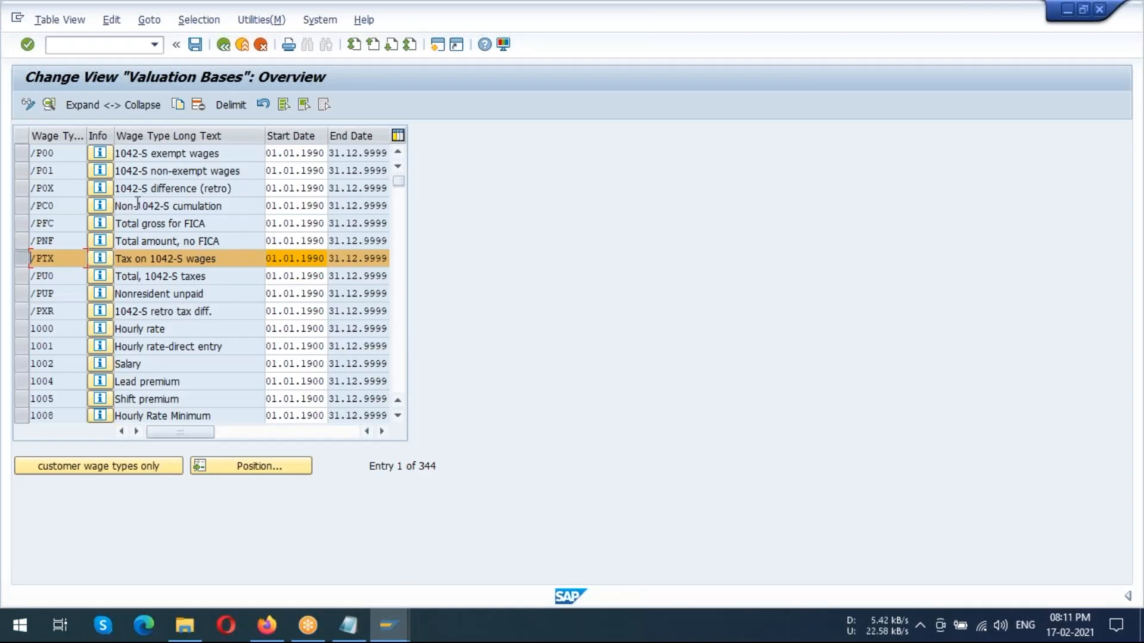
{"action": "left_click", "coordinate": [76, 20]}
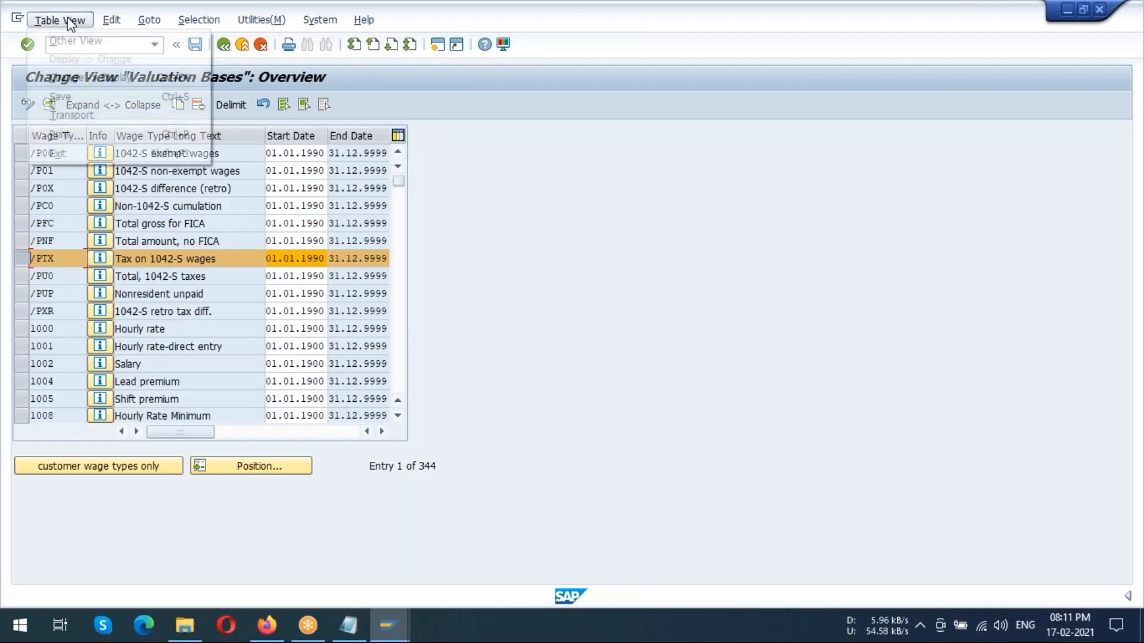
{"action": "left_click", "coordinate": [76, 134]}
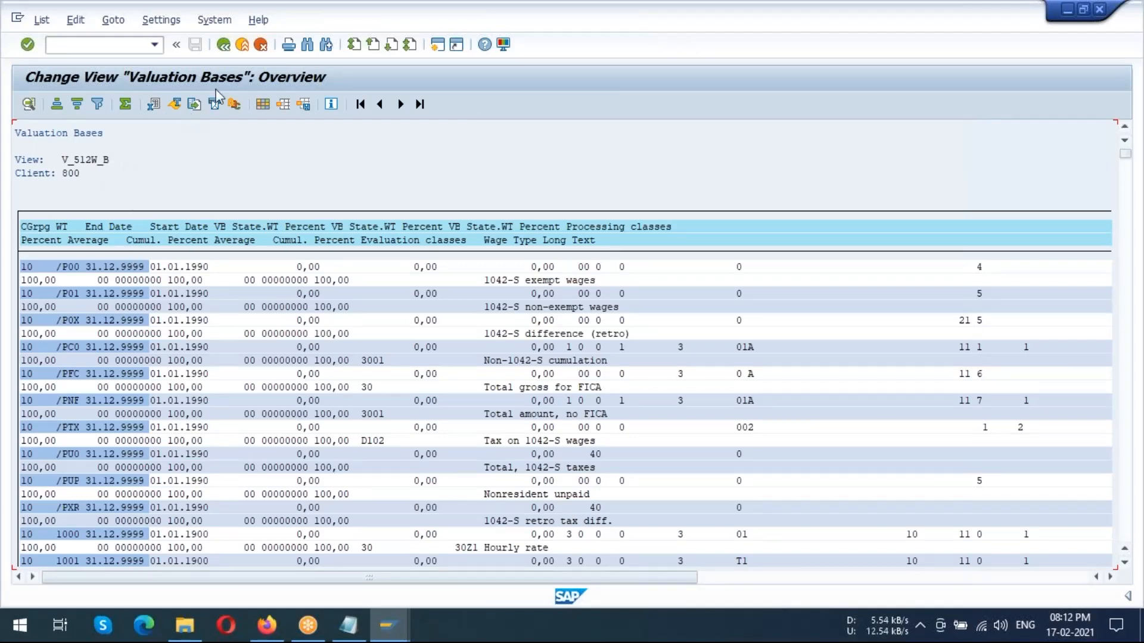
{"action": "left_click", "coordinate": [1125, 234]}
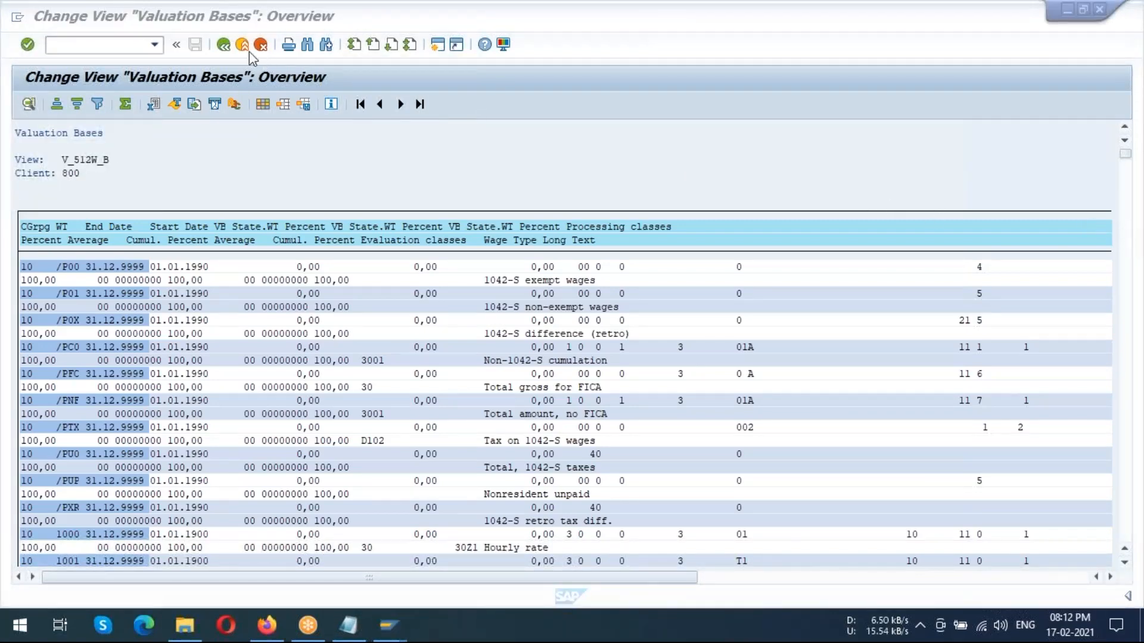
{"action": "left_click", "coordinate": [225, 47]}
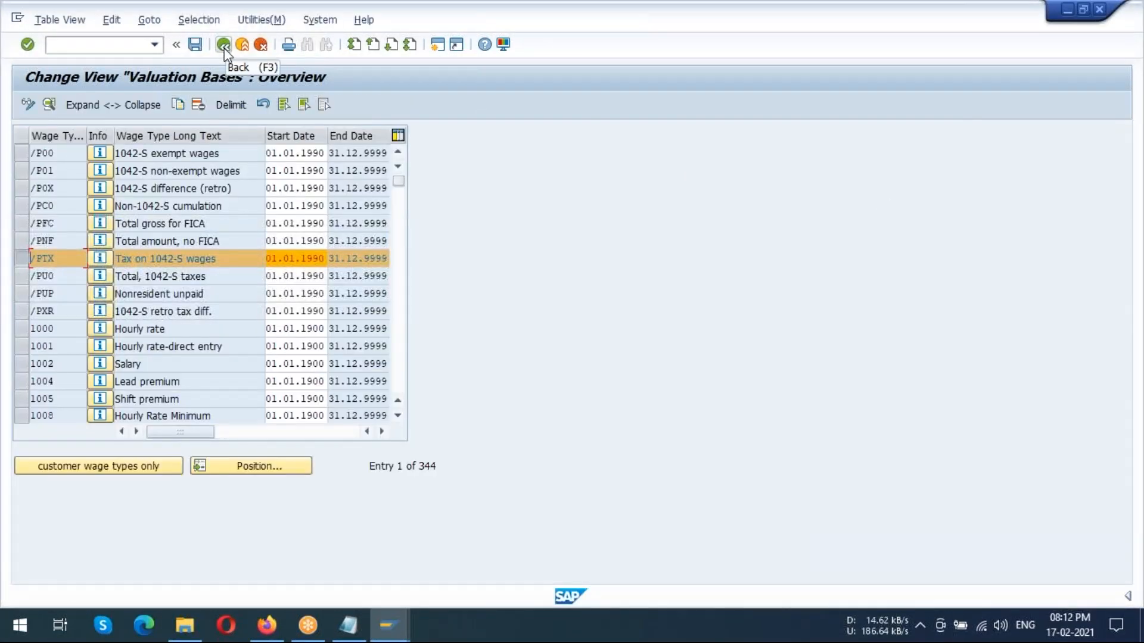
{"action": "left_click", "coordinate": [225, 48]}
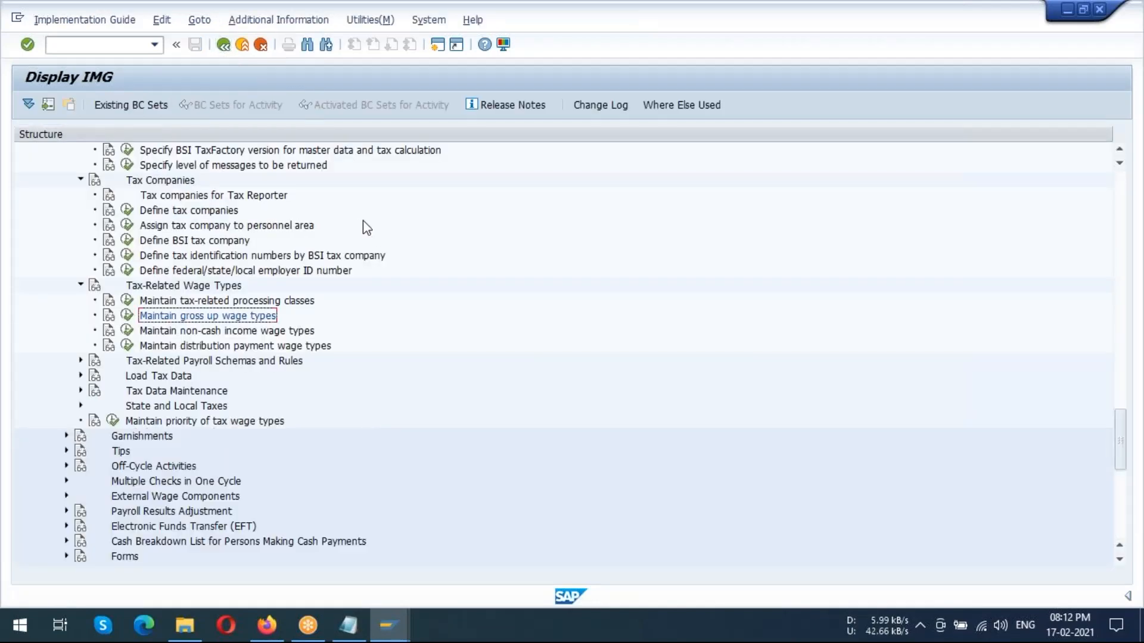
Expand Tax-Related Payroll Schemas and Rules in the IMG and open the activity Maintain payroll calculation rule for unemployment
{"action": "scroll", "coordinate": [352, 265], "scroll_direction": "down", "scroll_amount": 1}
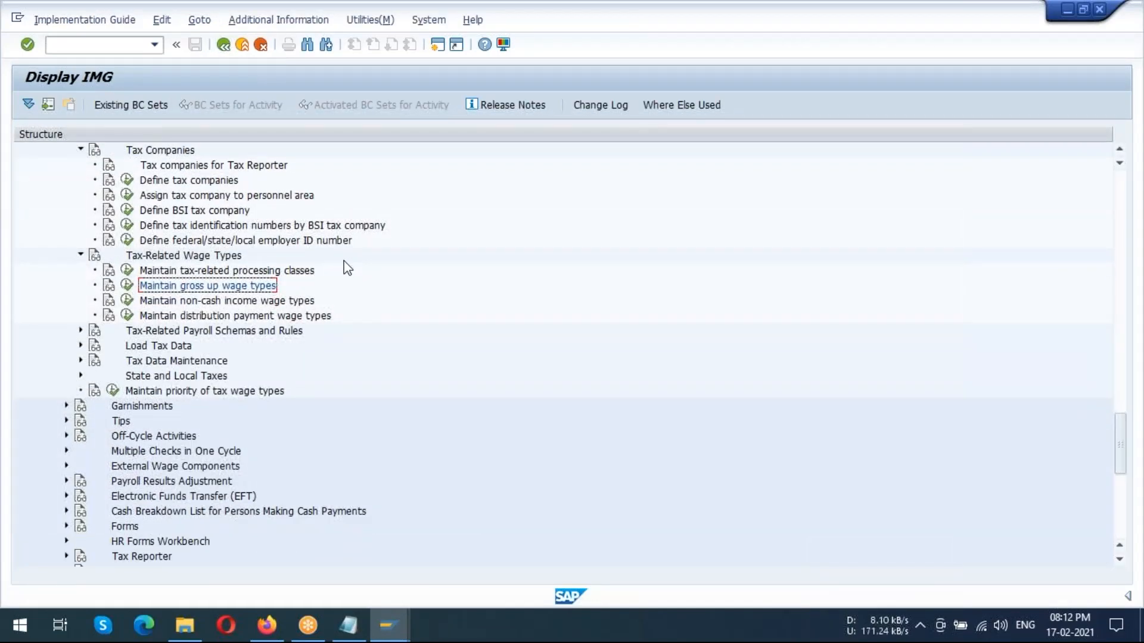
{"action": "scroll", "coordinate": [341, 266], "scroll_direction": "down", "scroll_amount": 1}
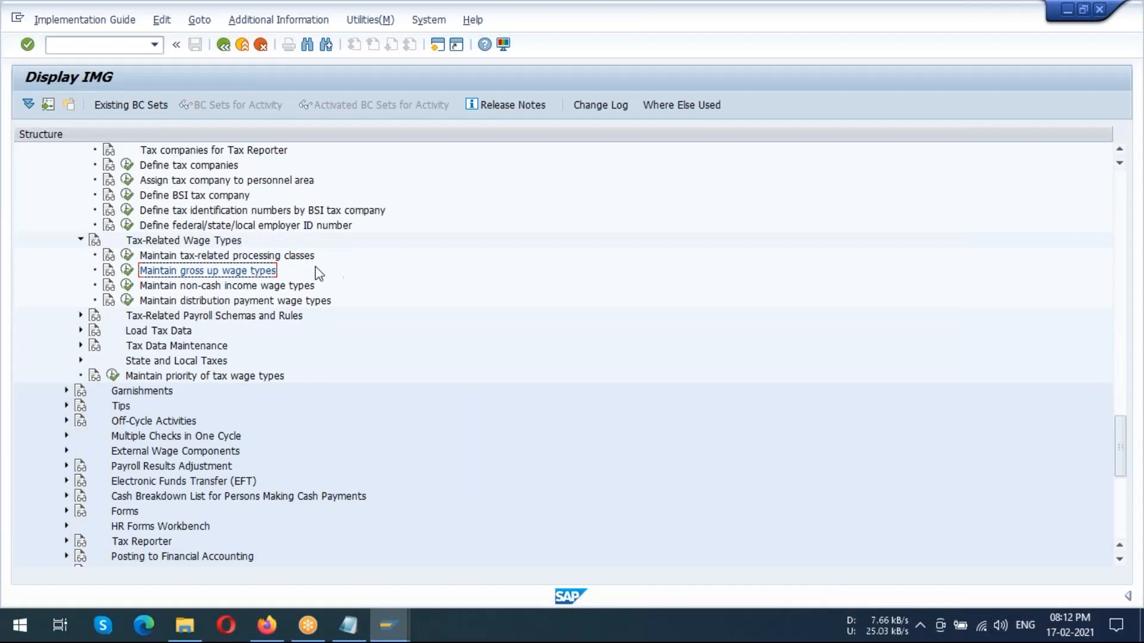
{"action": "left_click", "coordinate": [221, 286]}
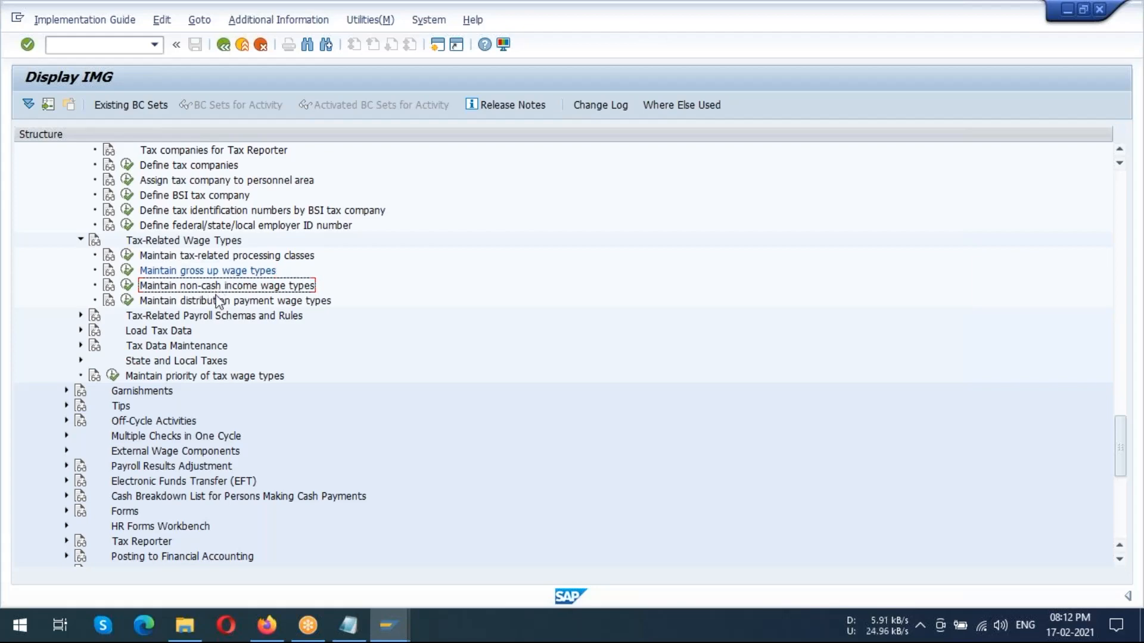
{"action": "left_click", "coordinate": [200, 318]}
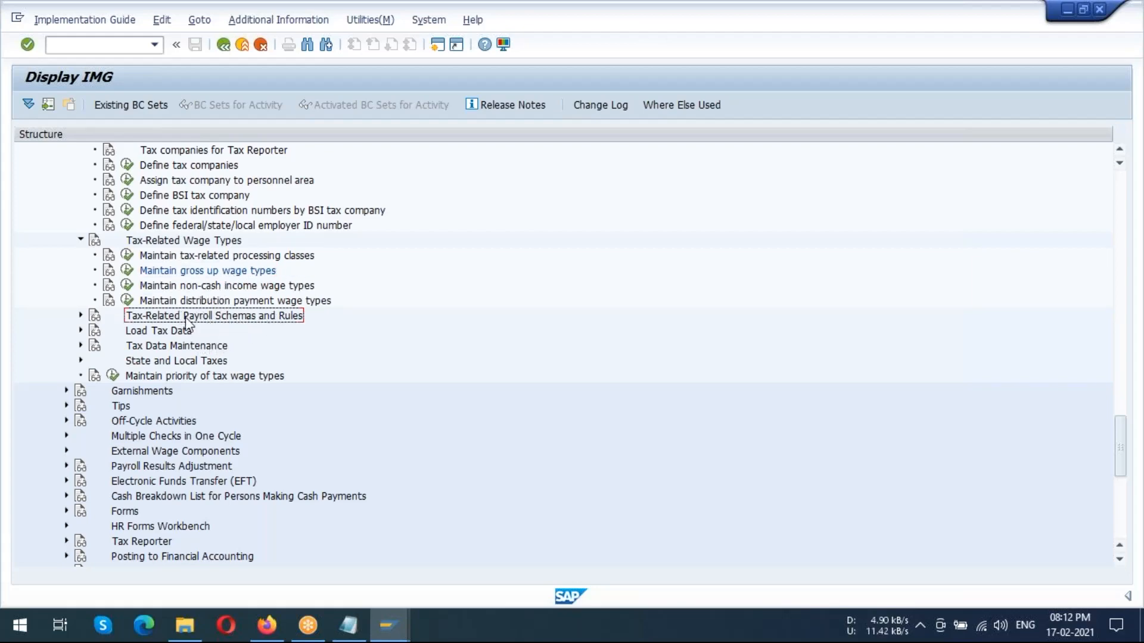
{"action": "left_click", "coordinate": [81, 316]}
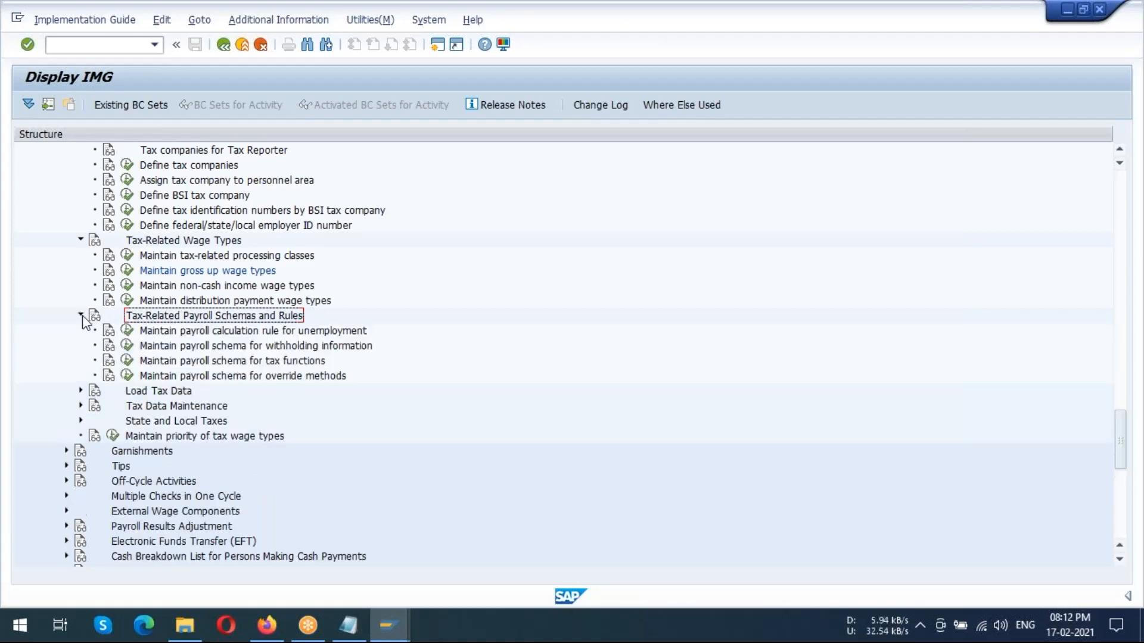
{"action": "left_click", "coordinate": [193, 334]}
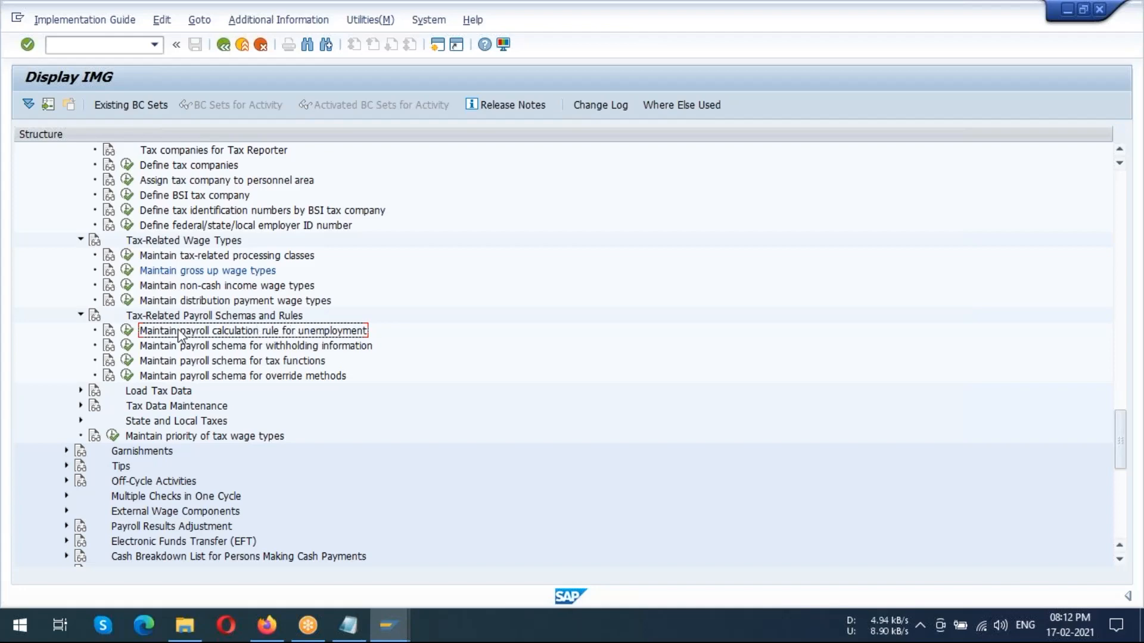
{"action": "left_click", "coordinate": [127, 331]}
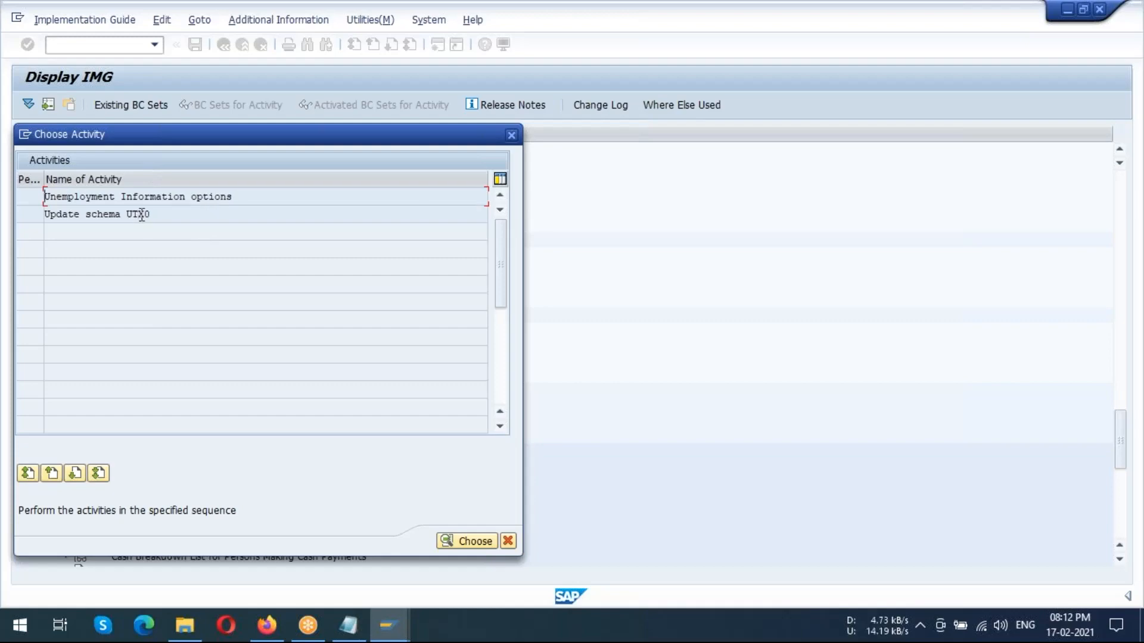
Open the source text of rule UUIM through Unemployment Information options, examine its decision tree, and return to the activity list
{"action": "double_click", "coordinate": [187, 199]}
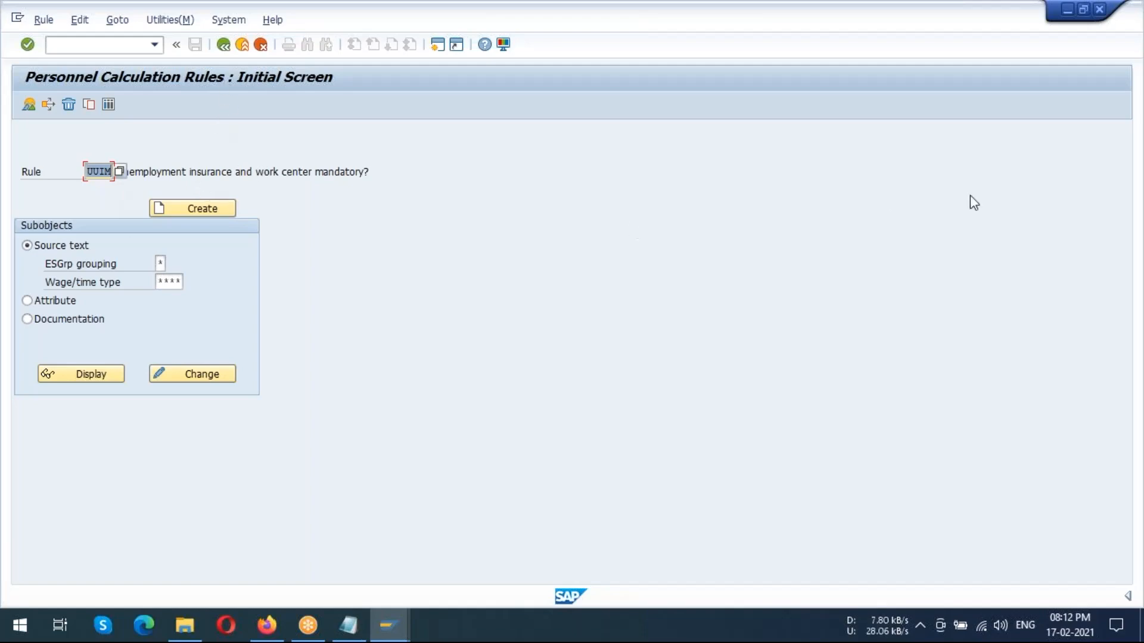
{"action": "left_click", "coordinate": [1136, 230]}
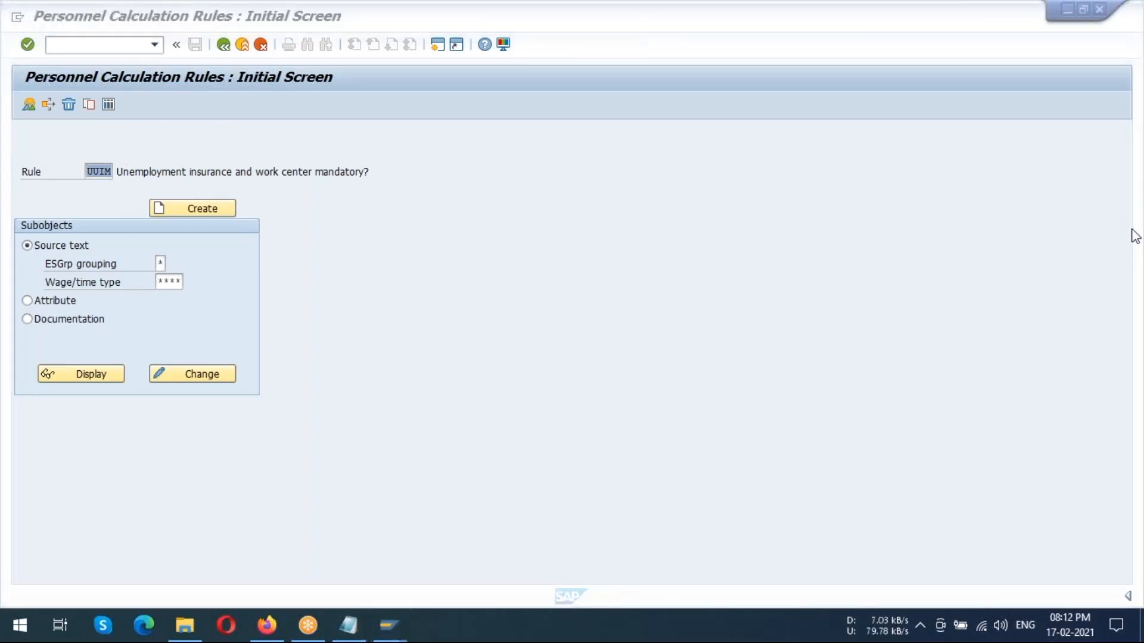
{"action": "left_click", "coordinate": [429, 222]}
{"action": "left_click", "coordinate": [200, 377]}
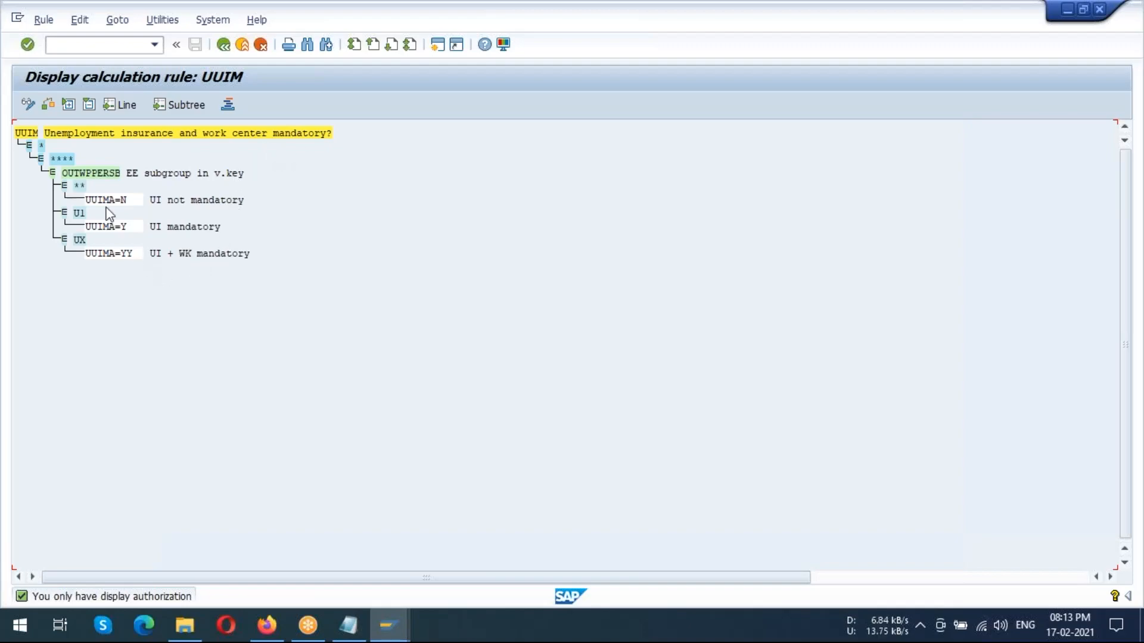
{"action": "left_click", "coordinate": [221, 46]}
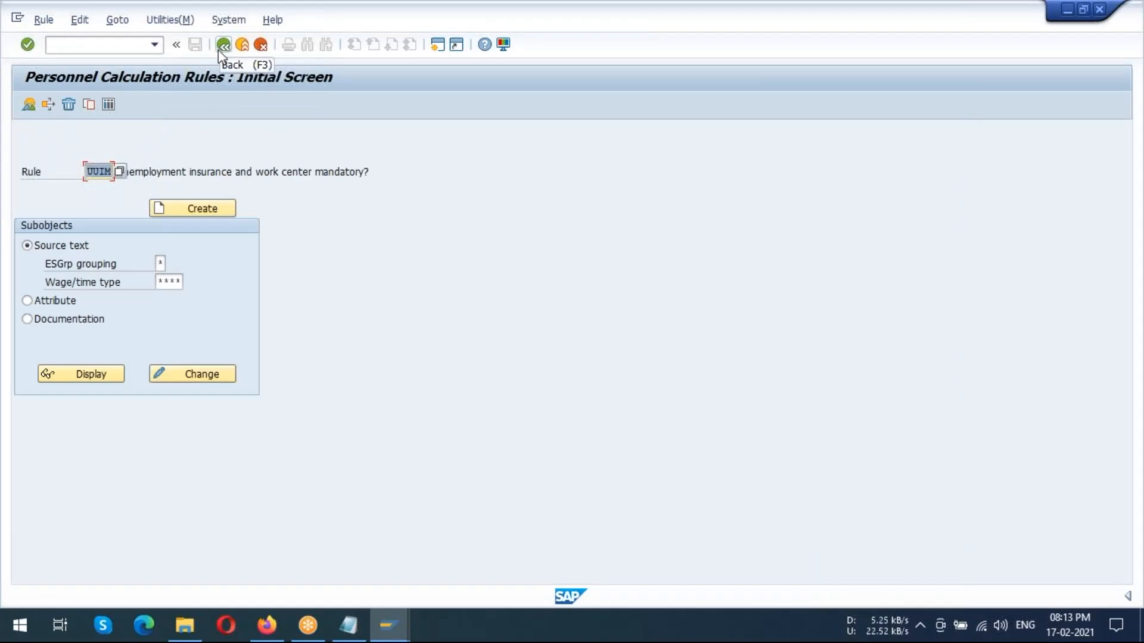
{"action": "left_click", "coordinate": [221, 48]}
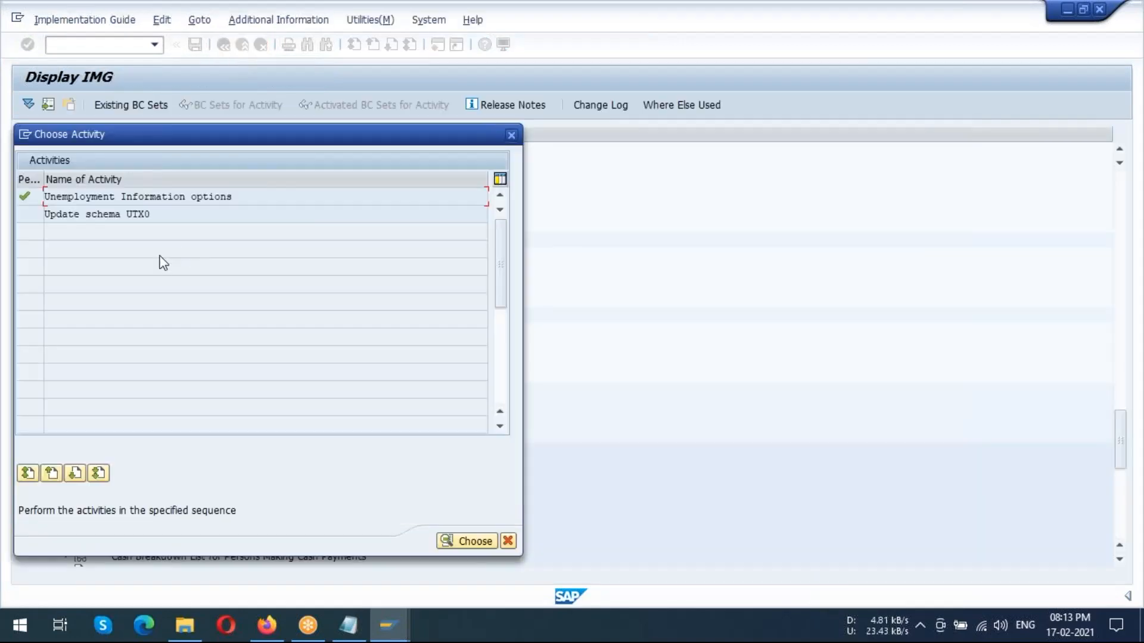
Choose the activity Update schema UTX0 and open the US tax calculation schema's source text in change mode
{"action": "double_click", "coordinate": [134, 215]}
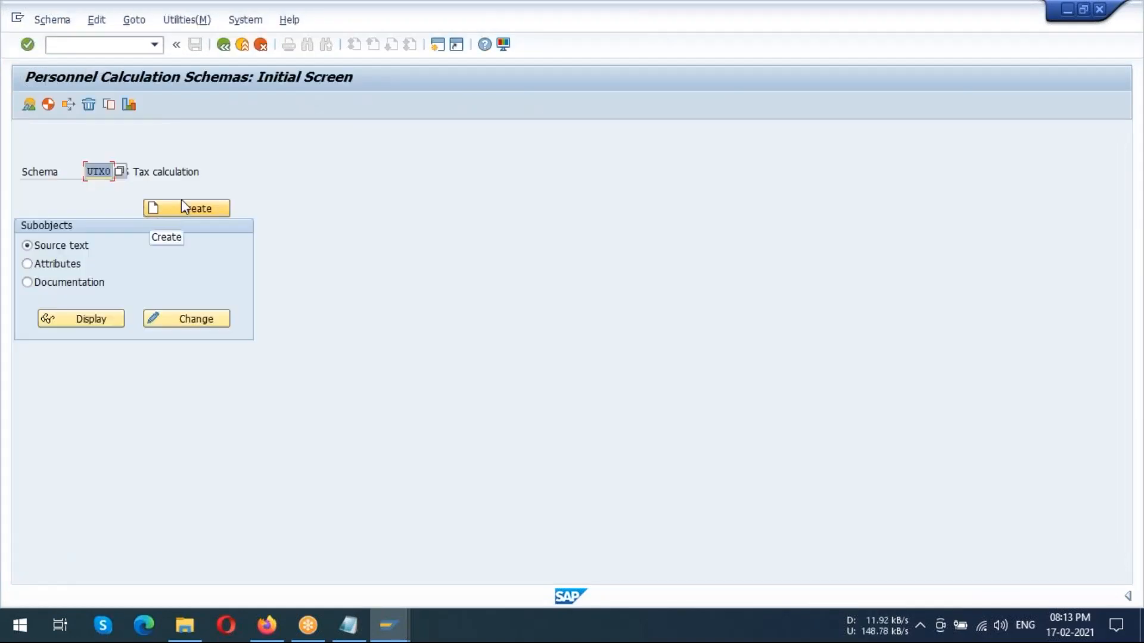
{"action": "left_click_drag", "start_coordinate": [149, 172], "coordinate": [206, 171]}
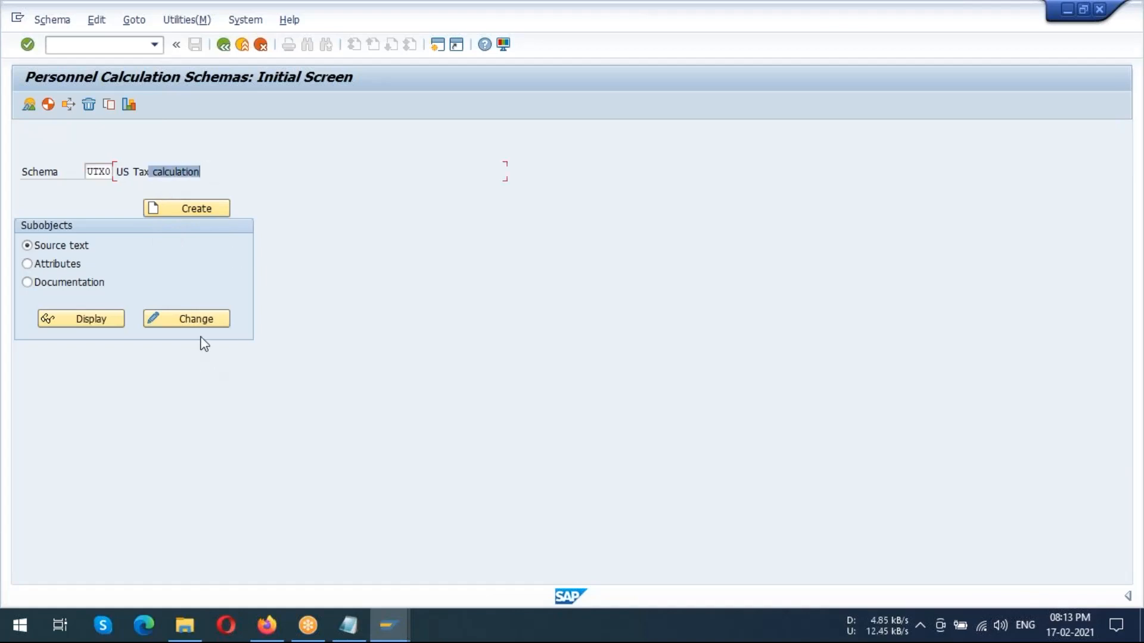
{"action": "left_click", "coordinate": [198, 320]}
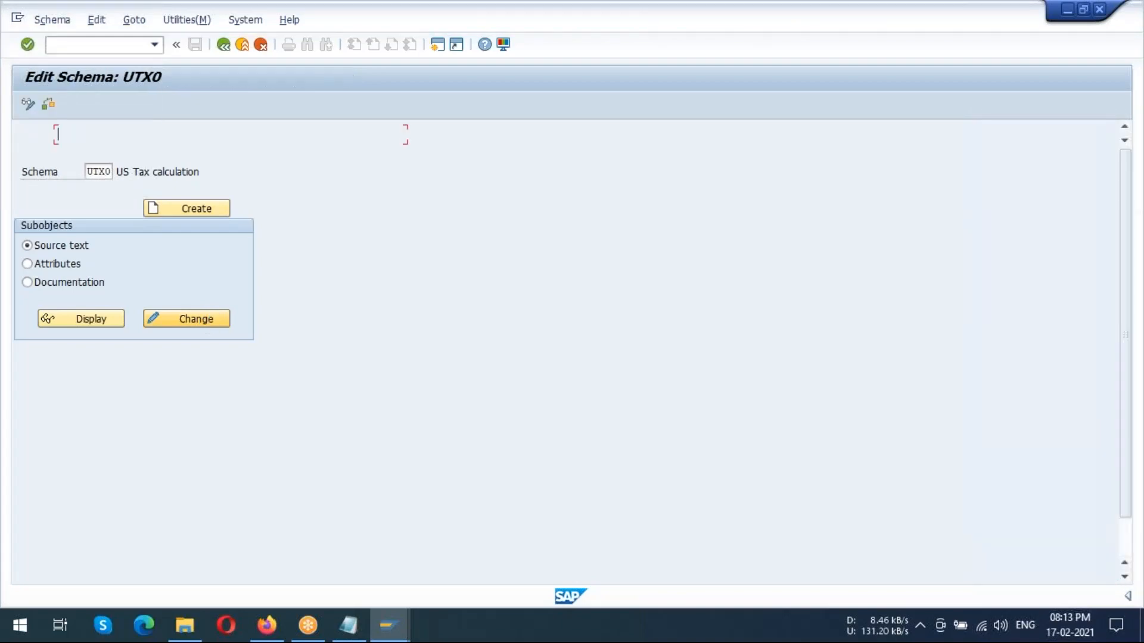
Examine schema UTX0's lines for tax modifiers, unemployment insurance, work hours with parameter P86, and tax amount posting to tax levels
{"action": "left_click_drag", "start_coordinate": [232, 172], "coordinate": [307, 173]}
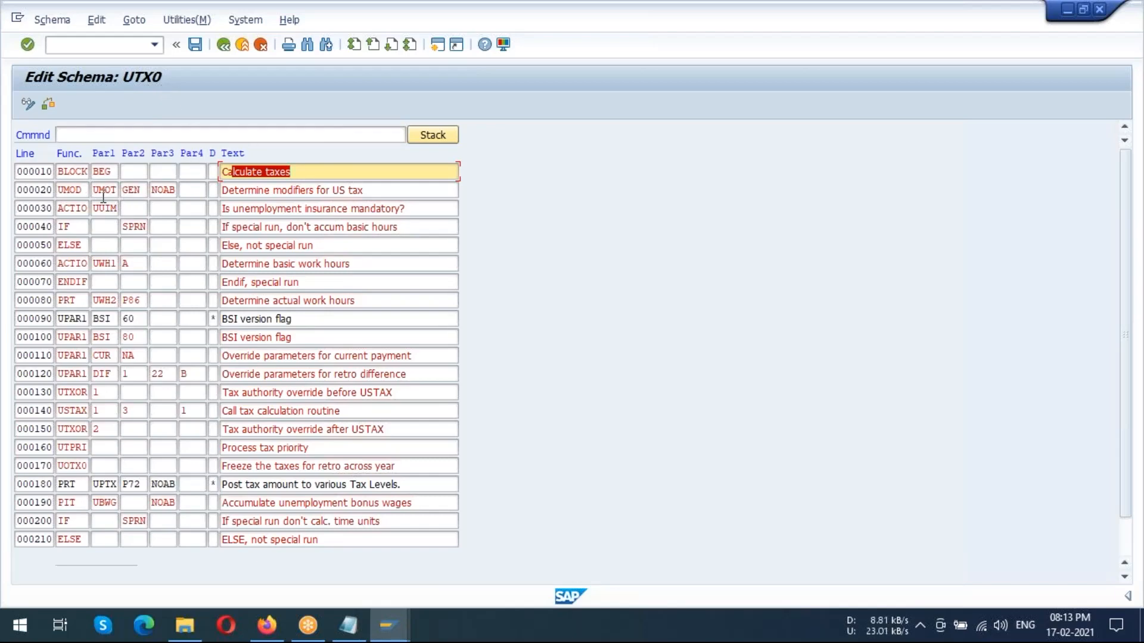
{"action": "left_click_drag", "start_coordinate": [270, 189], "coordinate": [379, 184]}
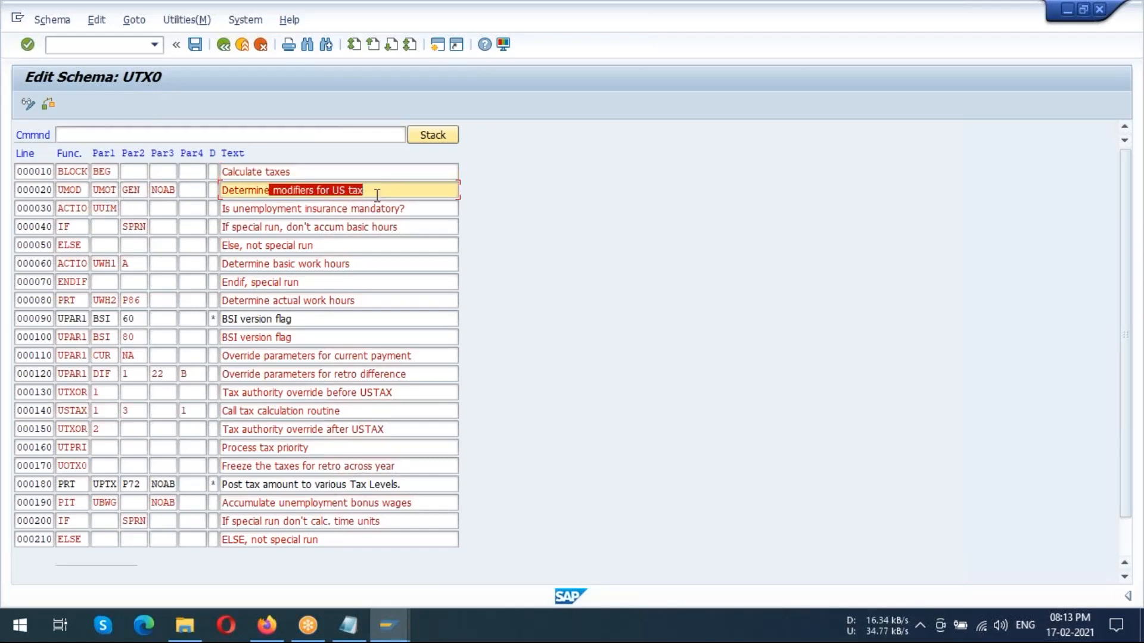
{"action": "left_click_drag", "start_coordinate": [258, 208], "coordinate": [421, 203]}
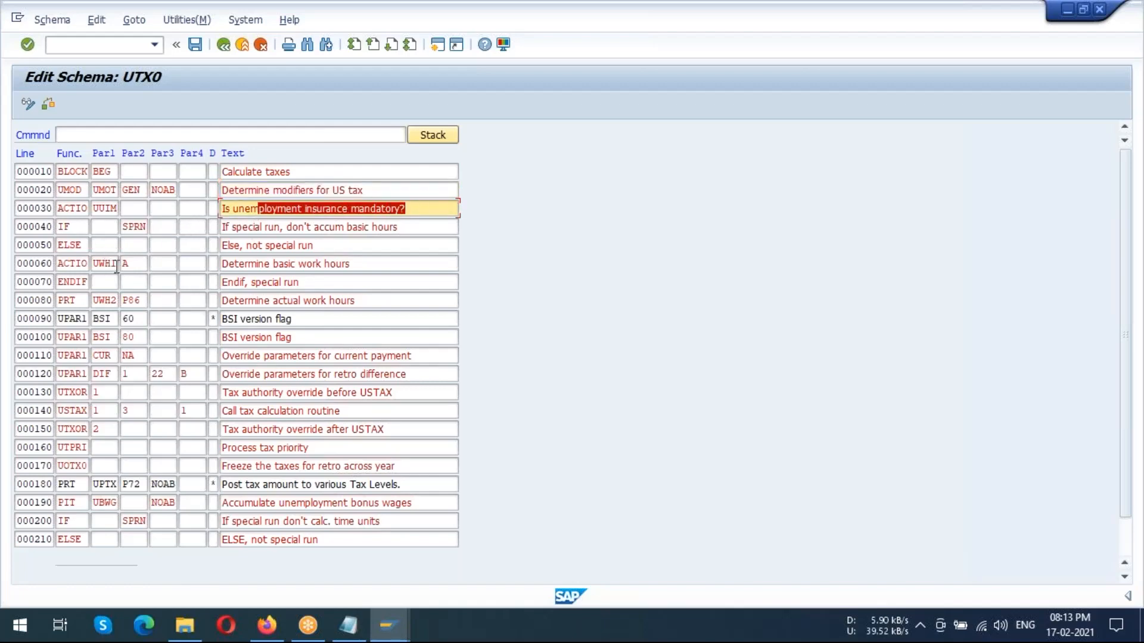
{"action": "left_click_drag", "start_coordinate": [256, 264], "coordinate": [358, 262]}
{"action": "left_click_drag", "start_coordinate": [256, 300], "coordinate": [368, 297]}
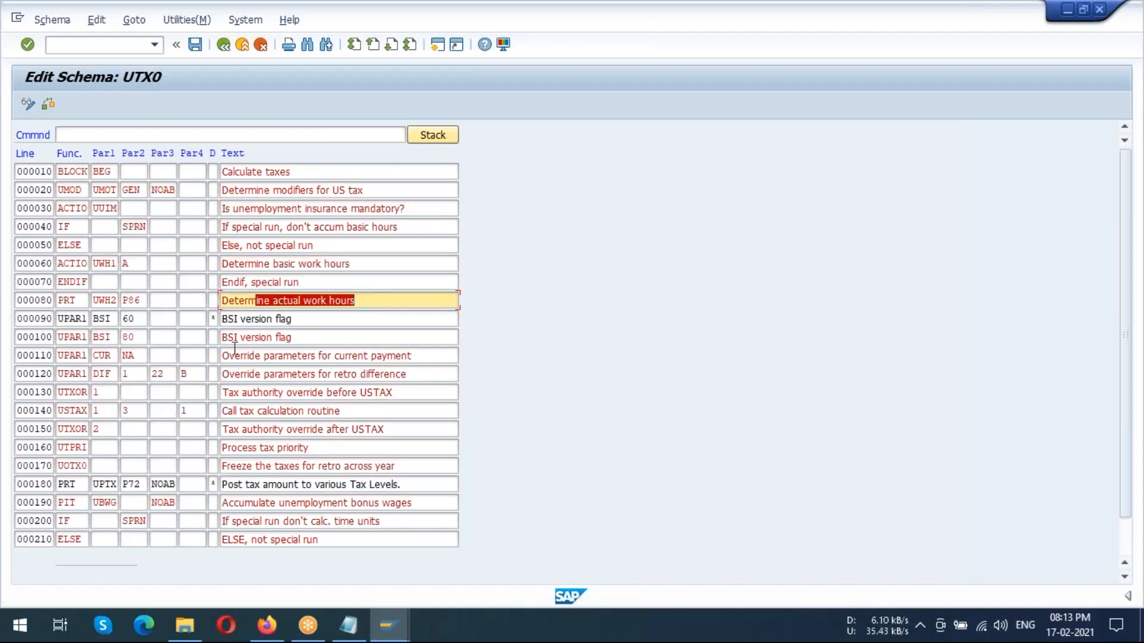
{"action": "left_click_drag", "start_coordinate": [144, 301], "coordinate": [121, 303]}
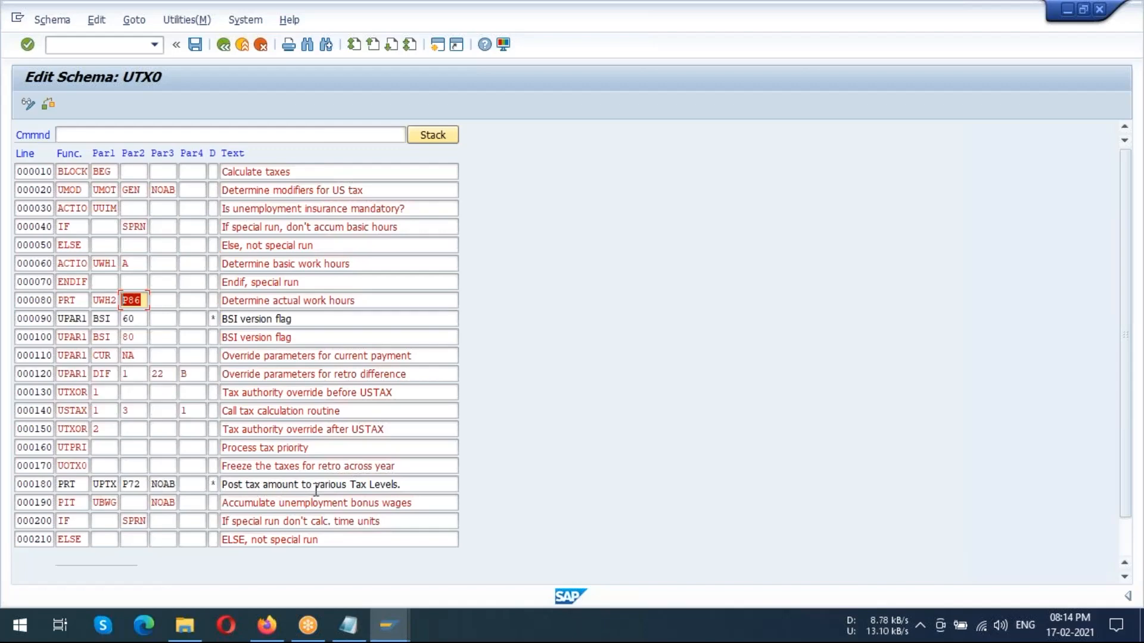
{"action": "left_click_drag", "start_coordinate": [344, 485], "coordinate": [427, 483]}
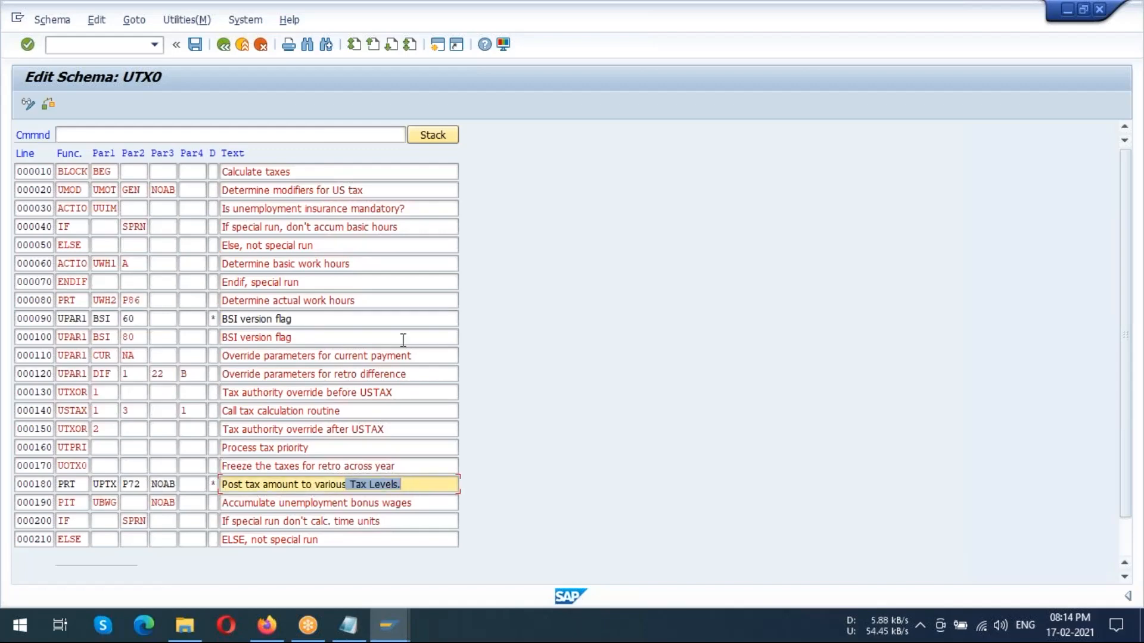
Save schema UTX0, leave the schema editor, and close the activity list to return to the IMG
{"action": "left_click", "coordinate": [195, 45]}
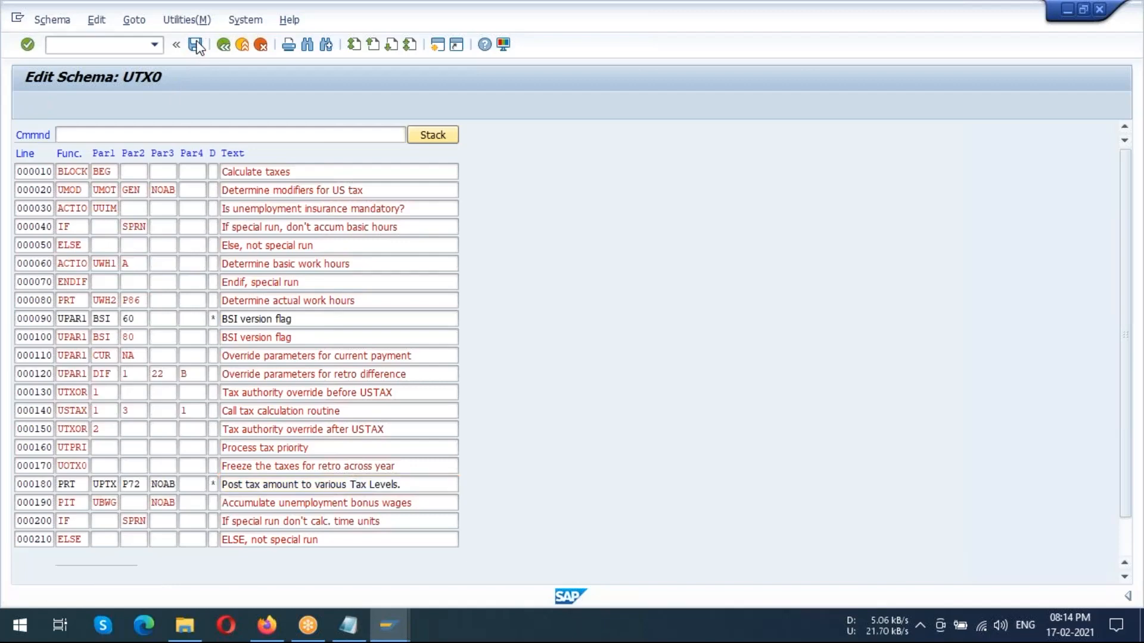
{"action": "left_click", "coordinate": [219, 47]}
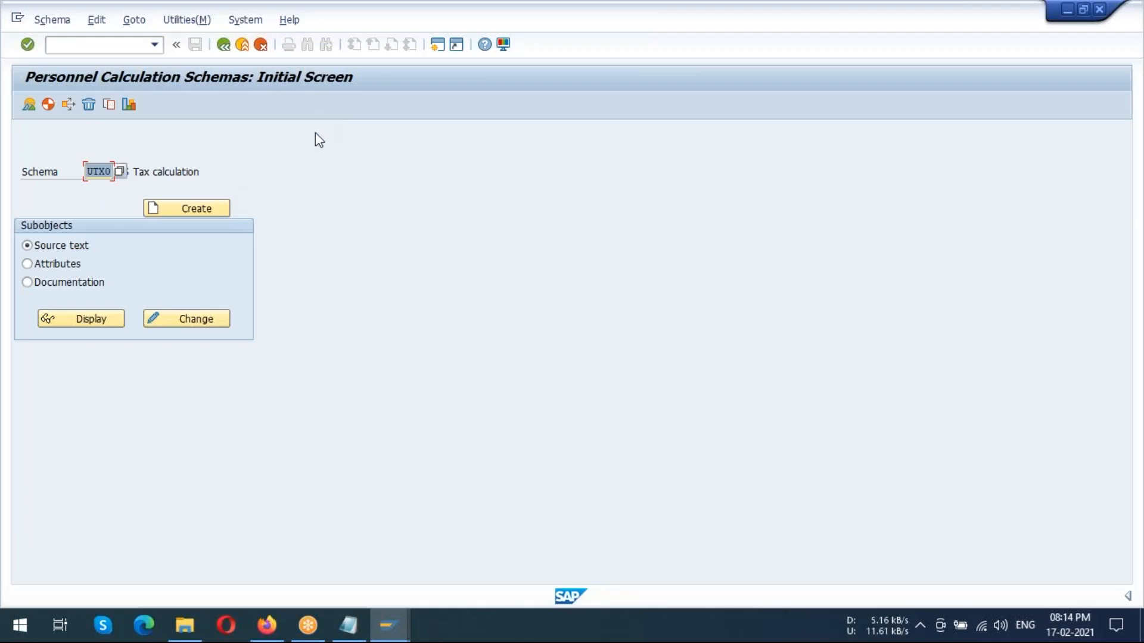
{"action": "left_click", "coordinate": [224, 44]}
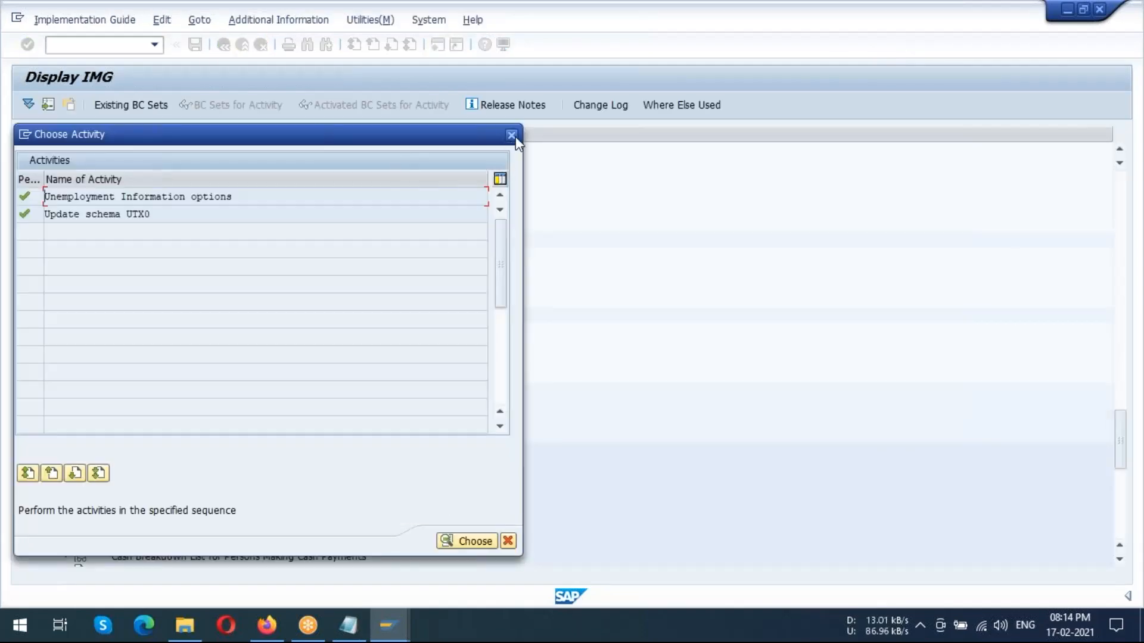
{"action": "left_click", "coordinate": [512, 135]}
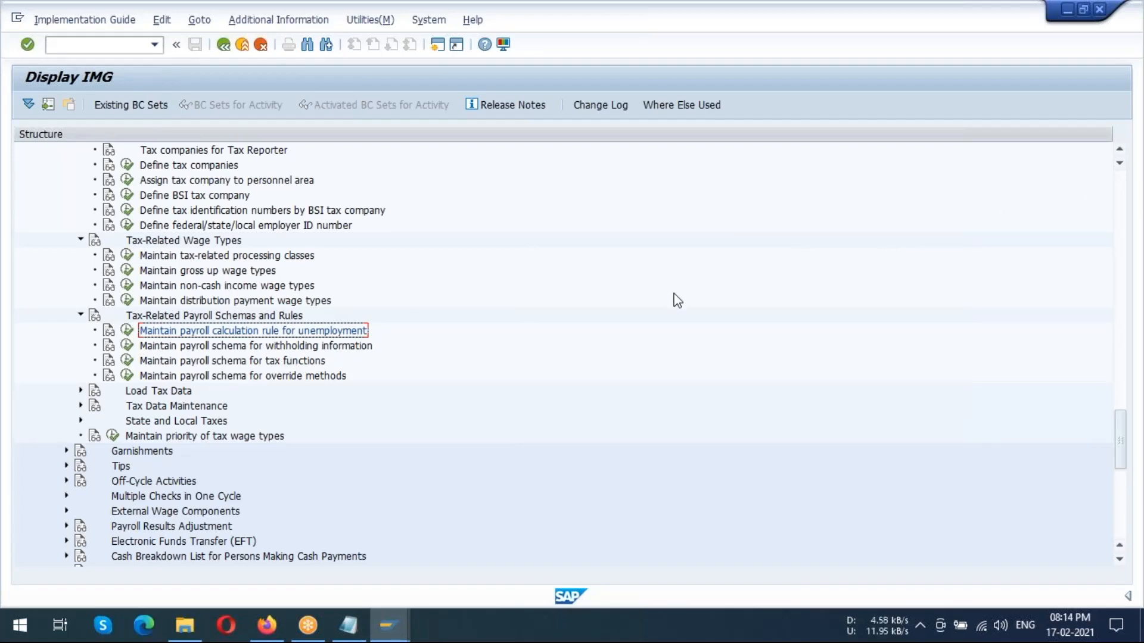
Open the activity Maintain payroll schema for withholding information and display schema UBD0's source text in change mode
{"action": "left_click", "coordinate": [285, 350]}
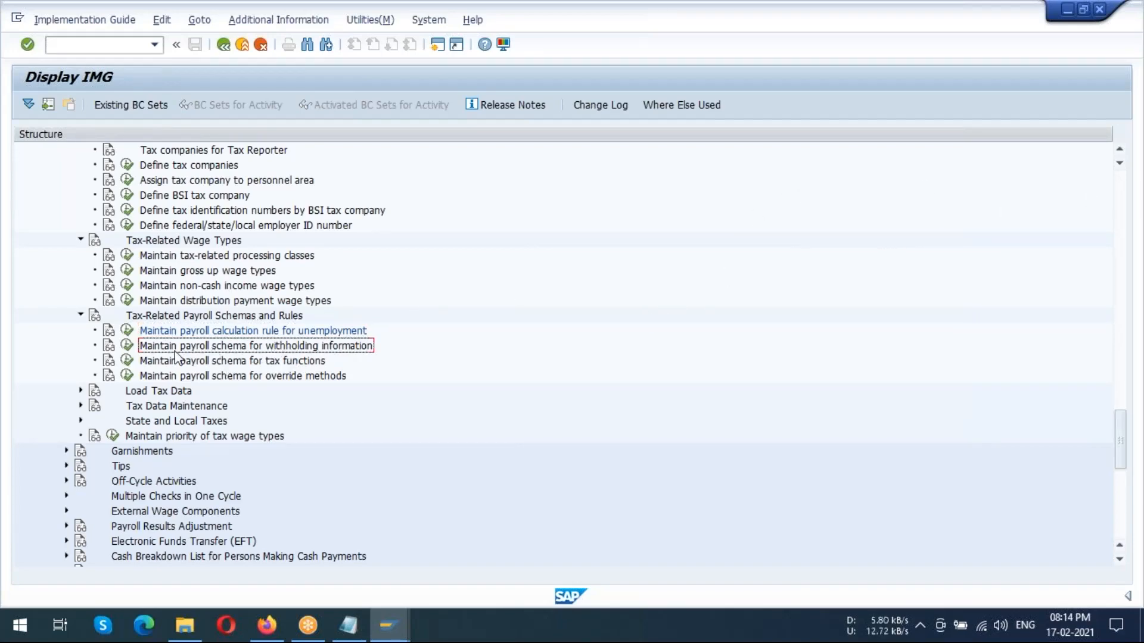
{"action": "left_click", "coordinate": [127, 346]}
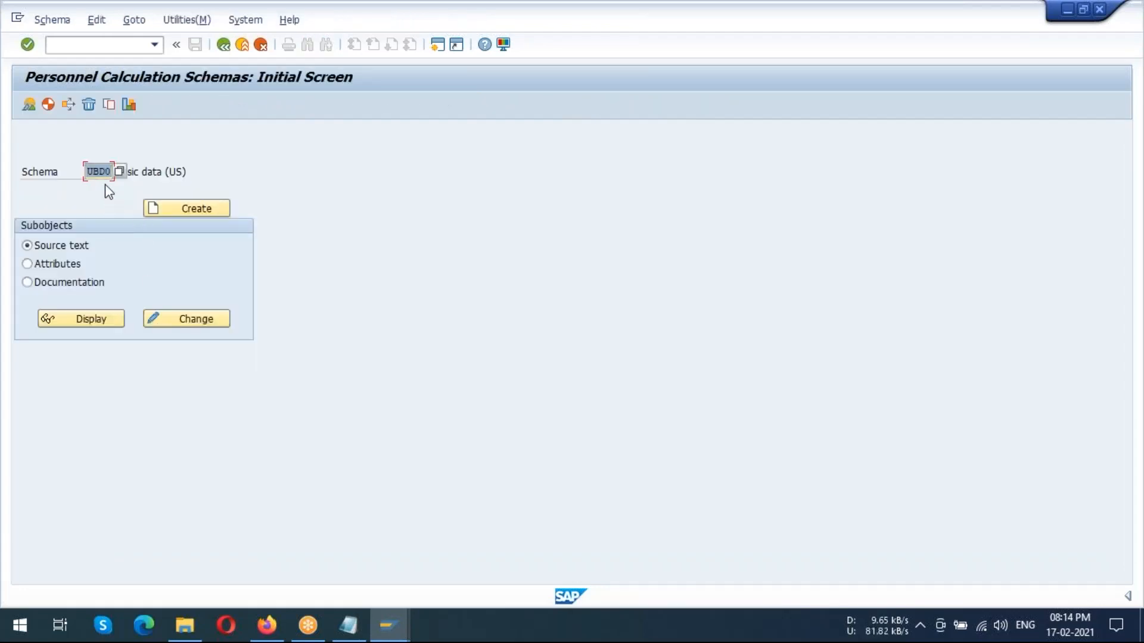
{"action": "left_click", "coordinate": [191, 319]}
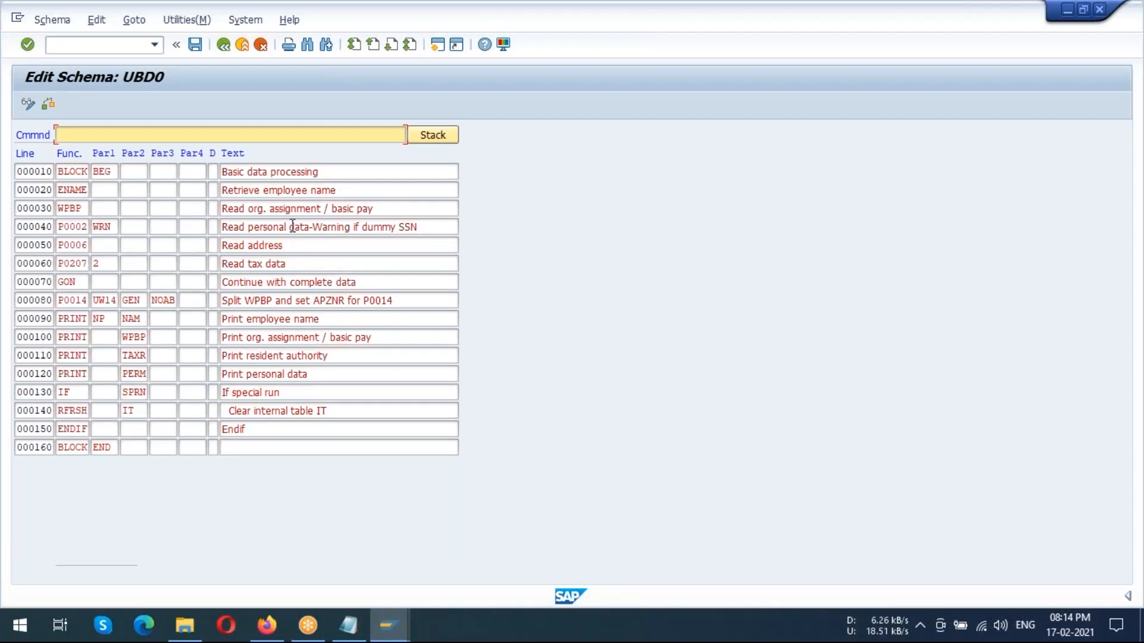
Examine schema UBD0's lines for basic data processing, org. assignment / basic pay, address and tax data, and return to the IMG
{"action": "double_click", "coordinate": [272, 174]}
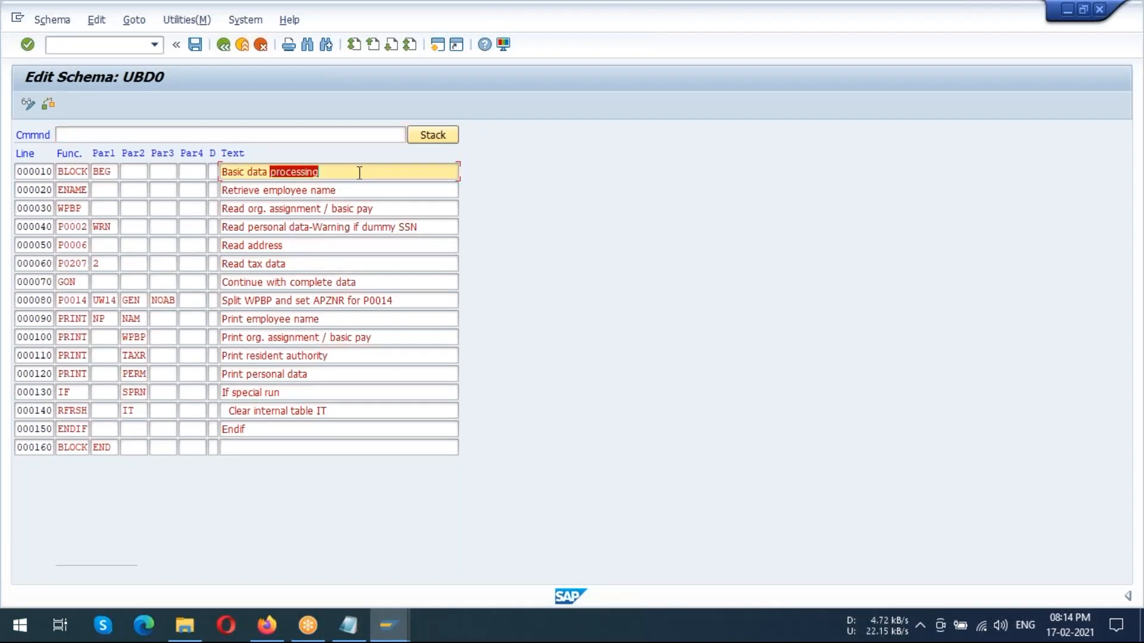
{"action": "left_click_drag", "start_coordinate": [273, 191], "coordinate": [392, 208]}
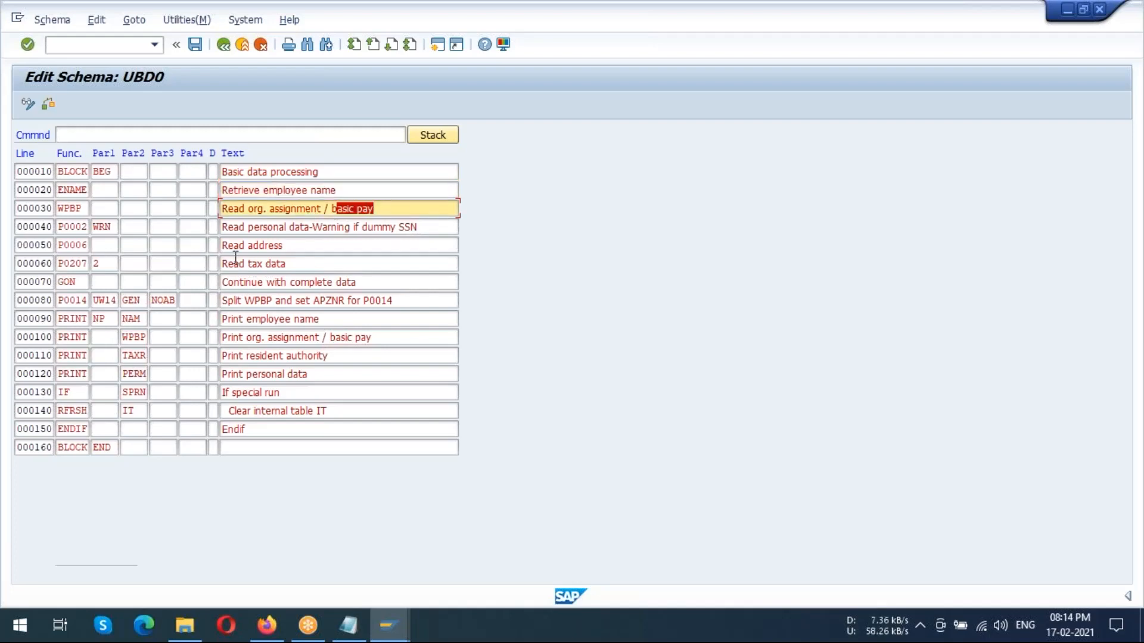
{"action": "left_click_drag", "start_coordinate": [232, 245], "coordinate": [319, 262]}
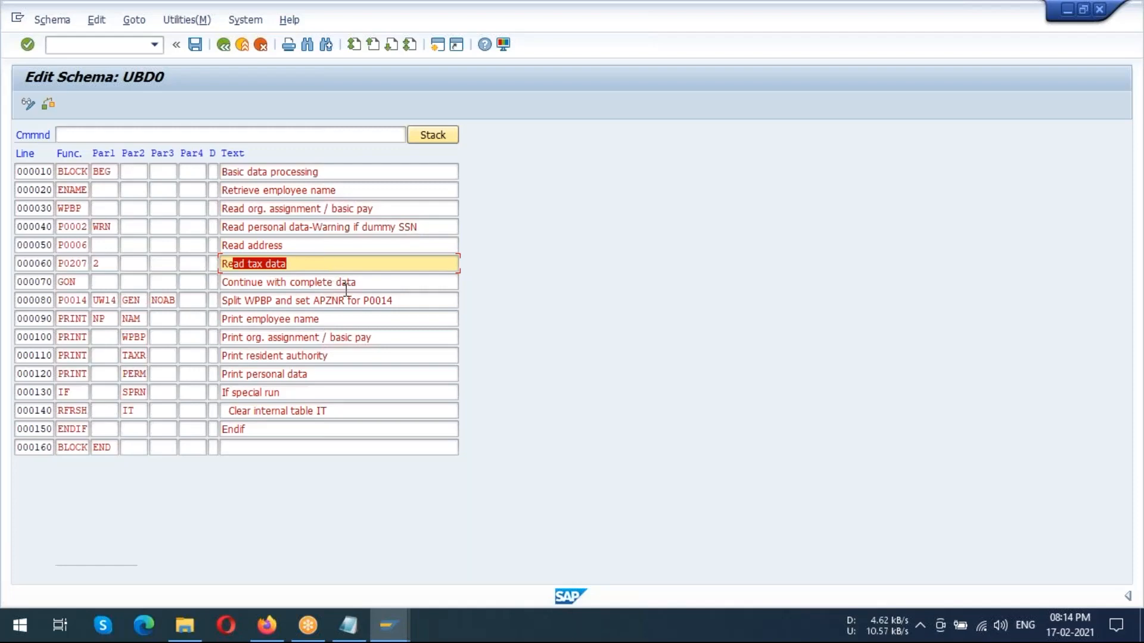
{"action": "left_click", "coordinate": [224, 47]}
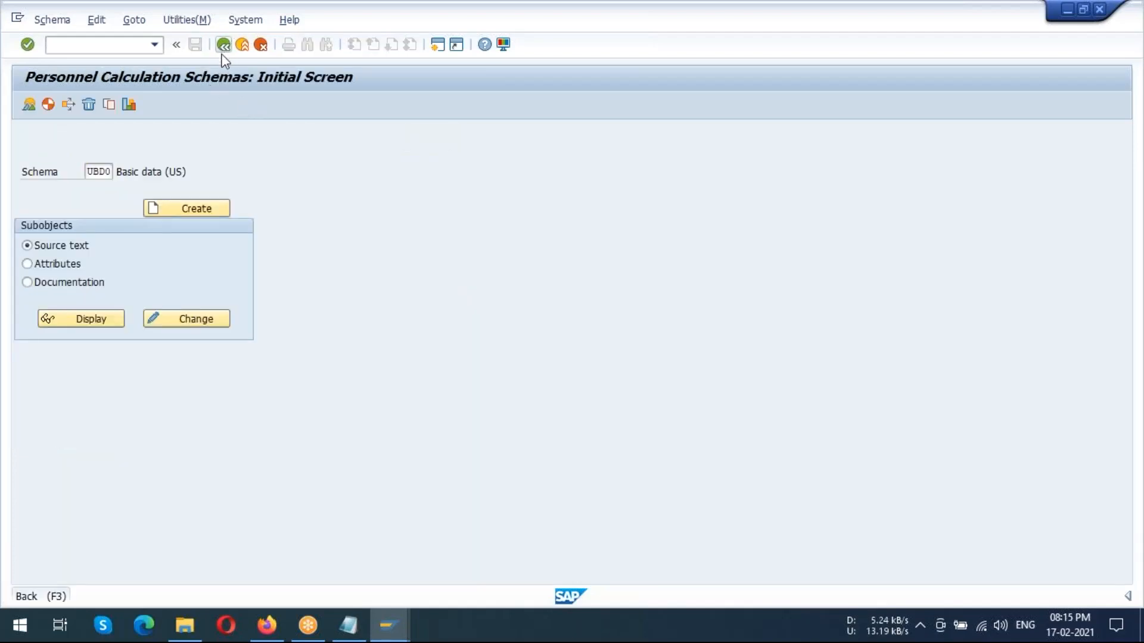
{"action": "left_click", "coordinate": [224, 46]}
Open the activity Maintain payroll schema for tax functions and display schema UTX0's source text in change mode
{"action": "left_click", "coordinate": [194, 361]}
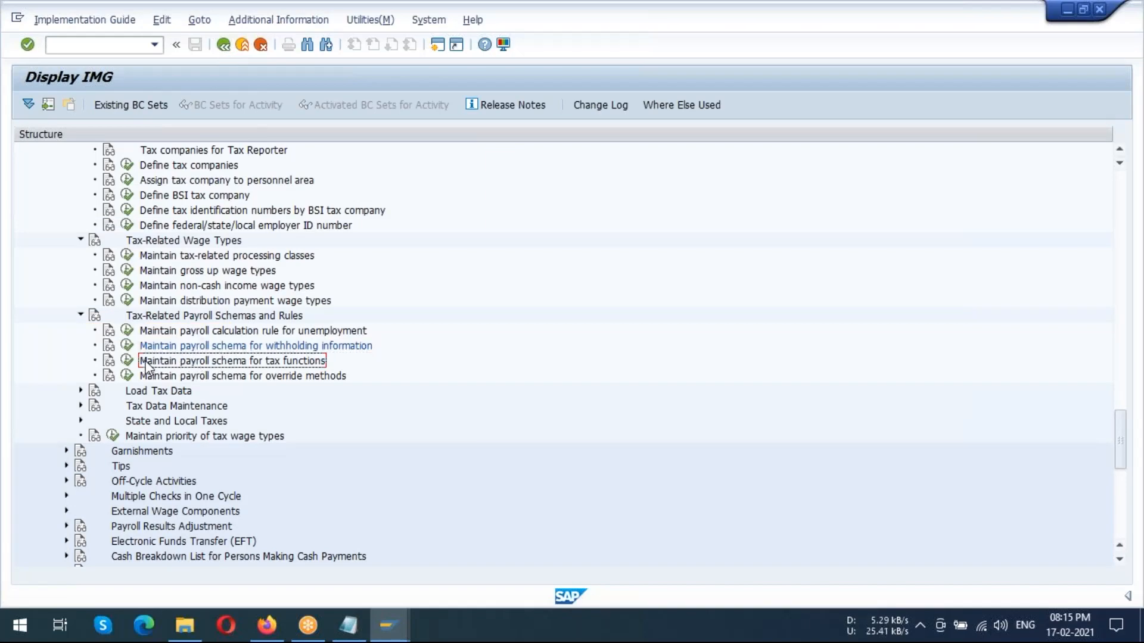
{"action": "left_click", "coordinate": [126, 360]}
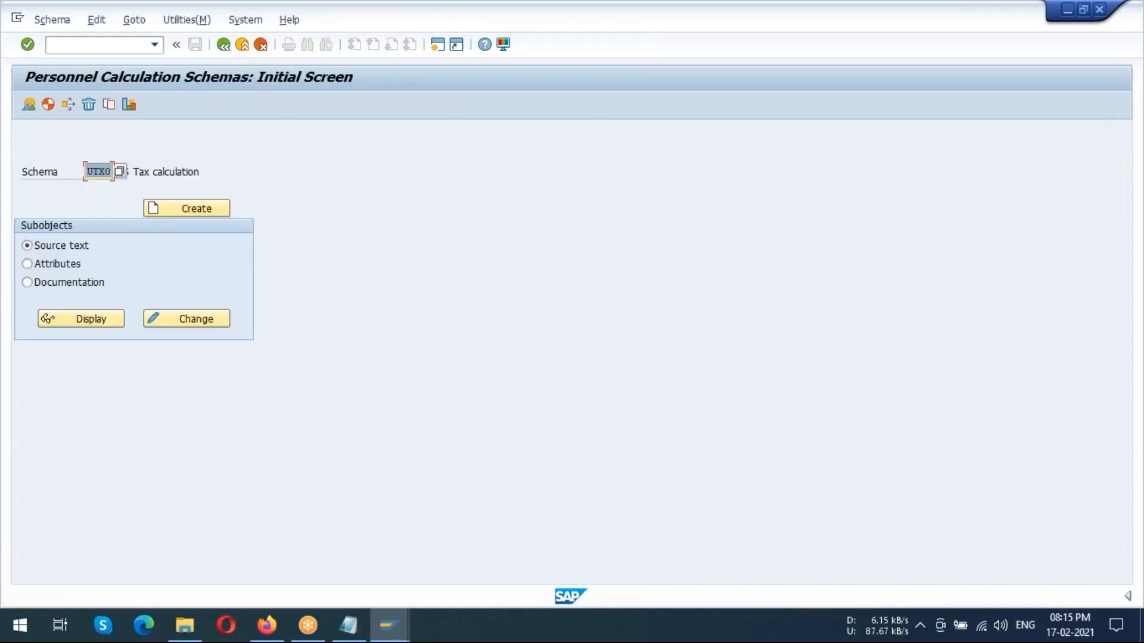
{"action": "left_click", "coordinate": [170, 323]}
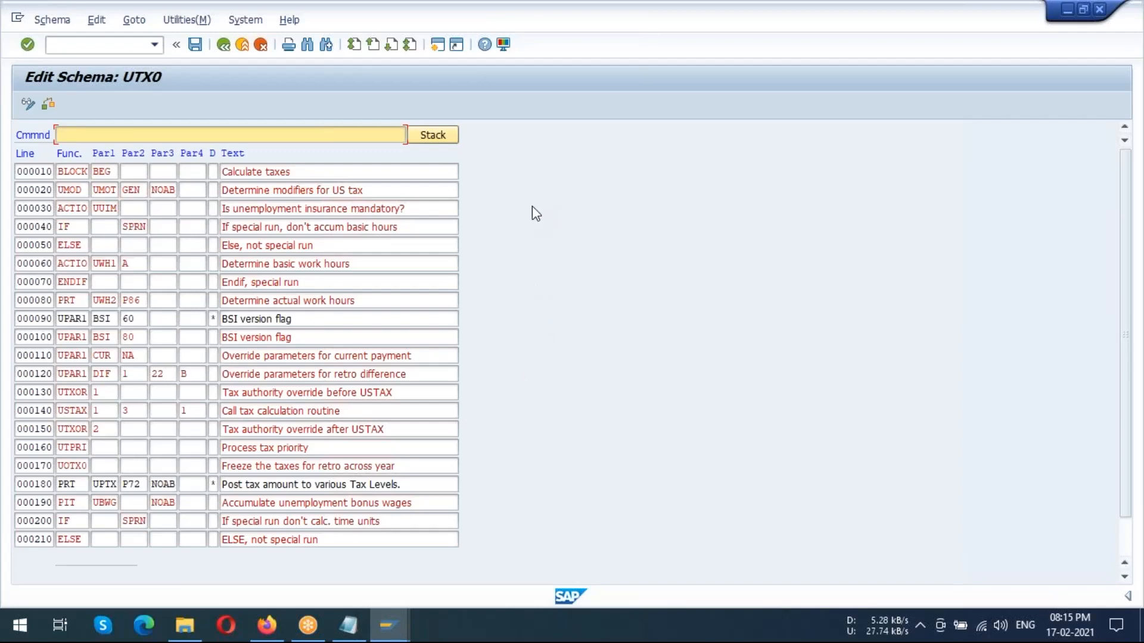
Return to the IMG, open the Schema for override method activity, and display schema UTX0's source text in change mode
{"action": "left_click", "coordinate": [224, 46]}
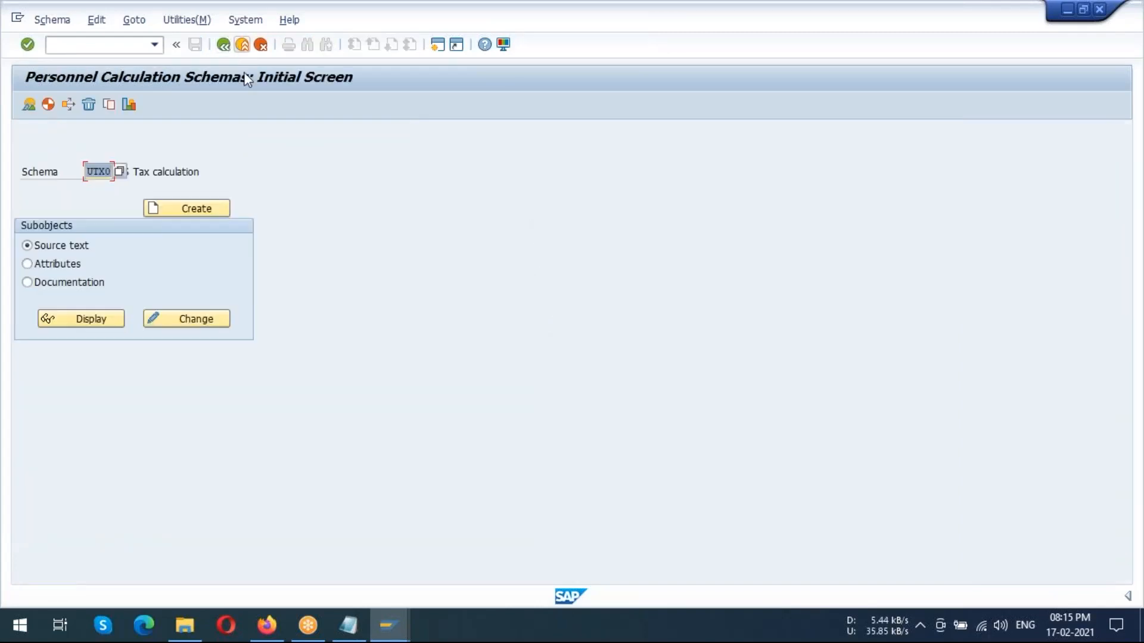
{"action": "left_click", "coordinate": [224, 45]}
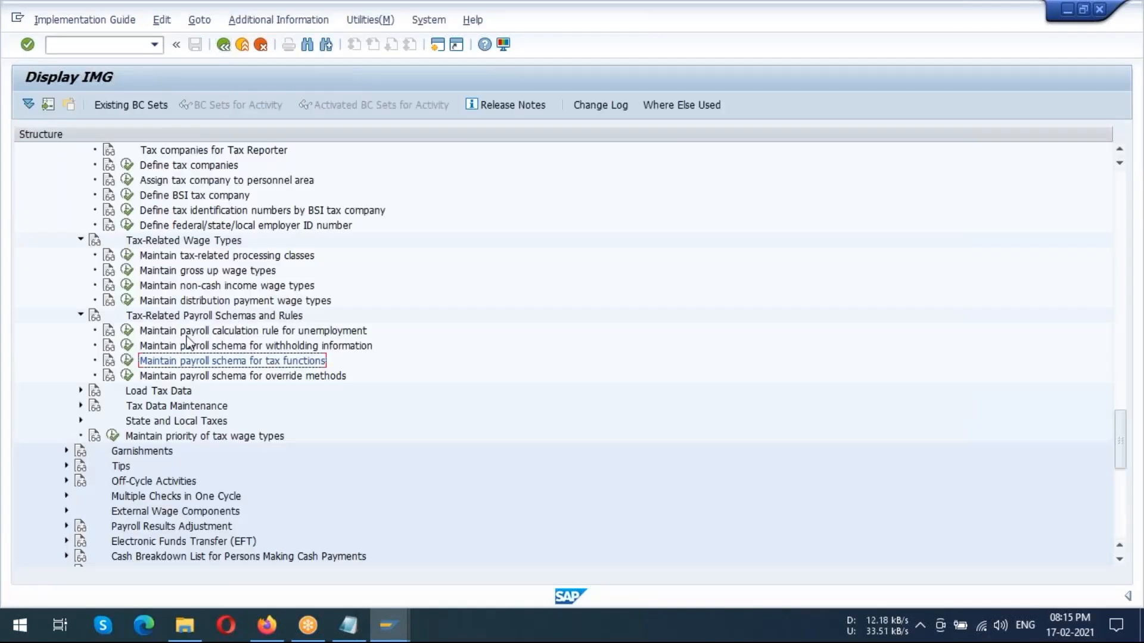
{"action": "left_click", "coordinate": [169, 376]}
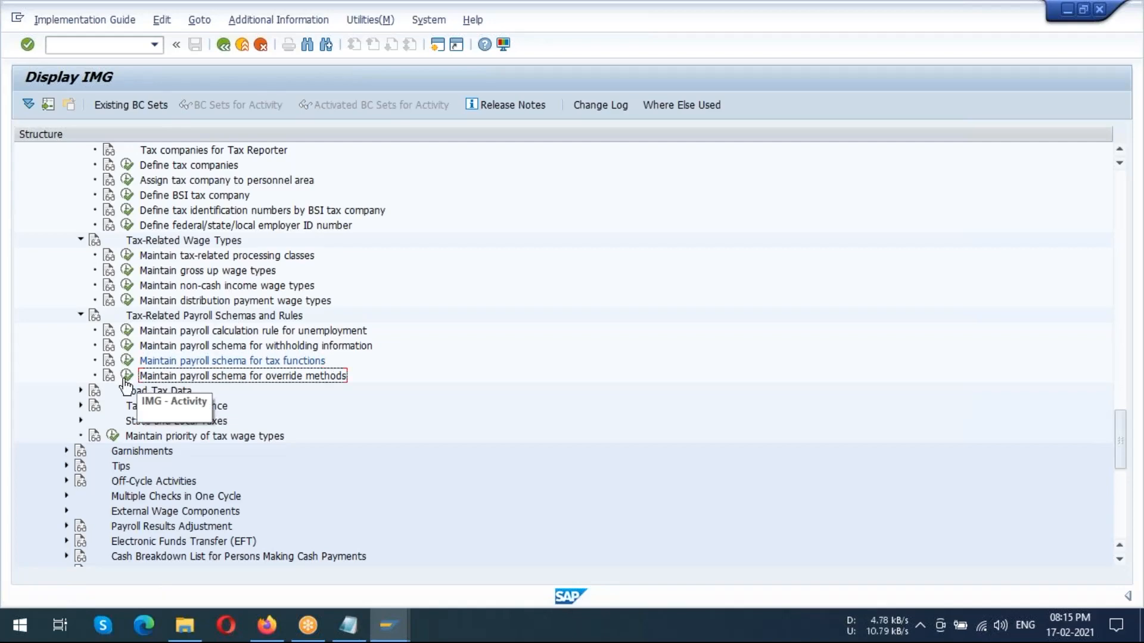
{"action": "left_click", "coordinate": [127, 376]}
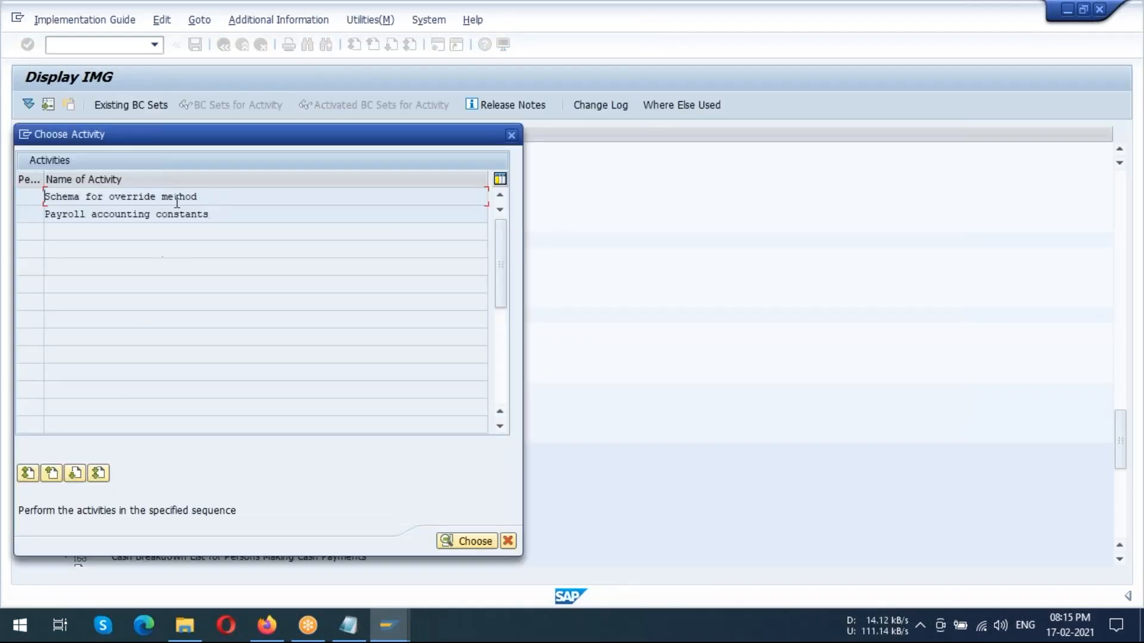
{"action": "double_click", "coordinate": [179, 199]}
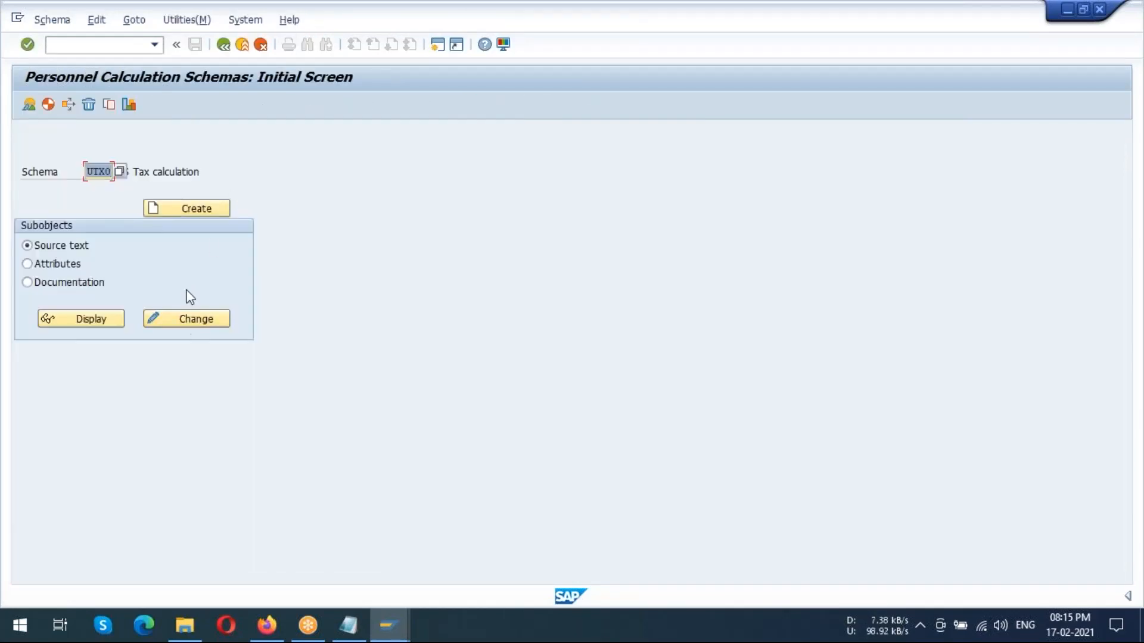
{"action": "left_click", "coordinate": [194, 321]}
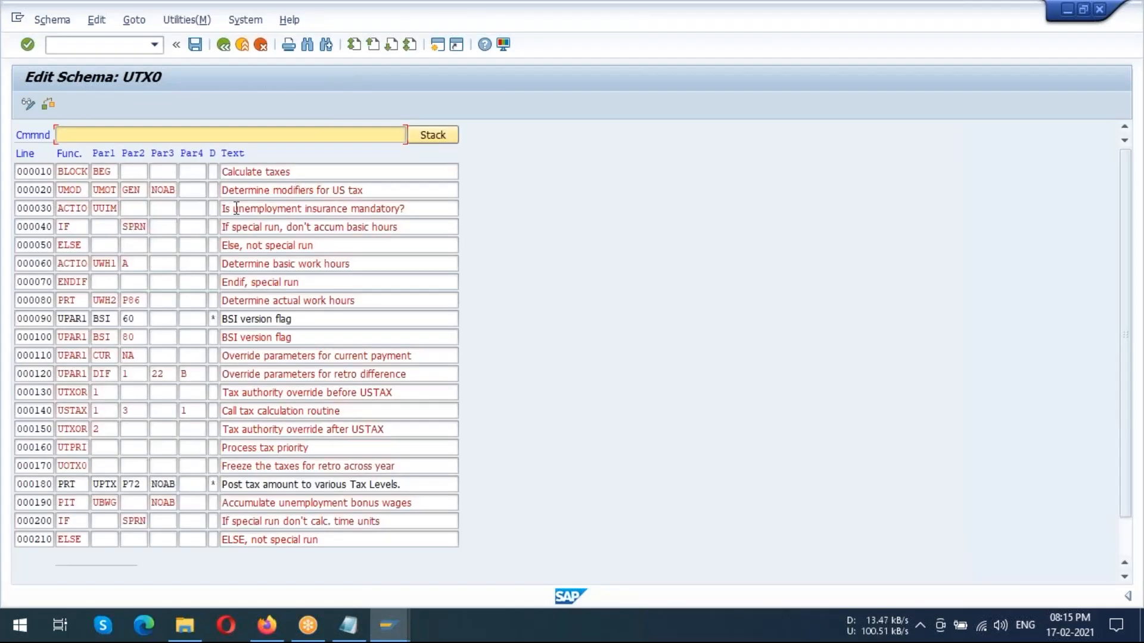
Leave schema UTX0 and close the override methods activity list to return to the IMG
{"action": "left_click", "coordinate": [224, 44]}
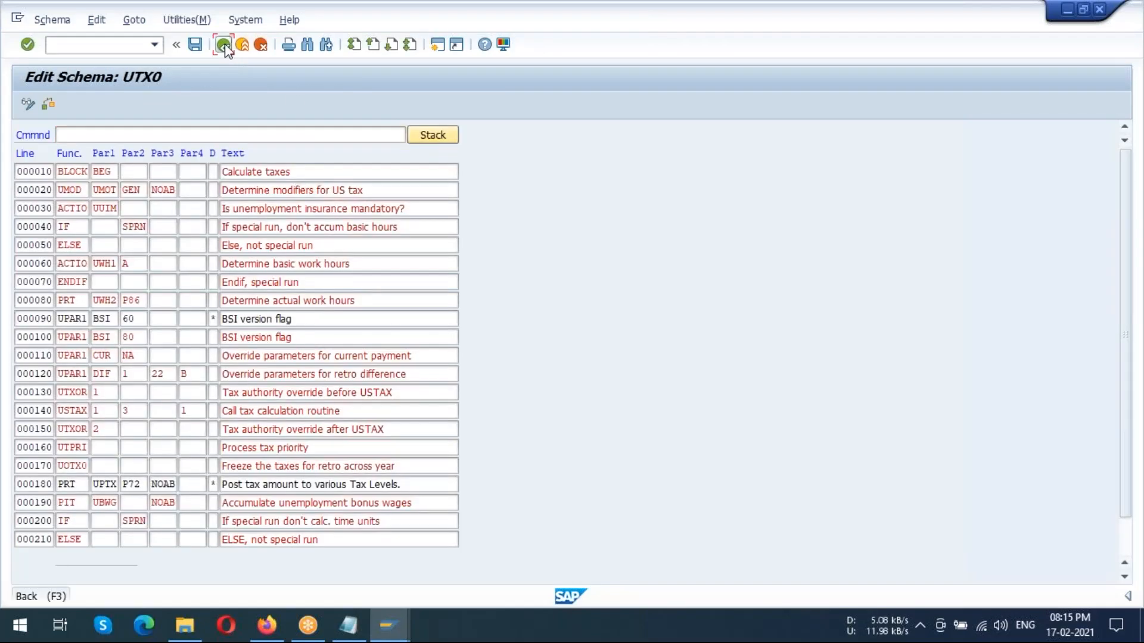
{"action": "left_click", "coordinate": [224, 45]}
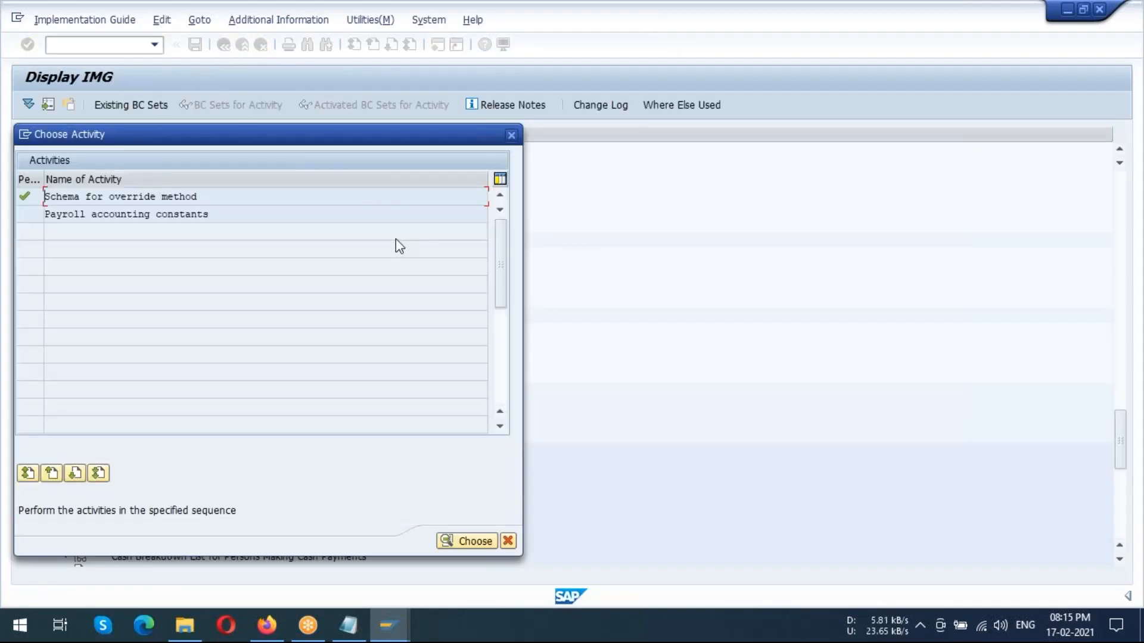
{"action": "left_click", "coordinate": [511, 135]}
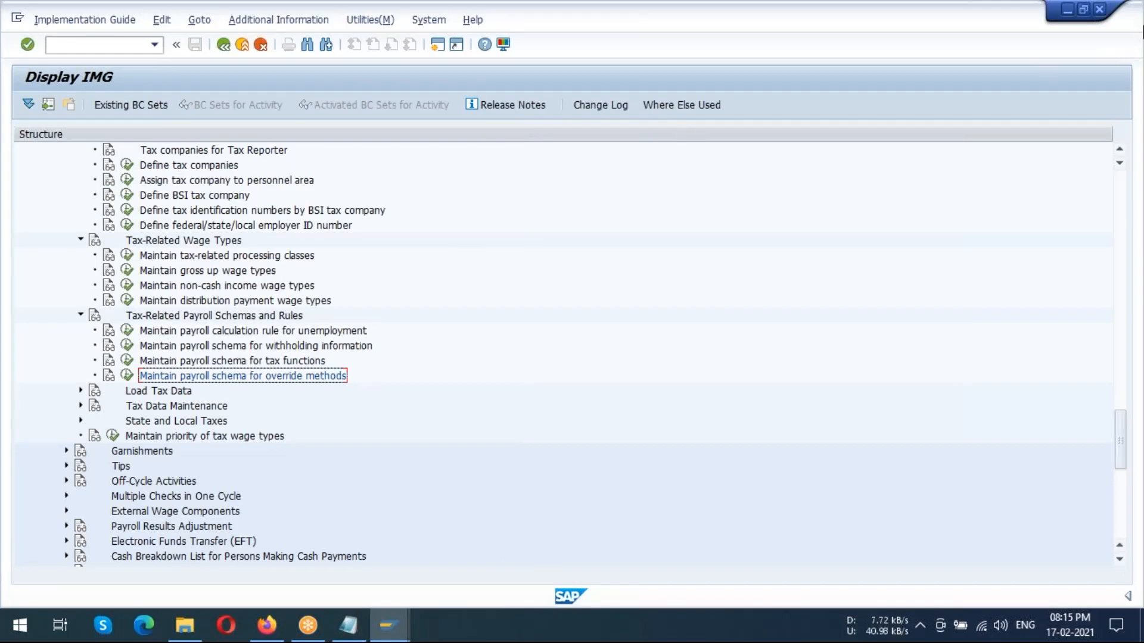
Switch to the Create Withholding Info W4/W5 US session and exit the record without saving to Maintain HR Master Data
{"action": "left_click", "coordinate": [1068, 8]}
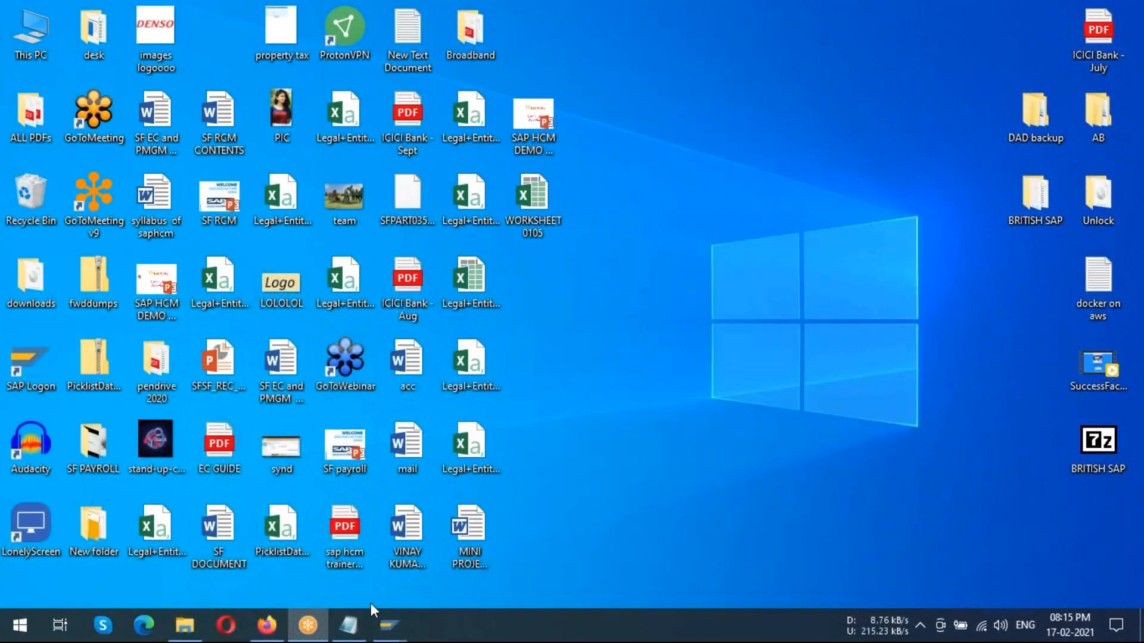
{"action": "mouse_move", "coordinate": [385, 622]}
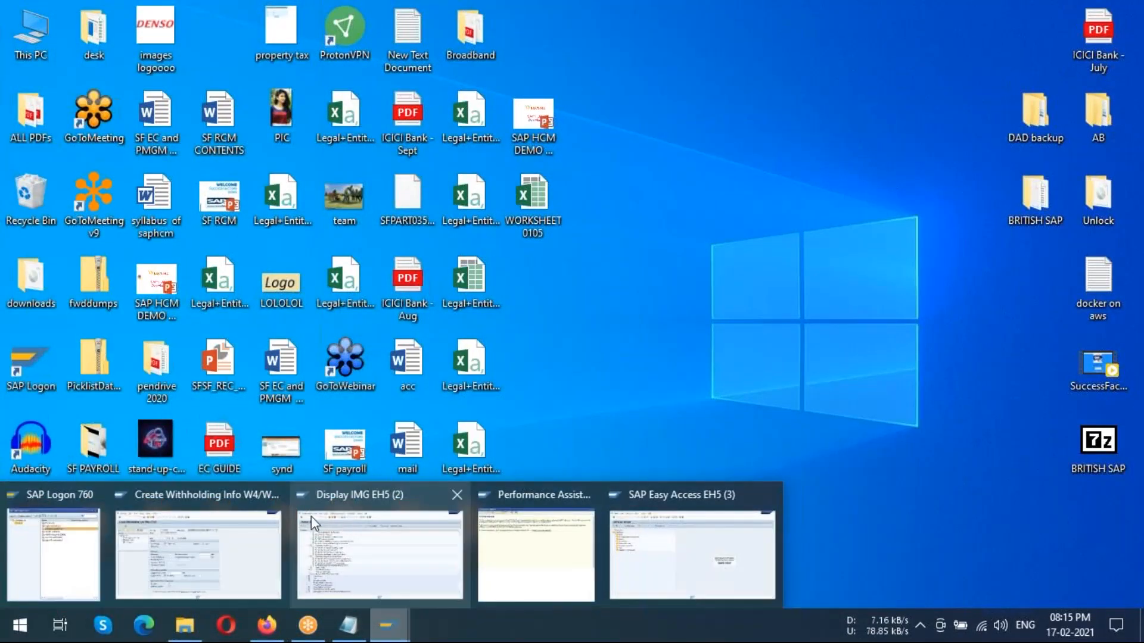
{"action": "left_click", "coordinate": [260, 531]}
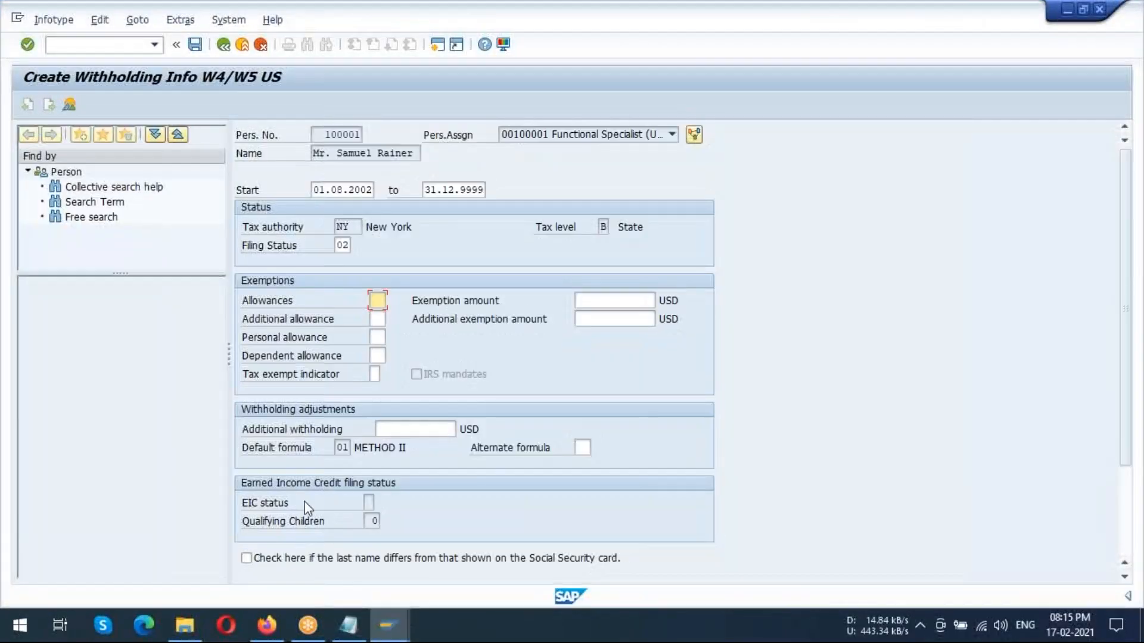
{"action": "left_click", "coordinate": [224, 45]}
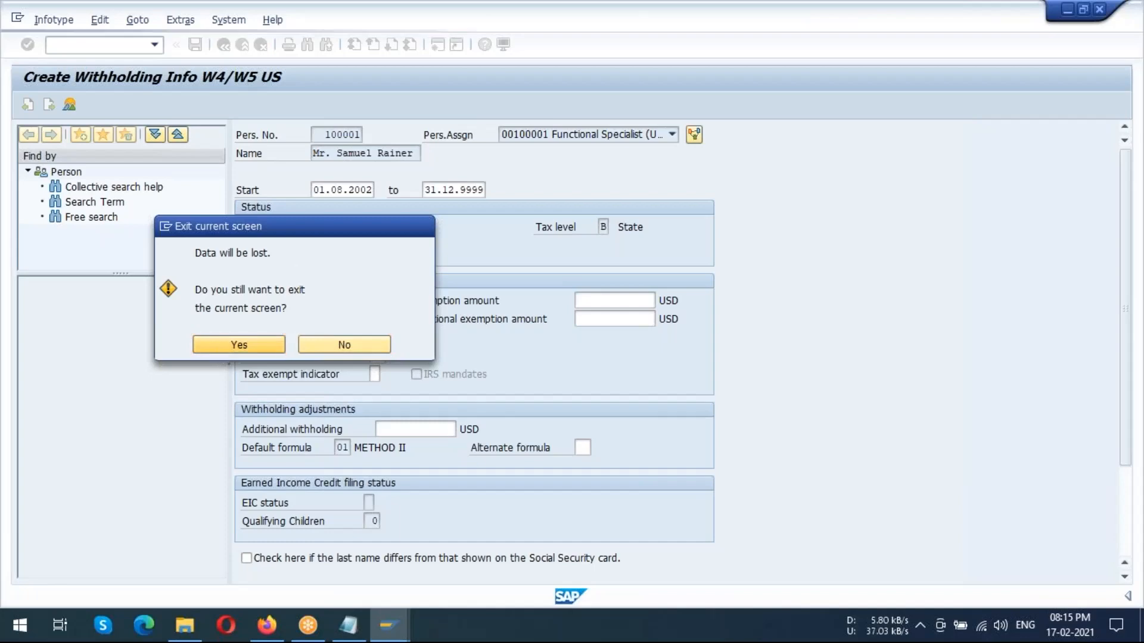
{"action": "left_click", "coordinate": [216, 348]}
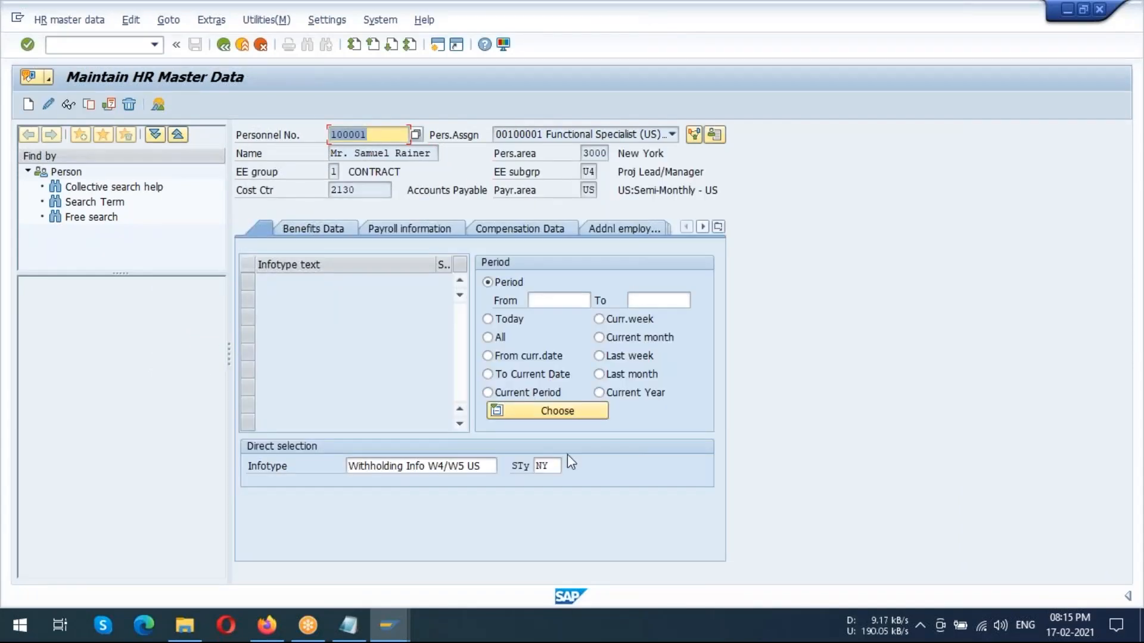
Enter infotype 209 (Unemployment State) for the employee and start creating a new record
{"action": "left_click_drag", "start_coordinate": [478, 468], "coordinate": [334, 451]}
{"action": "key", "text": "BackSpace"}
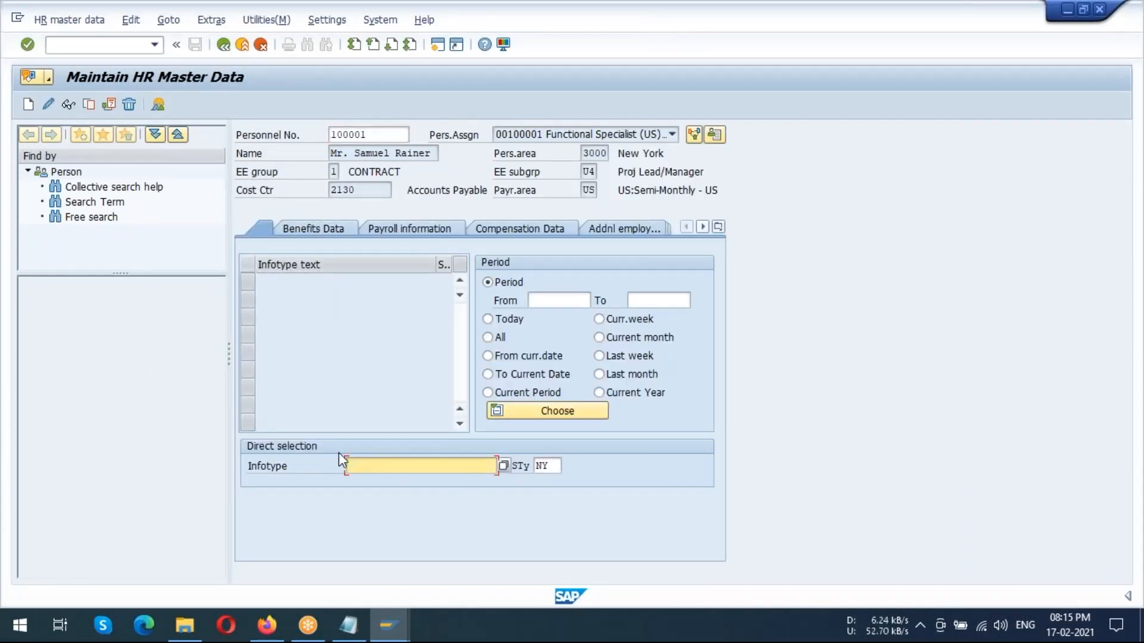
{"action": "type", "text": "209"}
{"action": "key", "text": "Return"}
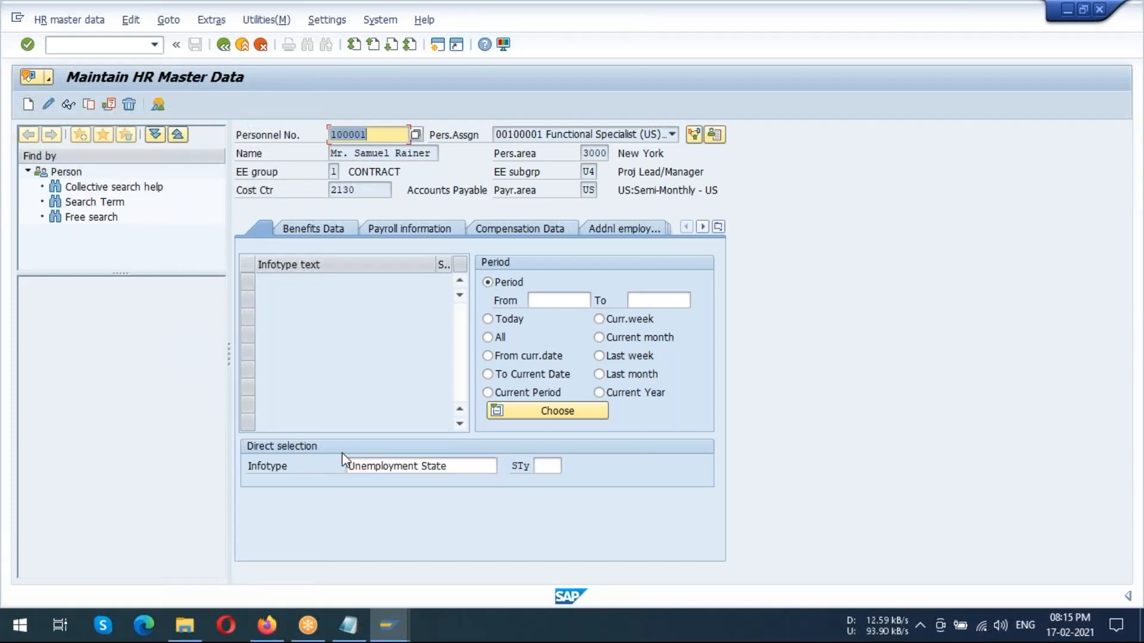
{"action": "left_click", "coordinate": [28, 105]}
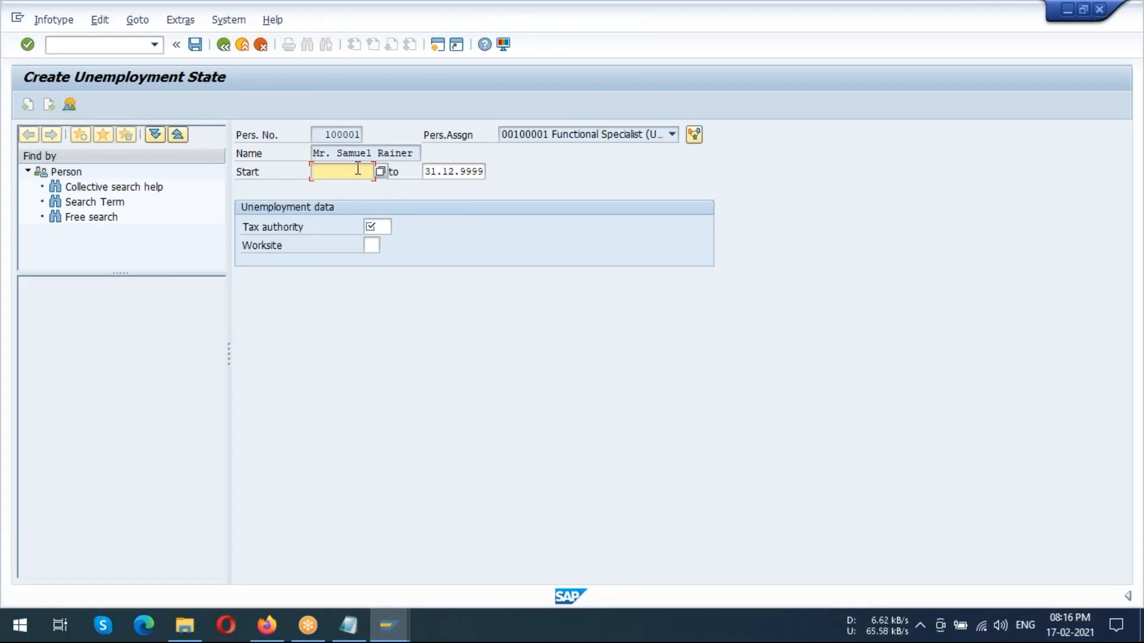
Set the unemployment record's start date to 01012000 and choose NY (New York) as the tax authority
{"action": "type", "text": "012000"}
{"action": "left_click", "coordinate": [373, 225]}
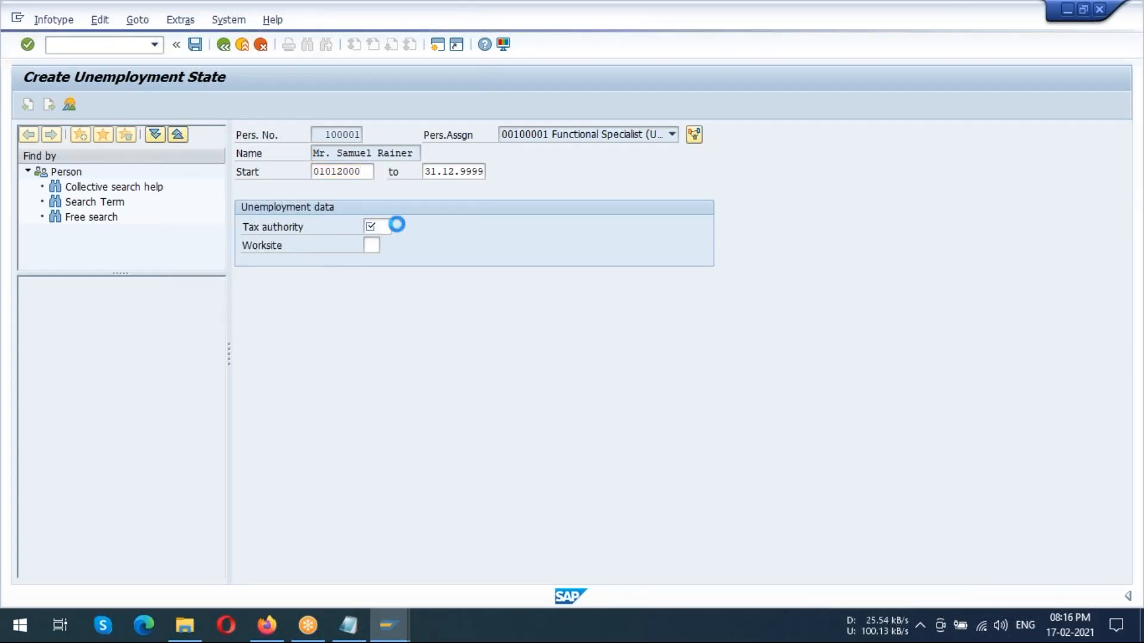
{"action": "scroll", "coordinate": [468, 322], "scroll_direction": "down", "scroll_amount": 10}
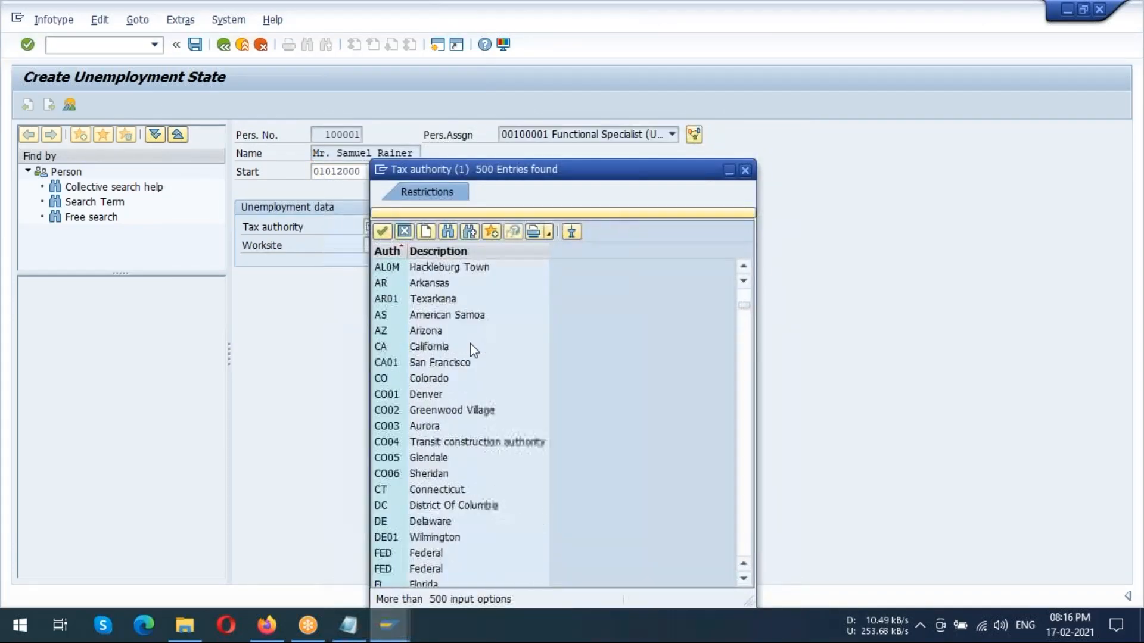
{"action": "scroll", "coordinate": [482, 357], "scroll_direction": "down", "scroll_amount": 20}
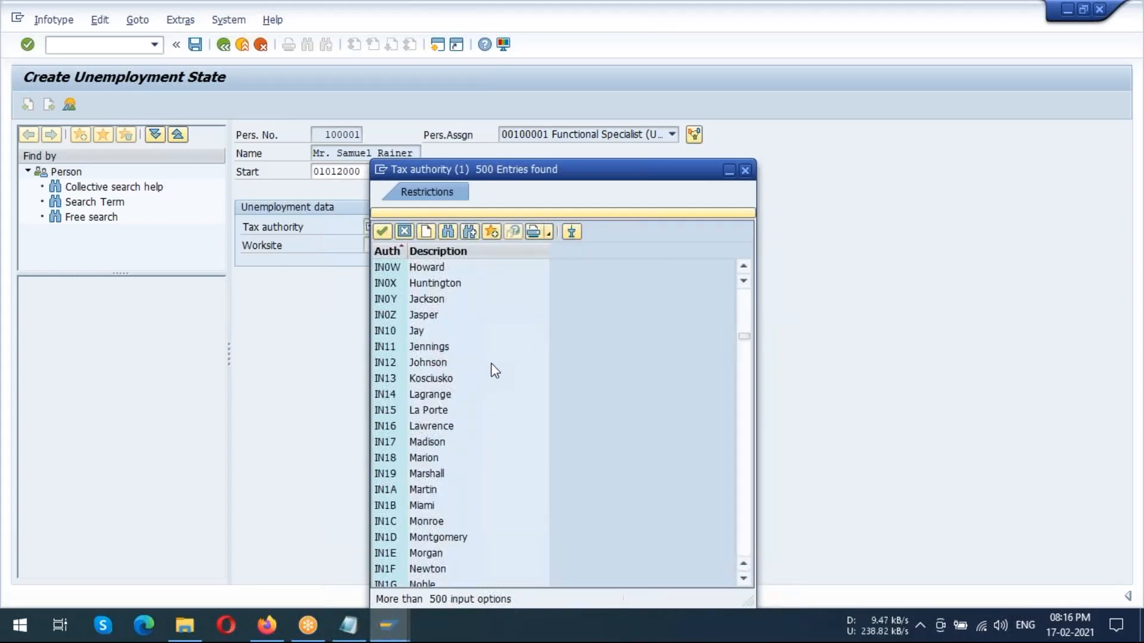
{"action": "scroll", "coordinate": [496, 361], "scroll_direction": "down", "scroll_amount": 18}
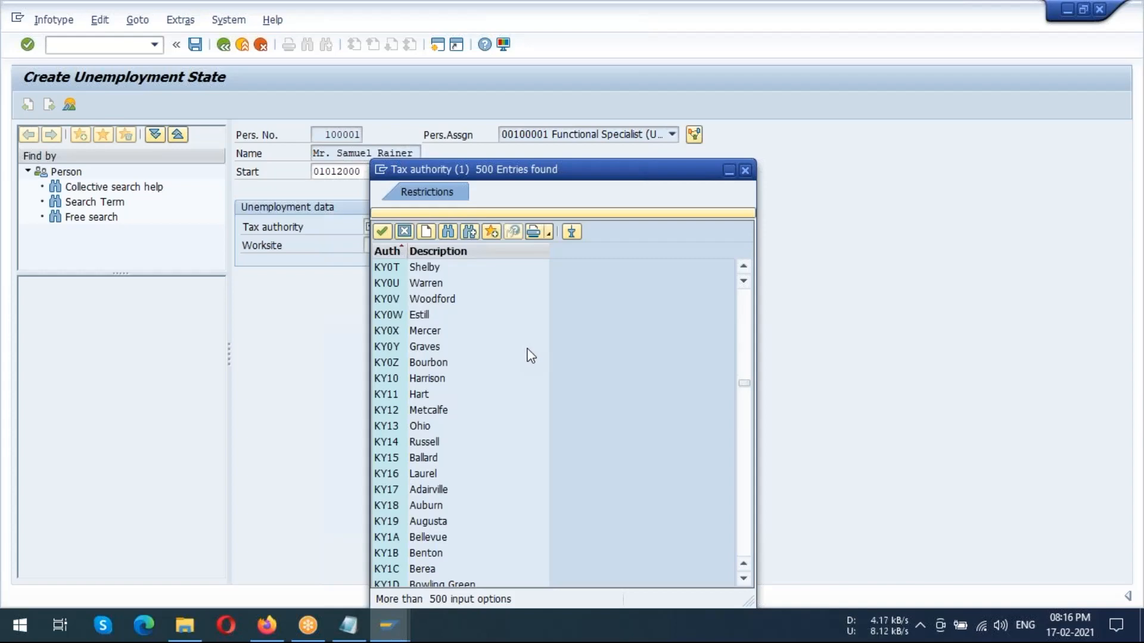
{"action": "scroll", "coordinate": [528, 355], "scroll_direction": "down", "scroll_amount": 20}
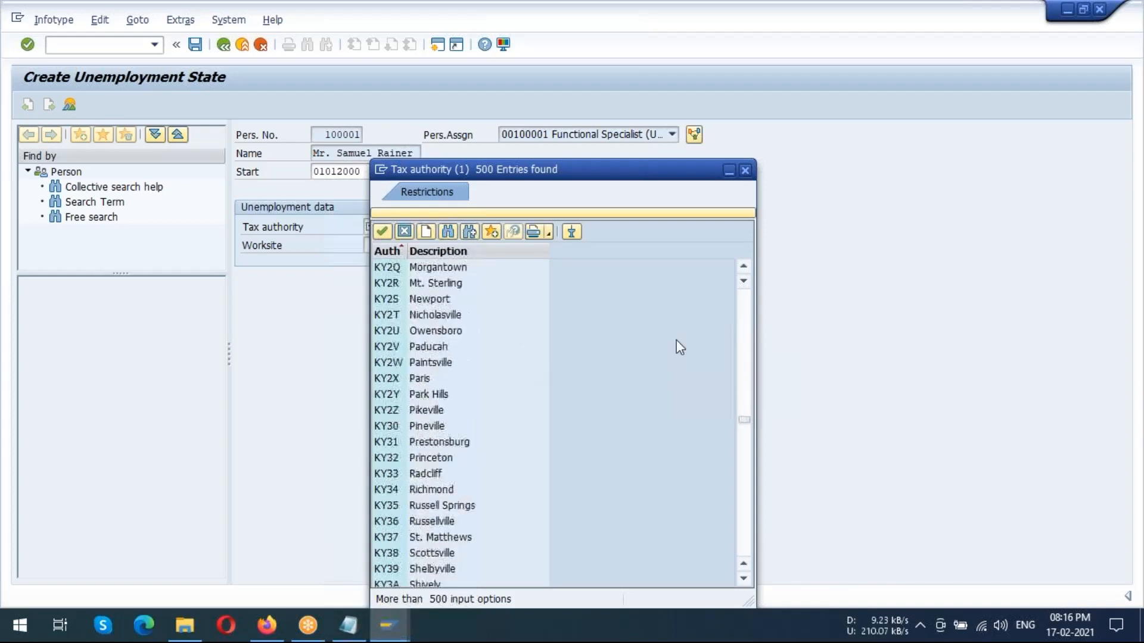
{"action": "scroll", "coordinate": [737, 349], "scroll_direction": "down", "scroll_amount": 5}
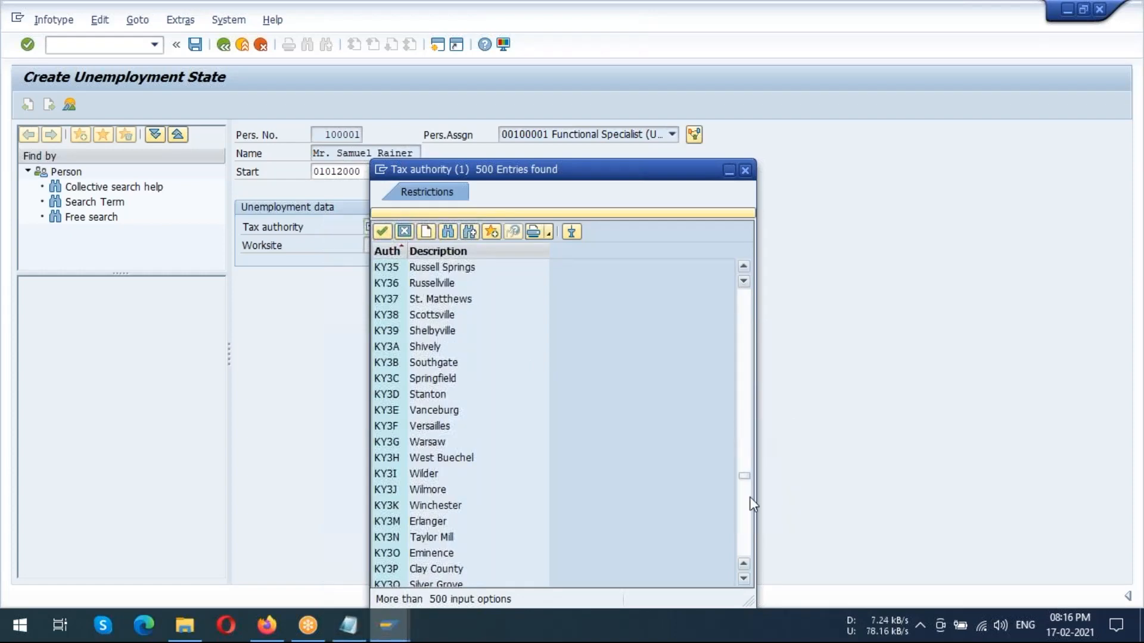
{"action": "left_click_drag", "start_coordinate": [744, 476], "coordinate": [745, 558]}
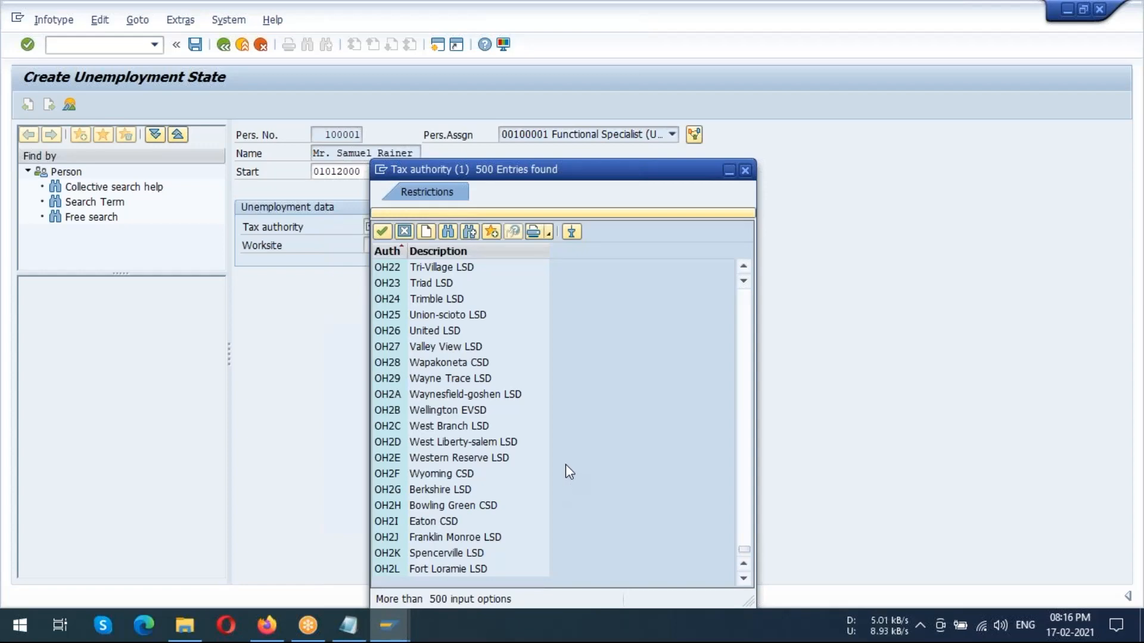
{"action": "scroll", "coordinate": [566, 464], "scroll_direction": "up", "scroll_amount": 15}
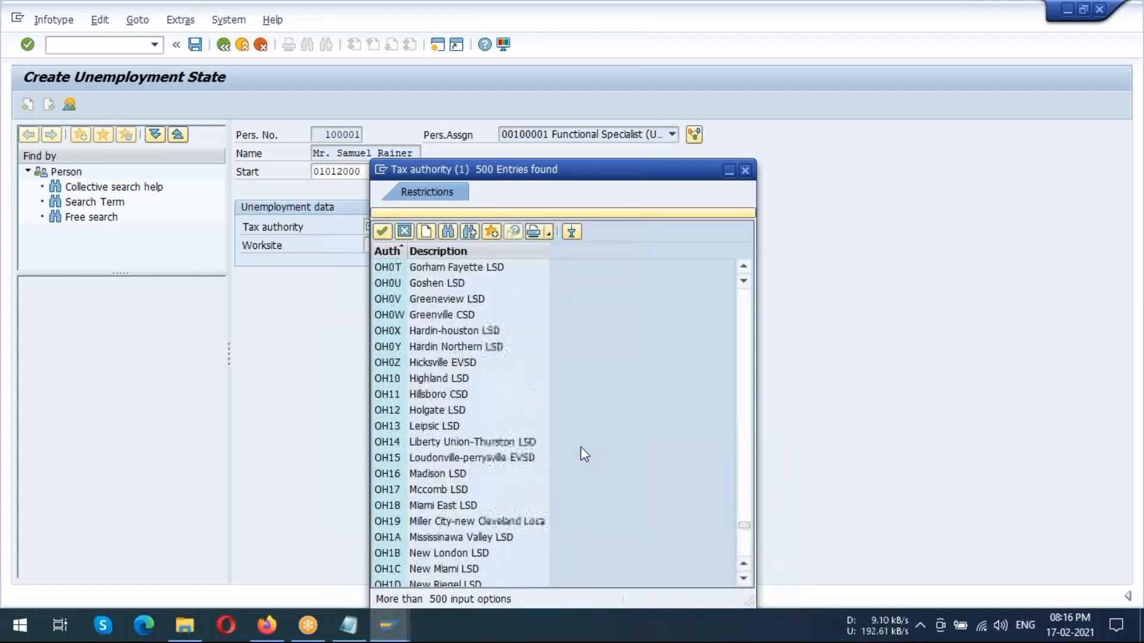
{"action": "scroll", "coordinate": [584, 454], "scroll_direction": "up", "scroll_amount": 13}
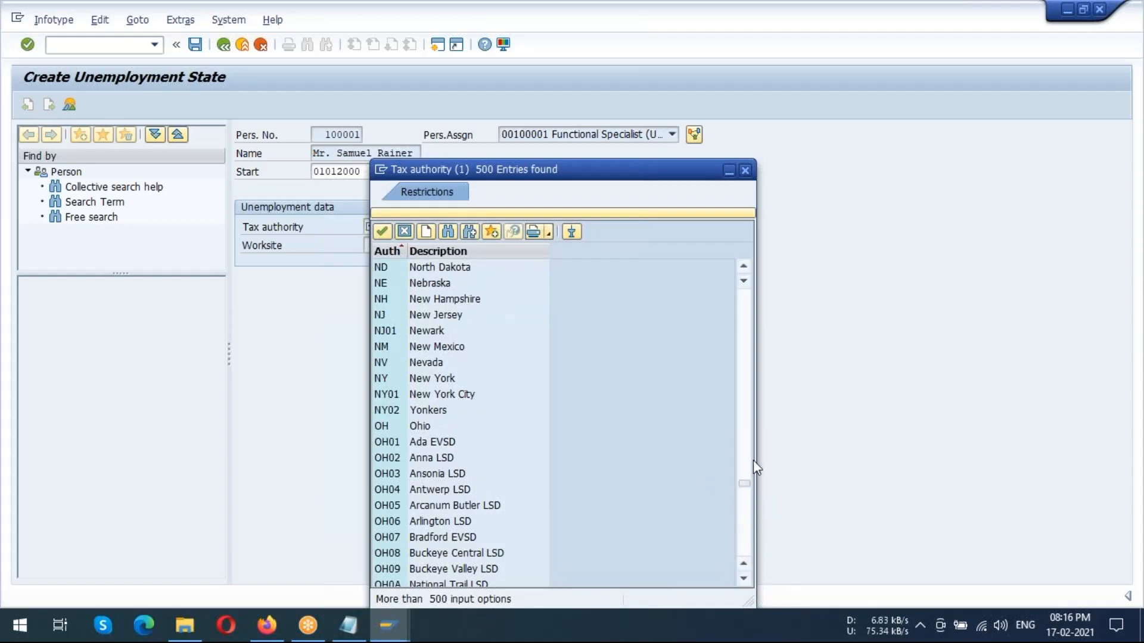
{"action": "left_click", "coordinate": [744, 269]}
{"action": "scroll", "coordinate": [506, 328], "scroll_direction": "down", "scroll_amount": 8}
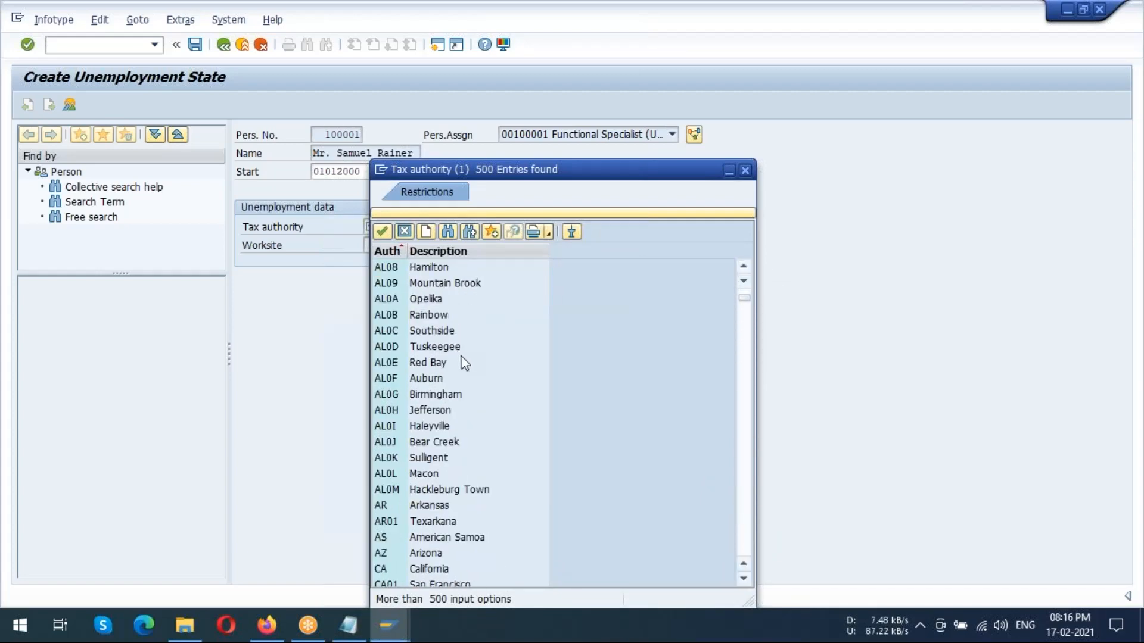
{"action": "scroll", "coordinate": [462, 397], "scroll_direction": "down", "scroll_amount": 20}
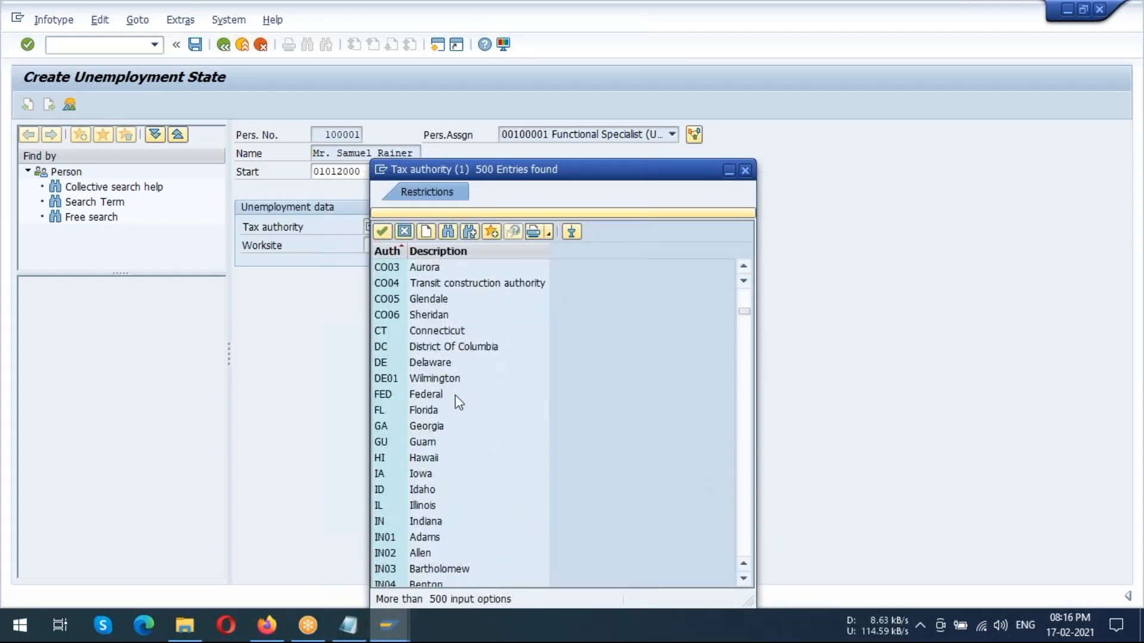
{"action": "scroll", "coordinate": [471, 398], "scroll_direction": "down", "scroll_amount": 20}
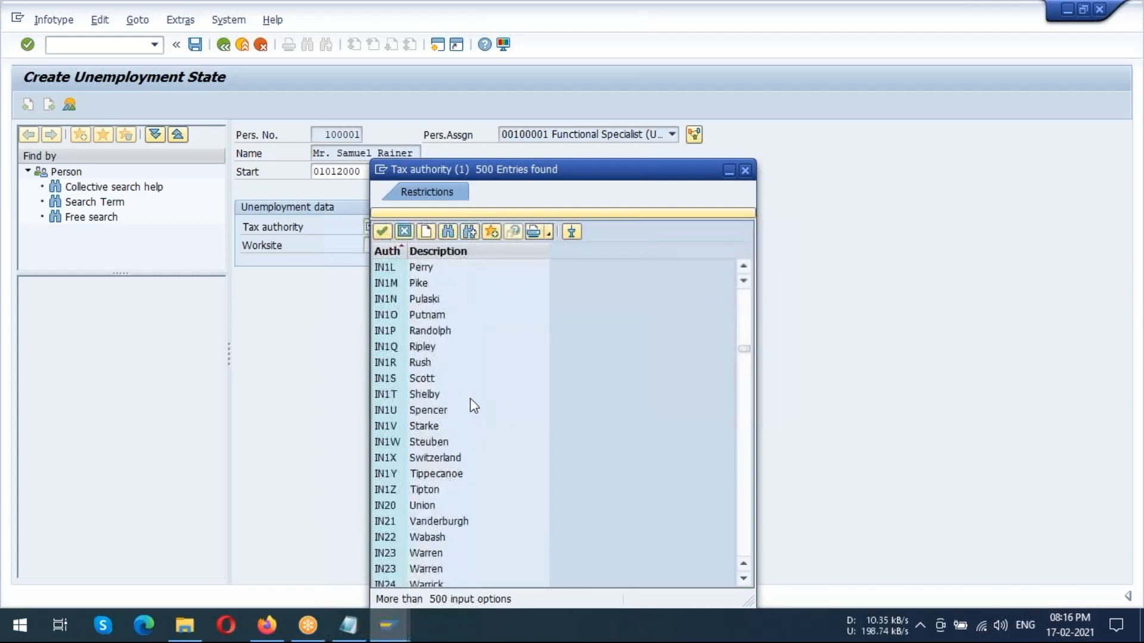
{"action": "scroll", "coordinate": [475, 398], "scroll_direction": "down", "scroll_amount": 20}
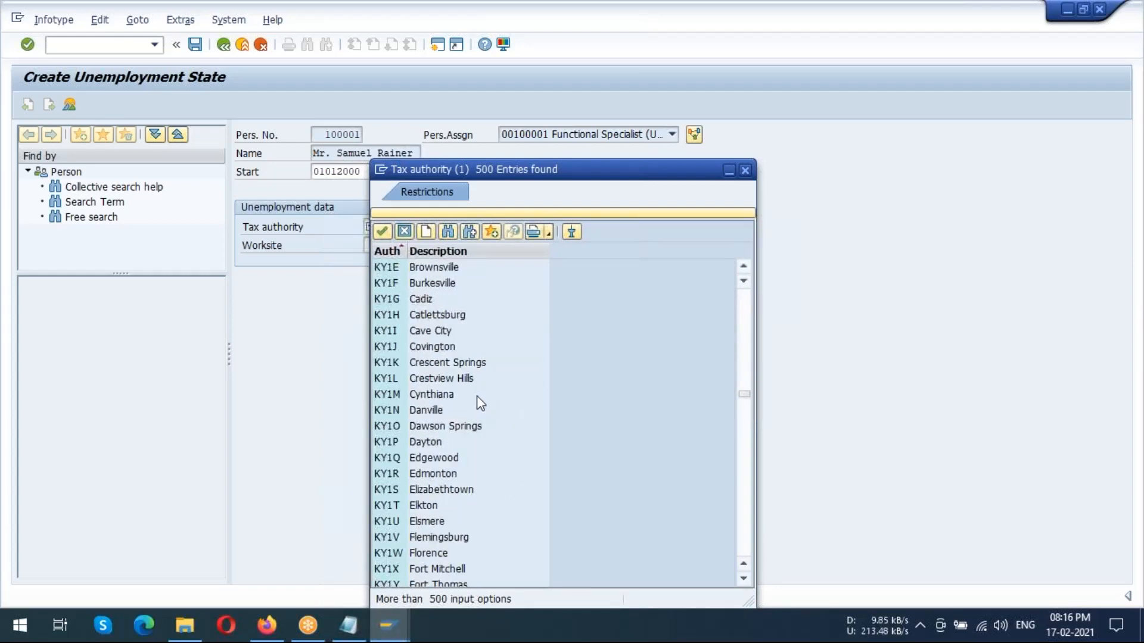
{"action": "scroll", "coordinate": [482, 405], "scroll_direction": "down", "scroll_amount": 20}
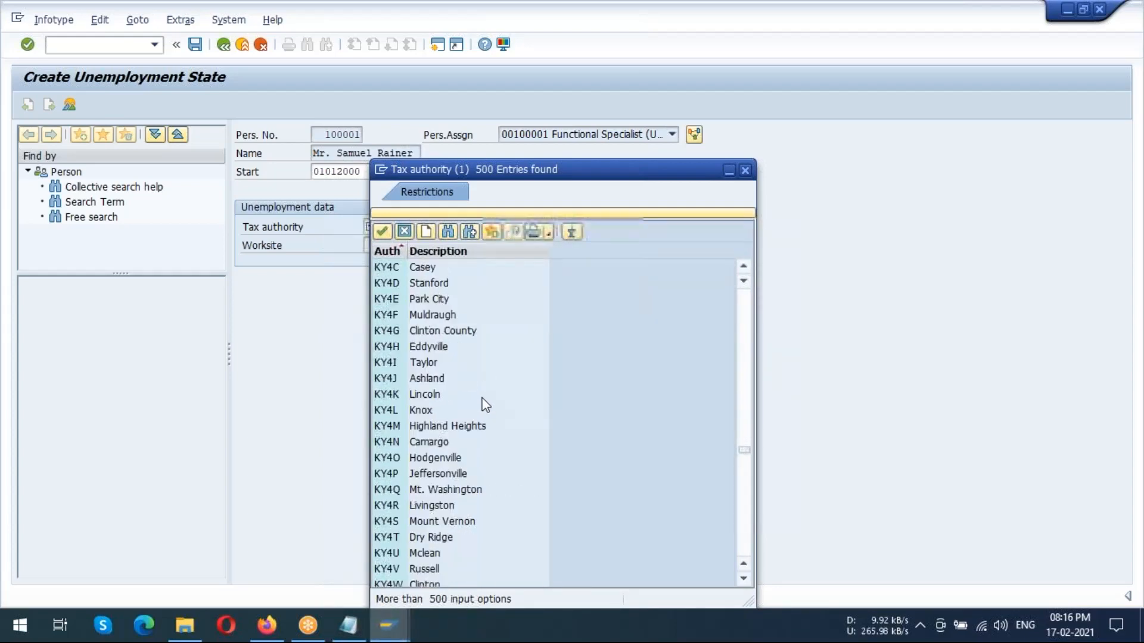
{"action": "scroll", "coordinate": [486, 407], "scroll_direction": "down", "scroll_amount": 10}
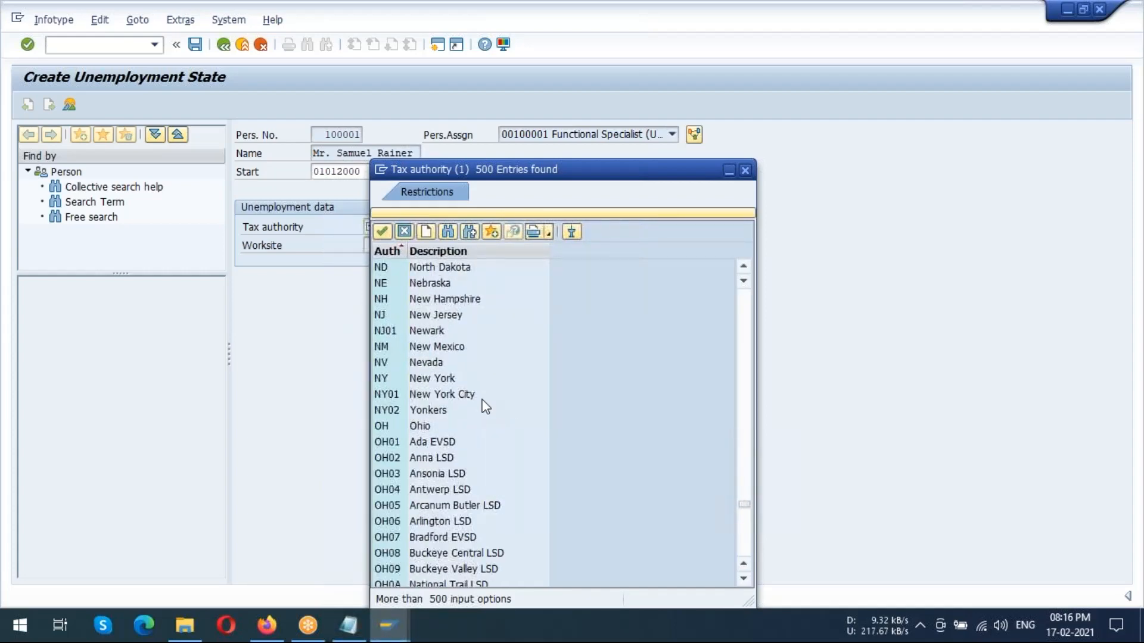
{"action": "left_click", "coordinate": [429, 380]}
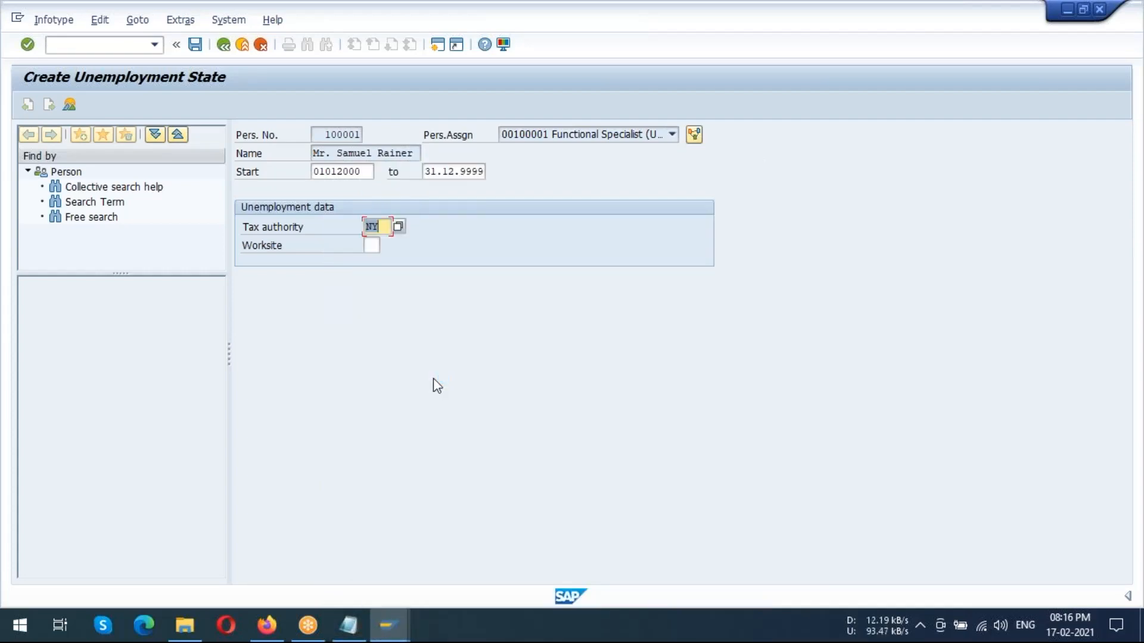
Display the field help for Worksite in the unemployment data
{"action": "left_click", "coordinate": [372, 245]}
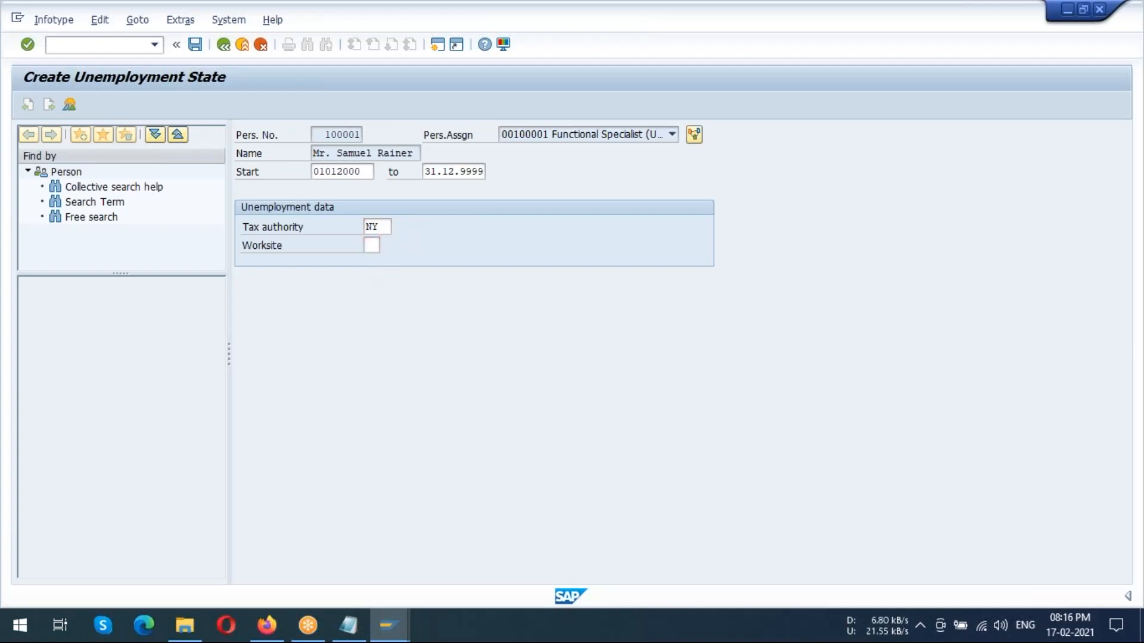
{"action": "key", "text": "F1"}
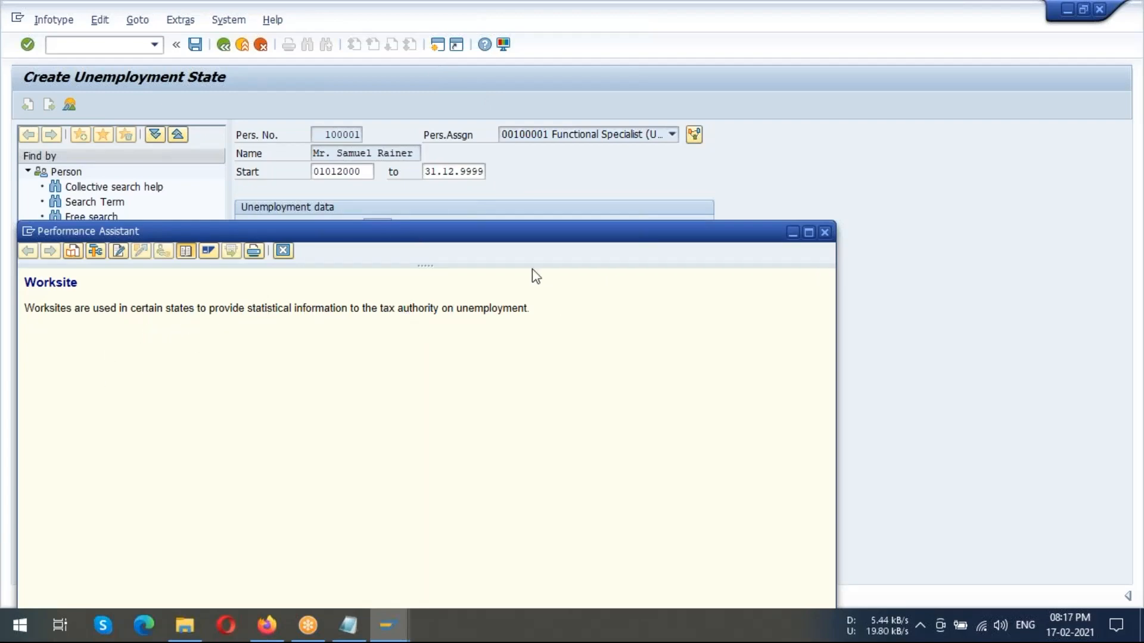
Set the worksite to 01 for the NY tax authority and try to save the unemployment record
{"action": "left_click", "coordinate": [825, 233]}
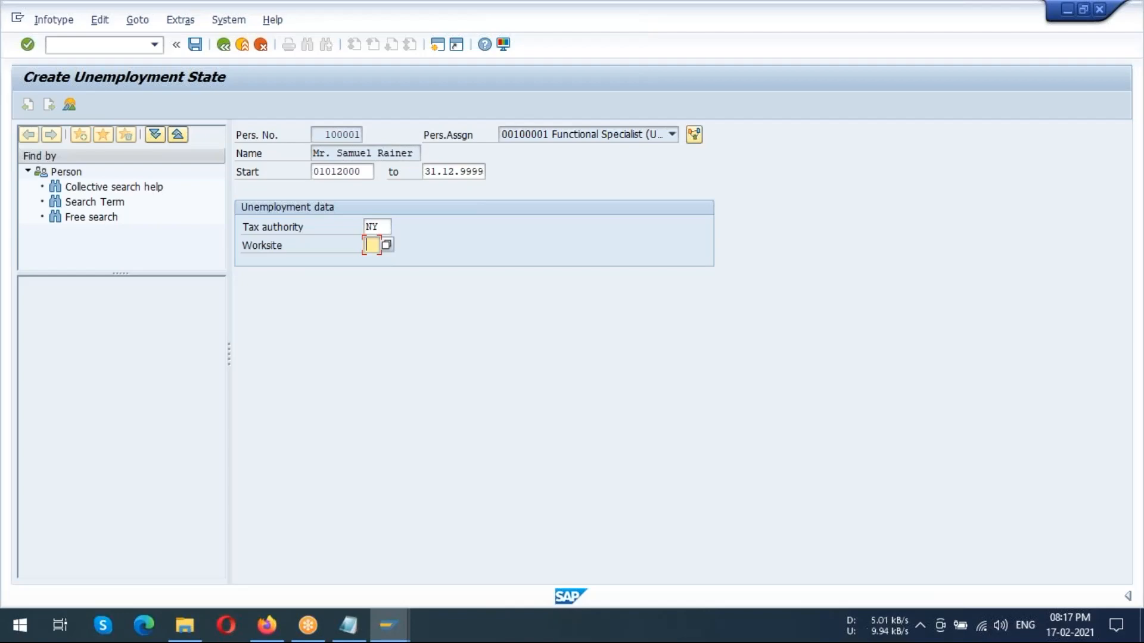
{"action": "key", "text": "BackSpace"}
{"action": "type", "text": "01"}
{"action": "left_click", "coordinate": [200, 47]}
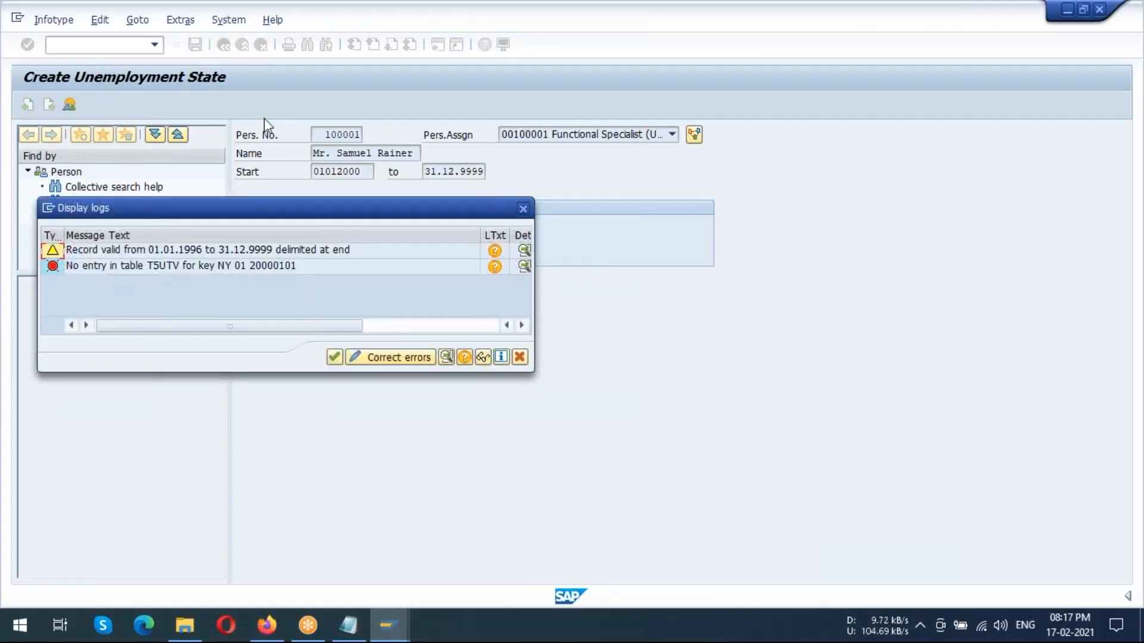
Read the long text of the record delimitation warning in the log, and close the log
{"action": "double_click", "coordinate": [278, 252]}
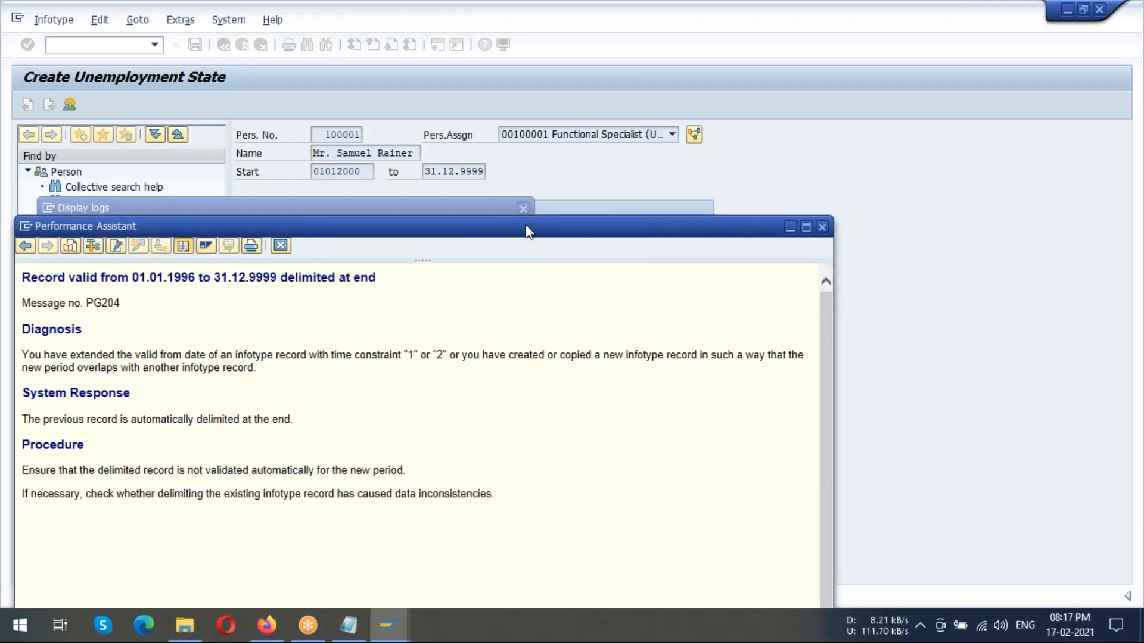
{"action": "left_click_drag", "start_coordinate": [529, 234], "coordinate": [519, 157]}
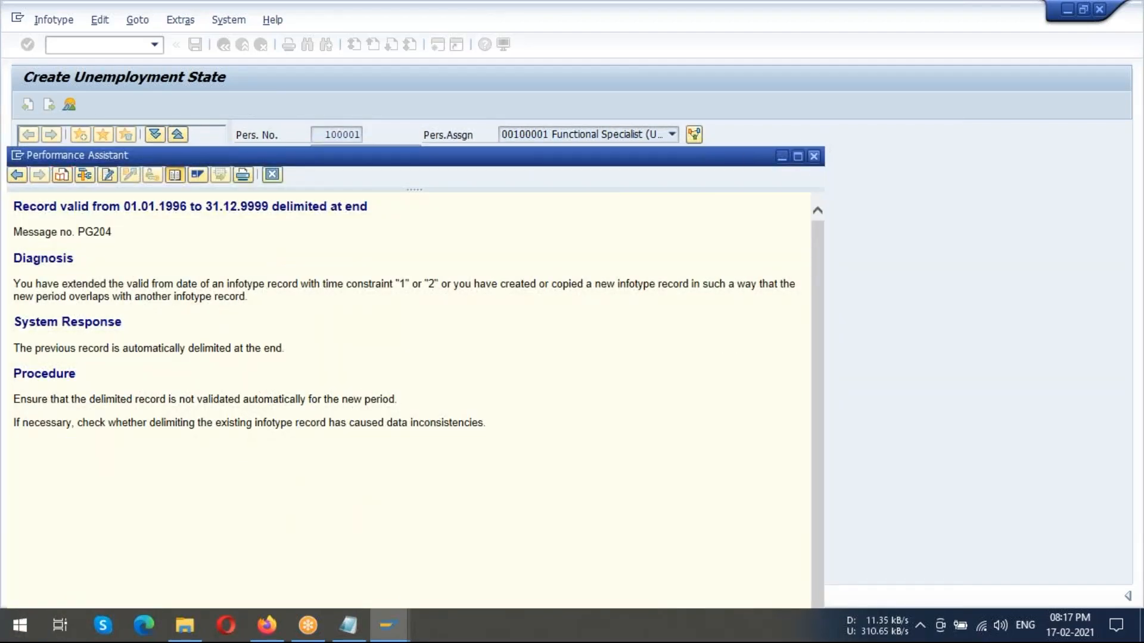
{"action": "left_click", "coordinate": [813, 157]}
{"action": "left_click", "coordinate": [334, 361]}
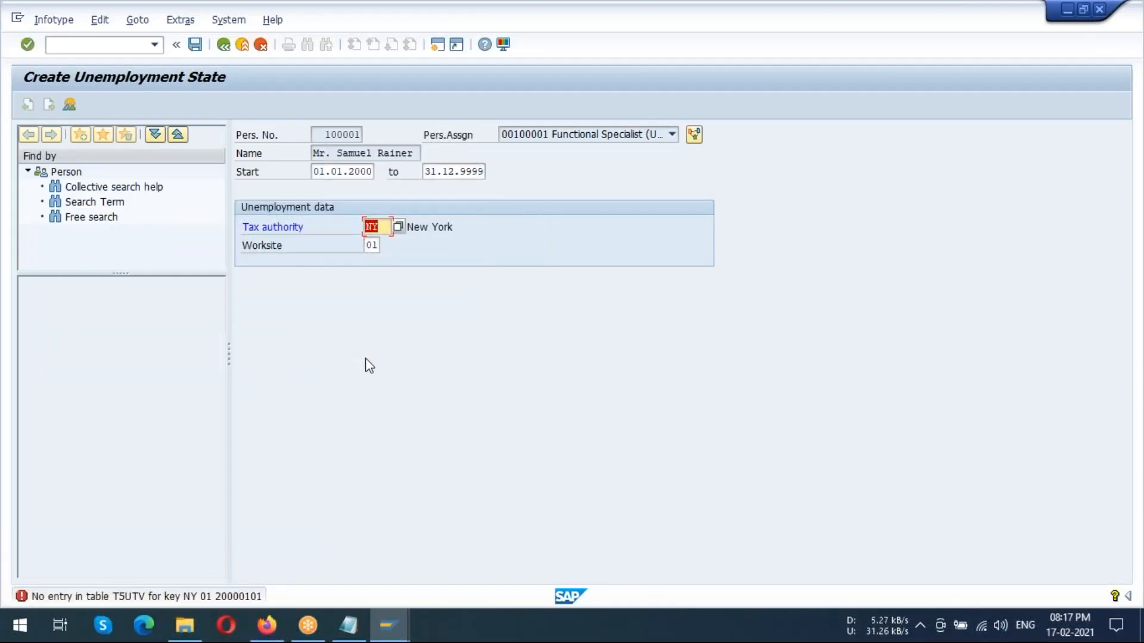
Try to save the unemployment record again and read the long text of the T5UTV table error in the log
{"action": "left_click", "coordinate": [196, 45]}
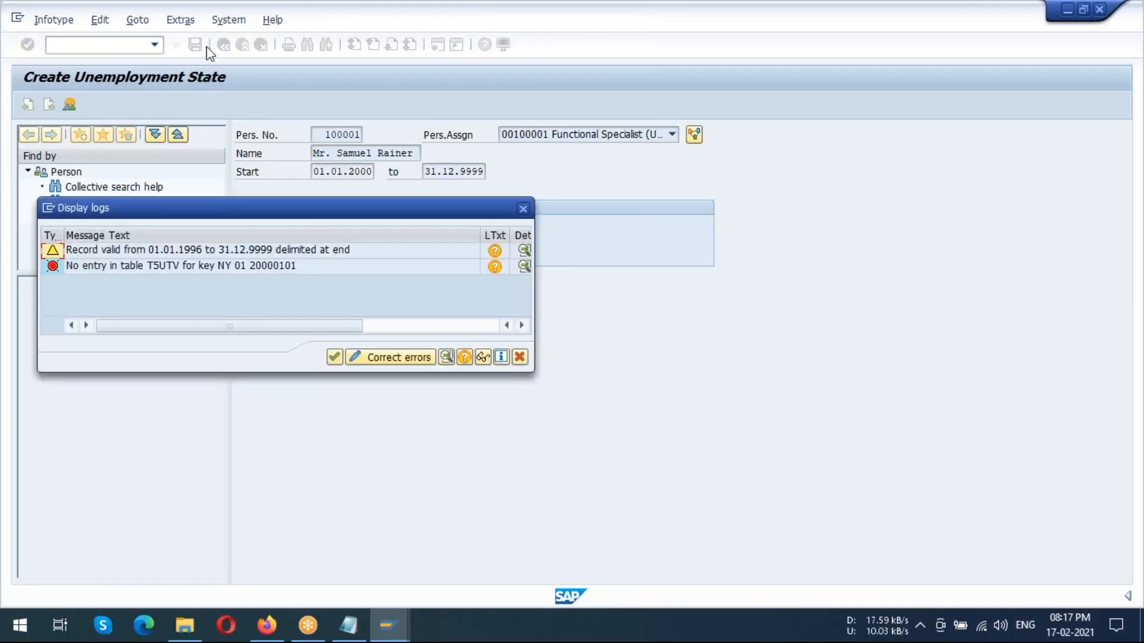
{"action": "left_click", "coordinate": [338, 255]}
{"action": "left_click", "coordinate": [339, 266]}
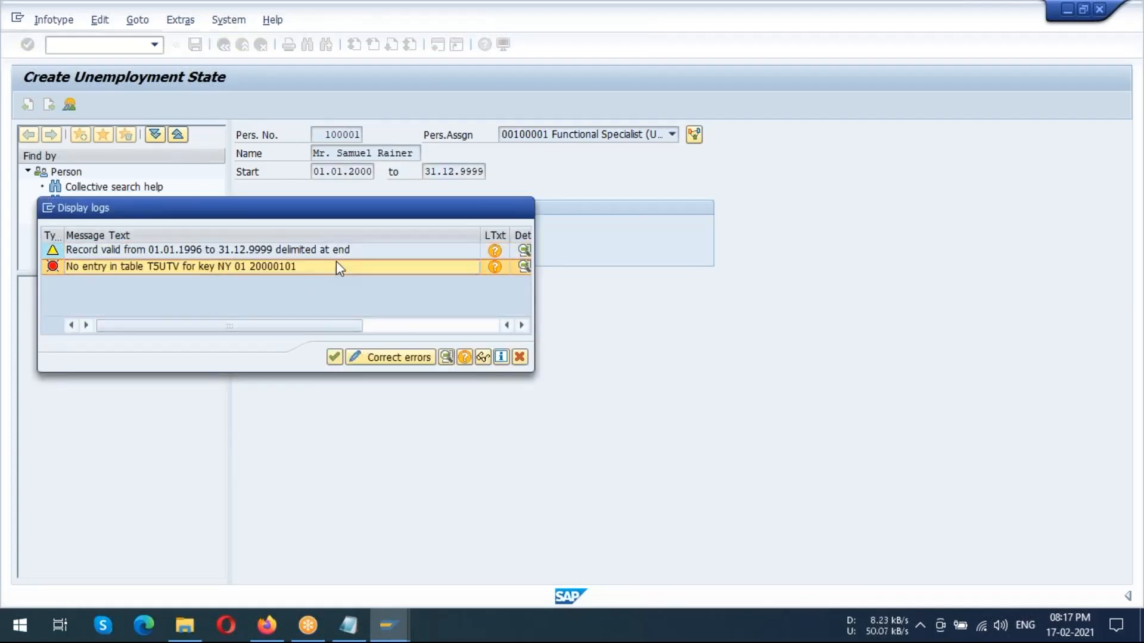
{"action": "double_click", "coordinate": [336, 262]}
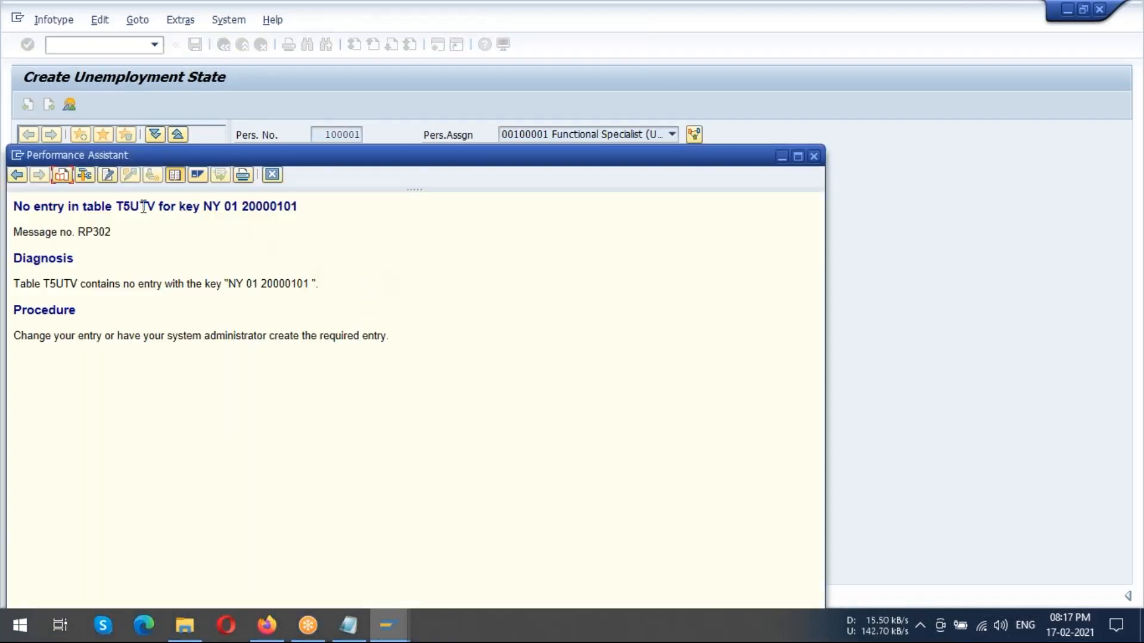
{"action": "left_click_drag", "start_coordinate": [130, 209], "coordinate": [149, 209]}
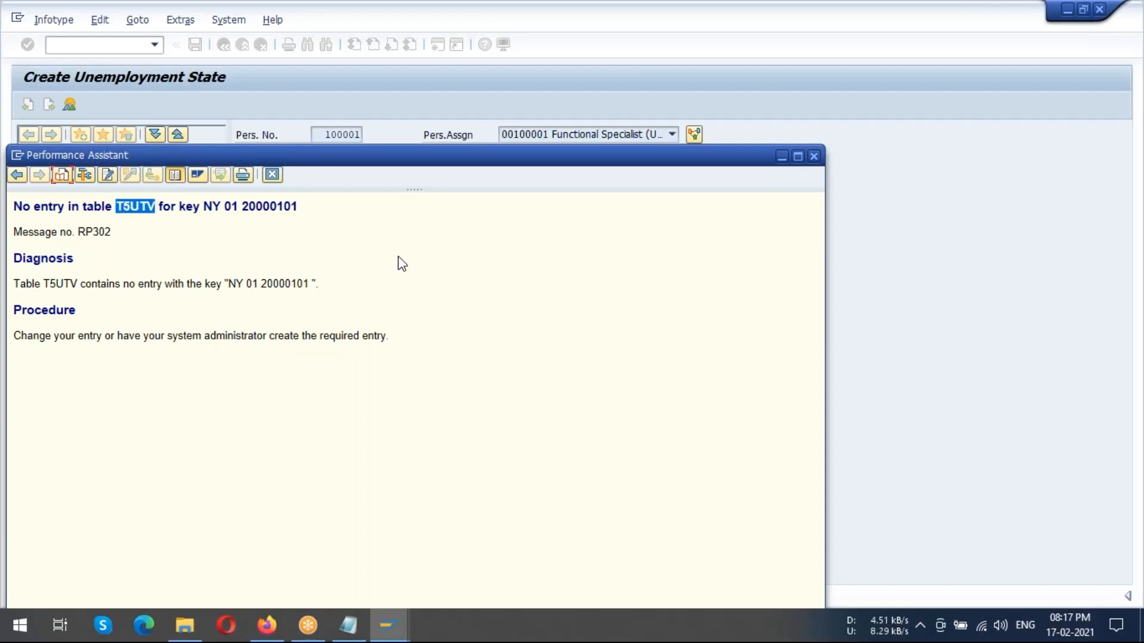
{"action": "left_click", "coordinate": [814, 156]}
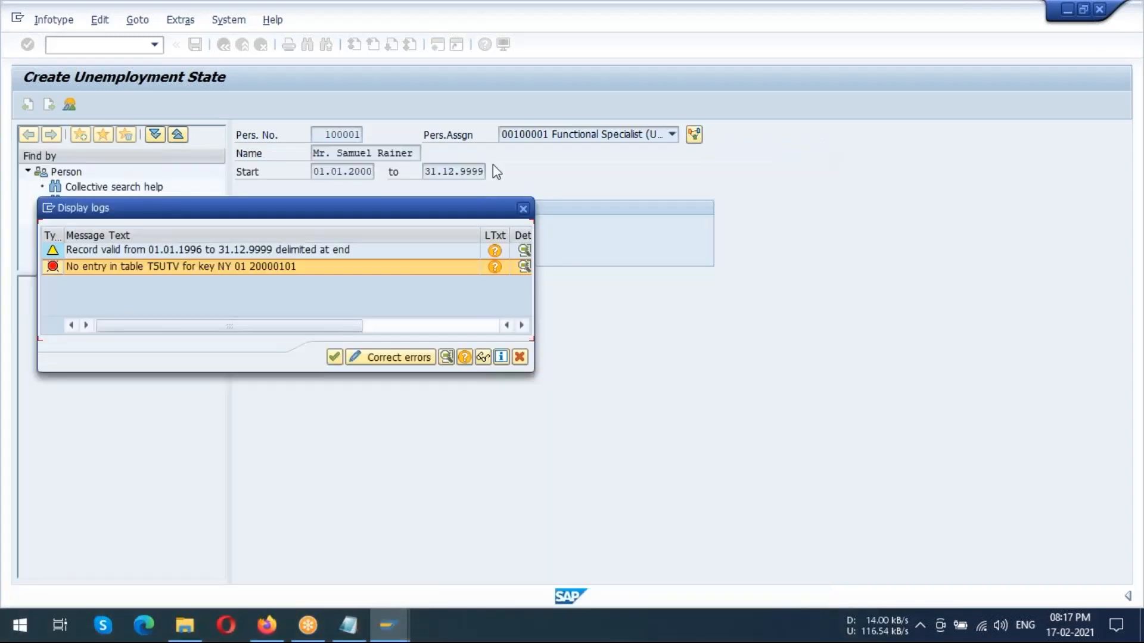
{"action": "left_click", "coordinate": [523, 210]}
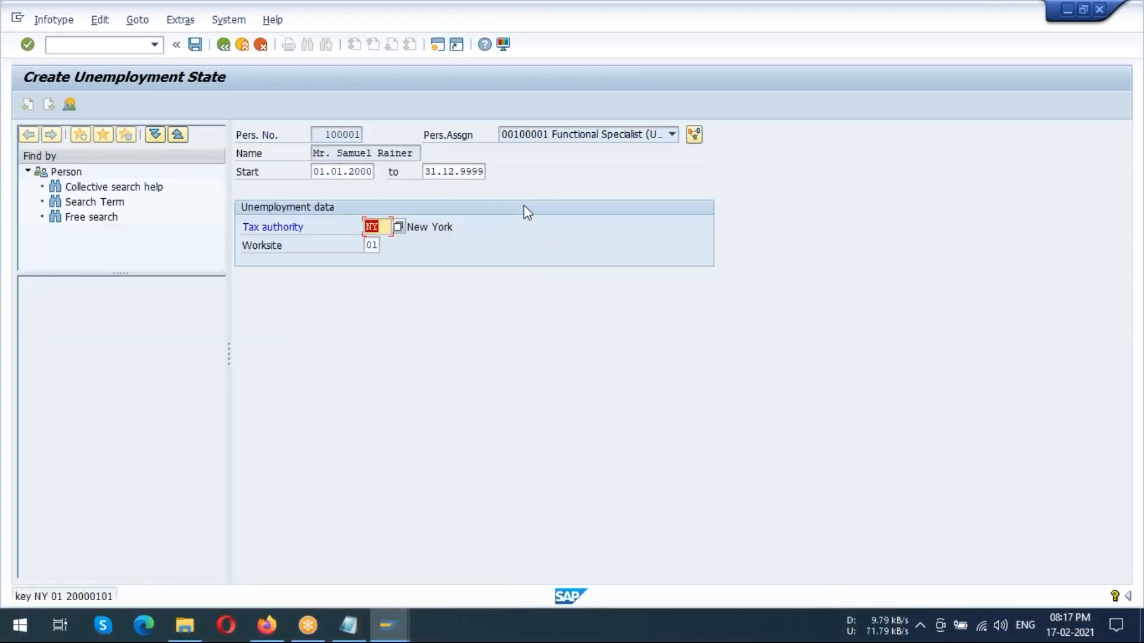
Exit the unemployment record without saving and leave HR master data maintenance, closing the leftover Define tax companies help
{"action": "left_click", "coordinate": [223, 44]}
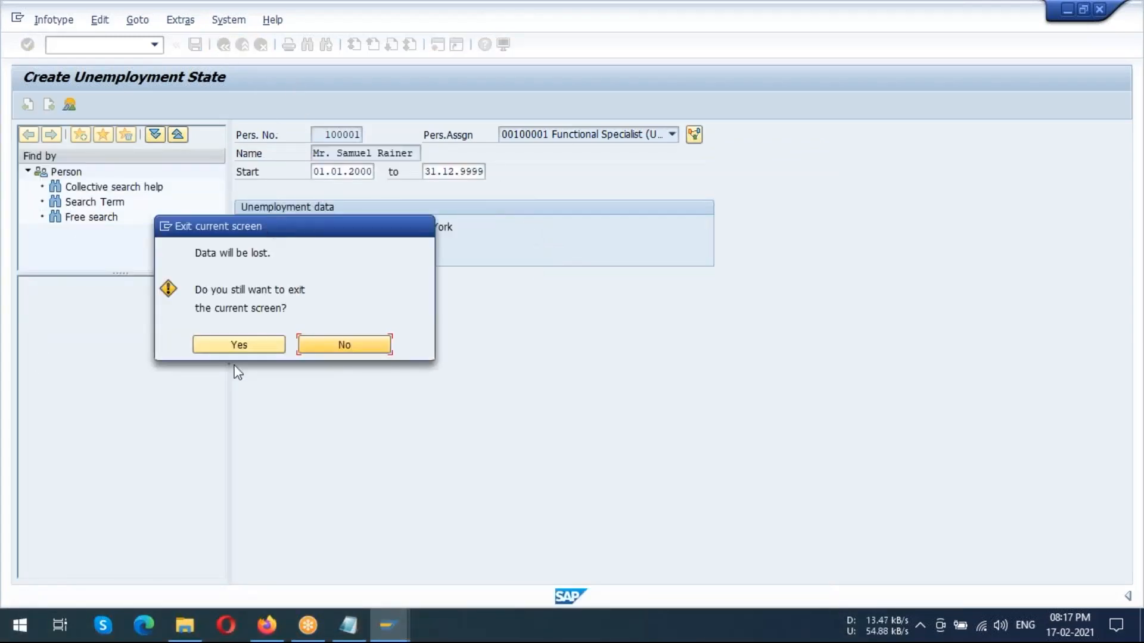
{"action": "left_click", "coordinate": [239, 345]}
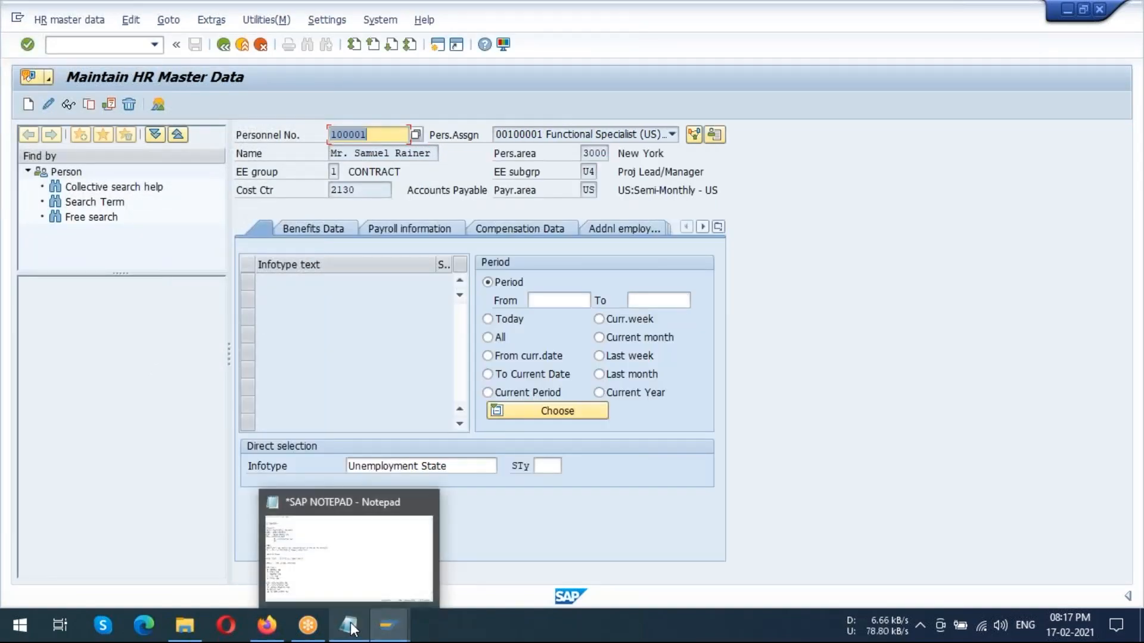
{"action": "mouse_move", "coordinate": [385, 617]}
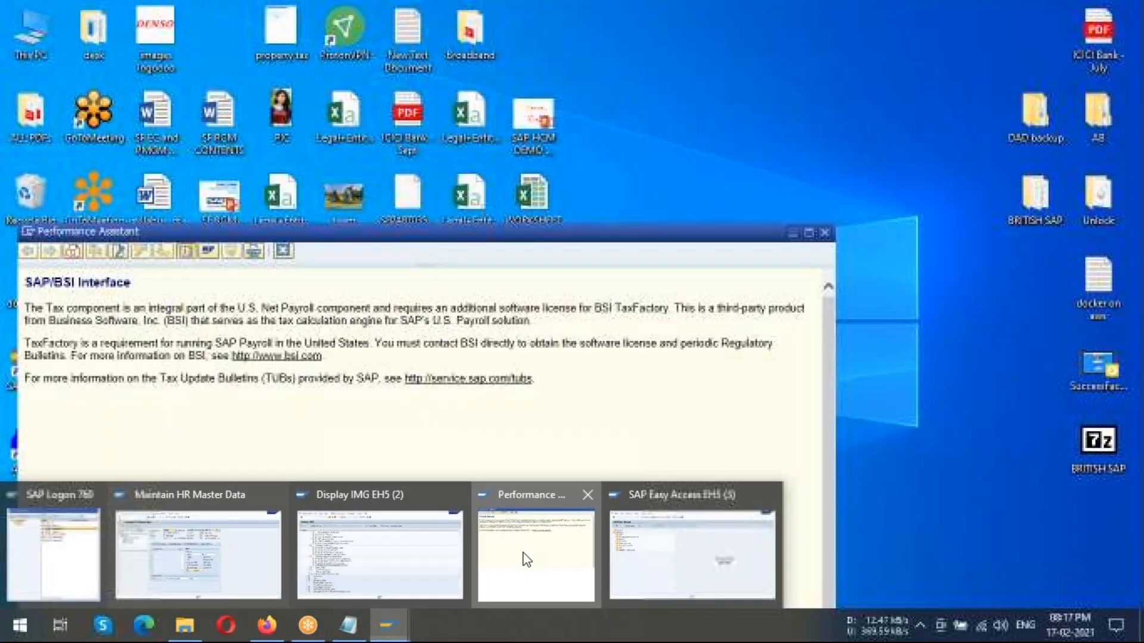
{"action": "left_click", "coordinate": [524, 556]}
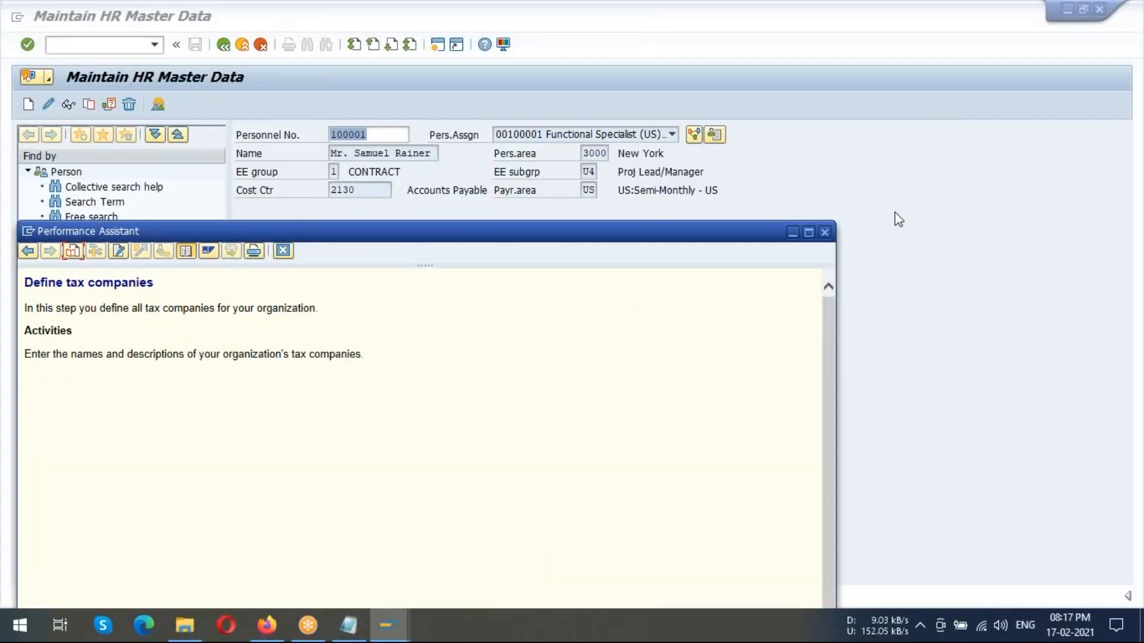
{"action": "left_click", "coordinate": [824, 232]}
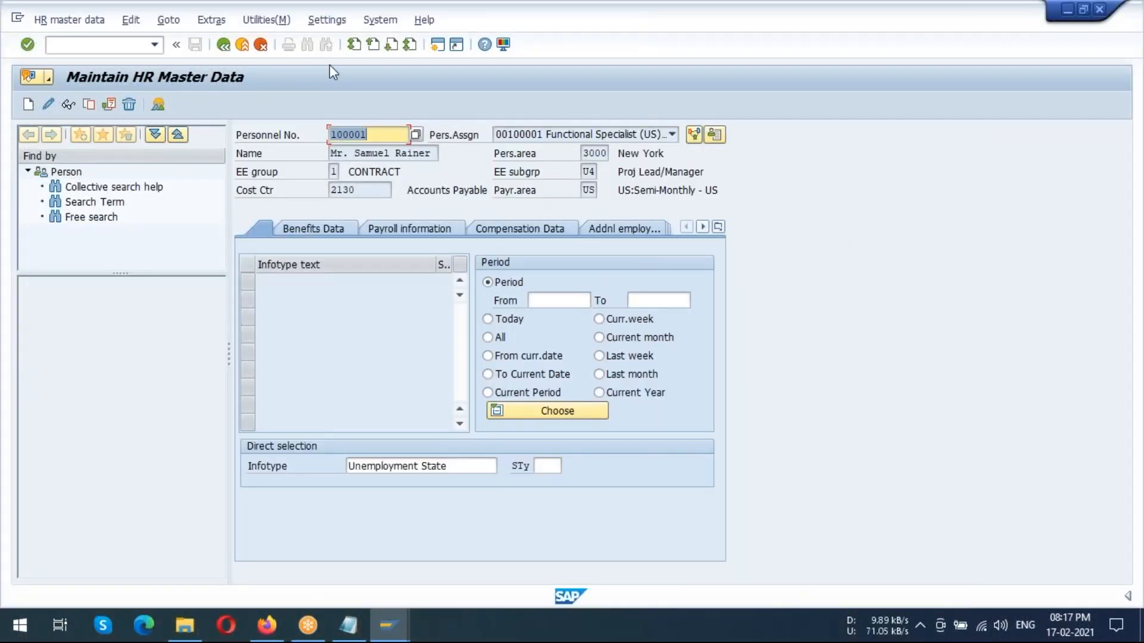
{"action": "left_click", "coordinate": [224, 45]}
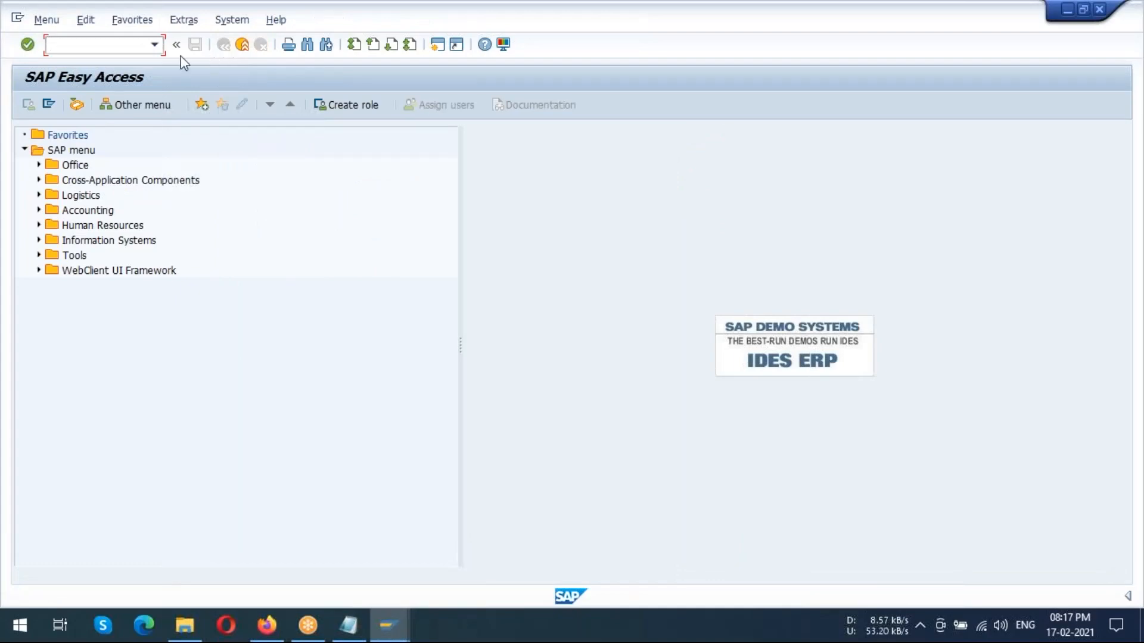
Start transaction SM30 and open view V_T5UTV for maintenance
{"action": "type", "text": "SM30"}
{"action": "key", "text": "Return"}
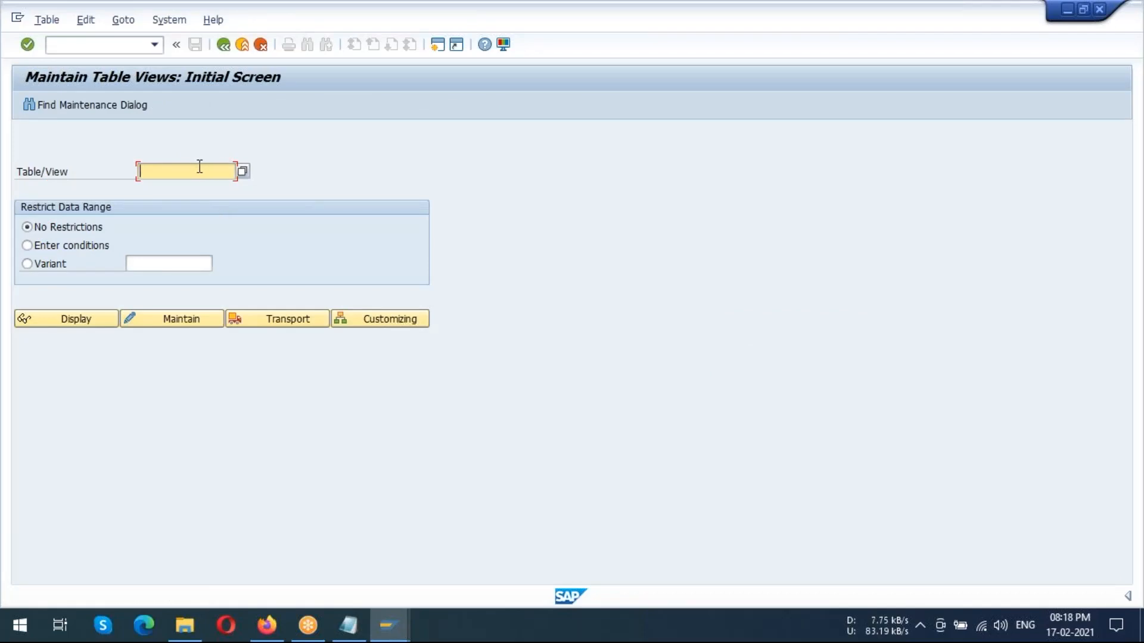
{"action": "type", "text": "T5UTV"}
{"action": "left_click", "coordinate": [199, 322]}
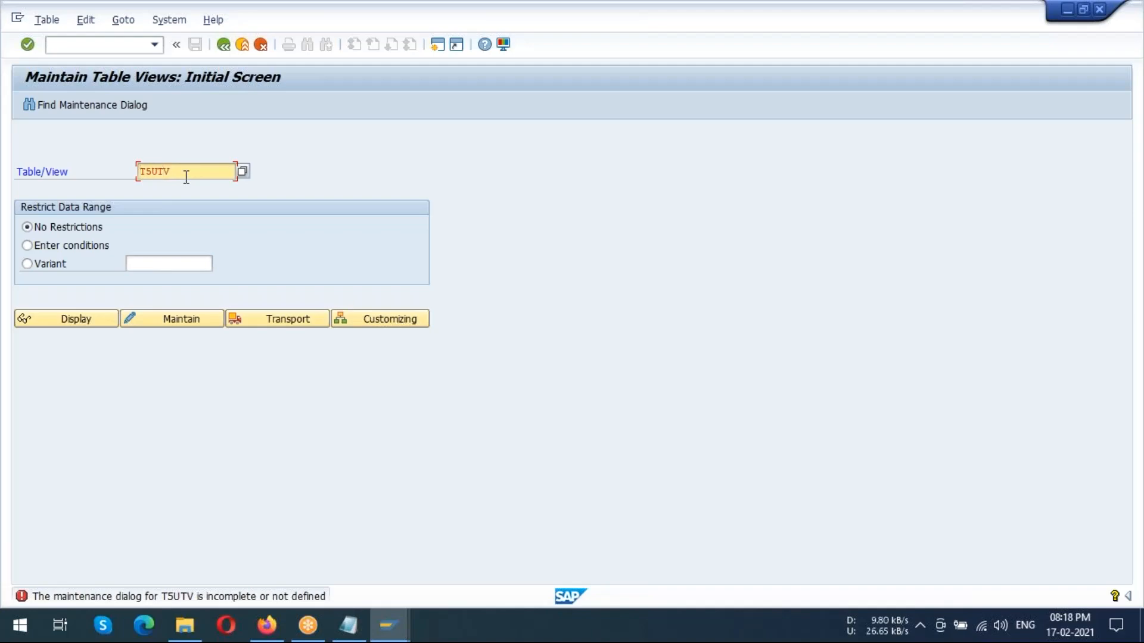
{"action": "type", "text": "_"}
{"action": "key", "text": "Return"}
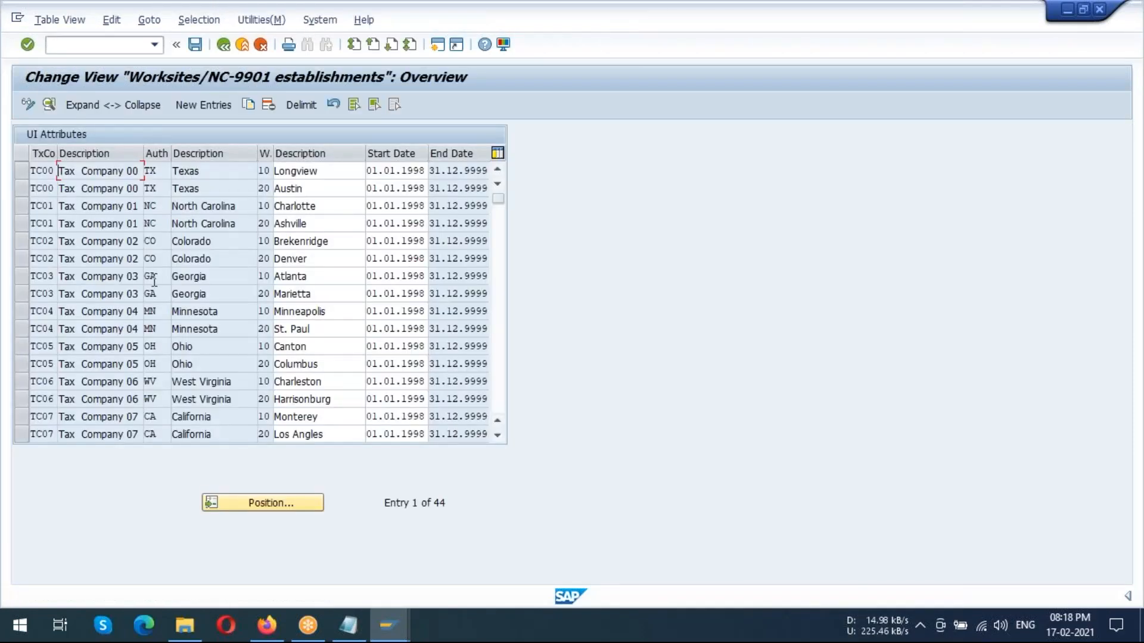
Examine the worksite entries for tax company US01, highlighting the California one, and return to SAP Easy Access
{"action": "scroll", "coordinate": [61, 274], "scroll_direction": "down", "scroll_amount": 14}
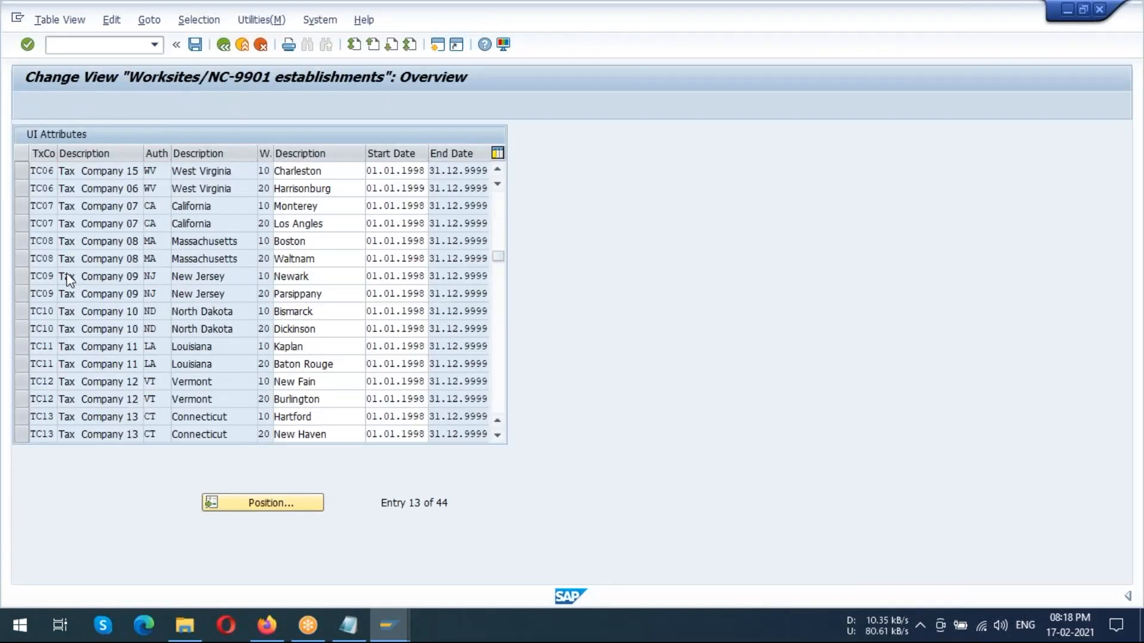
{"action": "scroll", "coordinate": [115, 264], "scroll_direction": "up", "scroll_amount": 2}
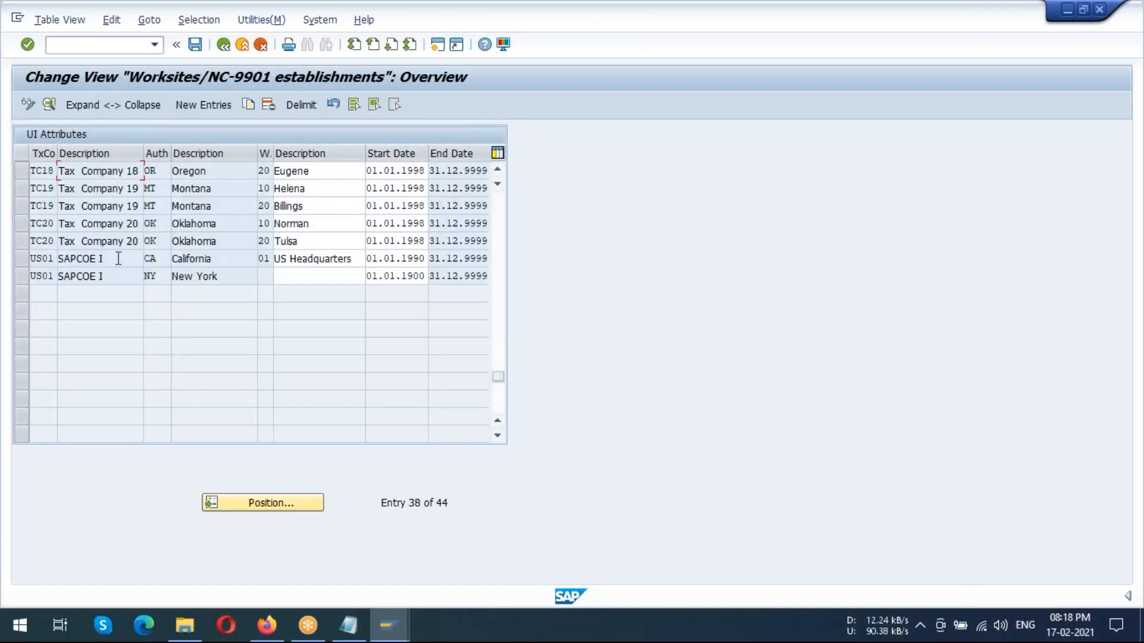
{"action": "left_click", "coordinate": [21, 259]}
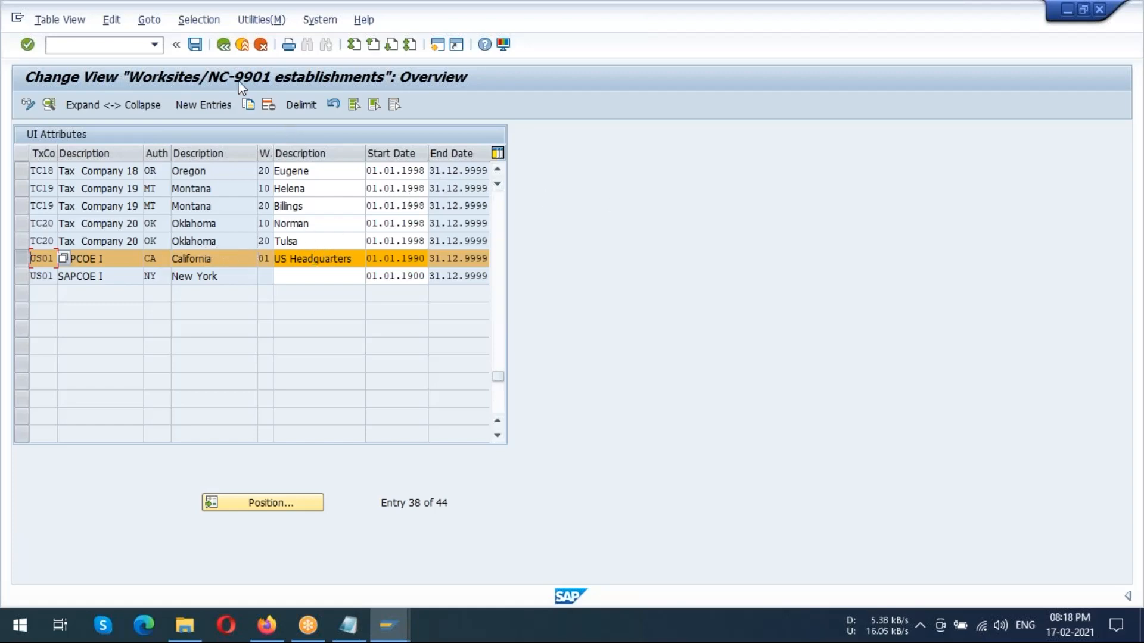
{"action": "left_click", "coordinate": [195, 44]}
{"action": "left_click", "coordinate": [222, 46]}
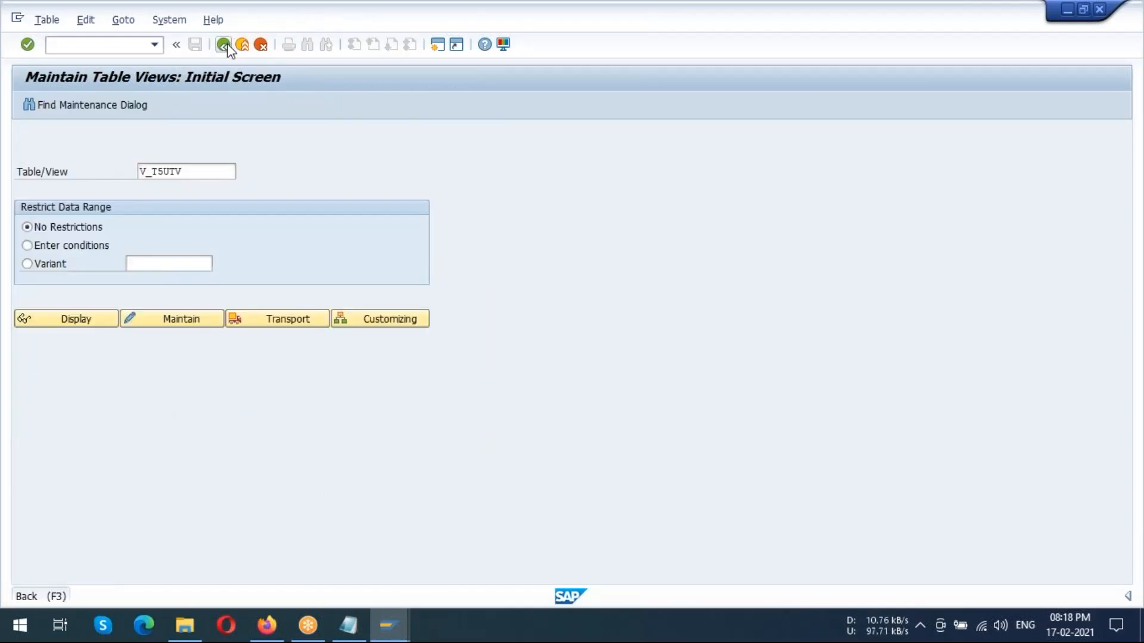
{"action": "left_click", "coordinate": [224, 46]}
Open a new session from the Display IMG session and start transaction PA30
{"action": "mouse_move", "coordinate": [388, 625]}
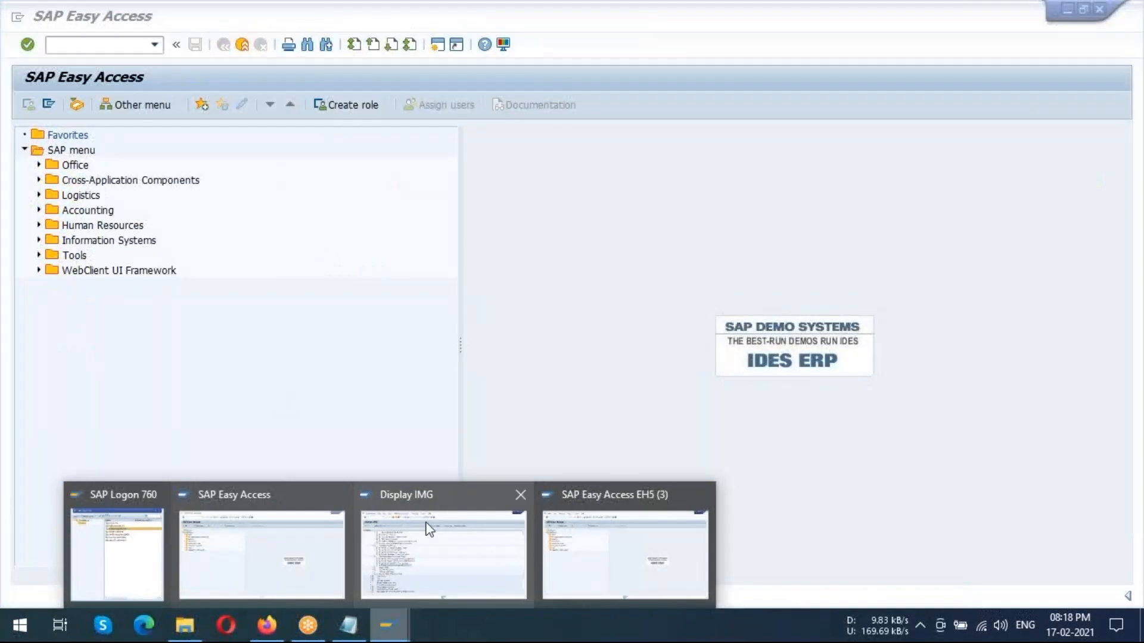
{"action": "left_click", "coordinate": [426, 524]}
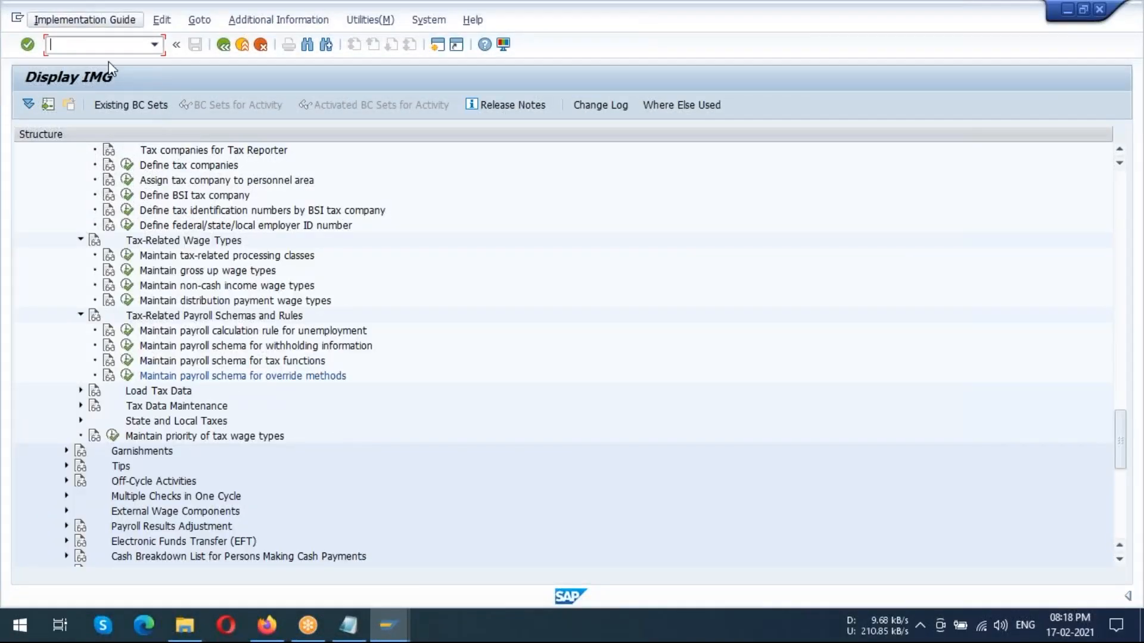
{"action": "left_click", "coordinate": [445, 46]}
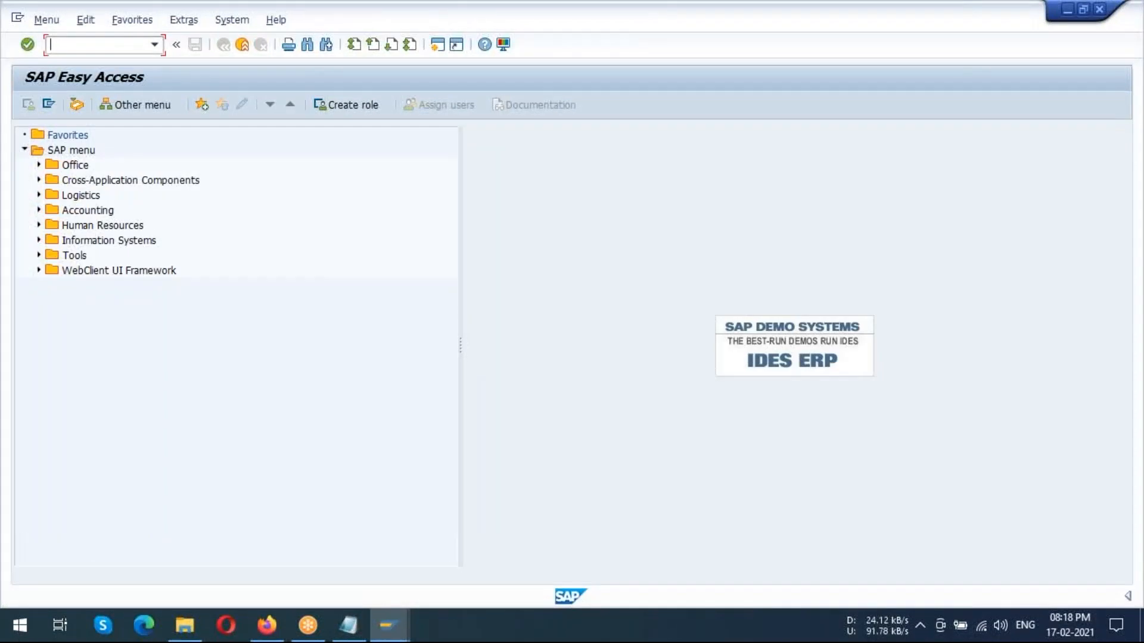
{"action": "type", "text": "PA30"}
{"action": "key", "text": "Return"}
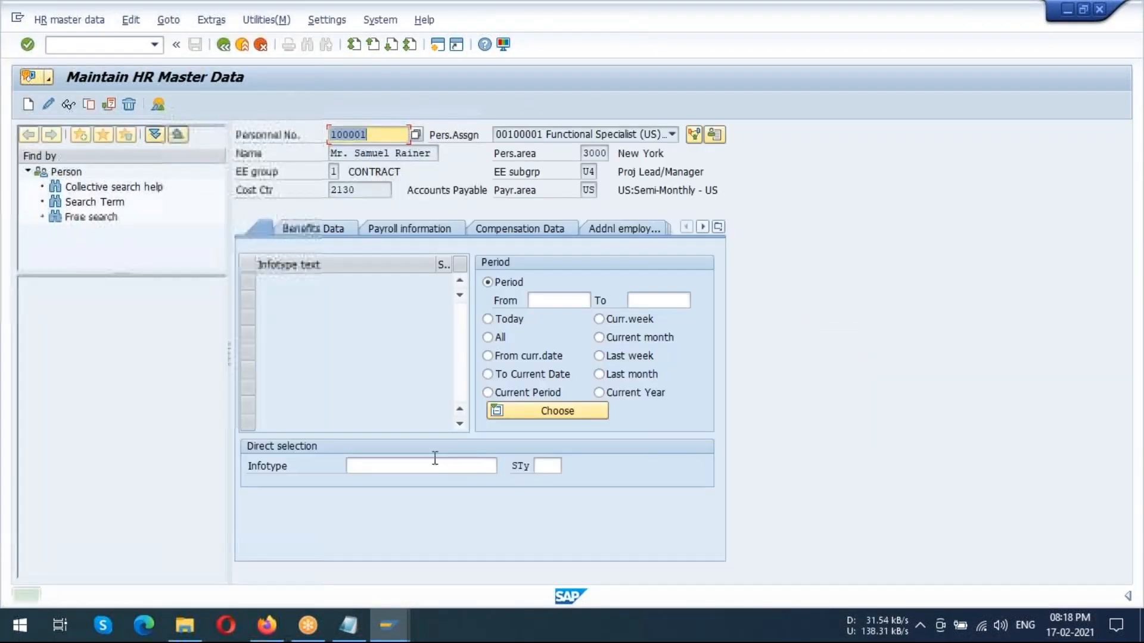
Enter infotype 209 with subtype 01 for the employee and try to create a new record
{"action": "left_click", "coordinate": [376, 467]}
{"action": "type", "text": "209"}
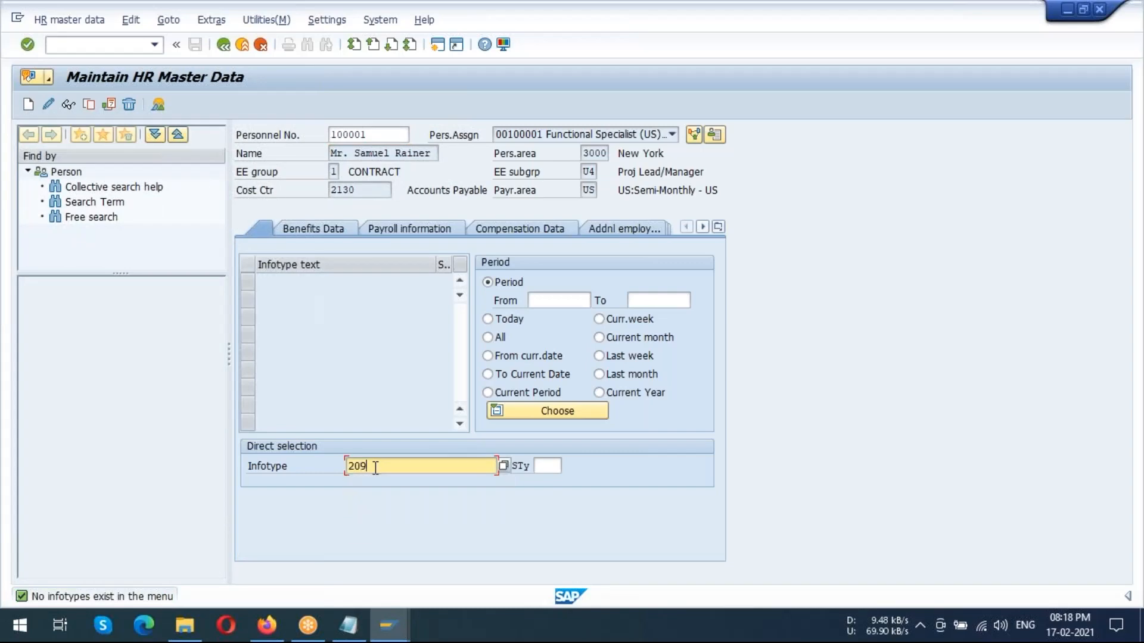
{"action": "key", "text": "Return"}
{"action": "left_click", "coordinate": [554, 467]}
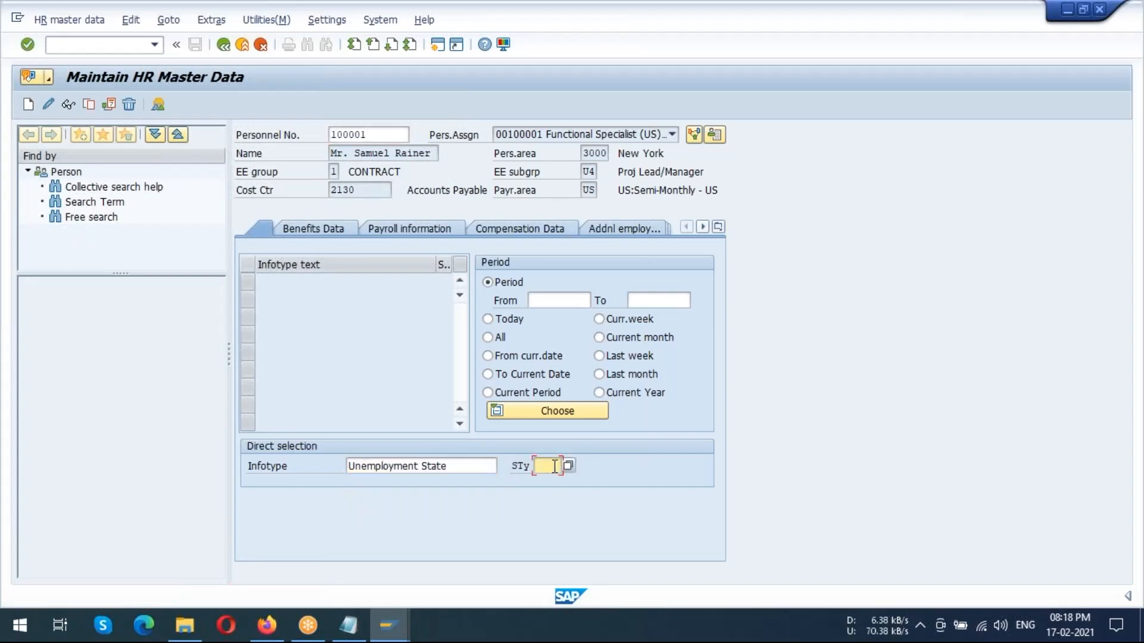
{"action": "type", "text": "01"}
{"action": "key", "text": "Return"}
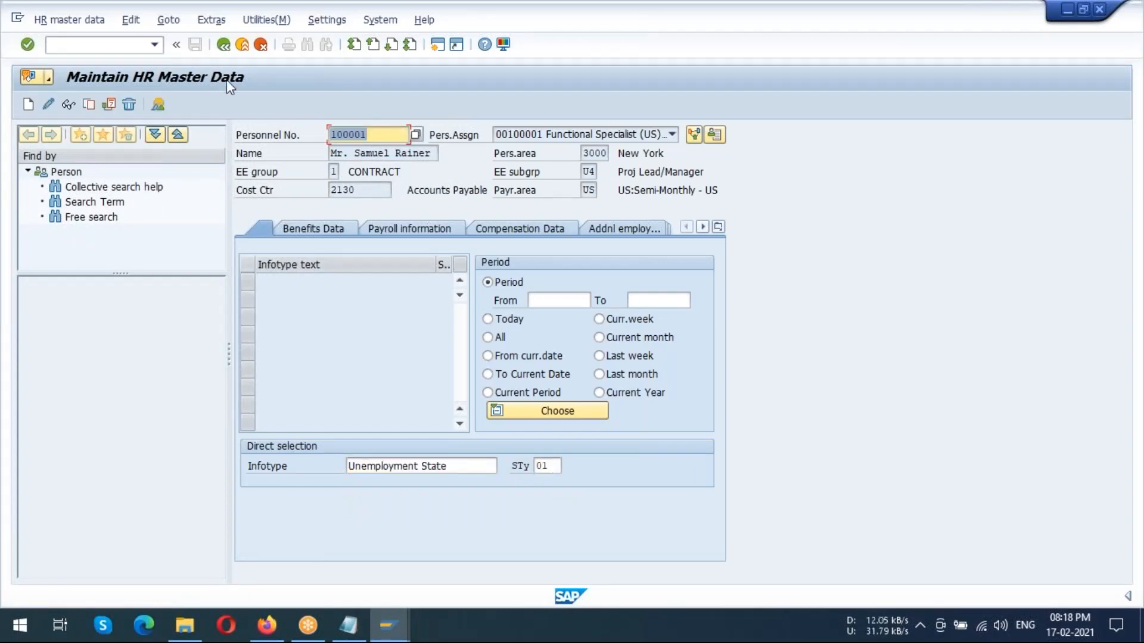
{"action": "left_click", "coordinate": [28, 106]}
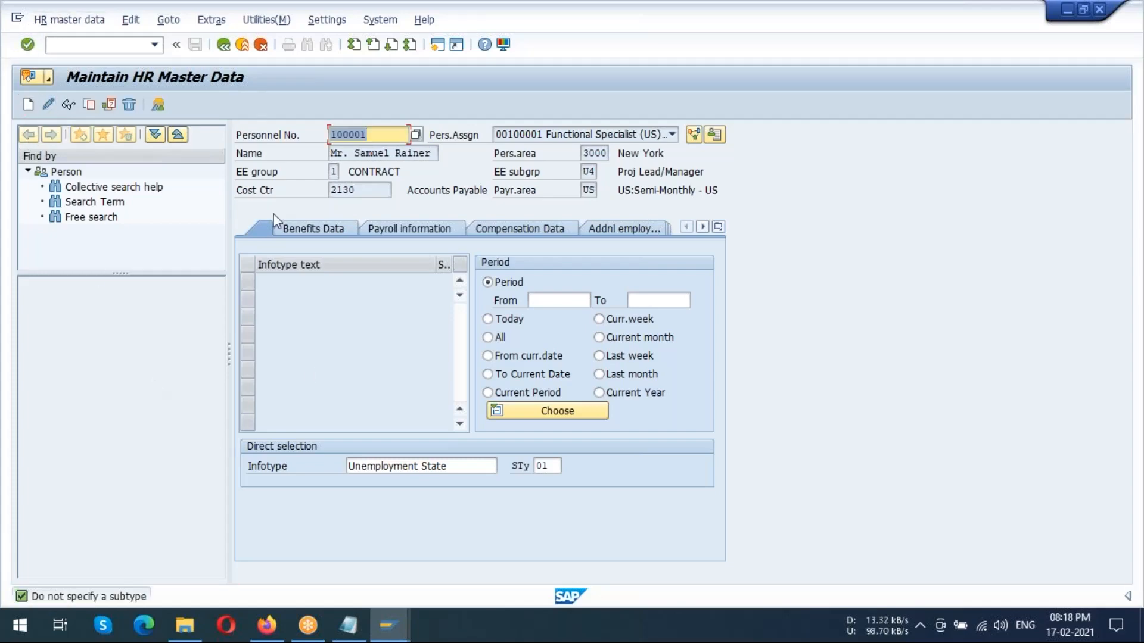
Clear the subtype and start creating a new Unemployment State record for the employee
{"action": "left_click", "coordinate": [549, 468]}
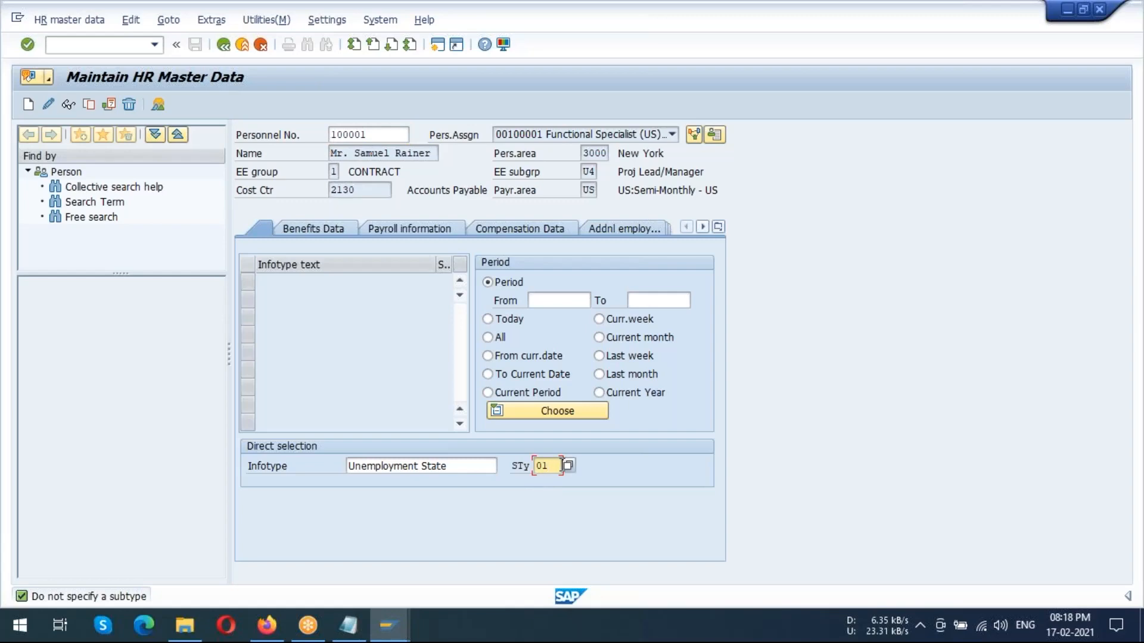
{"action": "key", "text": "BackSpace"}
{"action": "key", "text": "BackSpace"}
{"action": "left_click", "coordinate": [28, 106]}
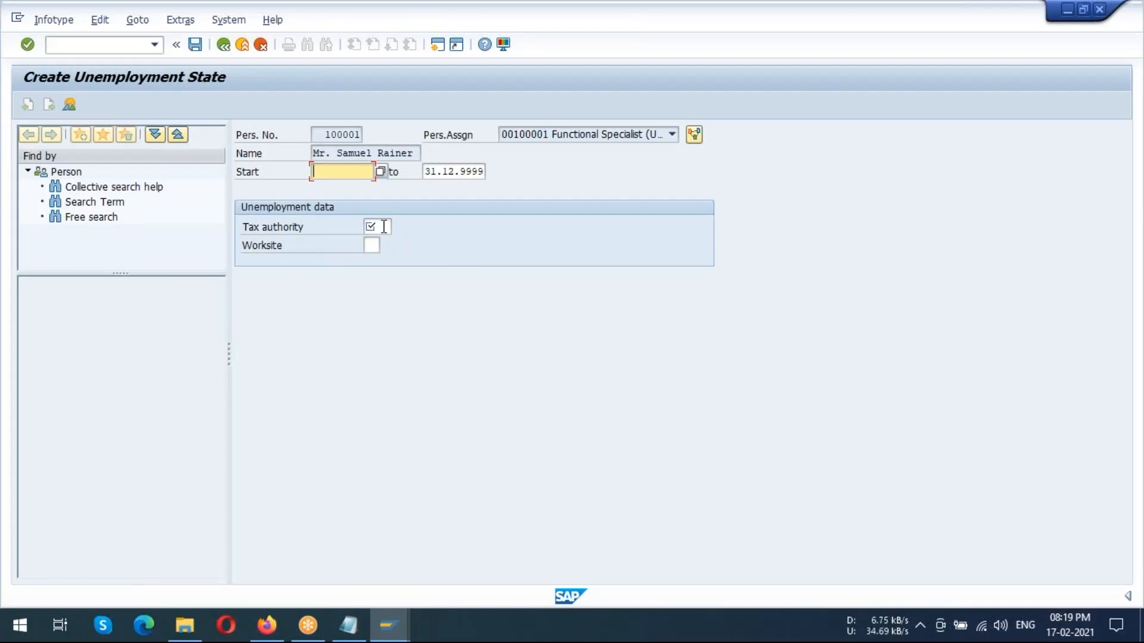
{"action": "left_click", "coordinate": [384, 226]}
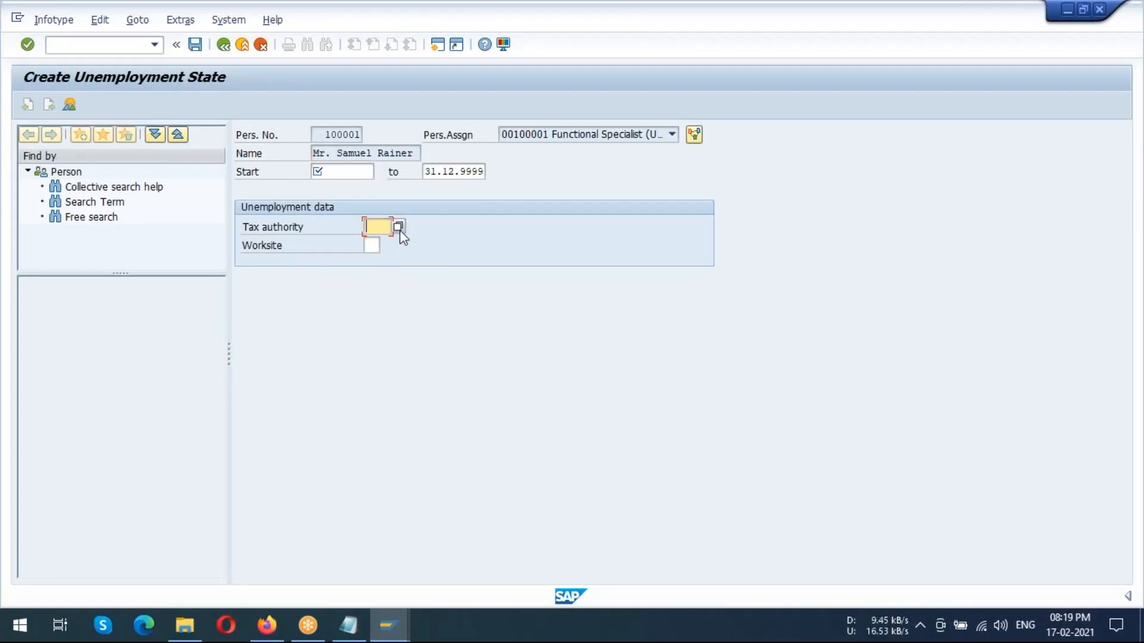
Enter start date 01.01.2000 and tax authority CA for the new Unemployment State record and try to save it
{"action": "left_click", "coordinate": [352, 174]}
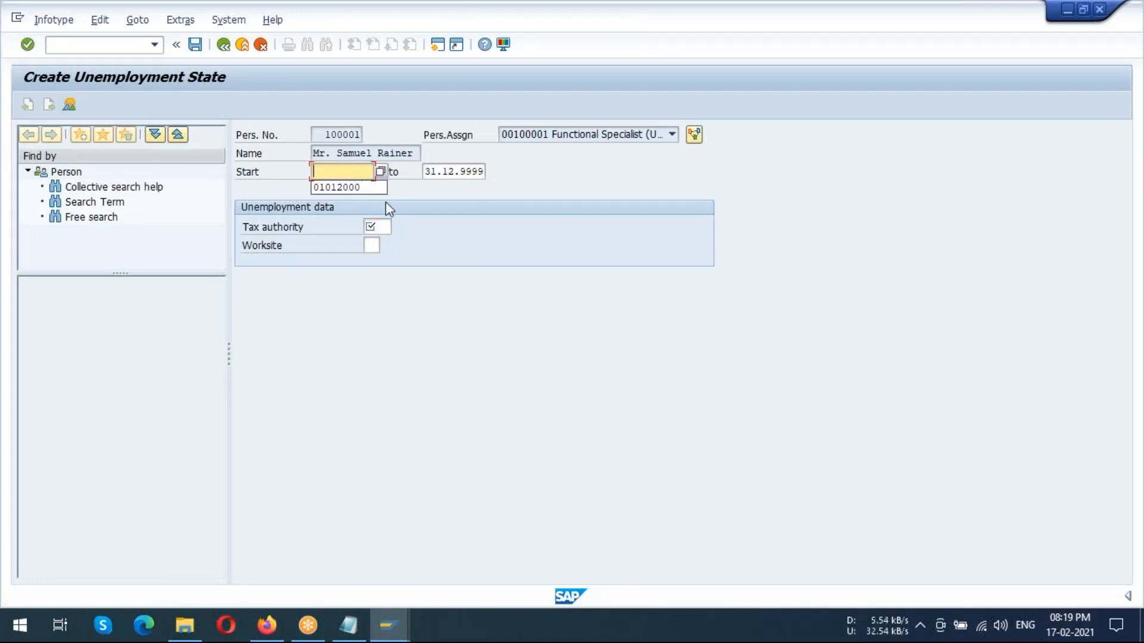
{"action": "left_click", "coordinate": [353, 189]}
{"action": "left_click", "coordinate": [385, 227]}
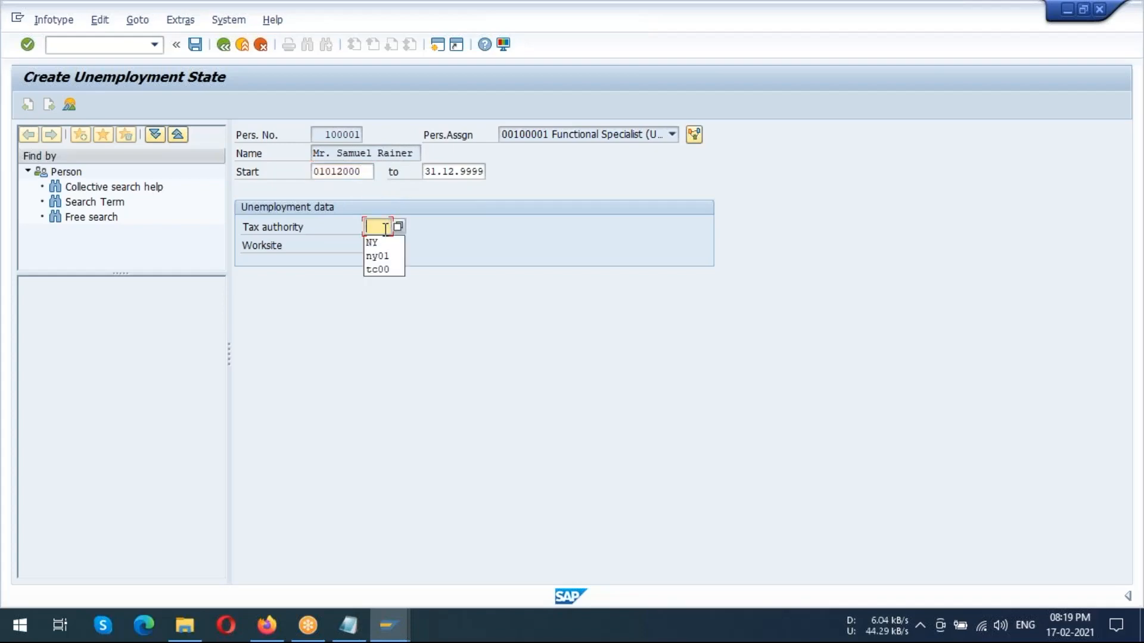
{"action": "type", "text": "CA"}
{"action": "key", "text": "Return"}
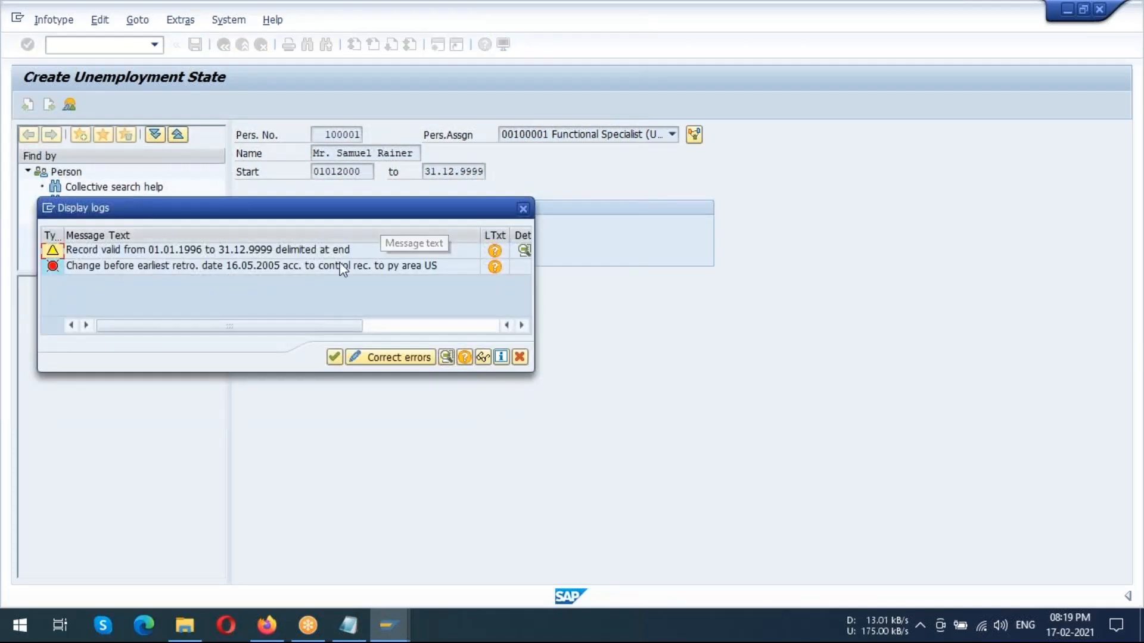
Read the long text of the record delimitation message in the log and discard the unsaved Unemployment State record
{"action": "double_click", "coordinate": [321, 255]}
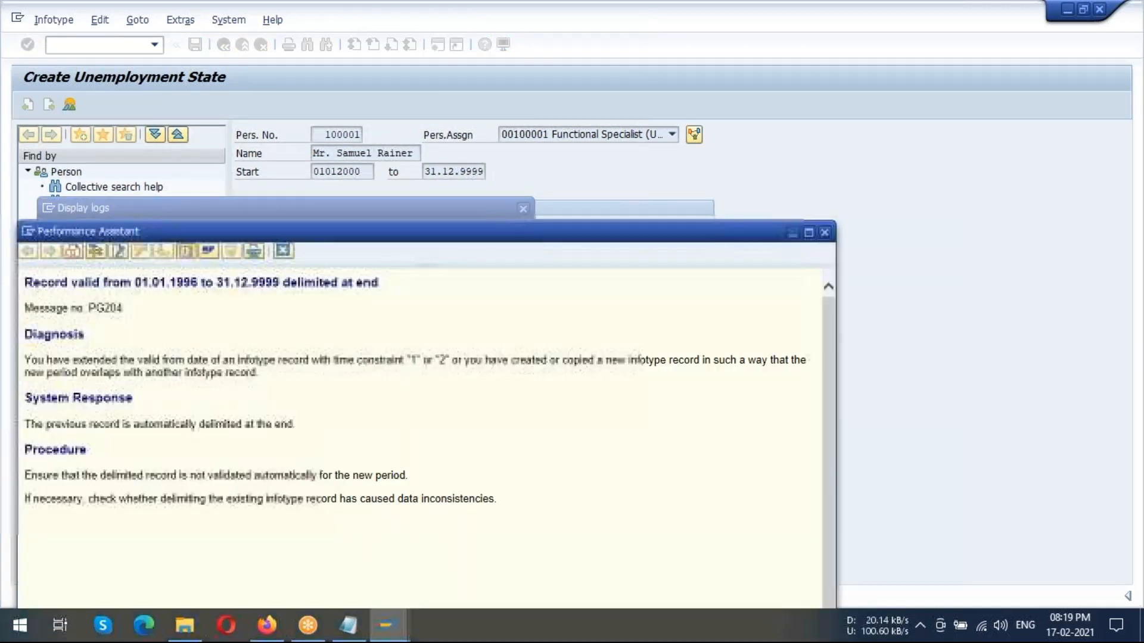
{"action": "left_click", "coordinate": [829, 234]}
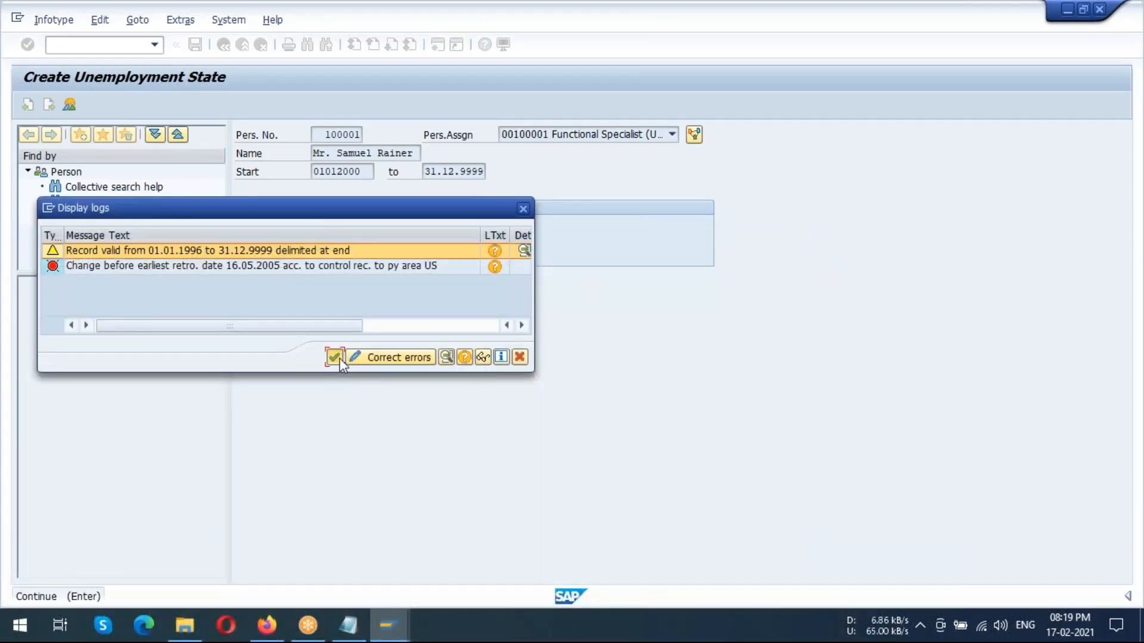
{"action": "left_click", "coordinate": [335, 357]}
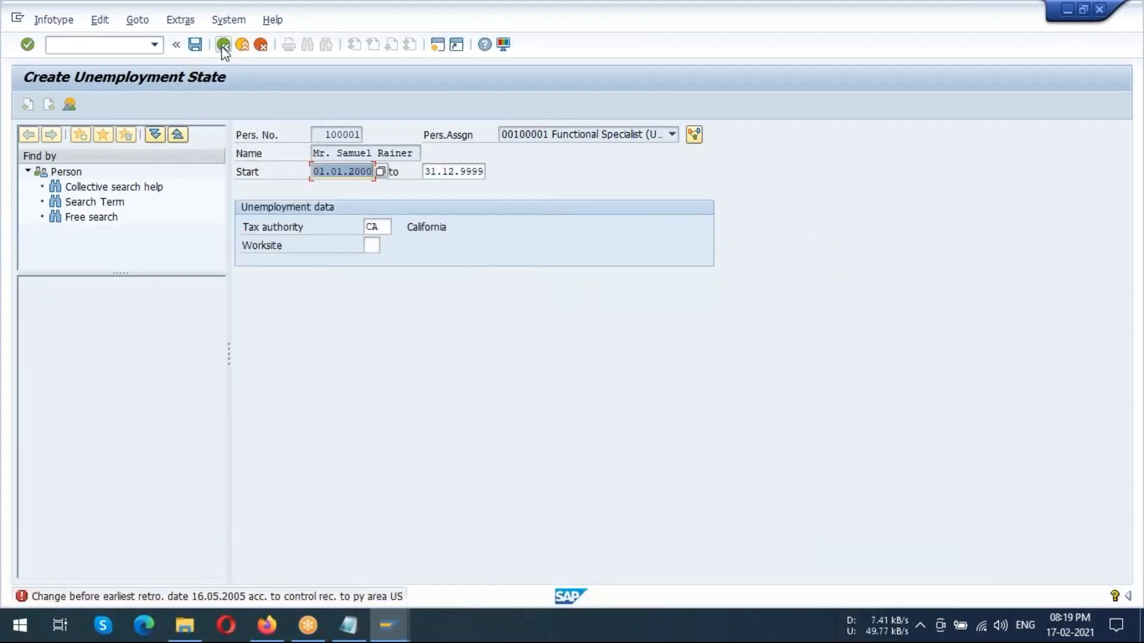
{"action": "left_click", "coordinate": [222, 46]}
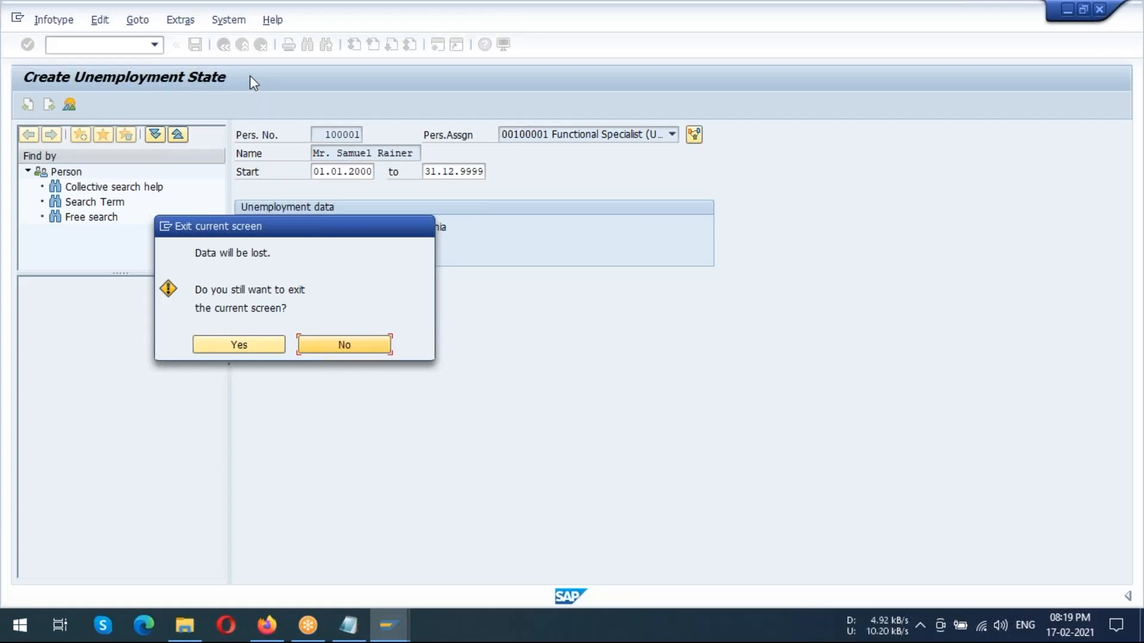
{"action": "left_click", "coordinate": [242, 342]}
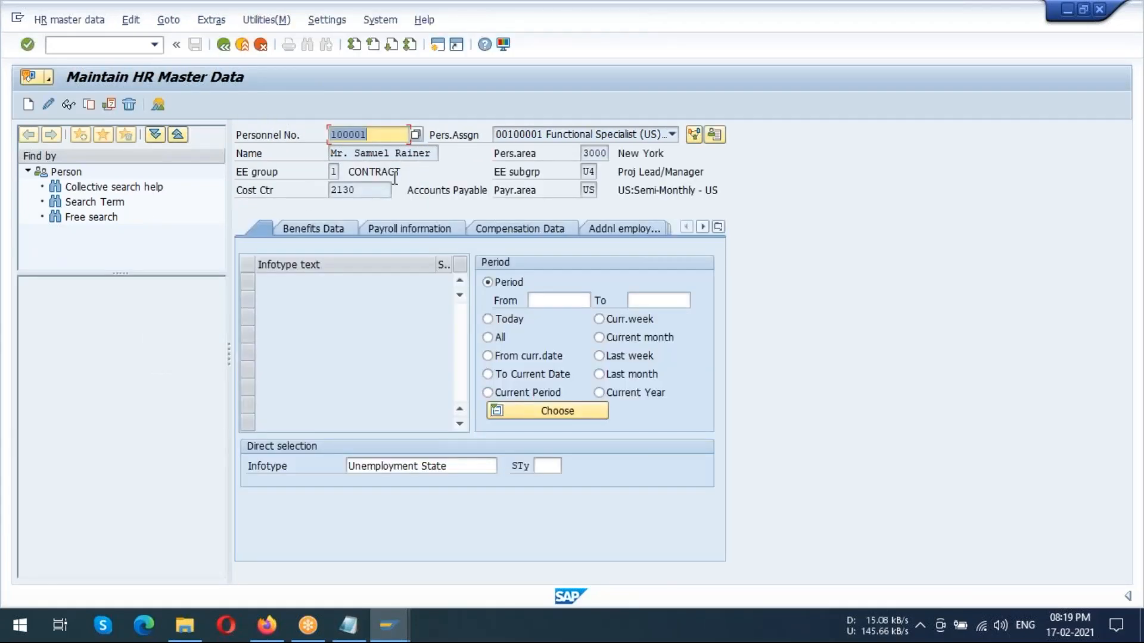
Display the employee's basic infotype list, enter infotype 207 and open the Residence Tax Area record for changing
{"action": "left_click", "coordinate": [273, 227]}
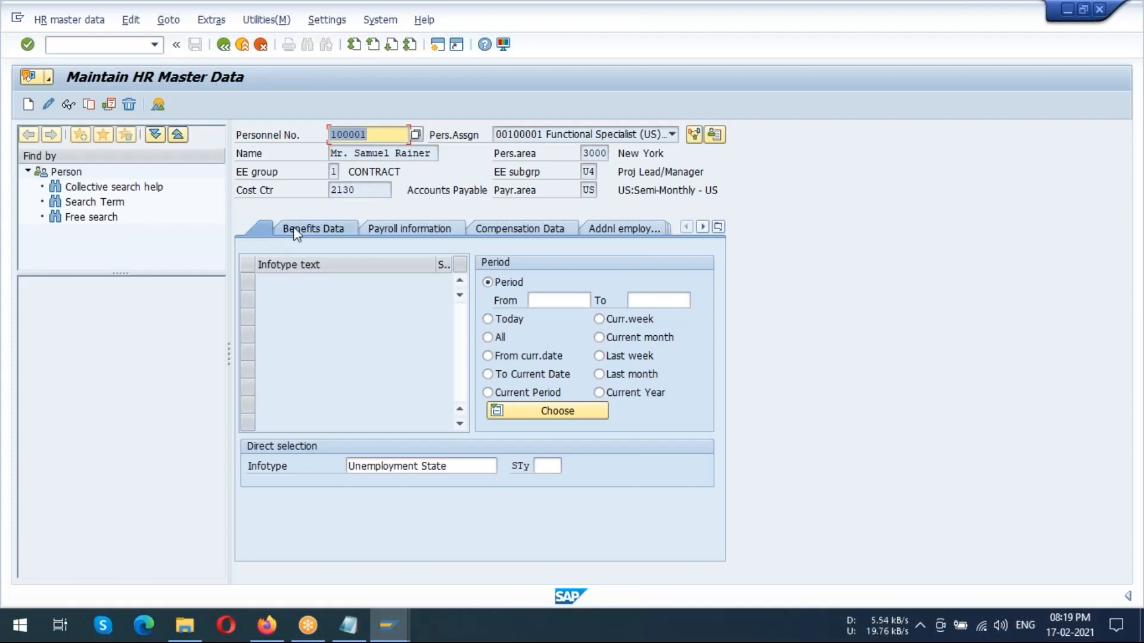
{"action": "left_click", "coordinate": [263, 227]}
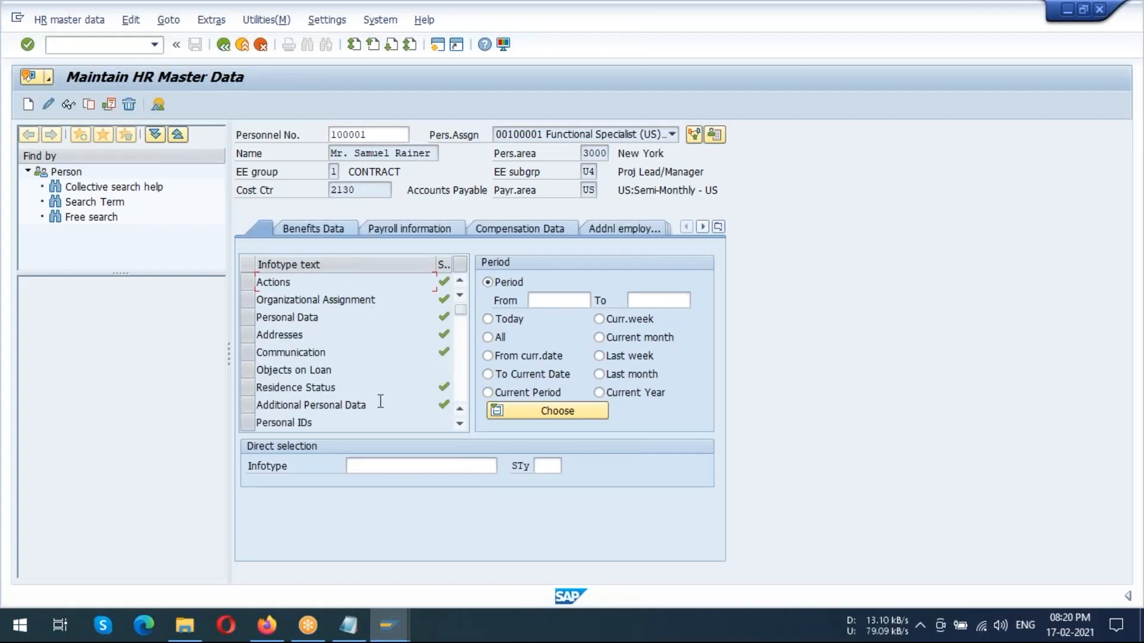
{"action": "left_click", "coordinate": [392, 465]}
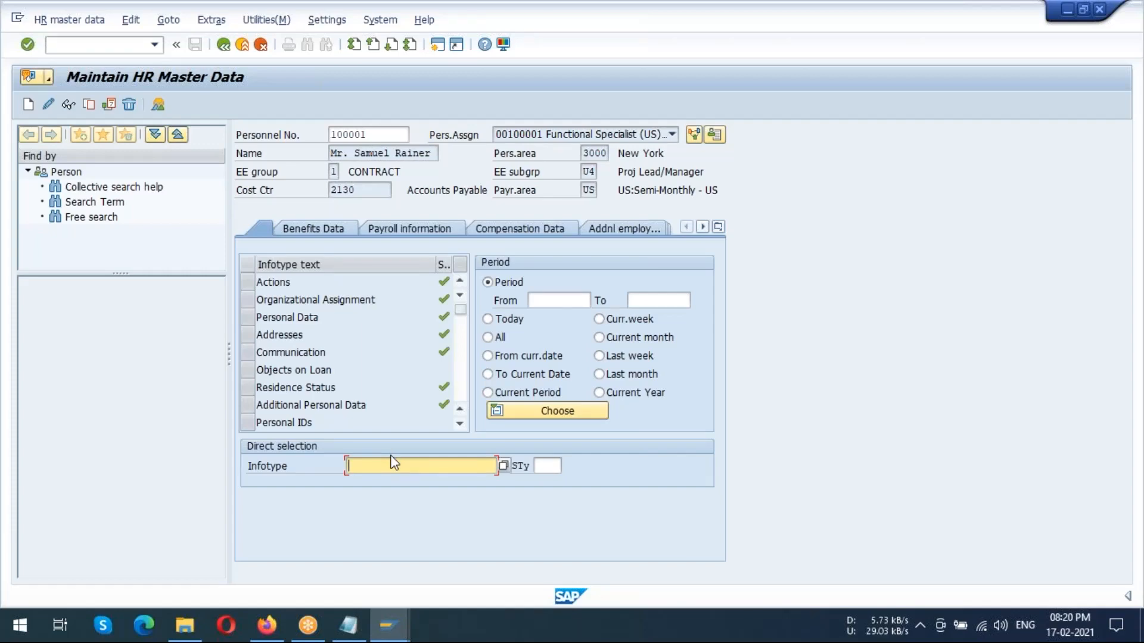
{"action": "type", "text": "207"}
{"action": "key", "text": "Return"}
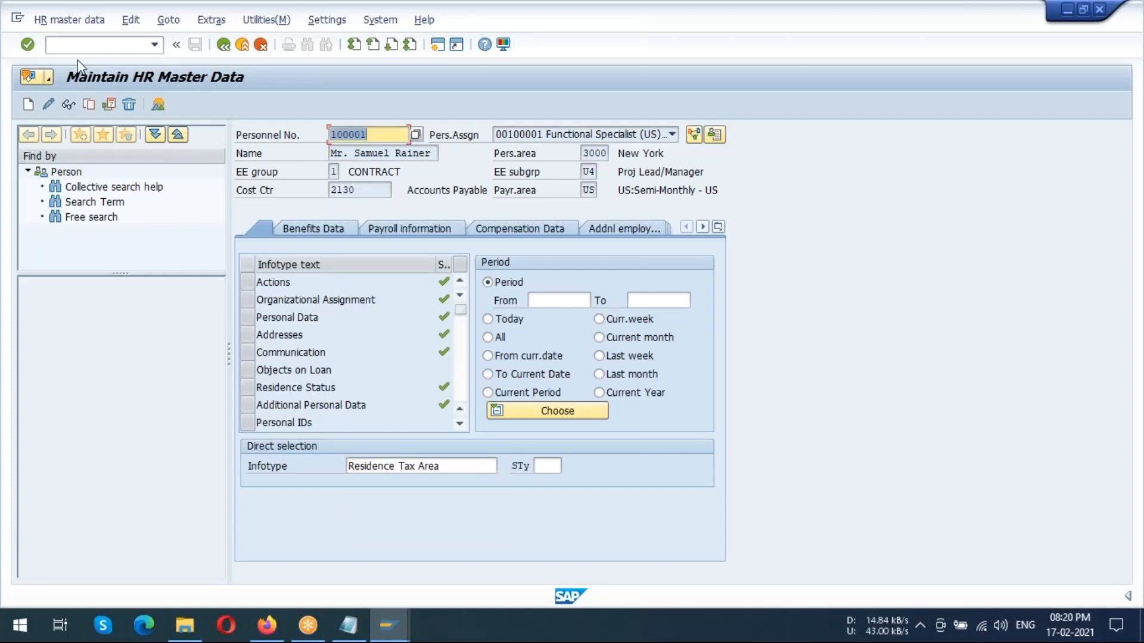
{"action": "left_click", "coordinate": [48, 105]}
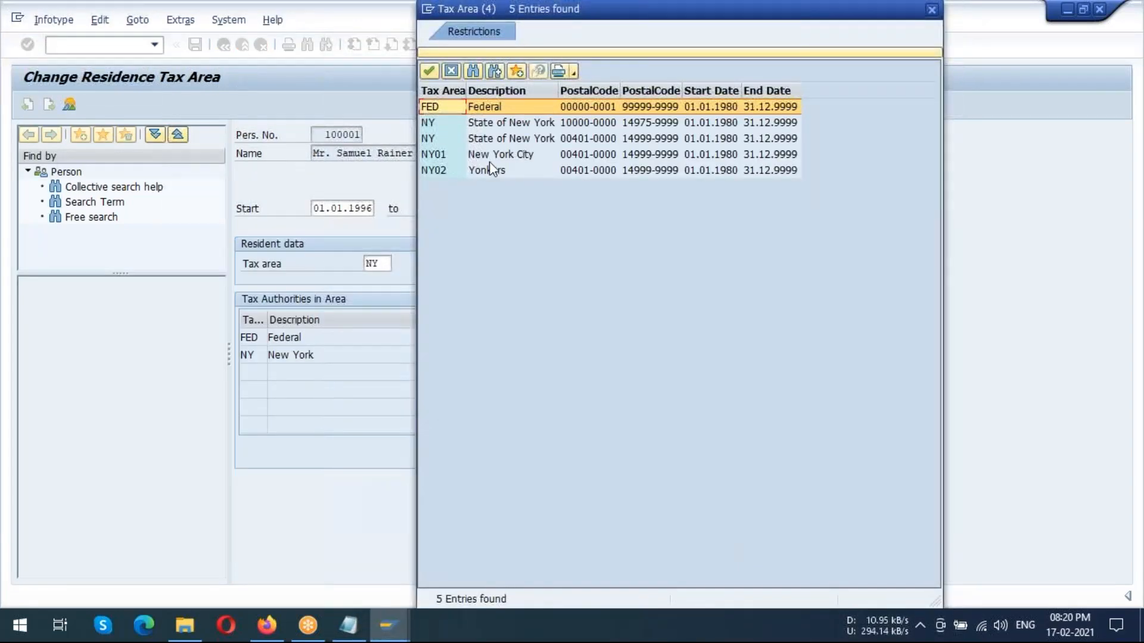
Try to save the residence tax area as FED and read the long text of the earliest retro date error
{"action": "double_click", "coordinate": [500, 122]}
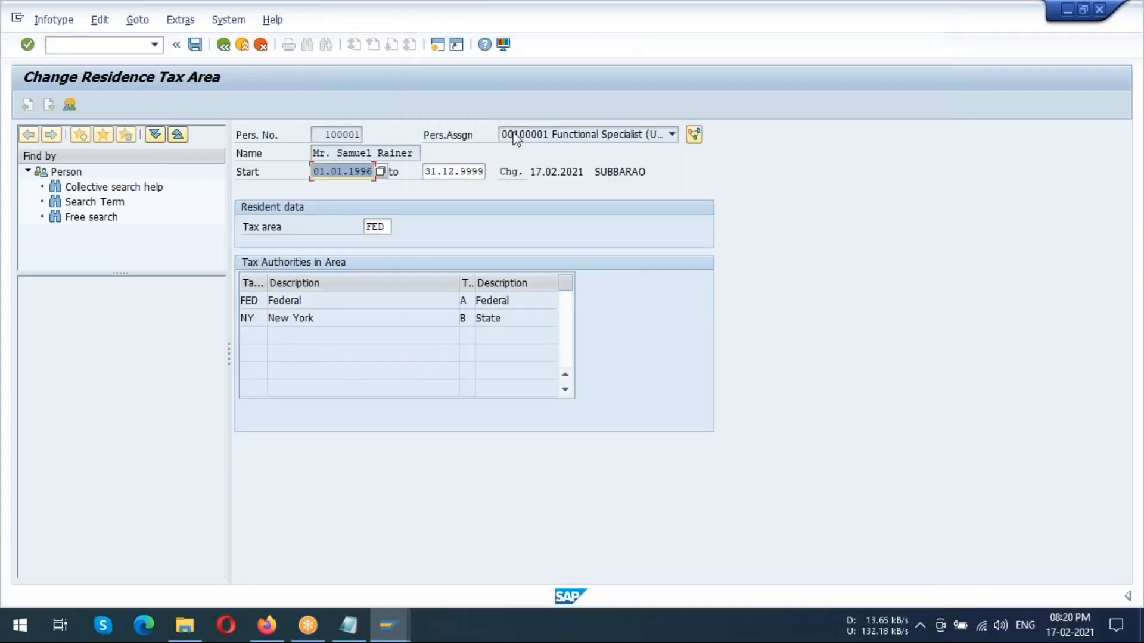
{"action": "left_click", "coordinate": [196, 46]}
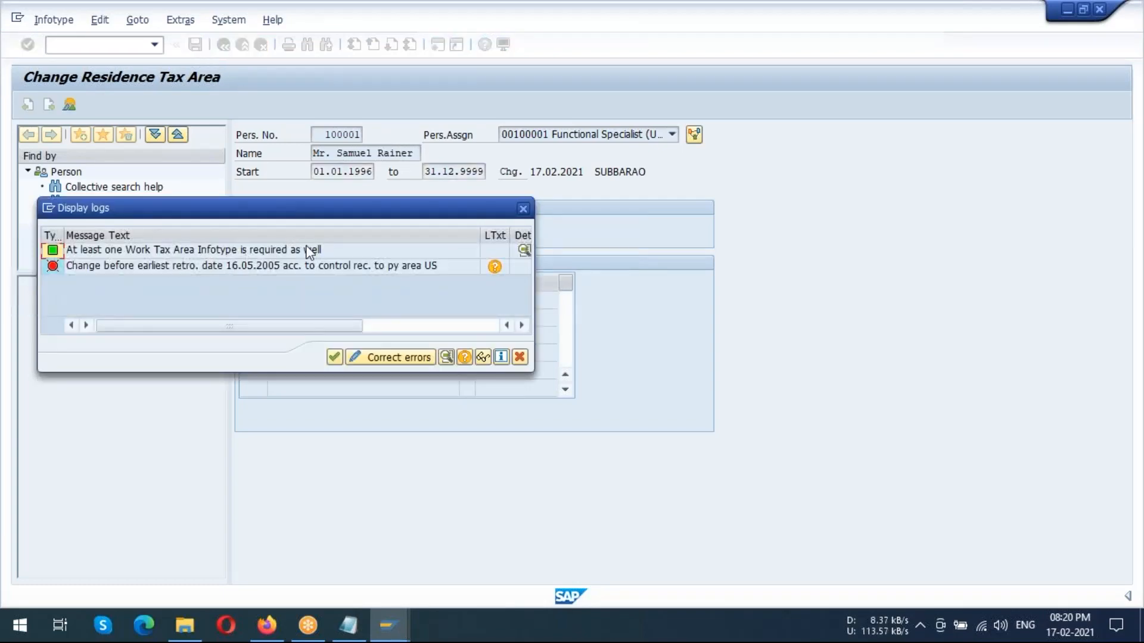
{"action": "left_click", "coordinate": [280, 265]}
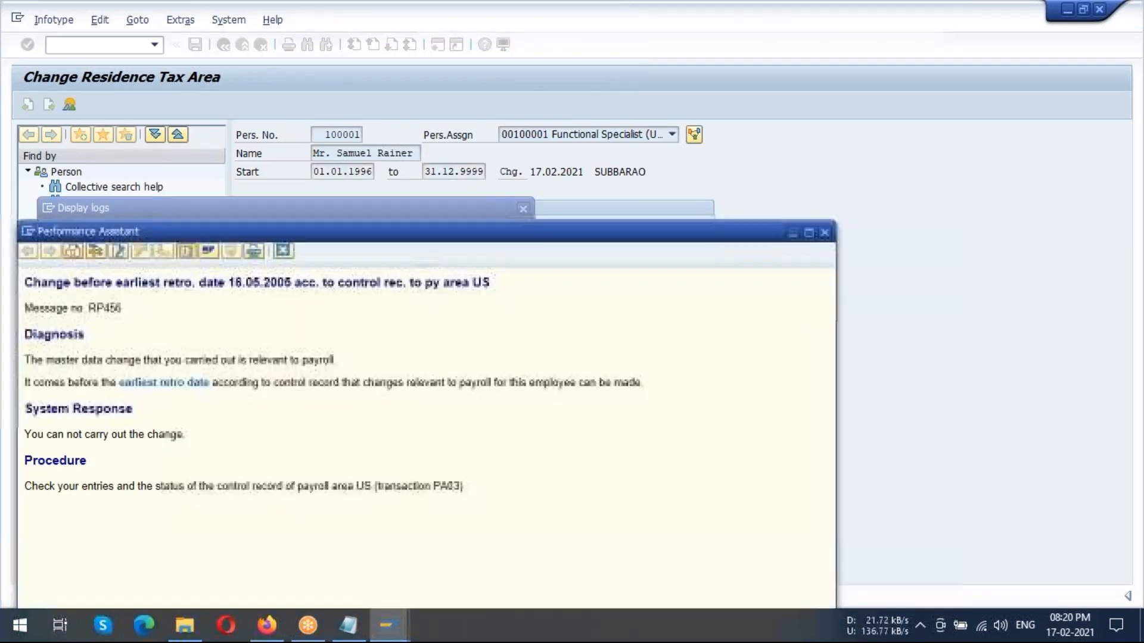
{"action": "left_click", "coordinate": [825, 232]}
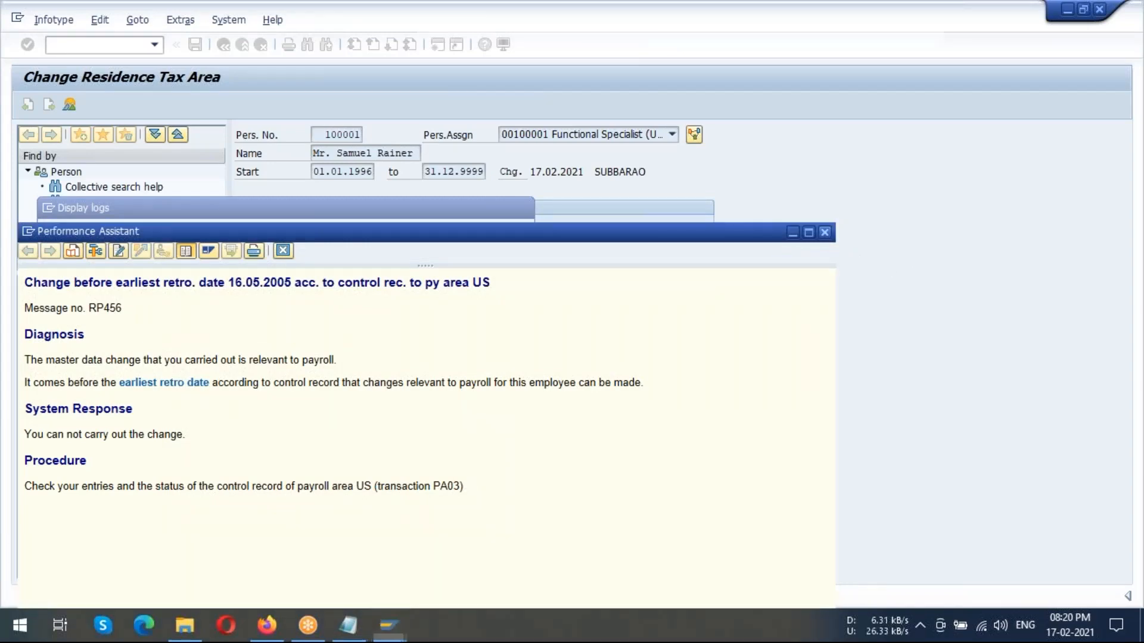
{"action": "left_click", "coordinate": [334, 357]}
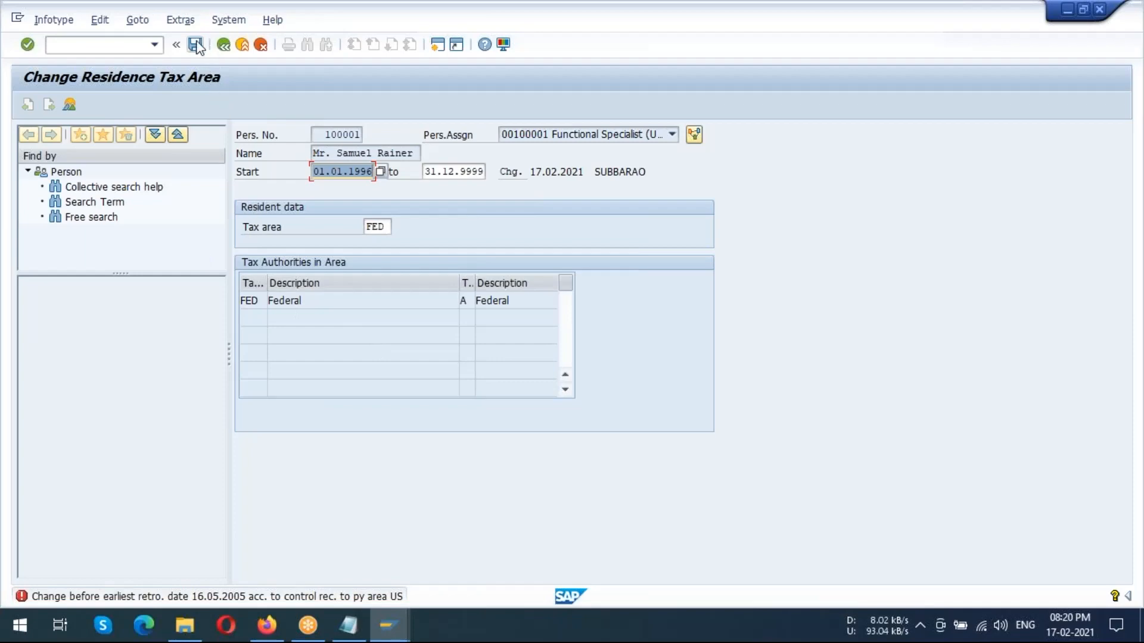
Retry saving to examine the Work Tax Area message's details, and exit the Residence Tax Area record without keeping the change
{"action": "left_click", "coordinate": [194, 49]}
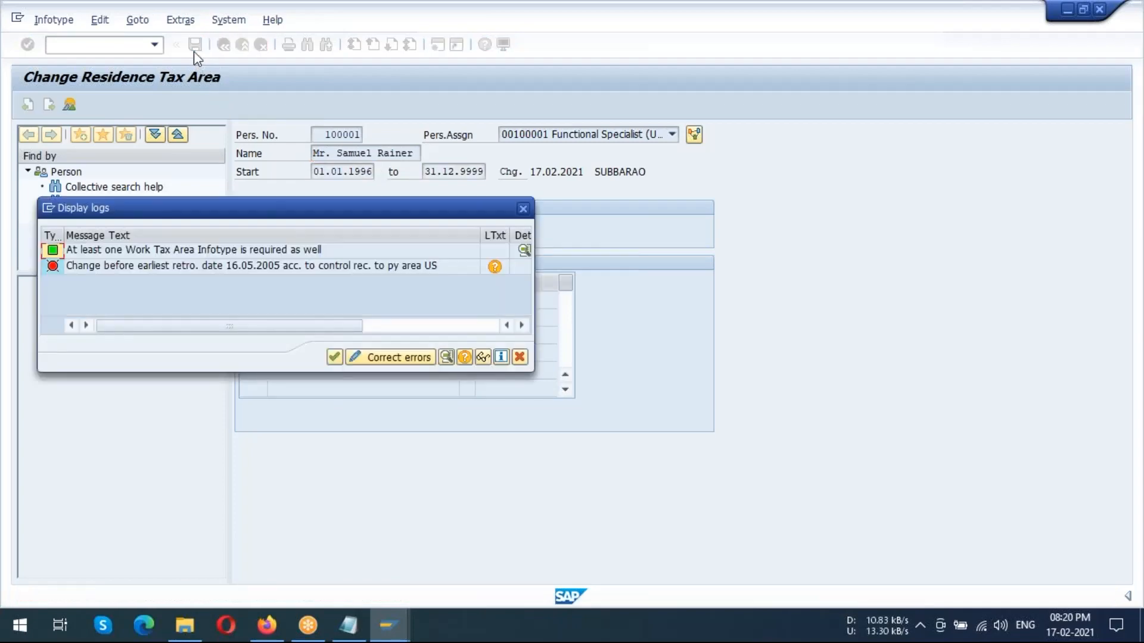
{"action": "left_click", "coordinate": [237, 266]}
{"action": "double_click", "coordinate": [233, 250]}
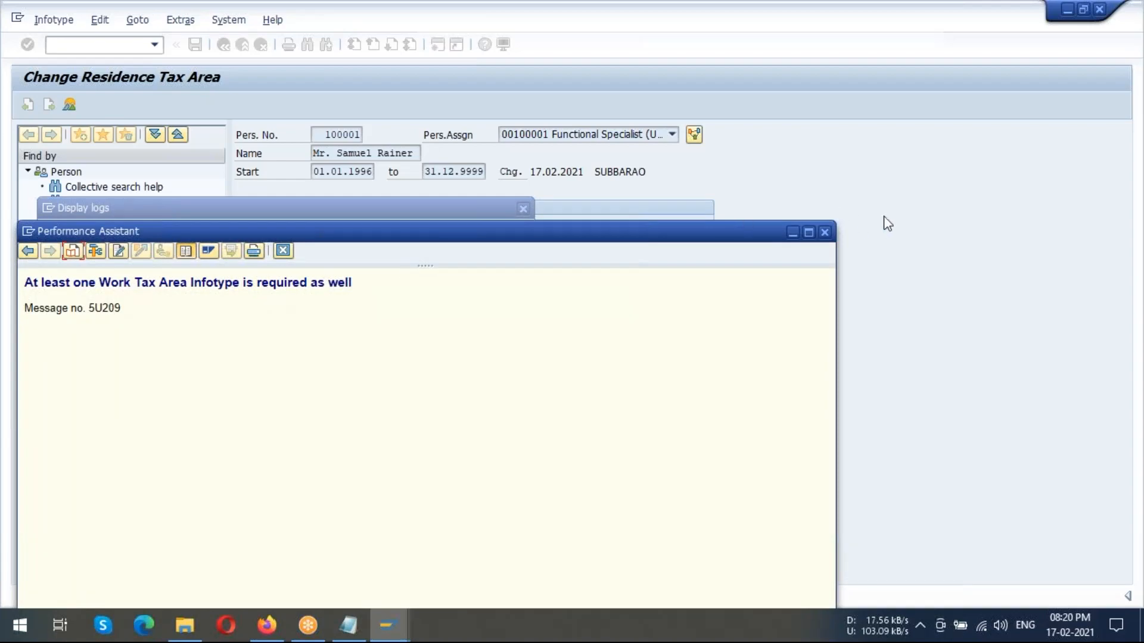
{"action": "left_click", "coordinate": [824, 232]}
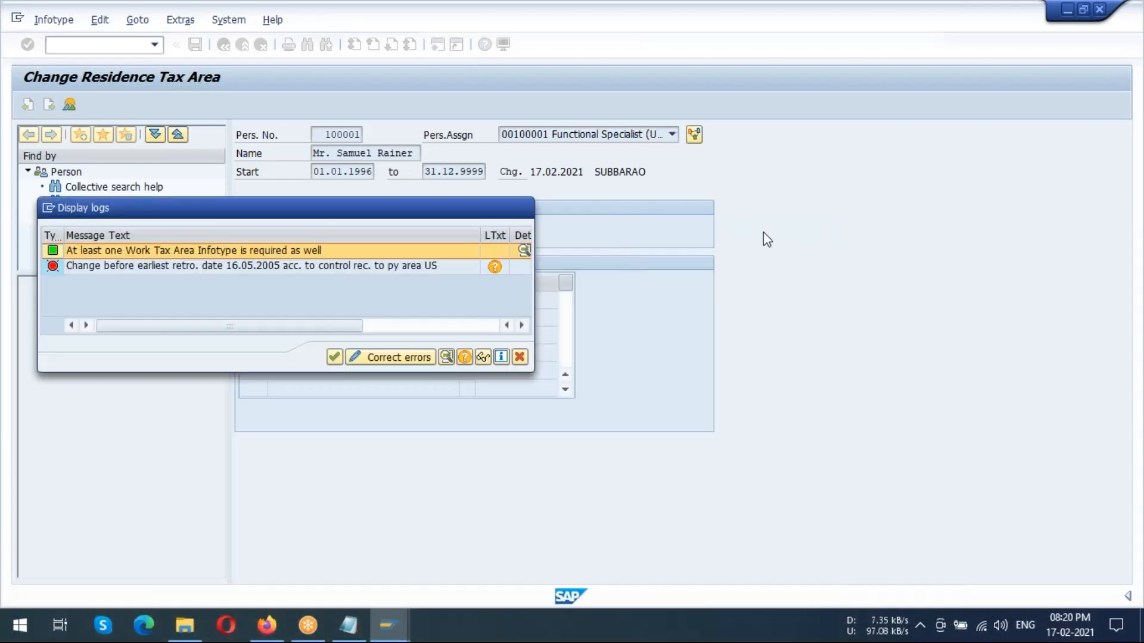
{"action": "left_click", "coordinate": [334, 357]}
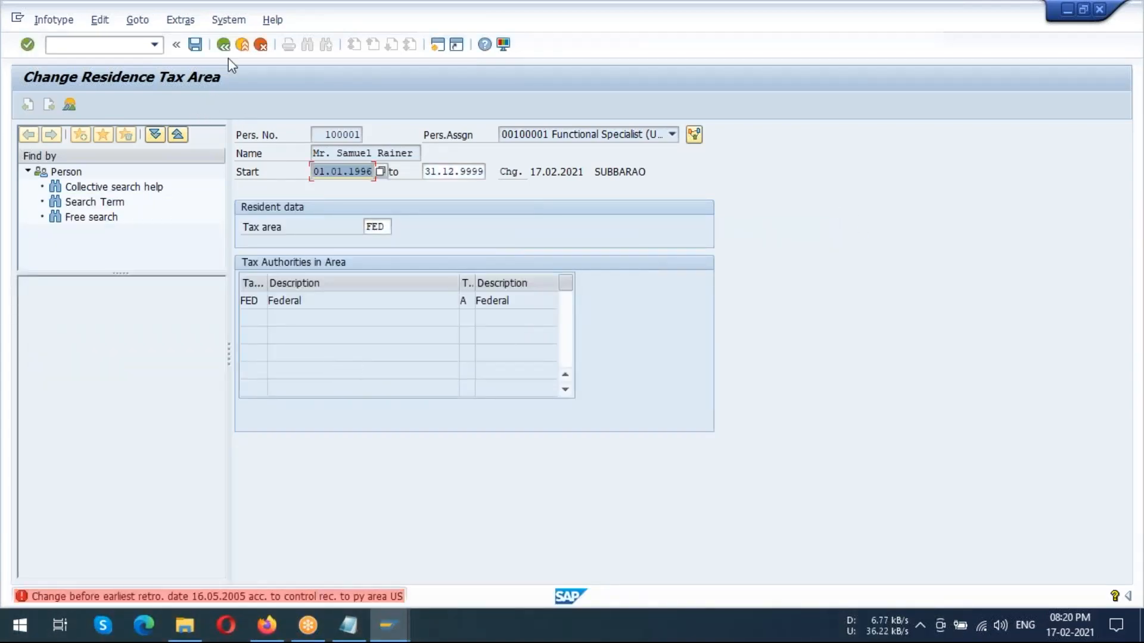
{"action": "left_click", "coordinate": [224, 44]}
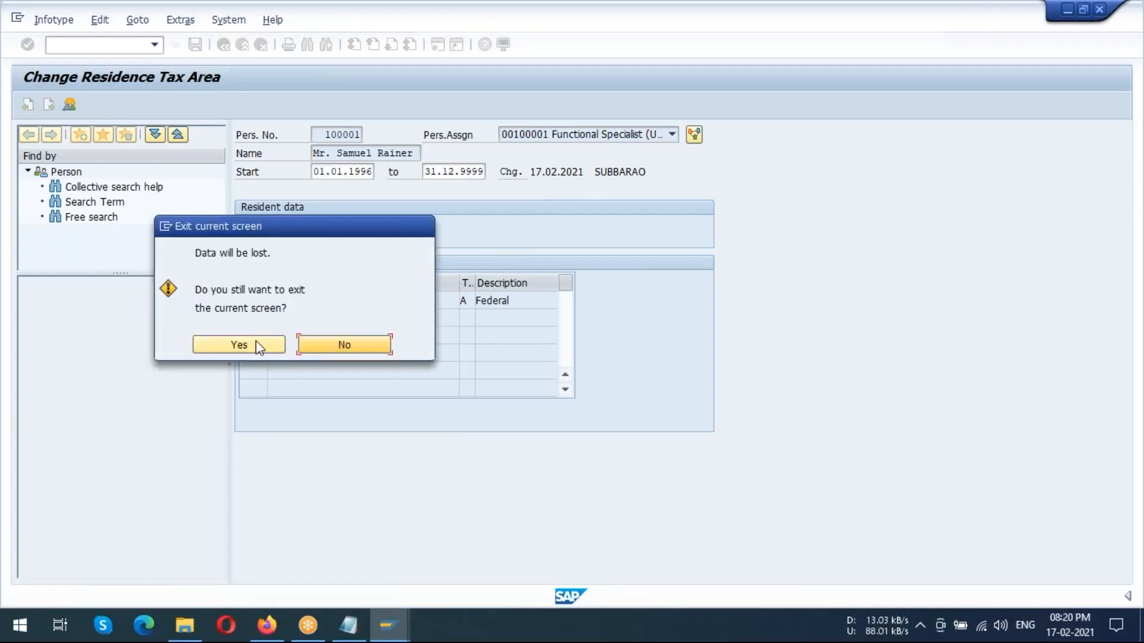
{"action": "left_click", "coordinate": [241, 346]}
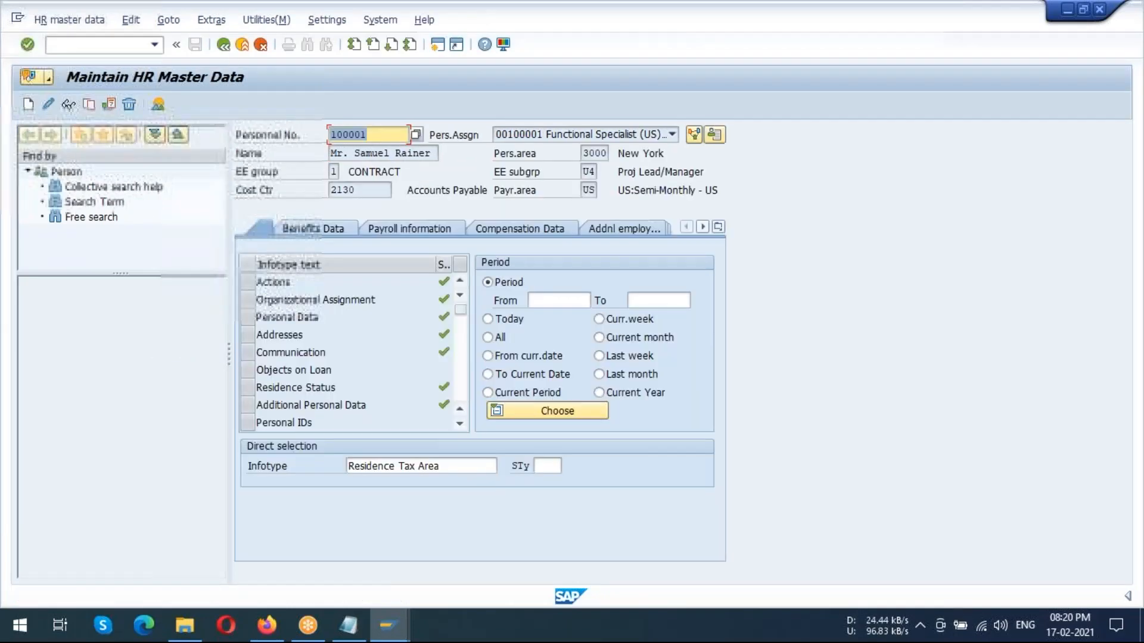